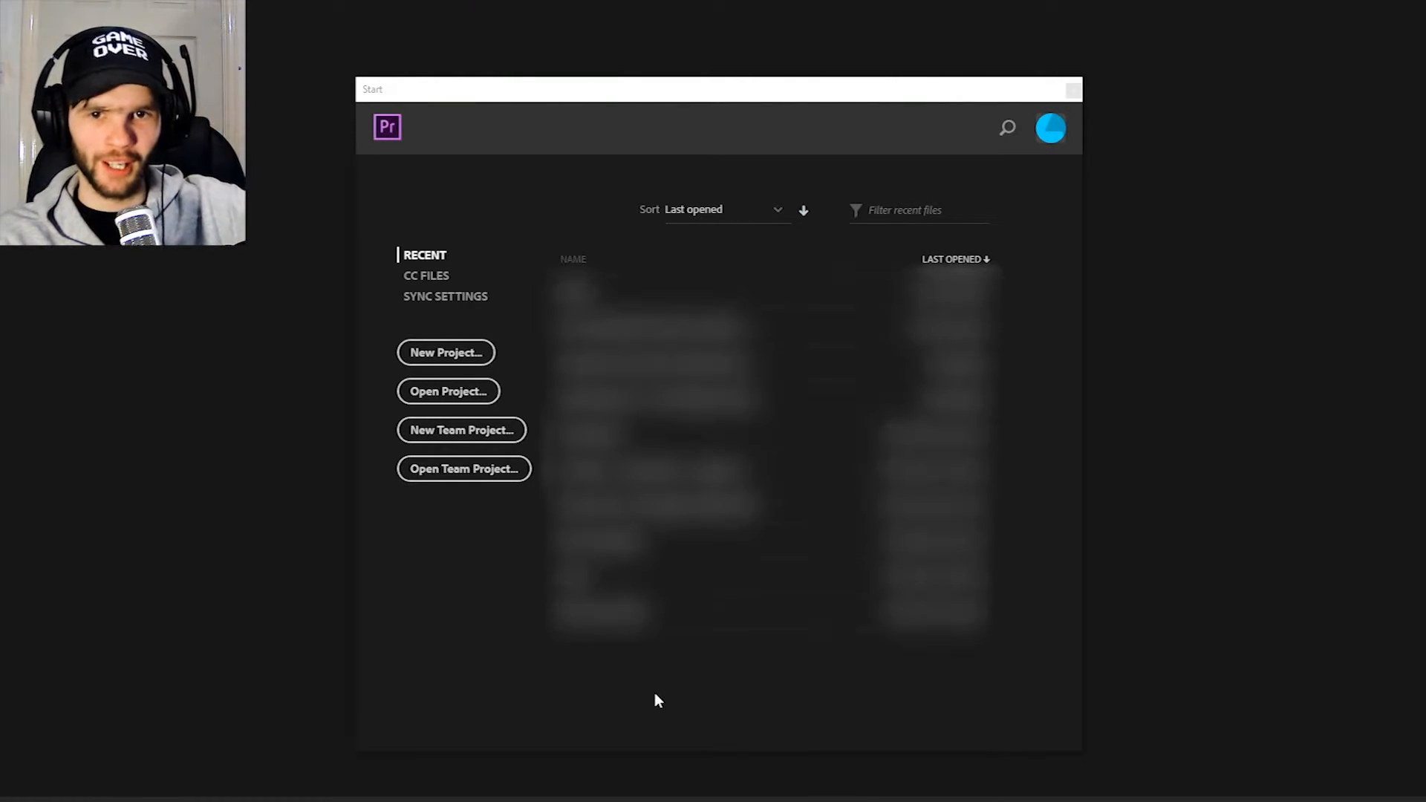
- Create a new project named "How I Make my videos"
left_click(444, 357)
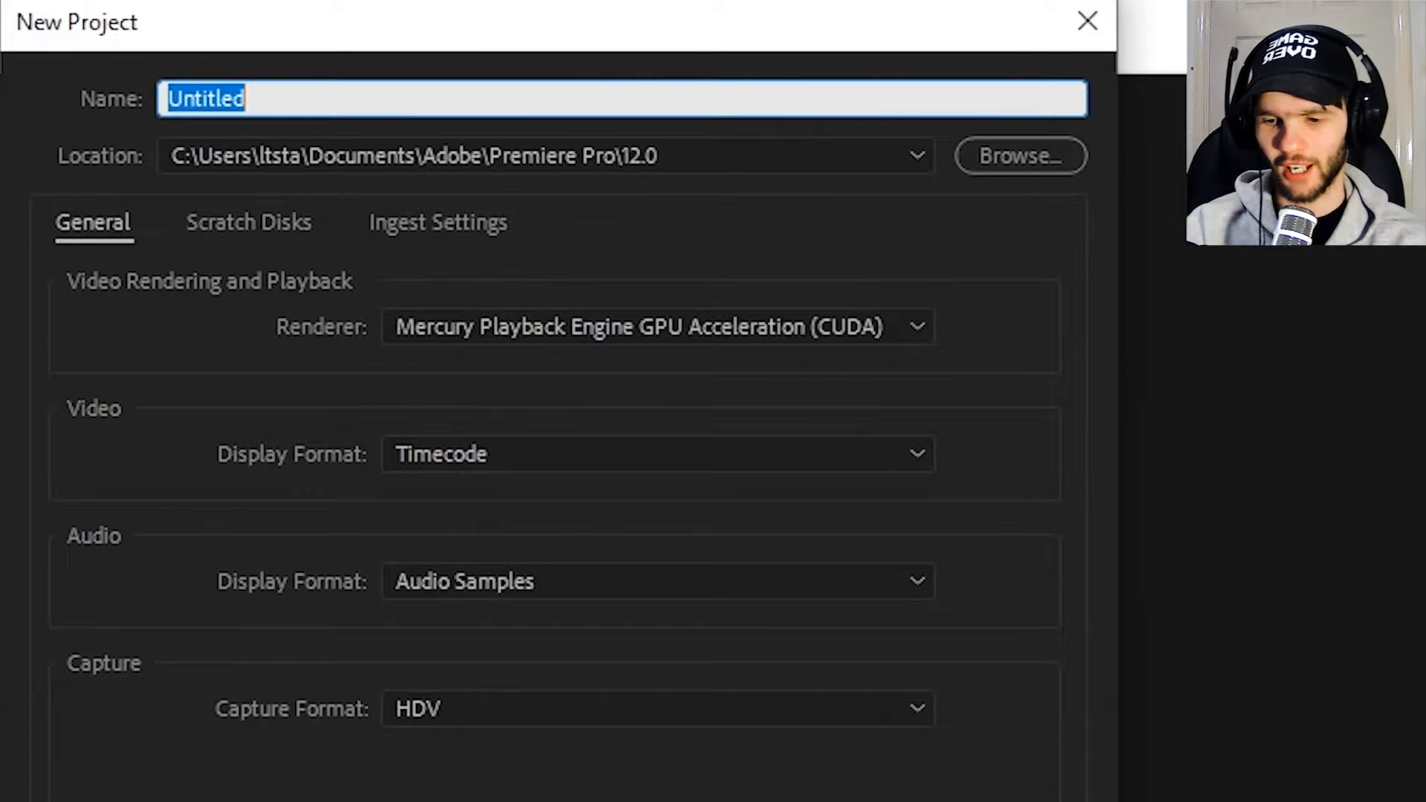
type("How I ")
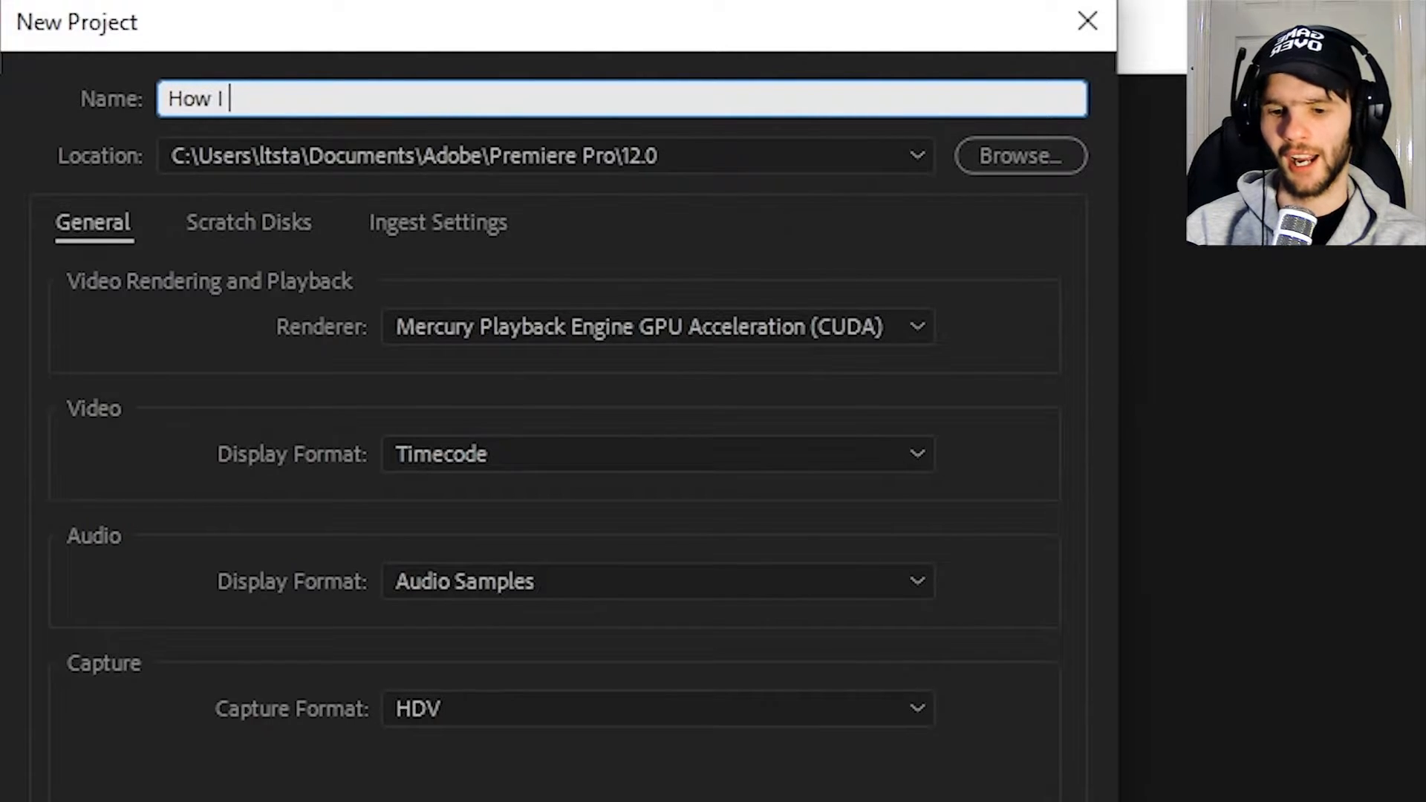
type("Make my")
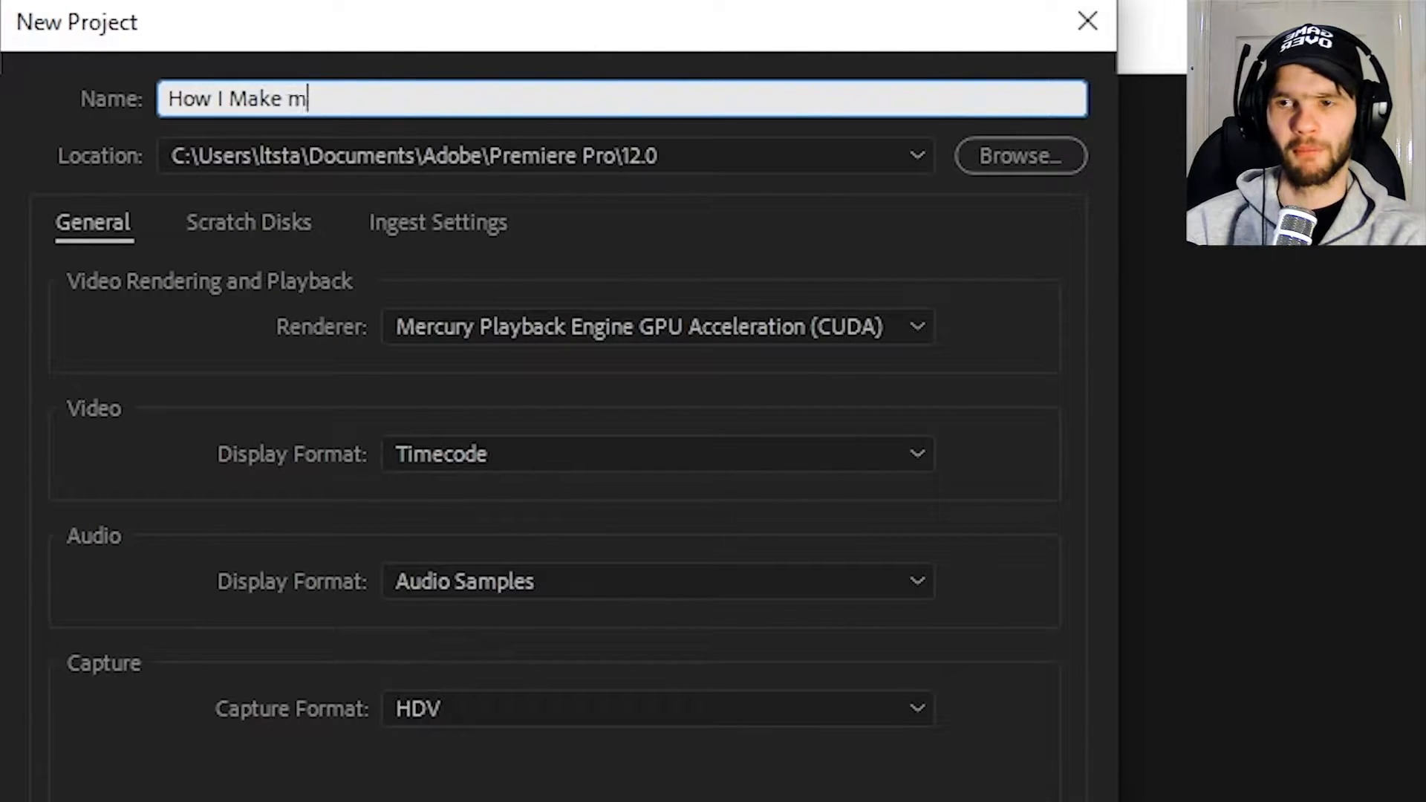
type(" videos")
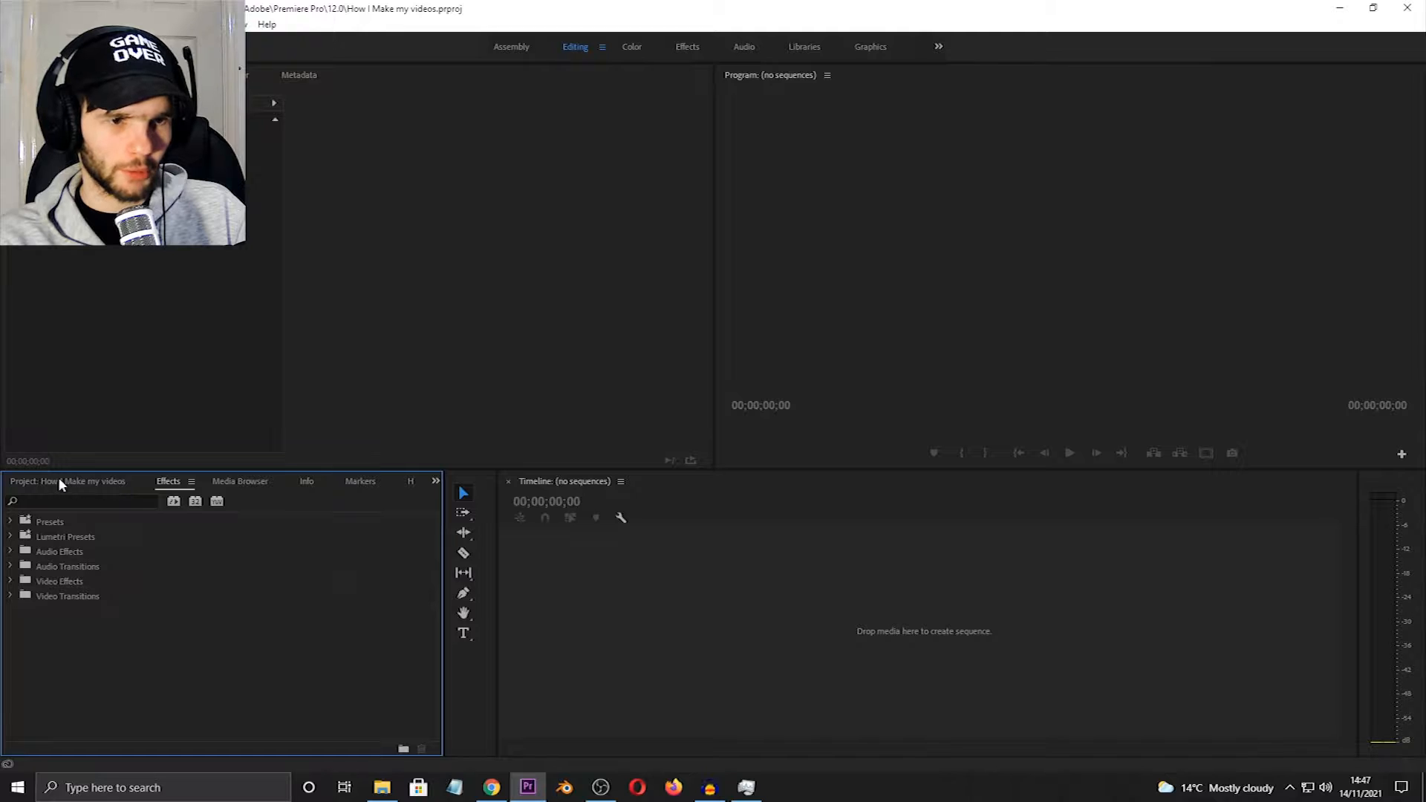
- Import facecam.mp4, game.mp4 and mic audio.wav from the Example recording folder into the project
left_click(77, 480)
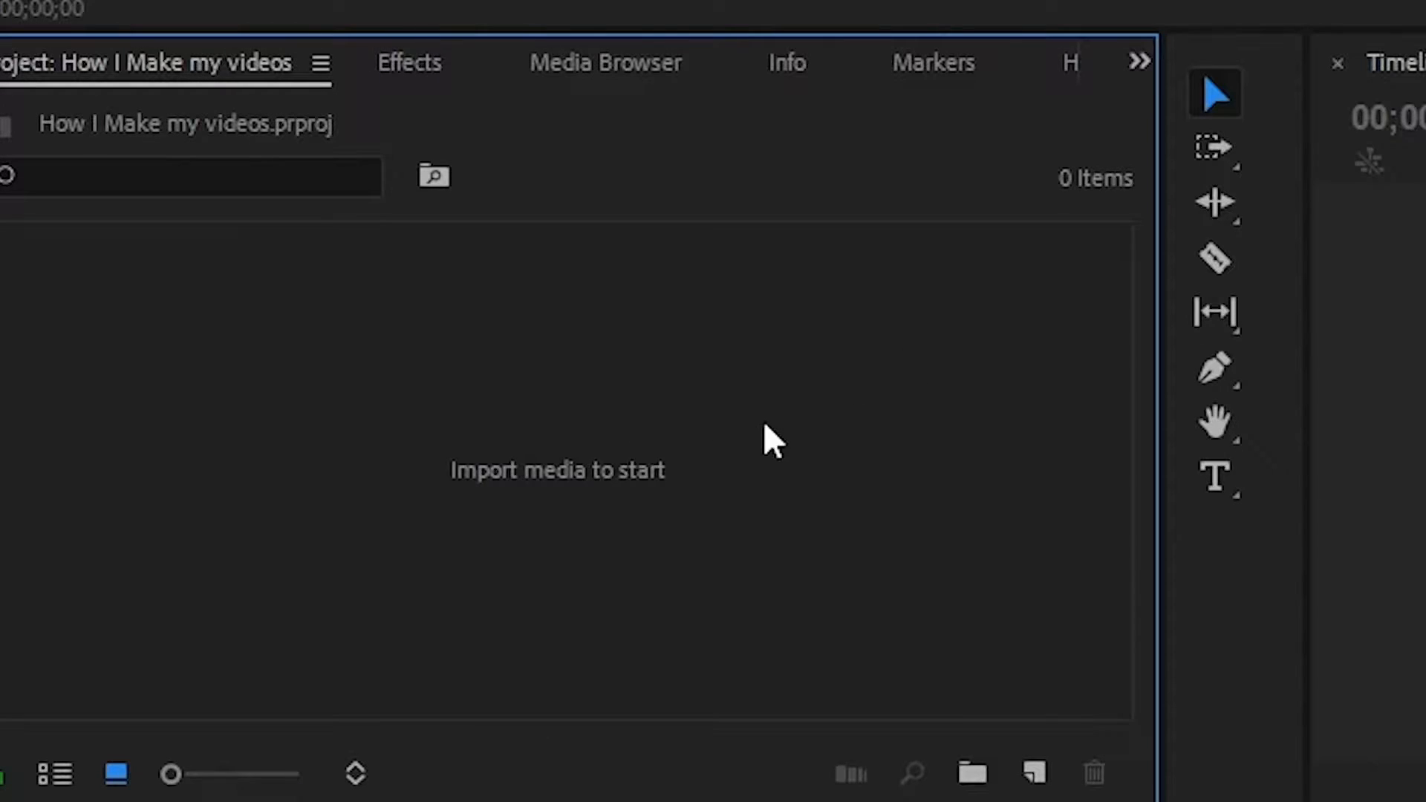
left_click(381, 788)
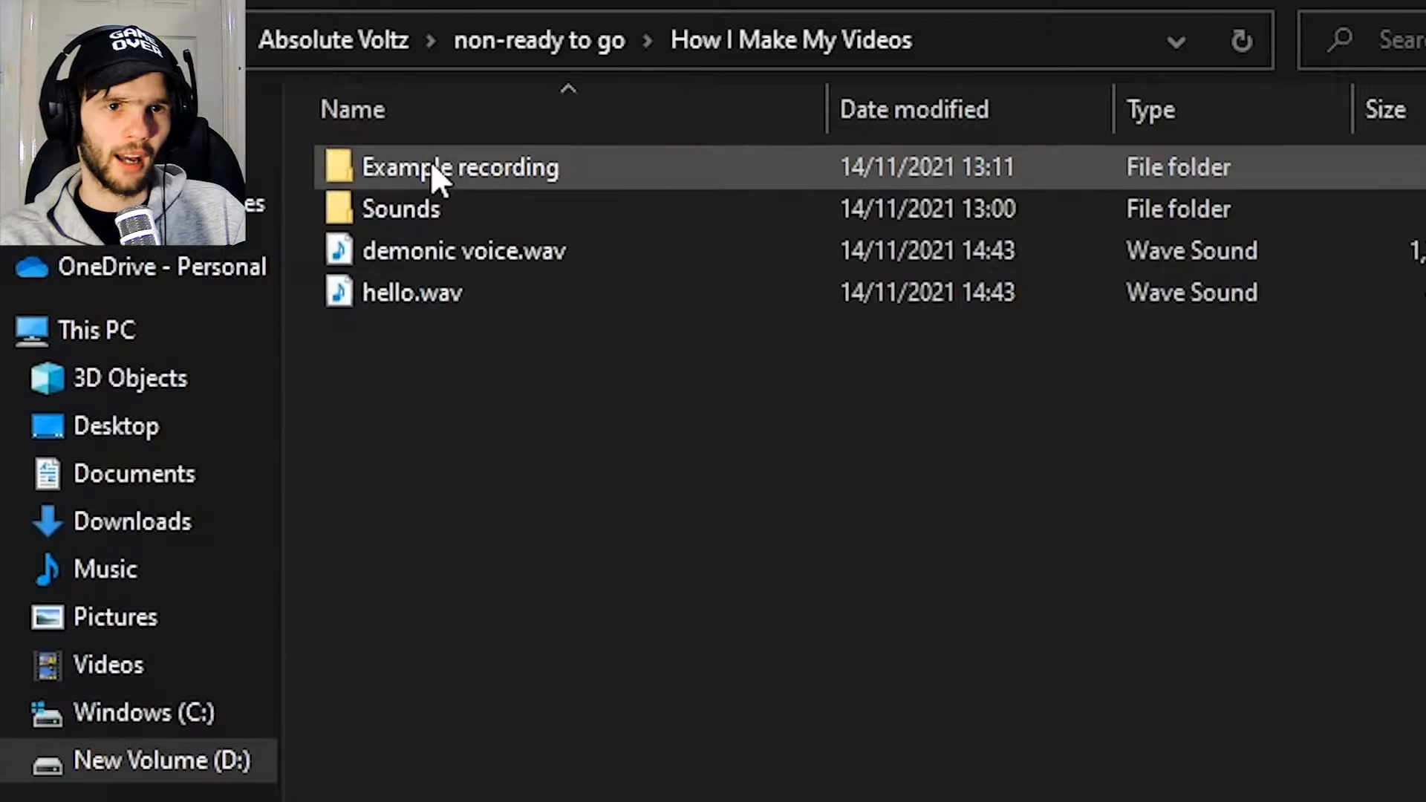
mouse_move(436, 181)
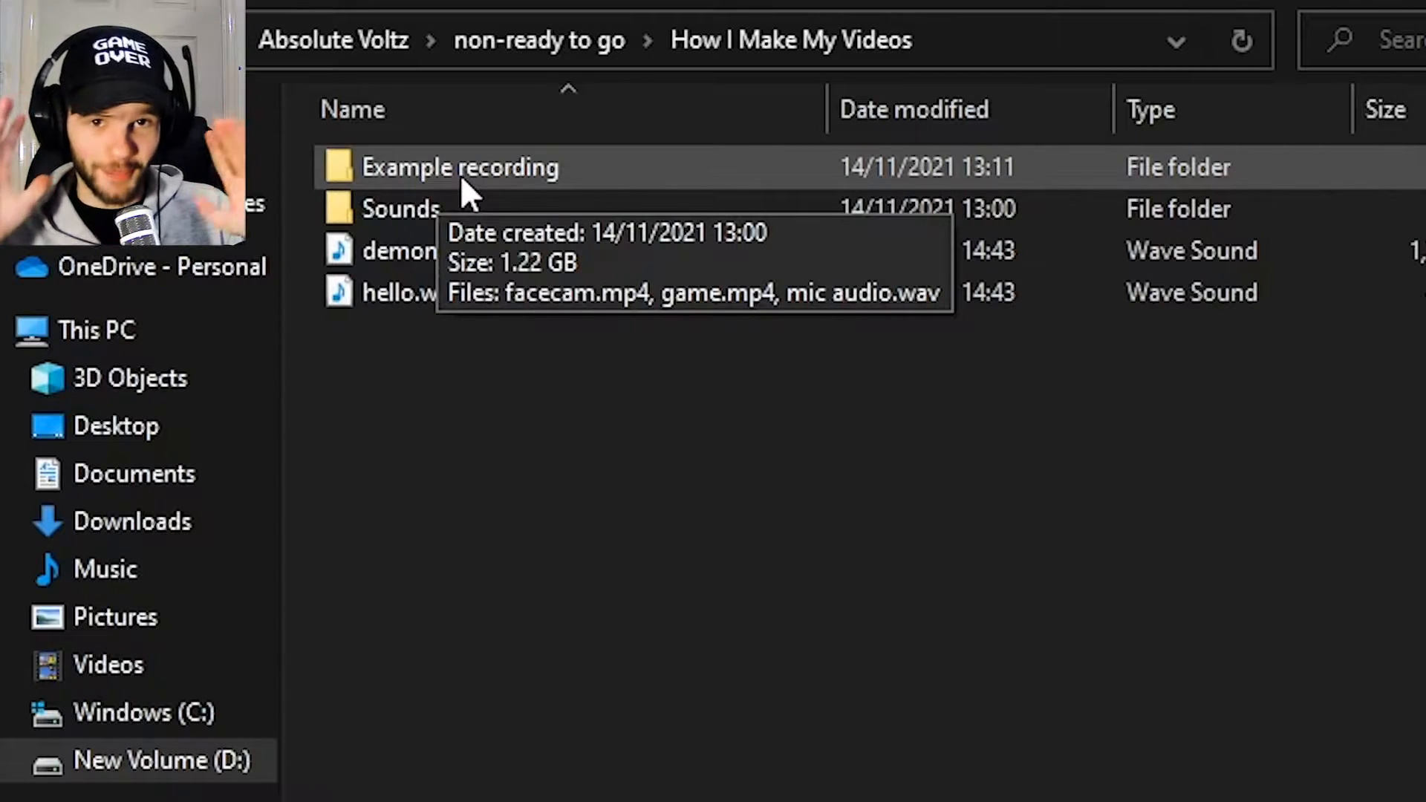
double_click(461, 176)
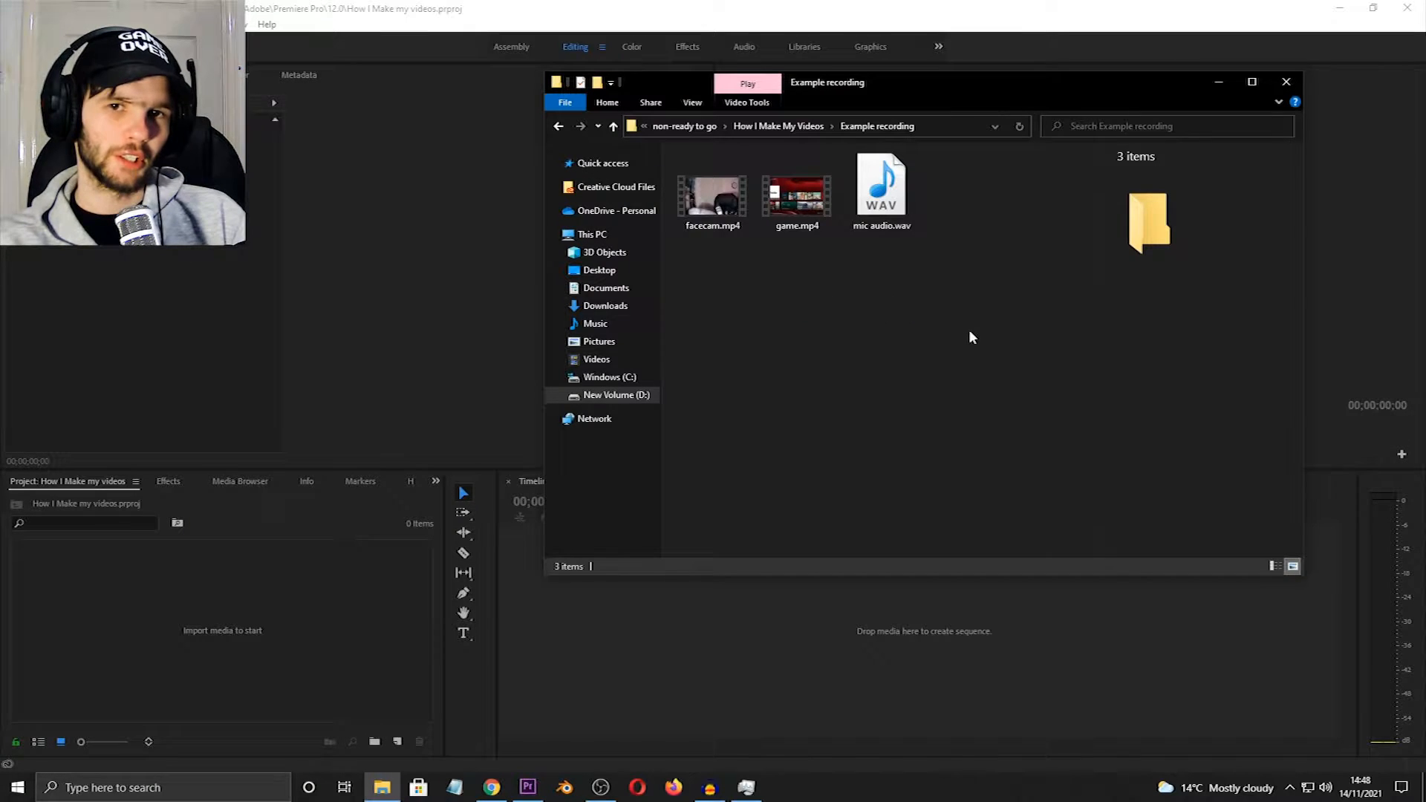
left_click_drag(968, 331, 704, 192)
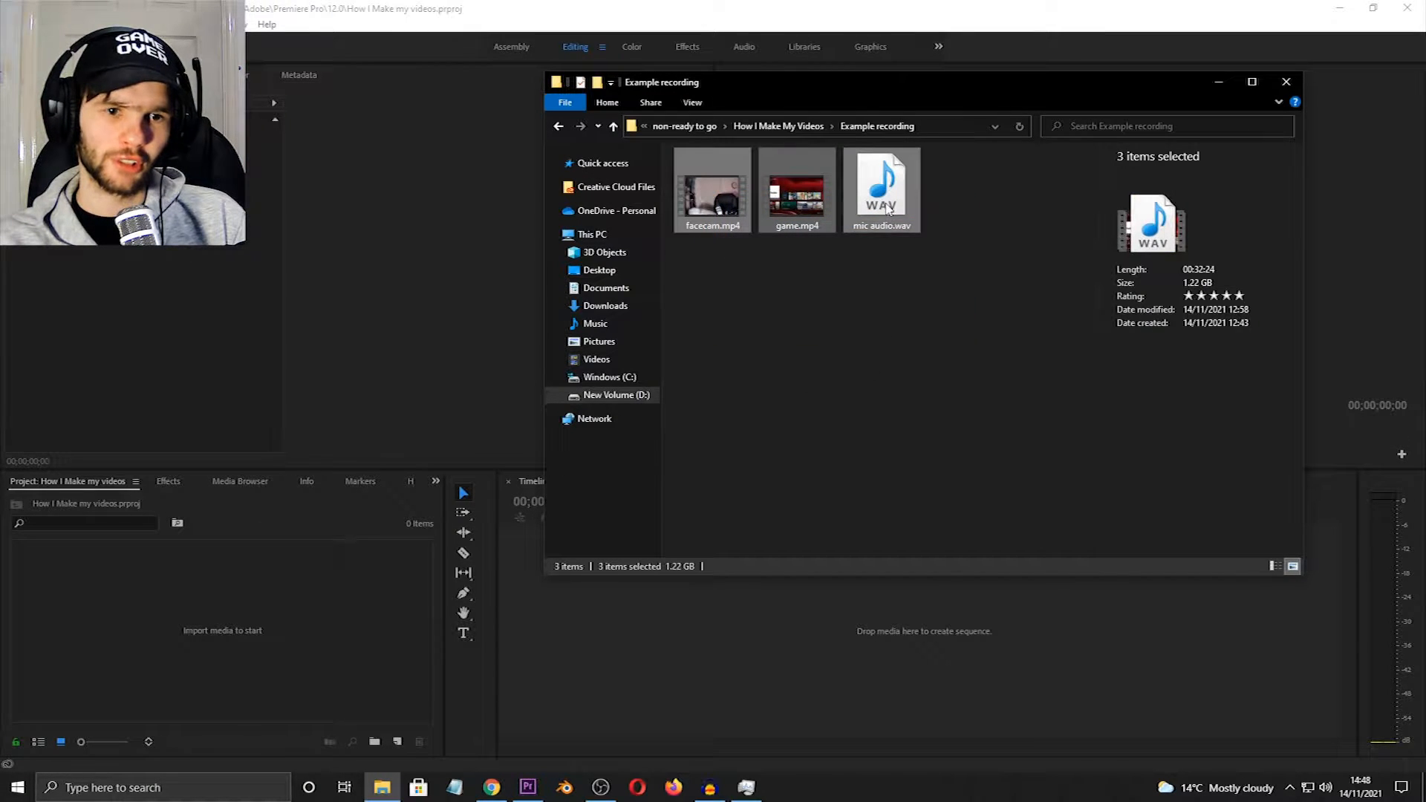
left_click_drag(883, 192, 245, 622)
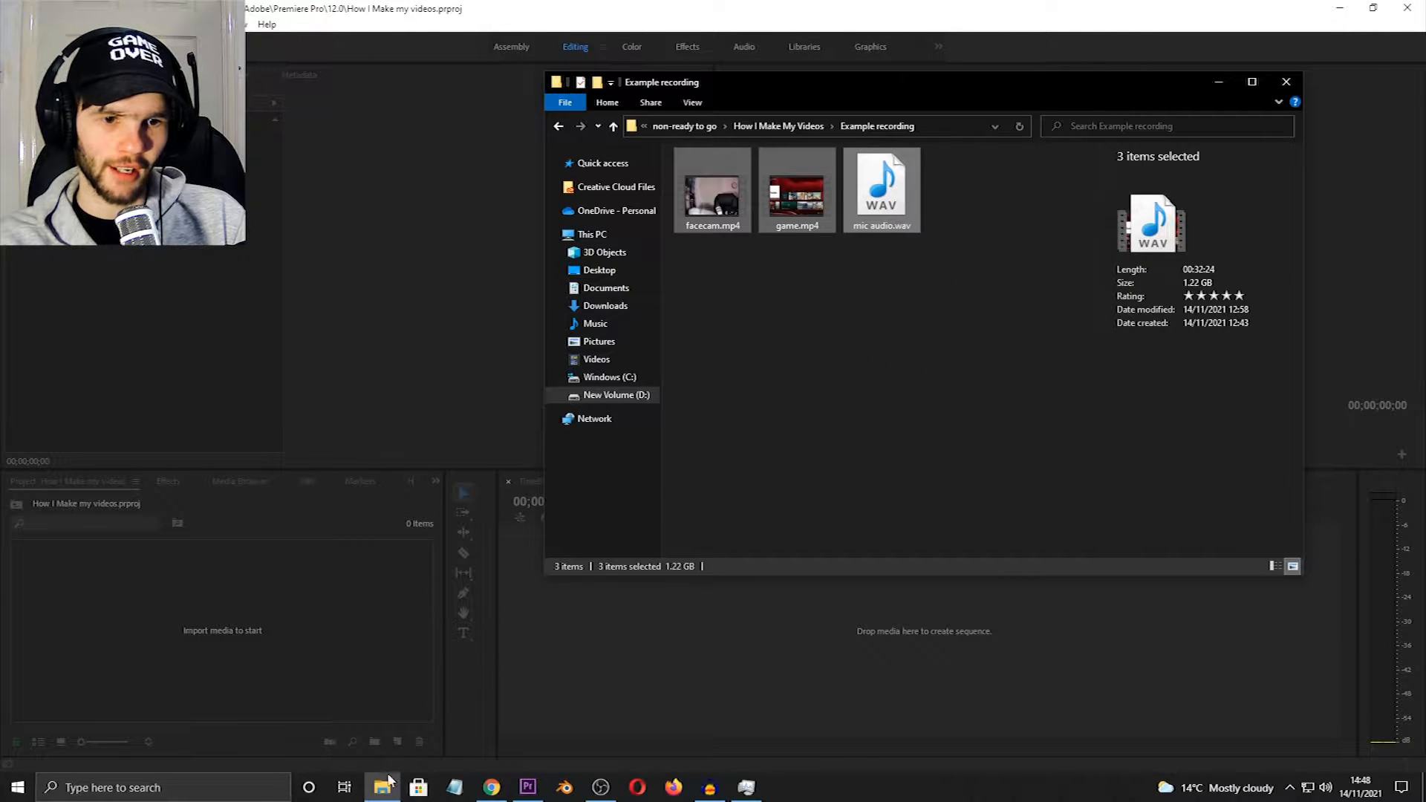
left_click(802, 333)
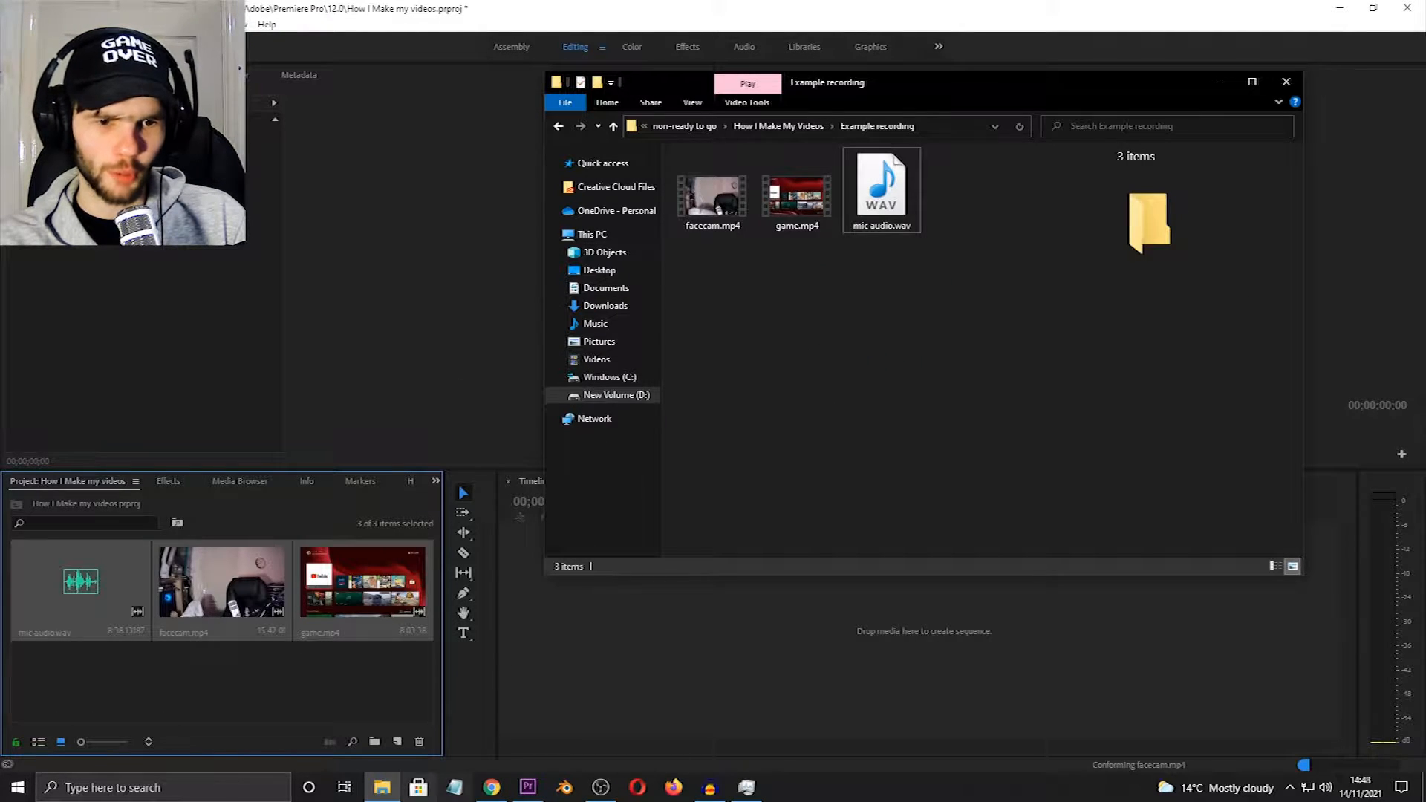
left_click(382, 788)
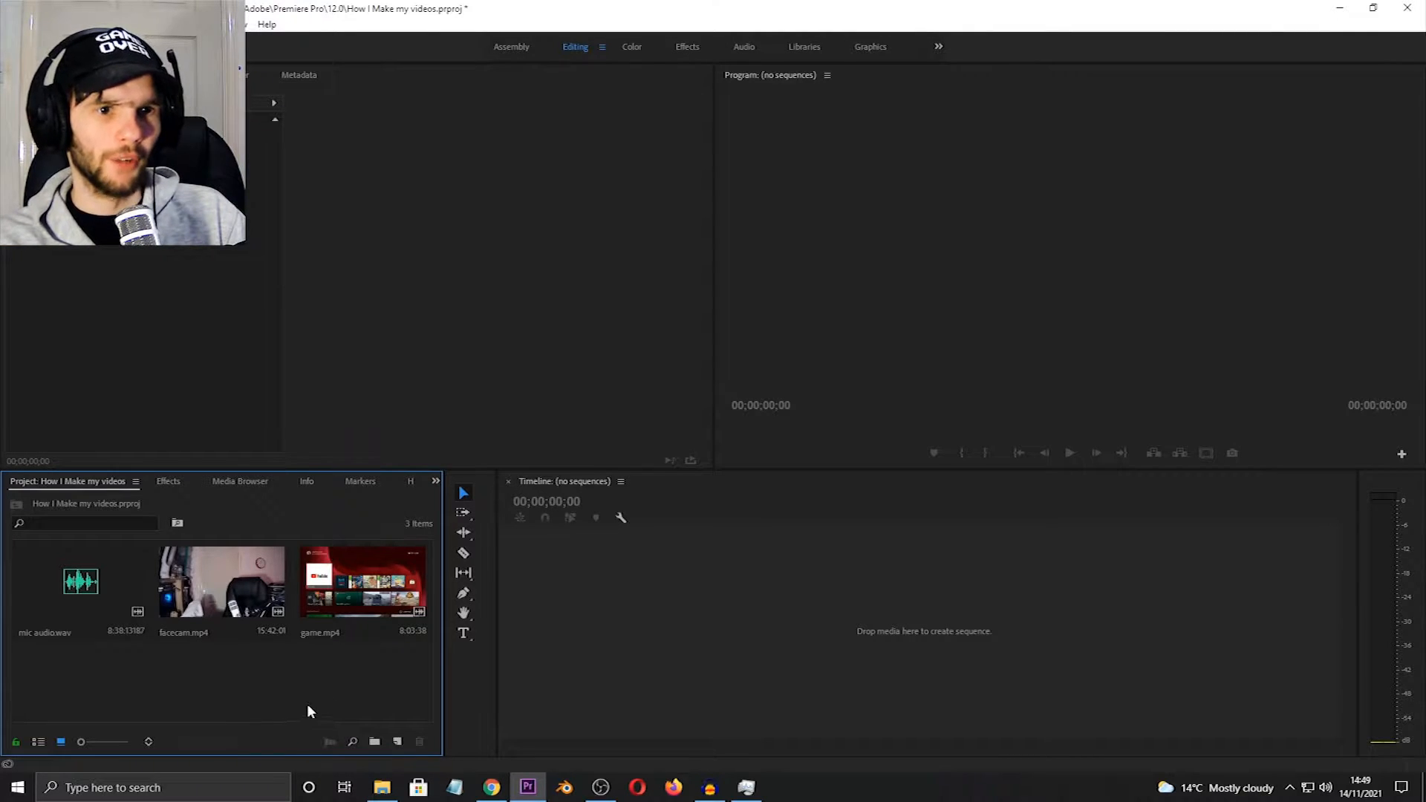
- Create a new sequence from the HDV 1080p30 preset, keeping the name Sequence 01
left_click(12, 23)
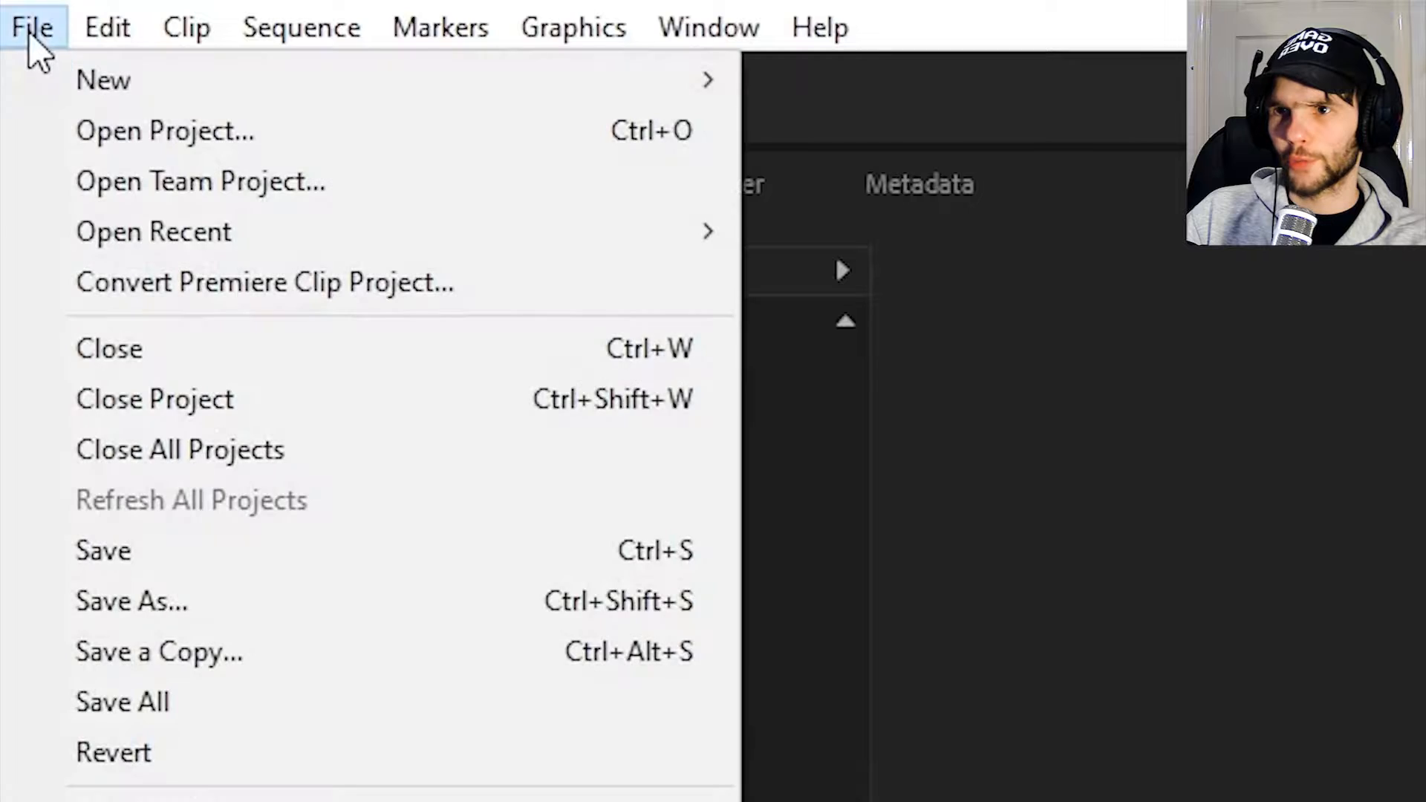
mouse_move(280, 96)
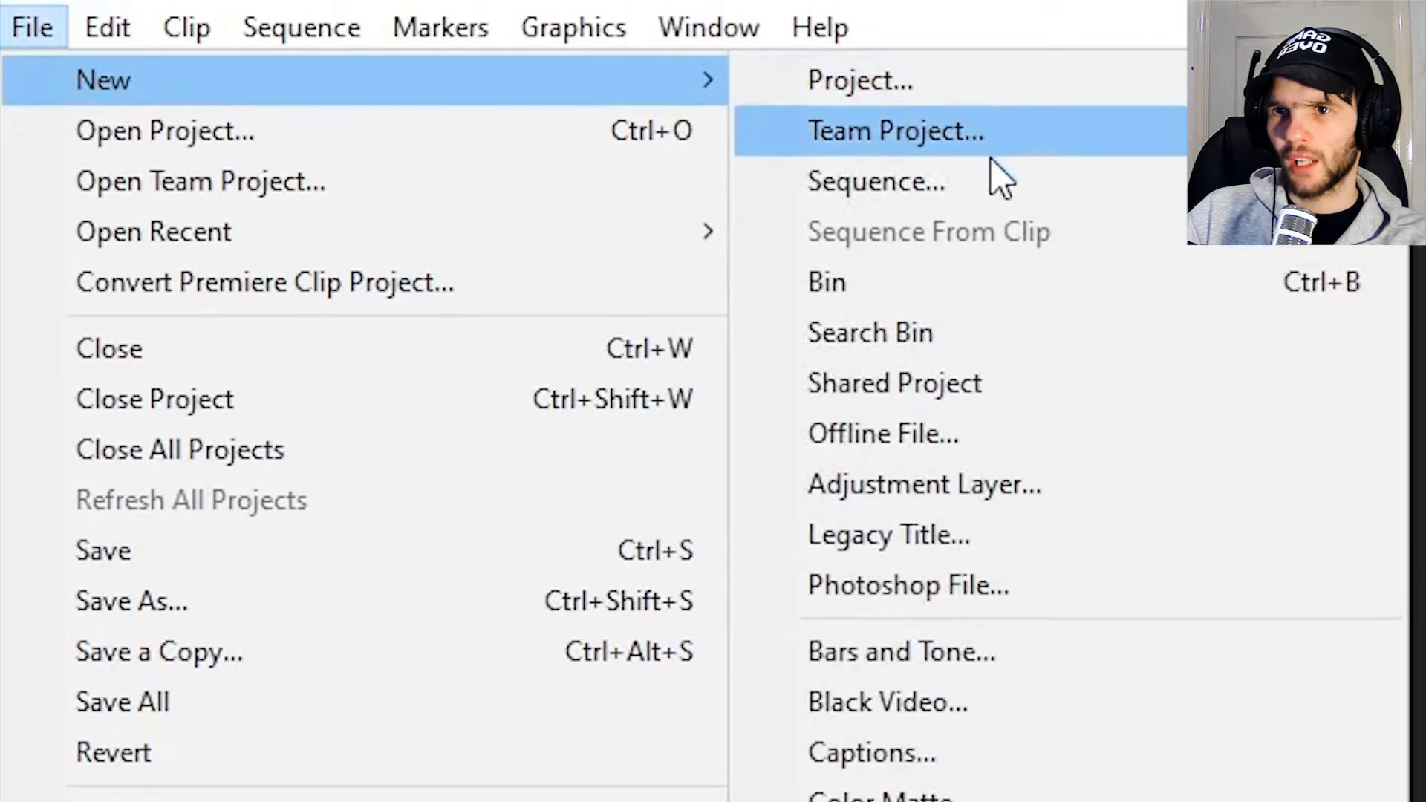
left_click(958, 187)
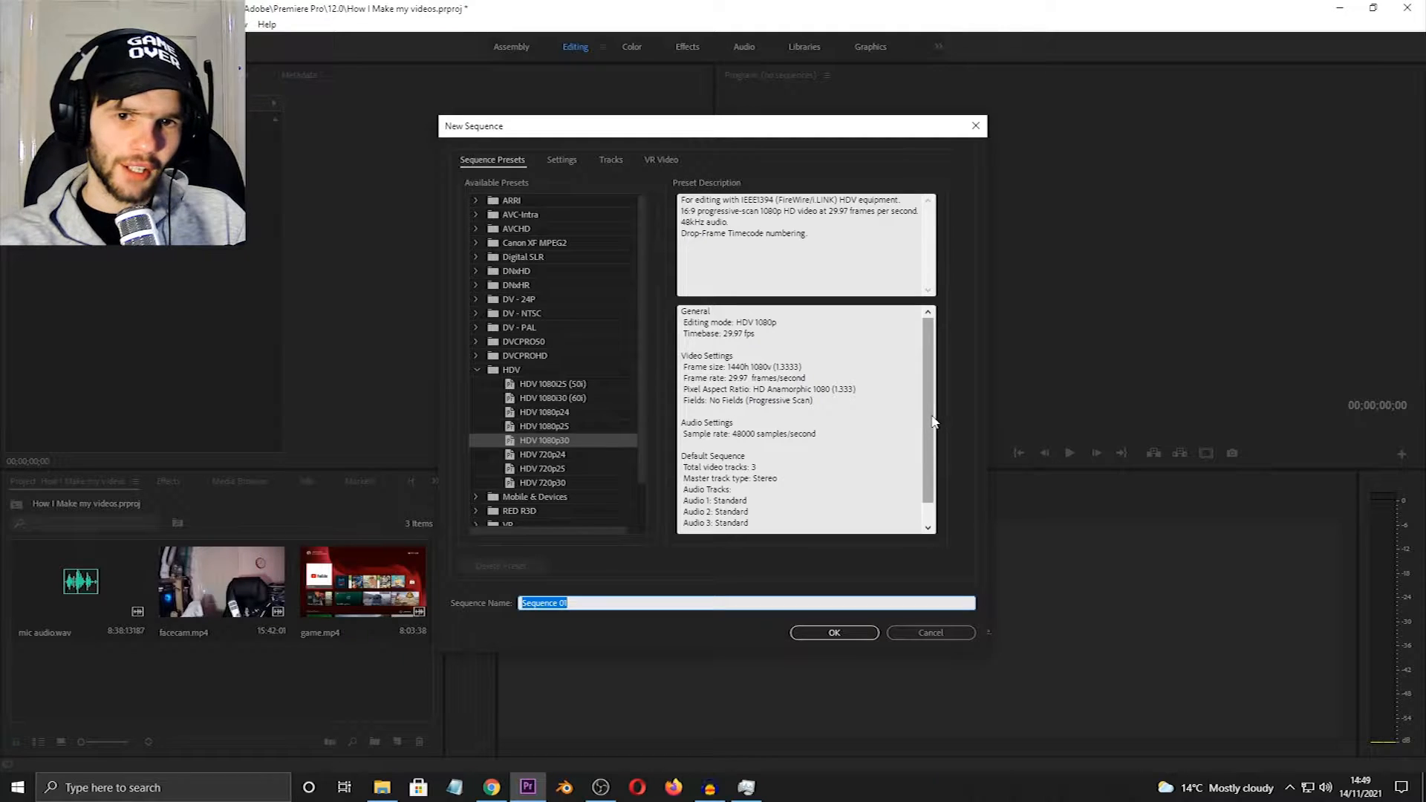
left_click_drag(932, 415, 934, 386)
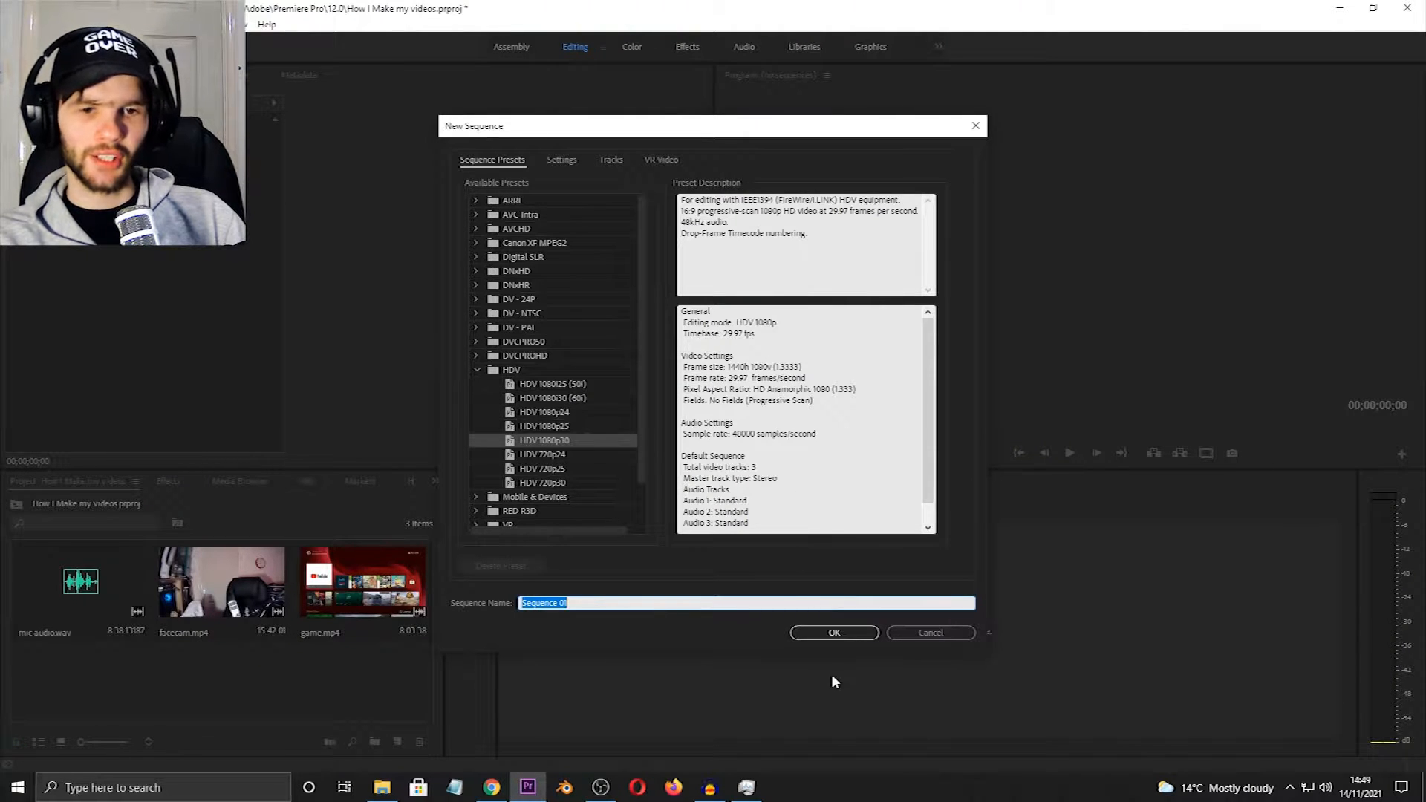
left_click(830, 633)
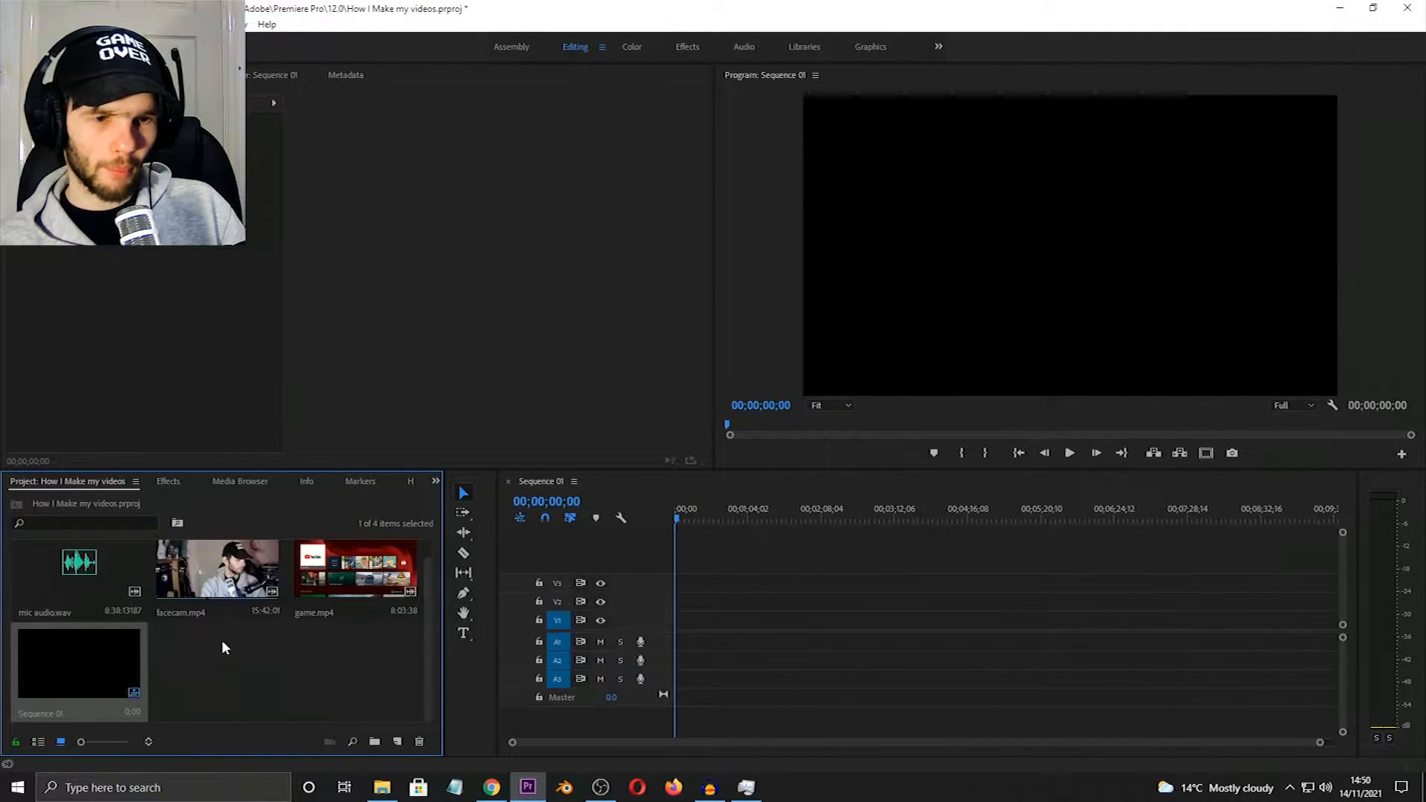
- Add facecam.mp4 at the start of the sequence, keep the existing sequence settings, and stretch the clip to fill the frame
left_click_drag(233, 611, 674, 631)
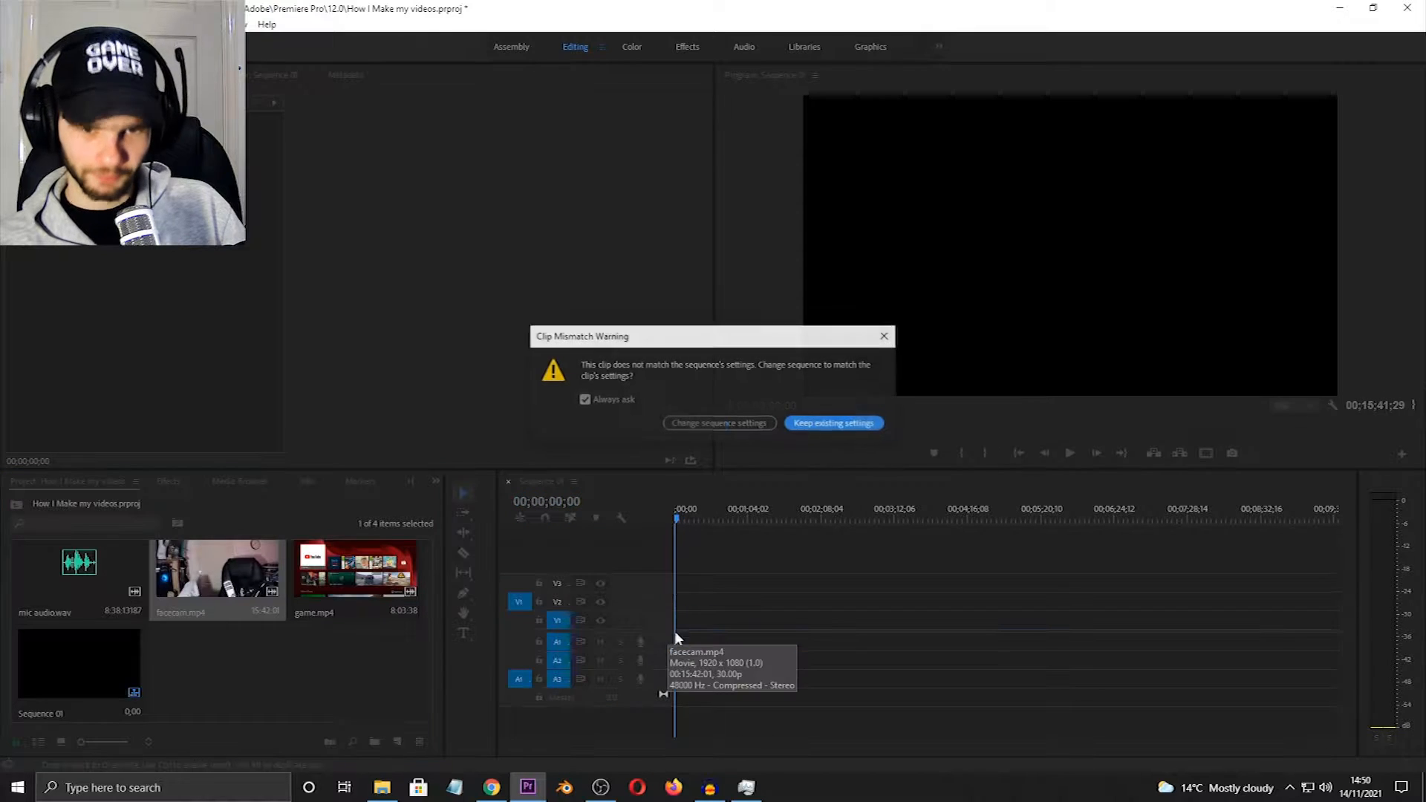
left_click(816, 428)
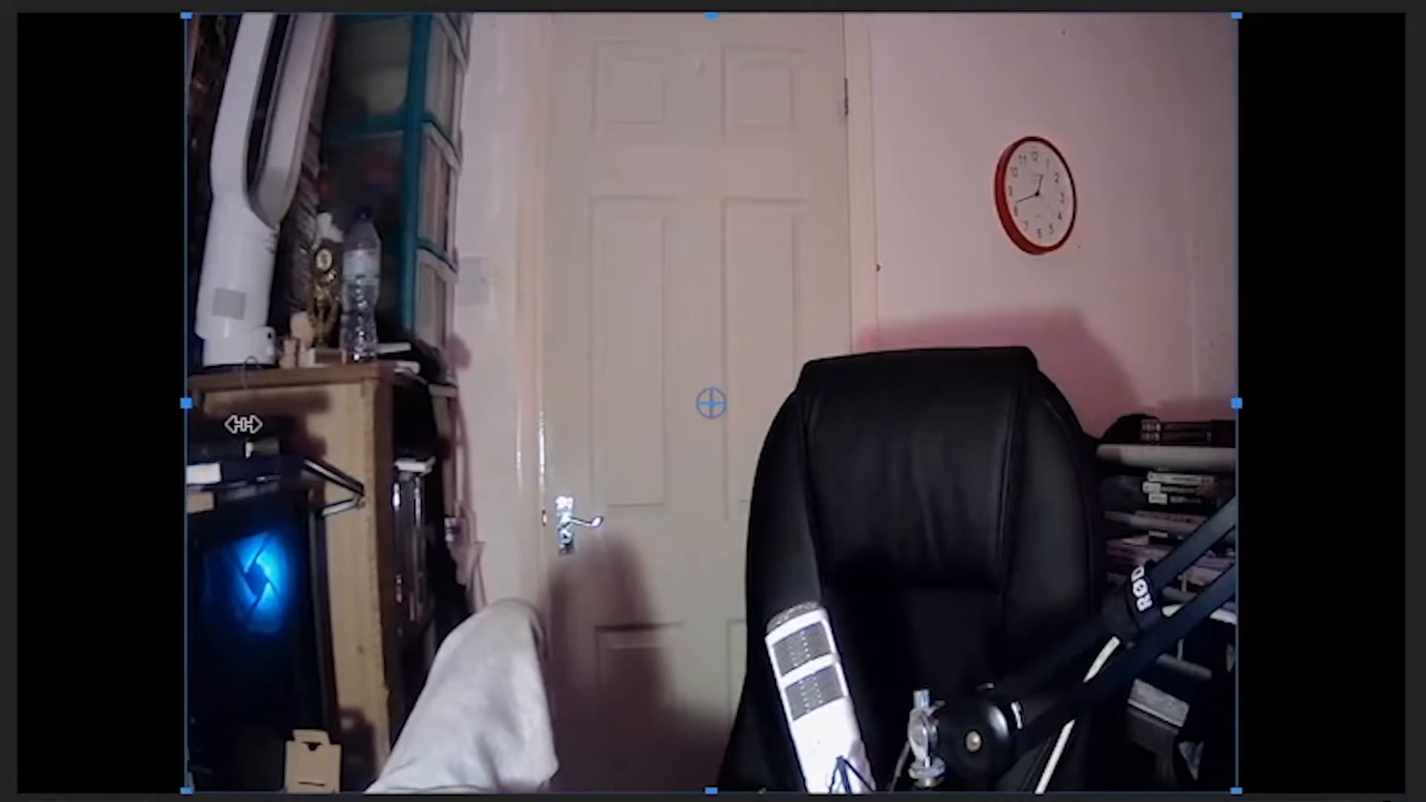
mouse_move(243, 424)
left_mouse_down()
mouse_move(182, 445)
mouse_move(248, 441)
left_mouse_up()
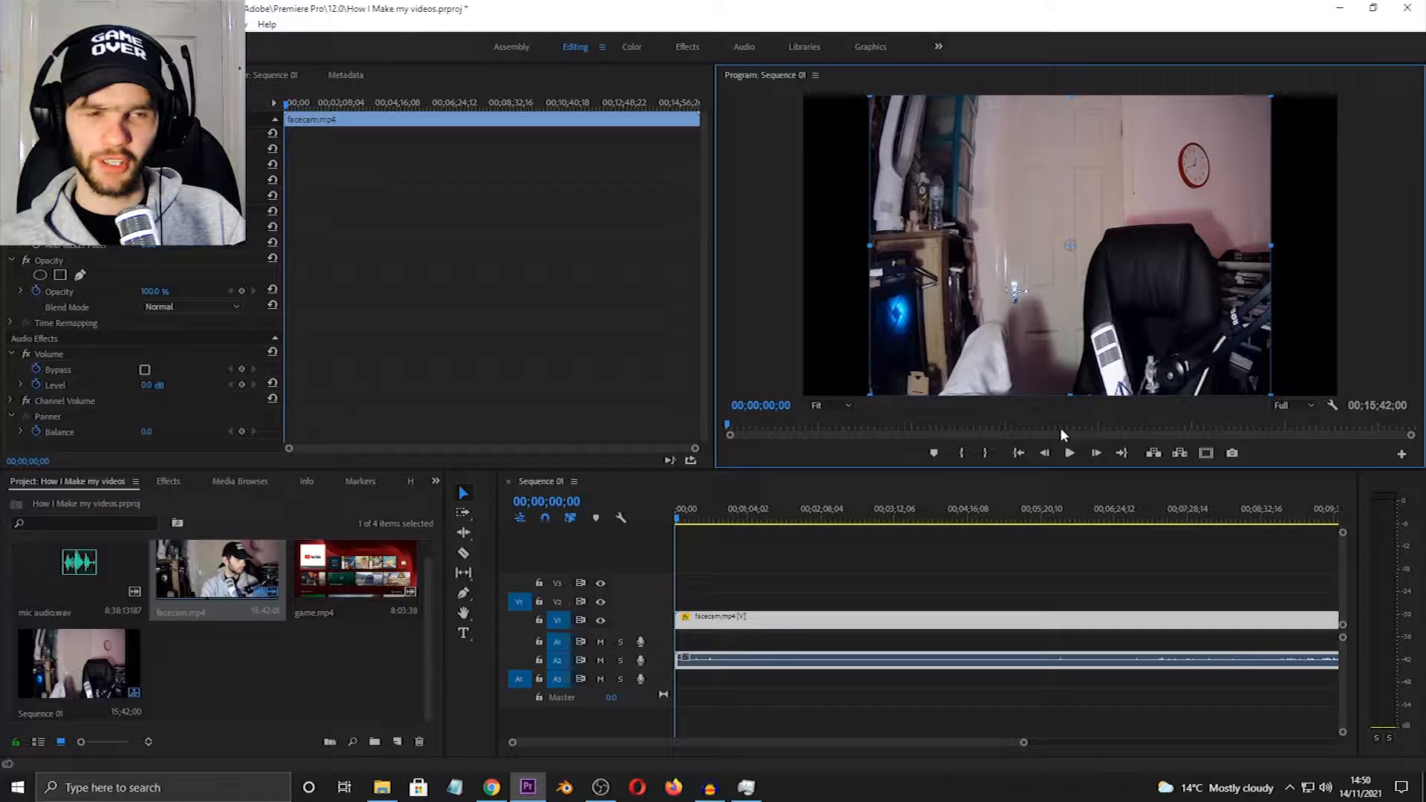
left_click(145, 195)
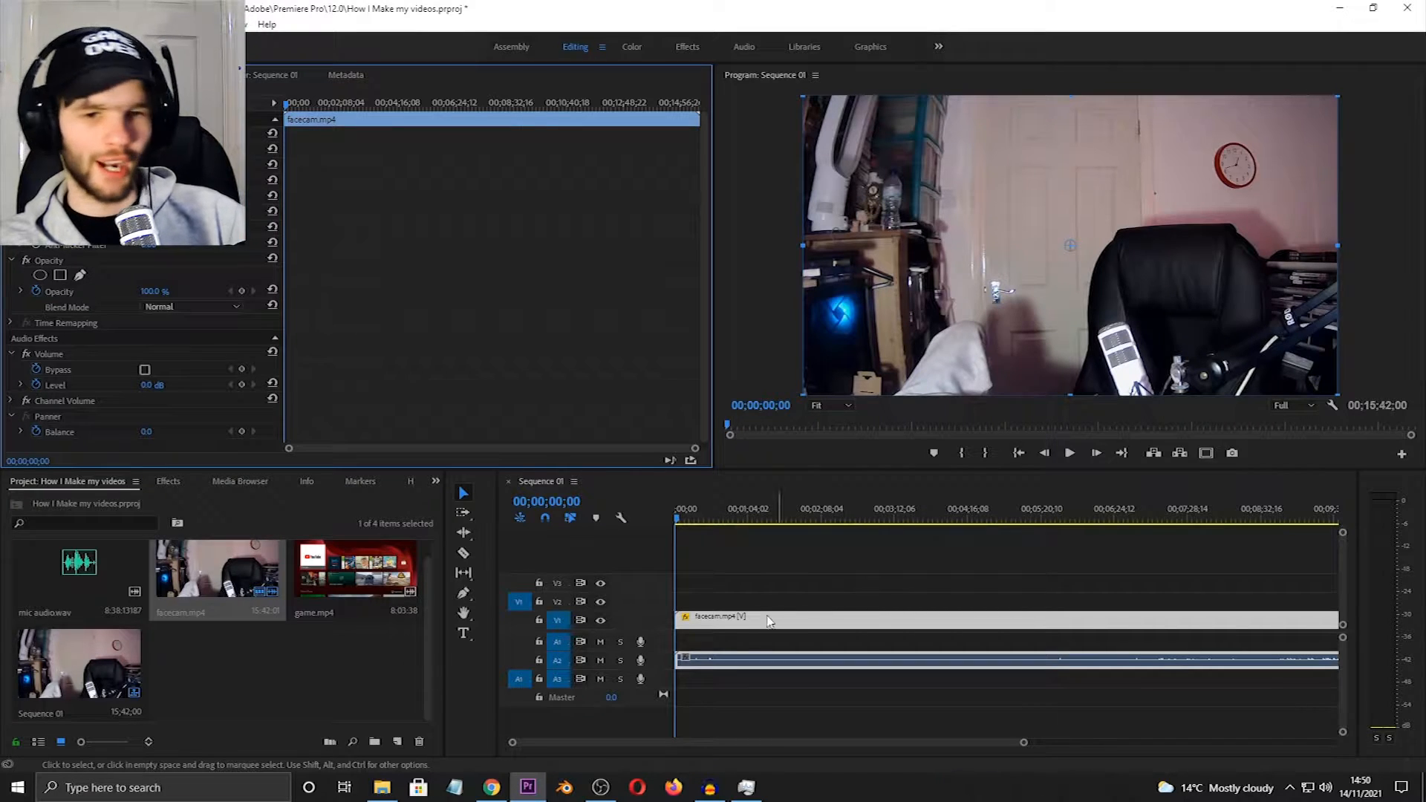
- Move the facecam video up to track V2 and delete the clip from the timeline
left_click_drag(728, 626, 730, 608)
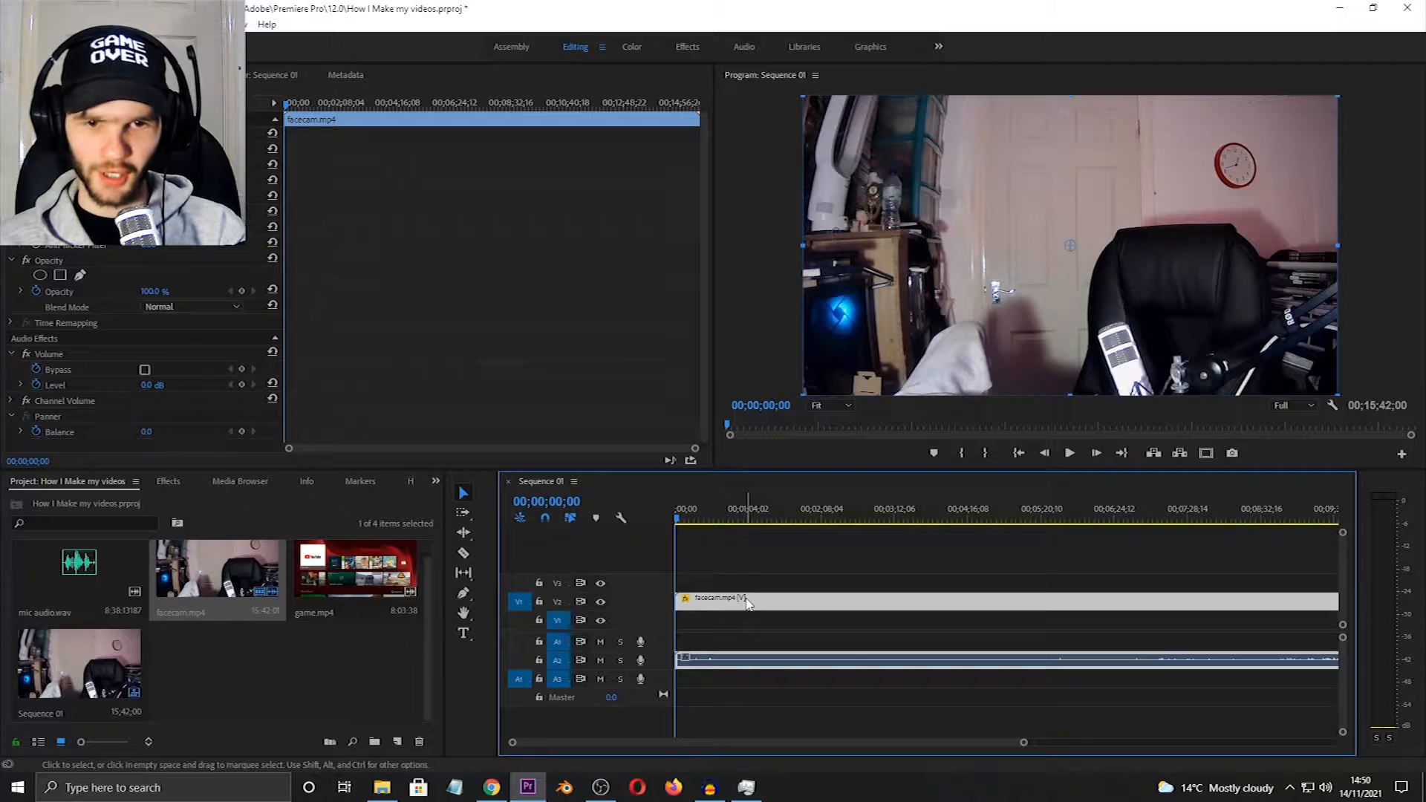
key("Delete")
left_click(315, 653)
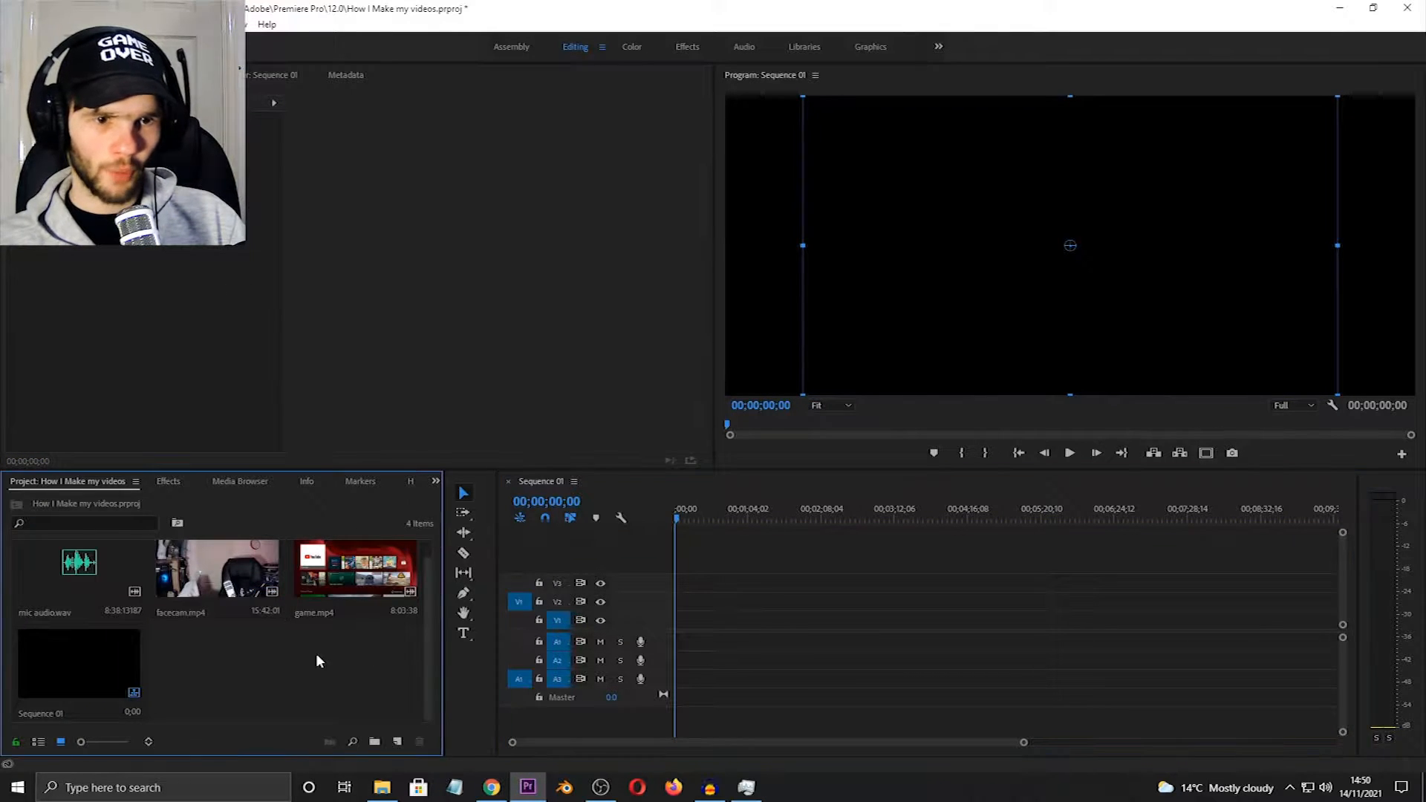
left_click(802, 248)
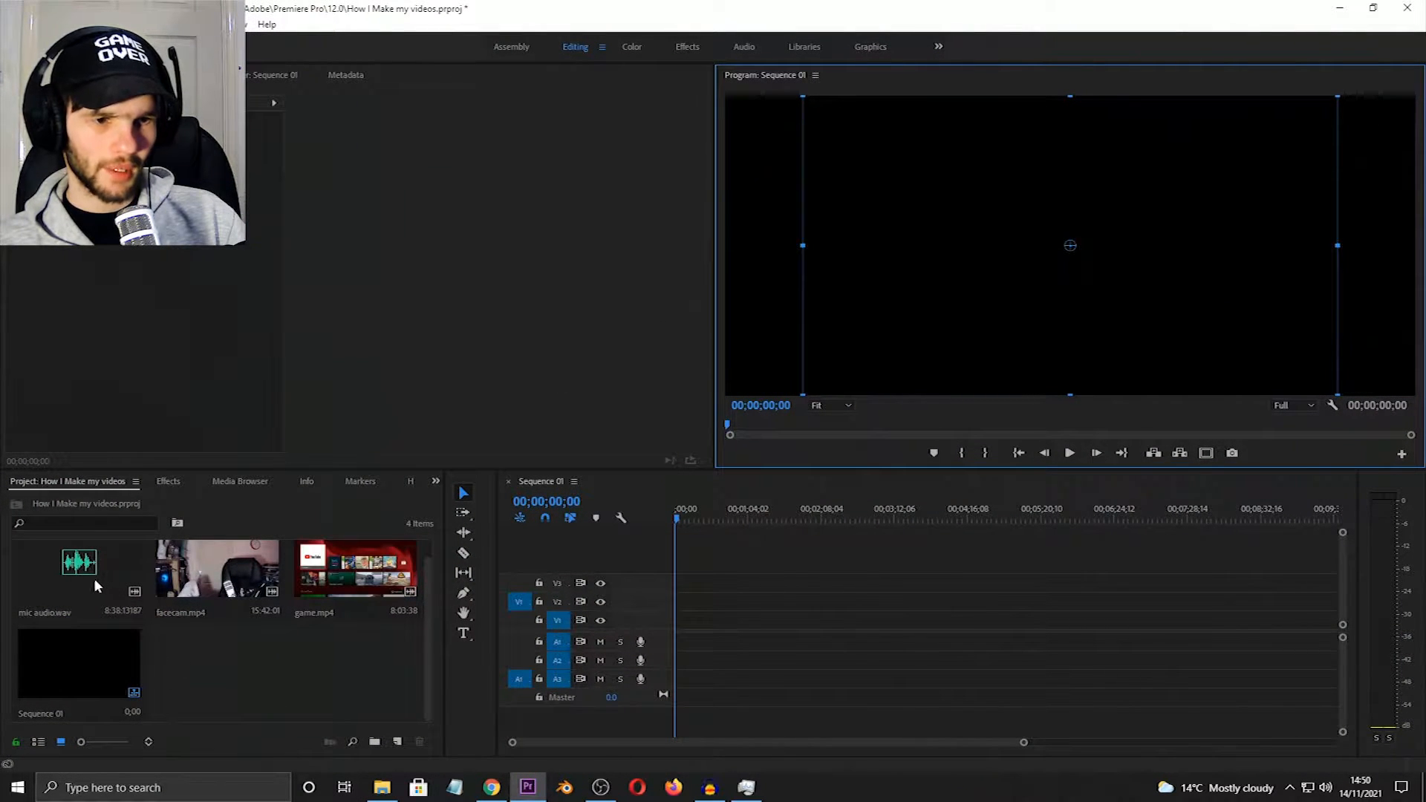
- Place mic audio.wav at the start of audio track A1
left_click_drag(89, 573, 720, 627)
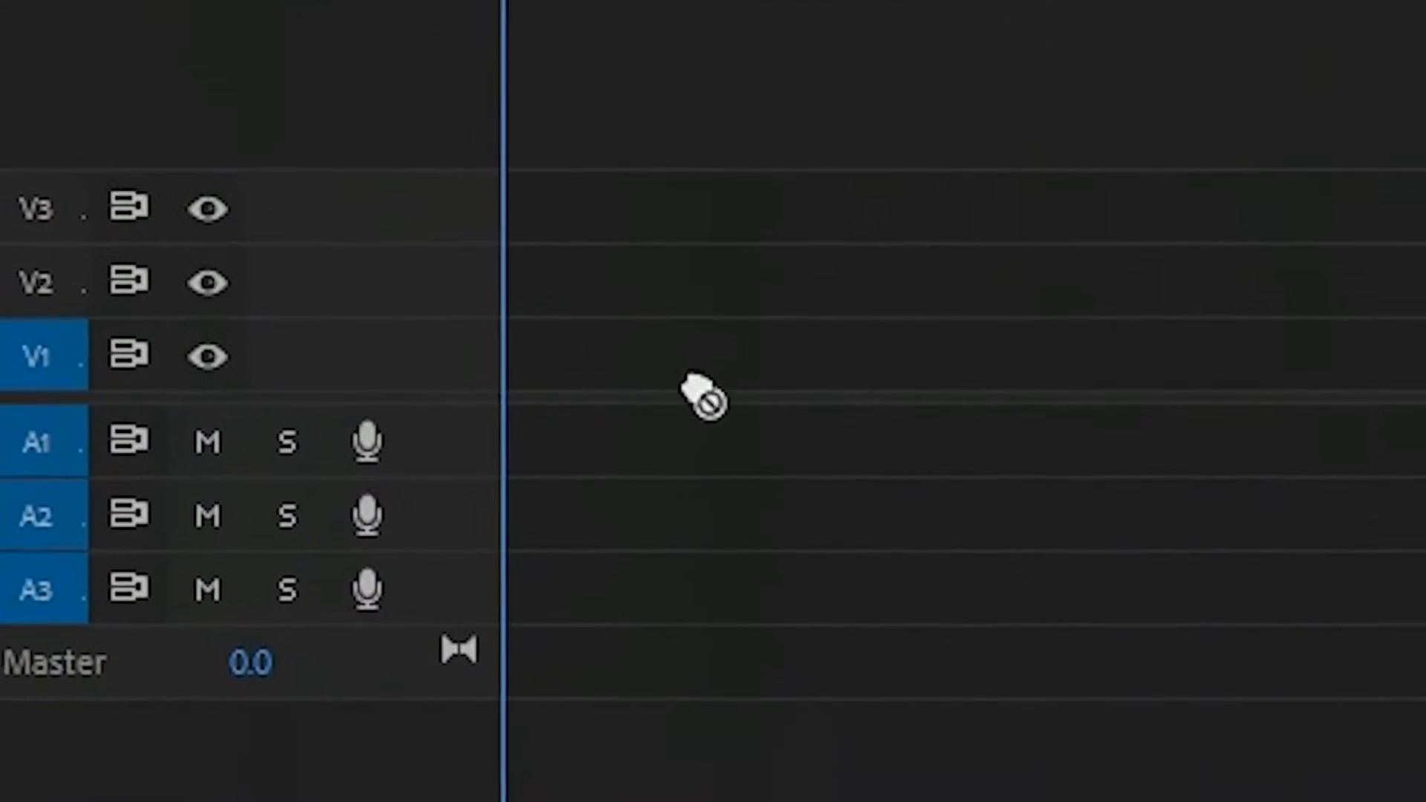
left_click_drag(698, 390, 532, 444)
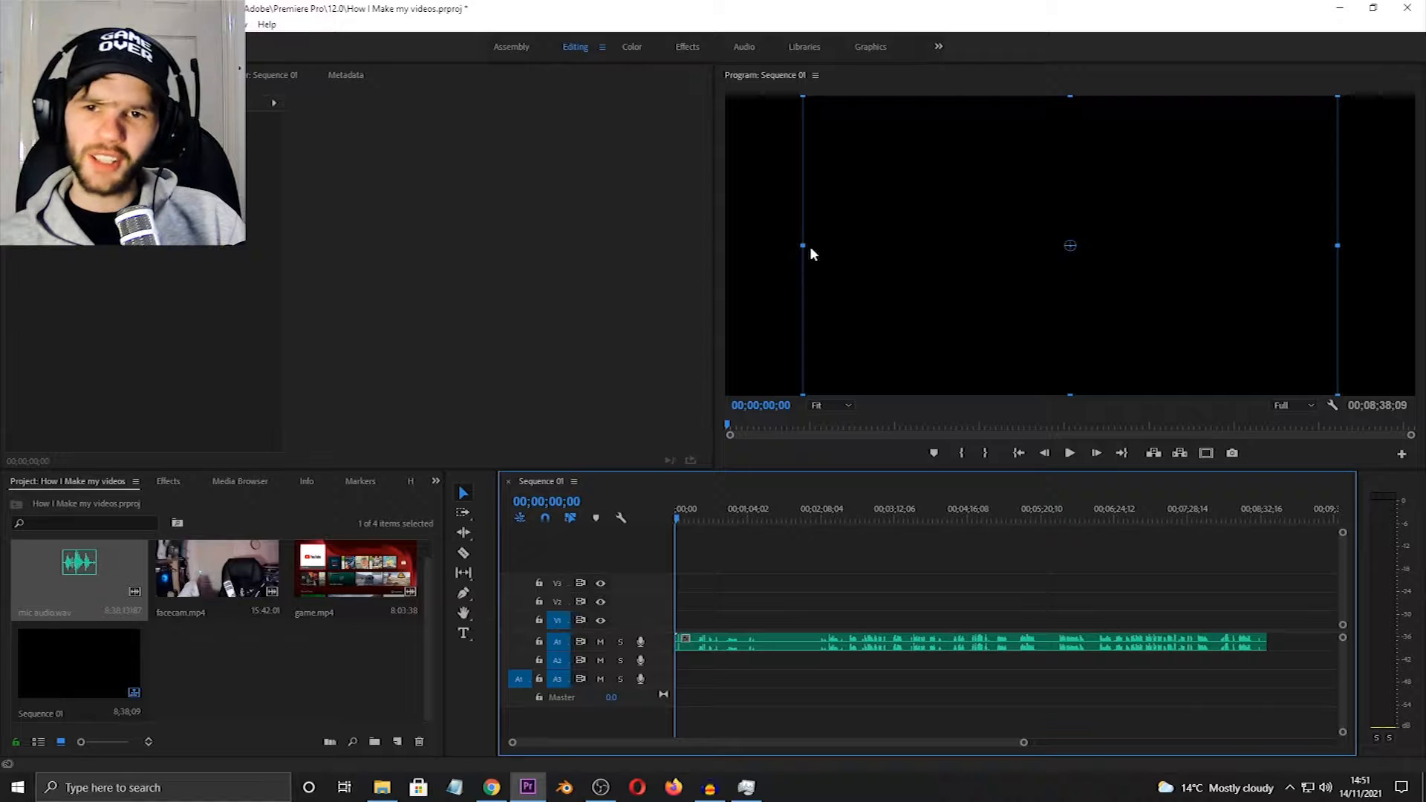
left_click(729, 644)
left_click(746, 603)
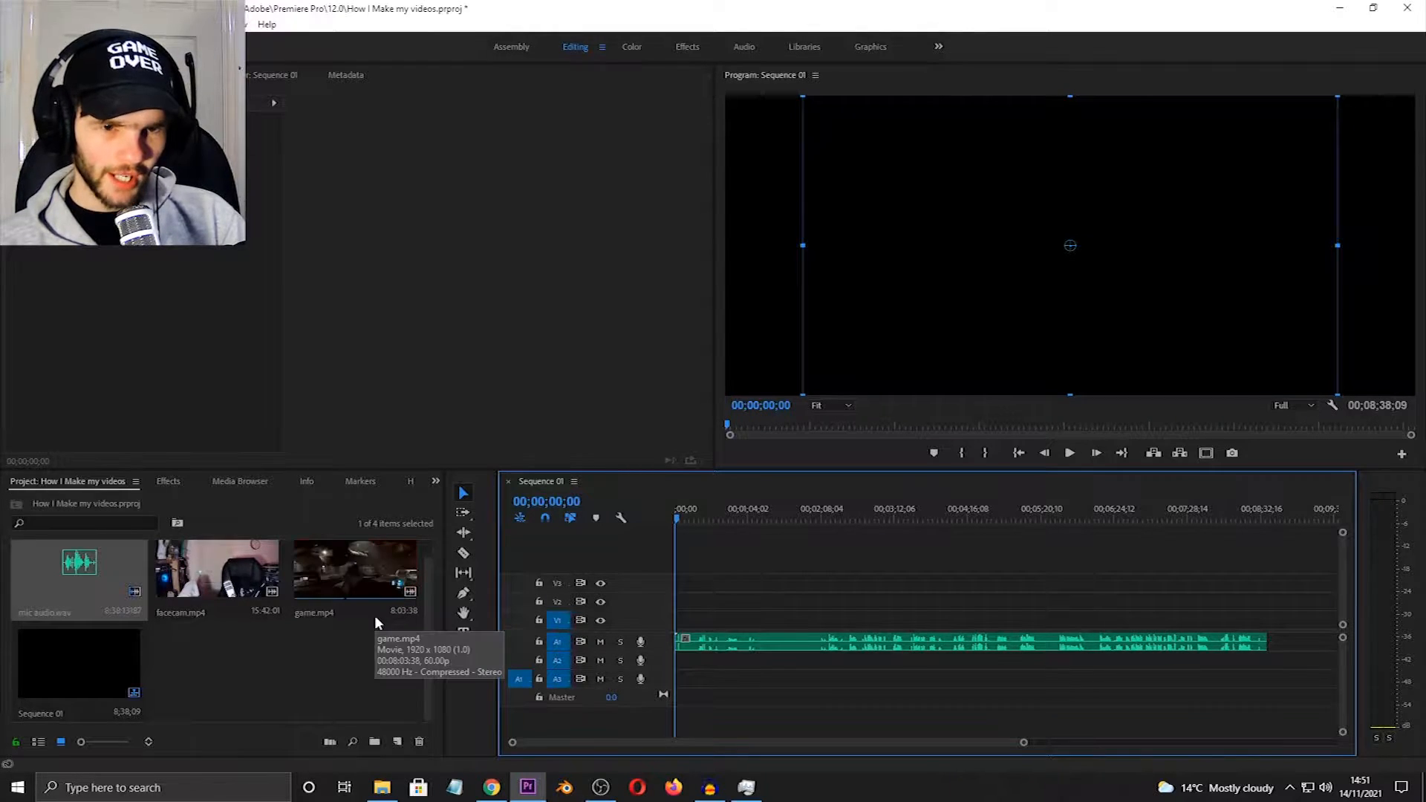
- Open game.mp4 in the source monitor and place its video on V1 and its audio on A2 from the sequence start
left_click(375, 617)
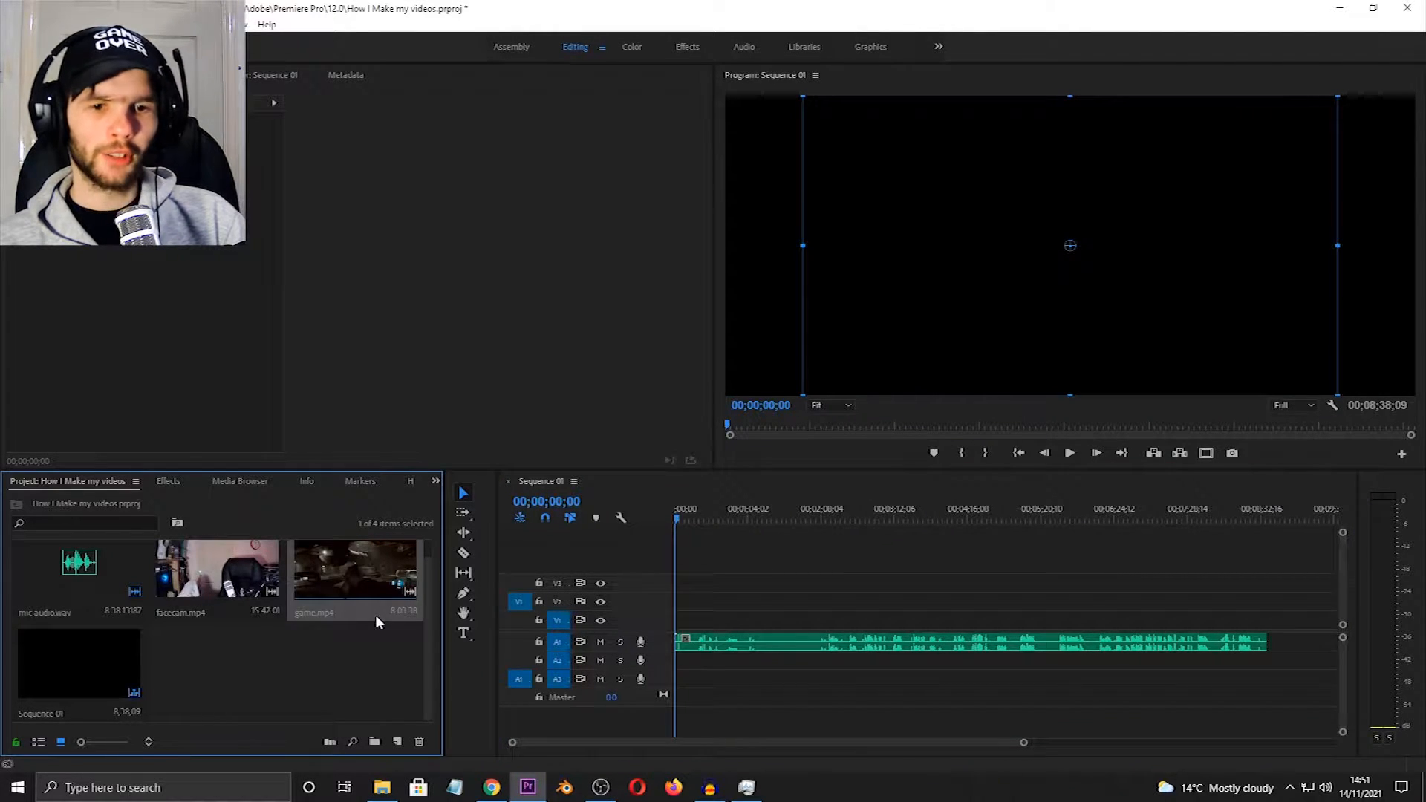
mouse_move(376, 614)
left_mouse_down()
mouse_move(605, 595)
mouse_move(681, 631)
mouse_move(624, 565)
mouse_move(457, 483)
mouse_move(377, 612)
left_mouse_up()
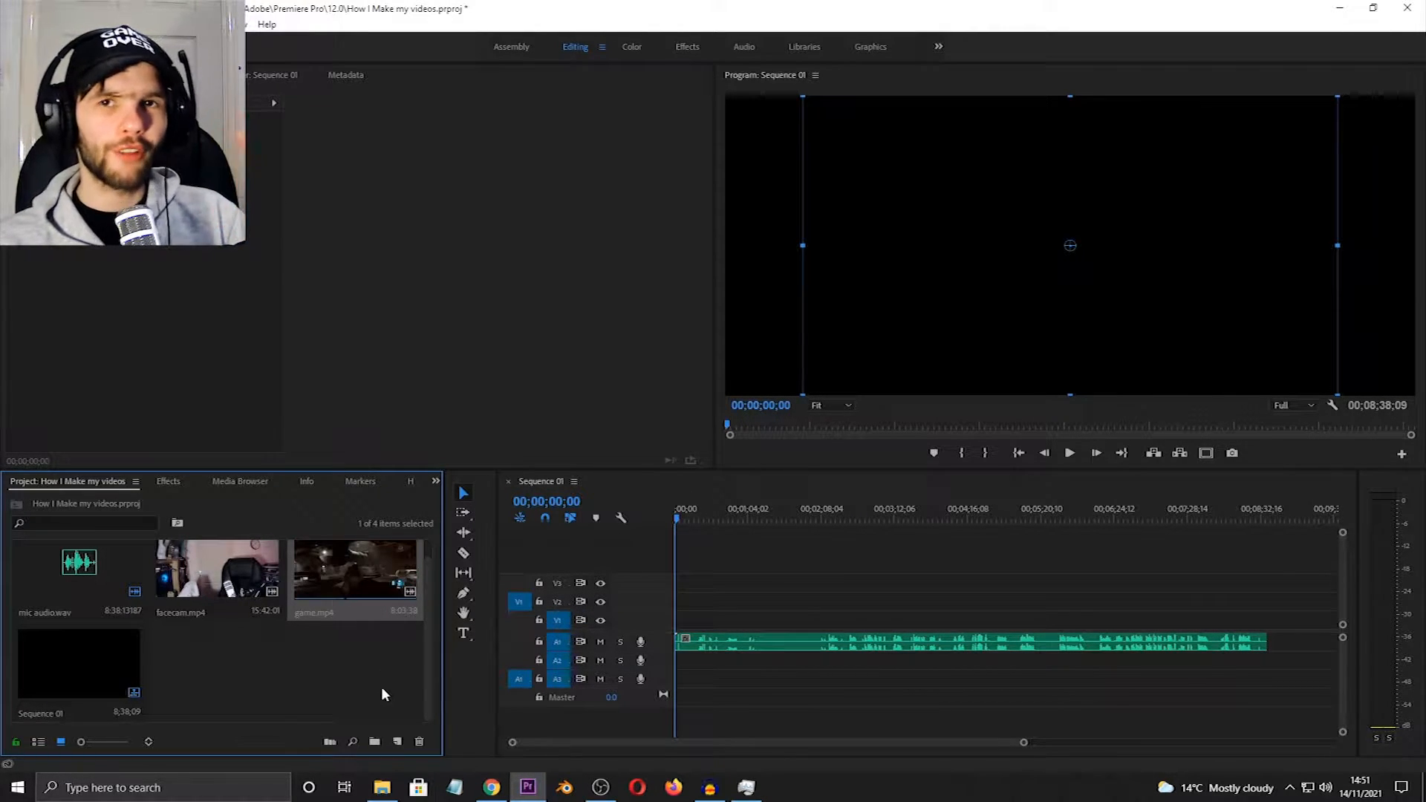
double_click(379, 575)
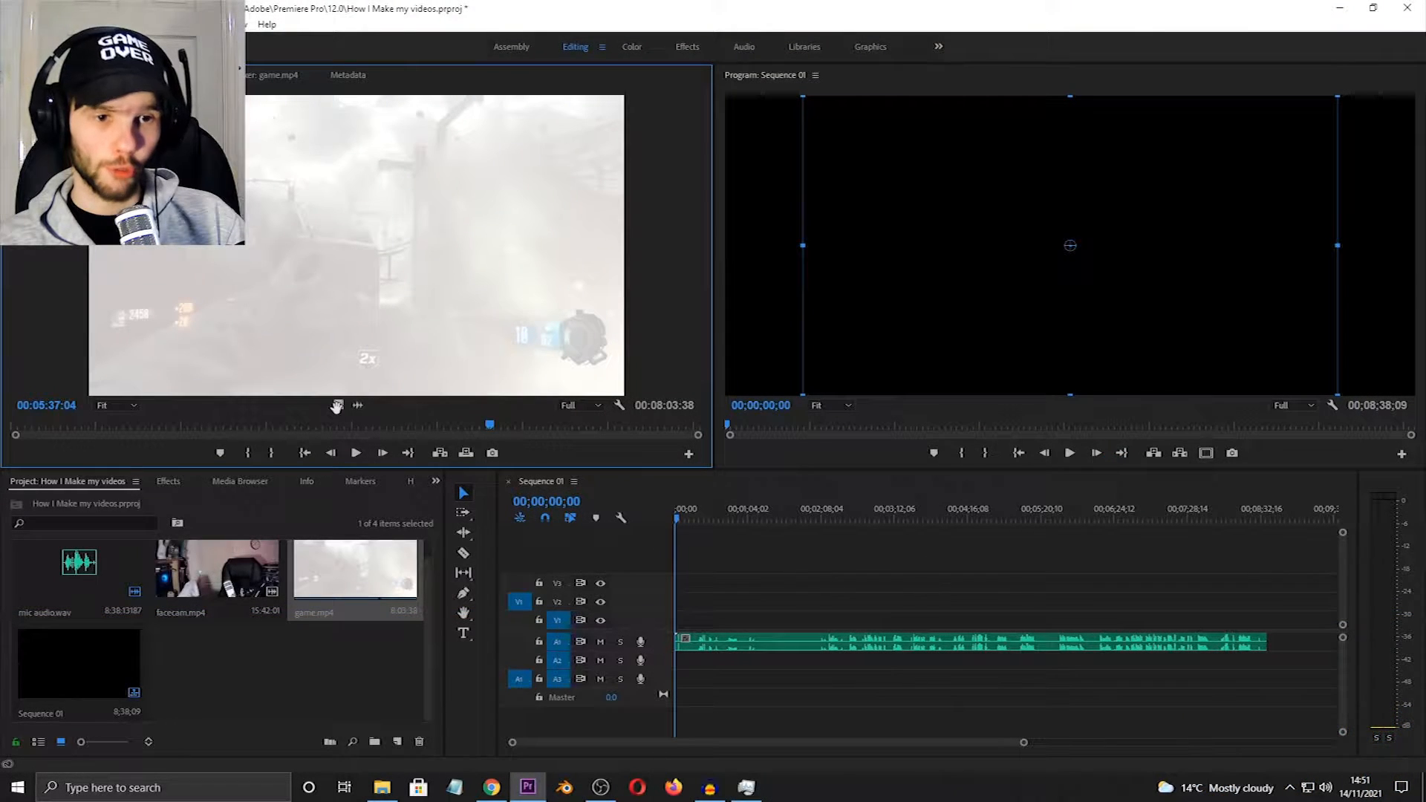
left_click_drag(337, 406, 682, 628)
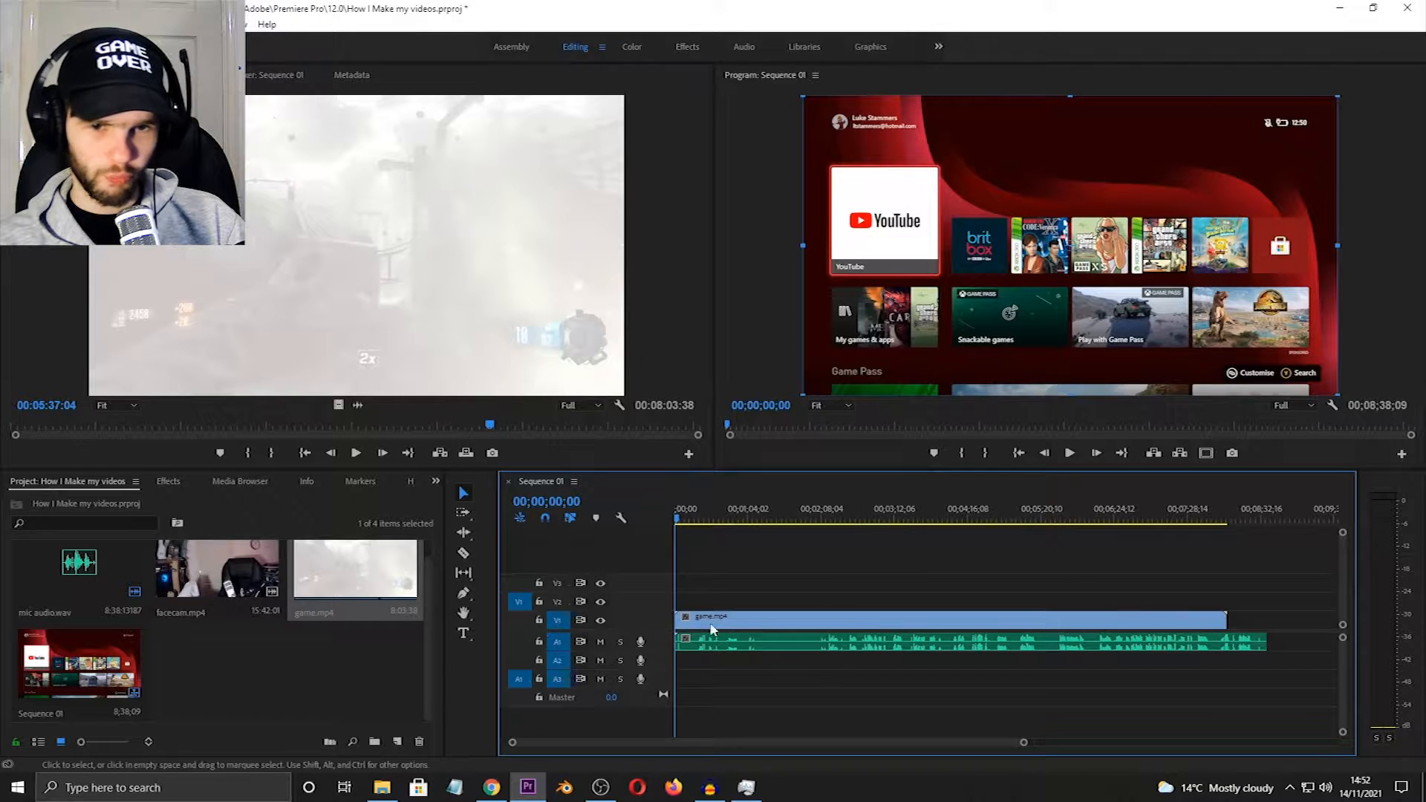
left_click(359, 407)
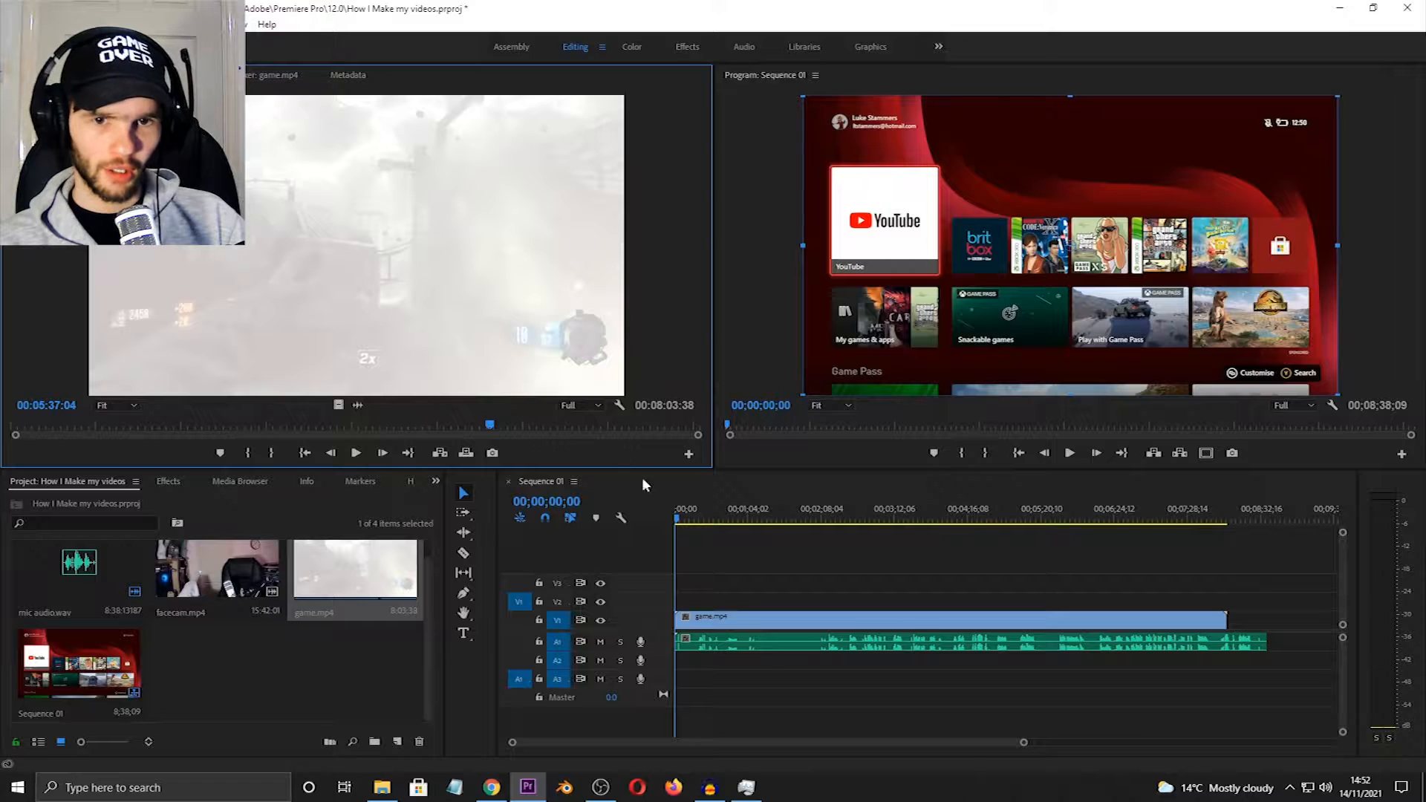
left_click_drag(645, 485, 679, 661)
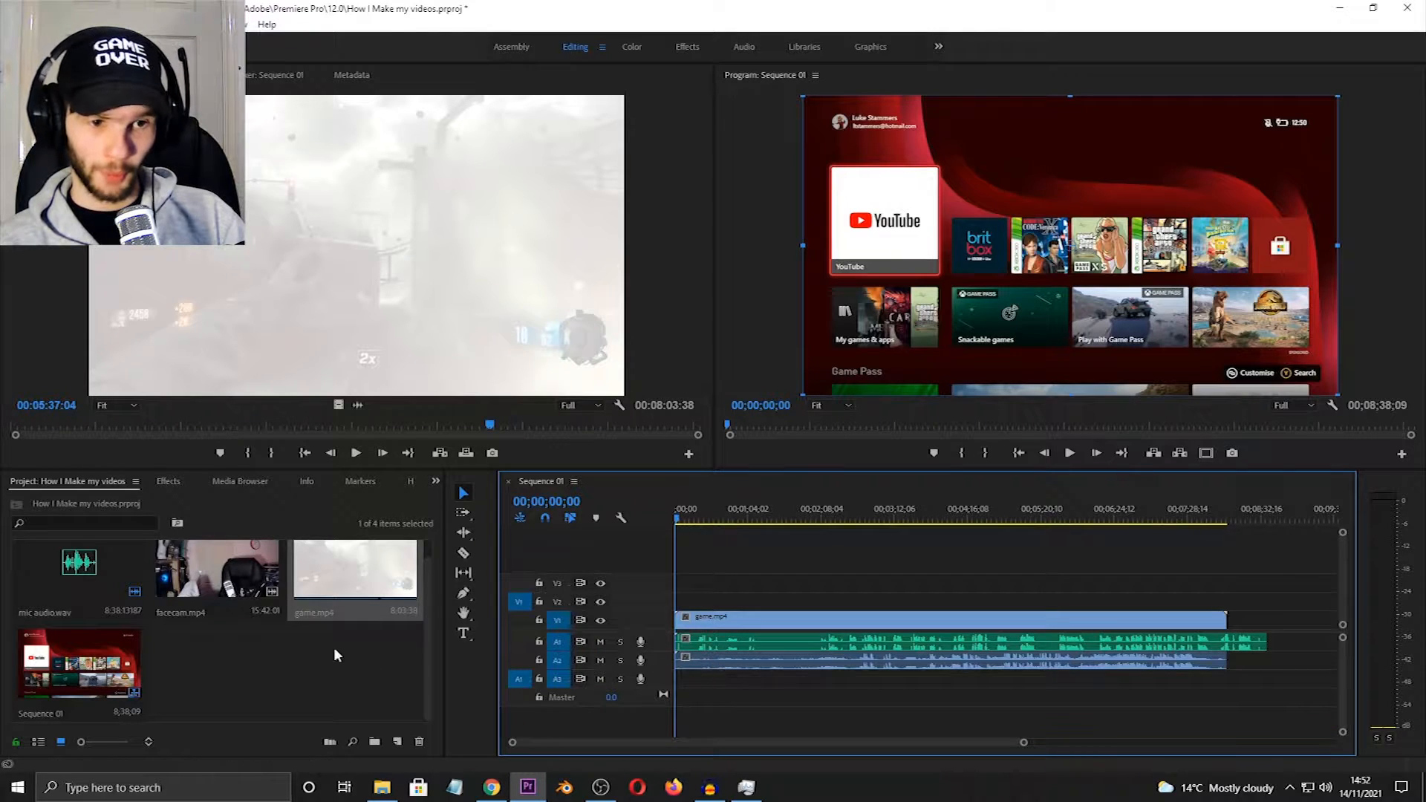
- Open facecam.mp4 in the source monitor and place only its video on track V2 from the sequence start
double_click(214, 571)
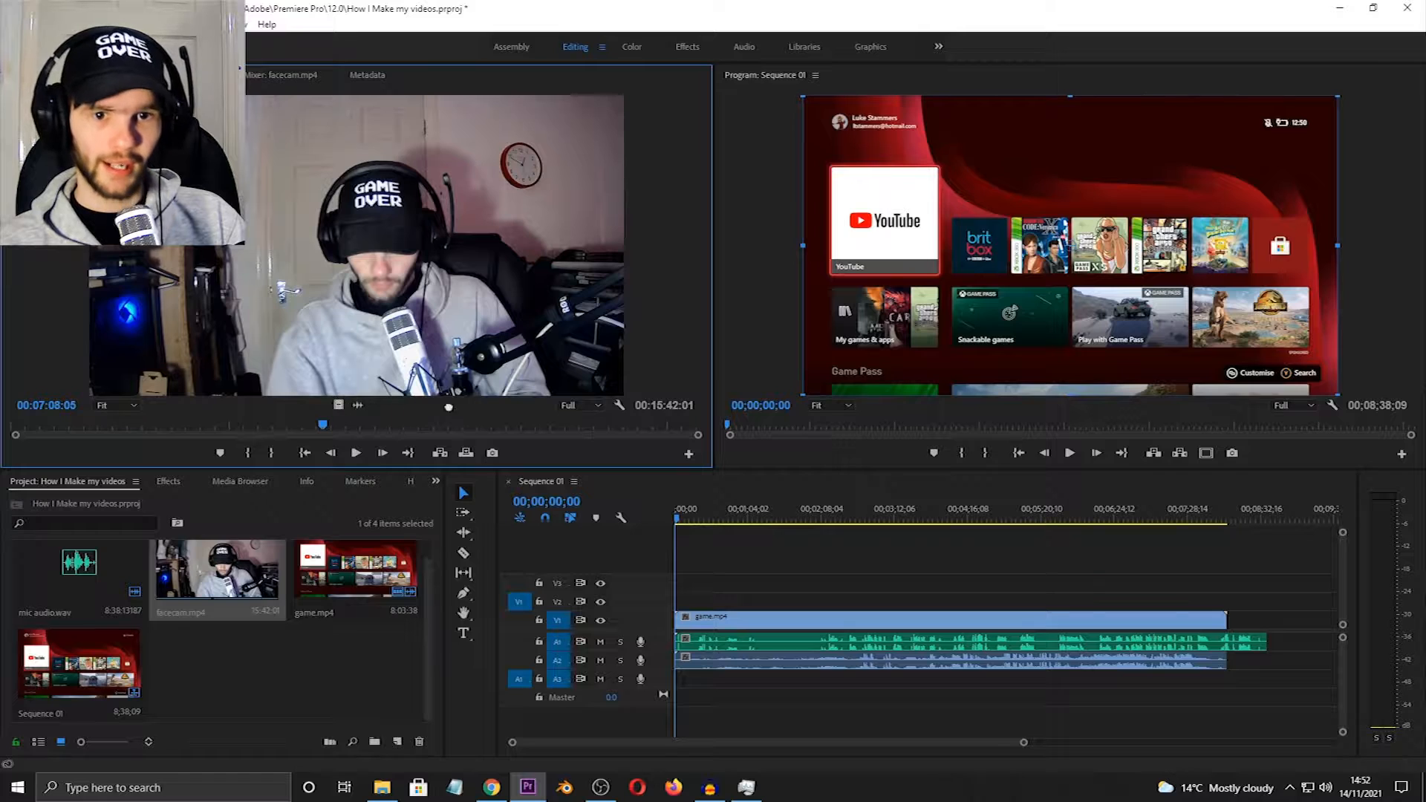
left_click_drag(448, 407, 676, 603)
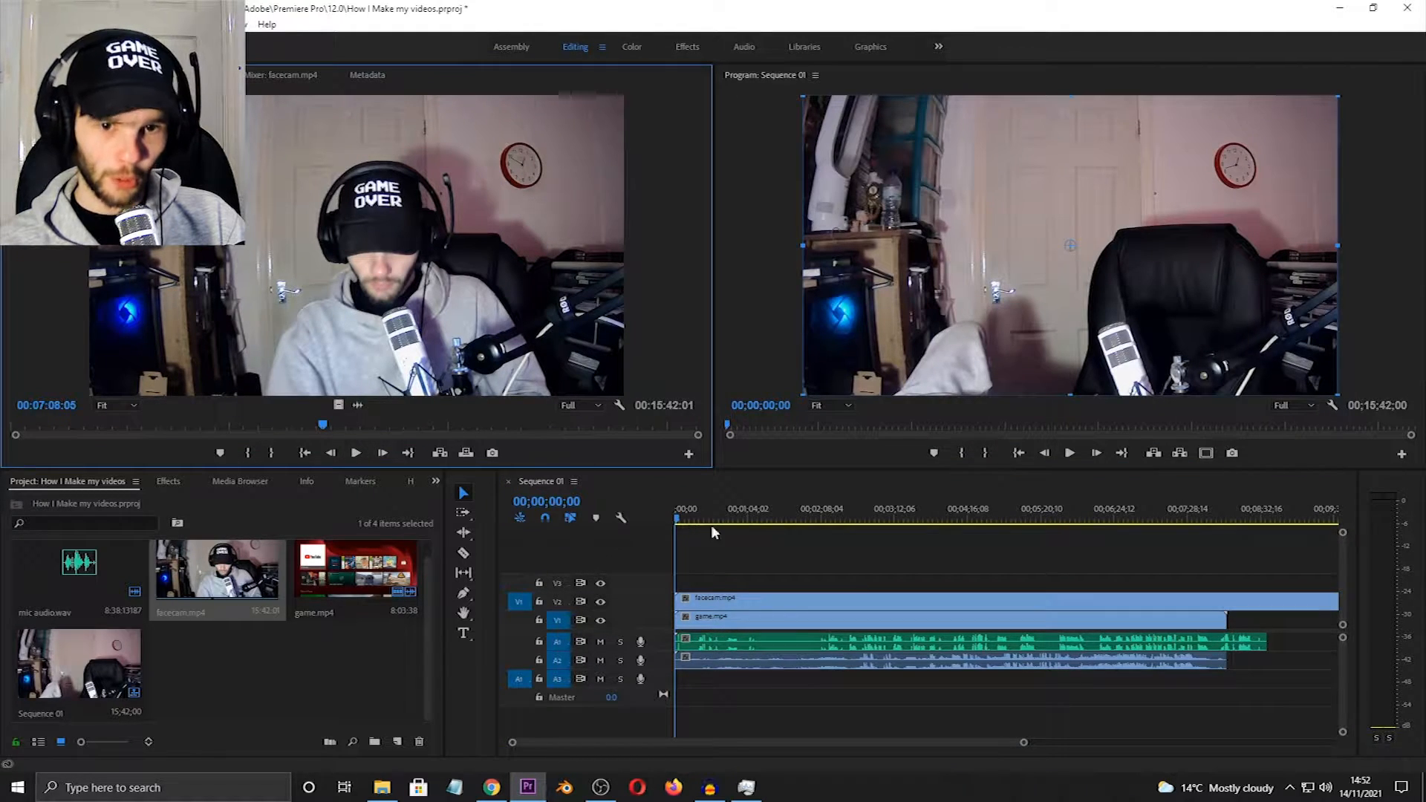
- Place only the audio of facecam.mp4 on track A3 from the sequence start
left_click_drag(710, 525, 731, 681)
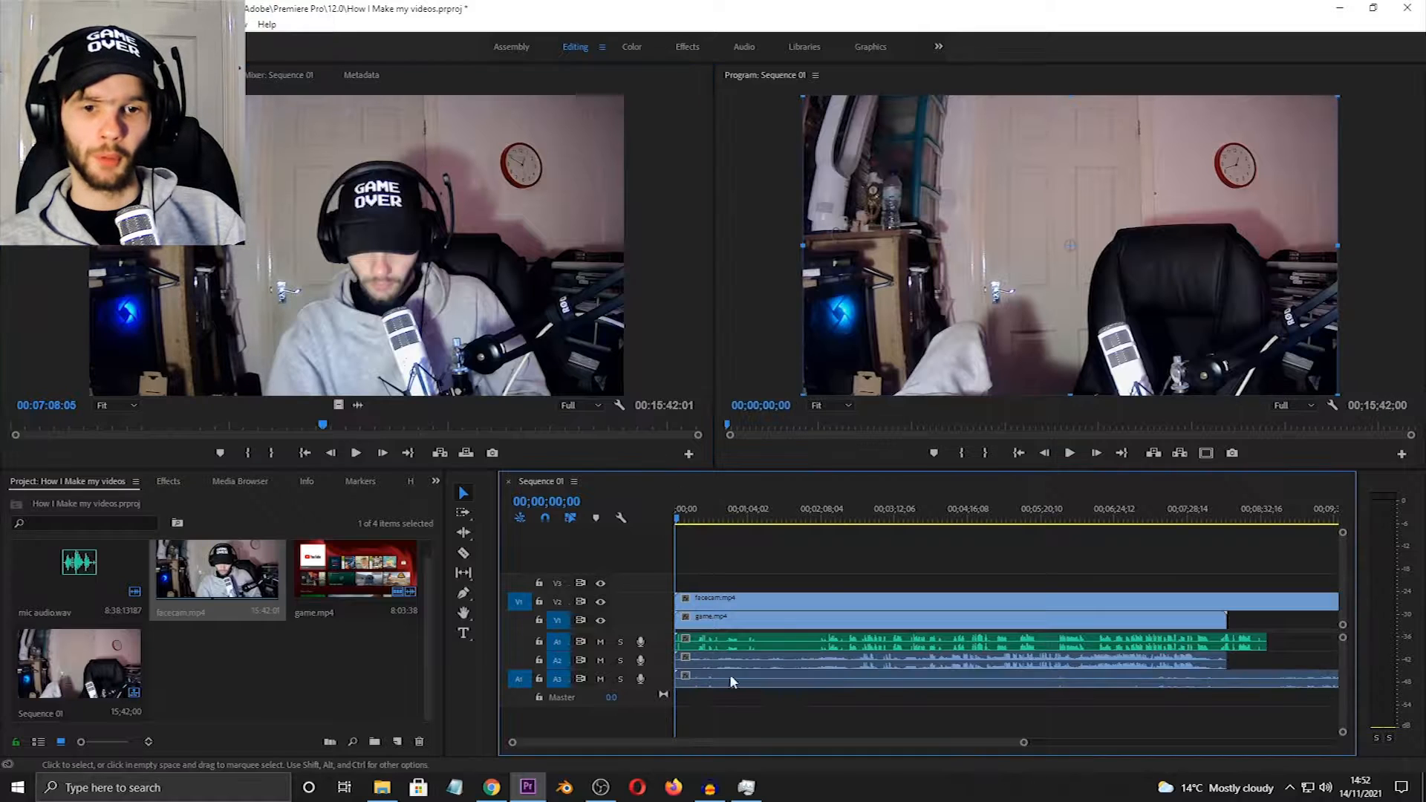
- Try to scale the facecam picture down slightly over the gameplay and reset it to full frame
left_click(802, 242)
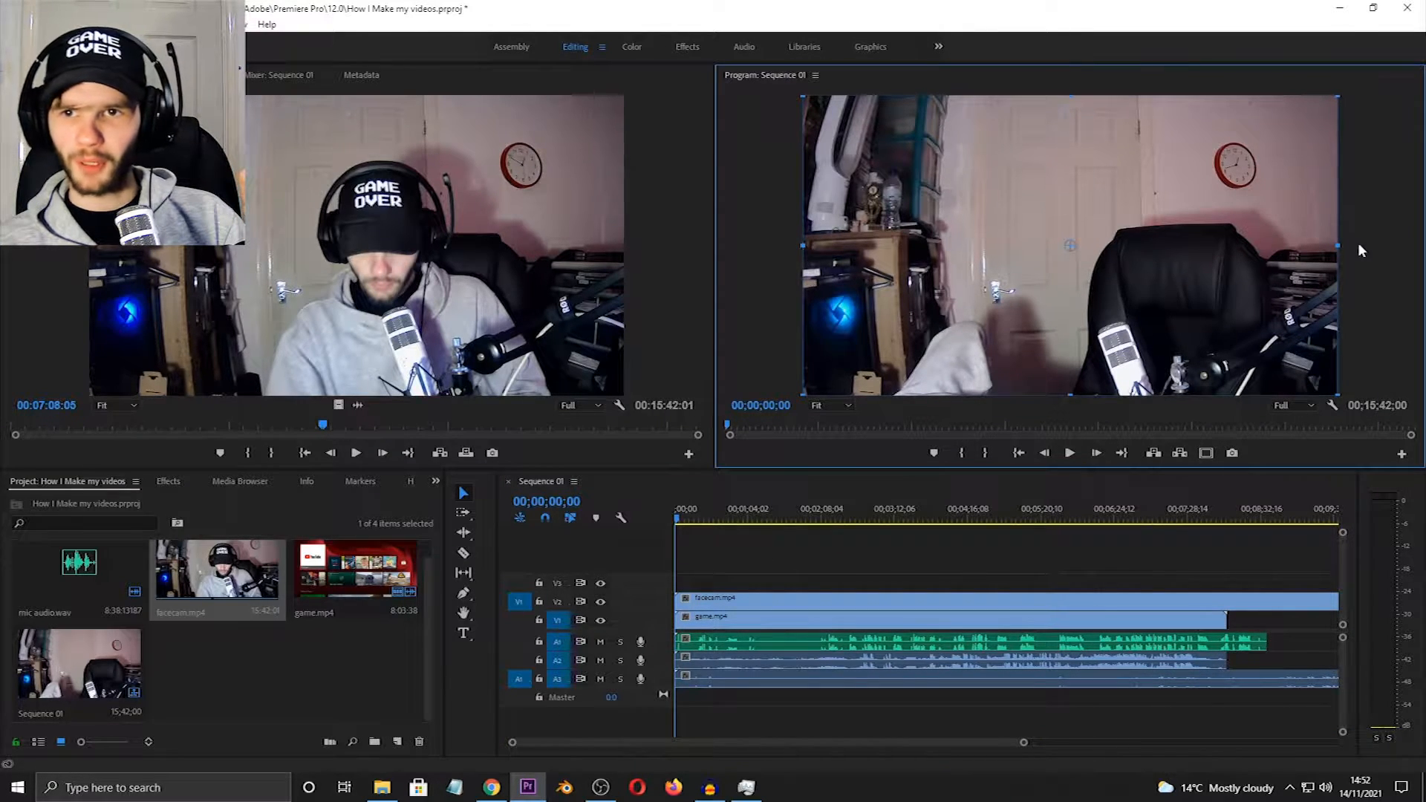
left_click(719, 601)
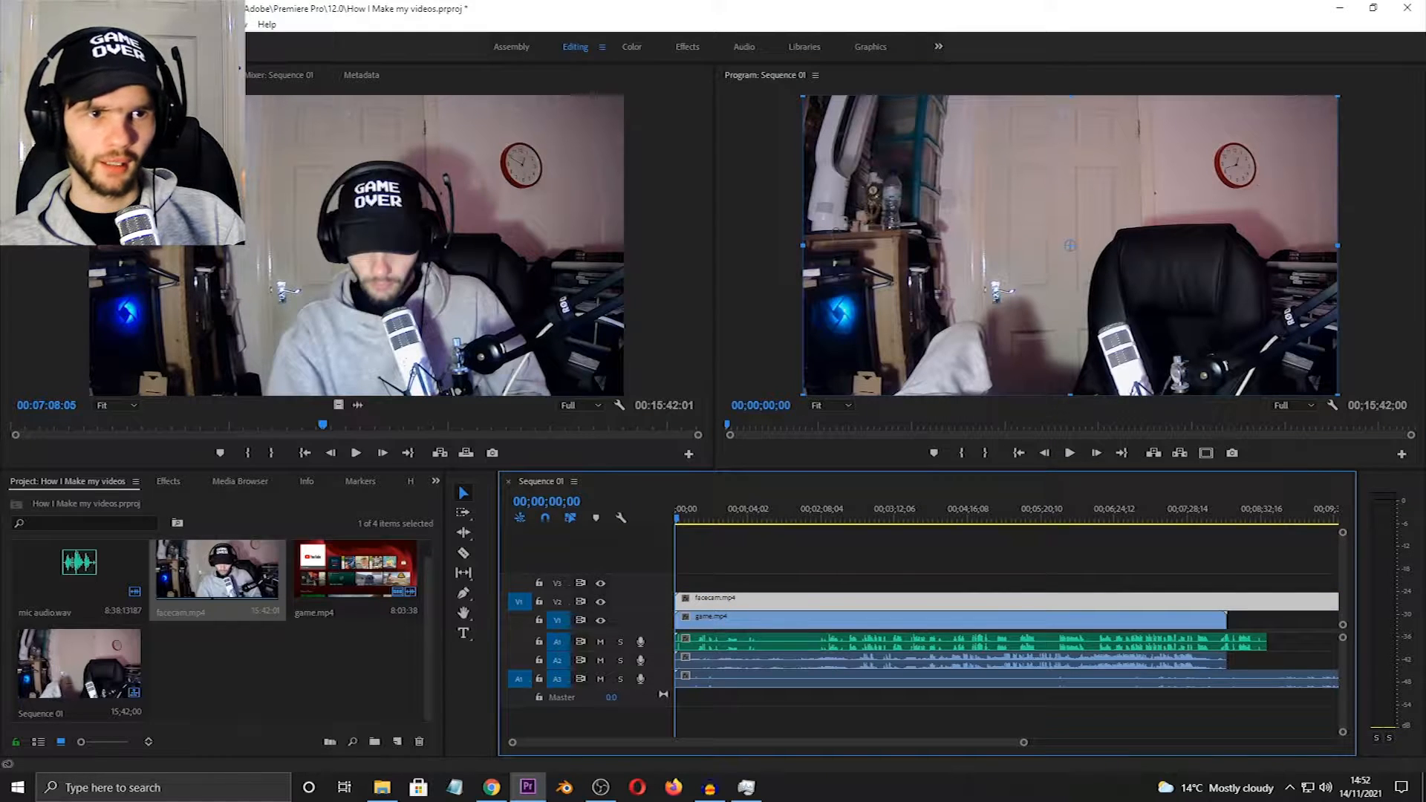
left_click(146, 75)
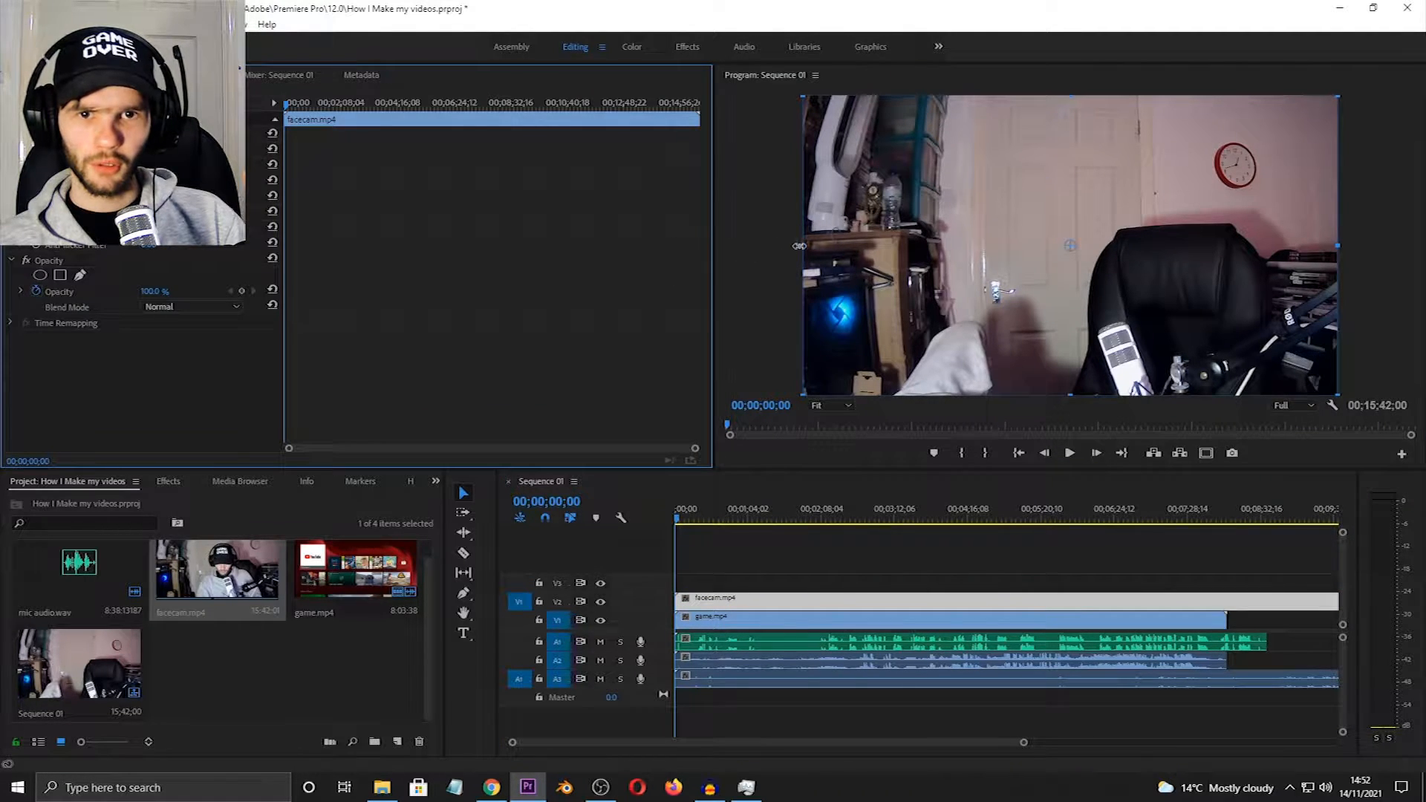
left_click_drag(799, 246, 831, 256)
left_click(794, 558)
left_click(728, 599)
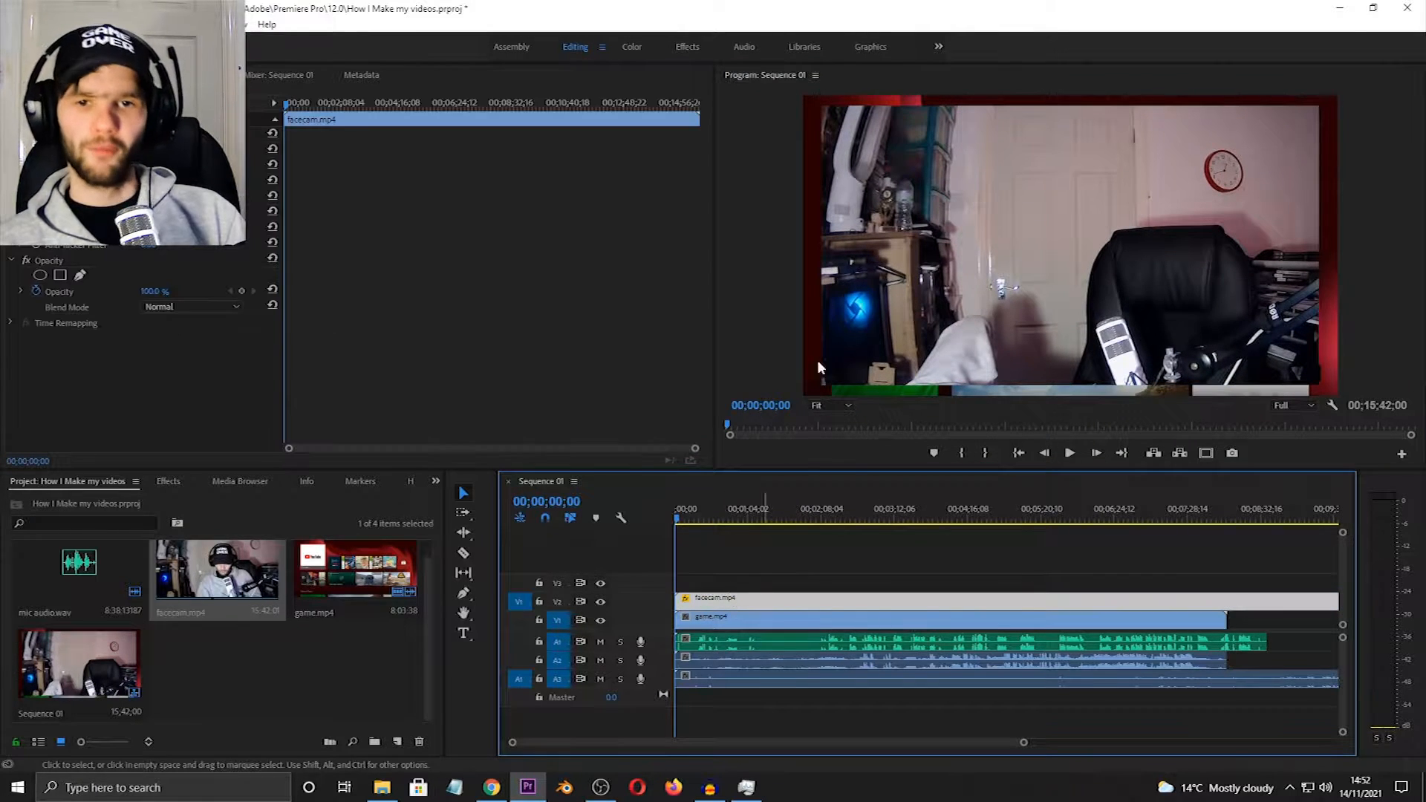
left_click(272, 139)
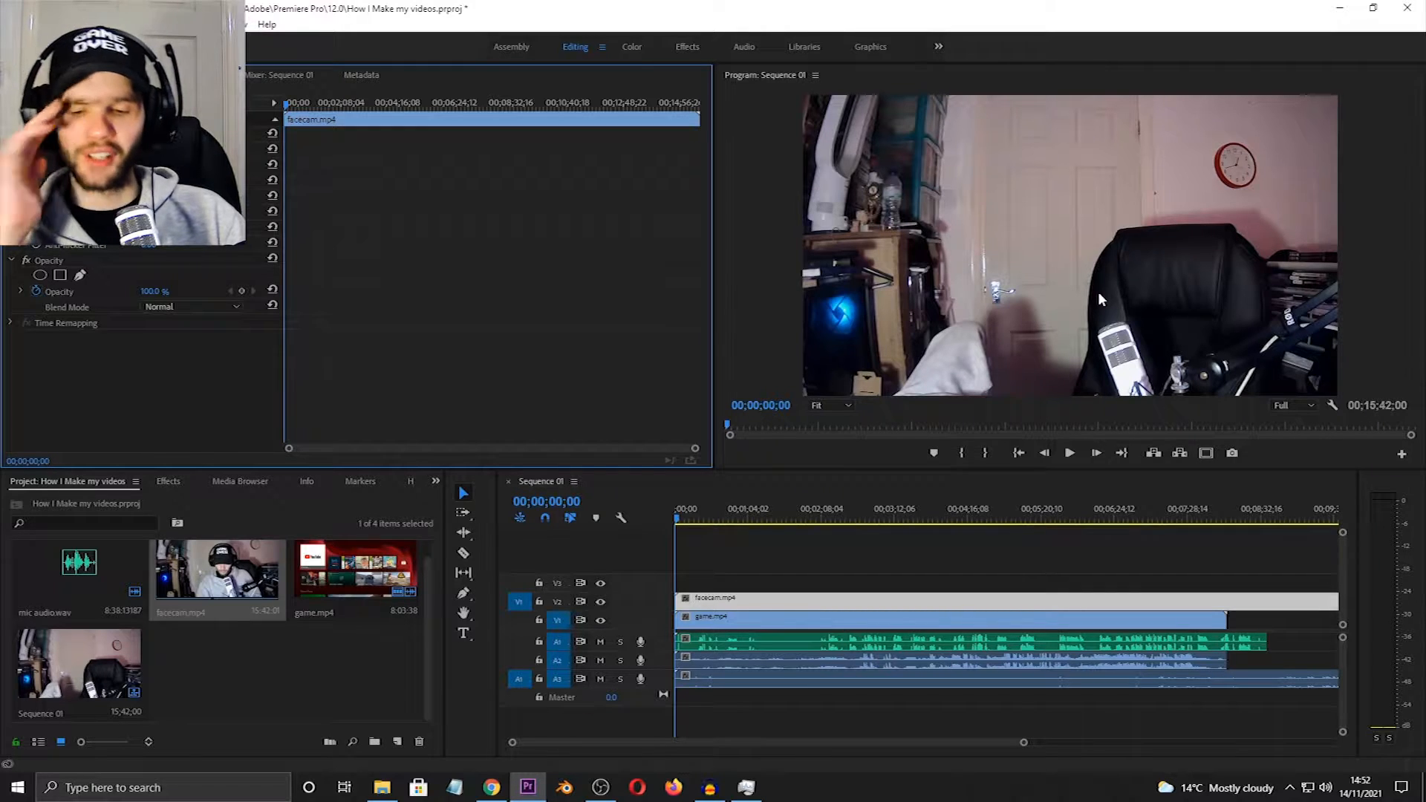
- Scrub through the opening of the facecam footage to find where the empty-chair section ends
left_click(763, 567)
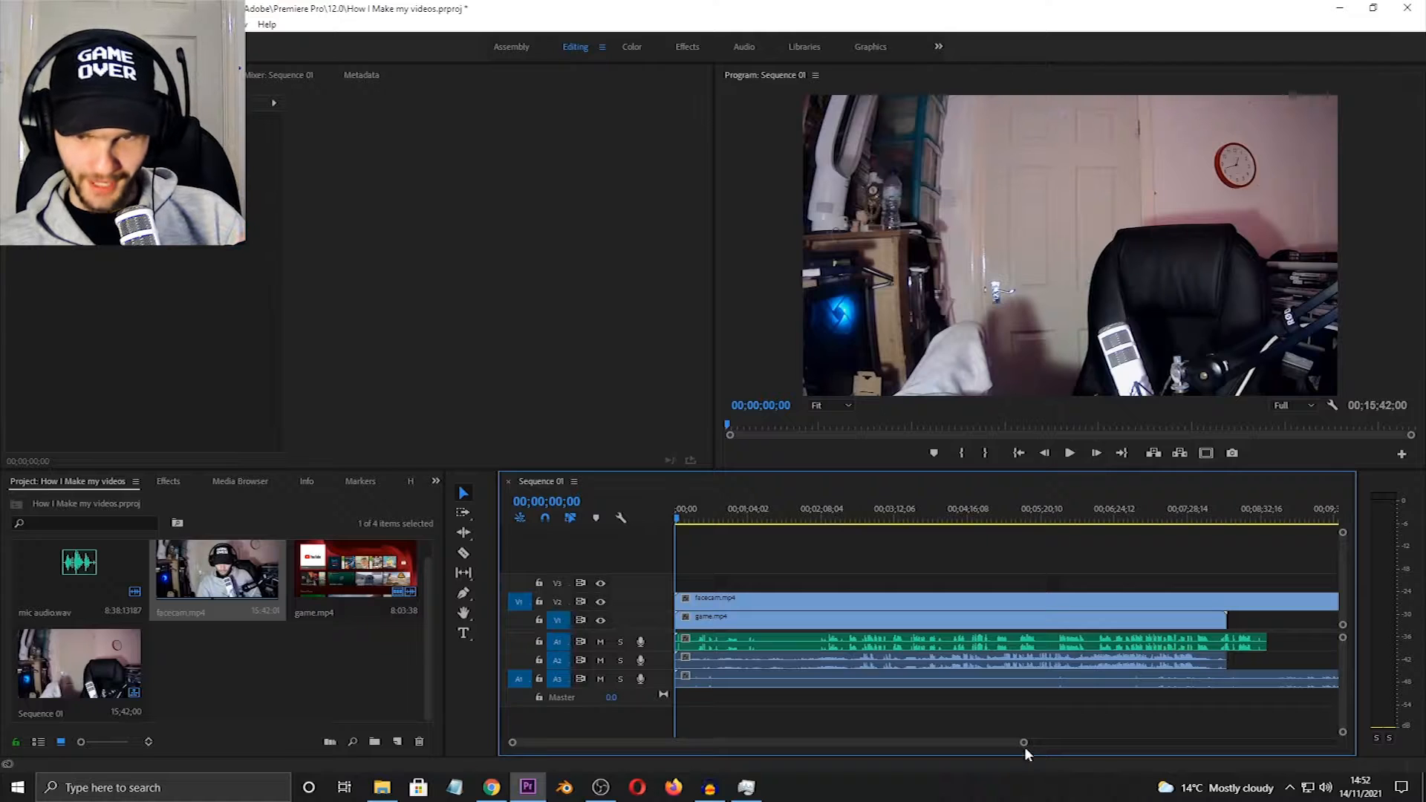
left_click_drag(1023, 743, 964, 741)
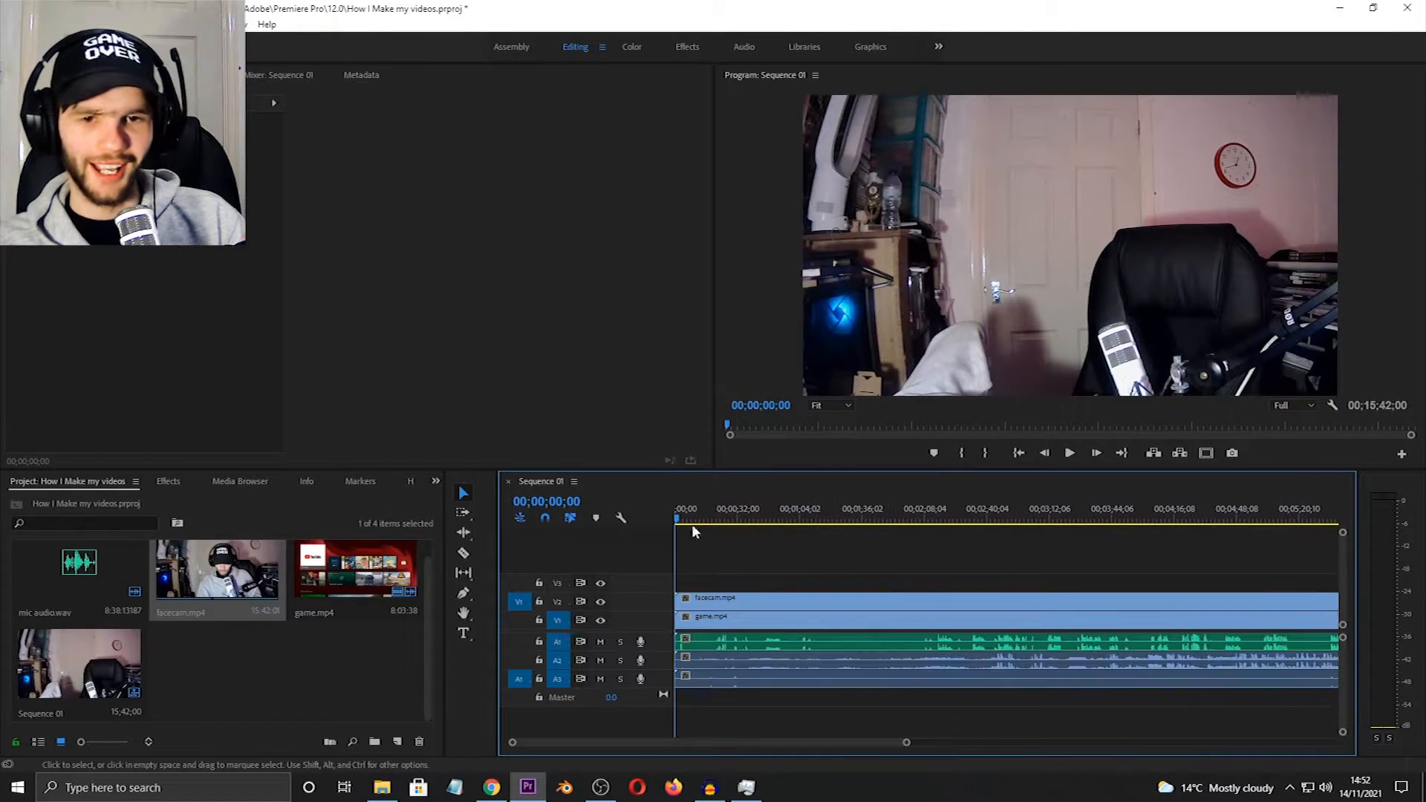
left_click_drag(692, 519, 922, 517)
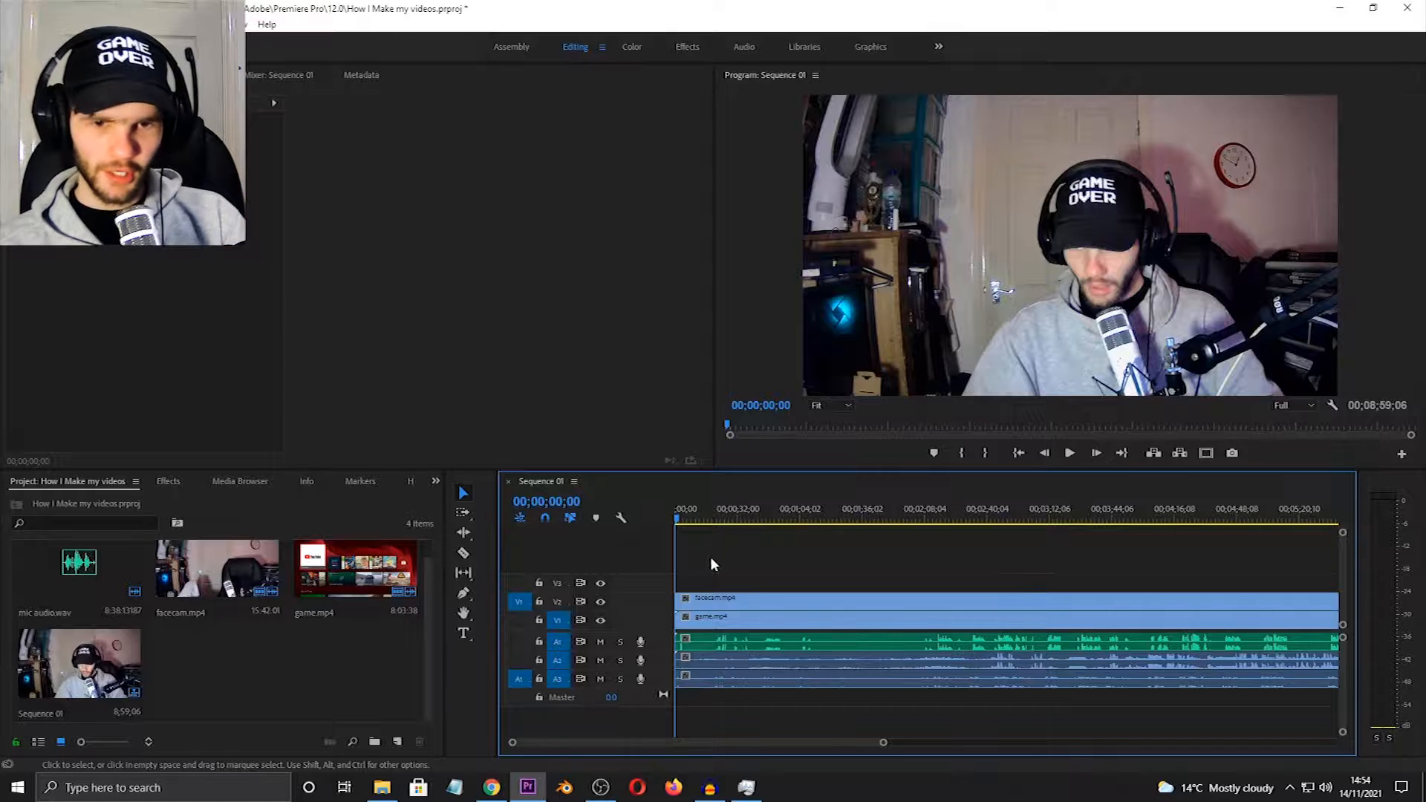
- Move the facecam video about 9 seconds later on V2, apart from its audio, and return it to the sequence start
left_click_drag(883, 742, 776, 744)
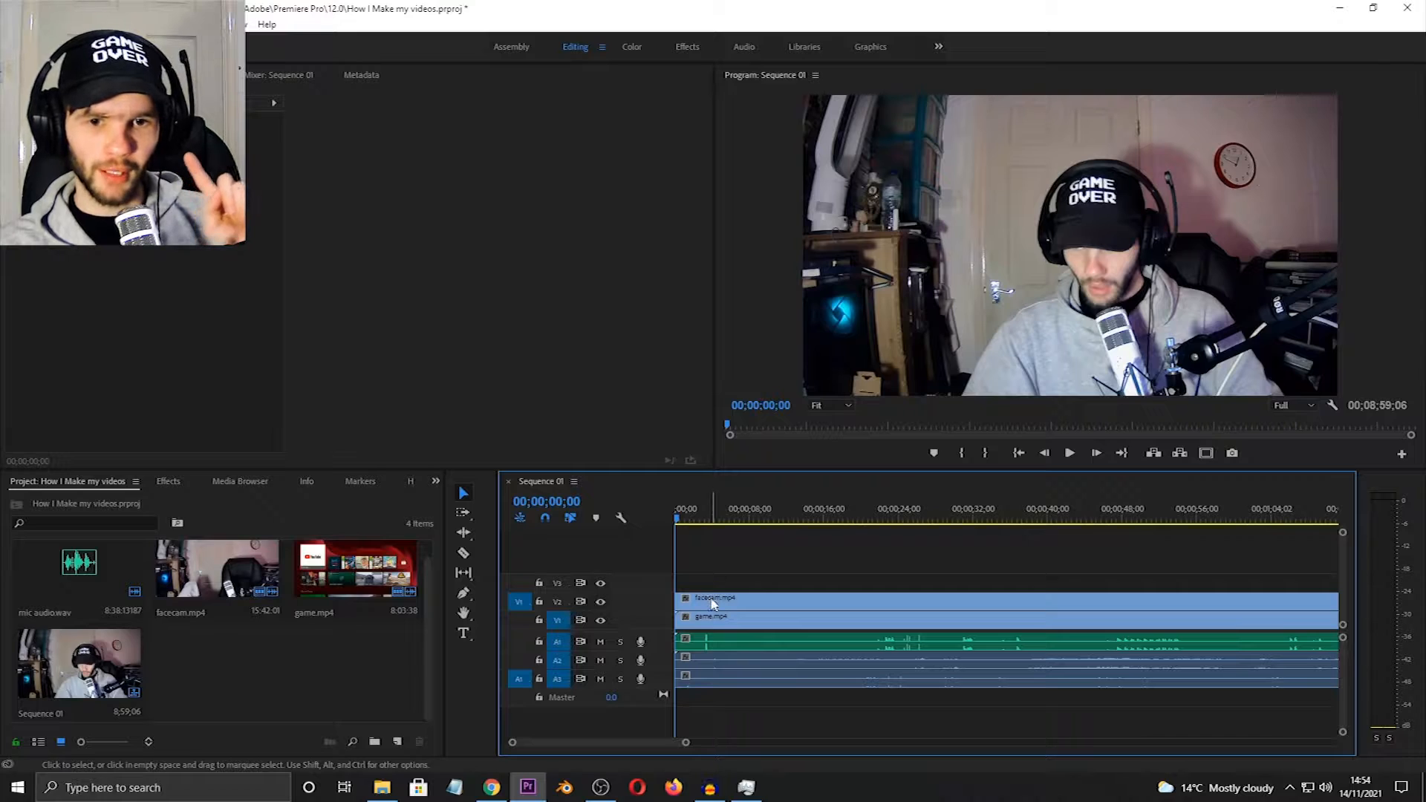
left_click_drag(713, 603, 798, 604)
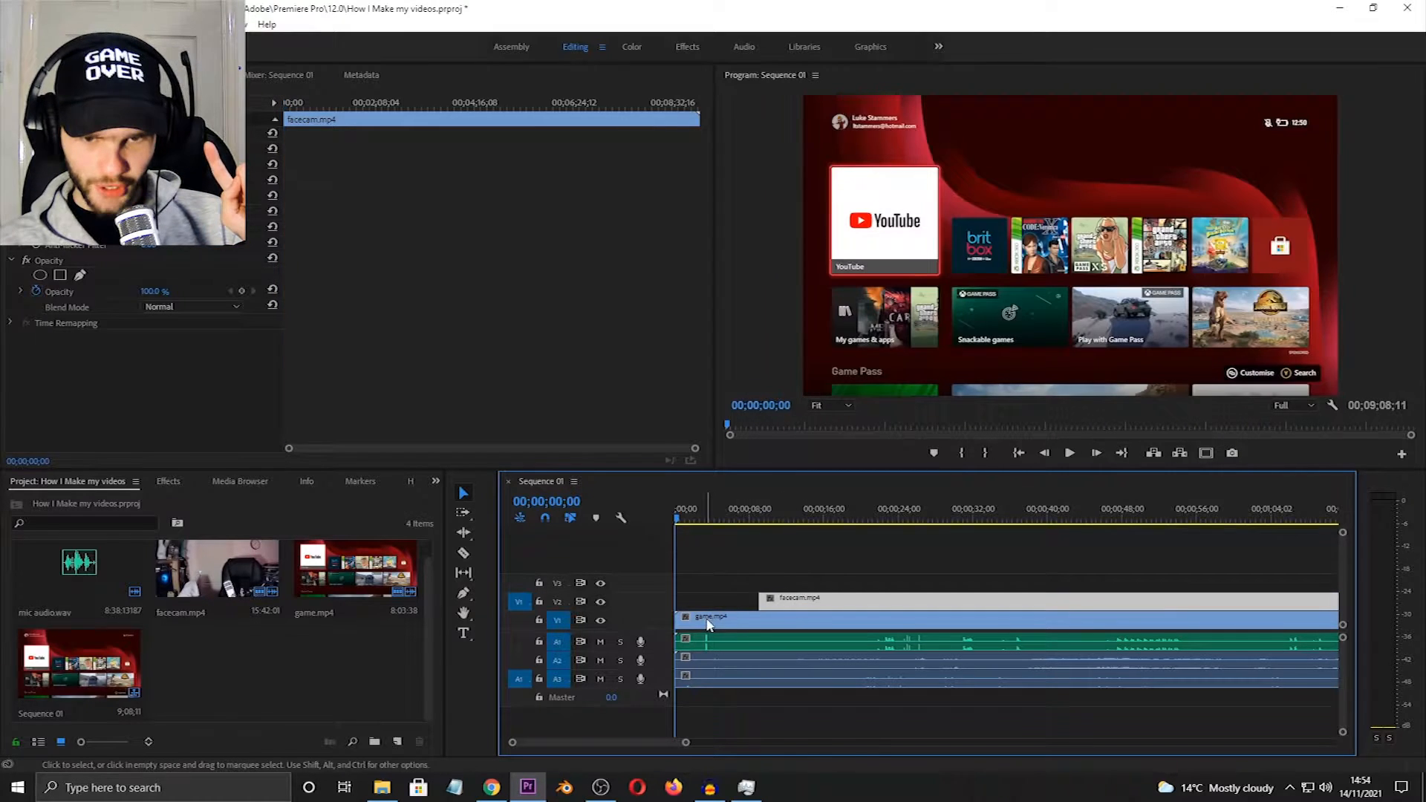
left_click(734, 680)
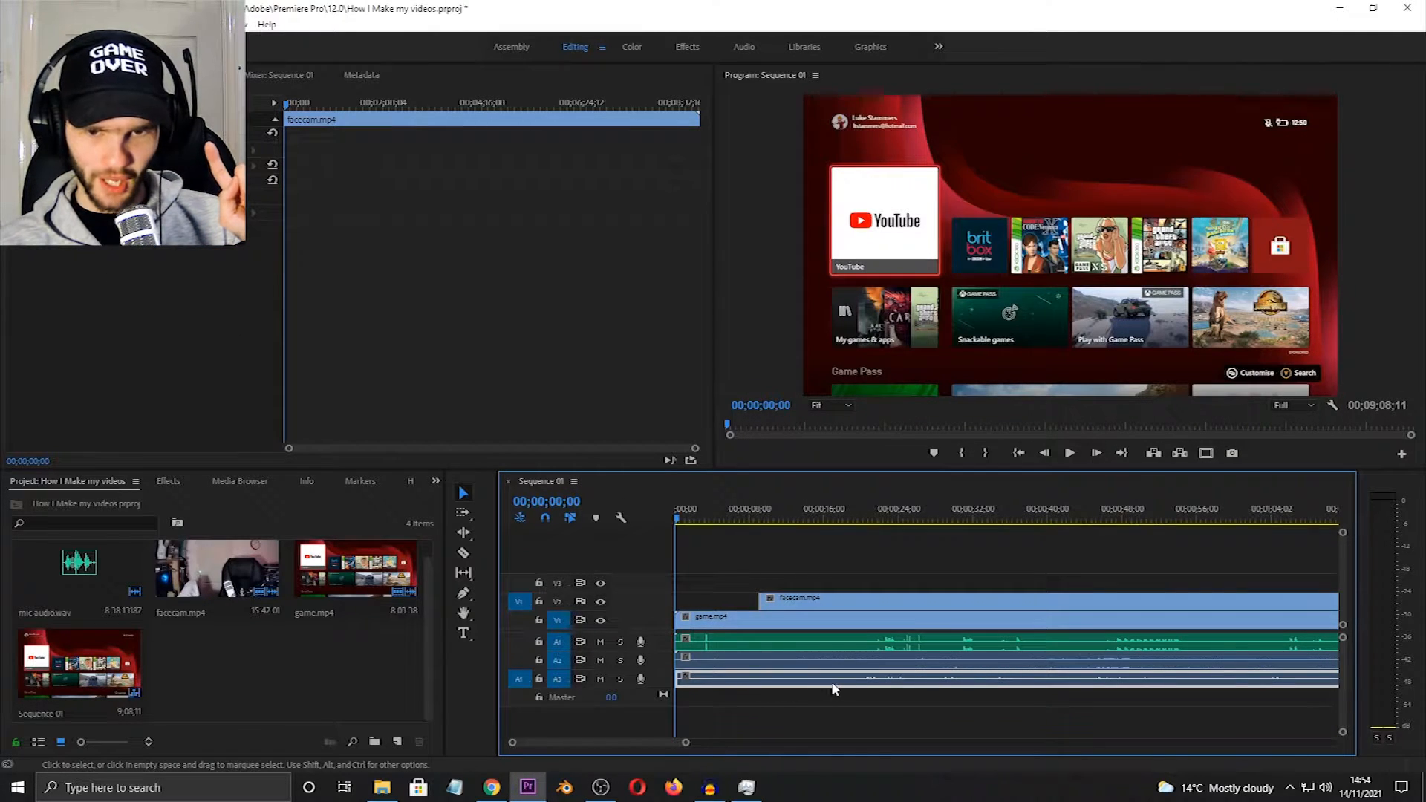
left_click_drag(808, 603, 724, 607)
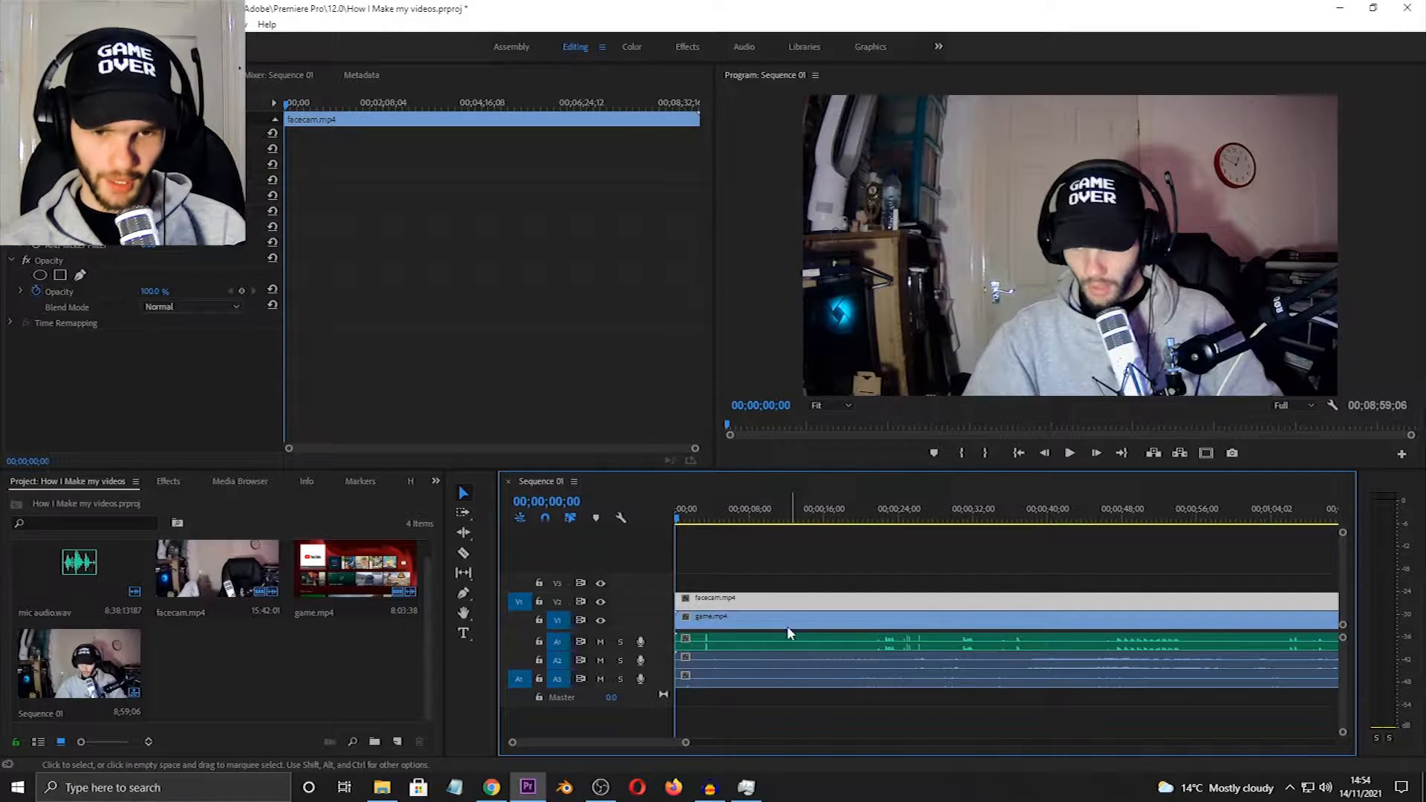
- Link the facecam video on V2 with its audio on A3 so they move as one clip
left_click(756, 675)
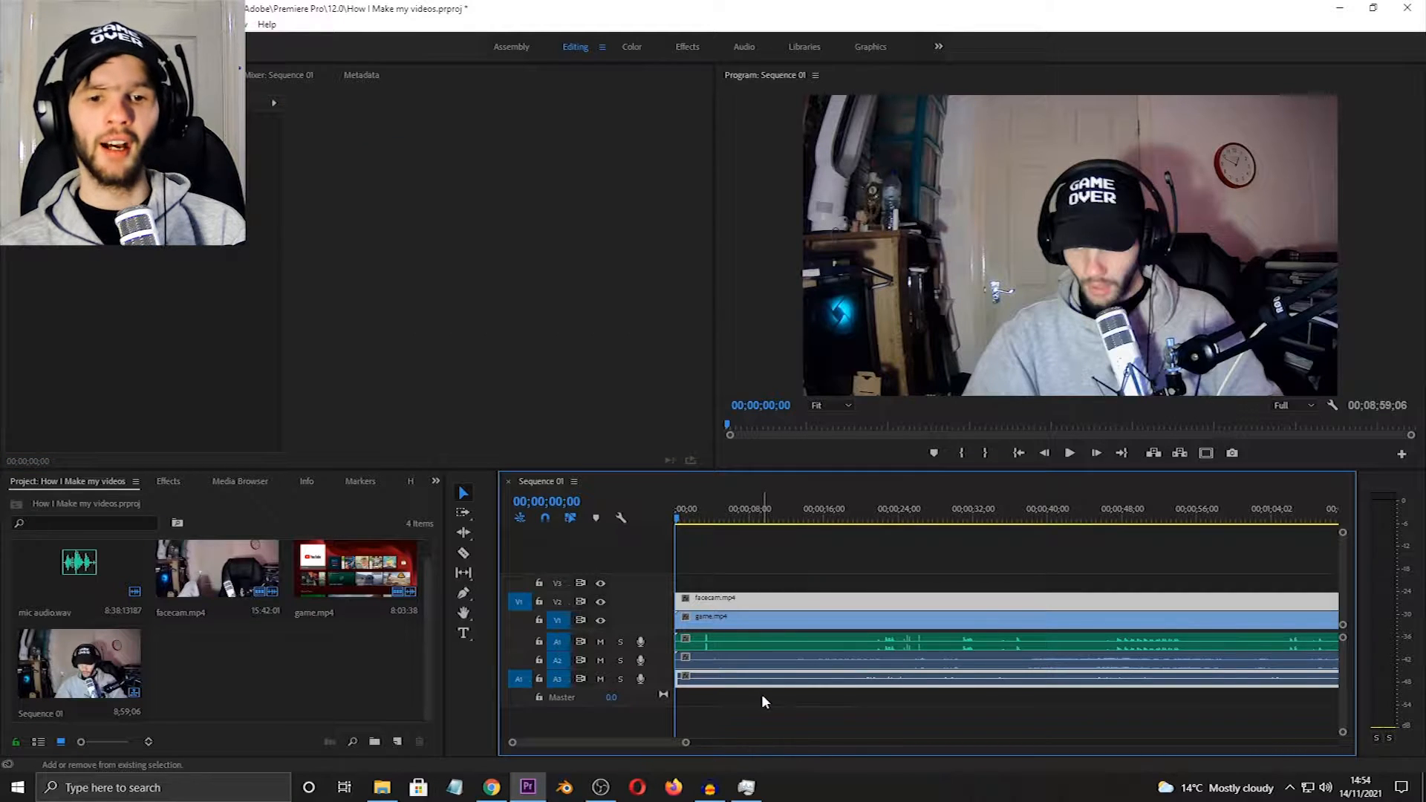
right_click(767, 683)
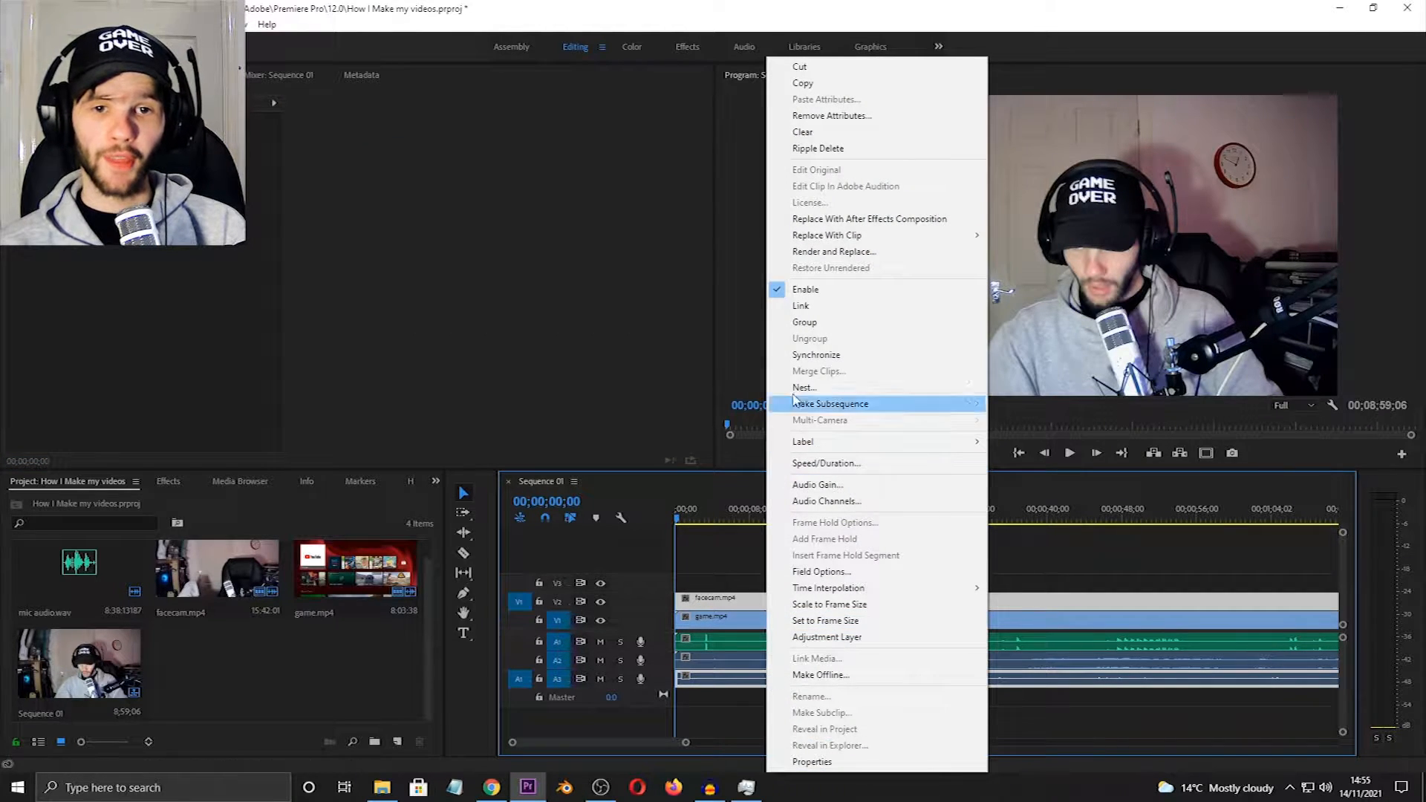
left_click(807, 307)
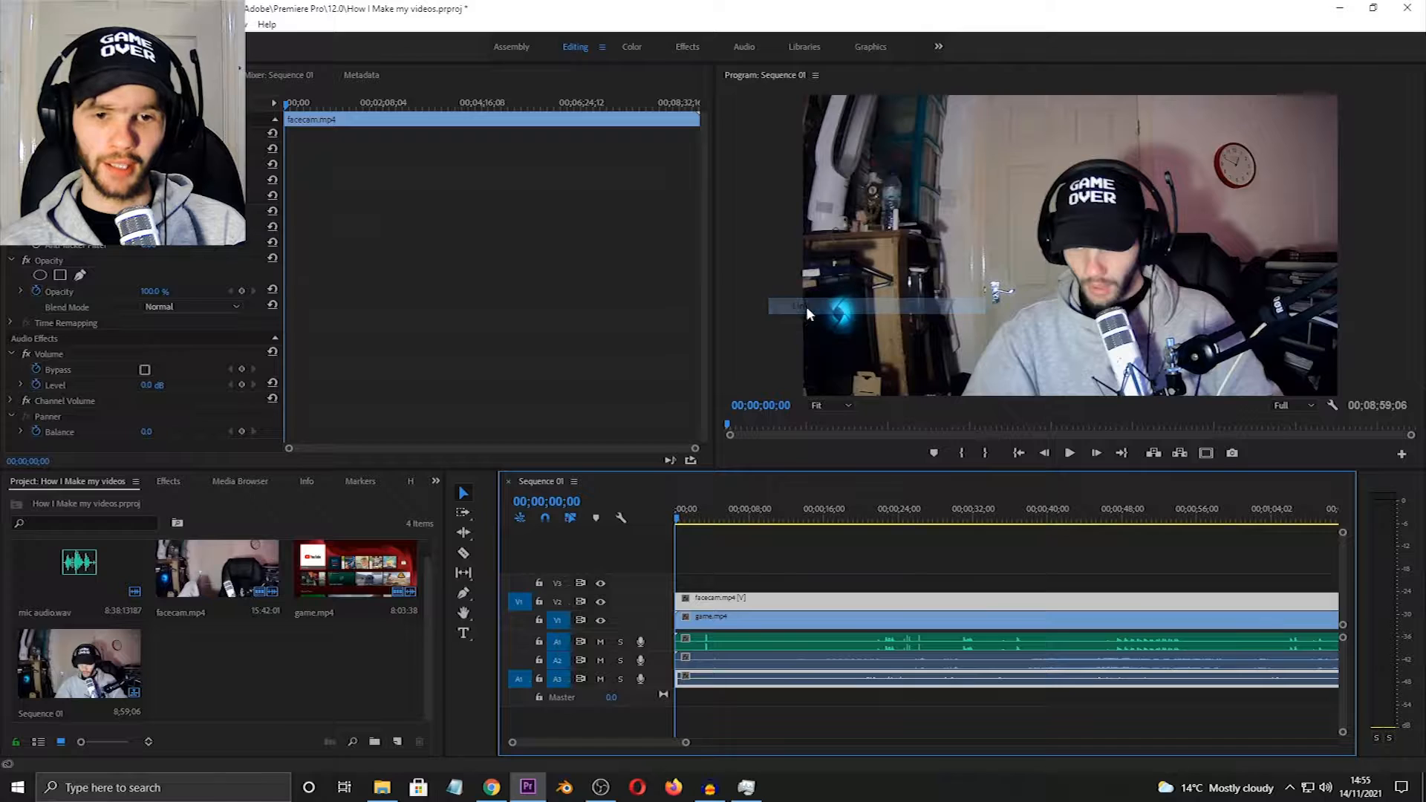
left_click(728, 574)
left_click(709, 606)
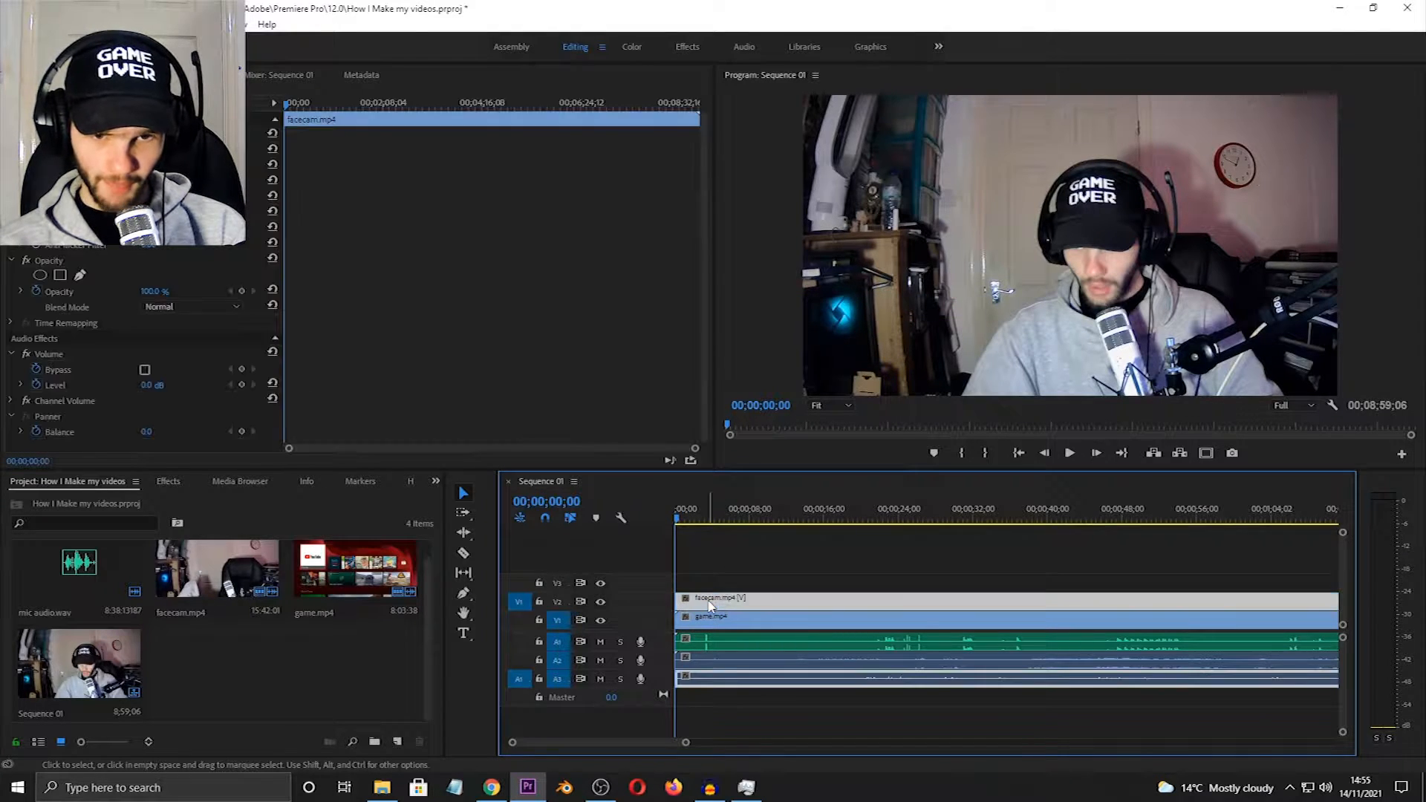
mouse_move(704, 602)
left_mouse_down()
mouse_move(846, 603)
mouse_move(692, 603)
left_mouse_up()
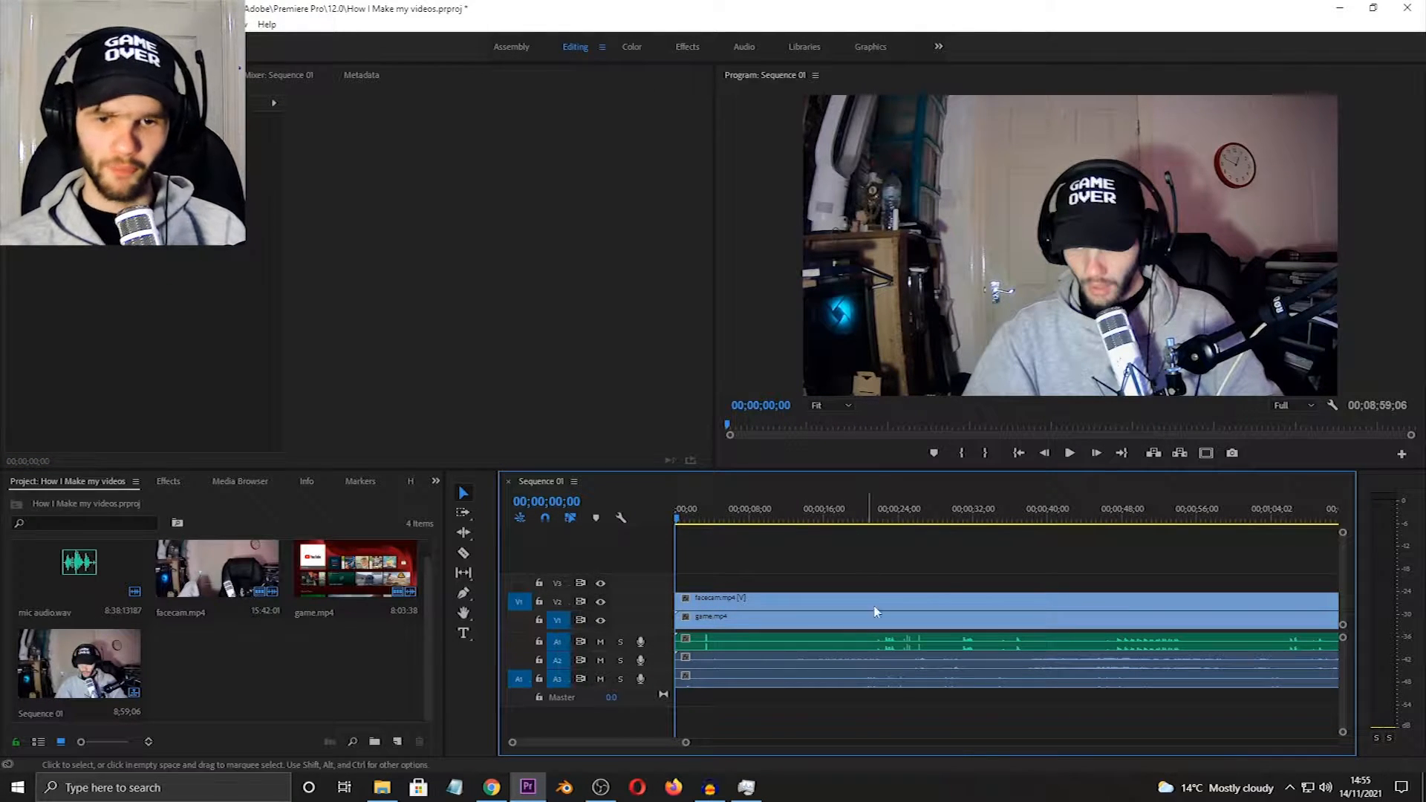
- Scrub and play the facecam between about 20 and 23 seconds to locate the hand clap
left_click_drag(685, 742, 658, 742)
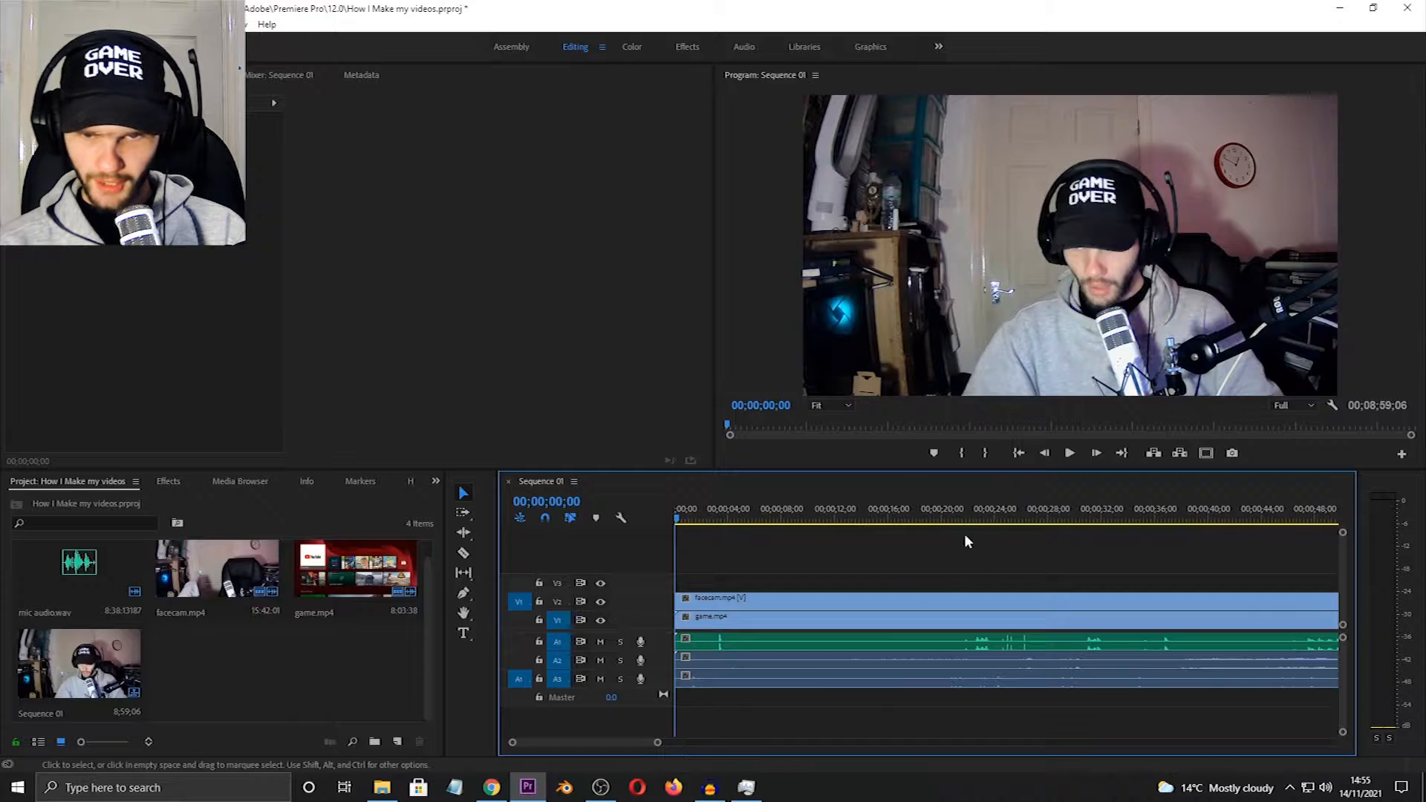
left_click_drag(918, 518, 945, 529)
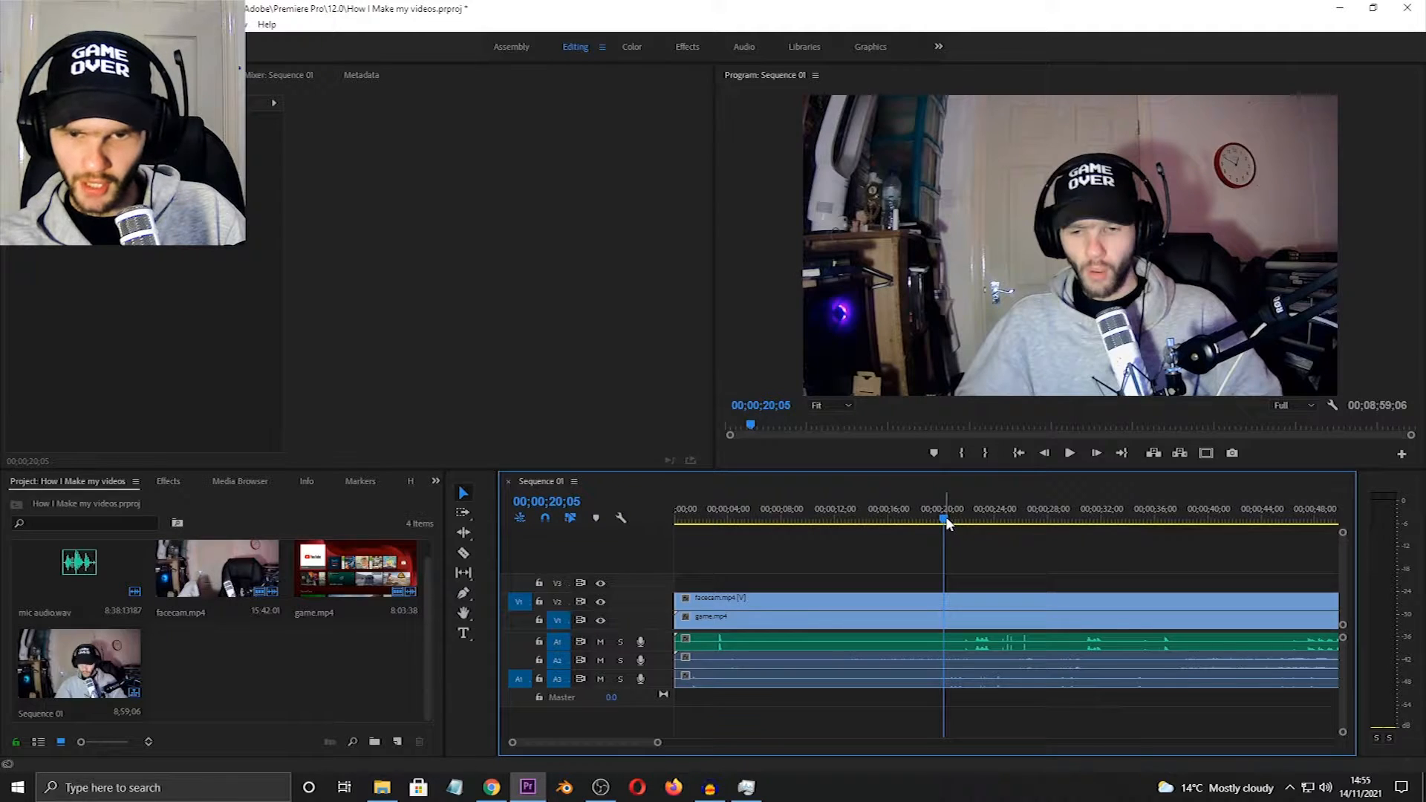
left_click_drag(947, 522, 951, 524)
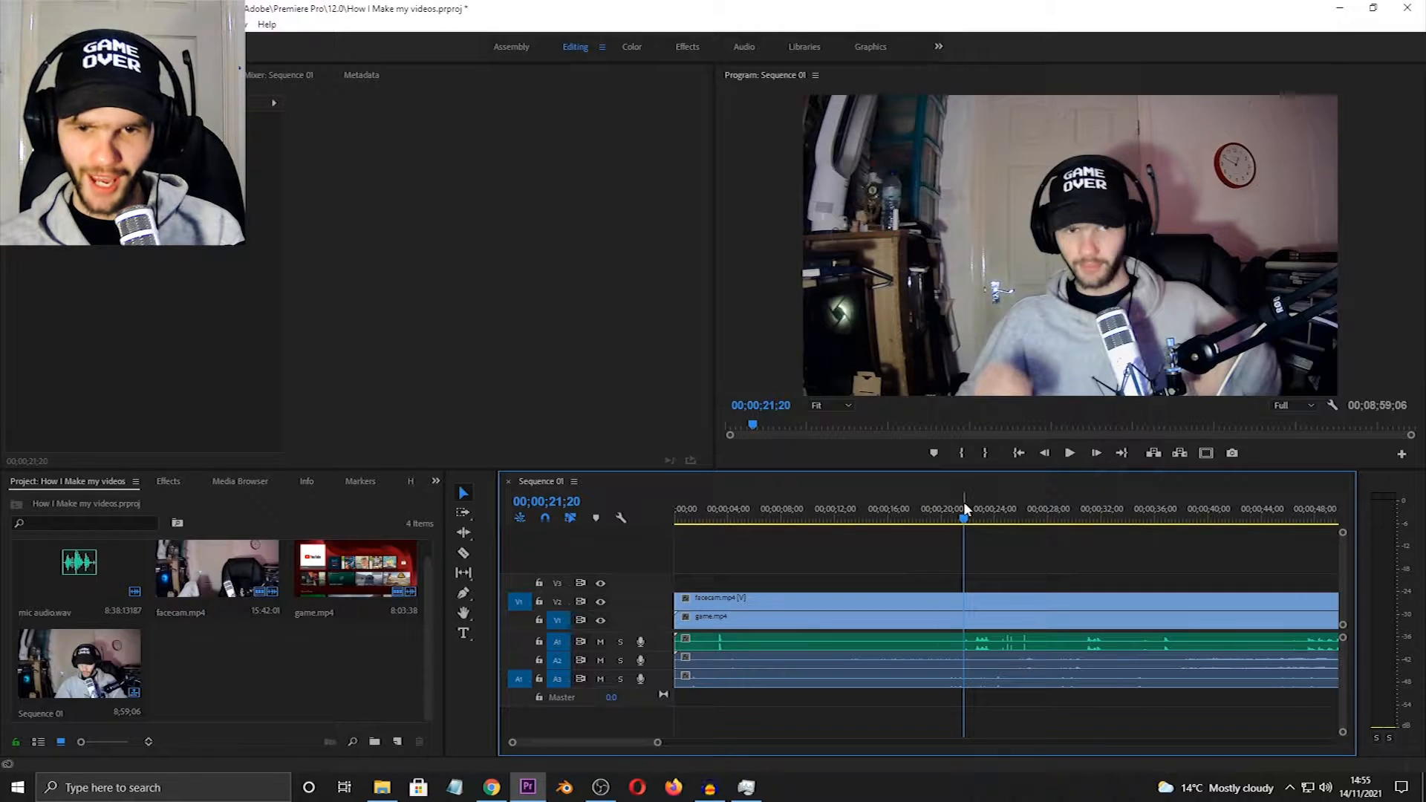
mouse_move(964, 503)
left_mouse_down()
mouse_move(977, 507)
mouse_move(967, 515)
left_mouse_up()
key("space")
key("space")
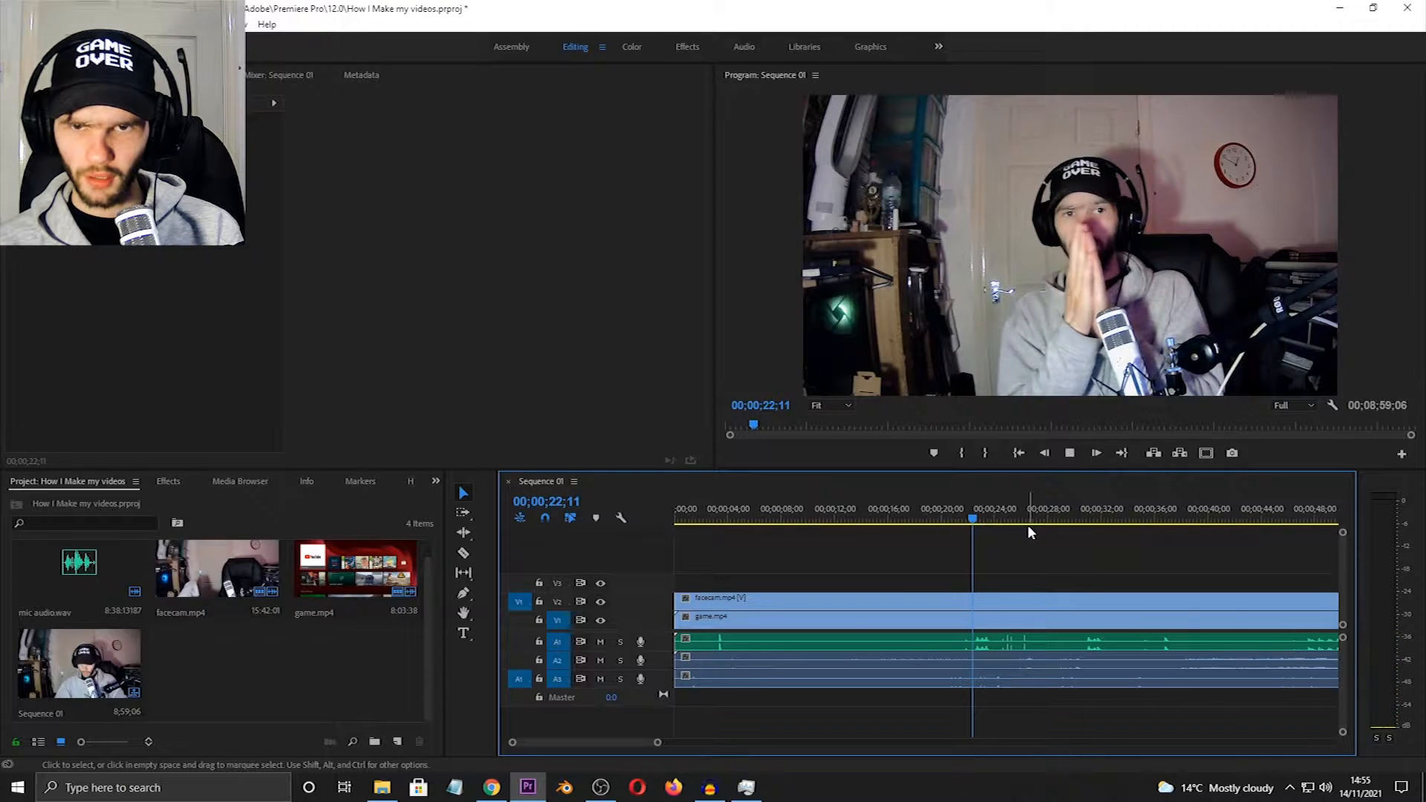
key("space")
left_click(1070, 453)
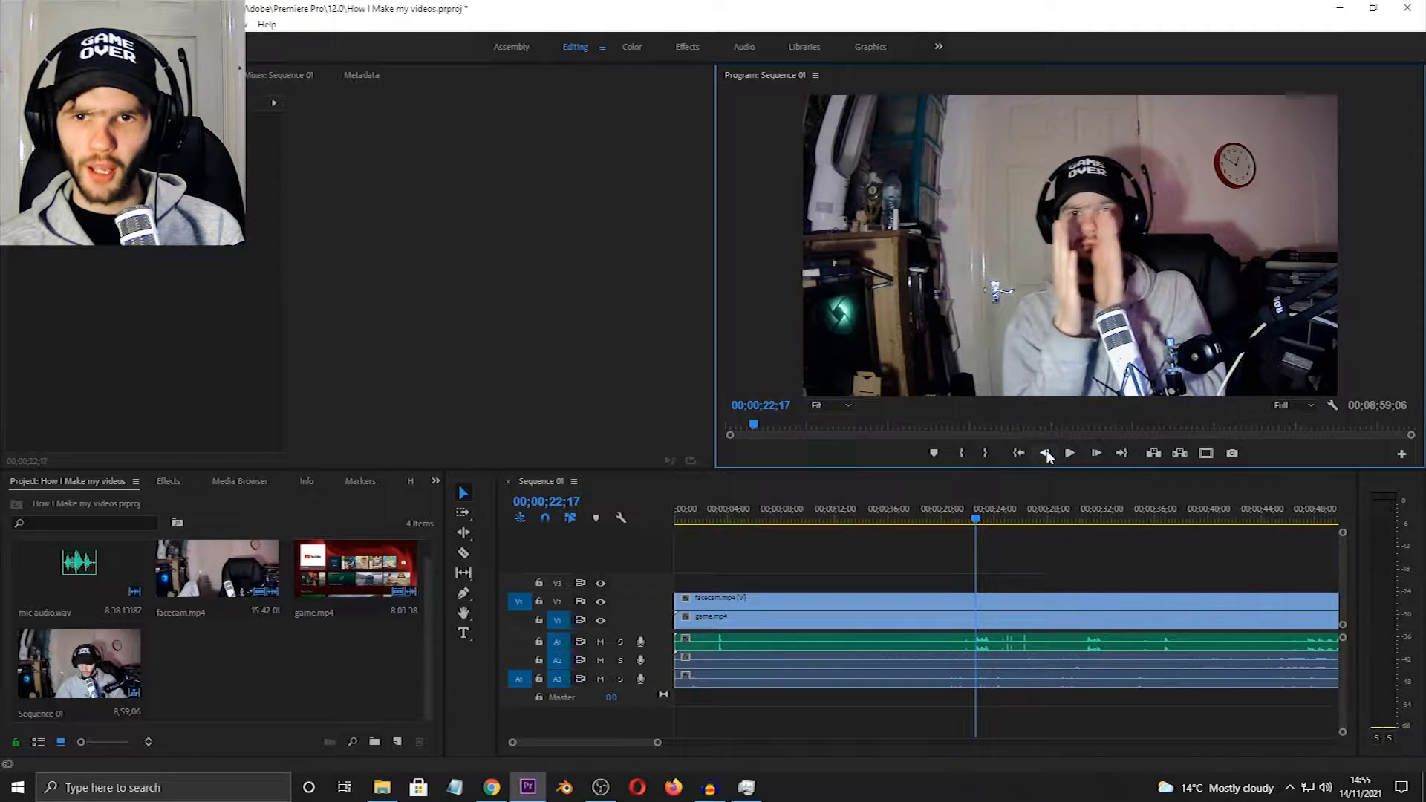
- Move mic audio.wav about 7 seconds later on track A1
double_click(993, 643)
left_click_drag(993, 643, 1105, 646)
- Park the playhead at 00;00;22;20, stepping frame by frame to where the clapping hands meet in the facecam
left_click(968, 520)
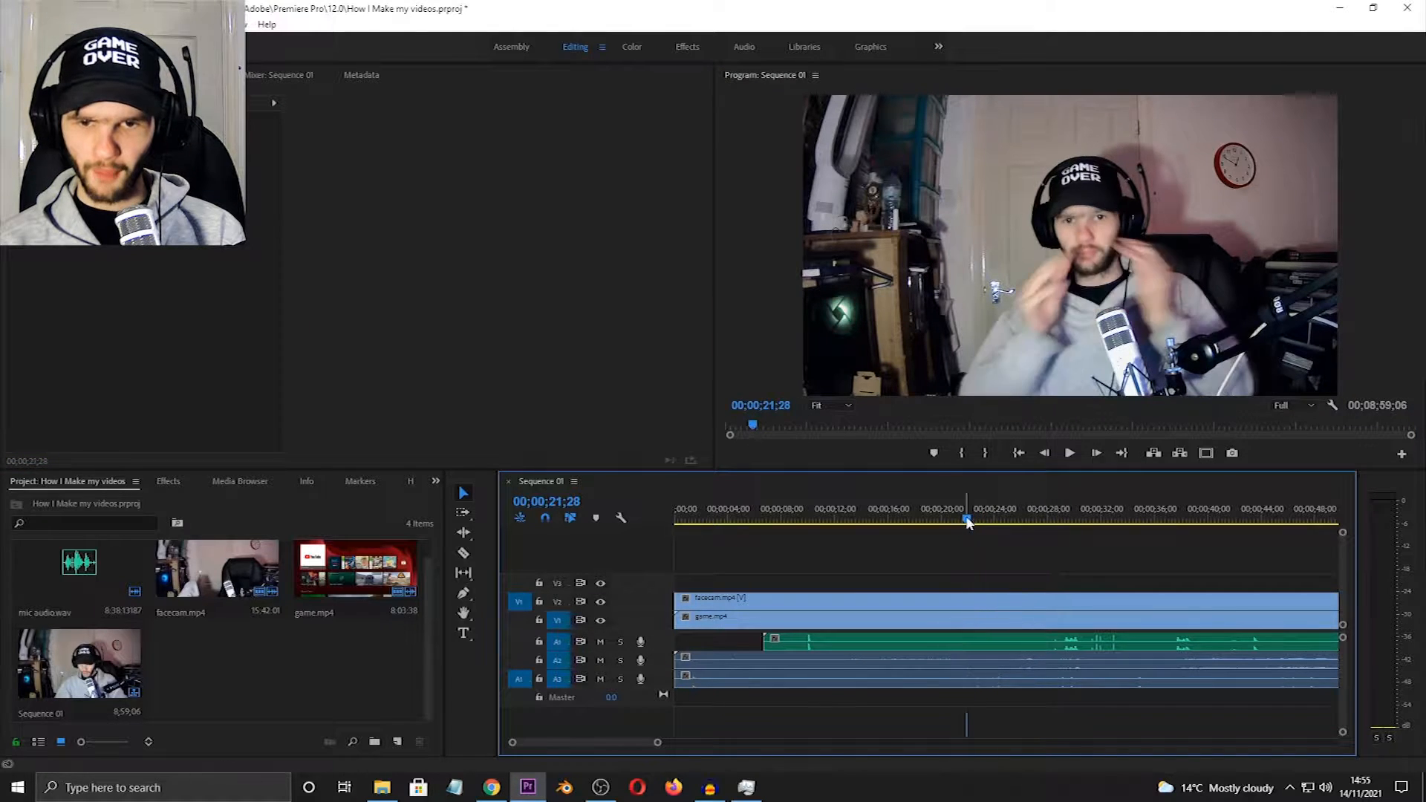
key("space")
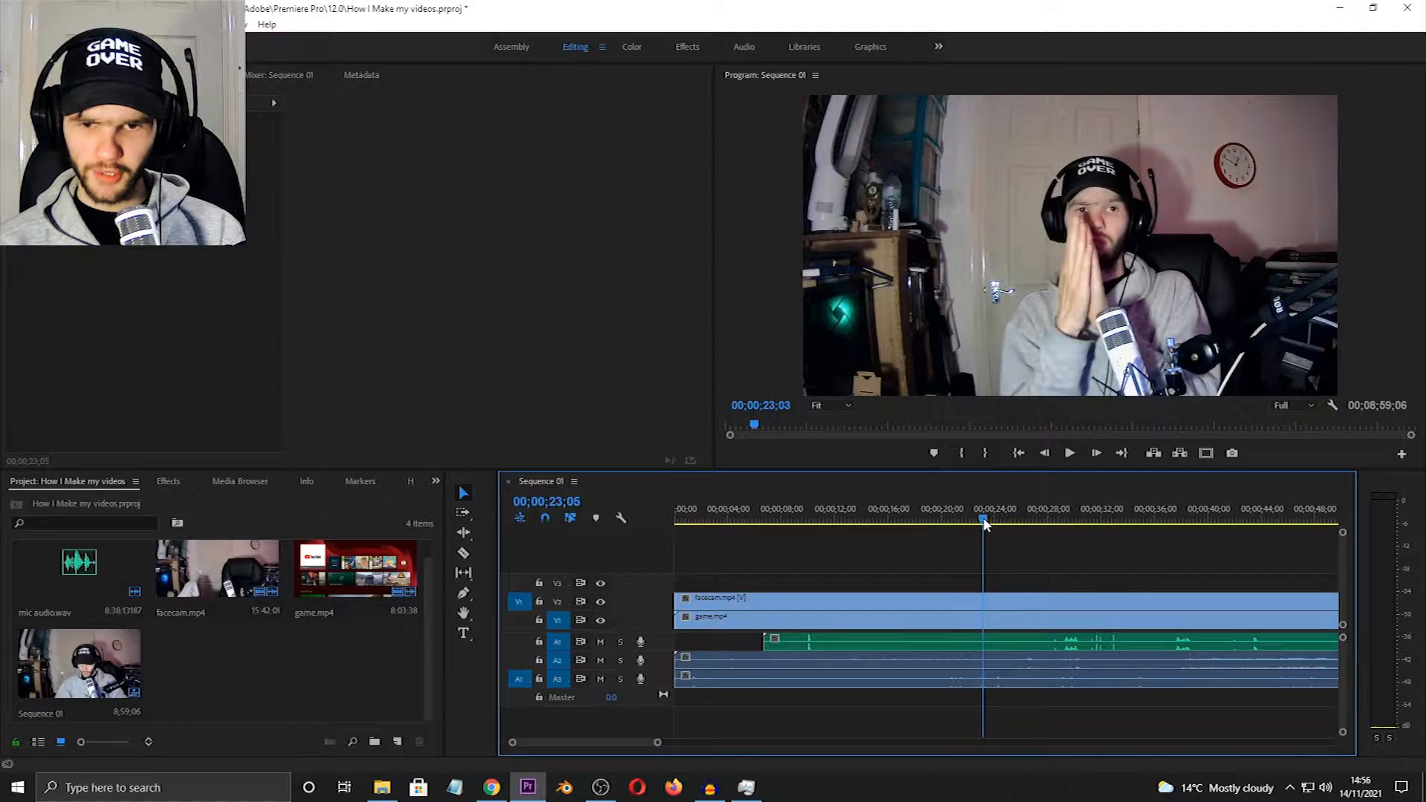
left_click_drag(982, 520, 973, 524)
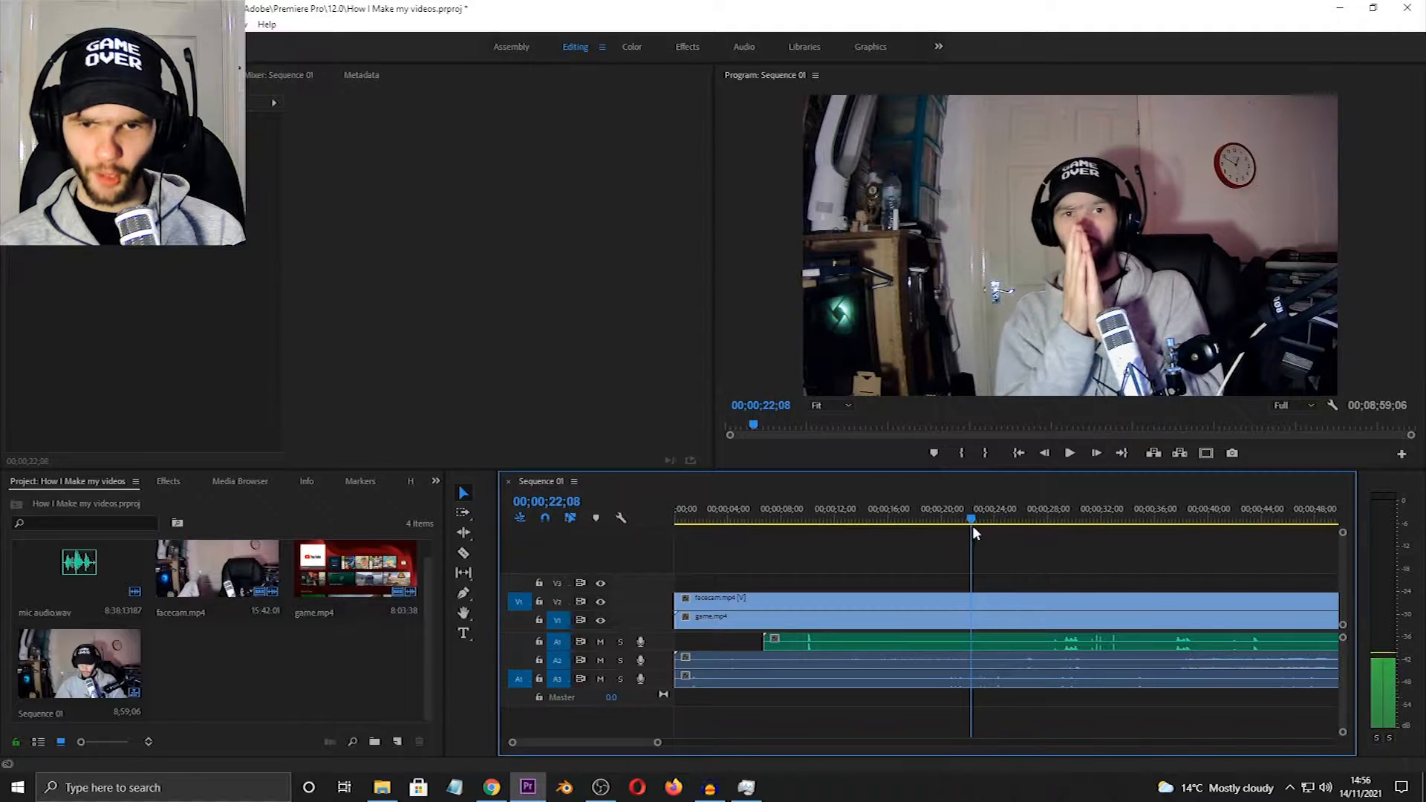
key("space")
key("space")
left_click(1097, 453)
left_click(1097, 453)
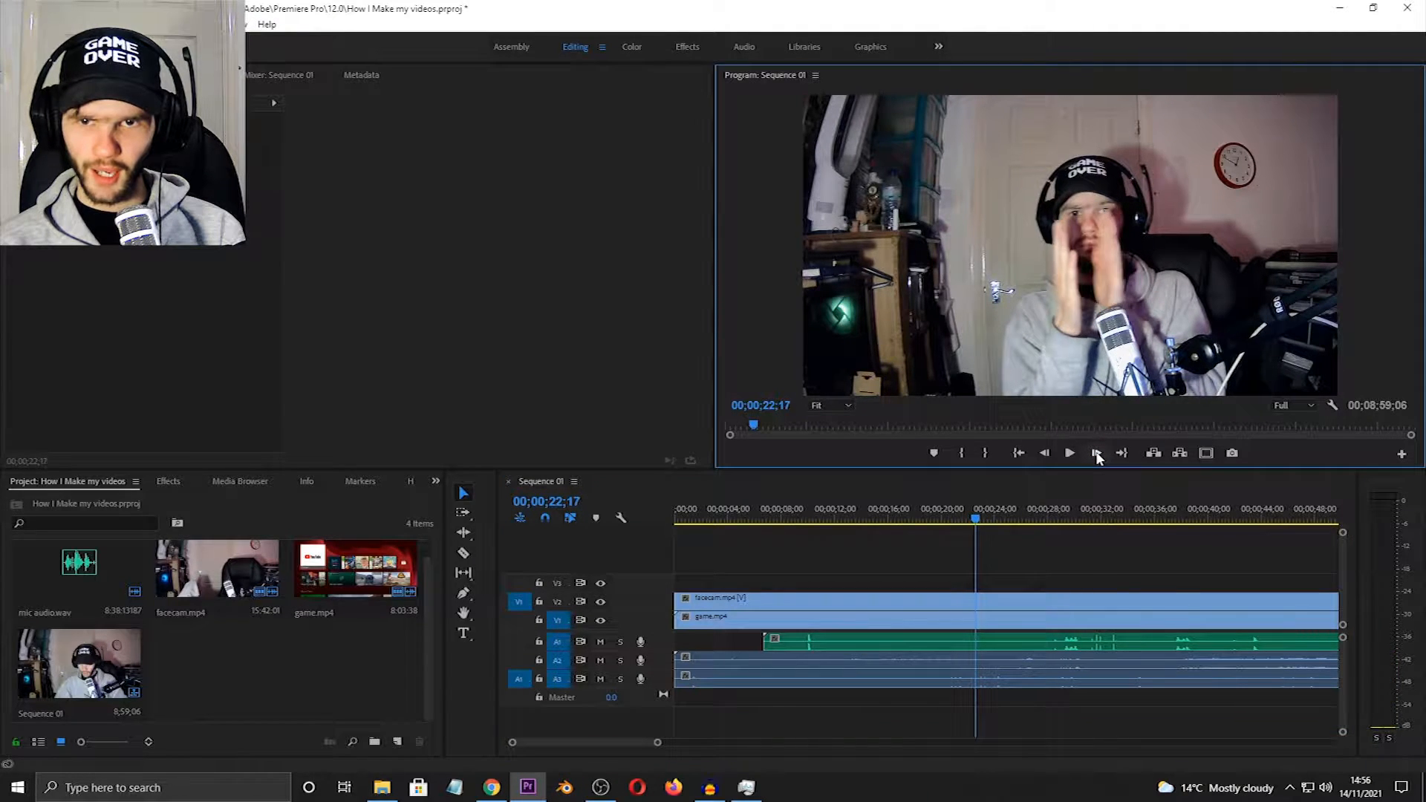
left_click(1097, 453)
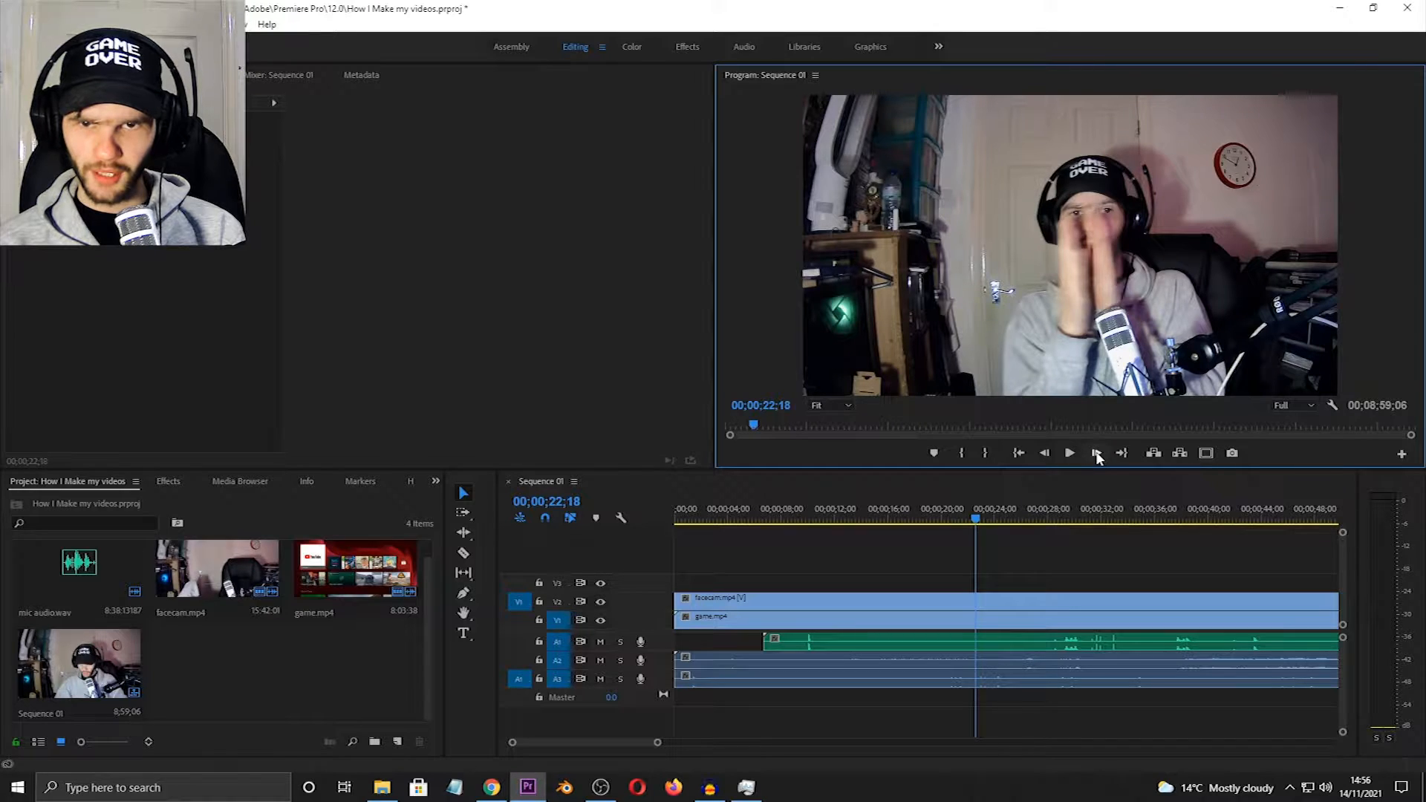
left_click(1096, 453)
left_click(1045, 453)
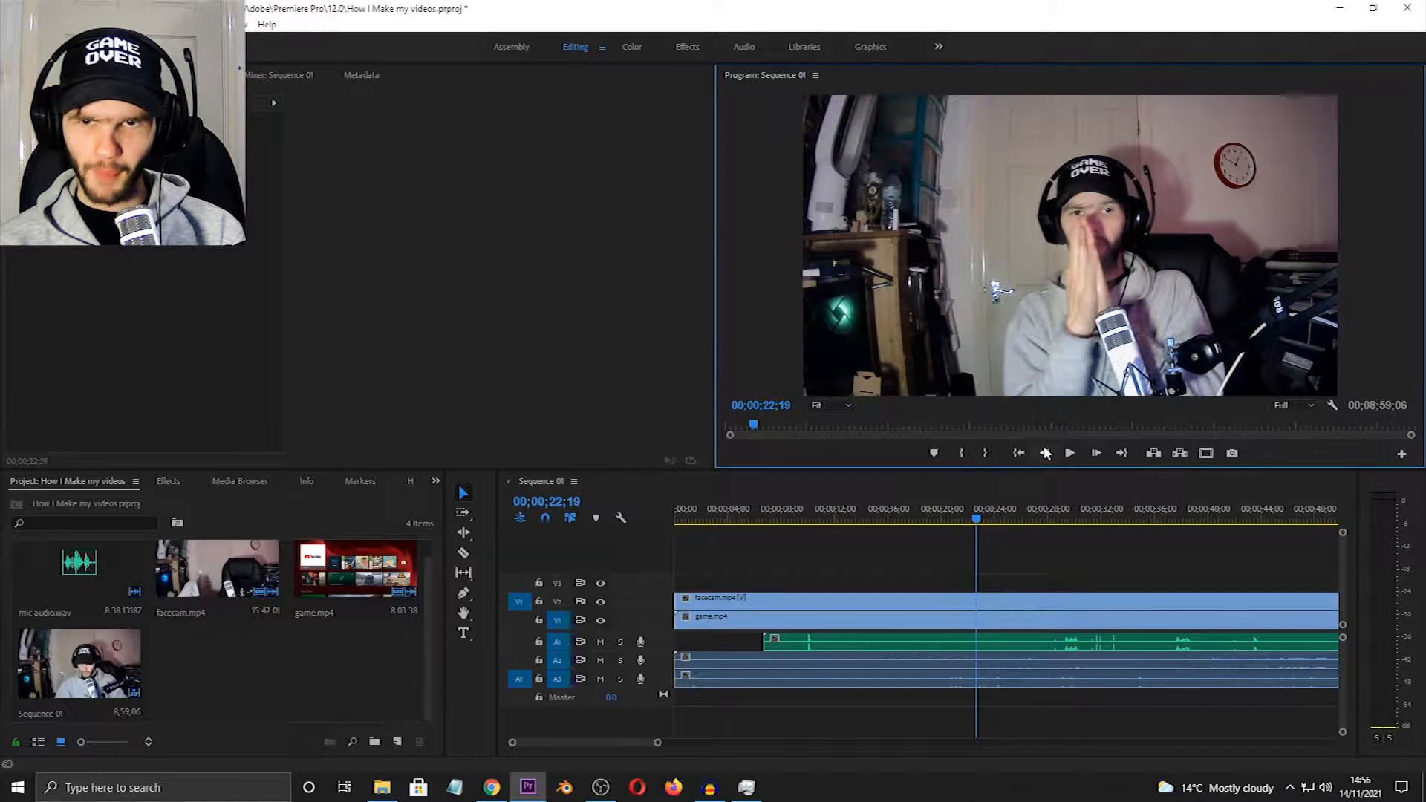
left_click(1095, 455)
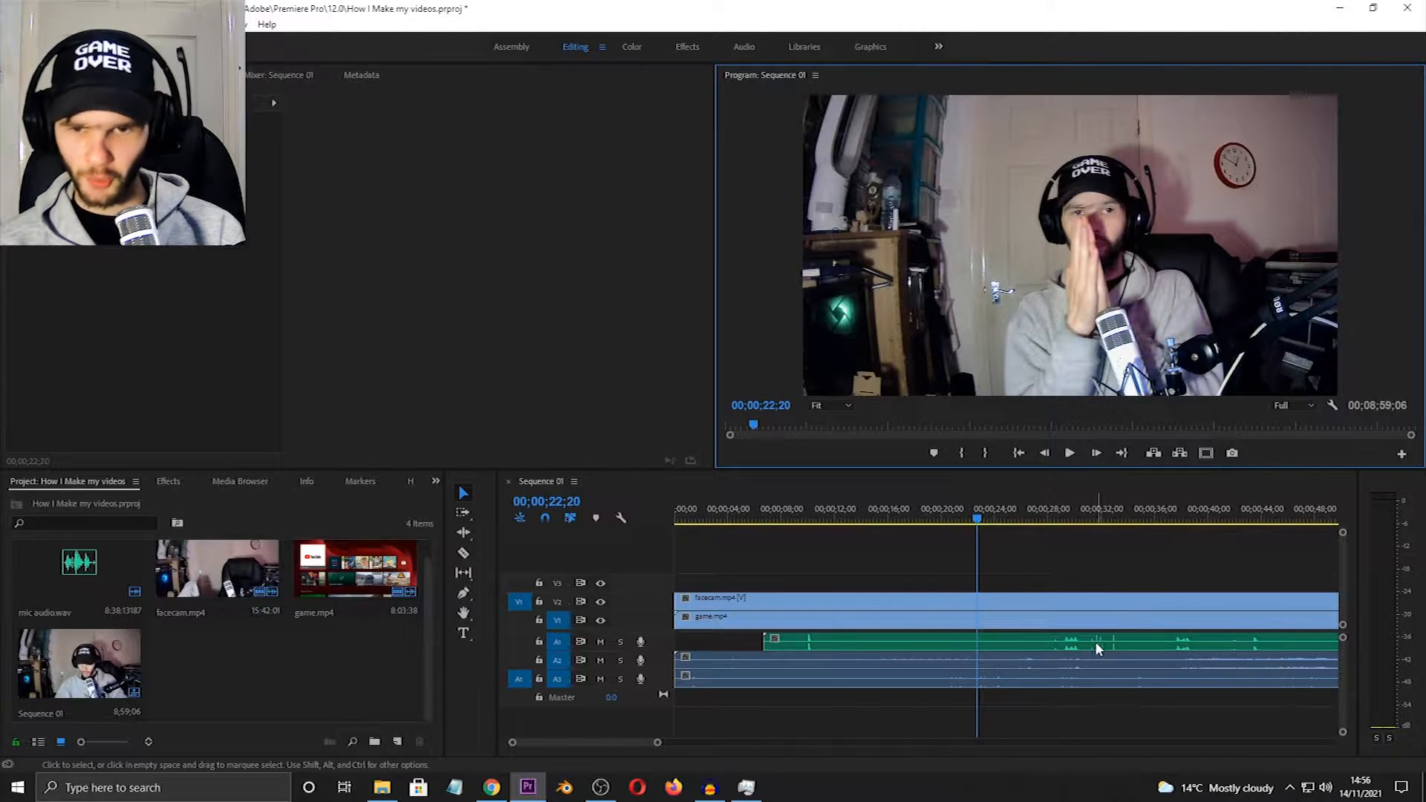
- Return mic audio.wav to the sequence start on A1 and trim about 7 seconds off its beginning
left_click_drag(1075, 640, 1004, 648)
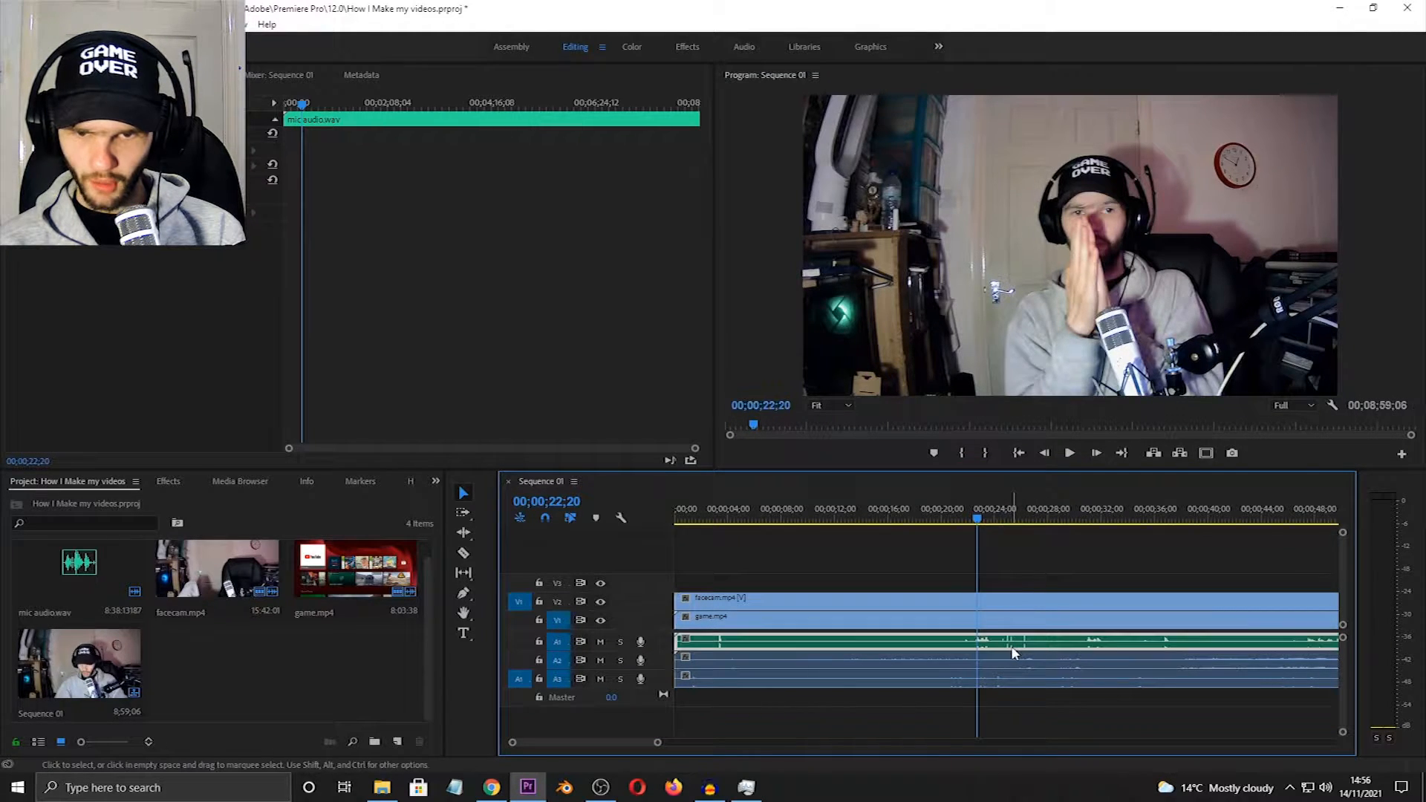
left_click_drag(678, 641, 771, 640)
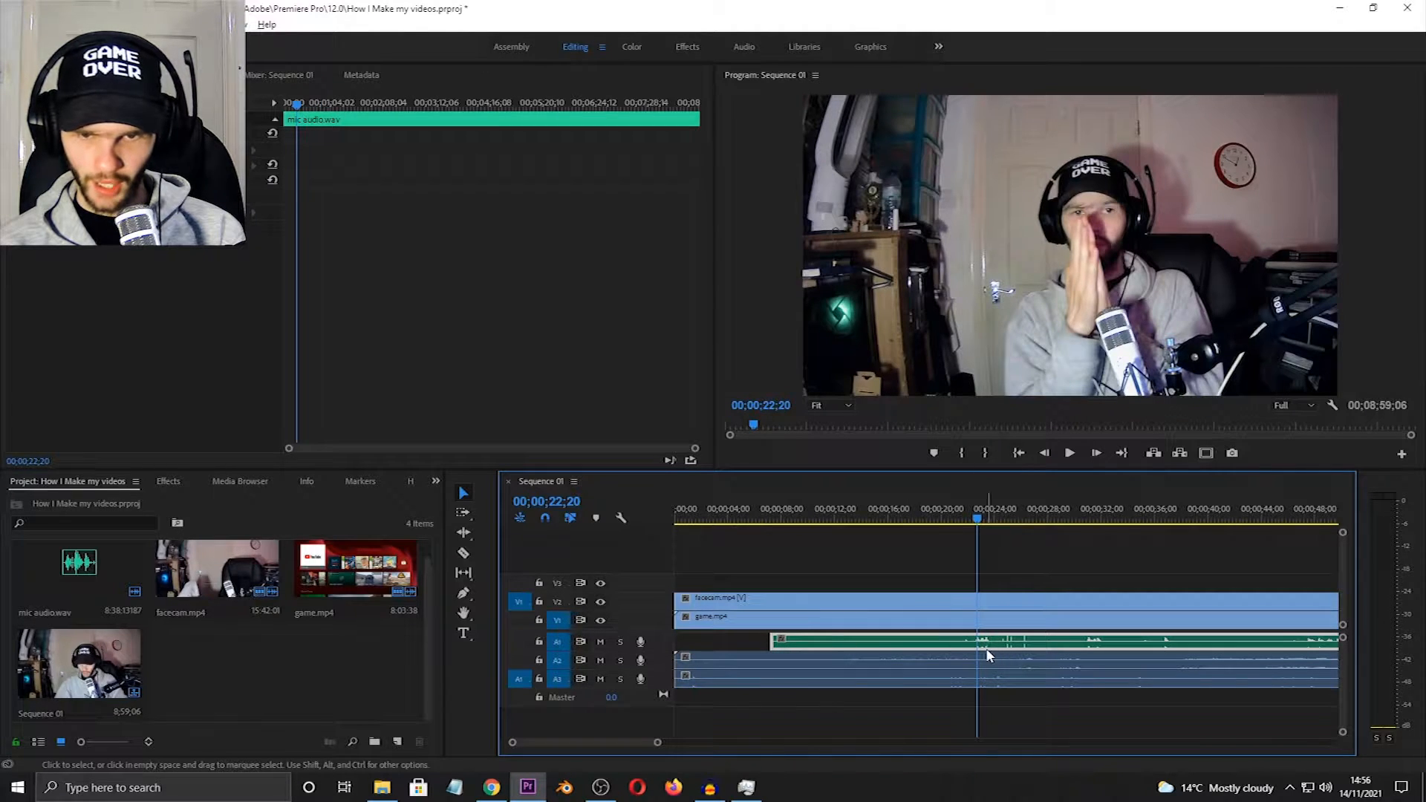
- Slide mic audio.wav earlier on A1 until its clap spike lines up with the playhead at 00;00;22;20
scroll(995, 649, "up", 3)
scroll(998, 653, "up", 4)
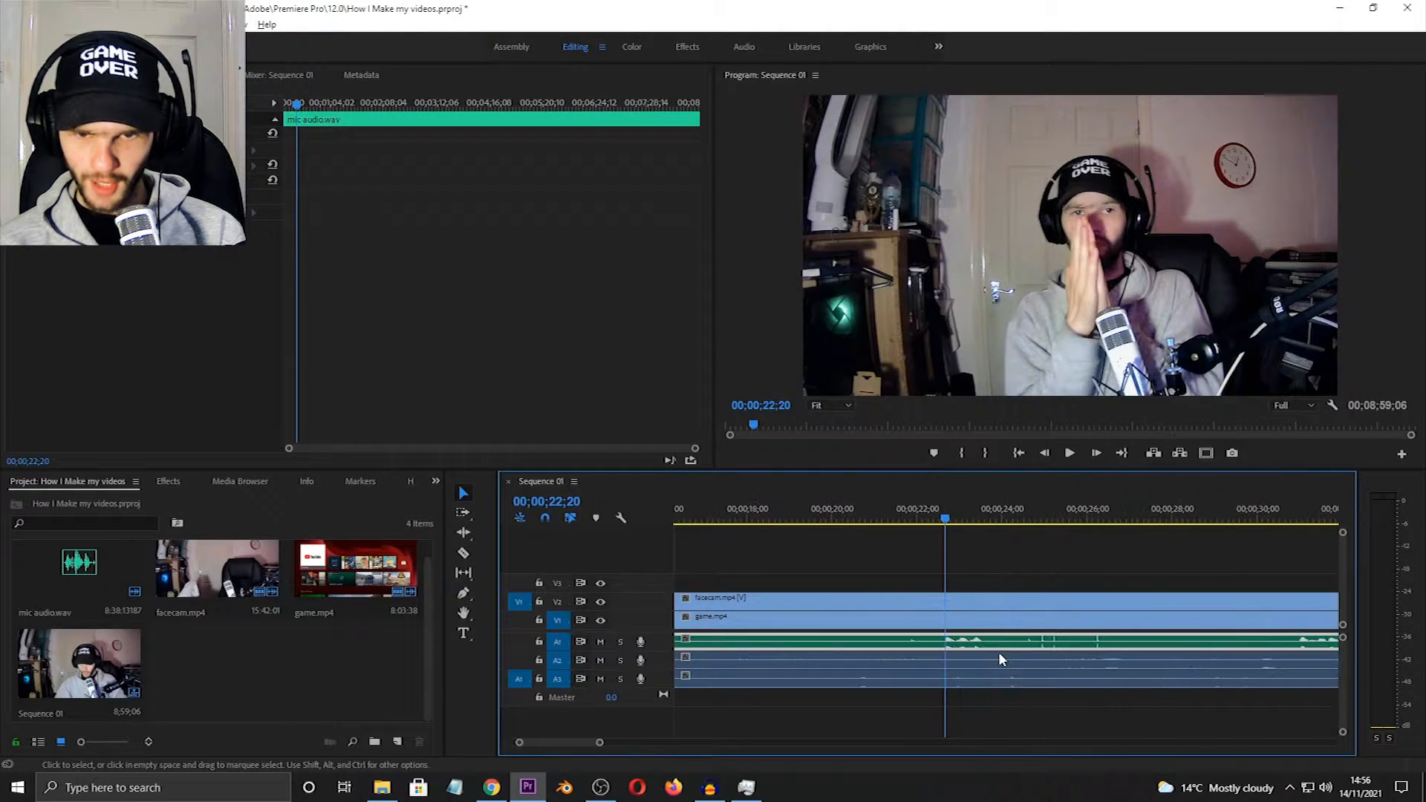
left_click_drag(1086, 645, 927, 651)
scroll(930, 652, "up", 2)
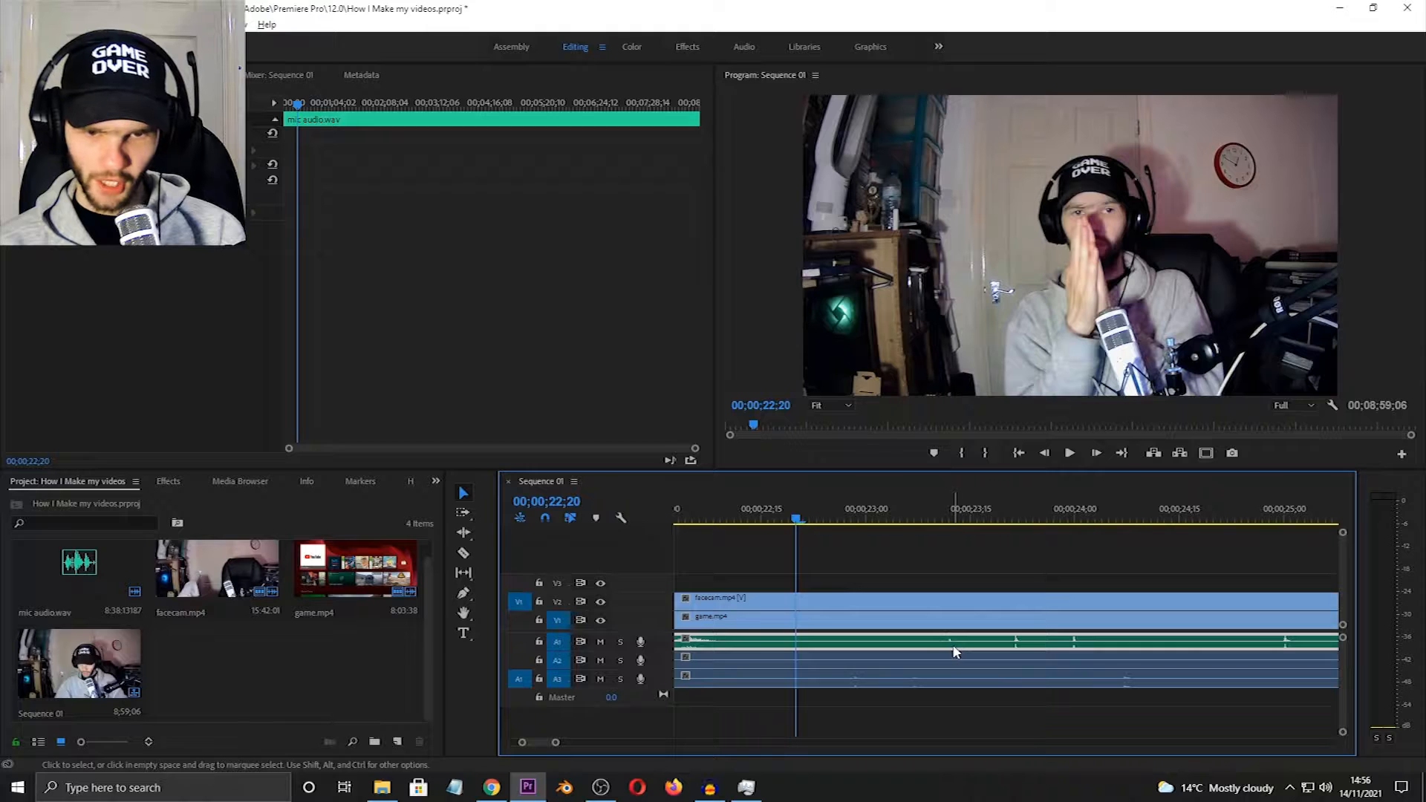
left_click_drag(956, 648, 879, 650)
scroll(787, 647, "up", 3)
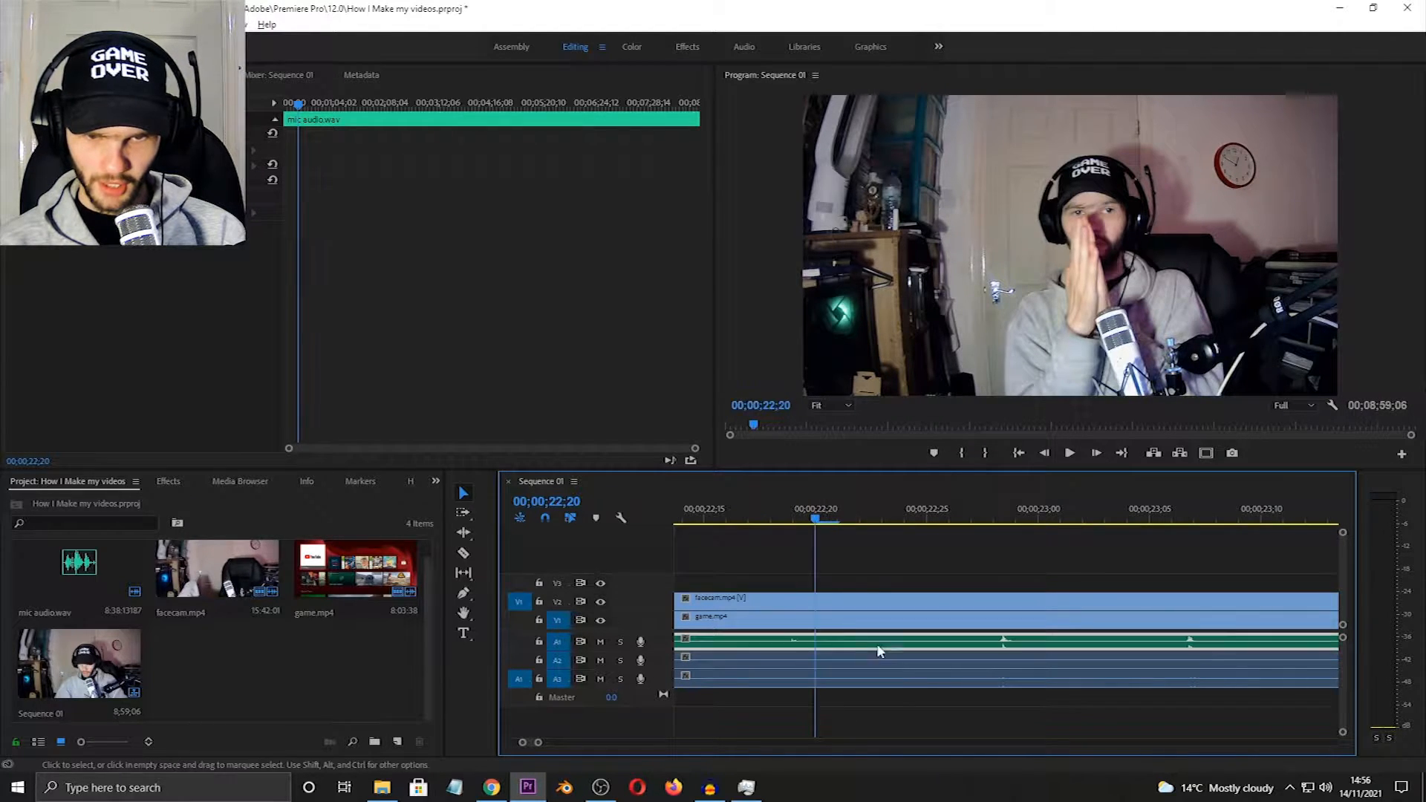
- Play the clap from 00;00;22;19 to check the microphone audio against the facecam, and return the playhead to 00;00;22;08
scroll(890, 650, "down", 3)
left_click_drag(884, 518, 870, 530)
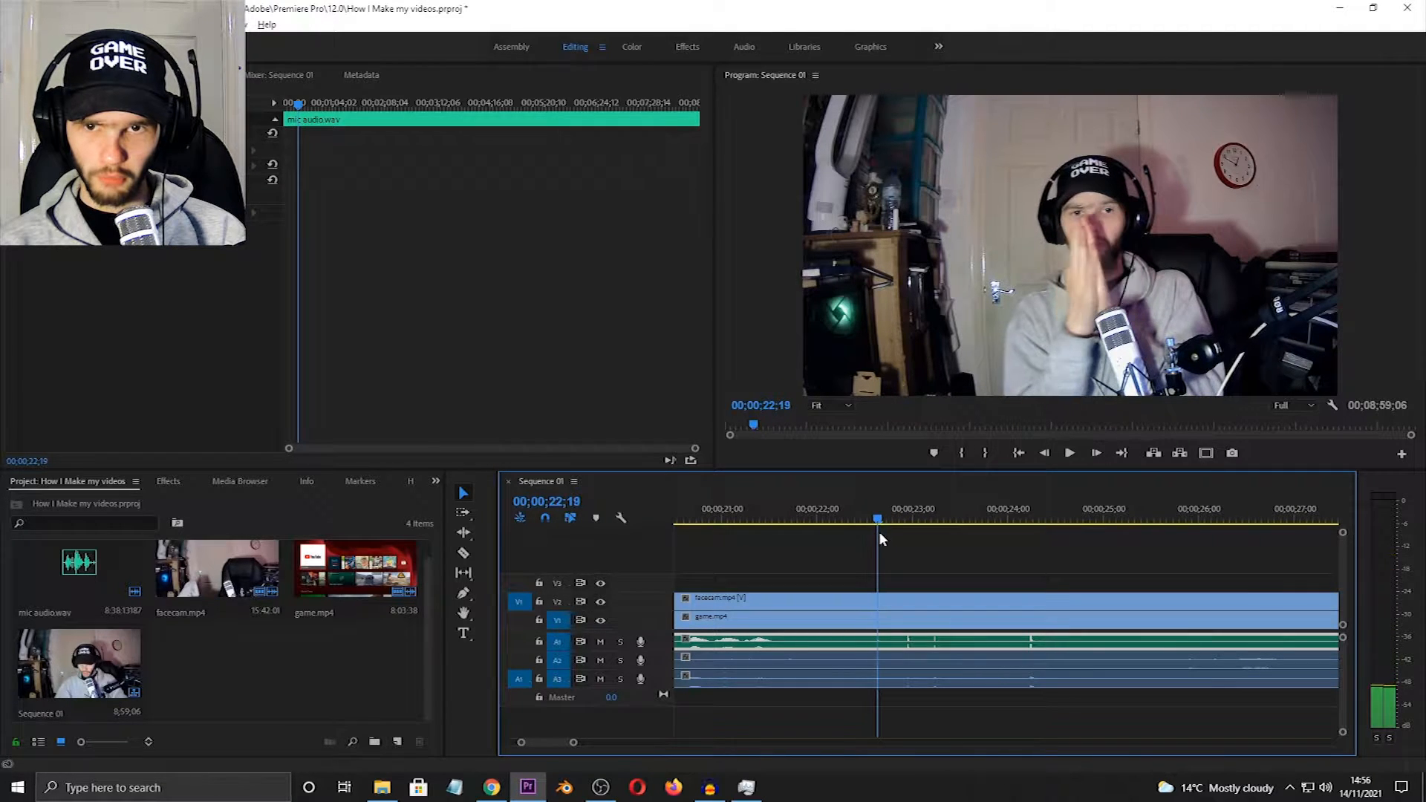
key("space")
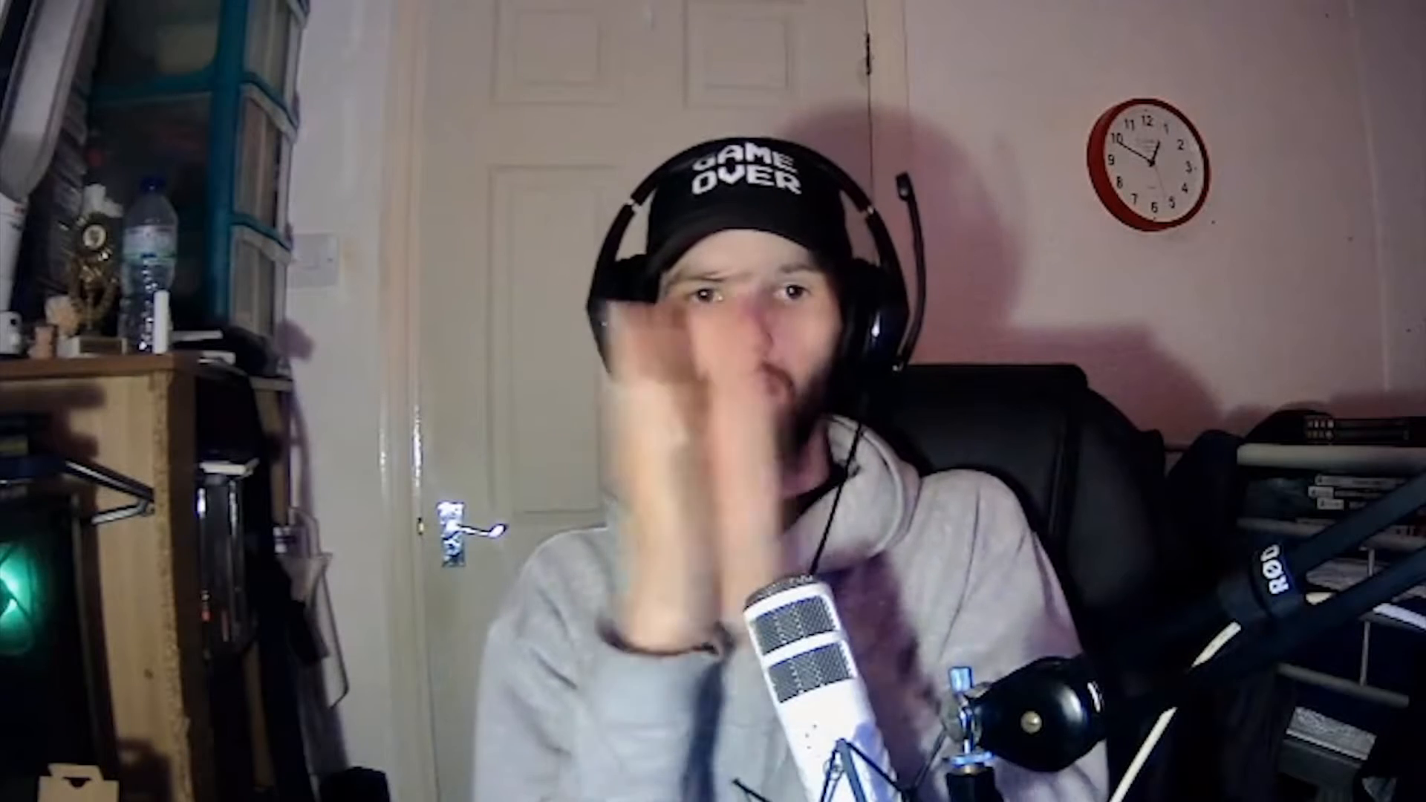
key("space")
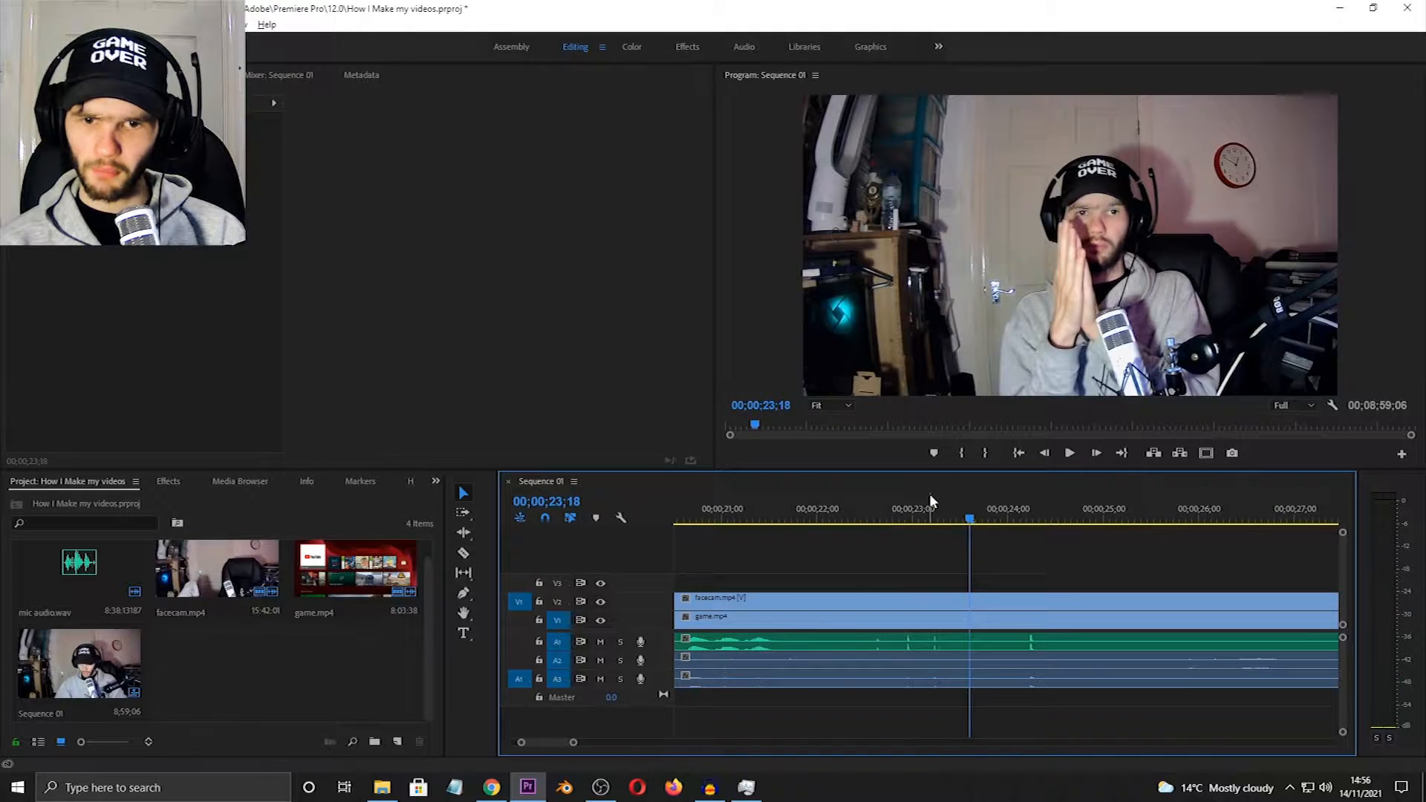
left_click(843, 512)
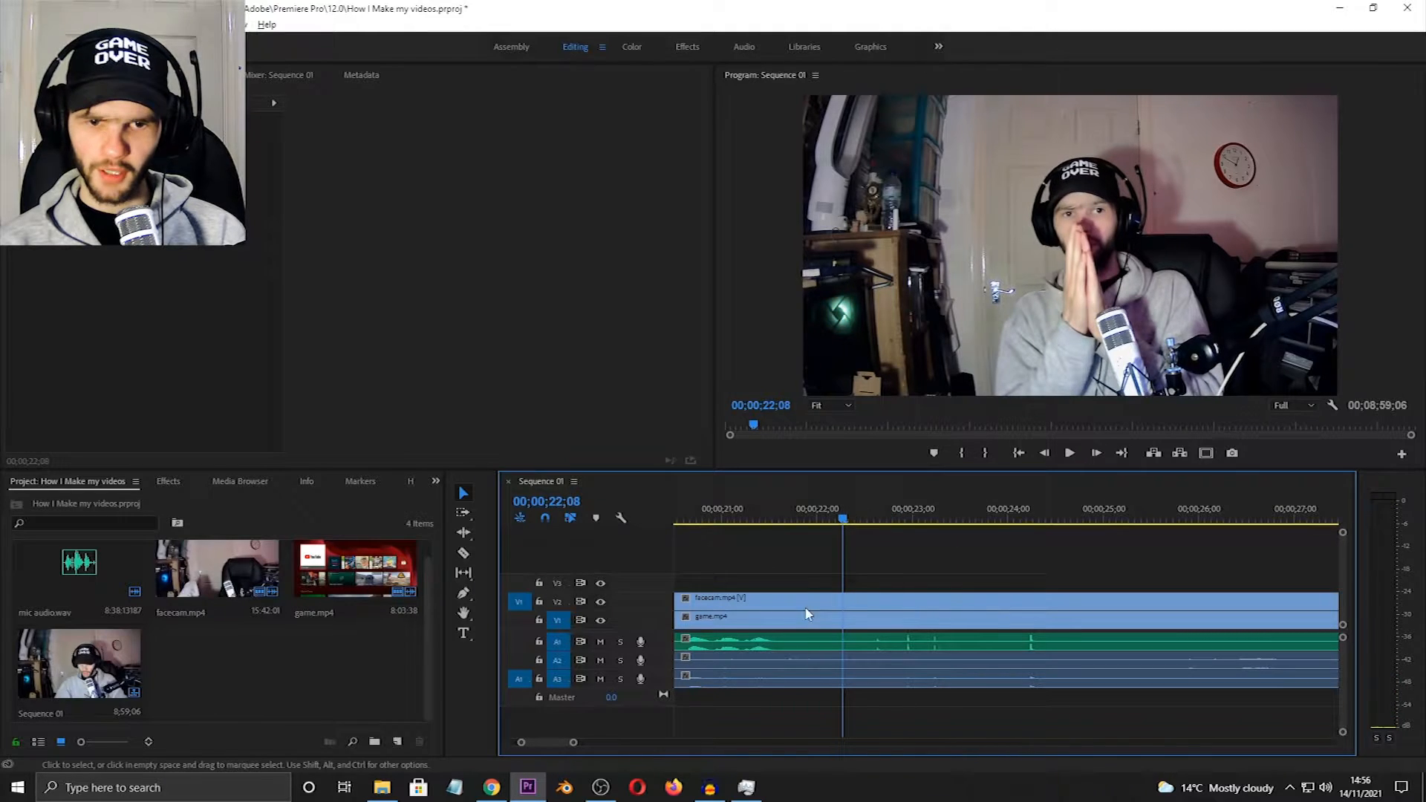
- Turn off keyframing for the facecam.mp4 volume level and lower the level to -287.5 dB
left_click(748, 605)
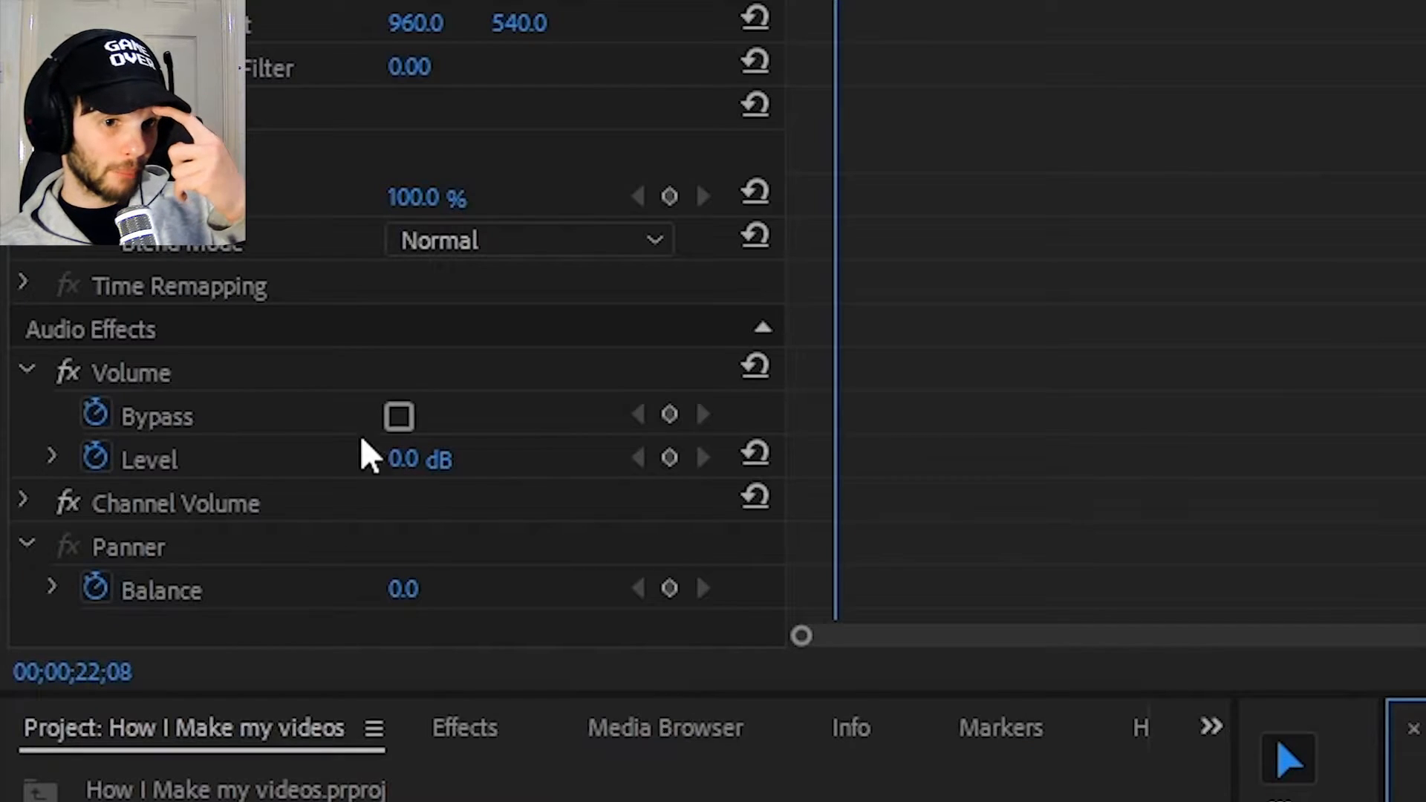
left_click(100, 457)
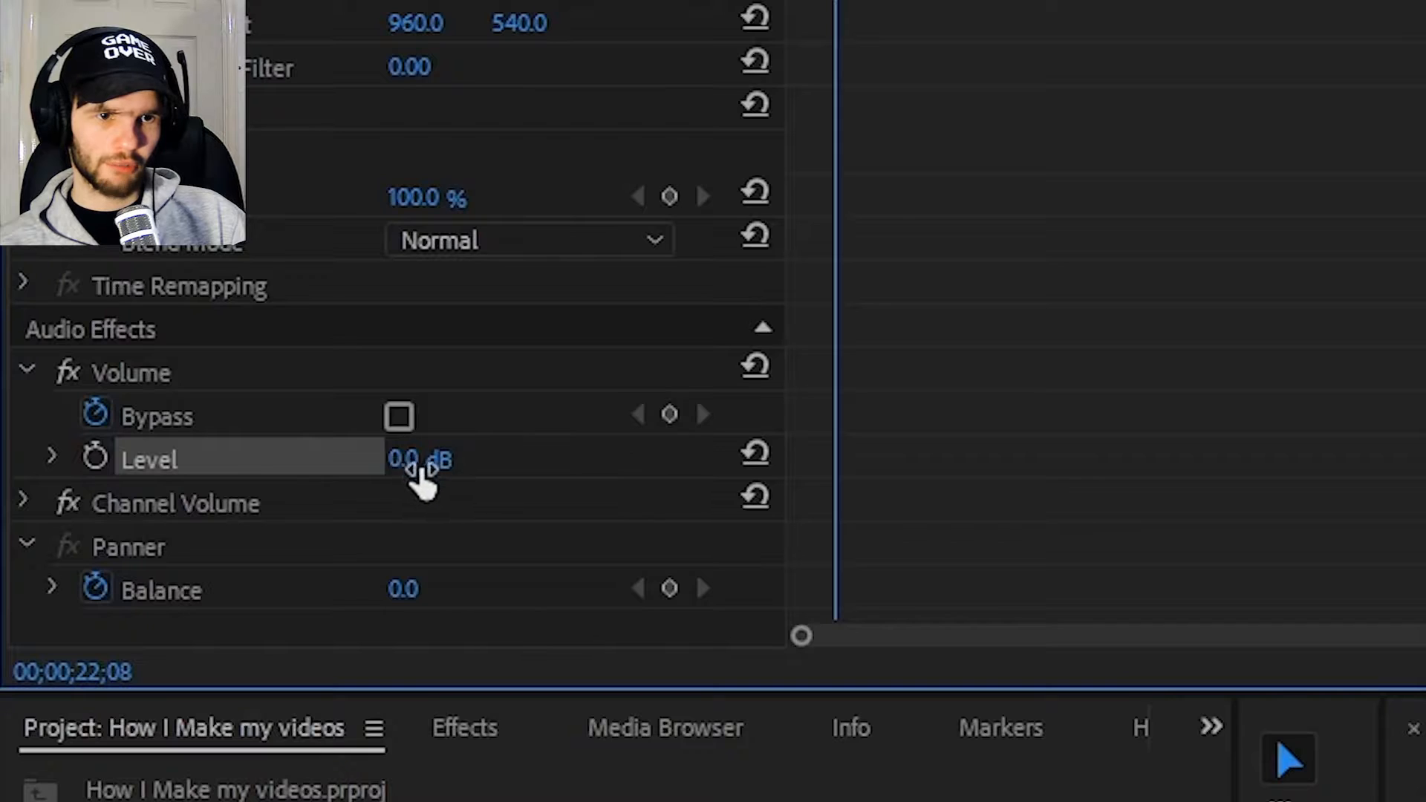
left_click_drag(413, 471, 223, 471)
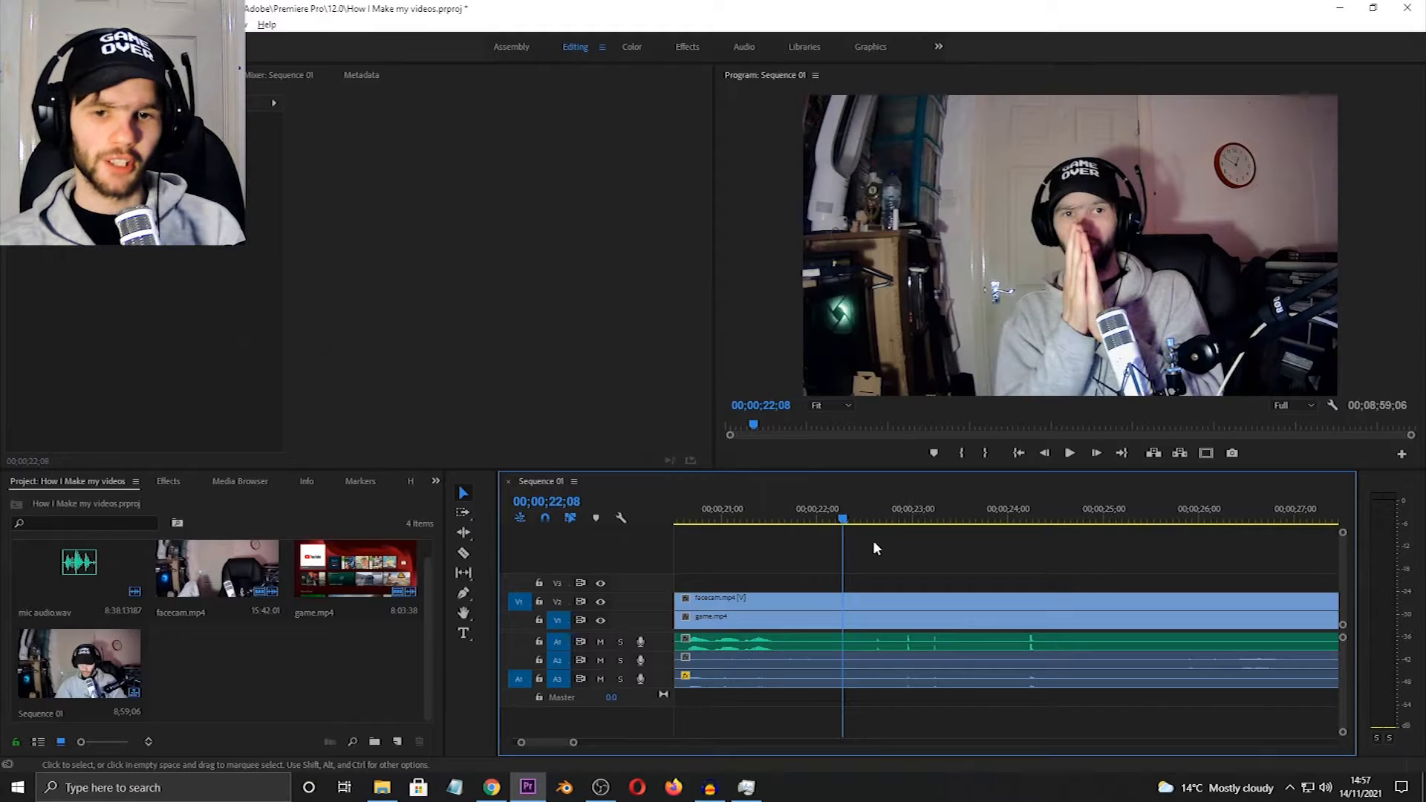
- Replay the clap from 00;00;21;28 to check the sync, and park the playhead at 00;00;30;02
left_click(812, 520)
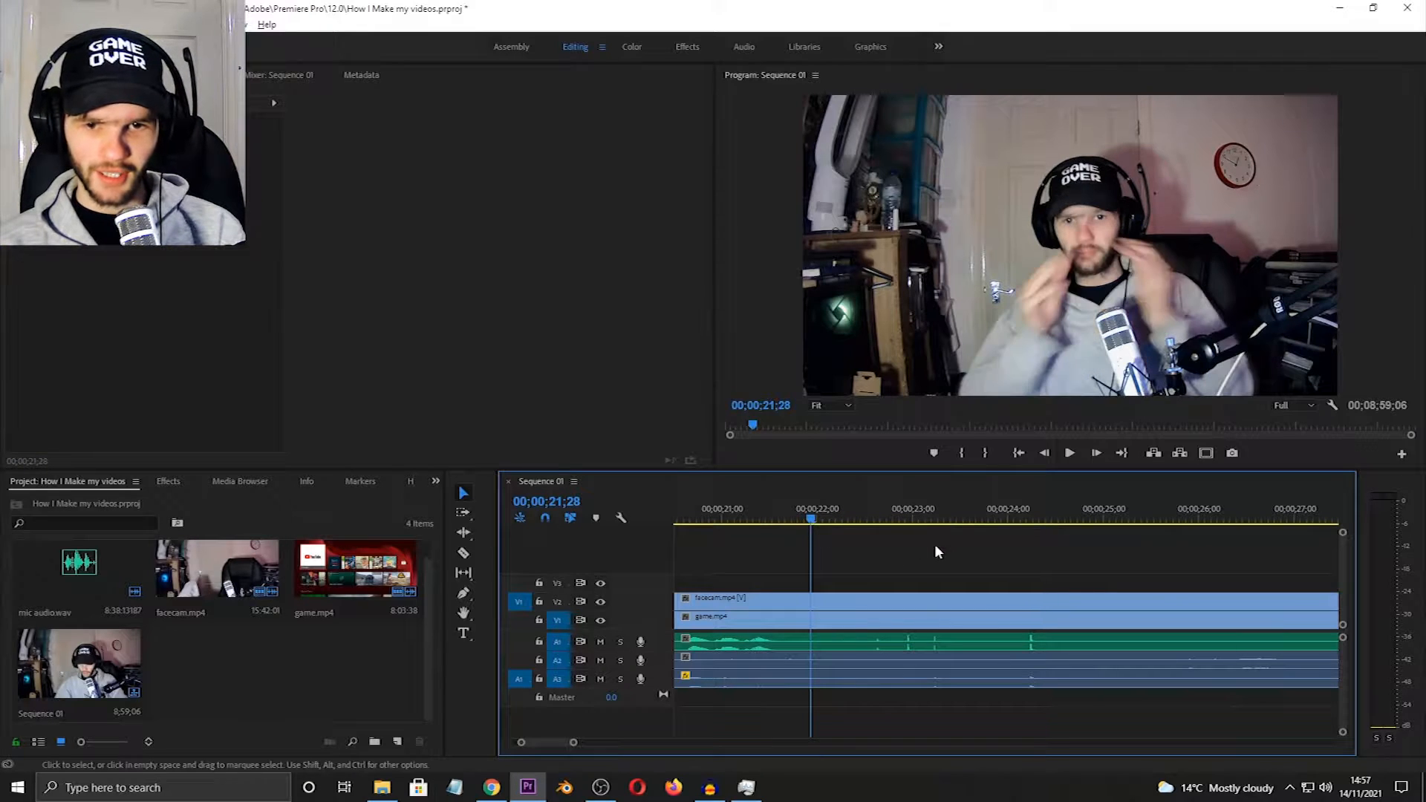
key("space")
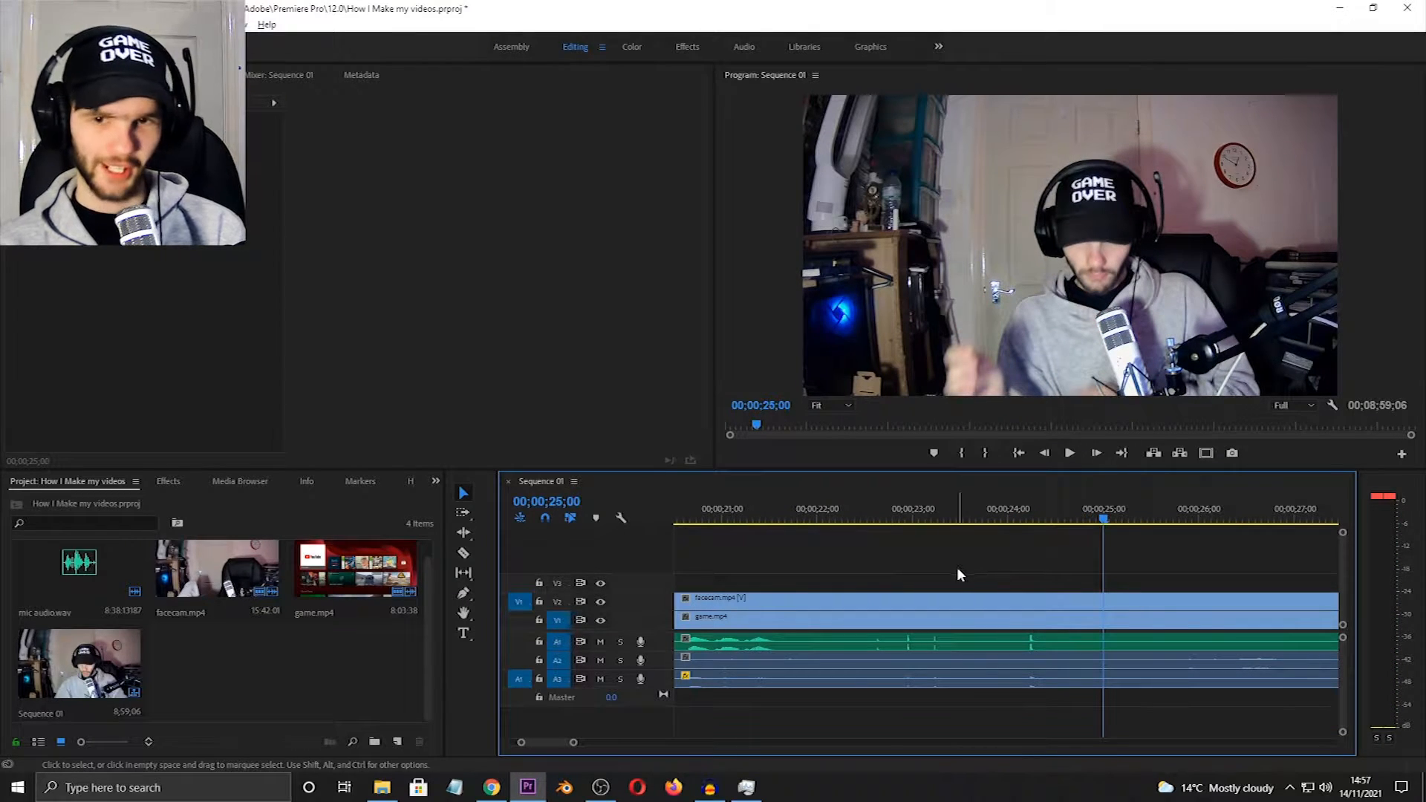
scroll(924, 593, "down", 4)
scroll(926, 593, "down", 3)
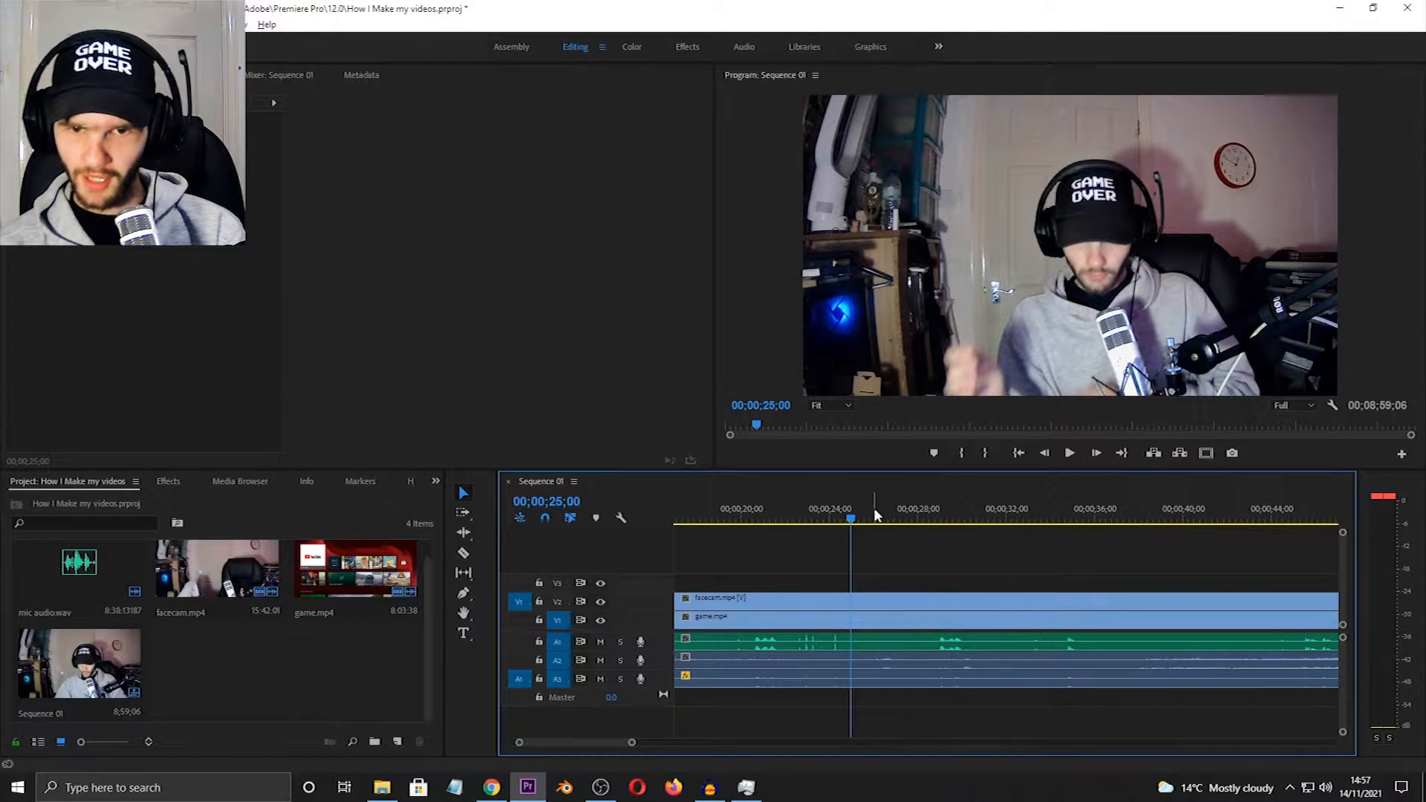
left_click_drag(865, 524, 966, 539)
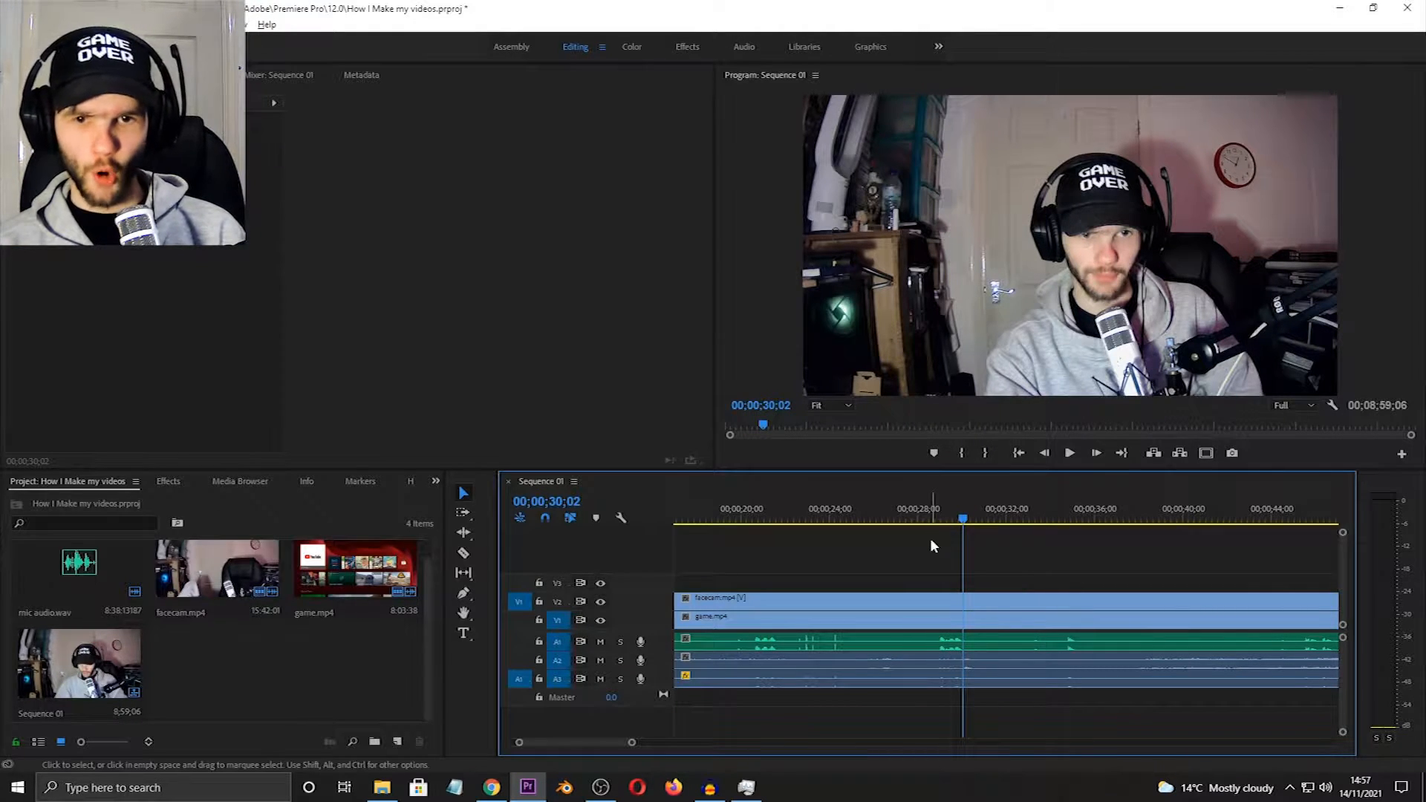
left_click(599, 787)
left_click(596, 789)
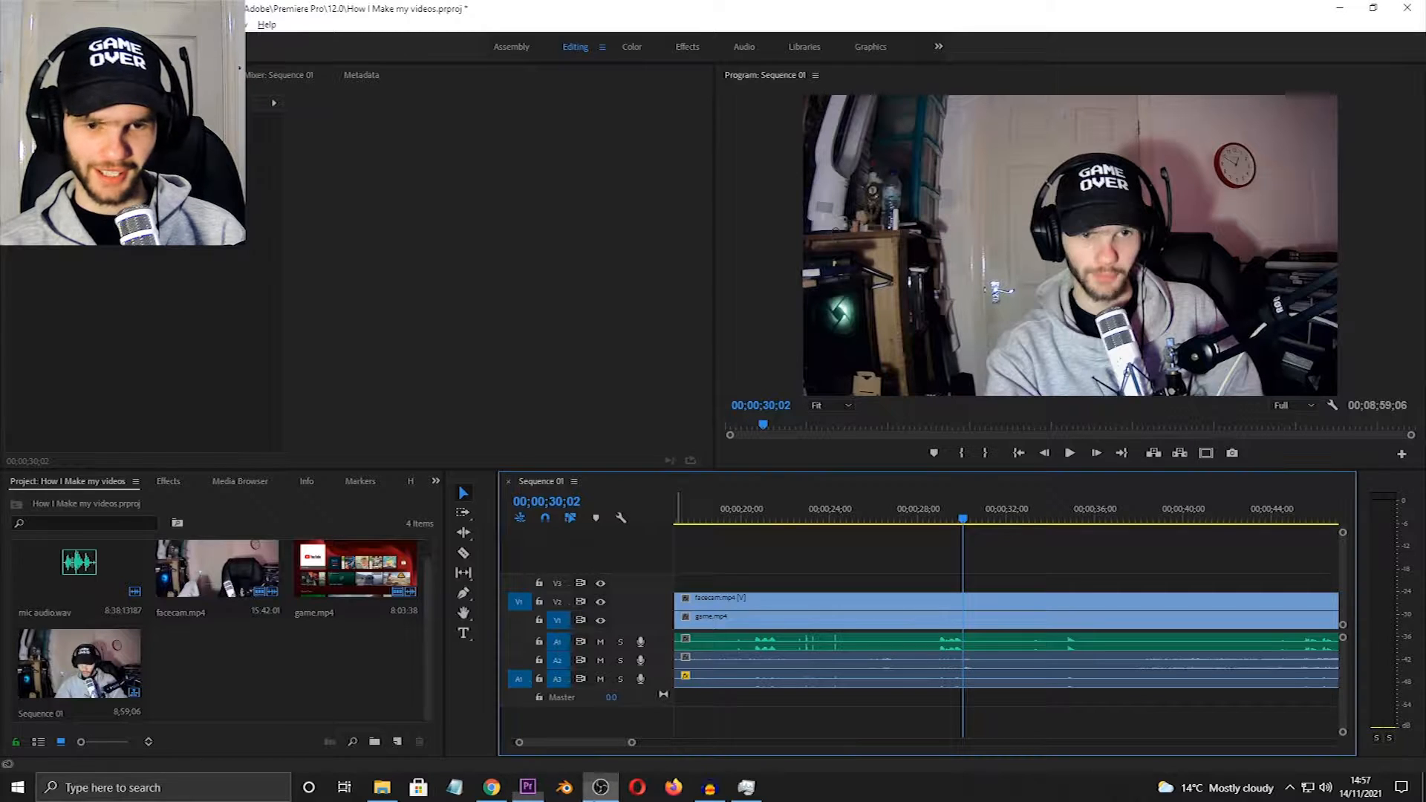
left_click(612, 787)
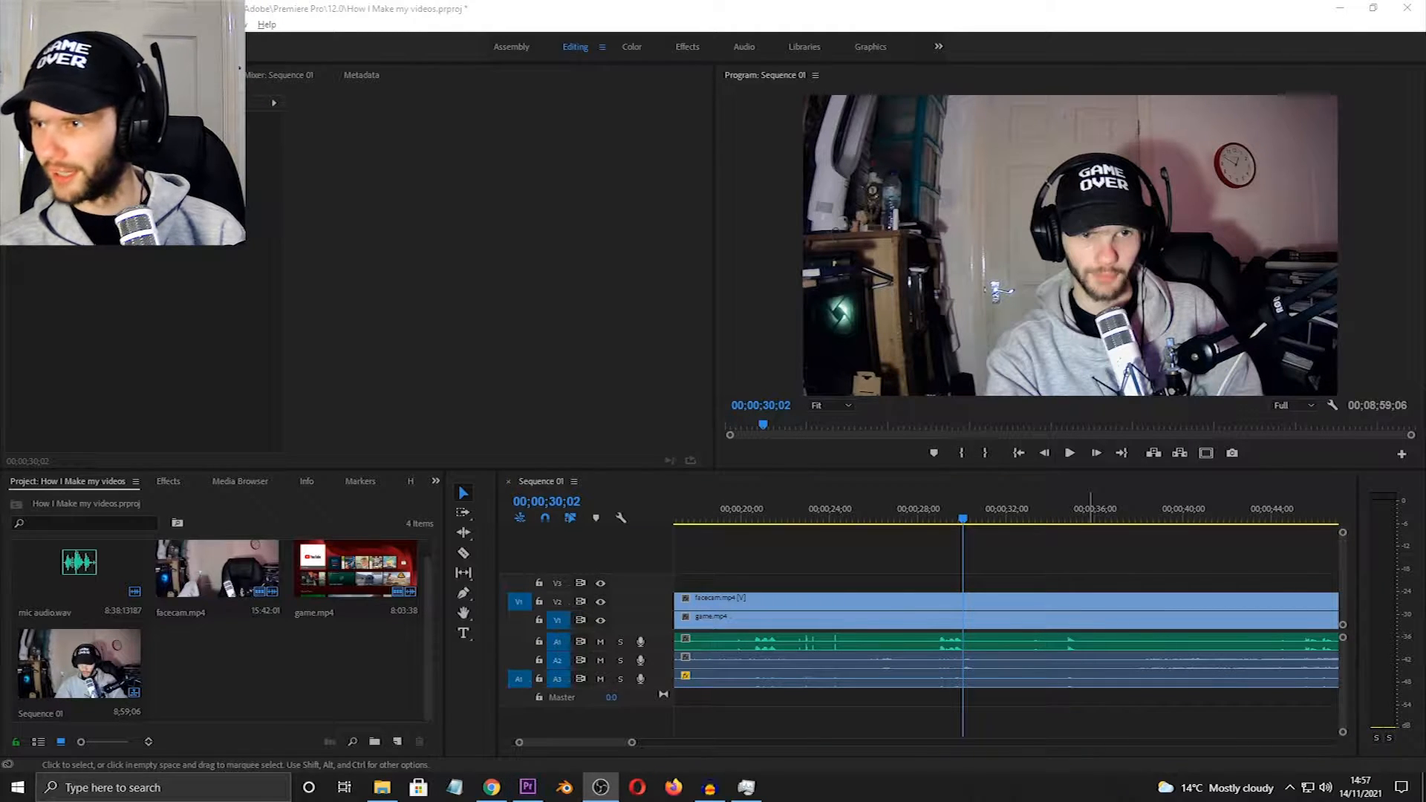
left_click_drag(1425, 141, 499, 142)
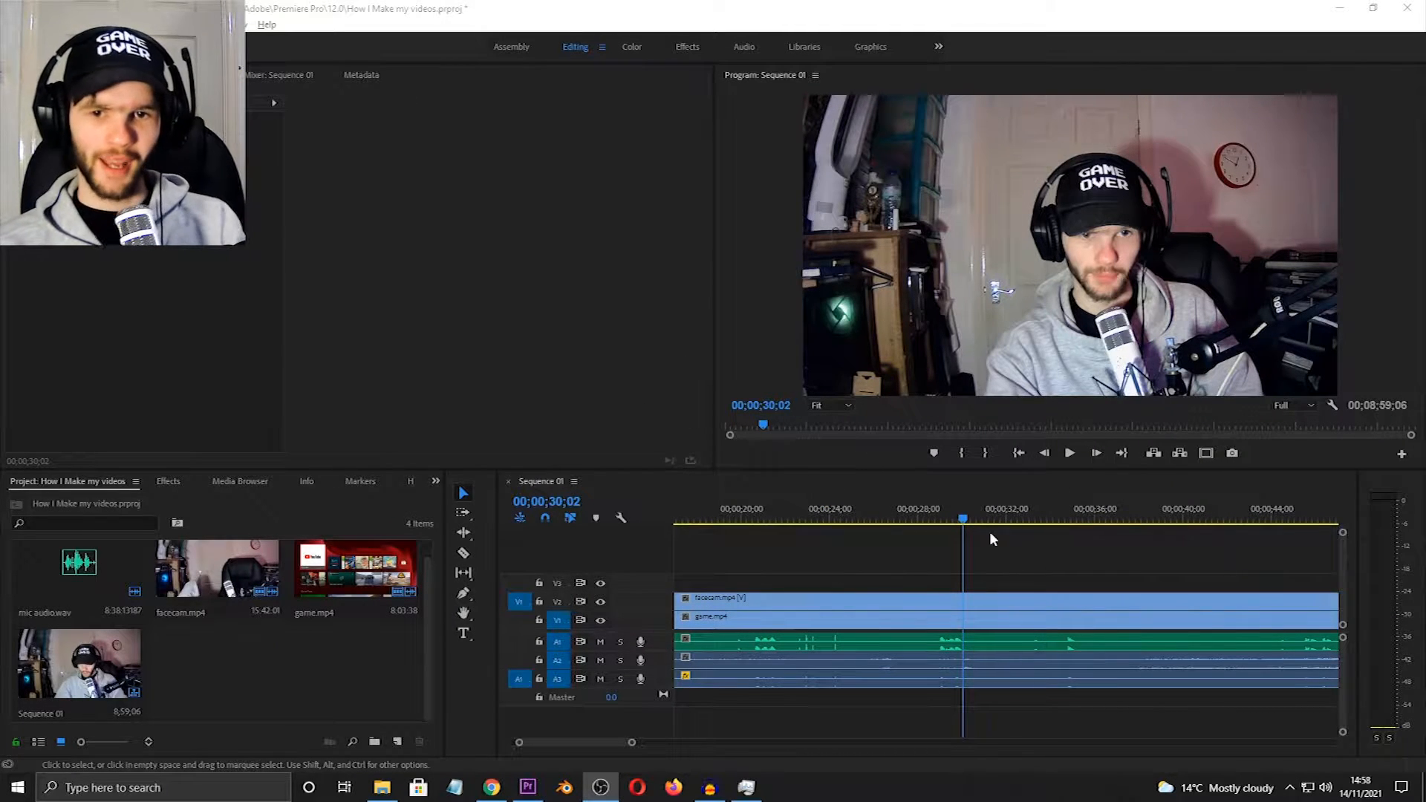
- Link the game.mp4 video on V1 with its audio on A2 and move the pair to start at 00;00;30;02
left_click(699, 624)
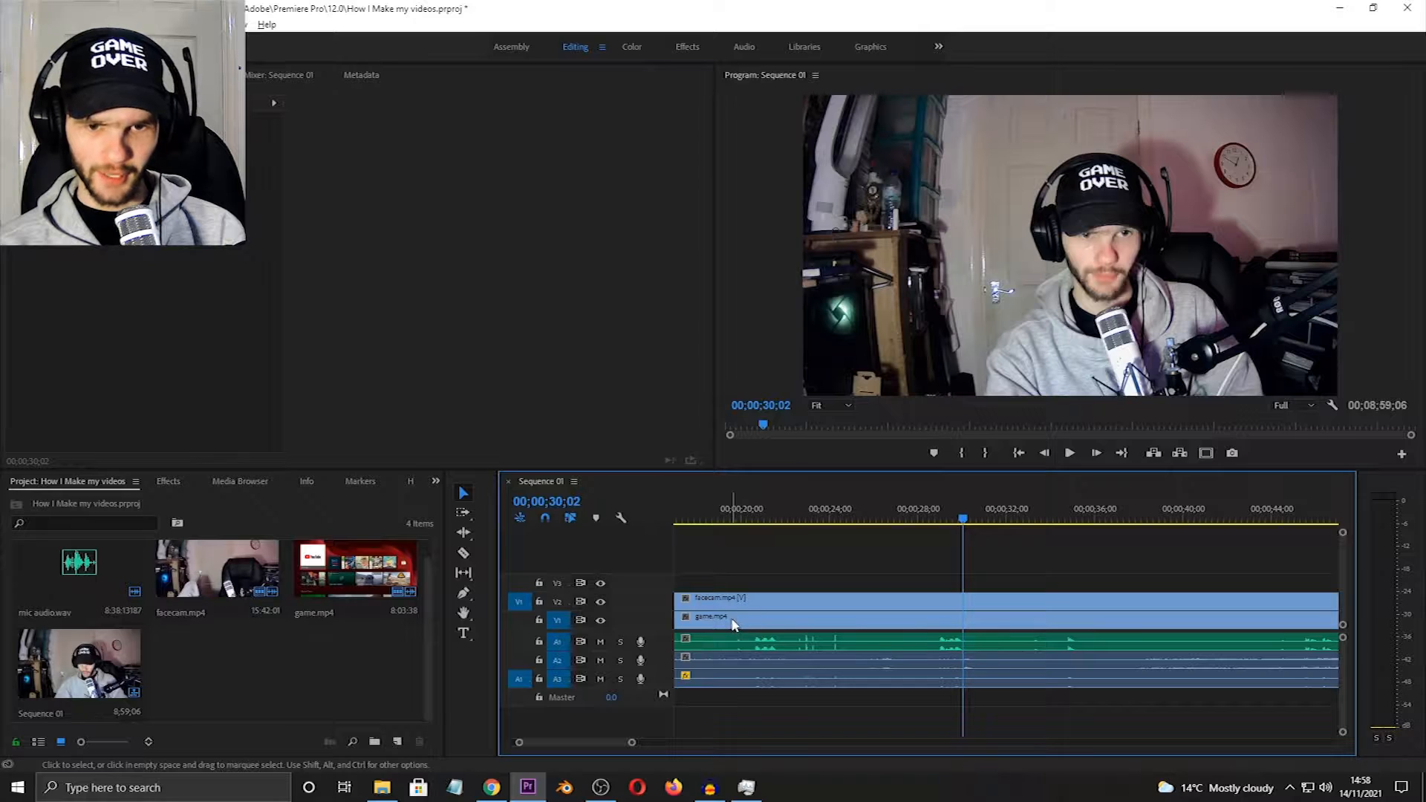
left_click(737, 623)
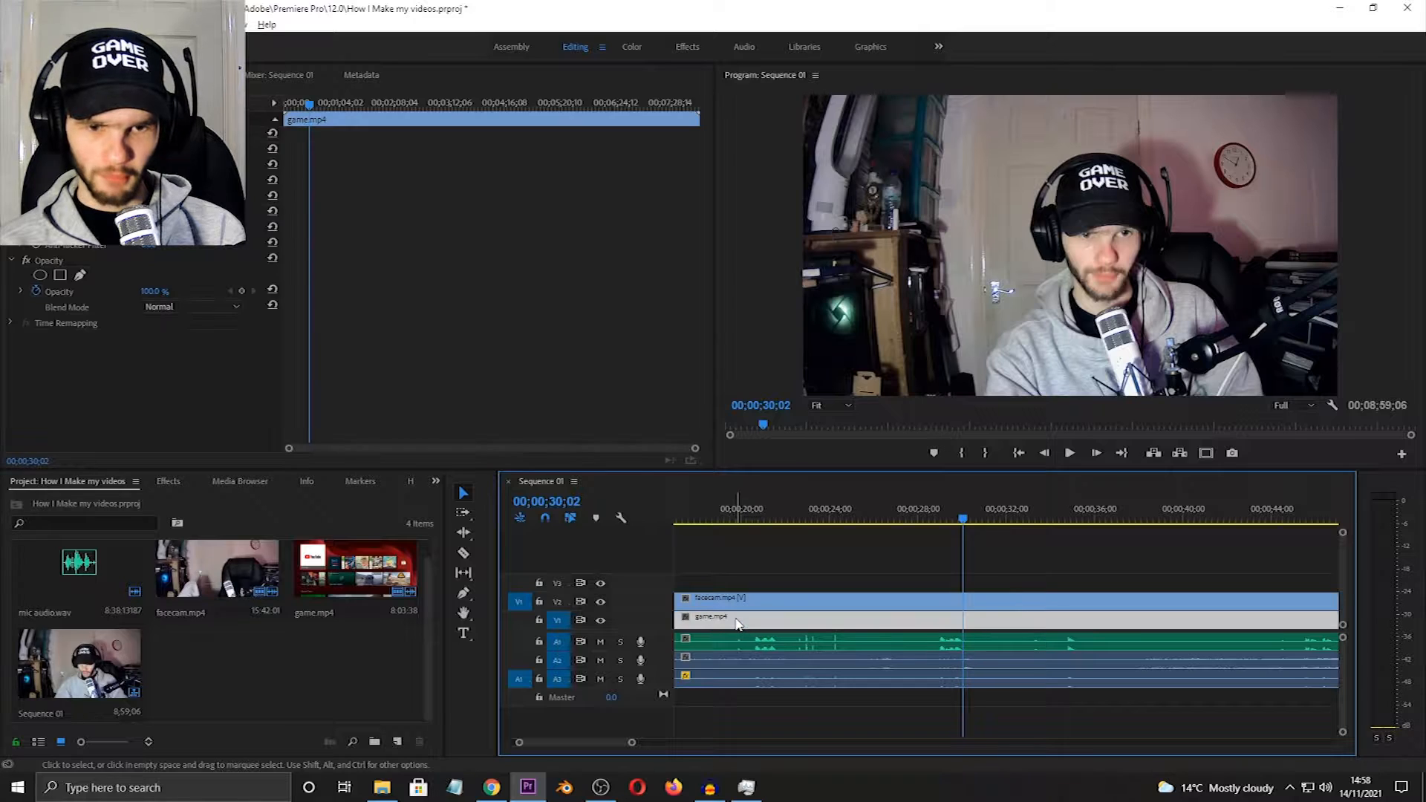
right_click(786, 658)
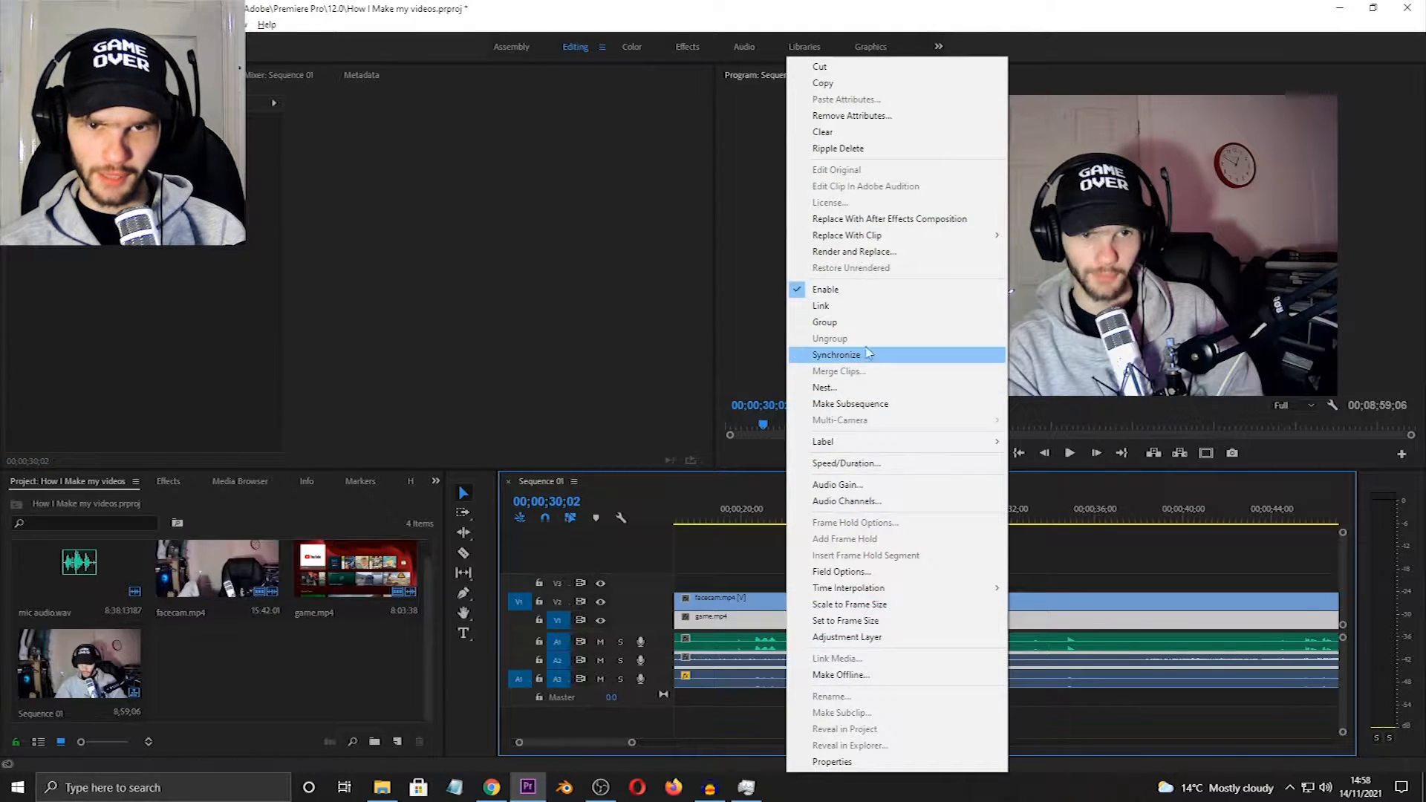
left_click(823, 306)
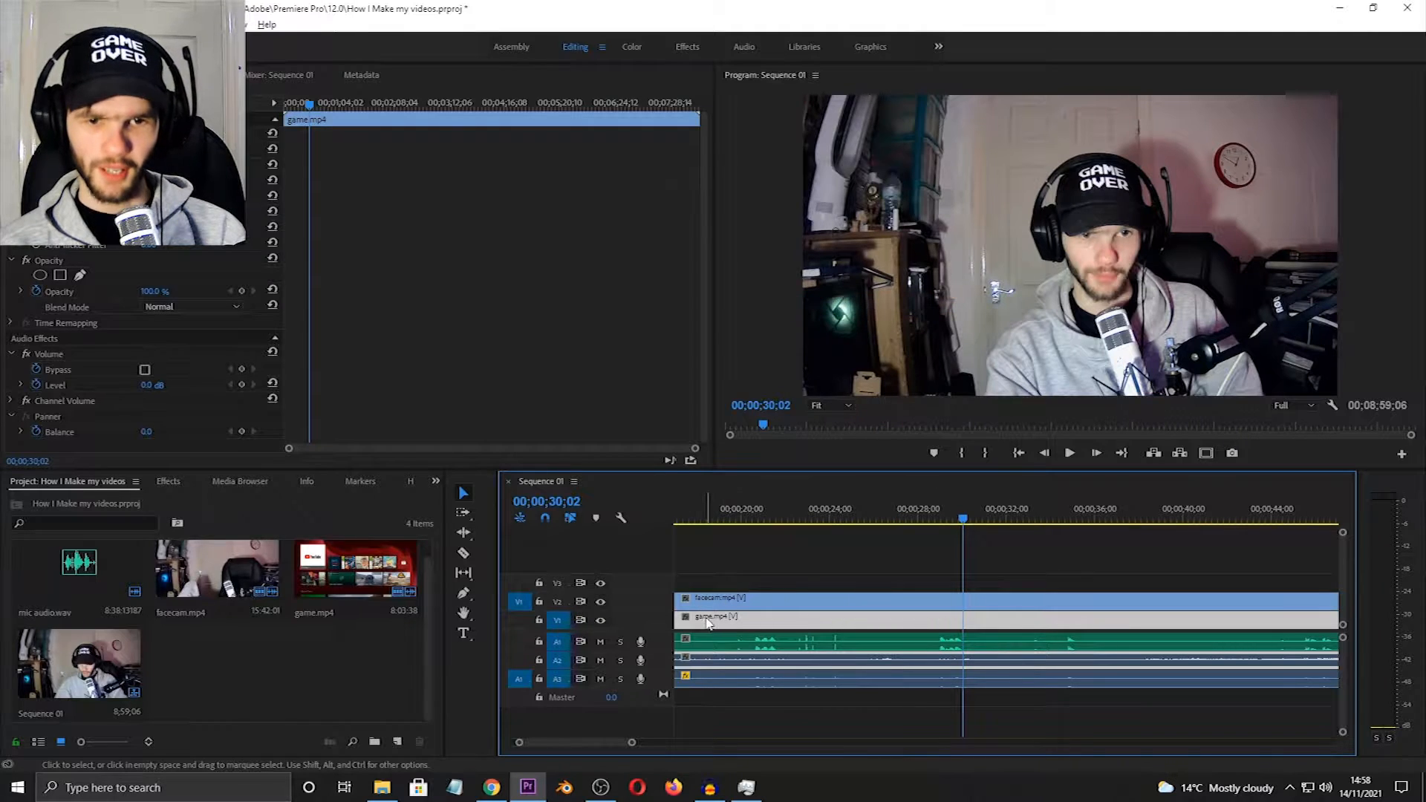
left_click_drag(708, 624, 980, 626)
- Play the sequence past the start of game.mp4 and park the playhead at 00;00;39;17
key("space")
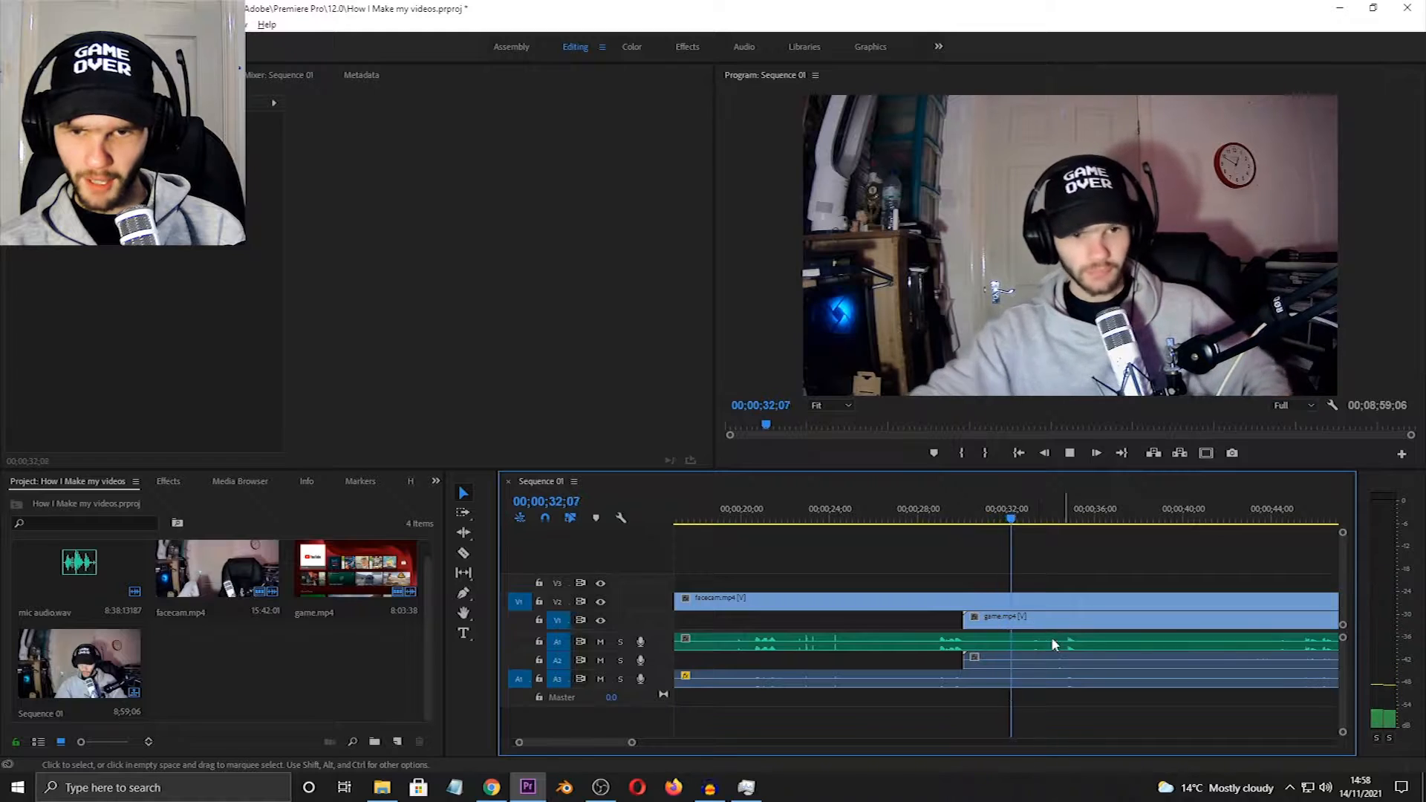
scroll(952, 646, "down", 3)
scroll(950, 646, "down", 5)
key("space")
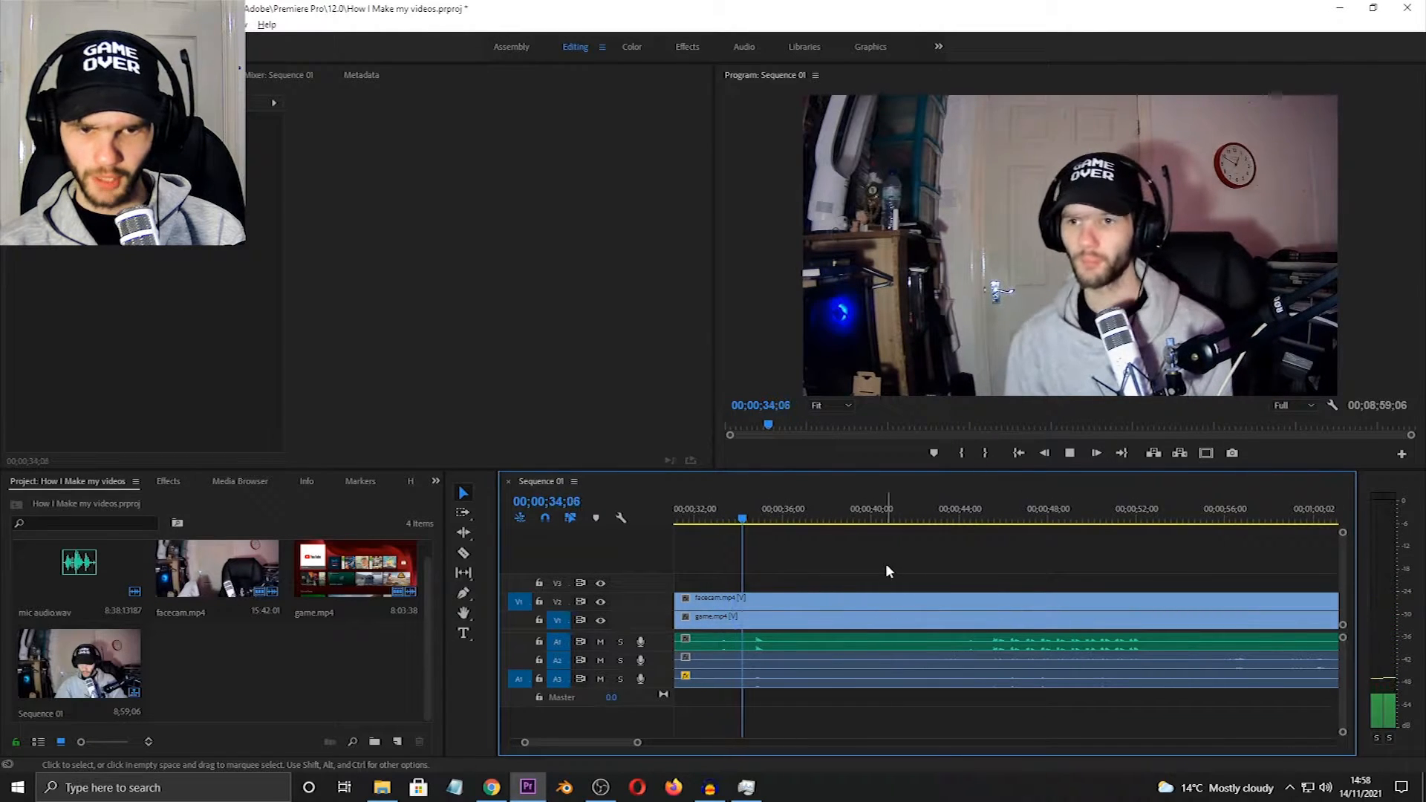
scroll(810, 589, "down", 2)
scroll(810, 584, "down", 1)
left_click_drag(774, 515, 838, 525)
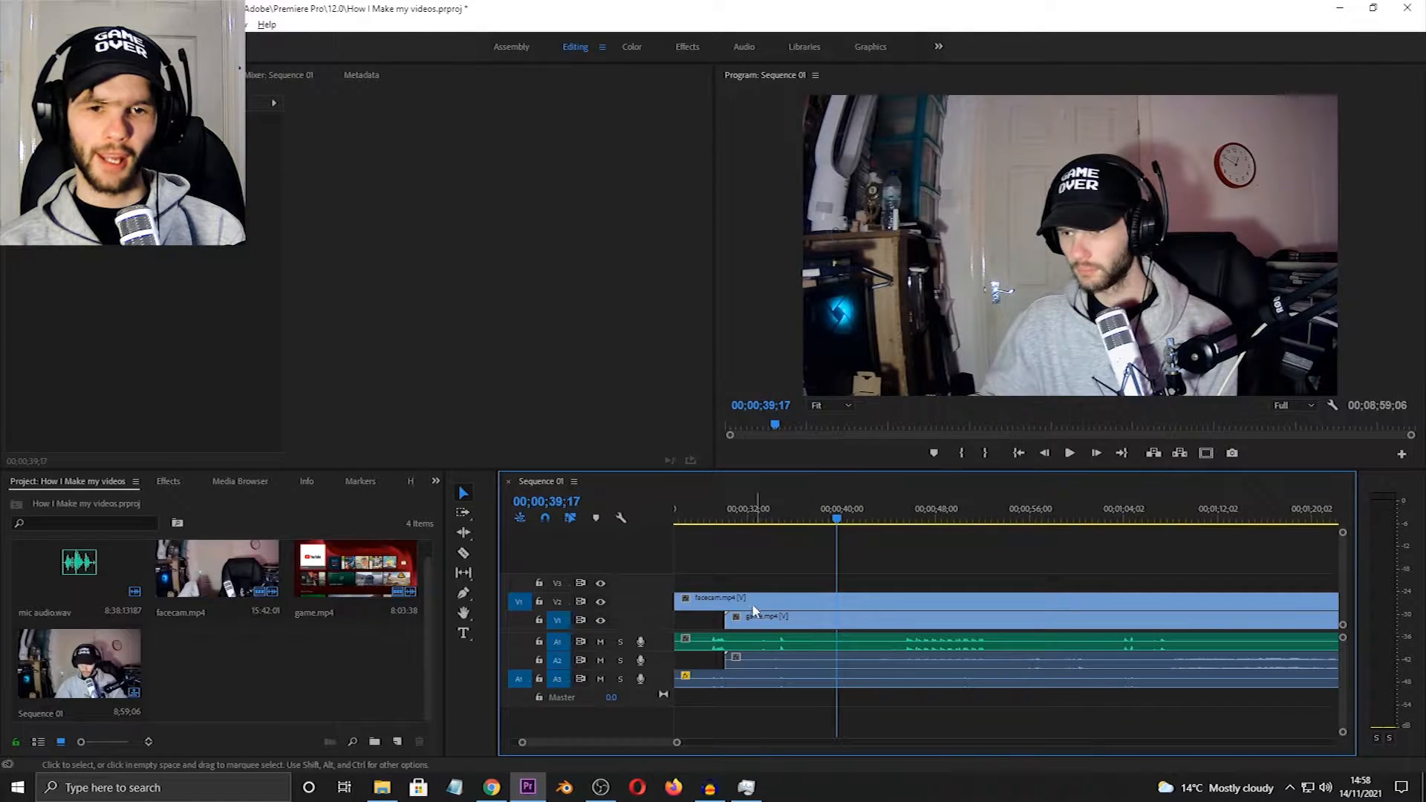
- Shift the facecam picture about a third of the frame width to the right in the preview, uncovering the gameplay beneath
left_click(869, 601)
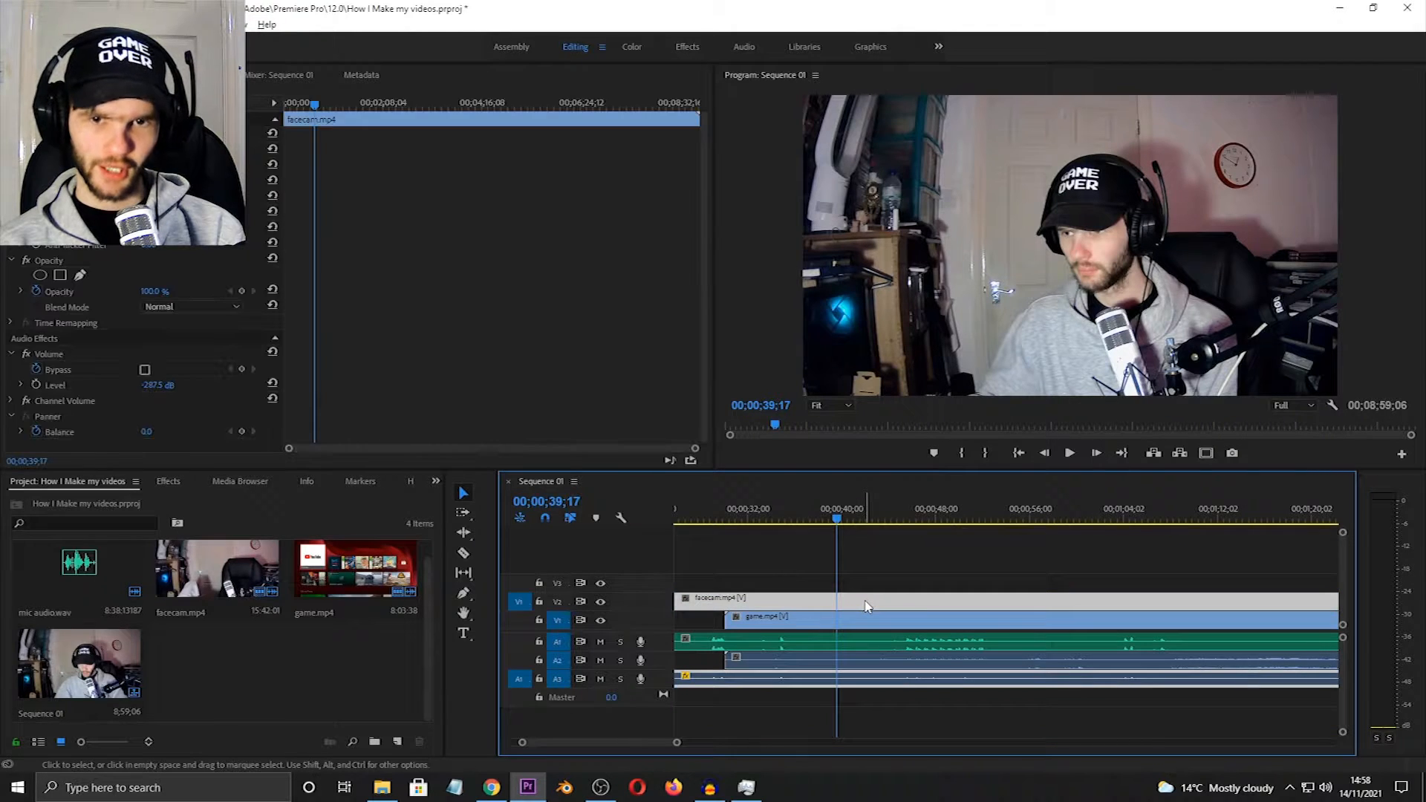
left_click(885, 550)
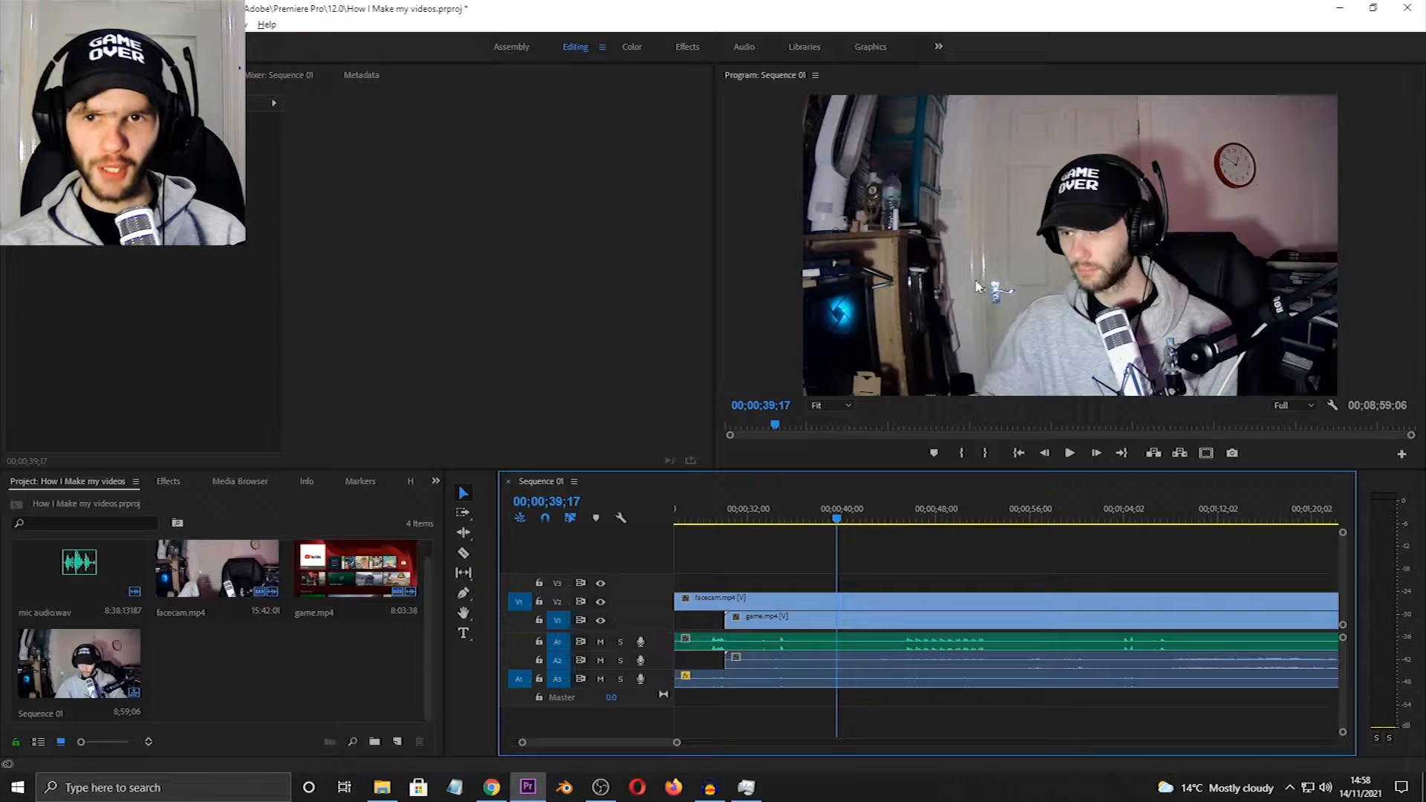
left_click(1000, 243)
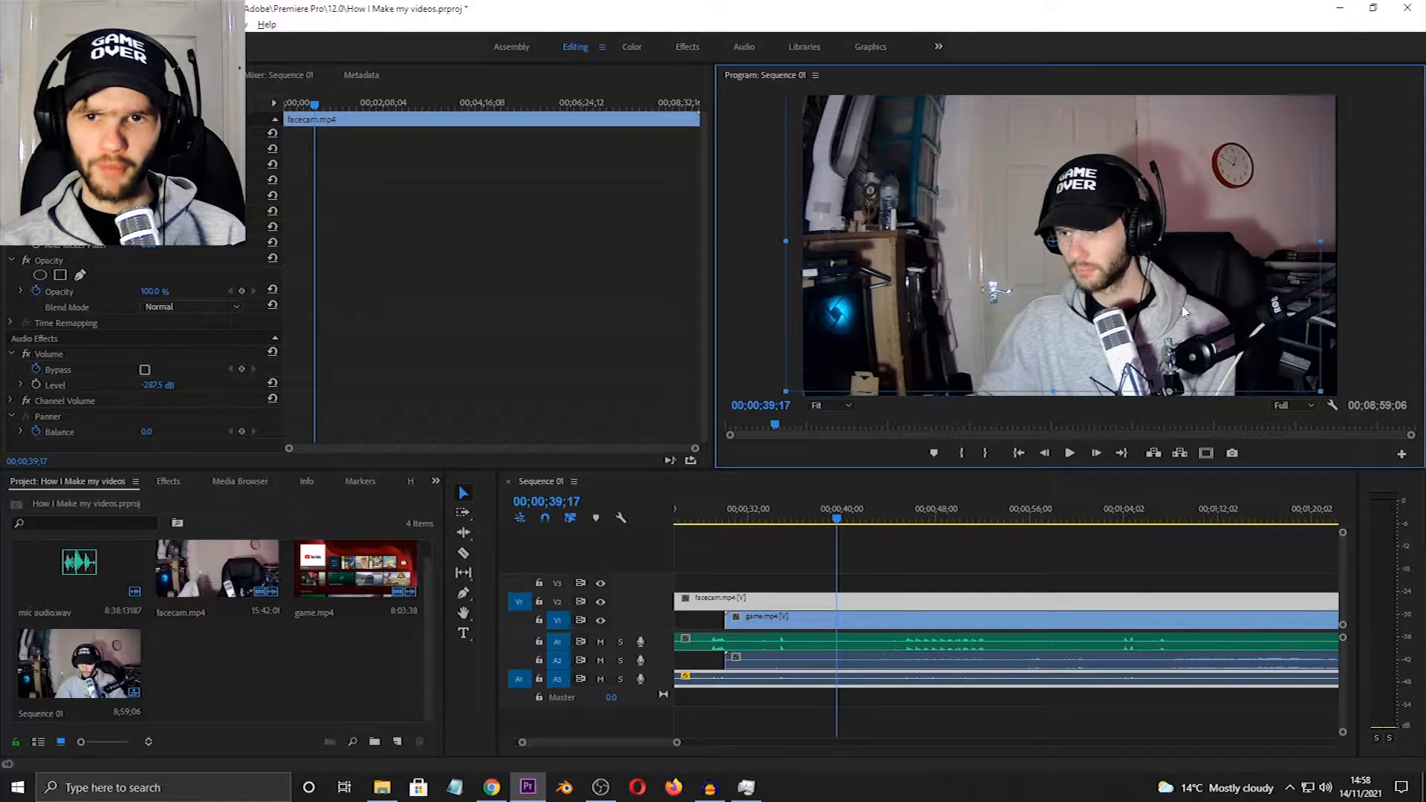
left_click_drag(1259, 336, 1230, 331)
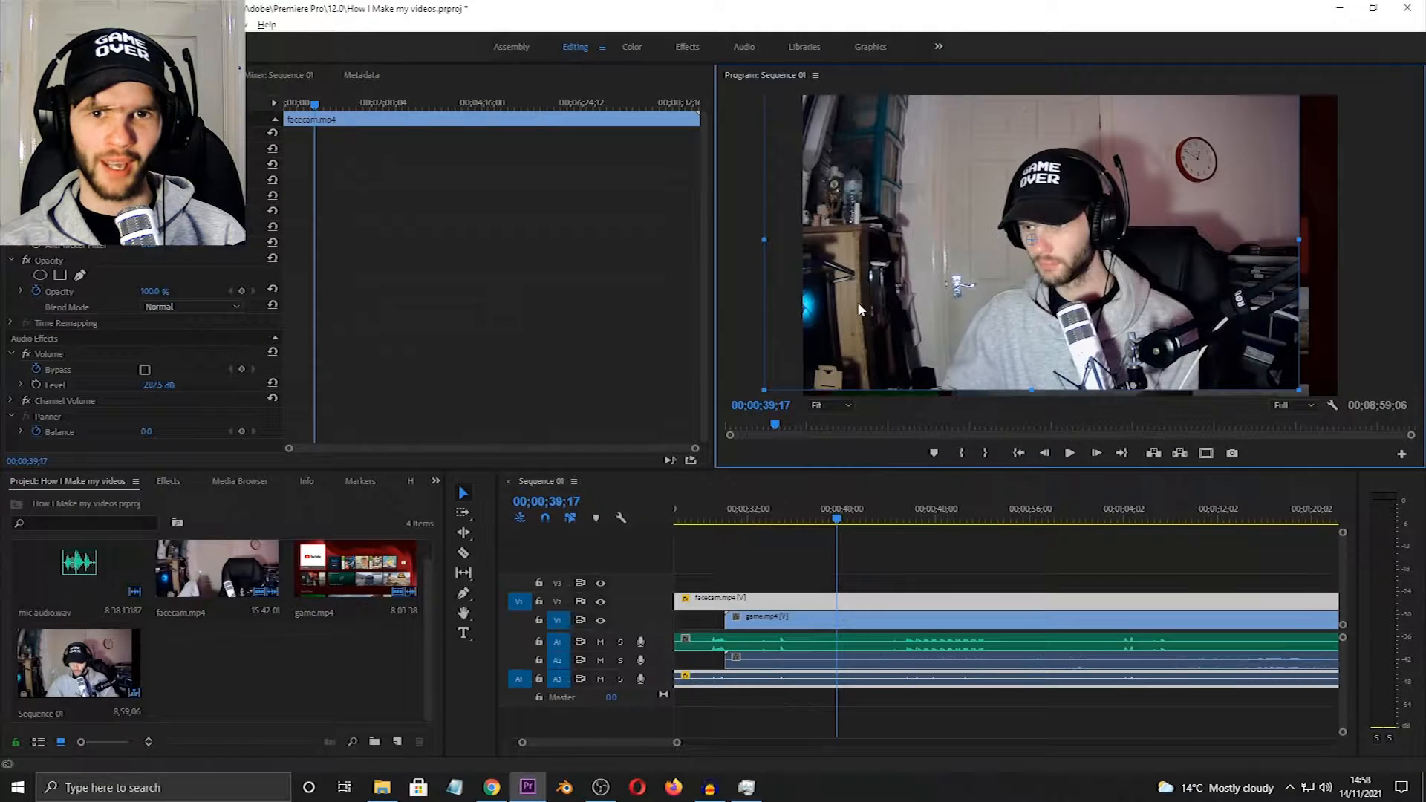
left_click_drag(857, 302, 1086, 302)
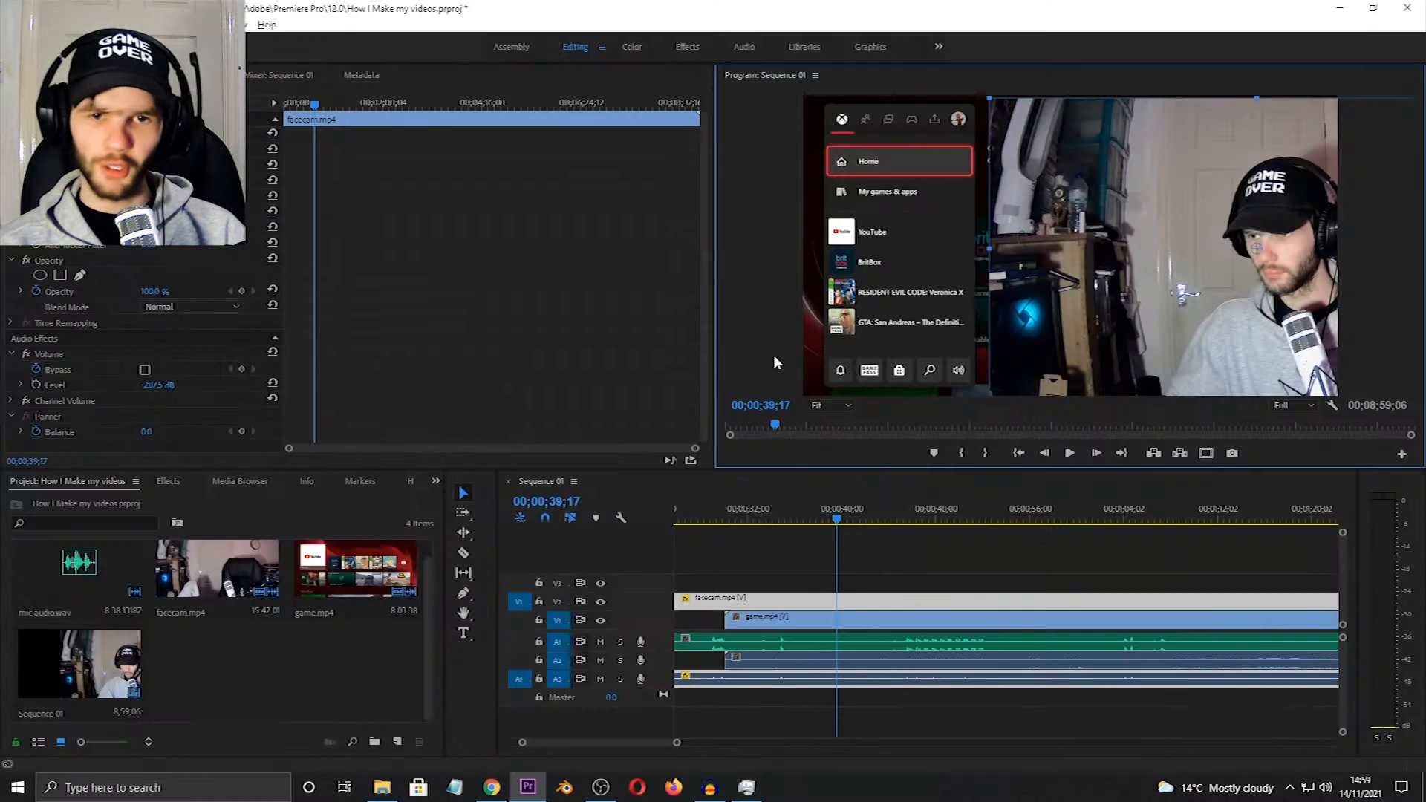
left_click(902, 546)
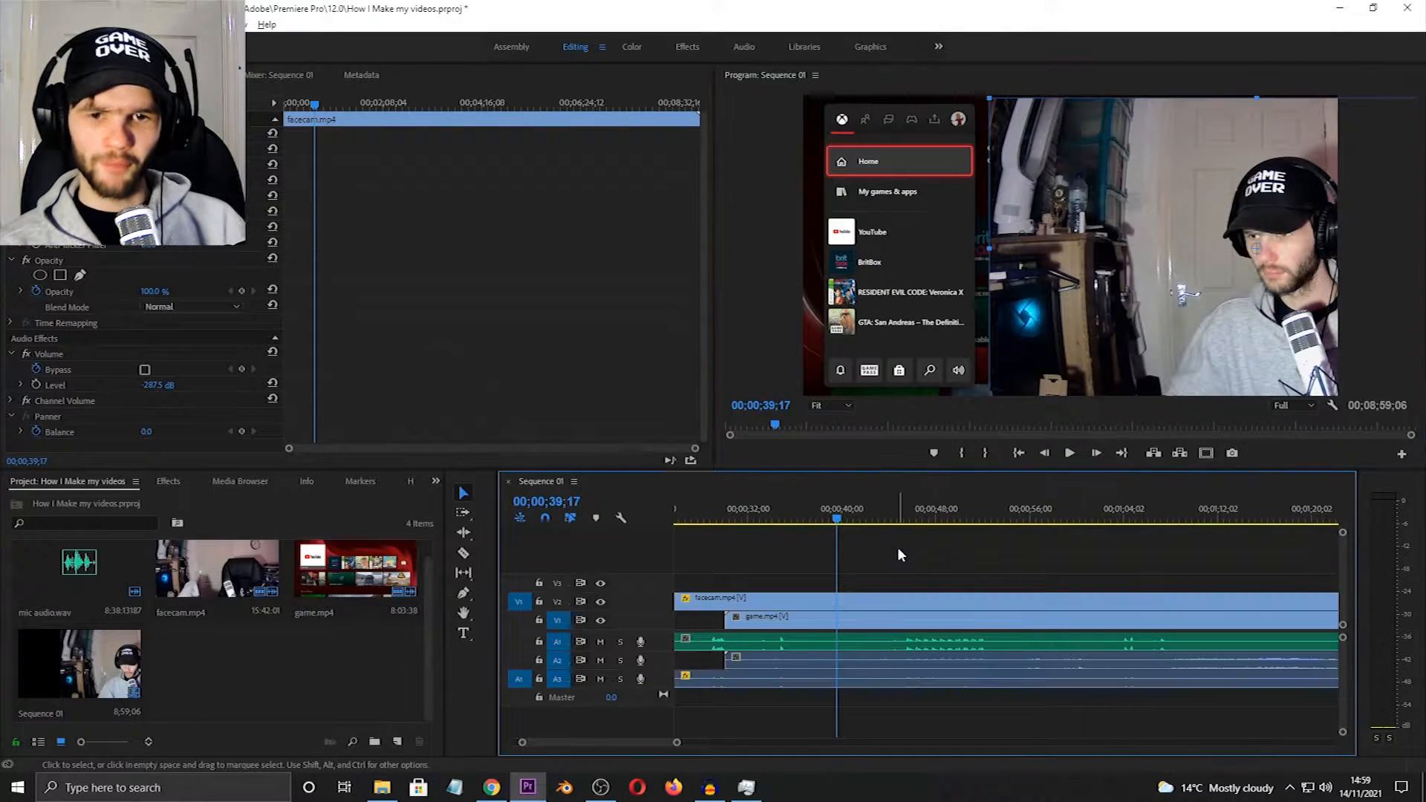
- Review the menu movements against the commentary from 00;00;44;26, and park the playhead at 00;00;45;21 for a closer look
left_click_drag(844, 520, 897, 518)
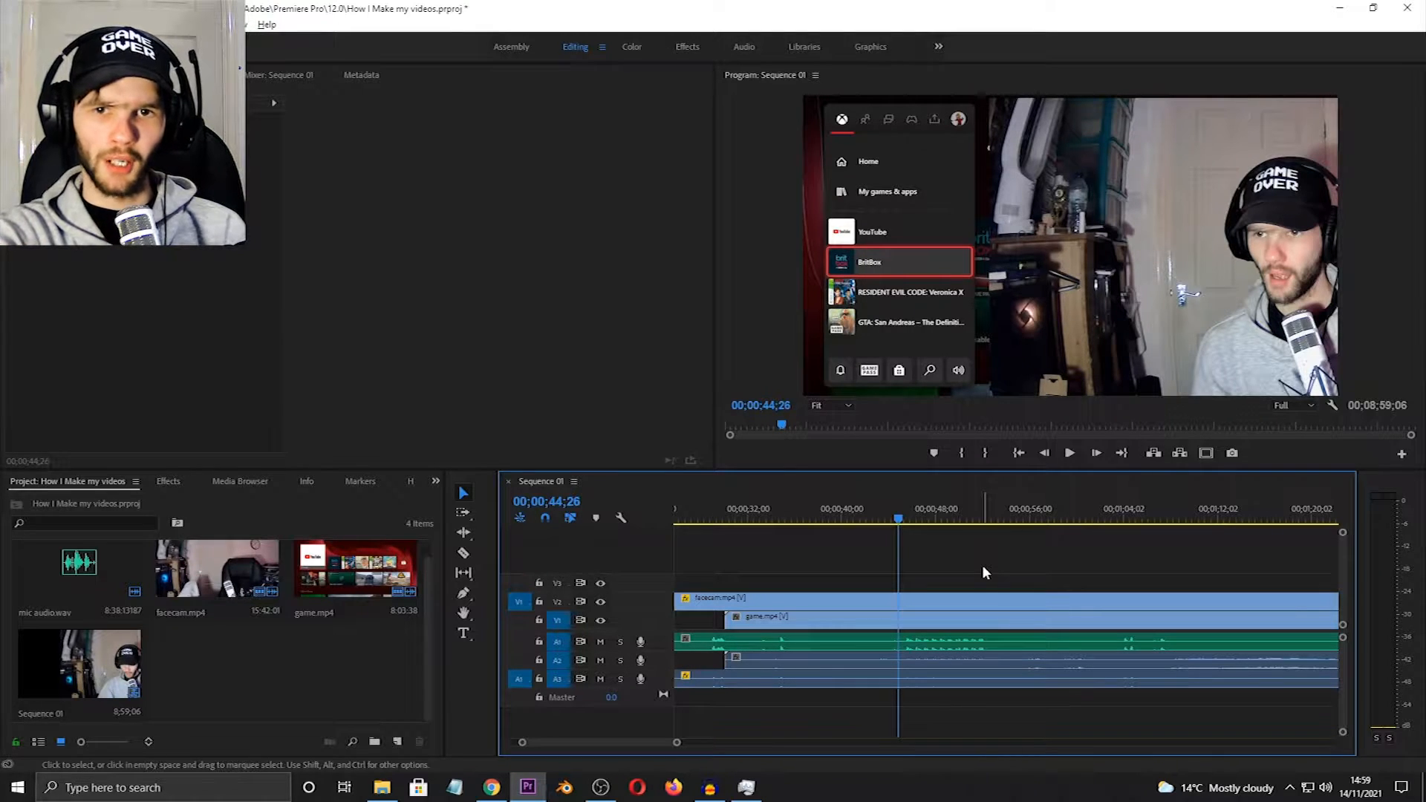
key("space")
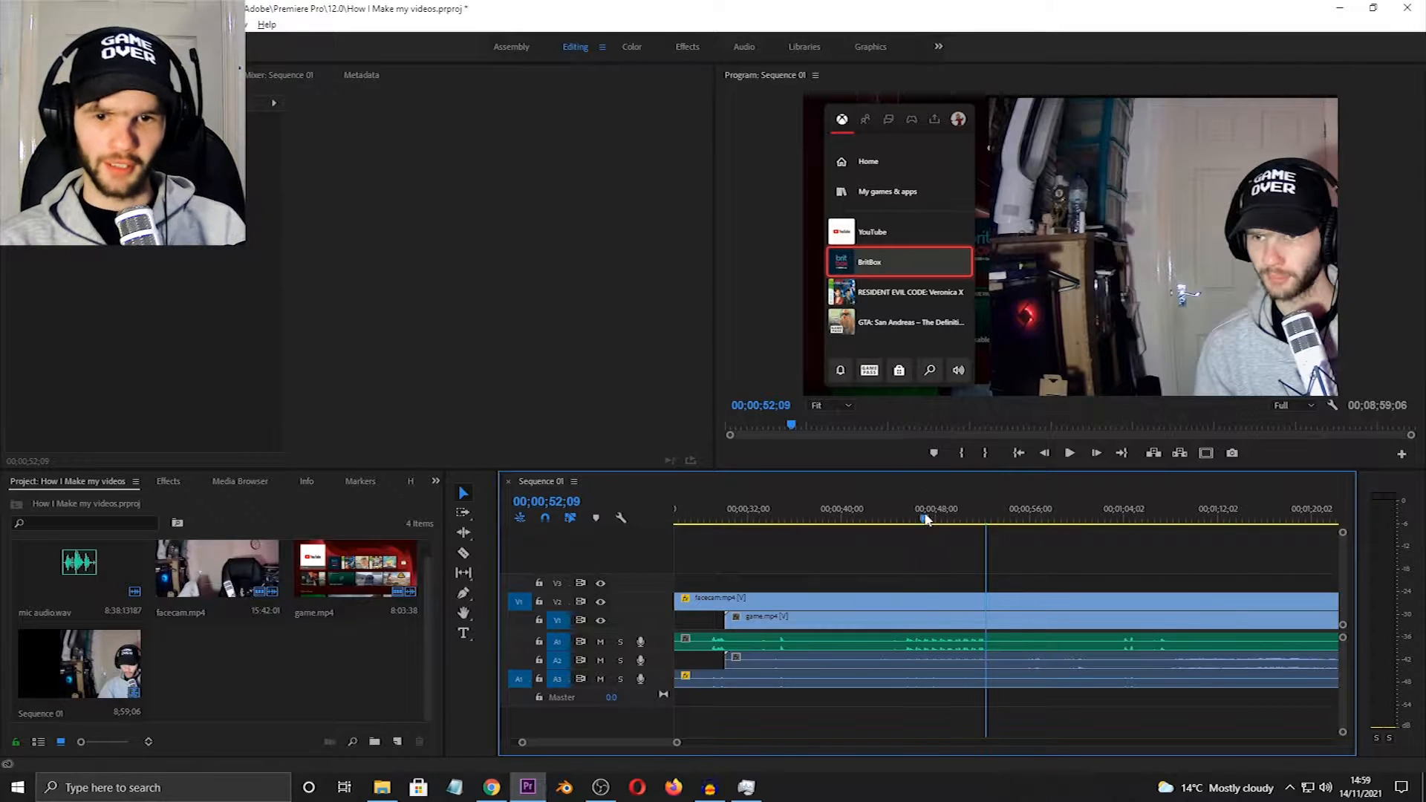
left_click_drag(925, 518, 856, 528)
scroll(927, 558, "up", 4)
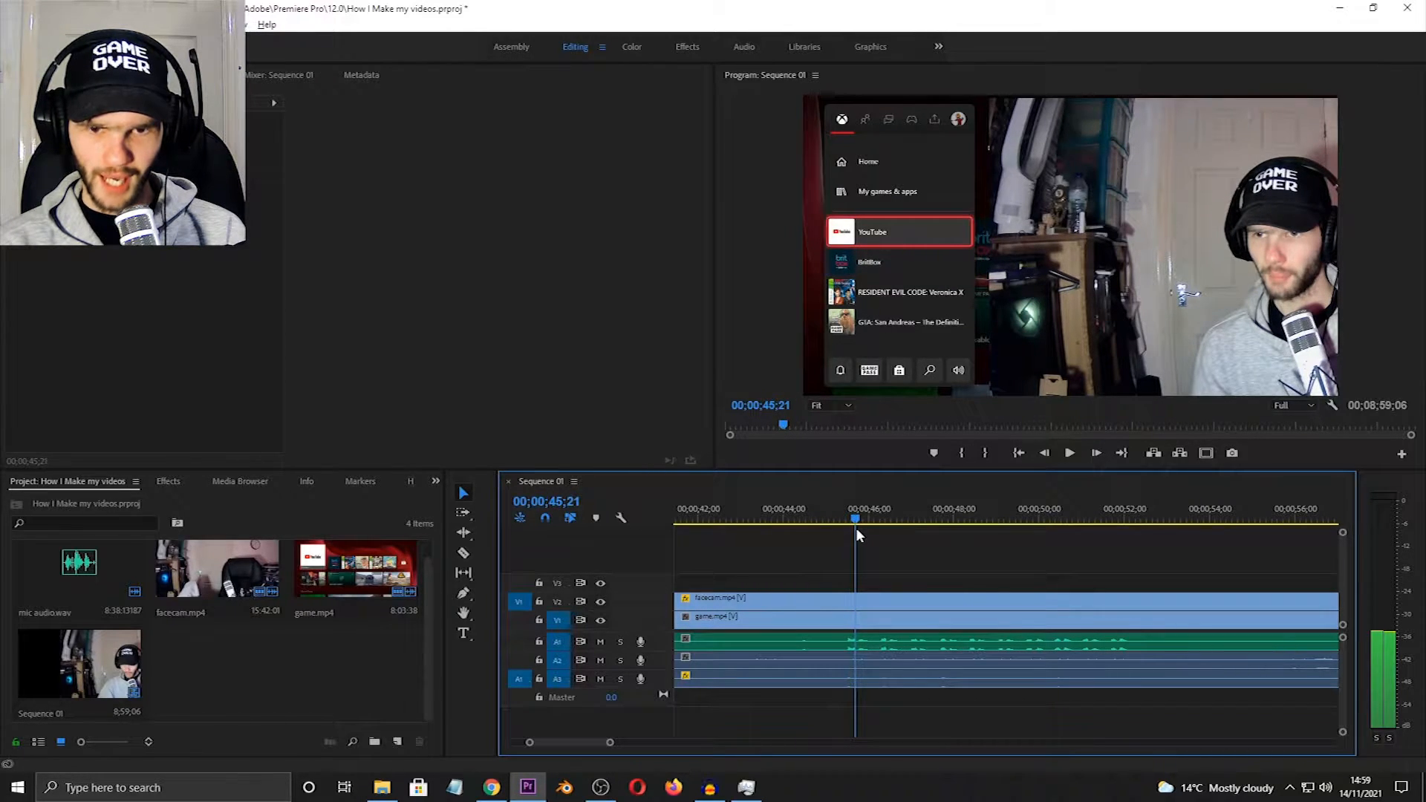
scroll(851, 594, "up", 3)
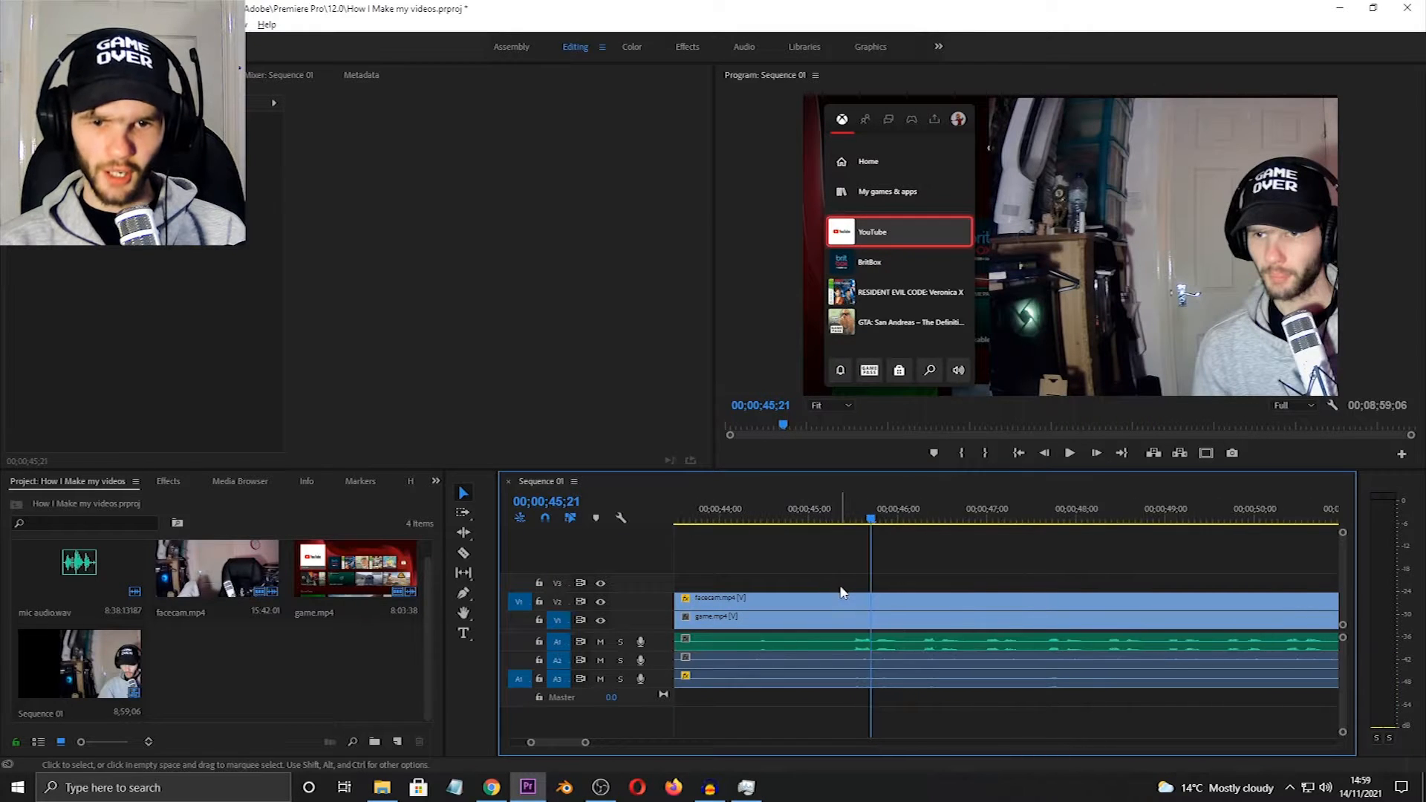
- Replay the sequence from just before 00;00;44;19 to check the gameplay alignment, and stop at 00;00;48;07
left_click_drag(852, 626, 854, 624)
left_click_drag(891, 520, 932, 518)
left_click(957, 558)
scroll(957, 557, "down", 6)
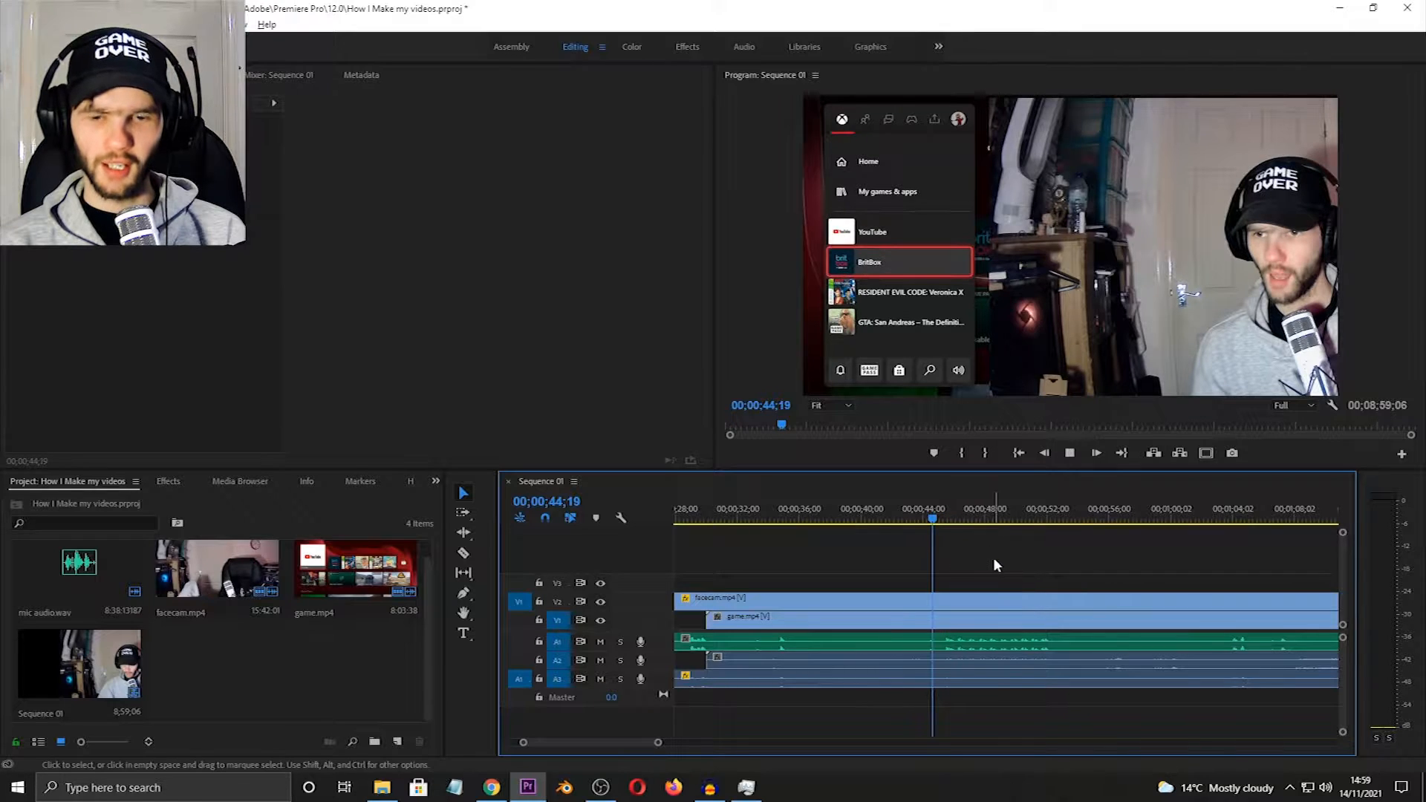
key("space")
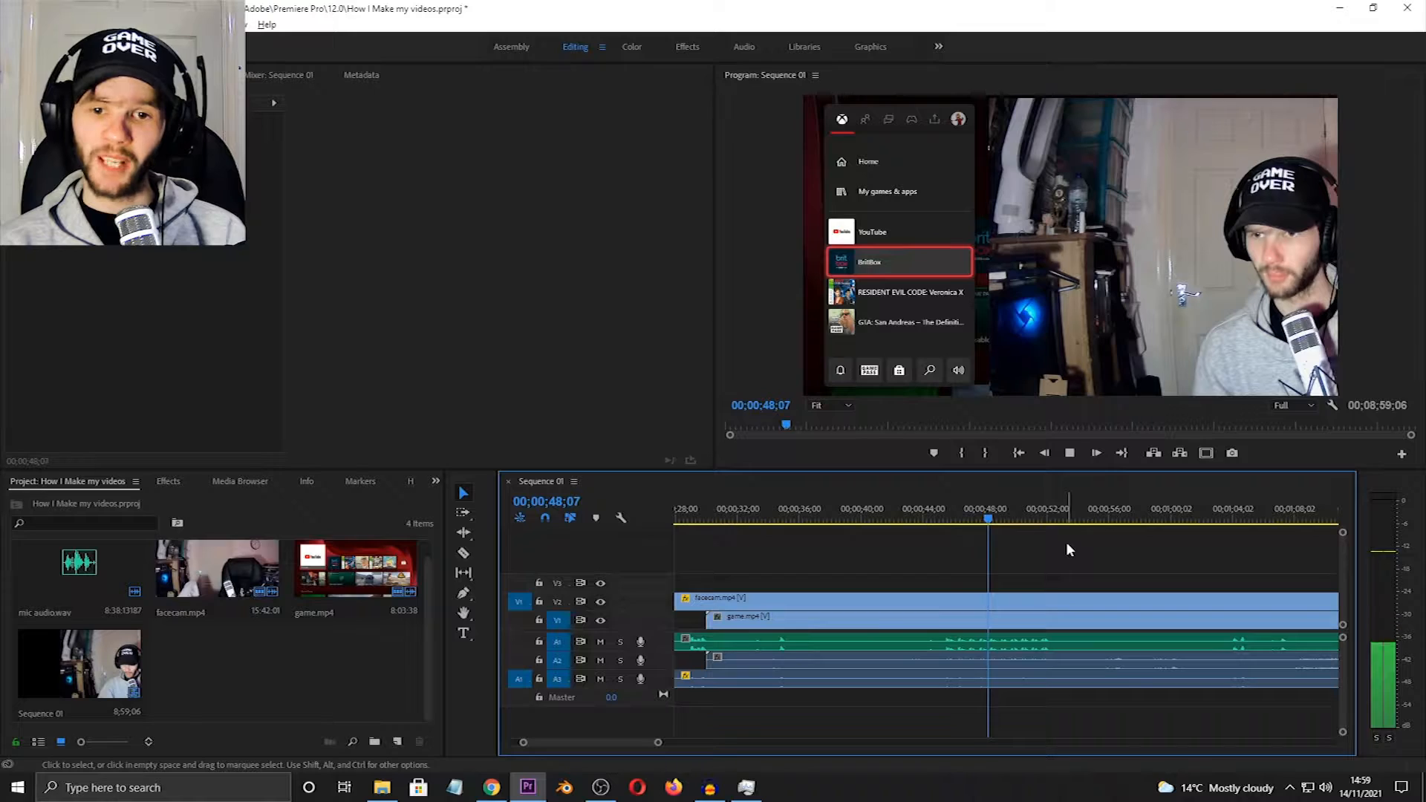
- Locate the loud start of the commentary in the microphone waveform and park the playhead at 00;02;12;03
scroll(852, 598, "down", 5)
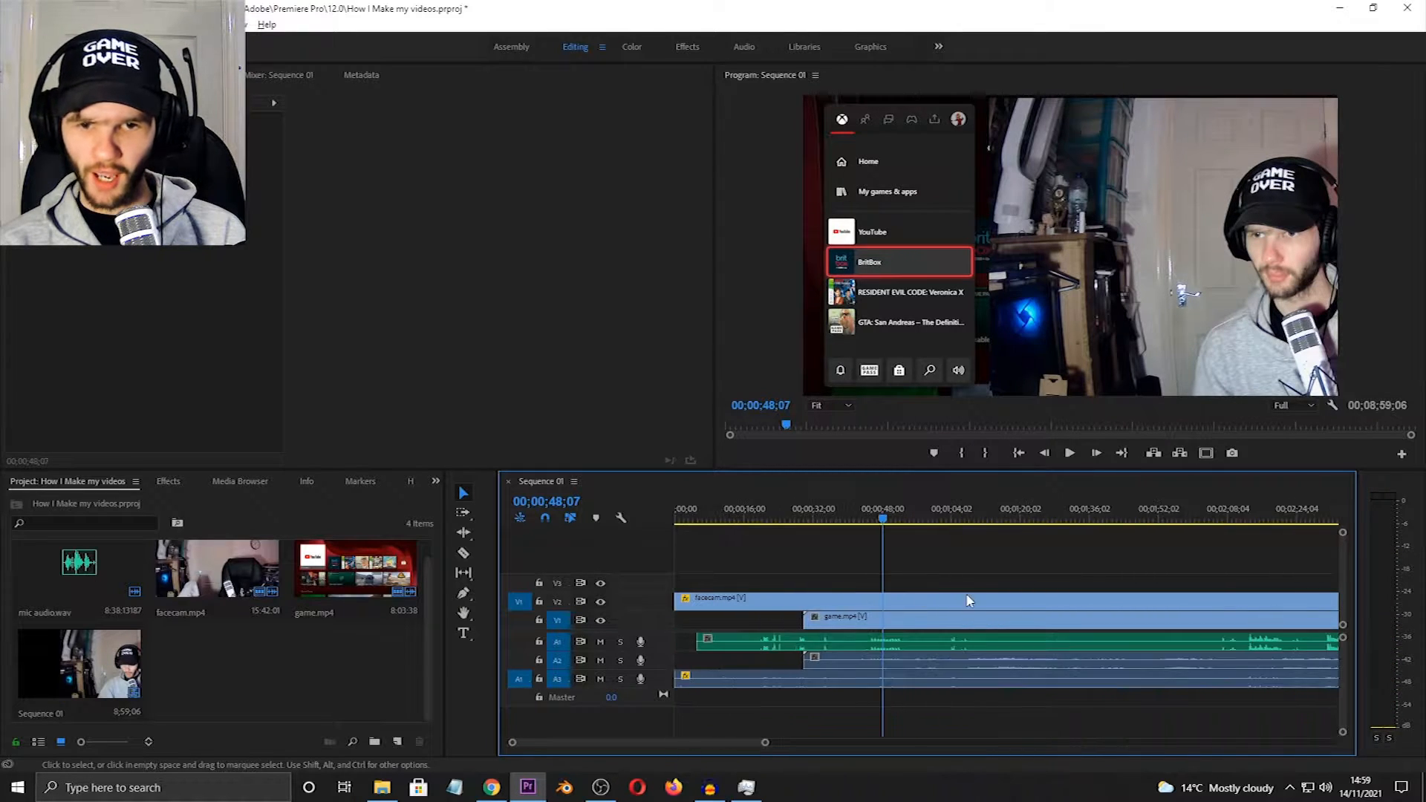
scroll(970, 599, "up", 2)
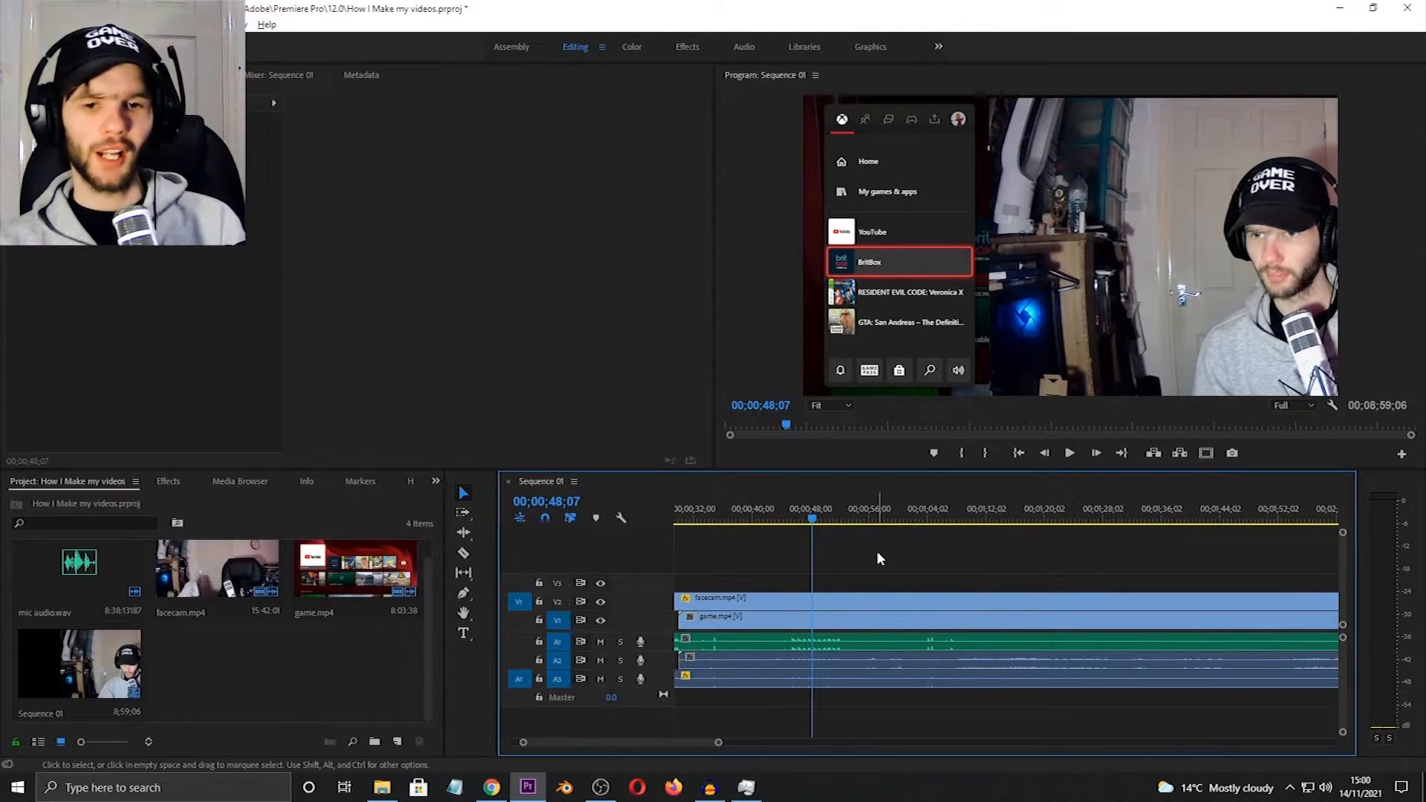
scroll(830, 600, "down", 3)
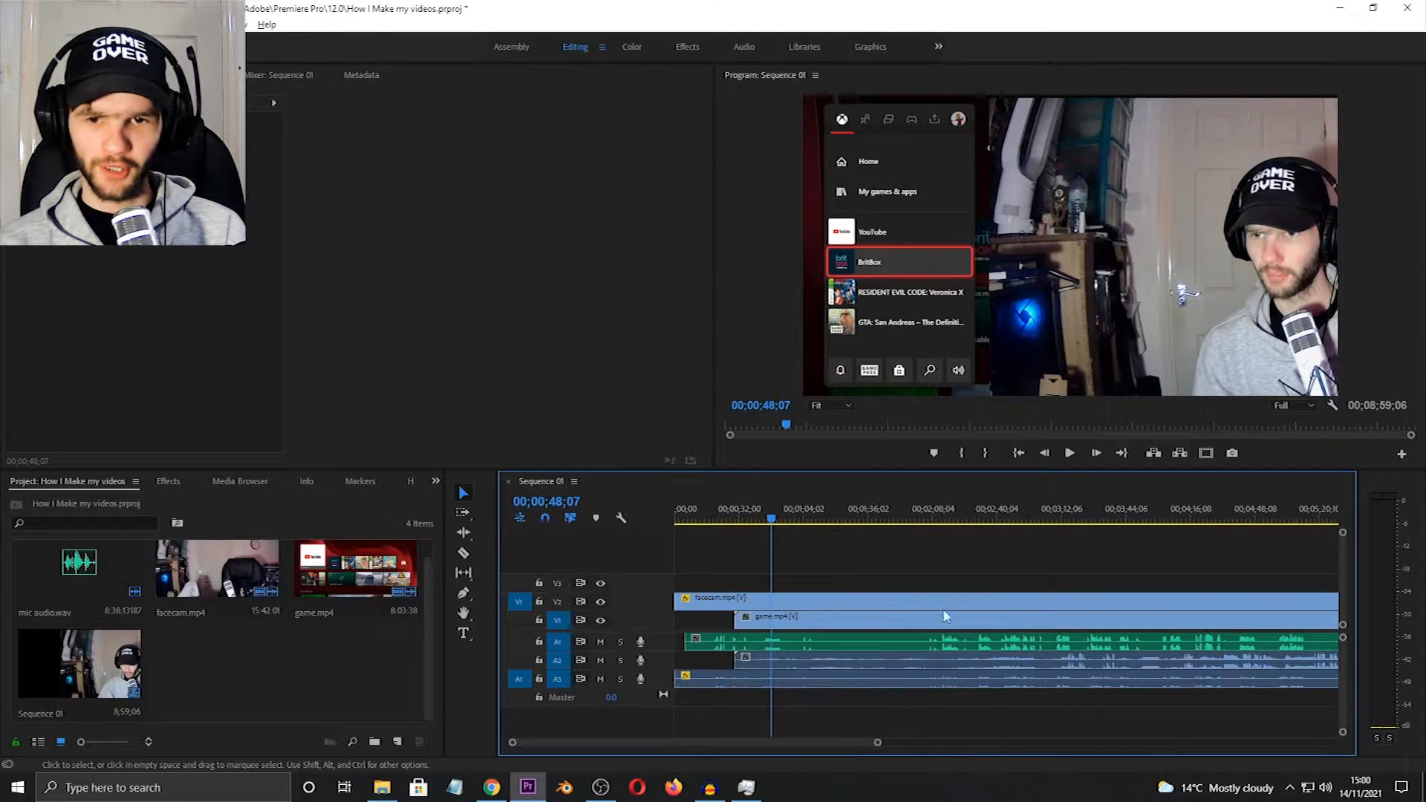
scroll(963, 616, "up", 1)
scroll(963, 616, "up", 2)
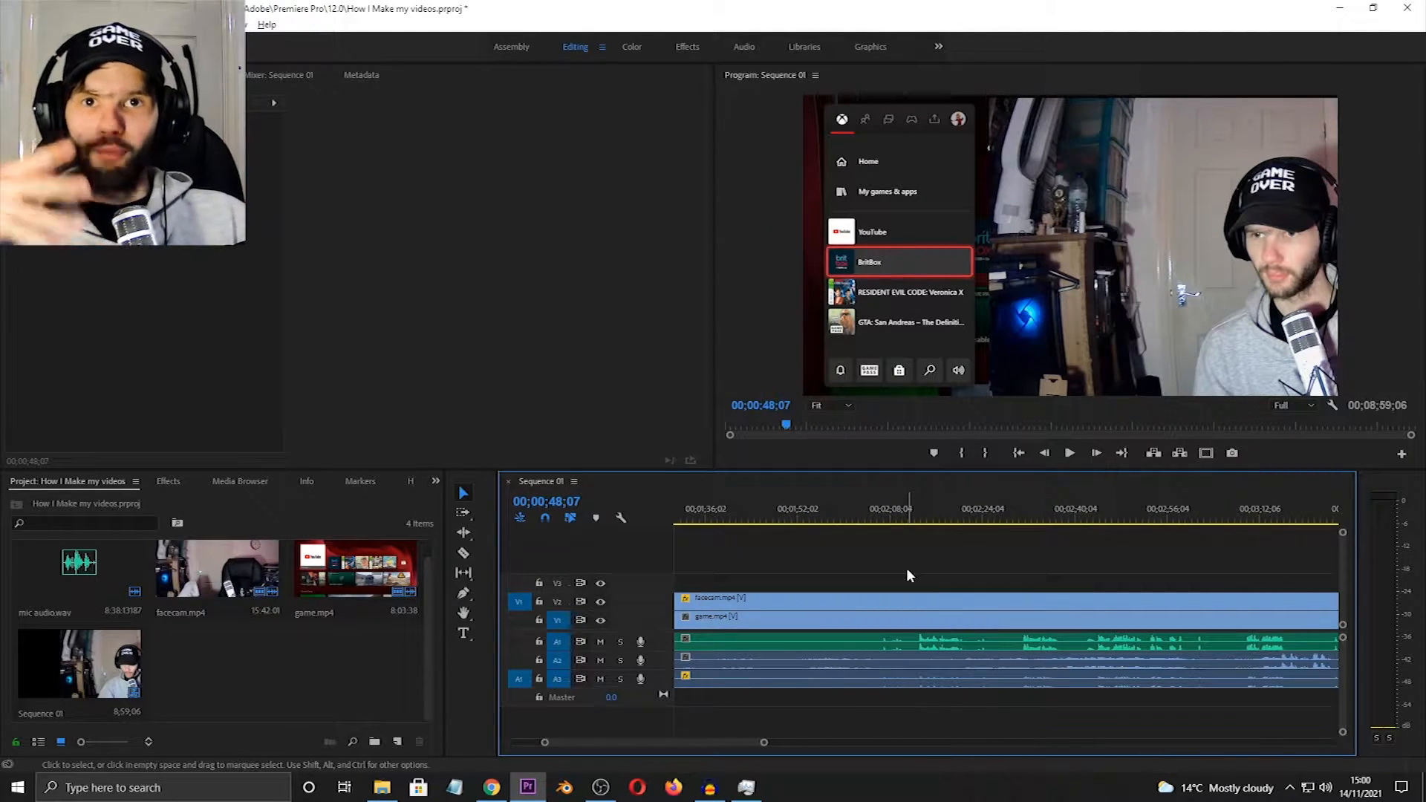
left_click(912, 519)
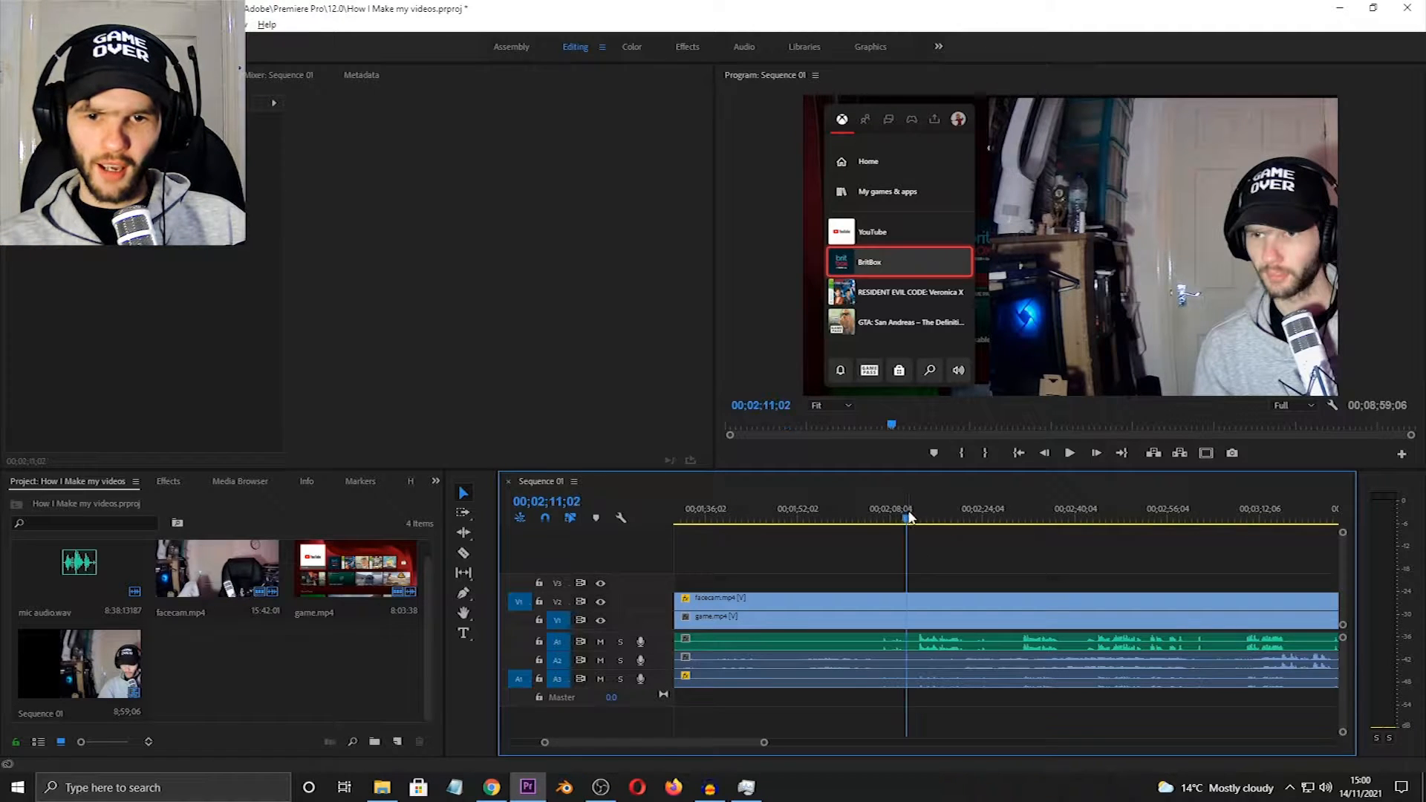
left_click_drag(914, 519, 915, 520)
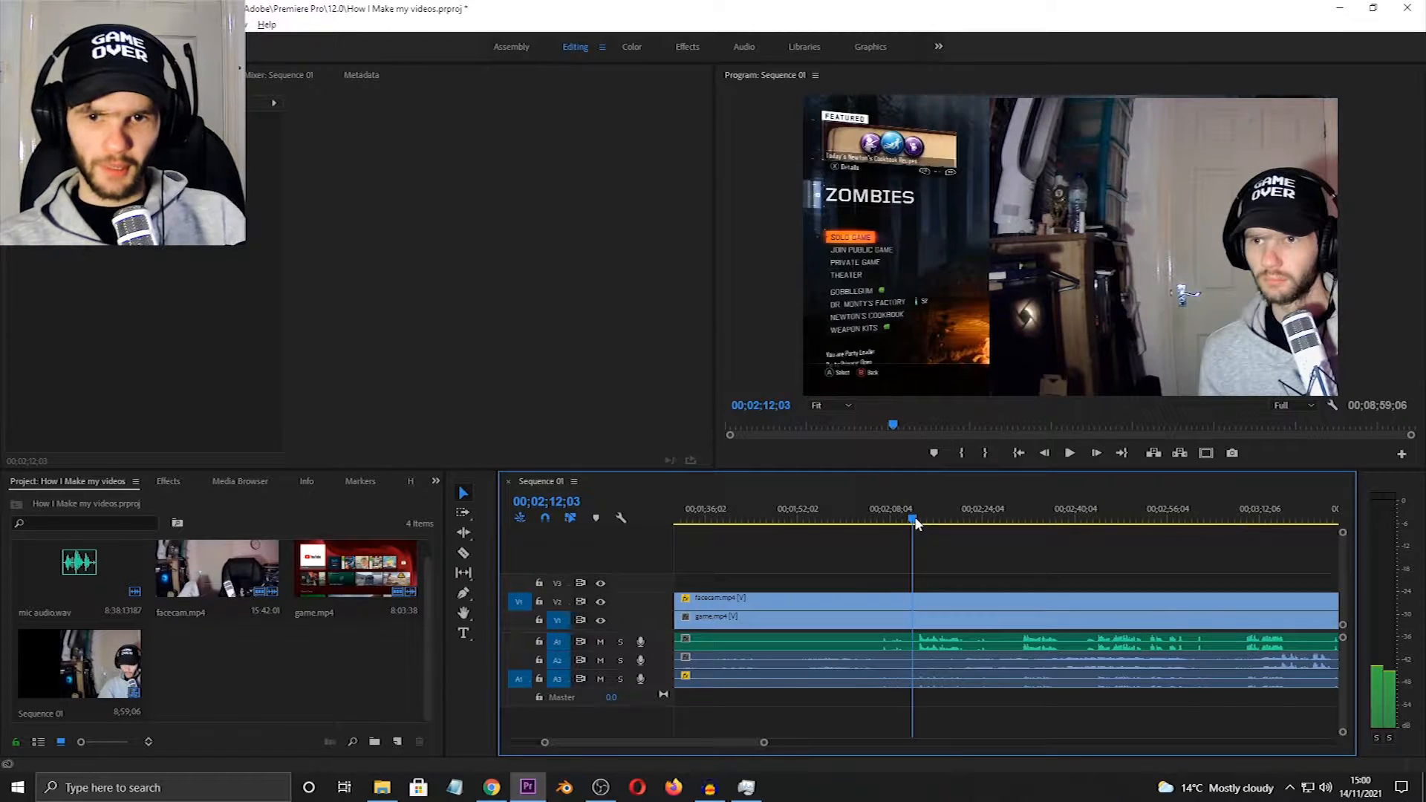
- Return the facecam picture to its original full-frame position over the gameplay, and deselect the clip
left_click(938, 605)
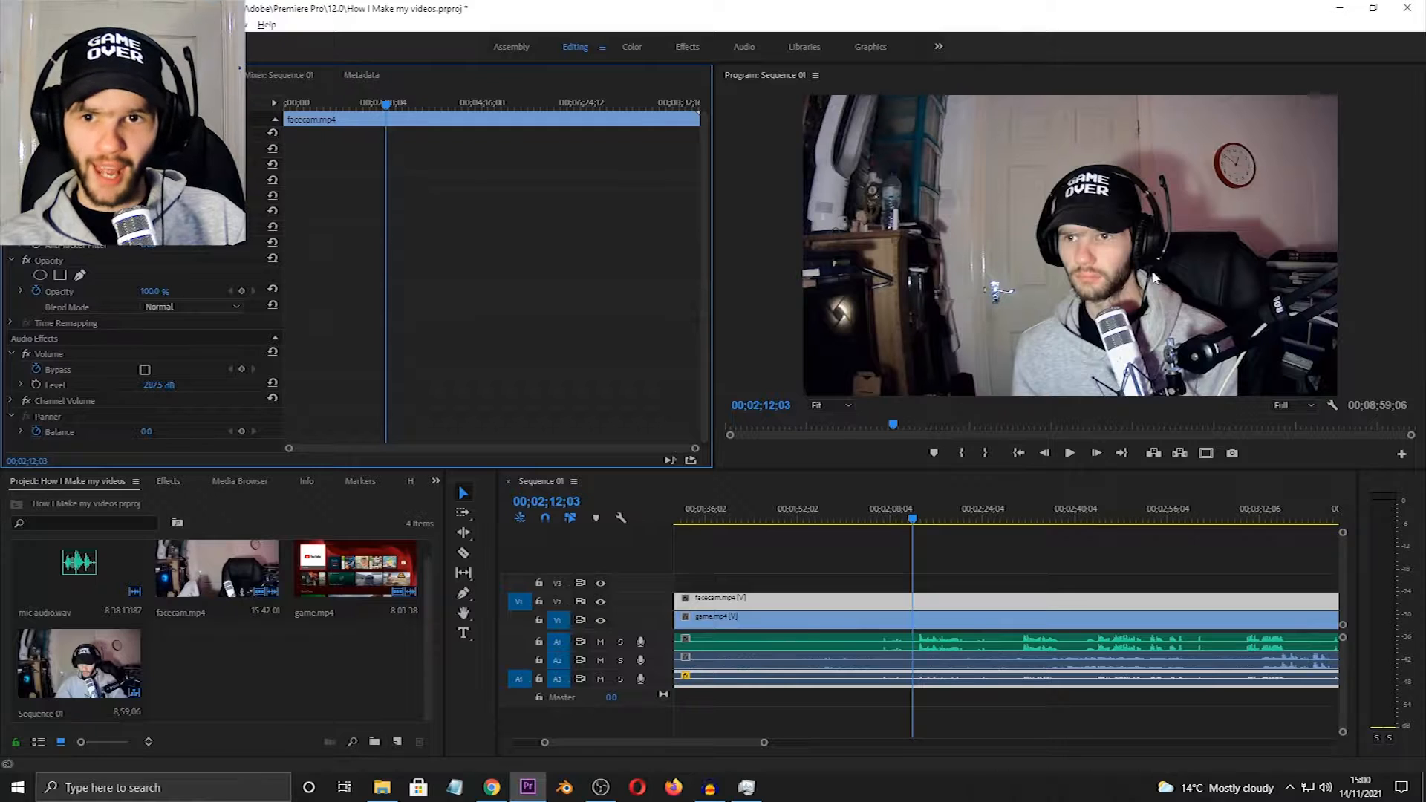
left_click(961, 568)
- Play up to the opening words of the intro and set the playhead frame by frame at 00;02;13;08
key("space")
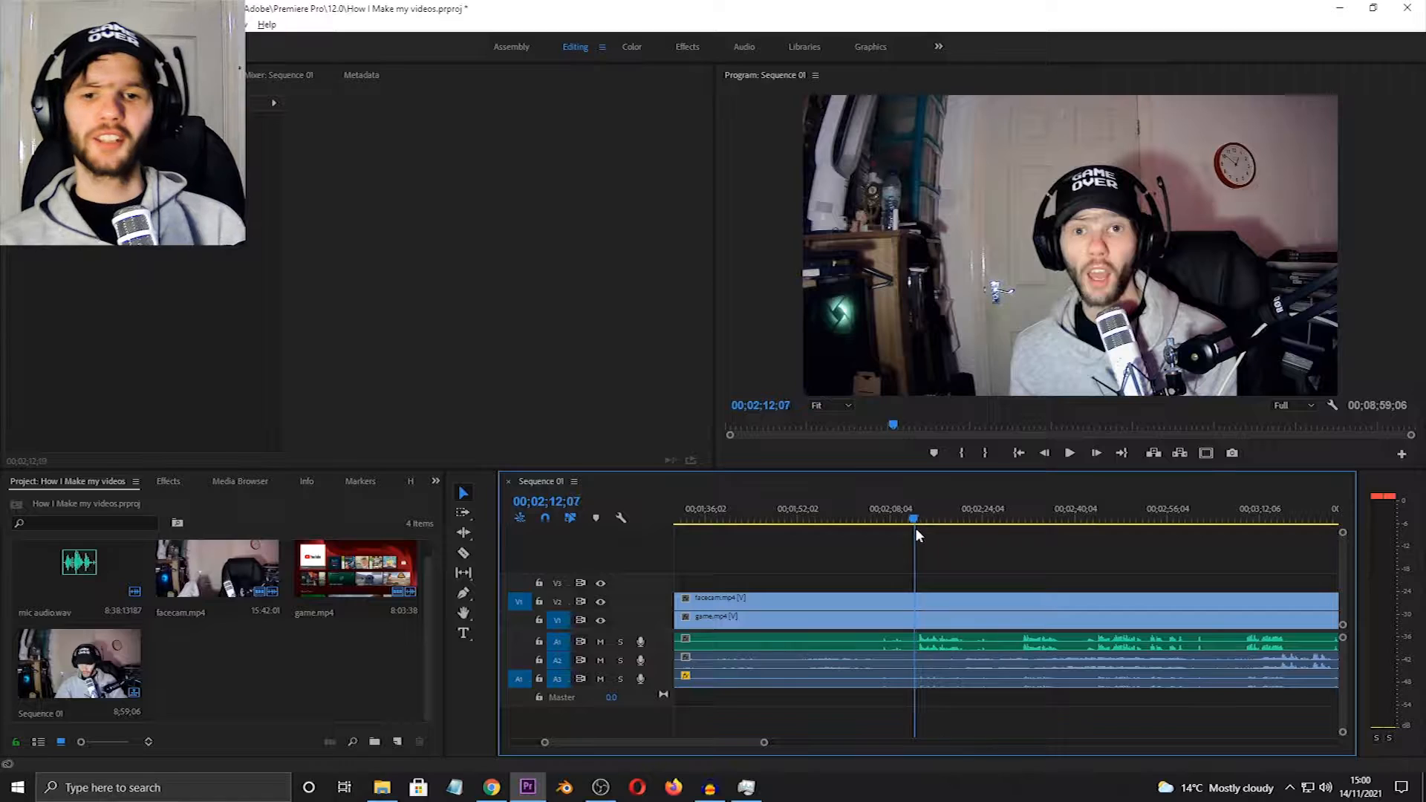
left_click_drag(915, 527, 916, 531)
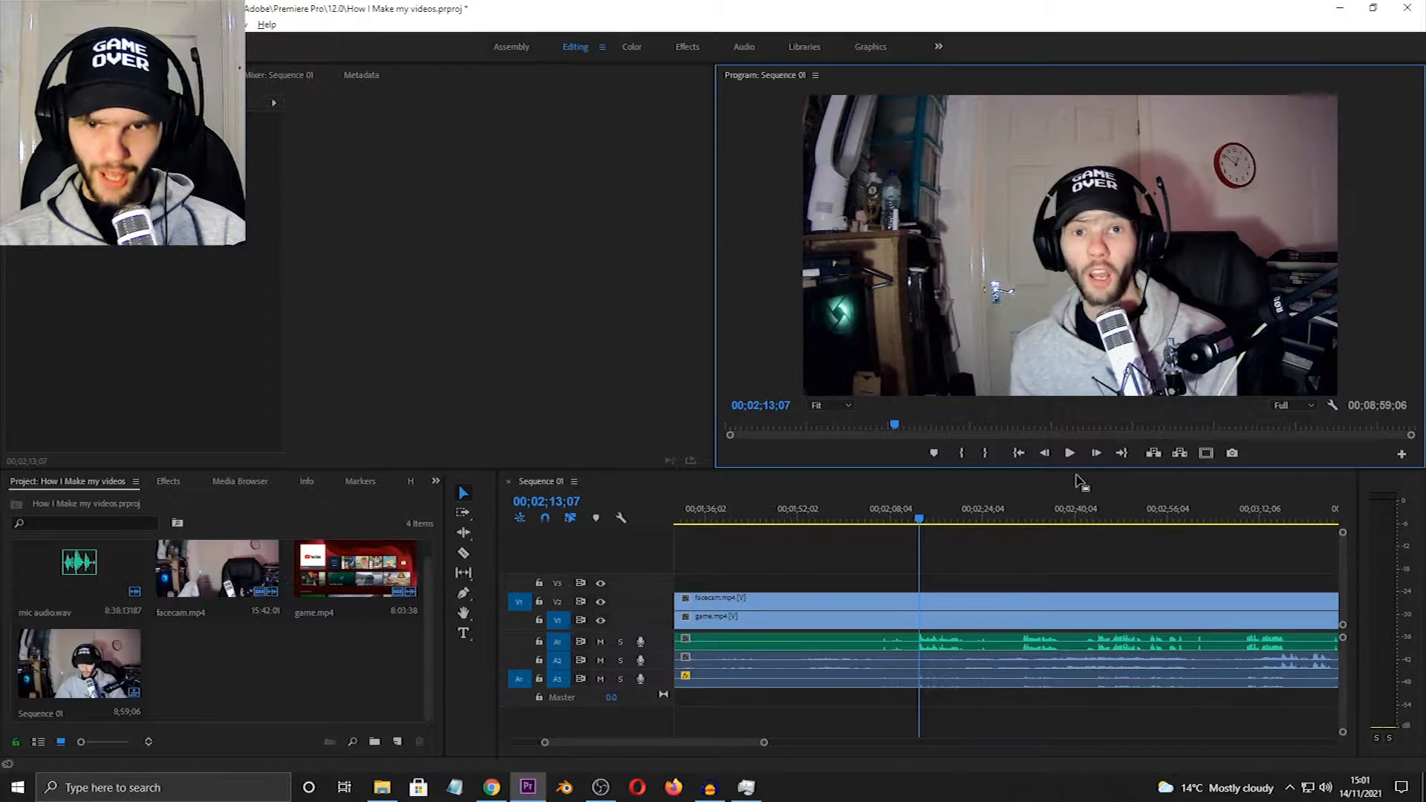
left_click(1096, 454)
left_click(1095, 454)
left_click(1046, 454)
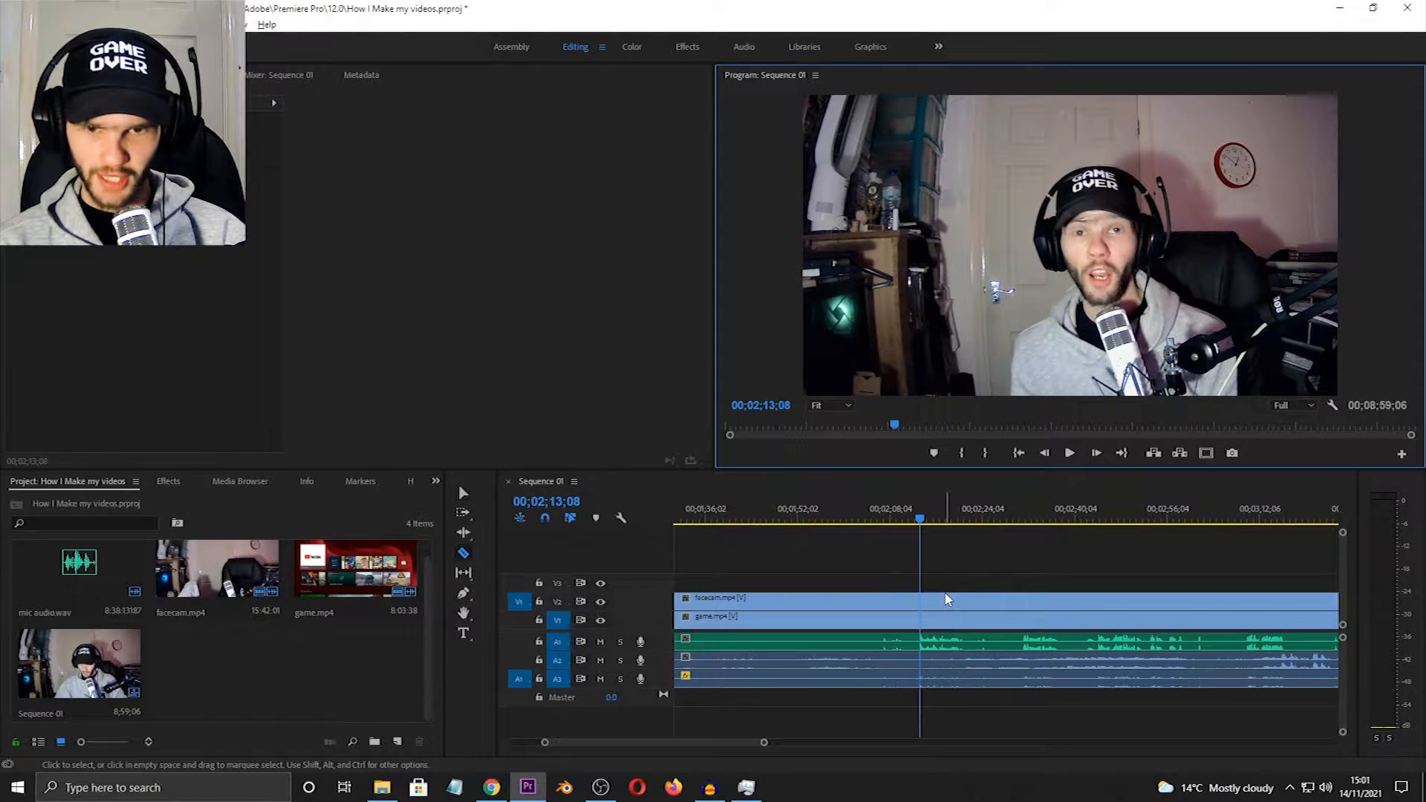
- Split the facecam, gameplay and microphone clips at 00;02;13;08 with the Razor tool
left_click(464, 555)
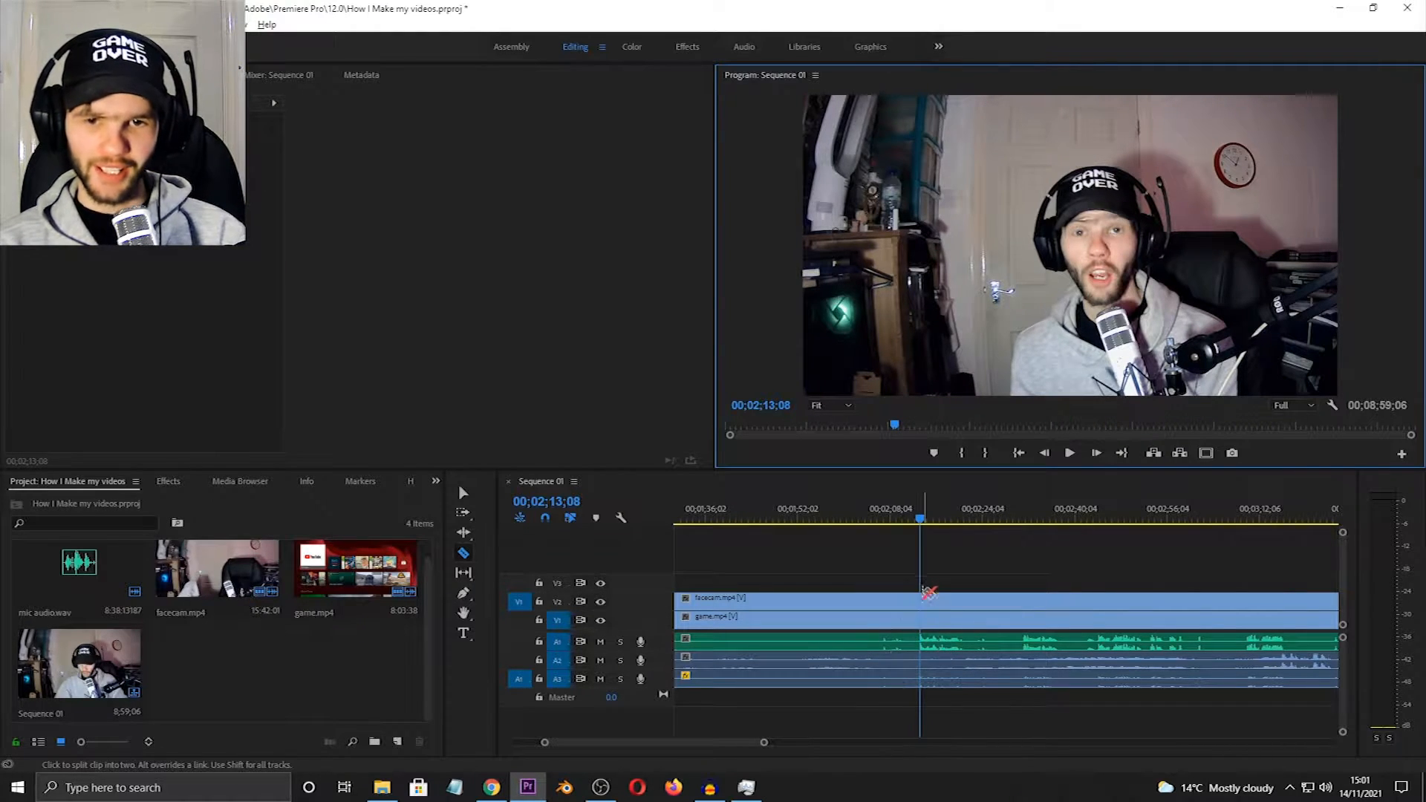
left_click(925, 603)
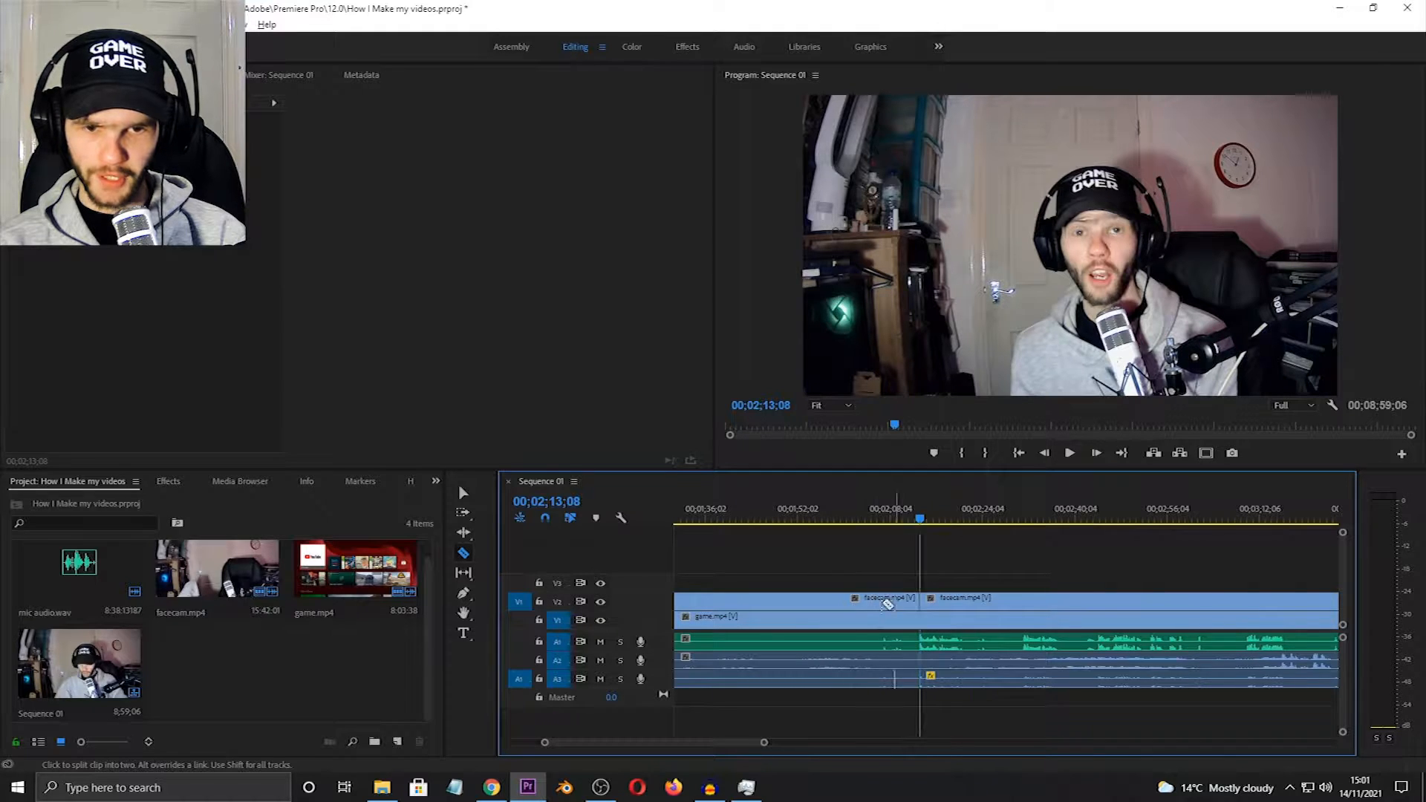
left_click(924, 618)
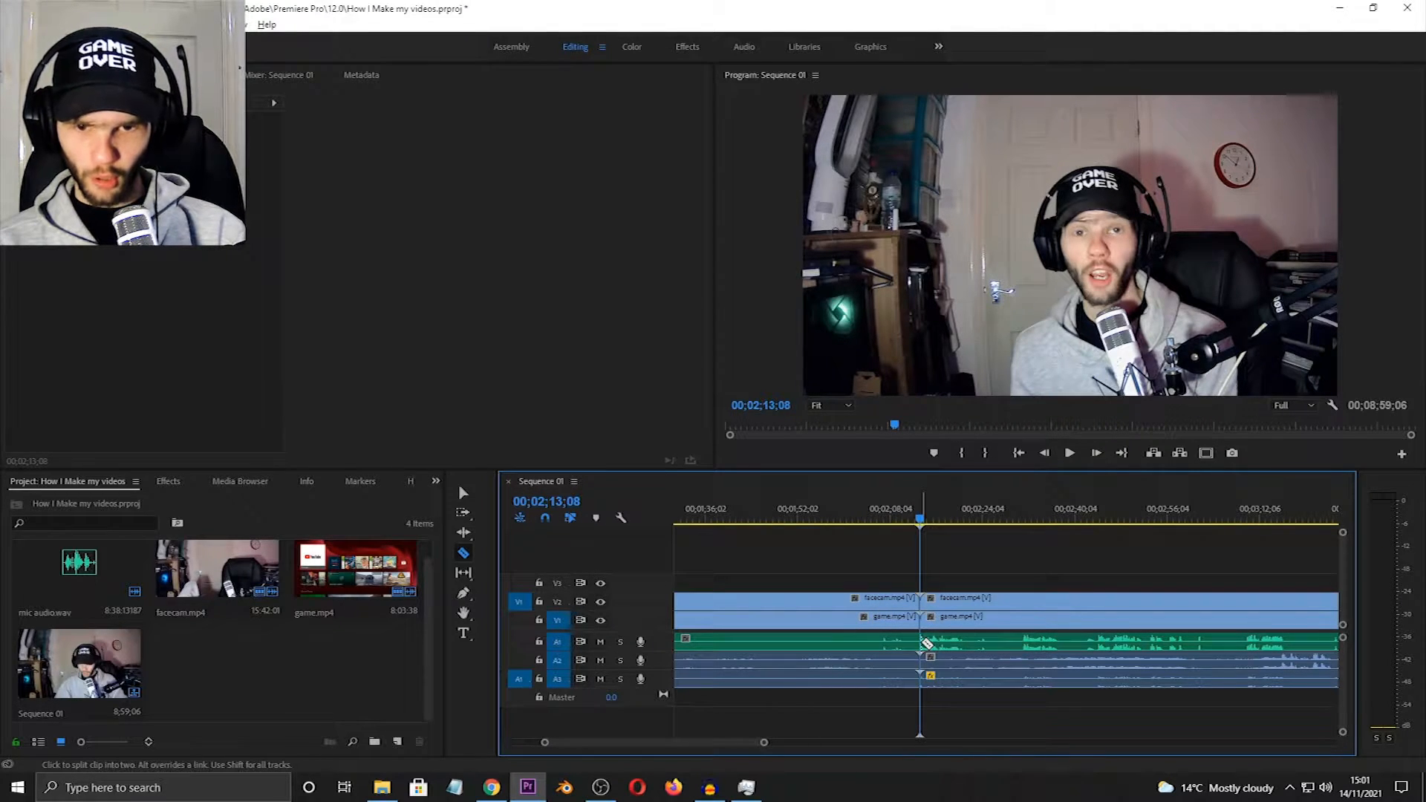
- Delete all the facecam, gameplay and microphone segments before the cut at 00;02;13;08
left_click_drag(920, 517, 866, 517)
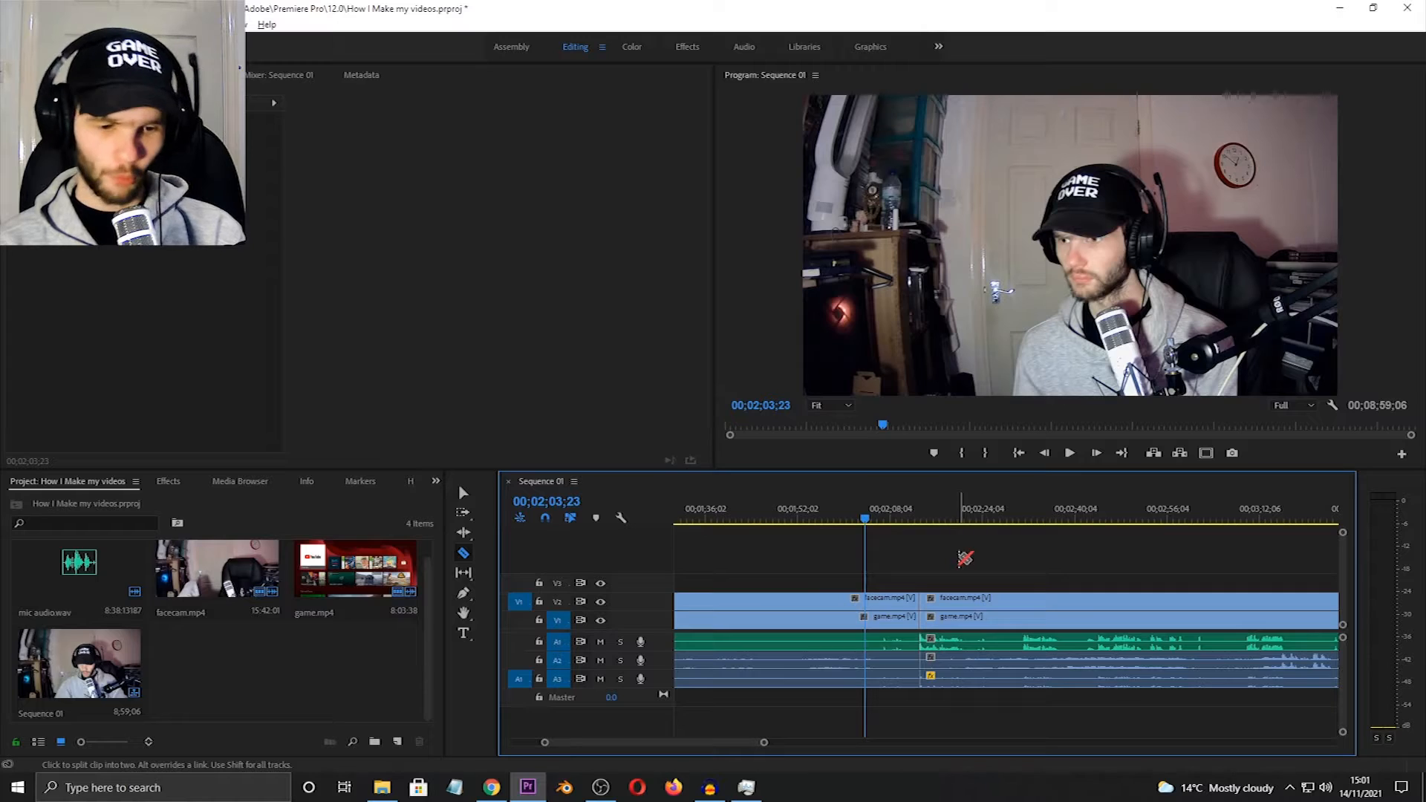
key("v")
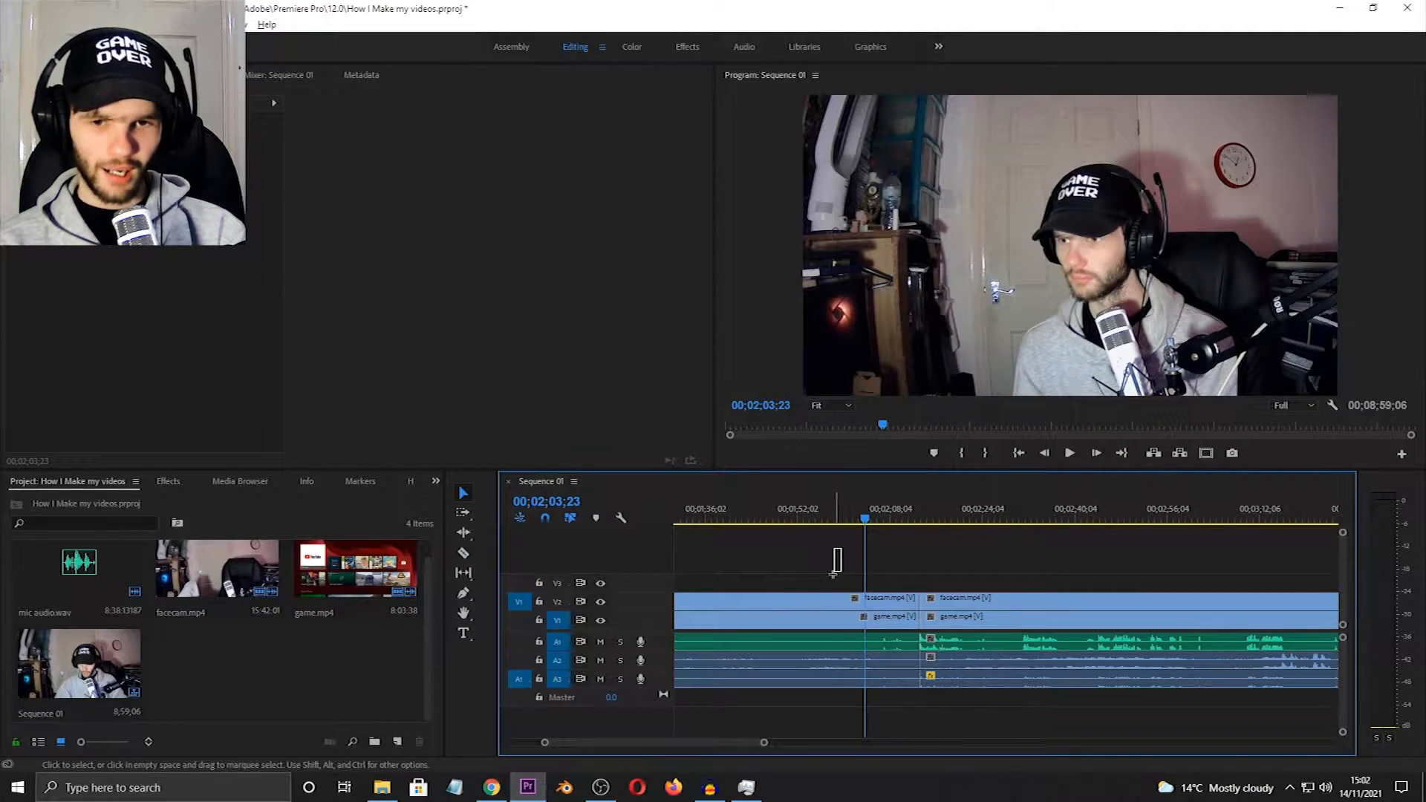
left_click_drag(833, 574, 802, 657)
key("Delete")
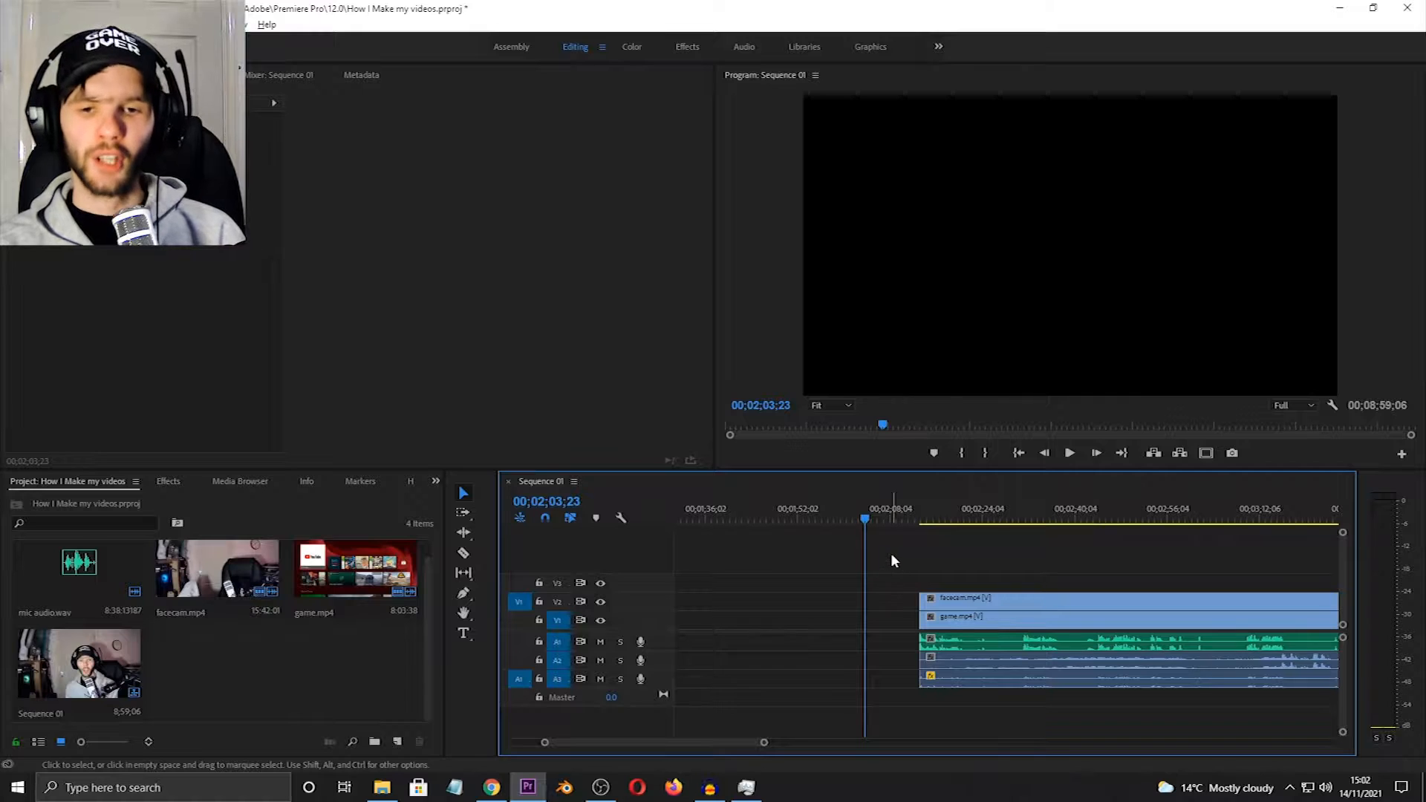
- Select all the remaining clips and shift them together about 5 seconds earlier in the timeline
left_click_drag(890, 552, 991, 695)
mouse_move(963, 607)
left_mouse_down()
mouse_move(897, 607)
mouse_move(936, 608)
left_mouse_up()
left_click(957, 580)
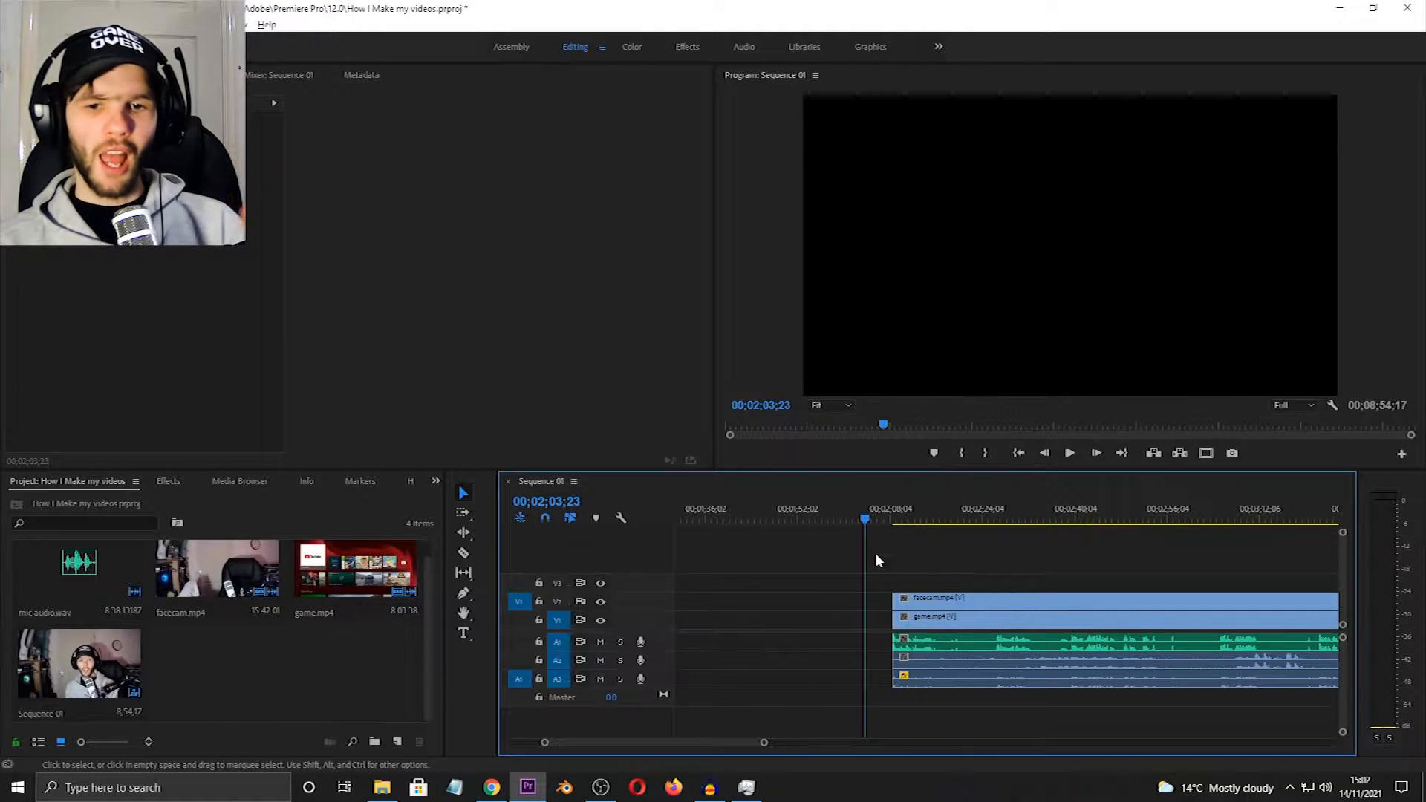
- Ripple delete the empty gap before the remaining clips and return the playhead to the sequence start
left_click(781, 603)
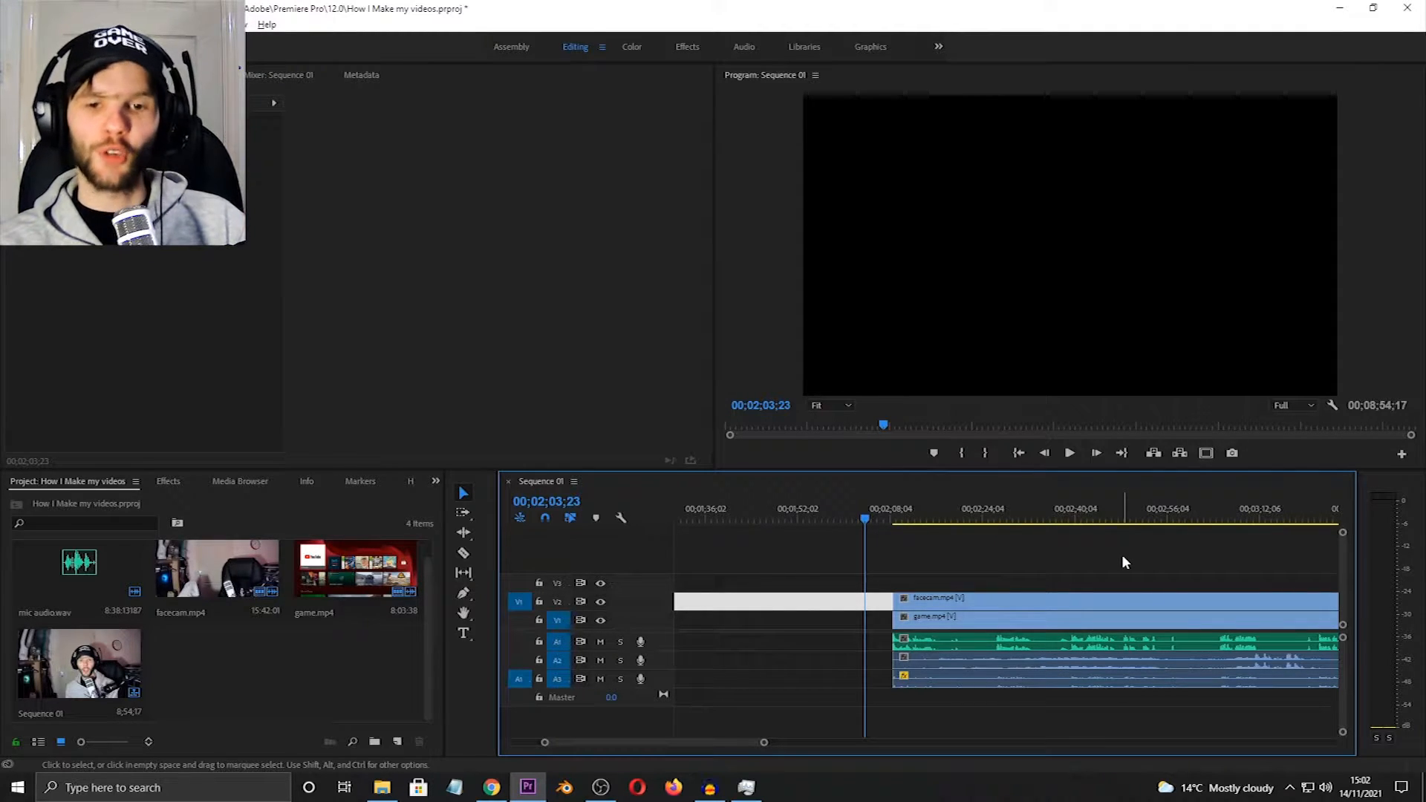
right_click(771, 607)
left_click(813, 610)
key("Home")
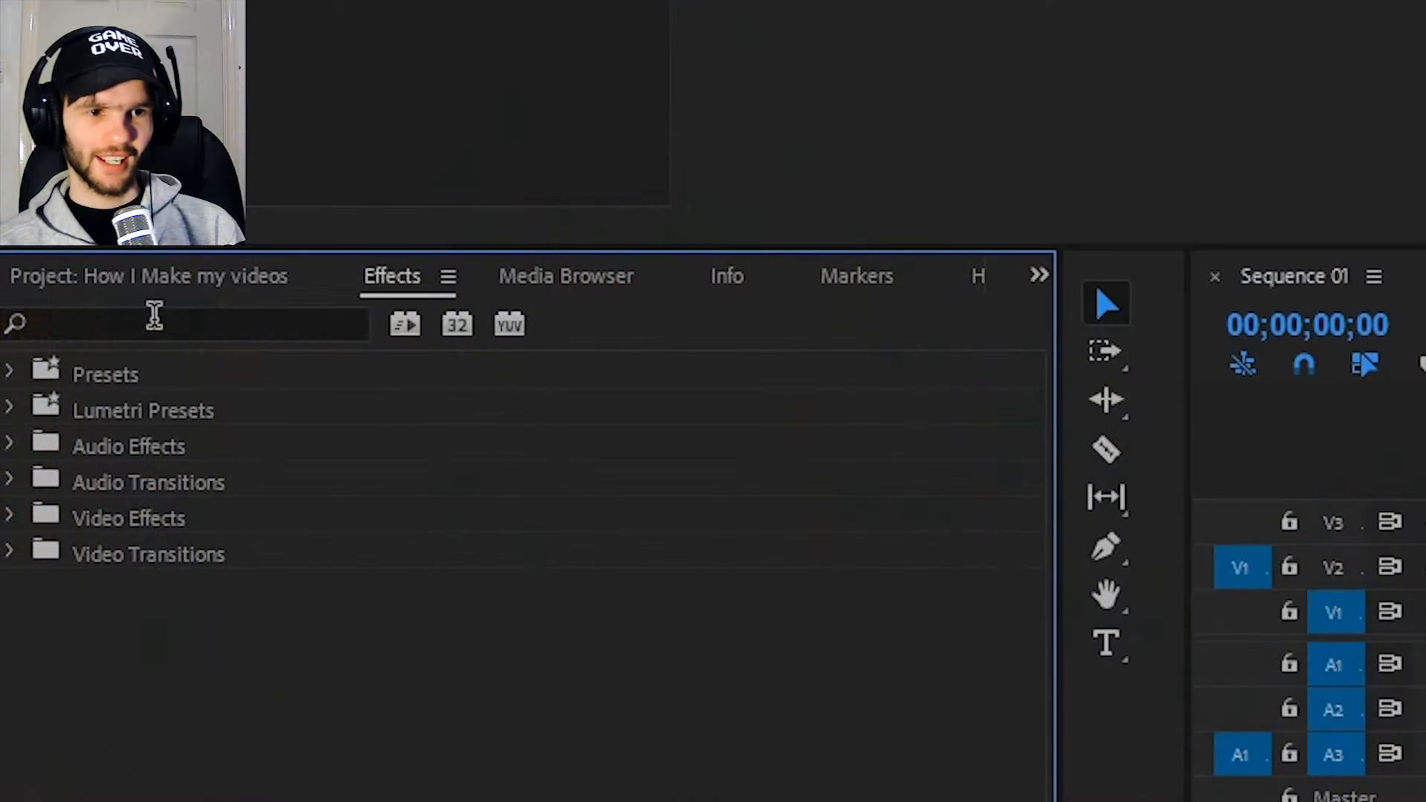
- Search the effects for "crop" and apply the Crop video effect to the facecam clip on V2
left_click(153, 320)
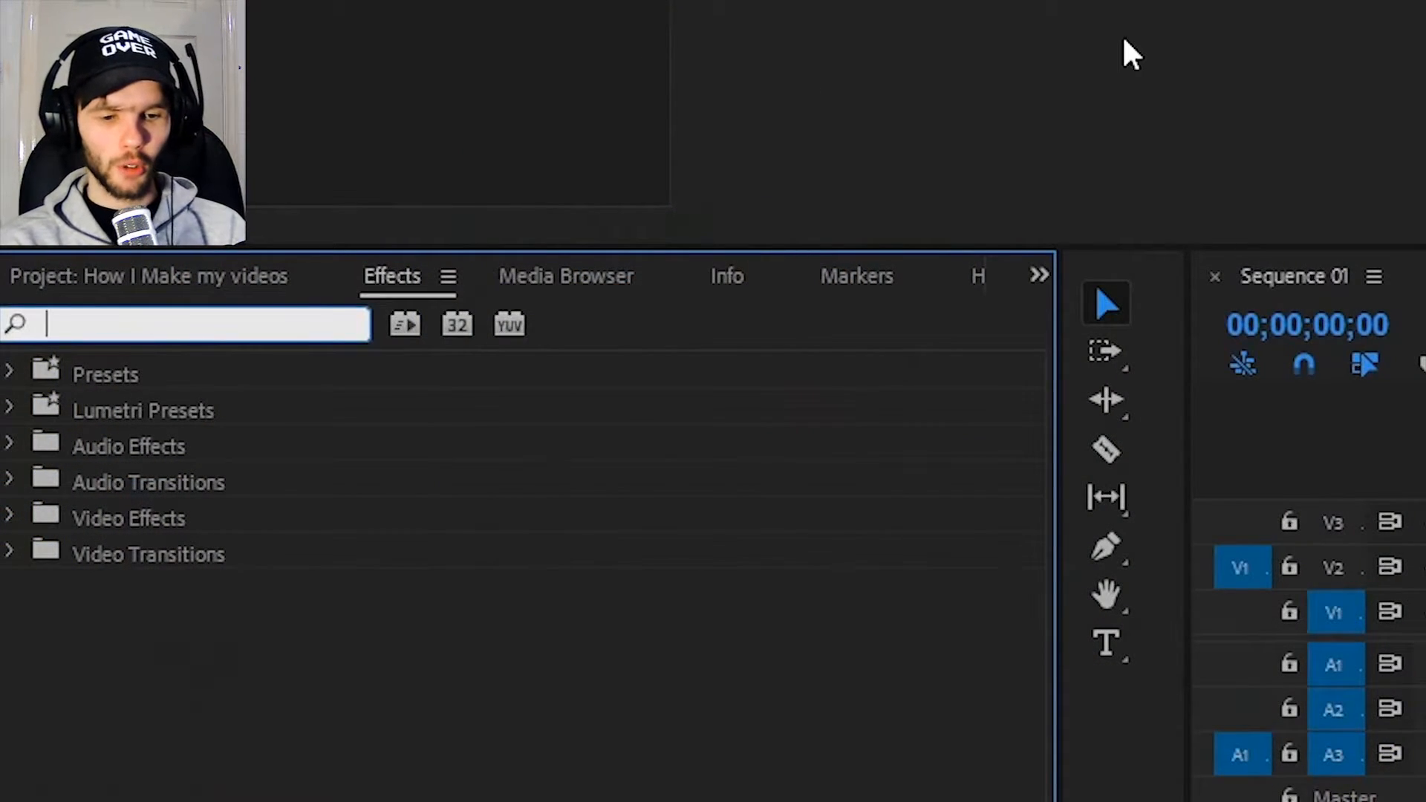
type("crop")
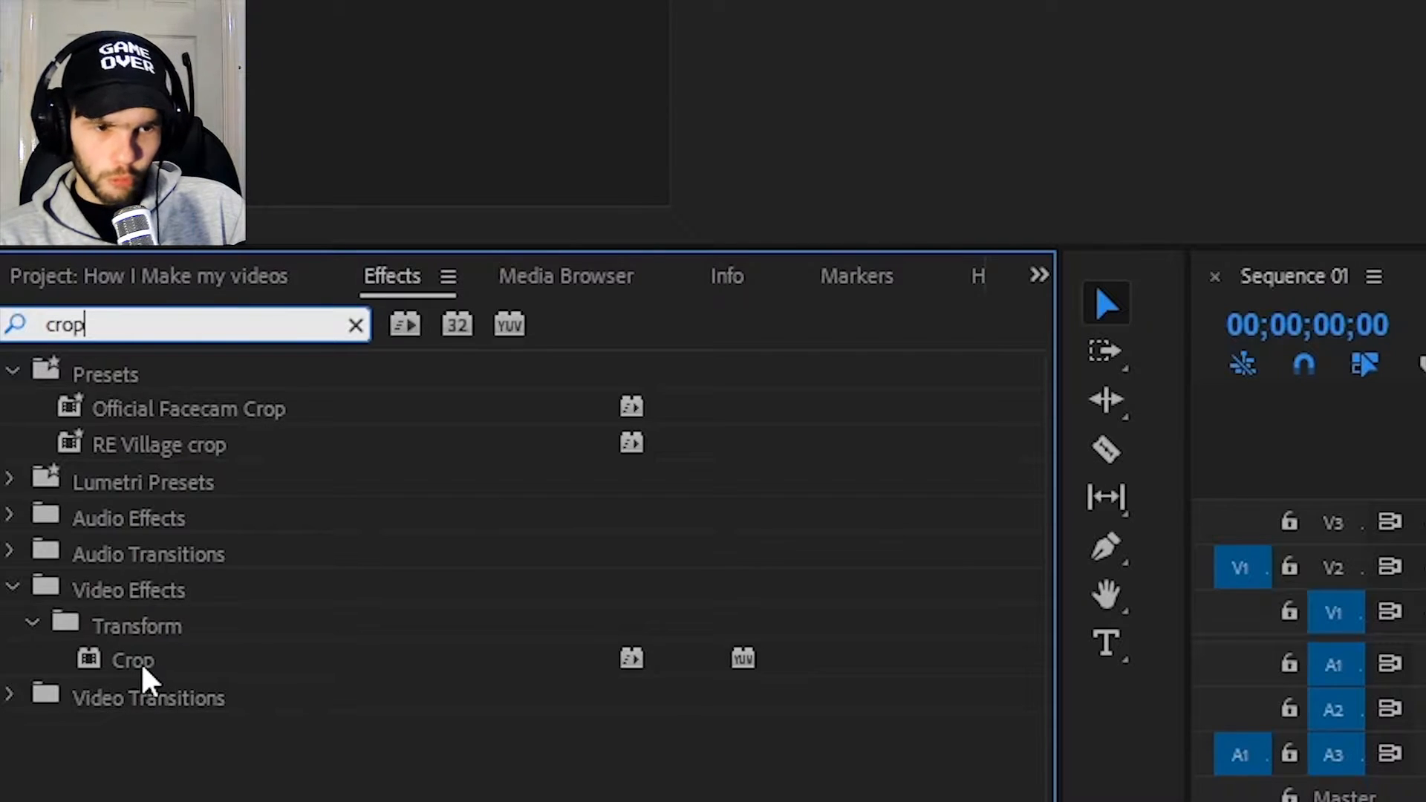
left_click_drag(145, 672, 1425, 523)
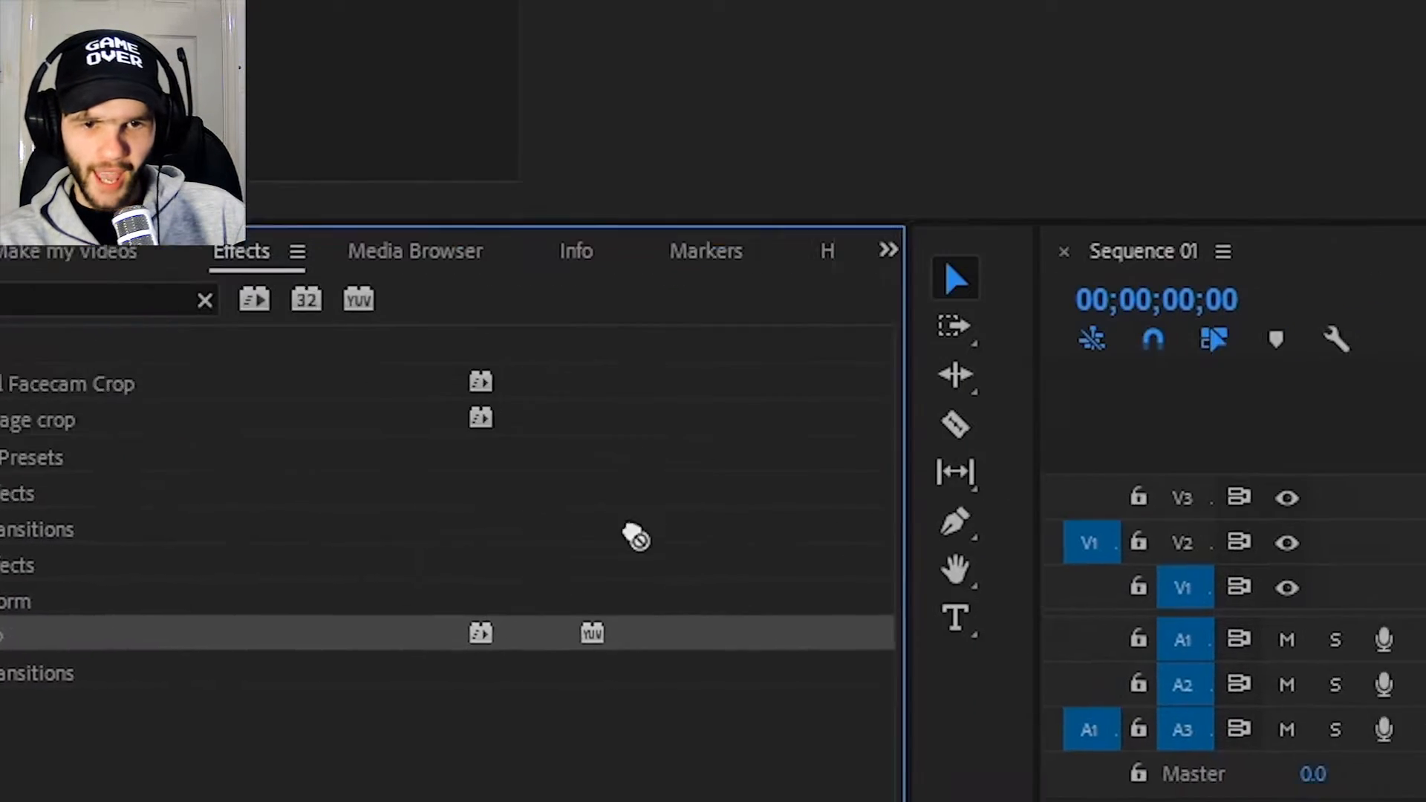
left_click_drag(672, 412, 643, 446)
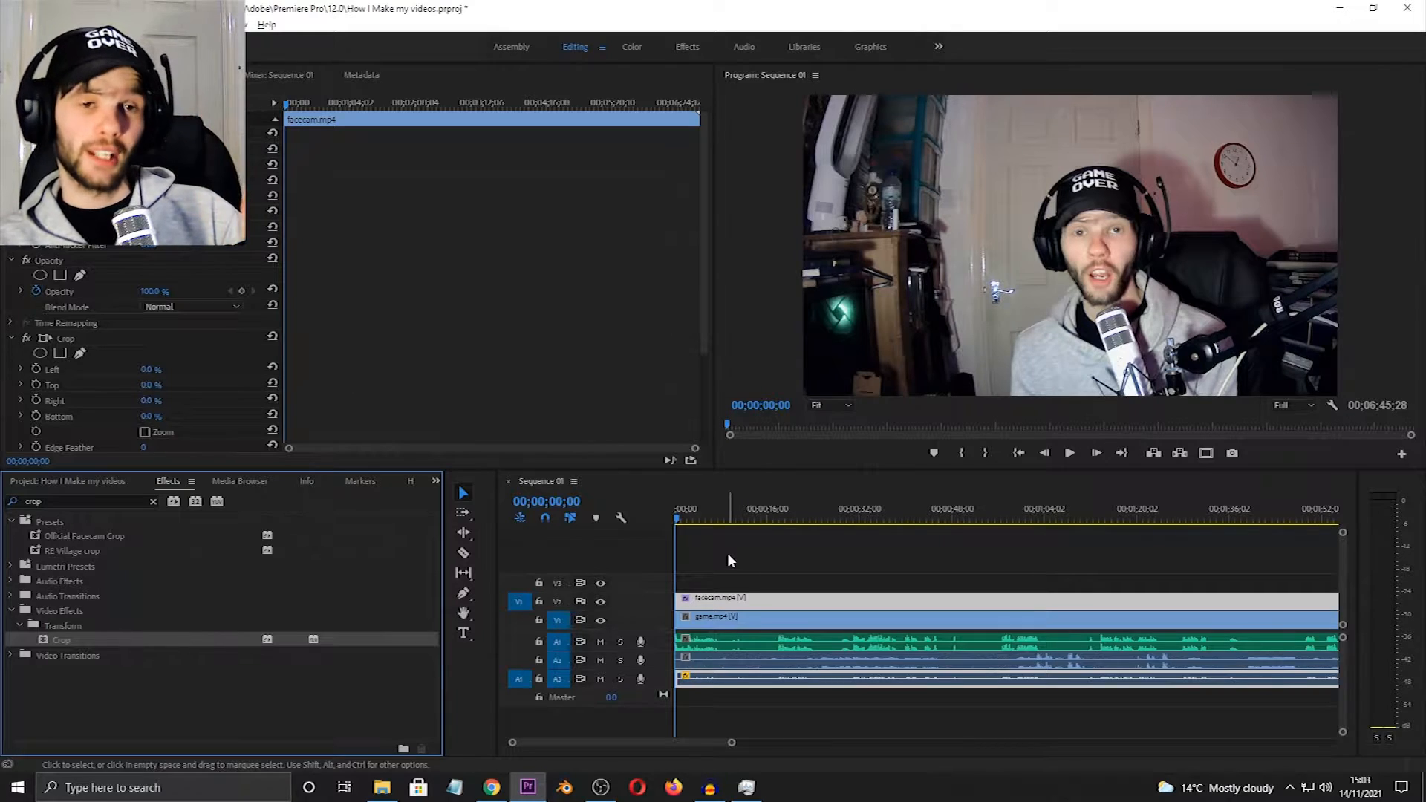
- Undo the Crop effect, apply it again directly to the selected facecam.mp4 clip, and reselect the clip
key("ctrl+z")
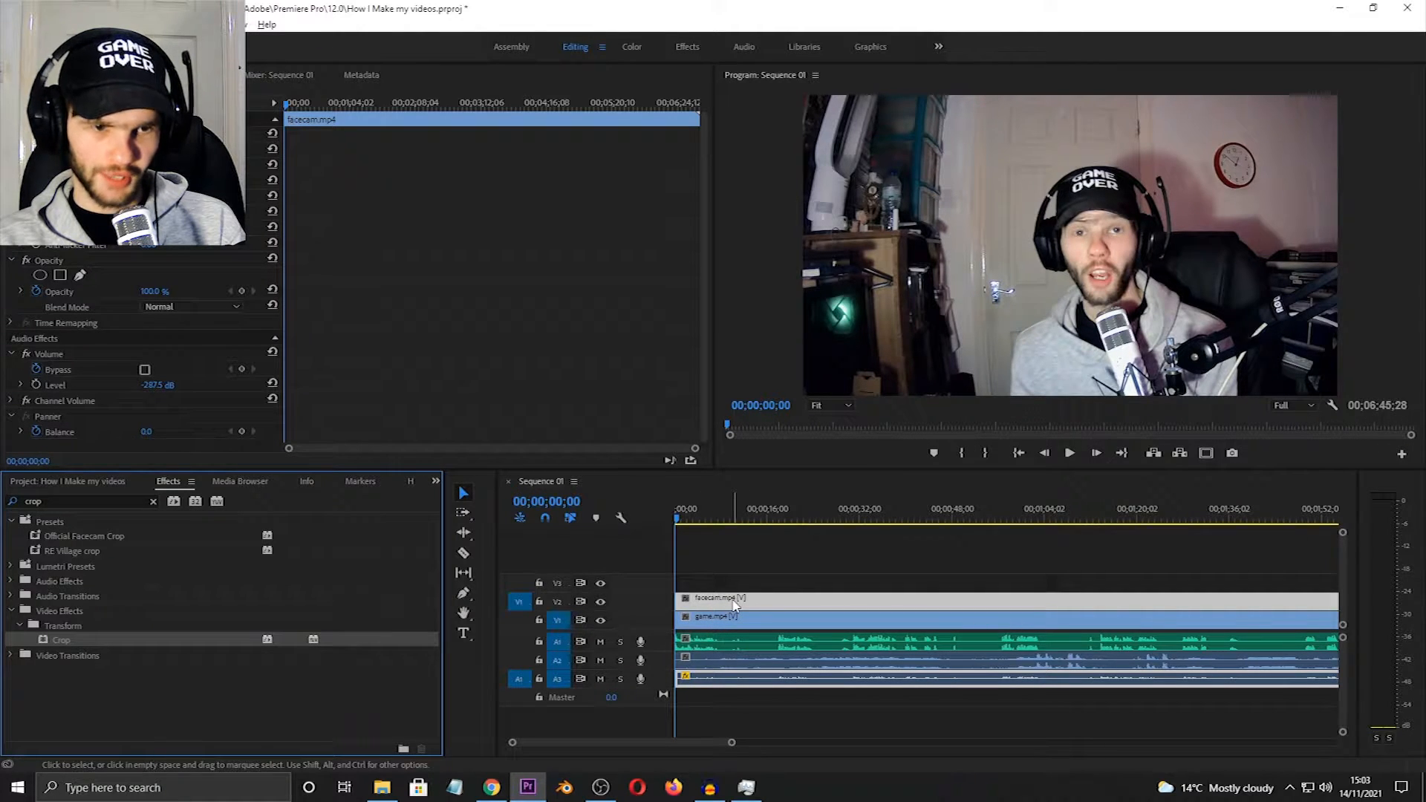
double_click(65, 637)
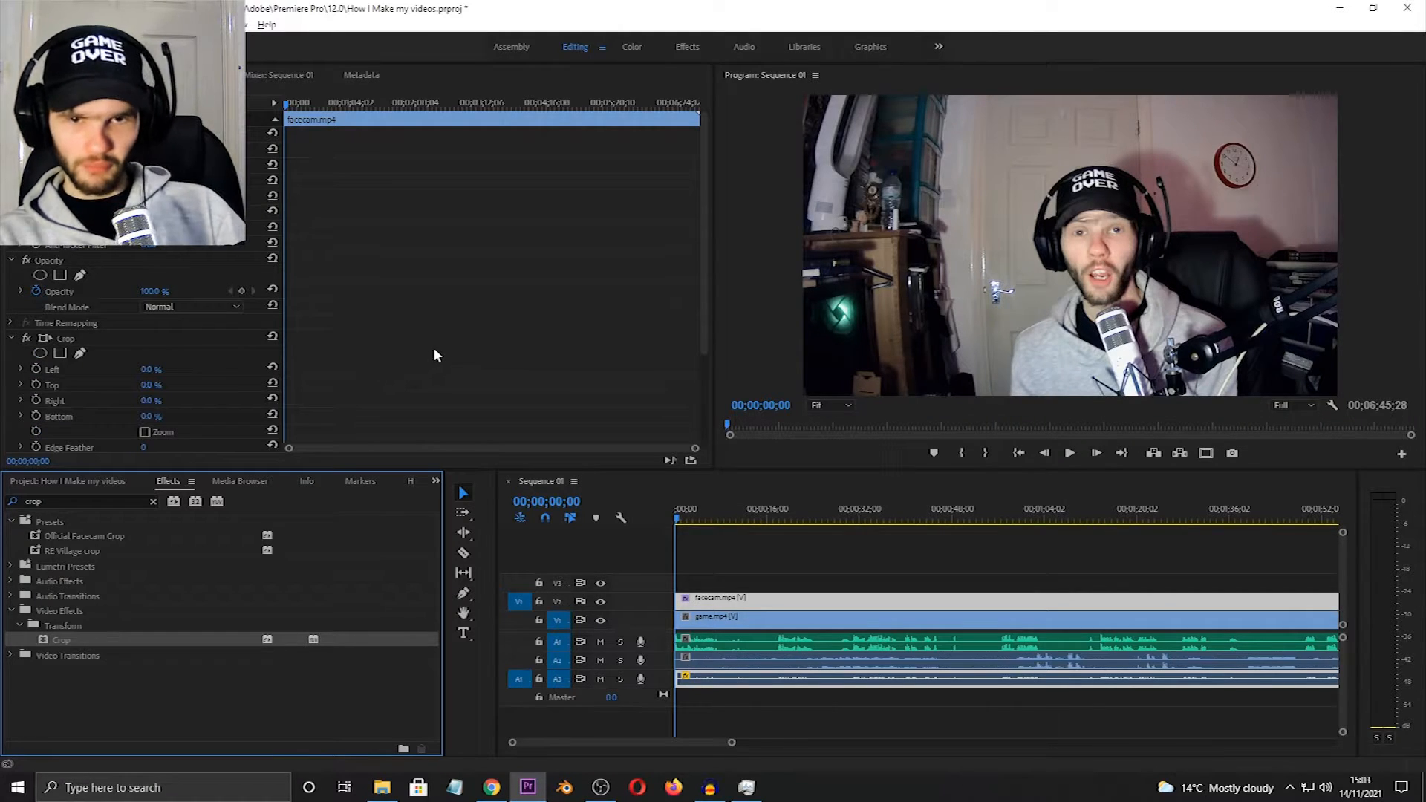
left_click(738, 575)
left_click(694, 598)
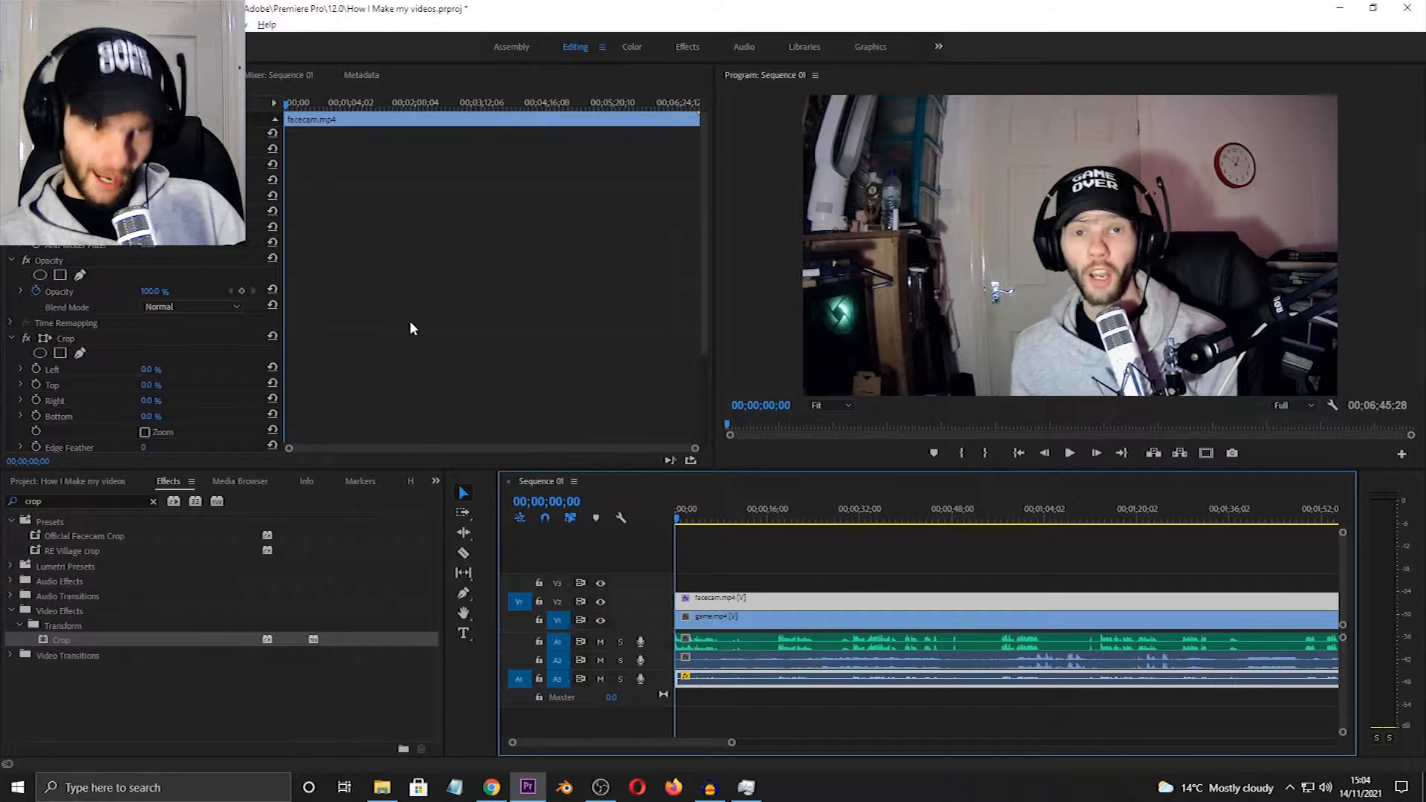
- Crop the facecam picture by 6% on the left, 8% on the top, 20% on the right and 9% on the bottom
scroll(239, 341, "down", 5)
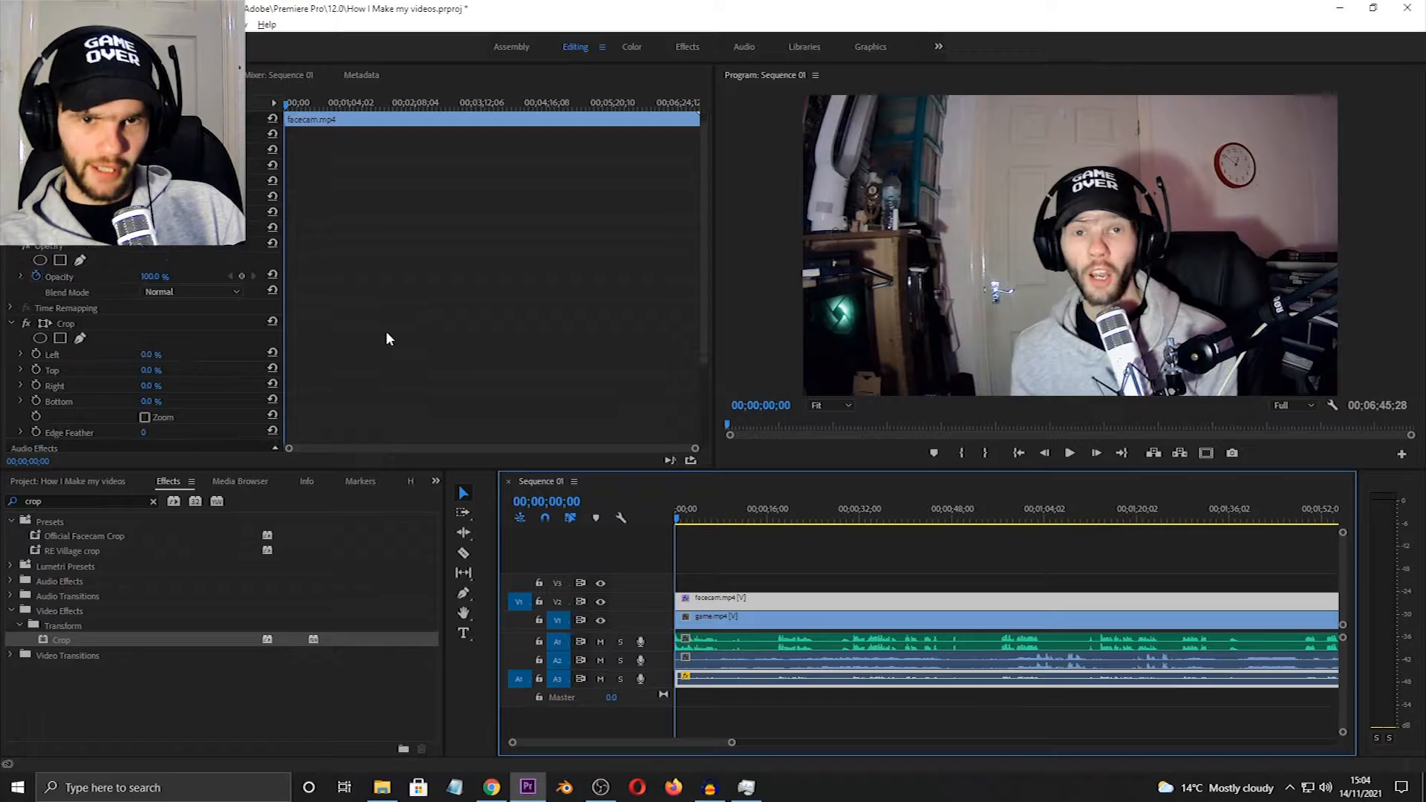
scroll(385, 332, "down", 3)
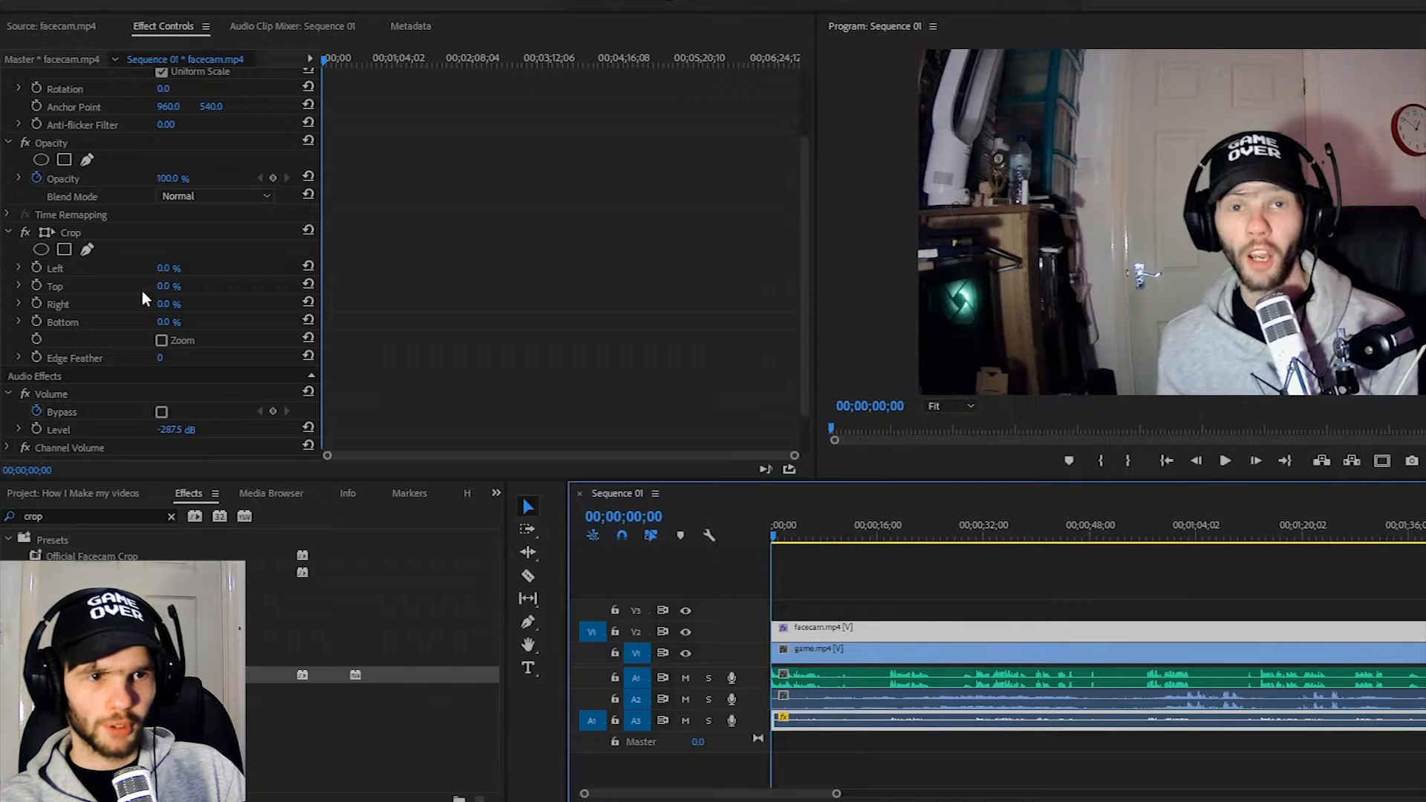
left_click_drag(163, 269, 179, 323)
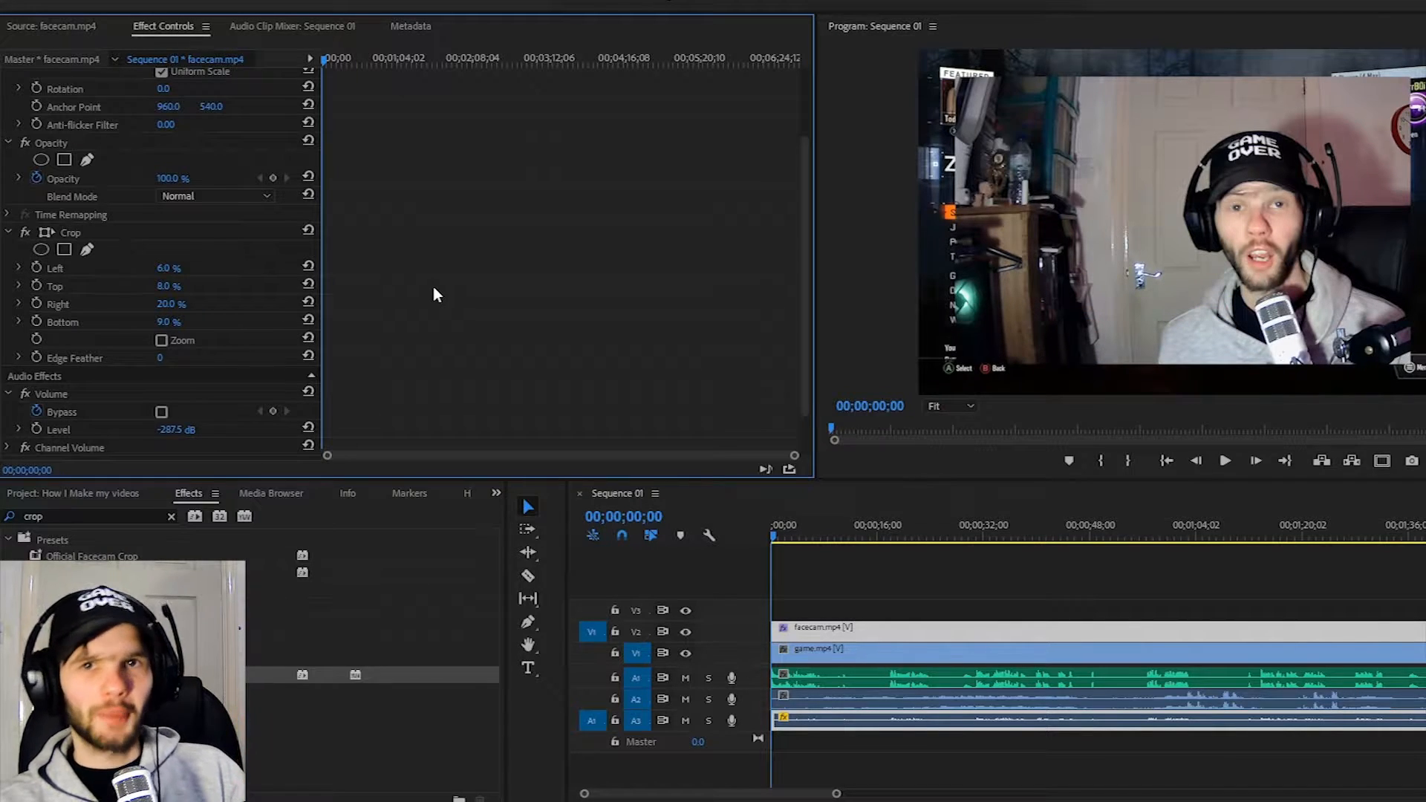
- Tighten the facecam crop around the presenter to about 37.6% left, 15.3% top, 25.8% right and 17.3% bottom
left_click(72, 236)
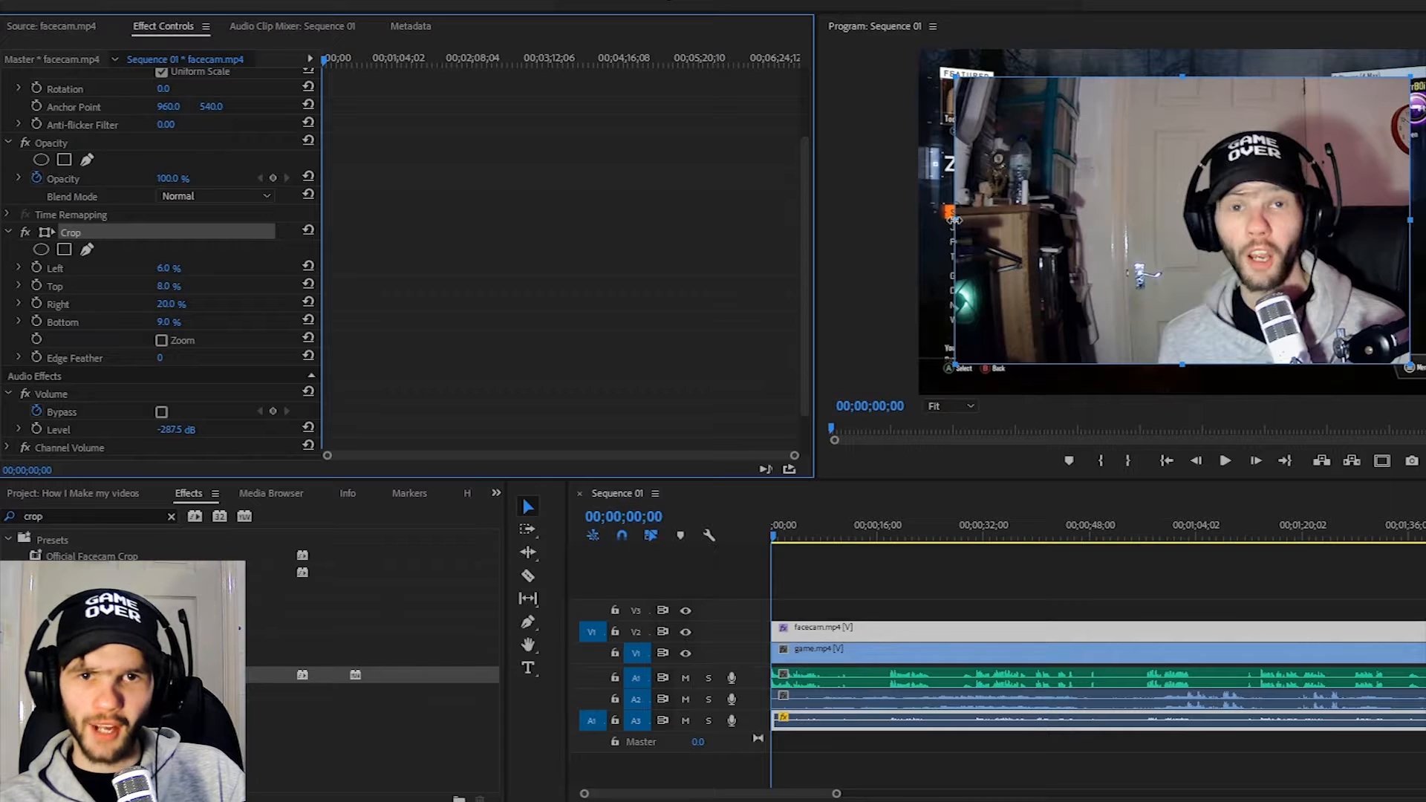
left_click_drag(954, 220, 1149, 225)
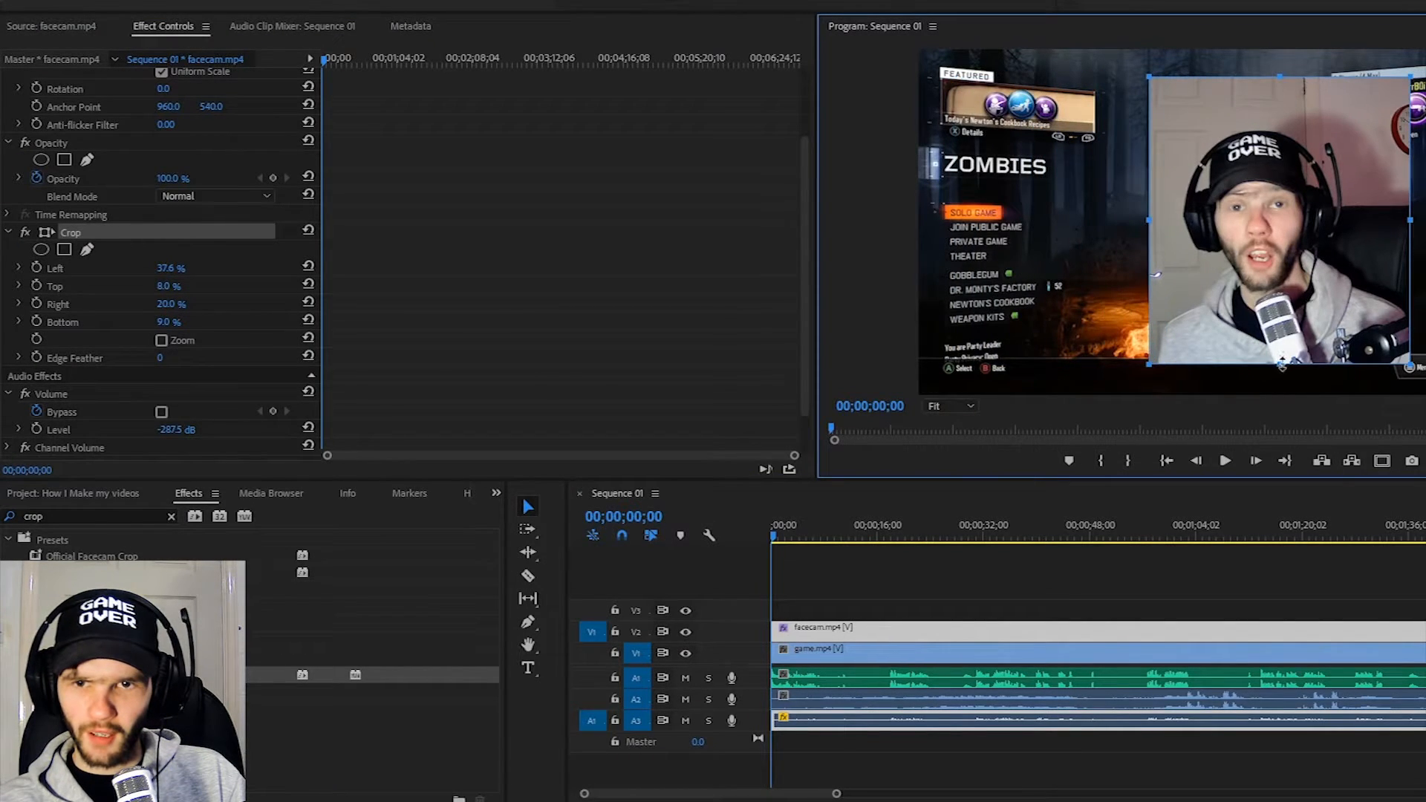
left_click_drag(1282, 365, 1281, 335)
left_click_drag(1409, 206, 1371, 202)
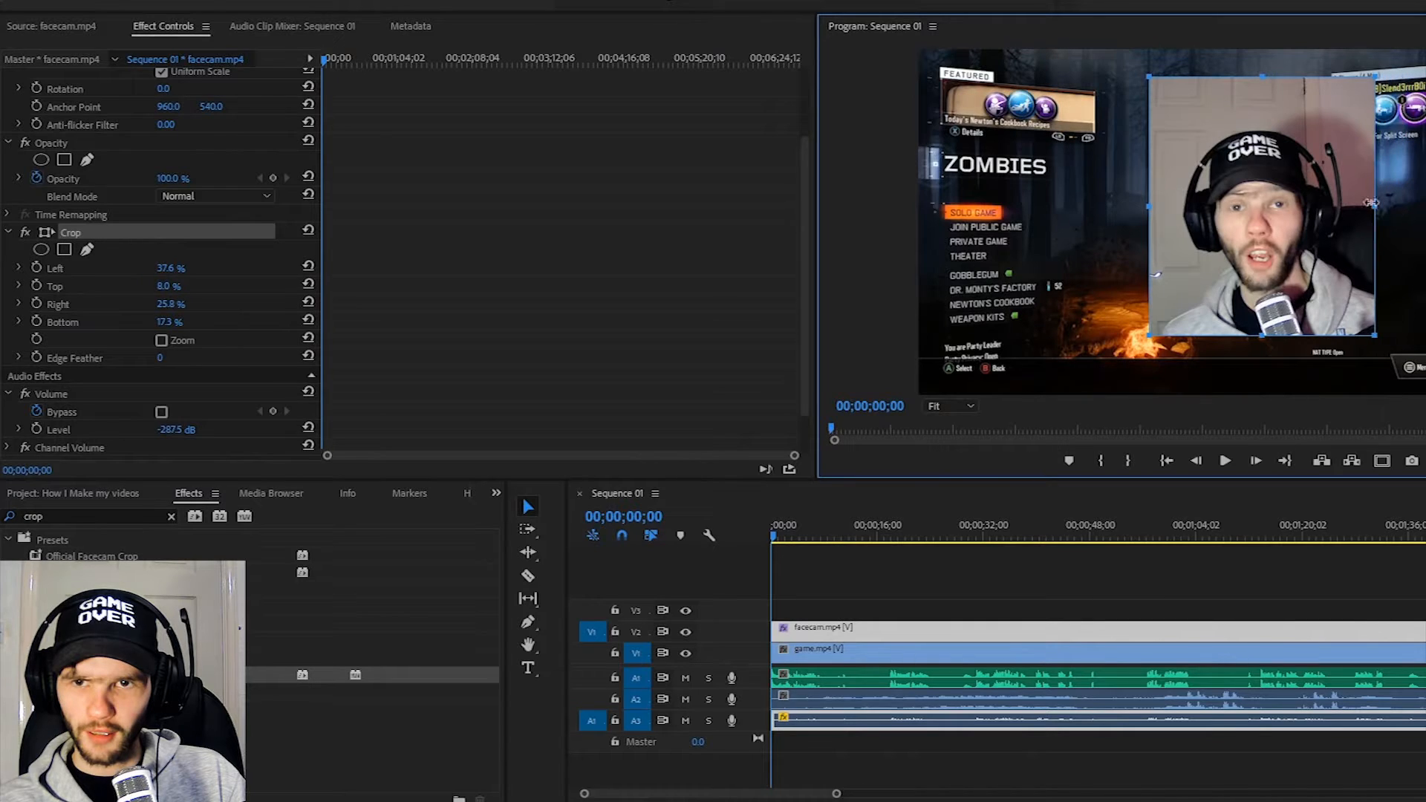
left_click_drag(1263, 78, 1263, 103)
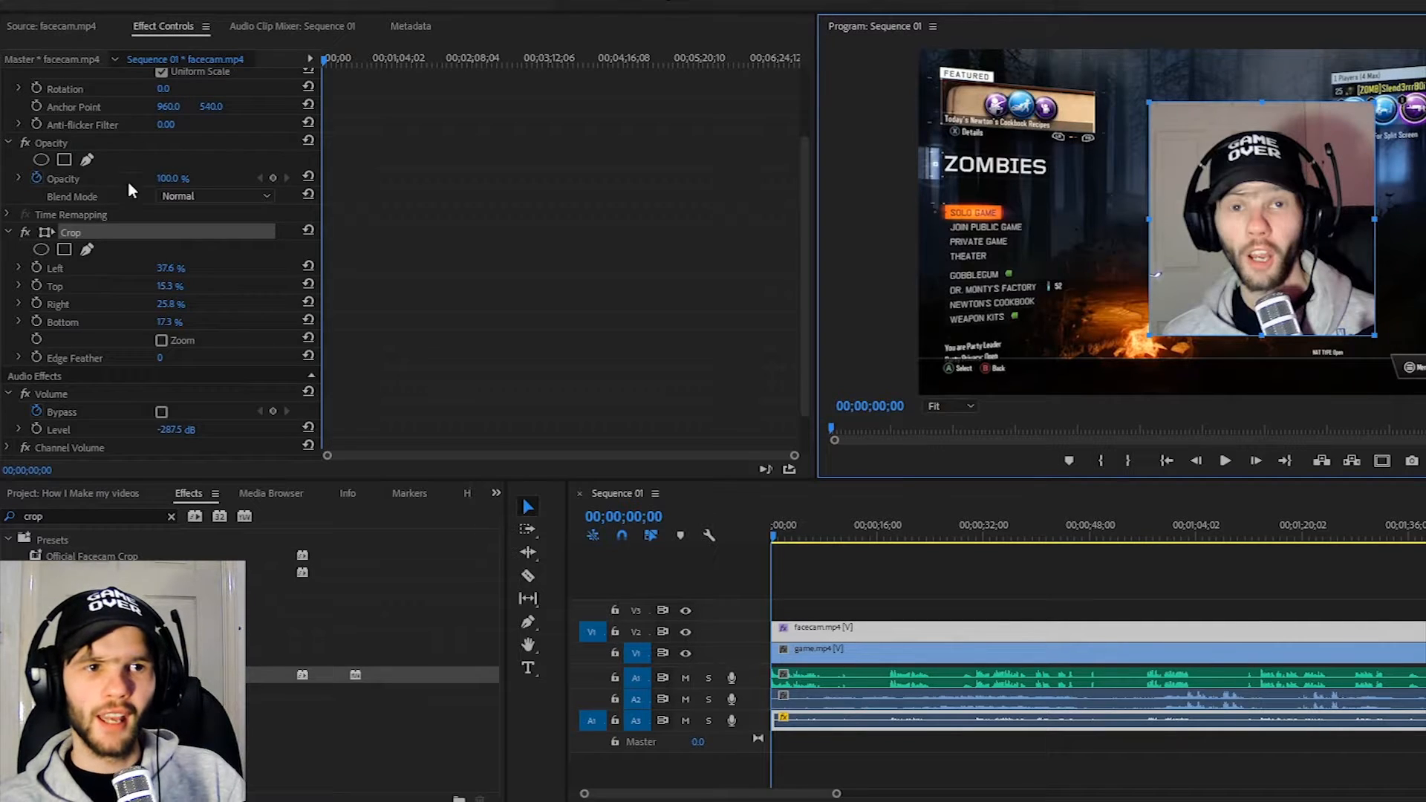
- Scale the facecam down to about 53% and place it in the upper-right corner of the picture, at about 1260, 193
scroll(130, 189, "up", 3)
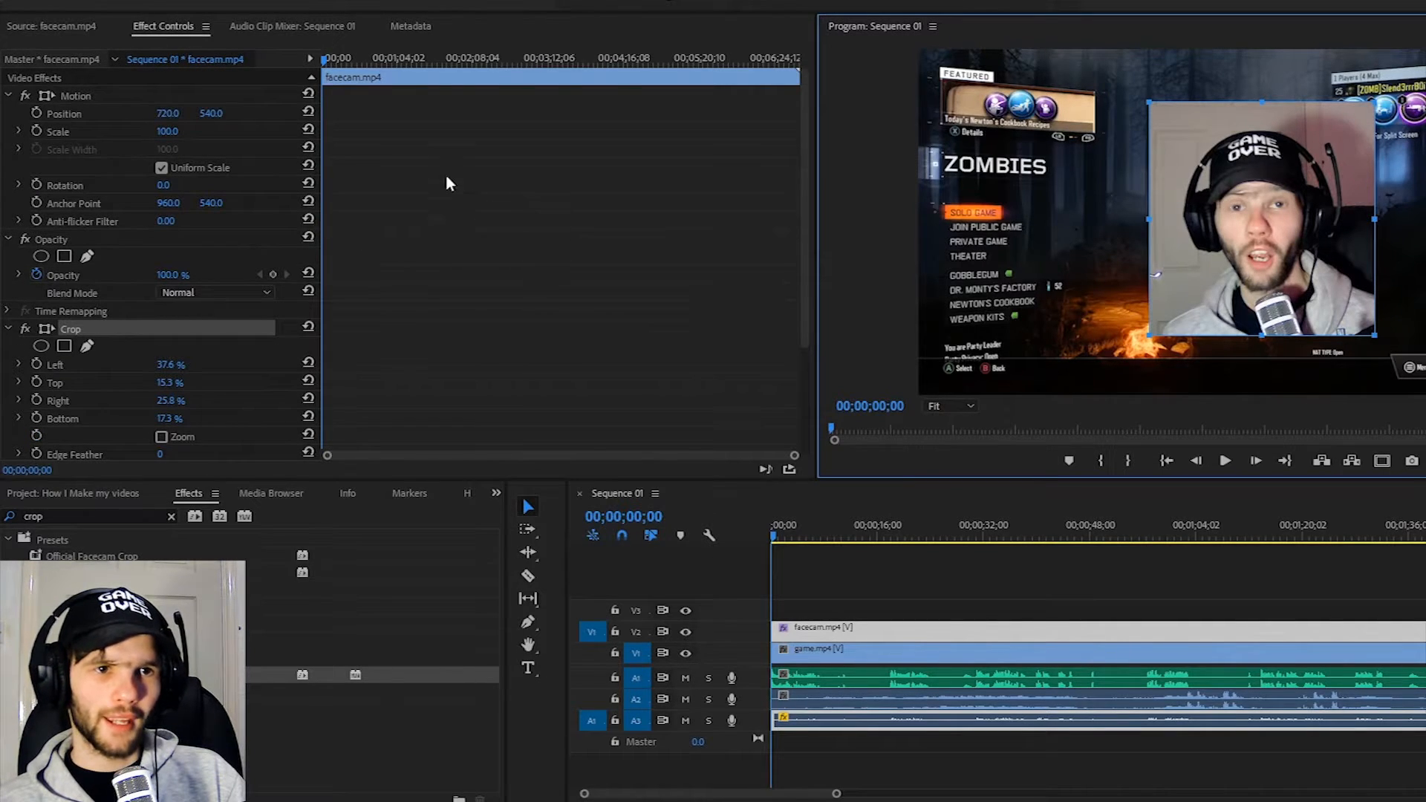
left_click(87, 94)
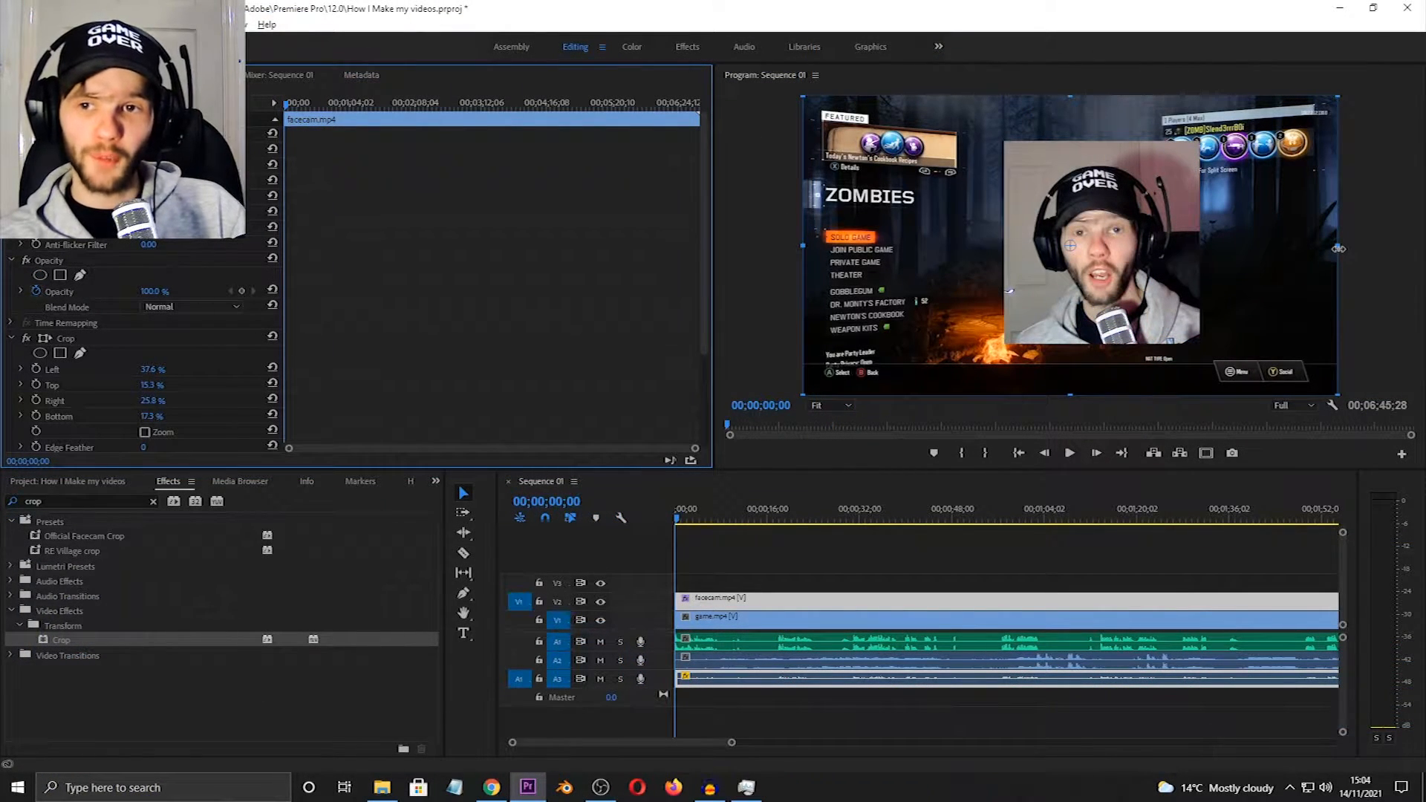
left_click_drag(1338, 248, 1179, 250)
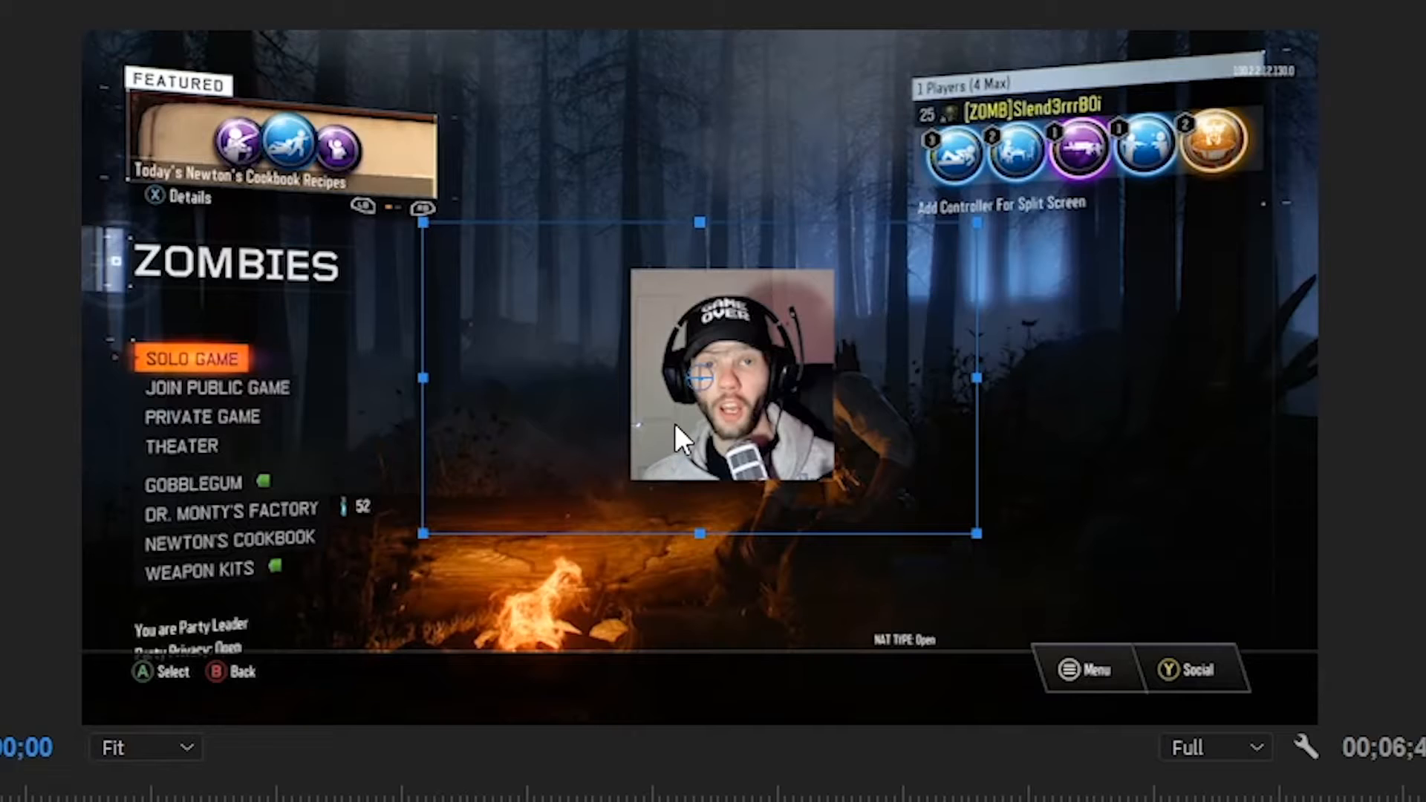
left_click_drag(674, 424, 1039, 235)
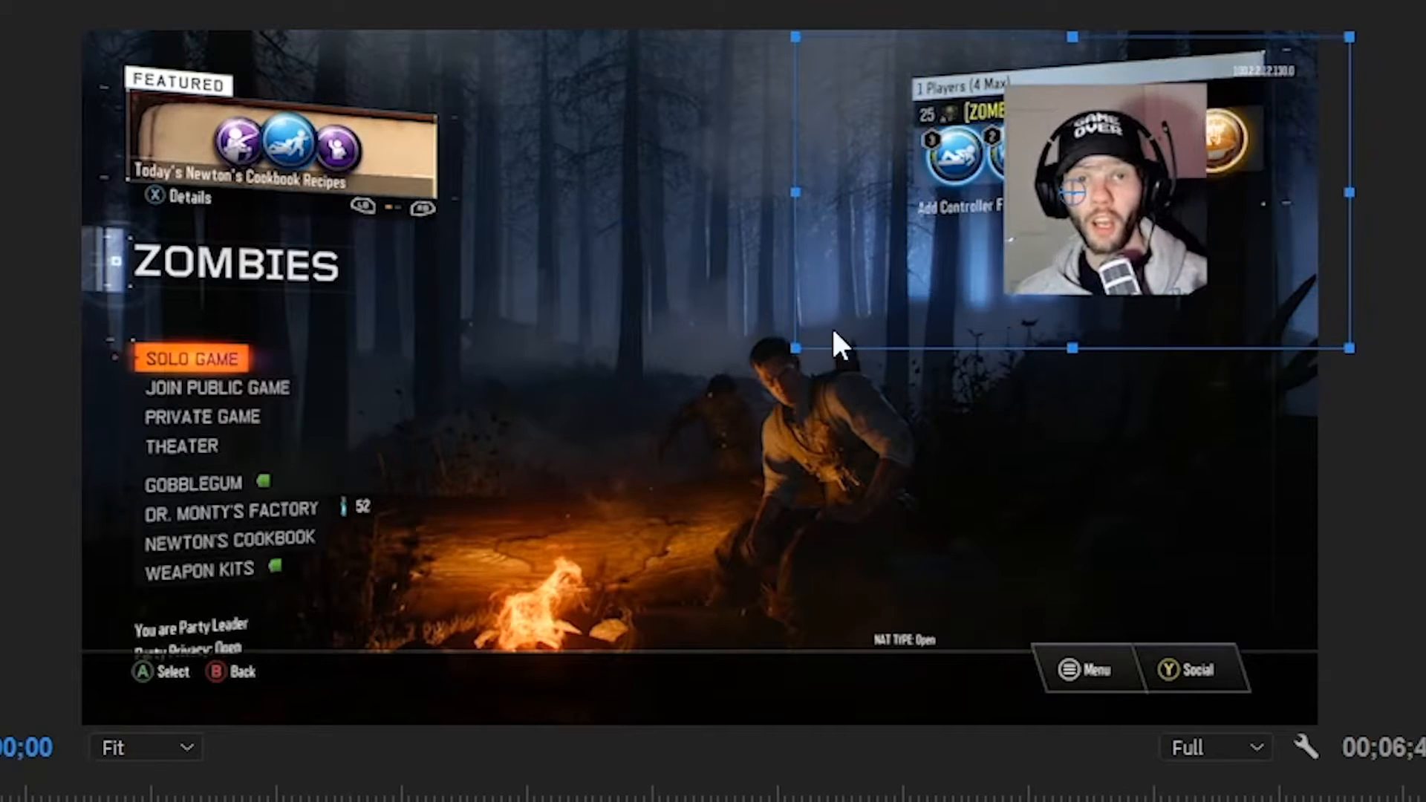
left_click_drag(784, 347, 744, 377)
left_click_drag(1192, 282, 1288, 242)
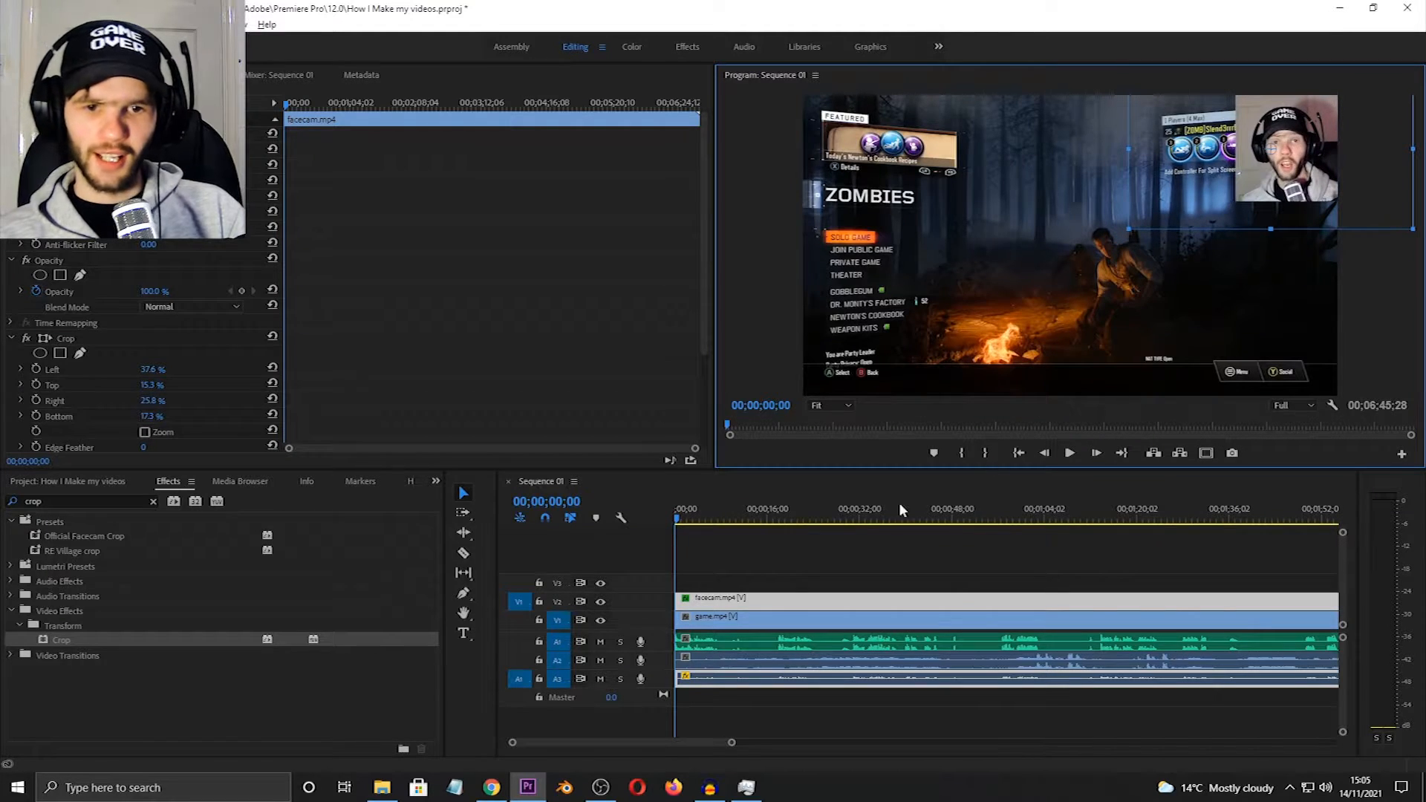
- Play the opening seconds of the sequence repeatedly to check the facecam overlay and find the cut point shortly after 00;00;05;00
left_click(822, 541)
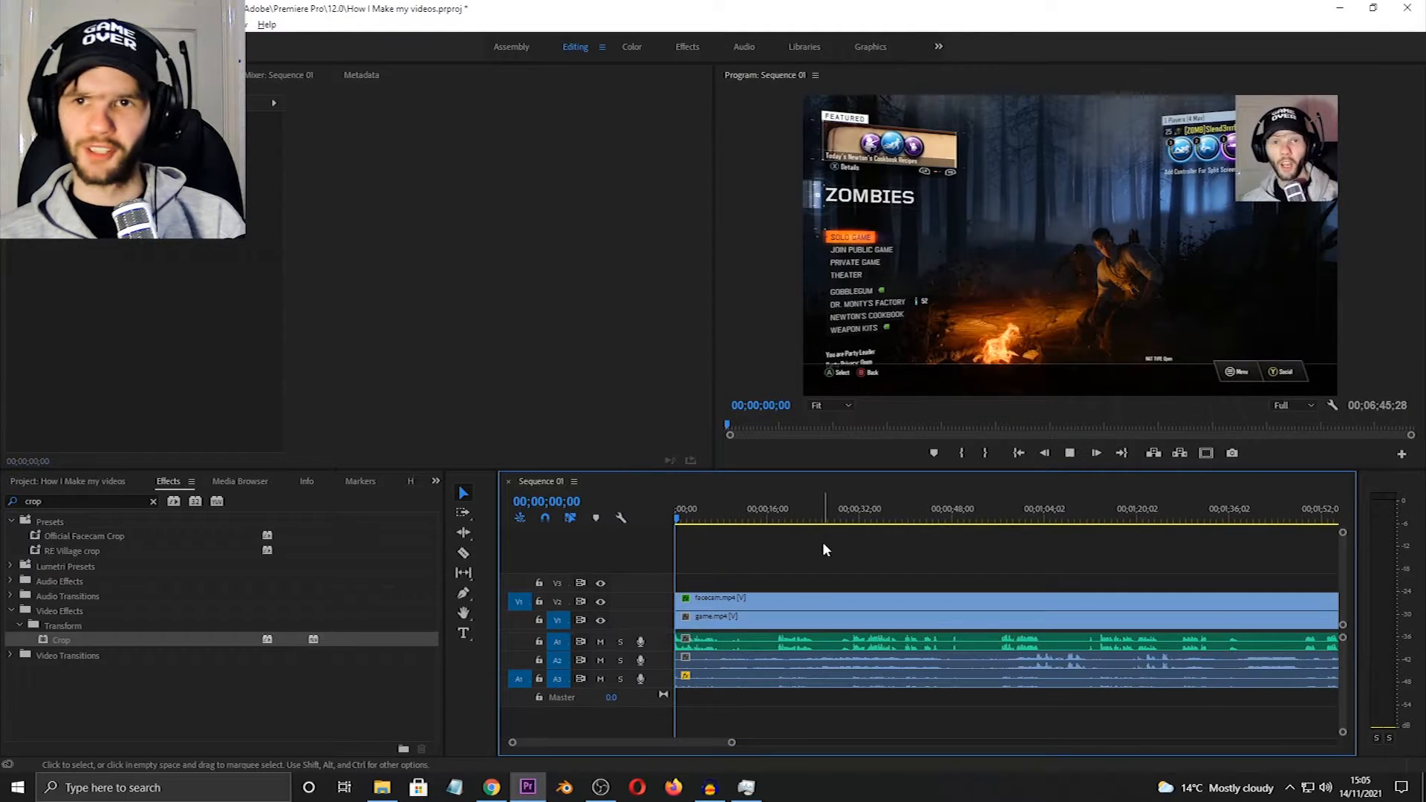
key("space")
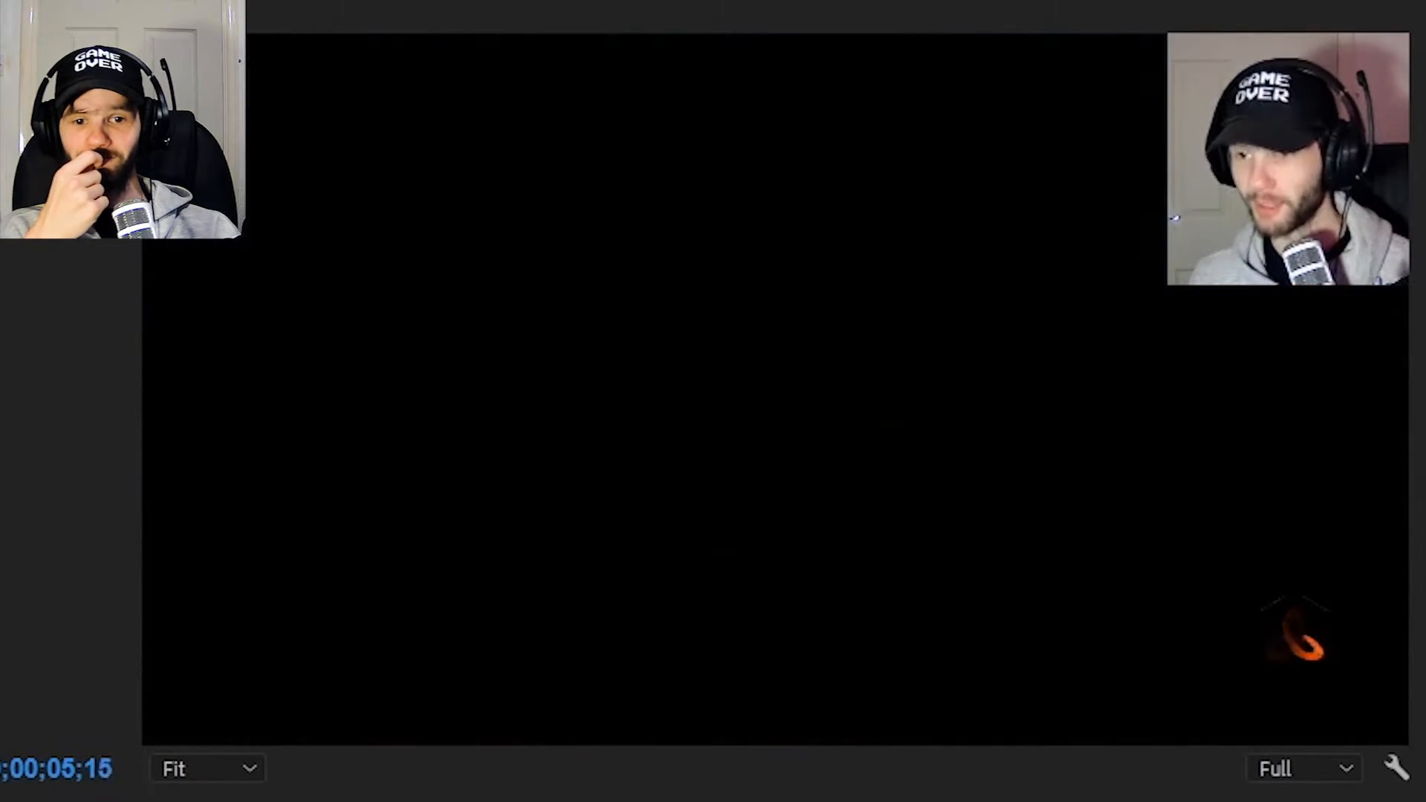
key("space")
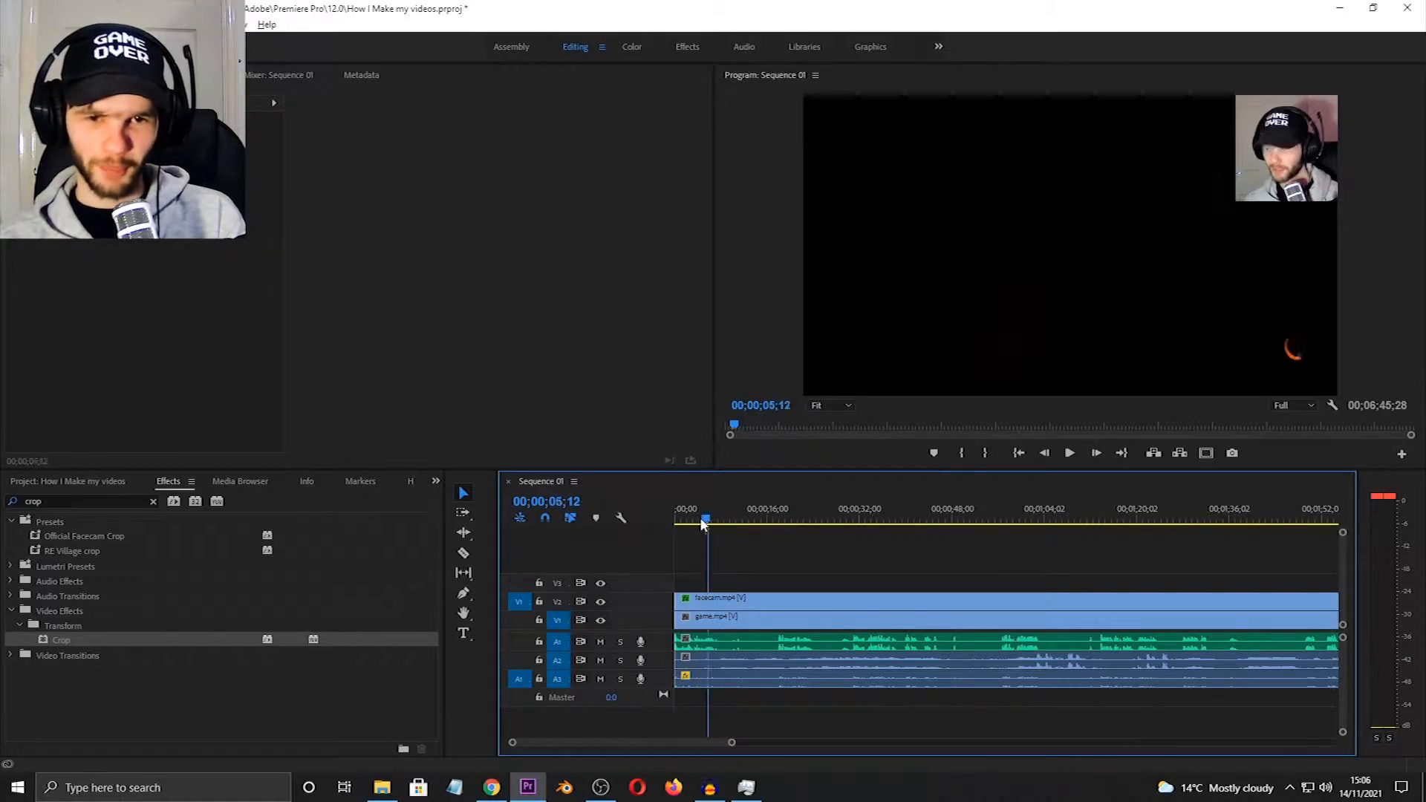
left_click_drag(703, 524, 675, 524)
key("space")
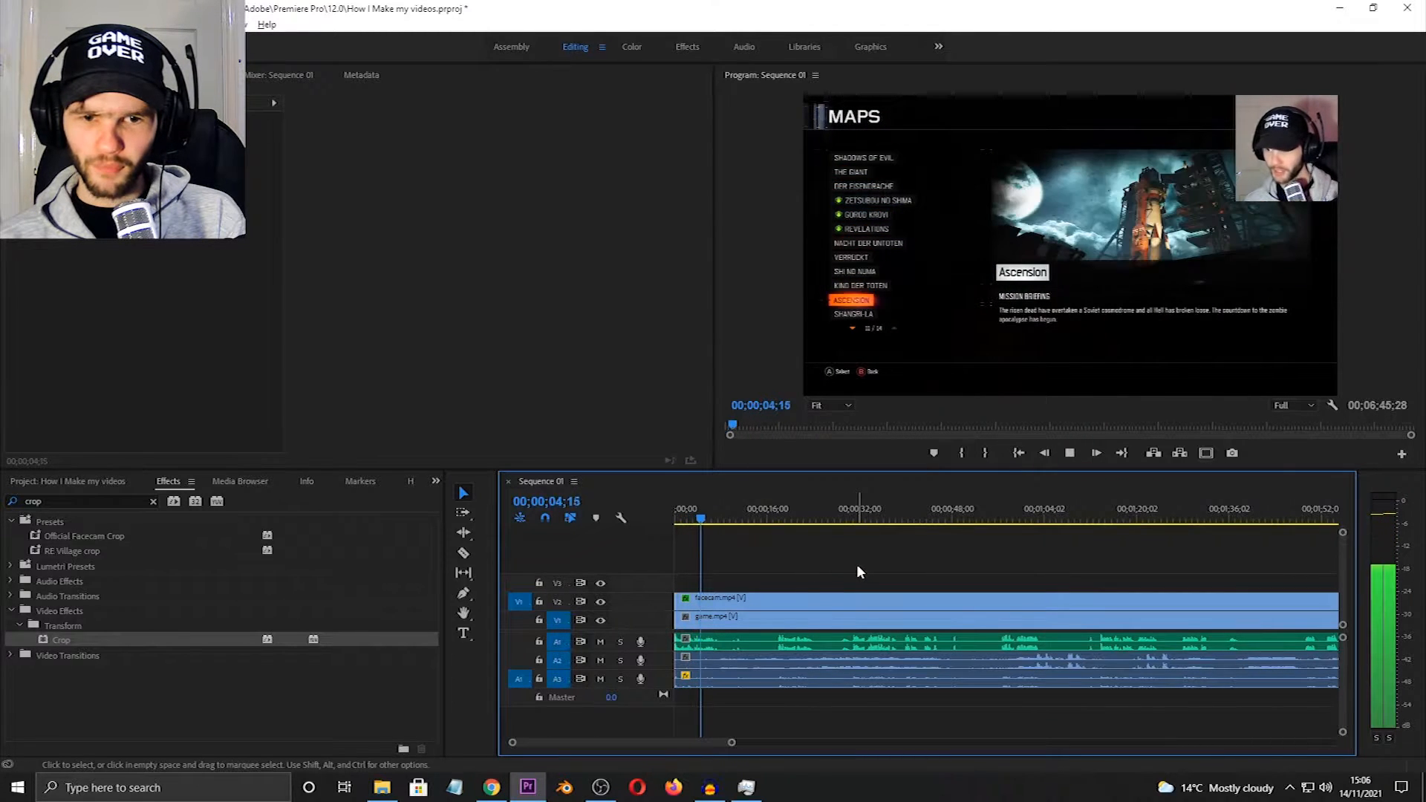
key("space")
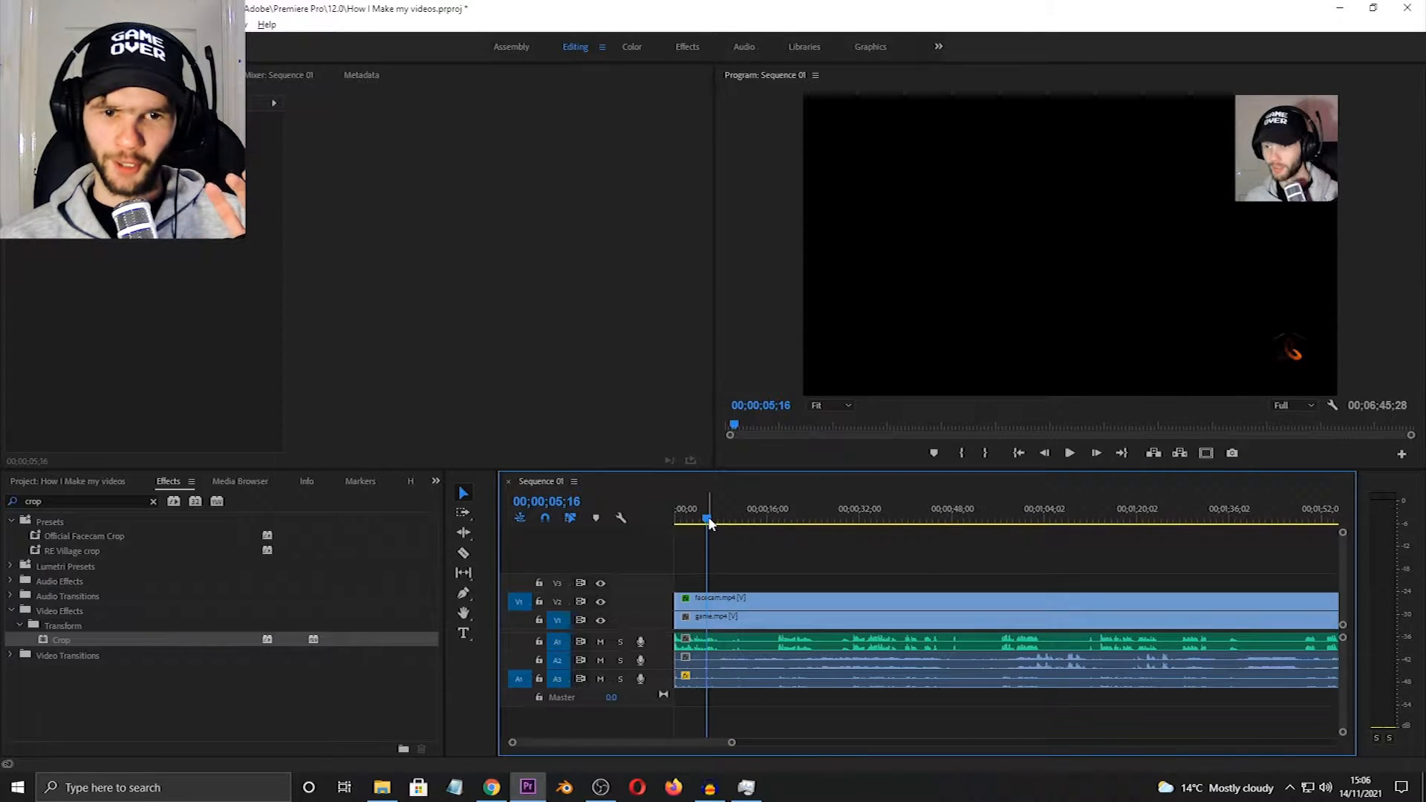
left_click_drag(707, 520, 701, 518)
key("space")
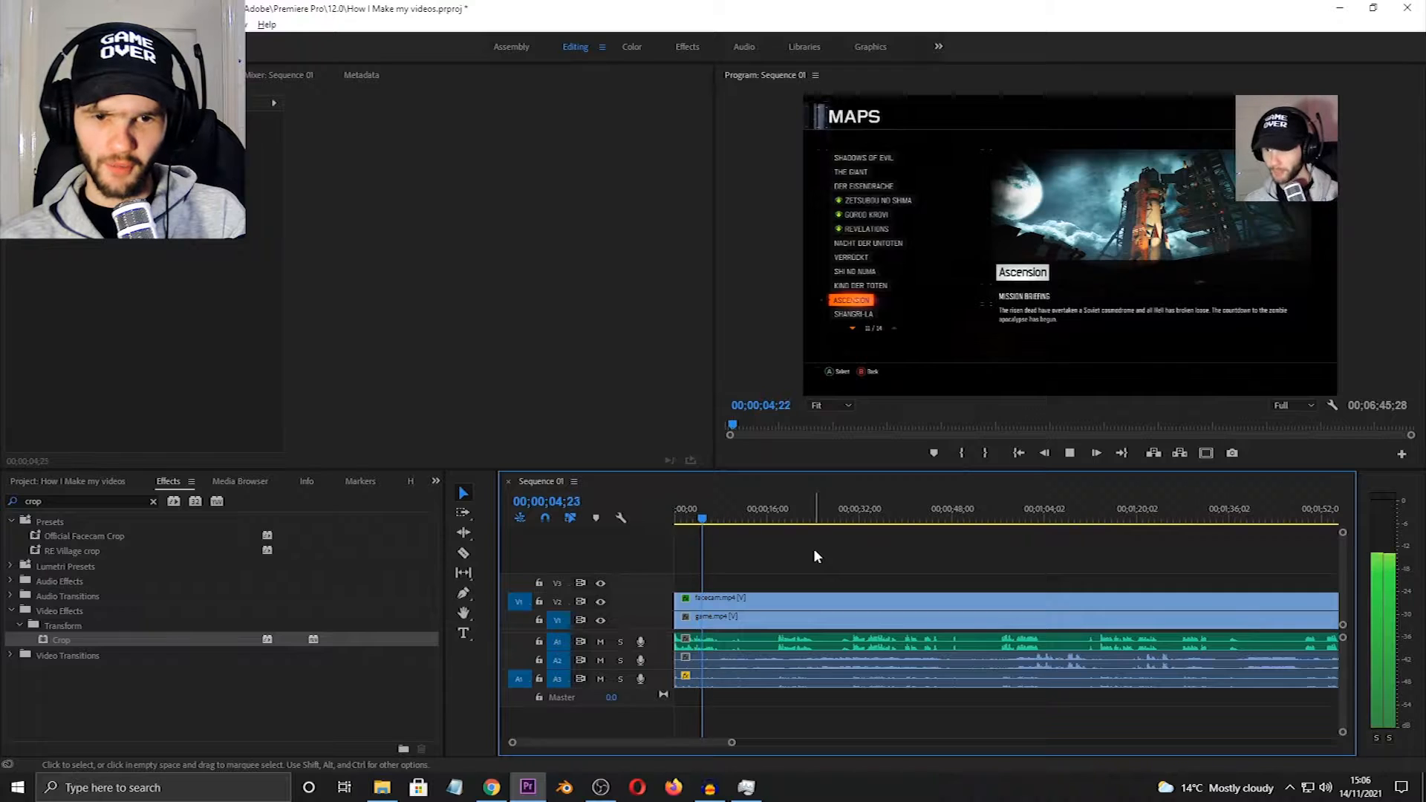
key("space")
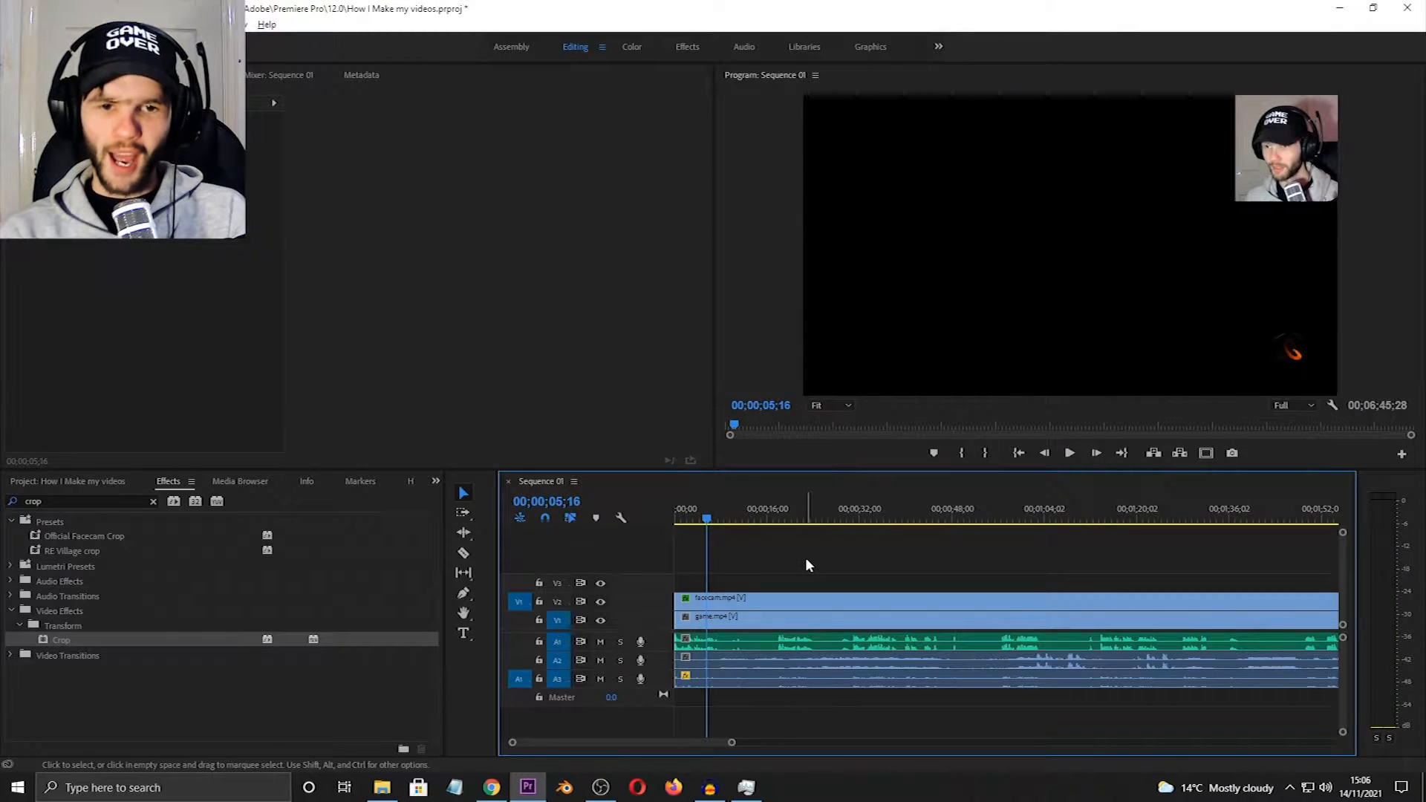
- Split the facecam clip at 00;00;05;22 with the Razor tool, and split all tracks at 00;00;07;15
key("space")
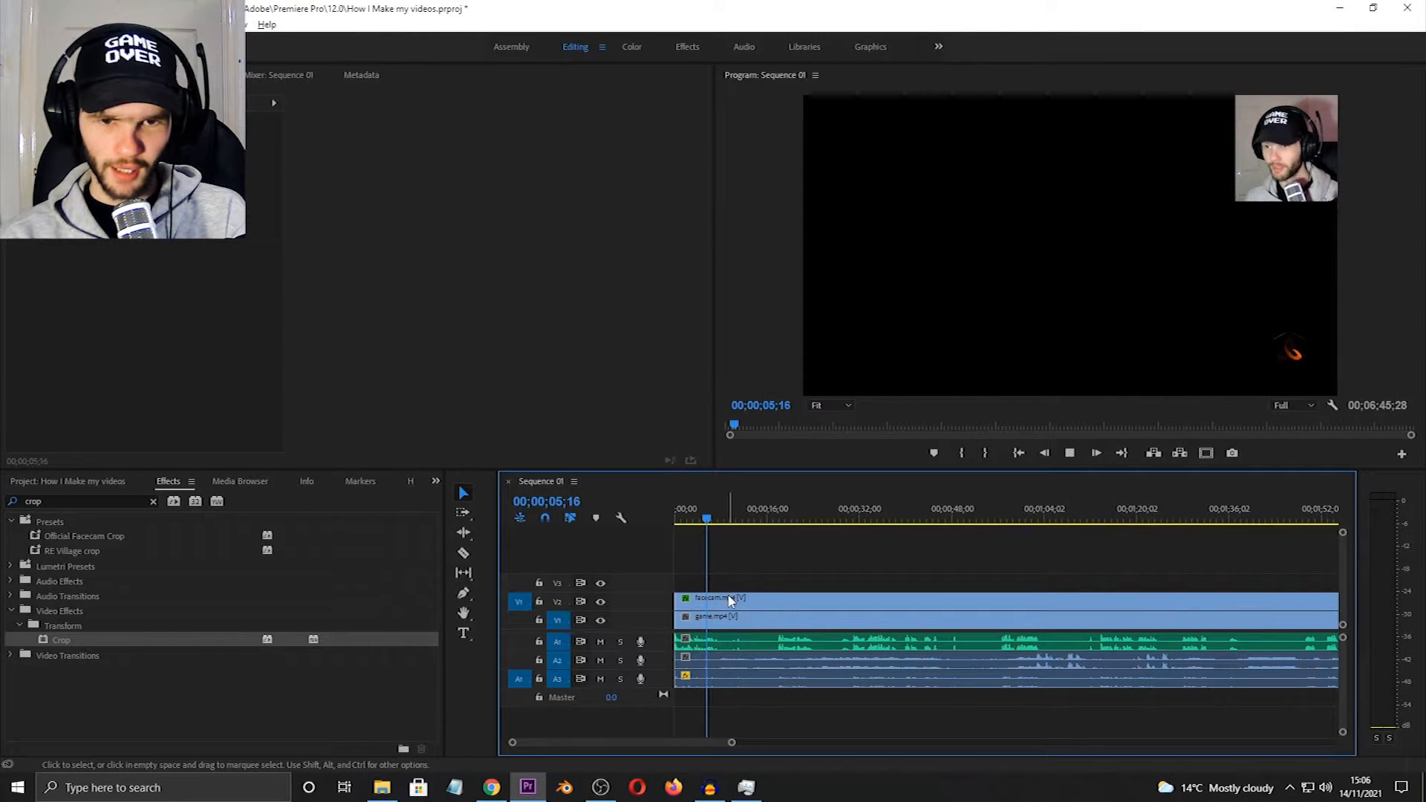
key("space")
key("c")
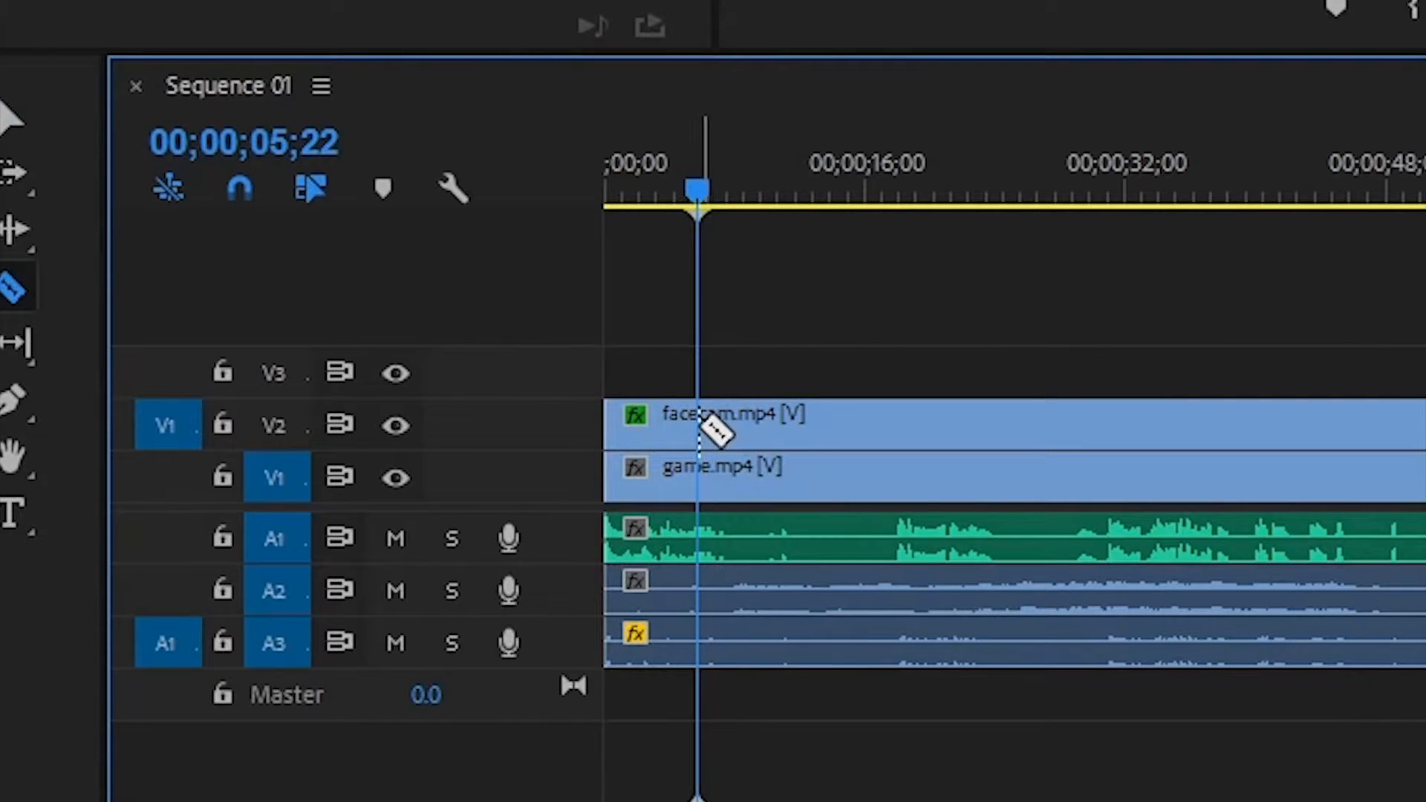
left_click(702, 431)
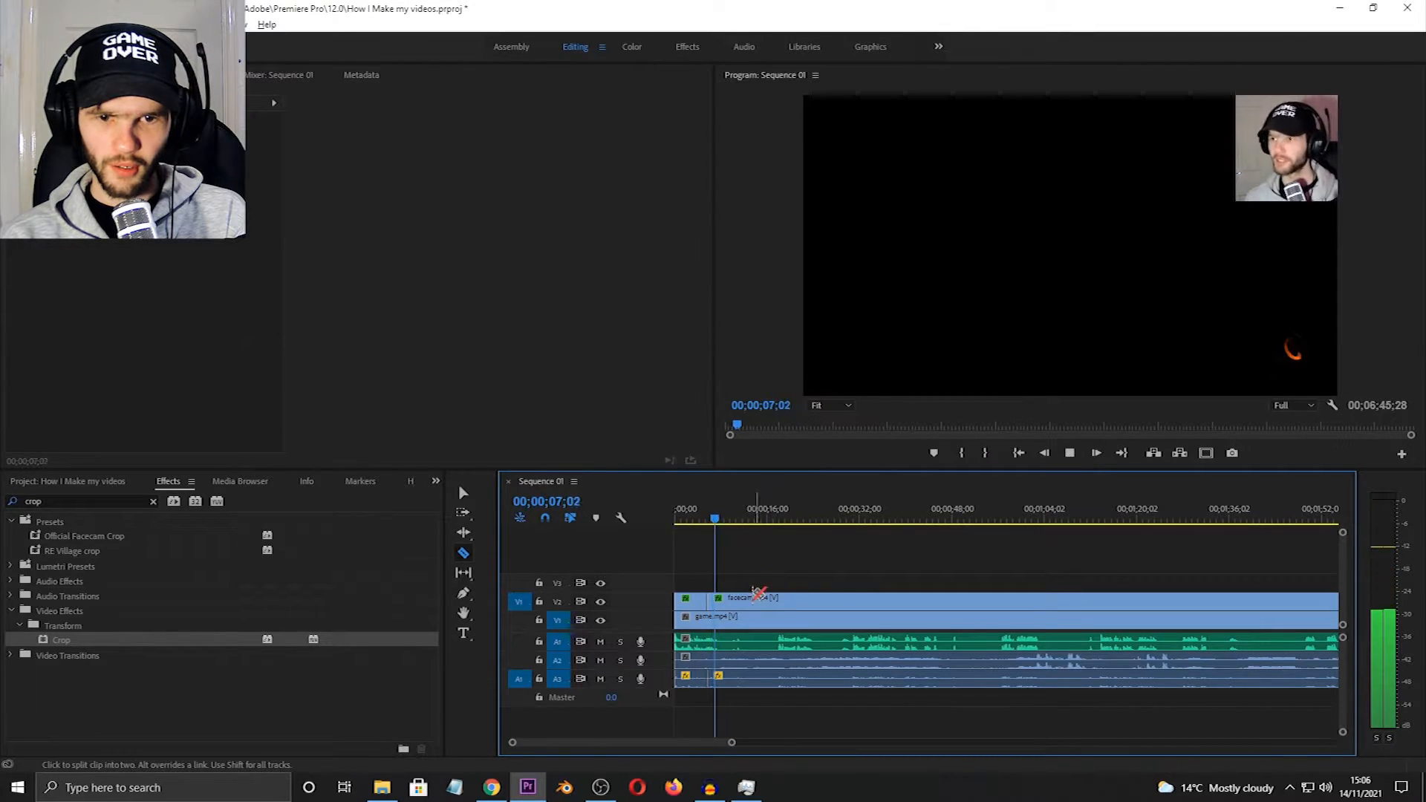
key("space")
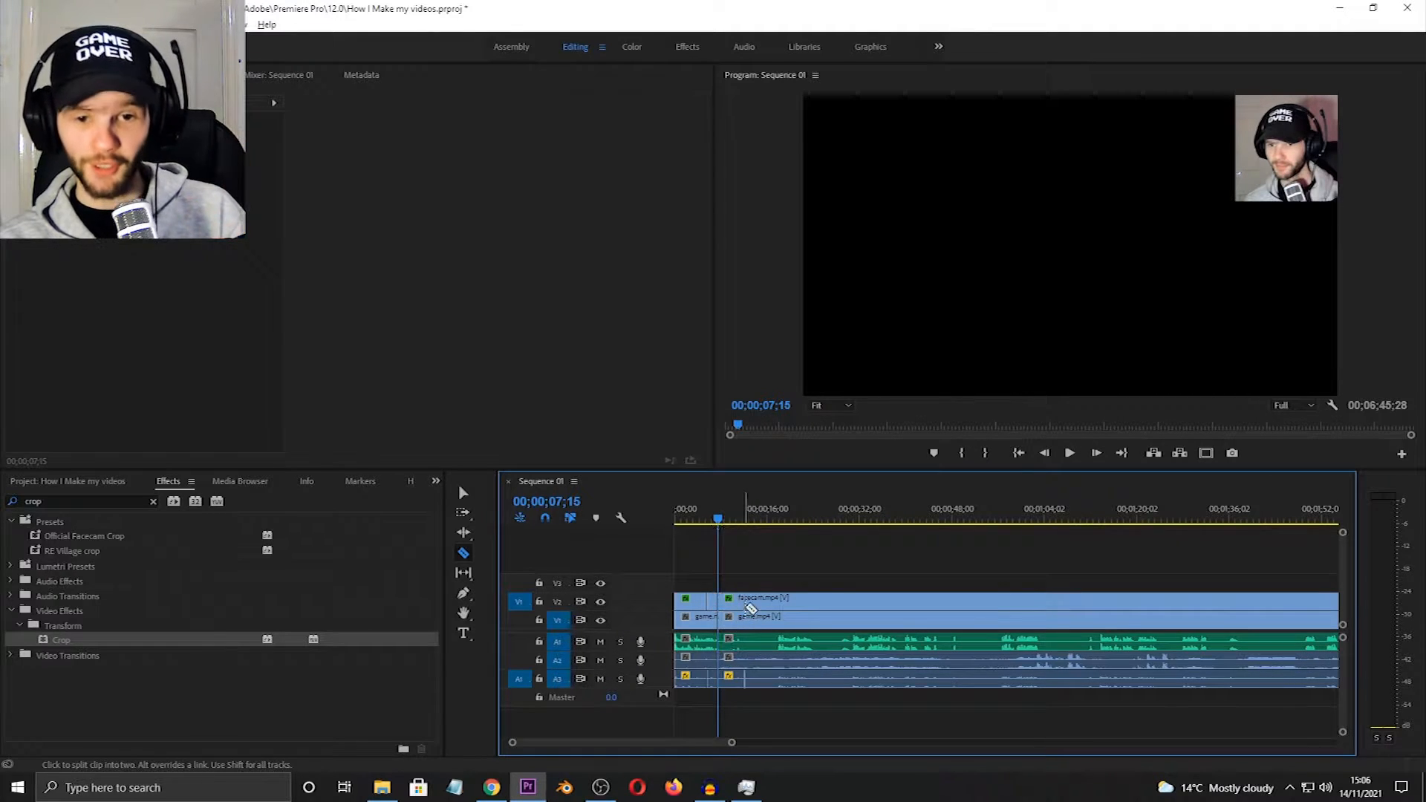
- Find where speech resumes after the quiet loading stretch and split all tracks at 00;00;18;00
left_click_drag(719, 520, 774, 520)
key("space")
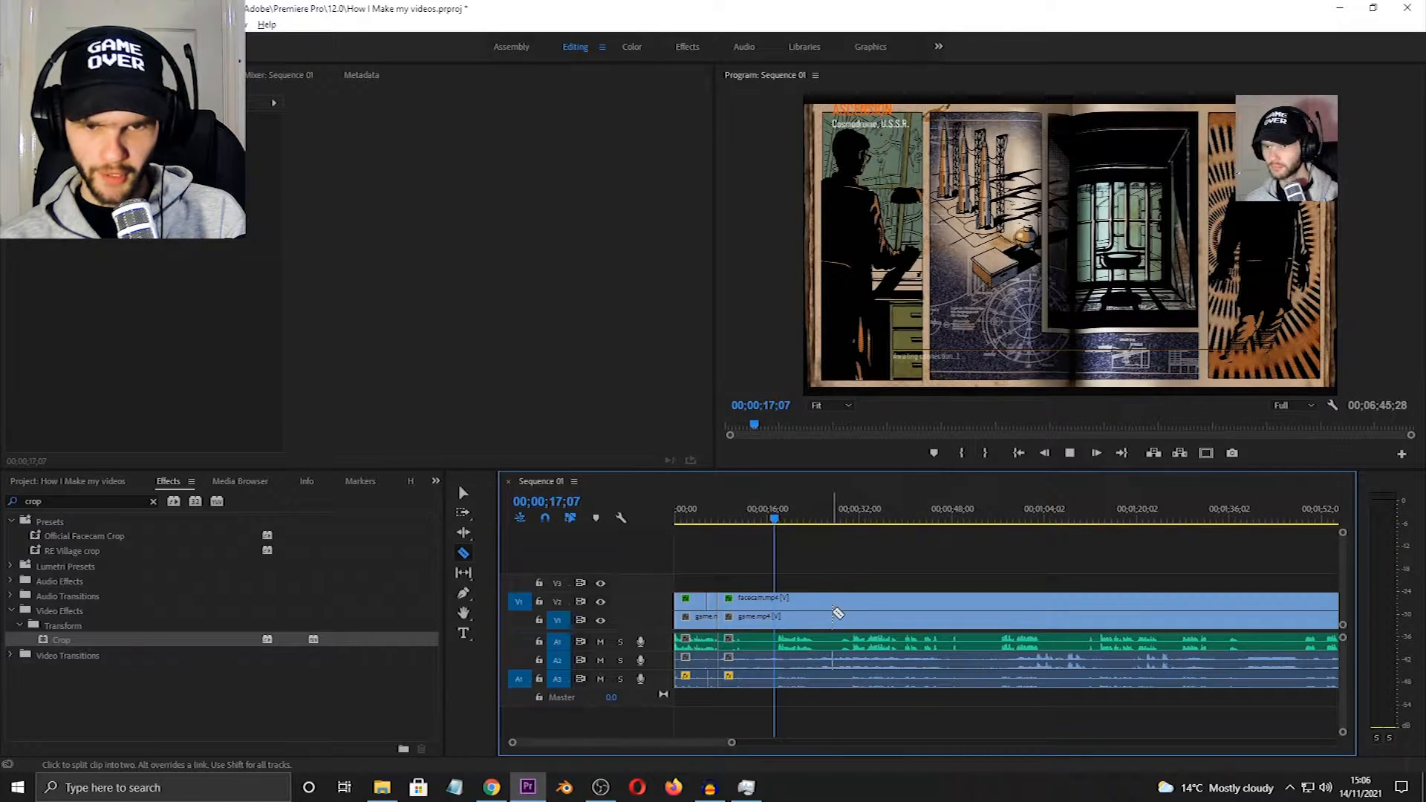
key("space")
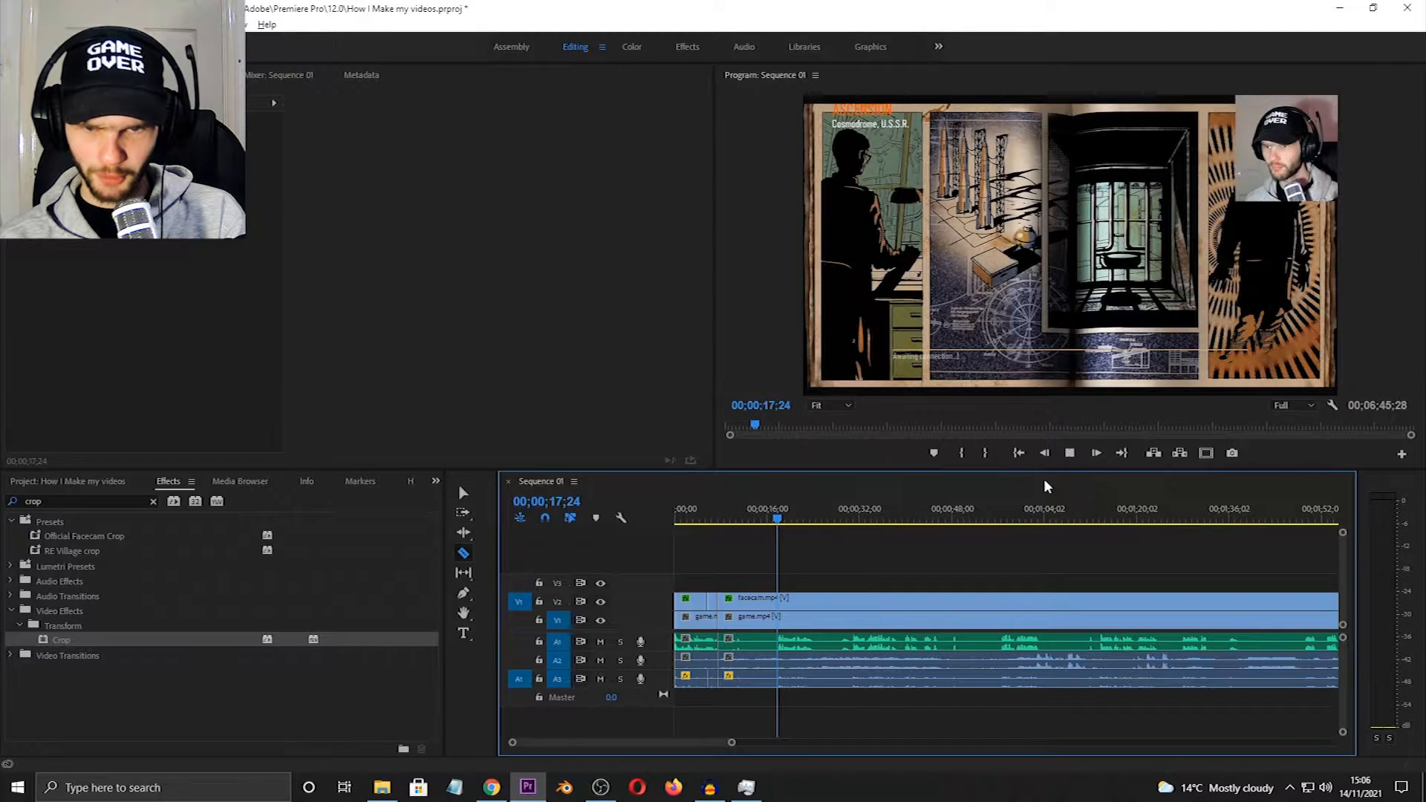
key("space")
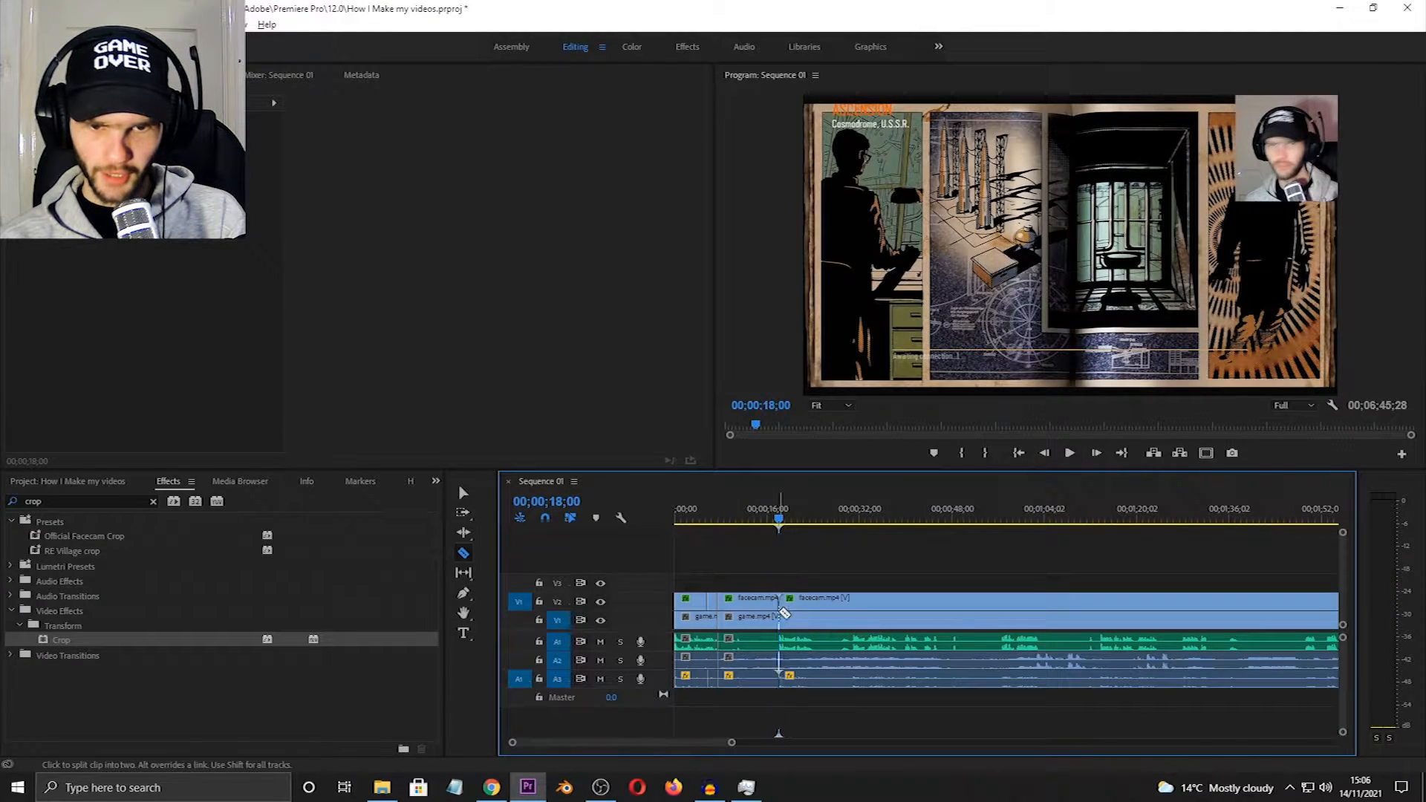
- Play on from the last cut and split all tracks at 00;00;23;27
key("space")
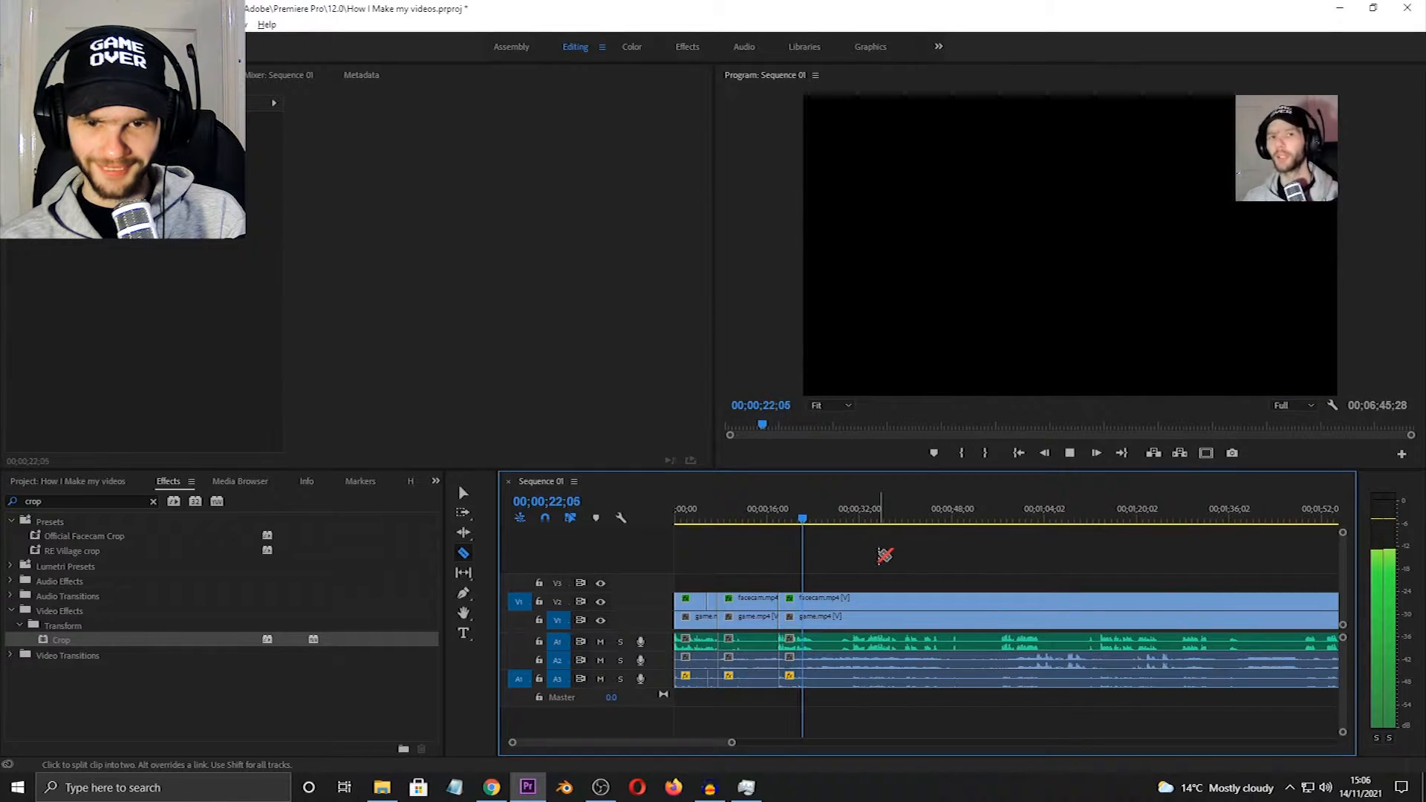
key("space")
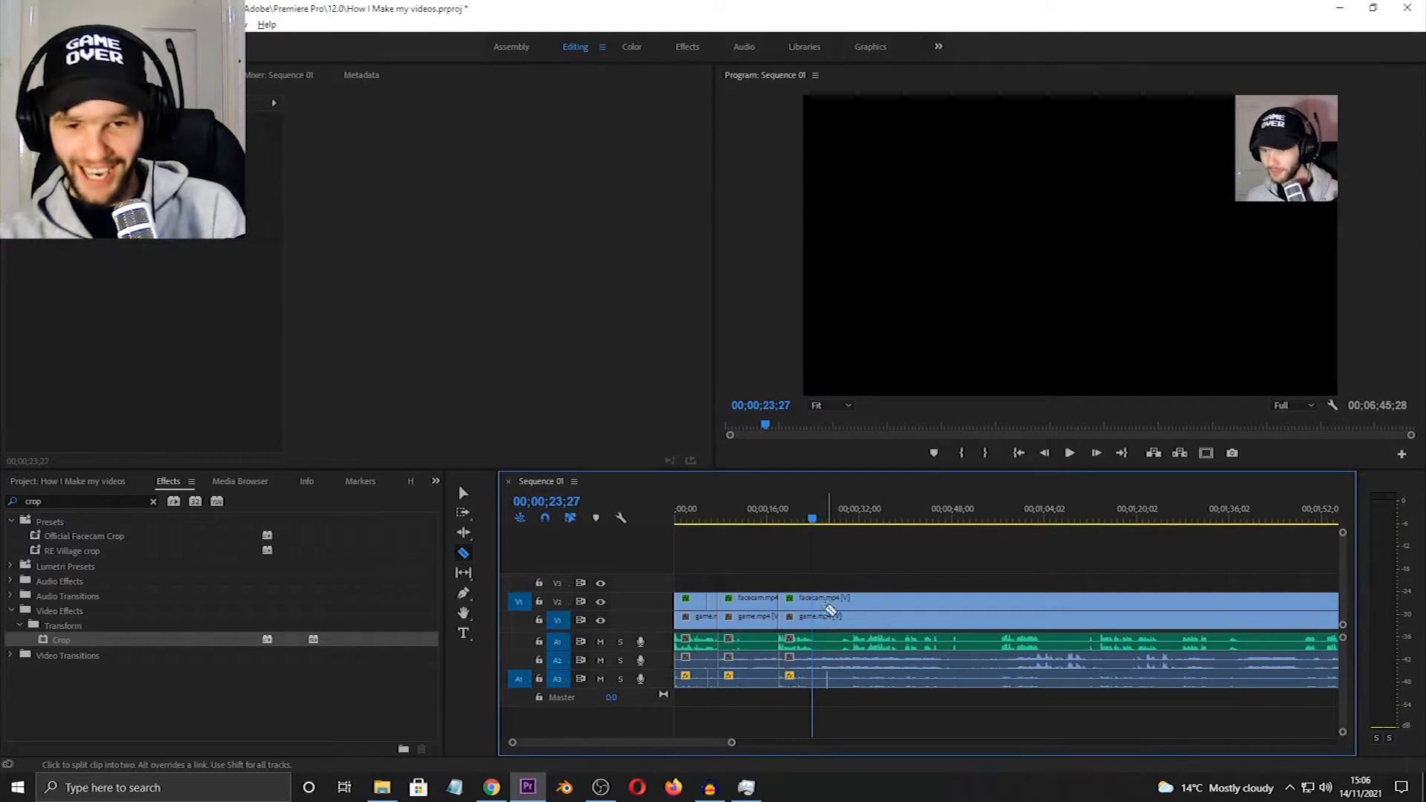
left_click(817, 605)
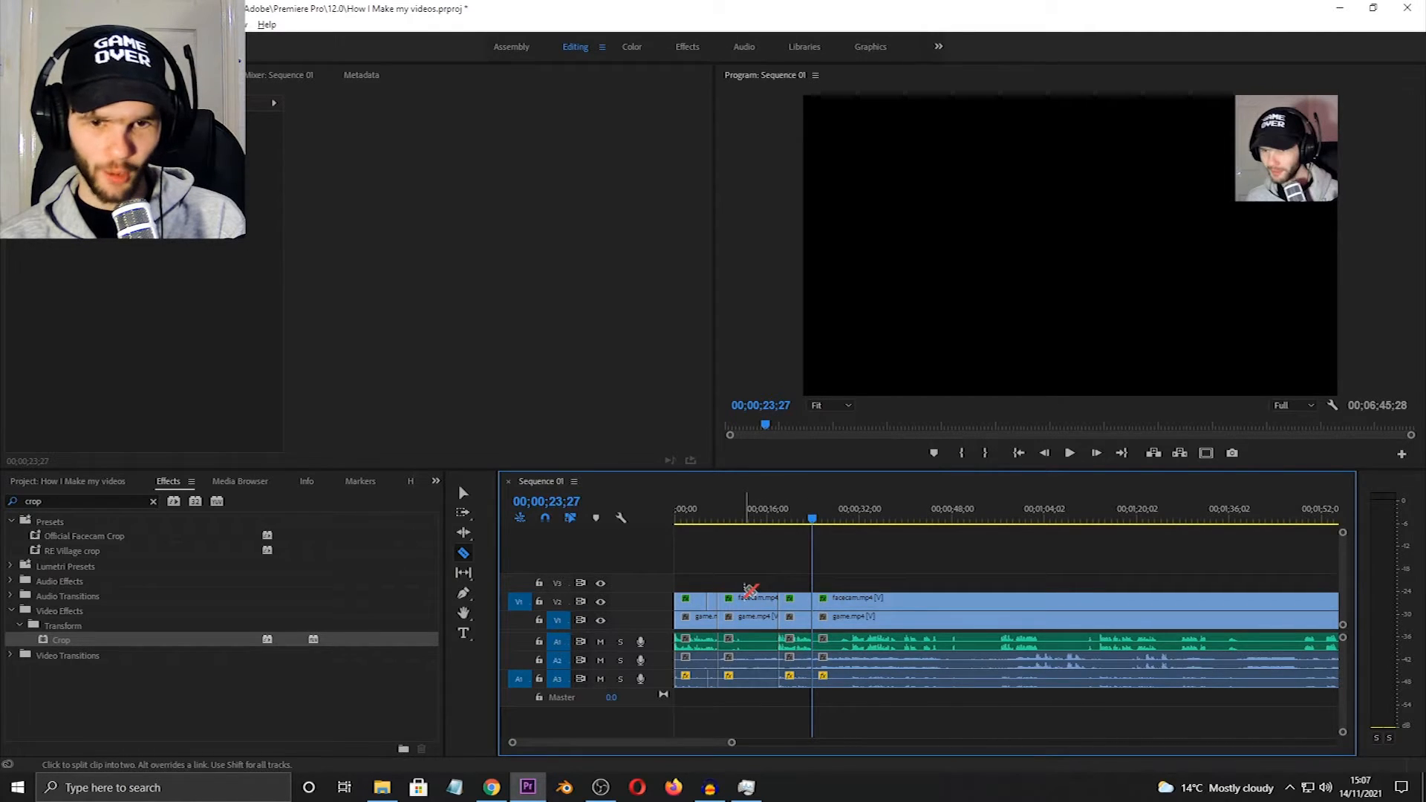
- Delete the segment between 00;00;07;15 and 00;00;18;00 on all tracks and ripple delete the gap
key("v")
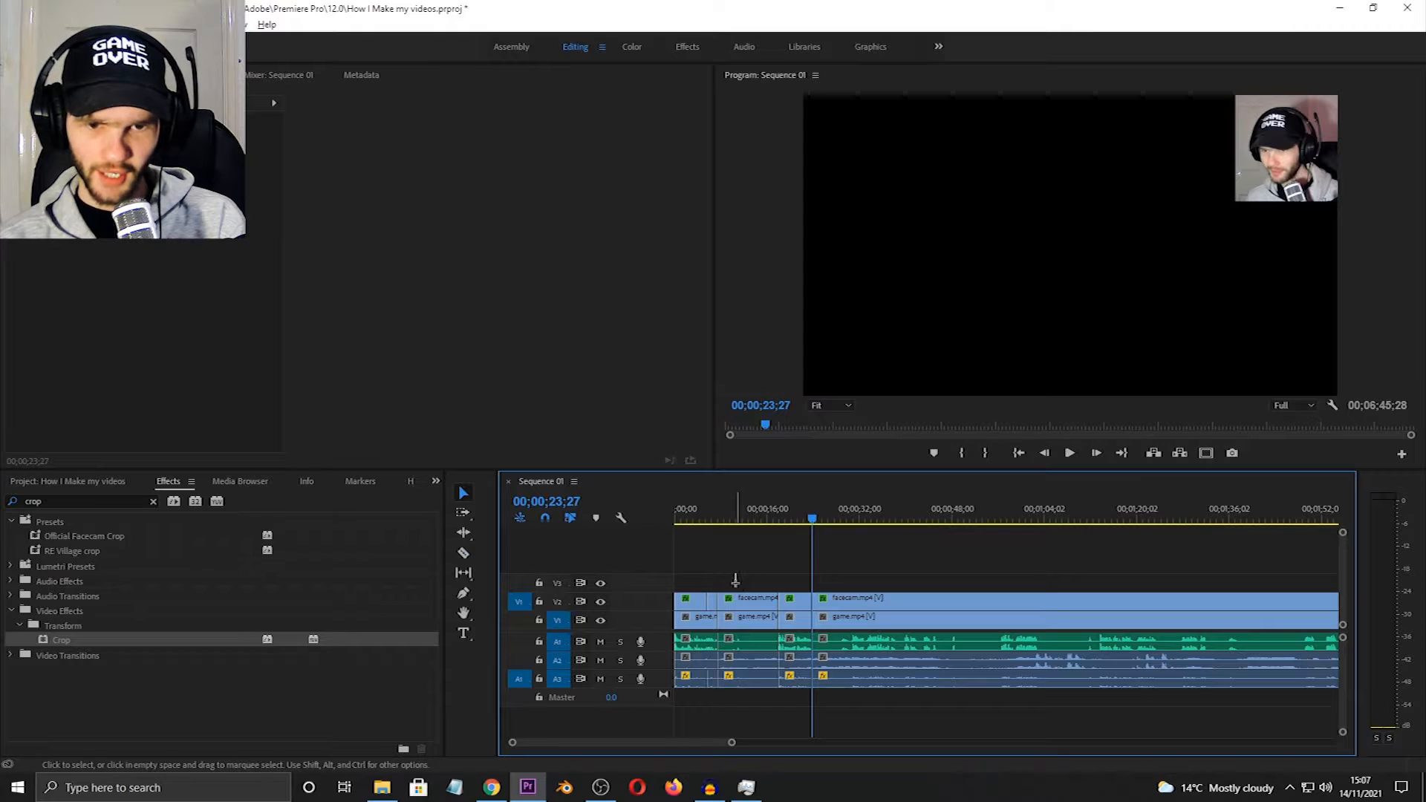
left_click(748, 637)
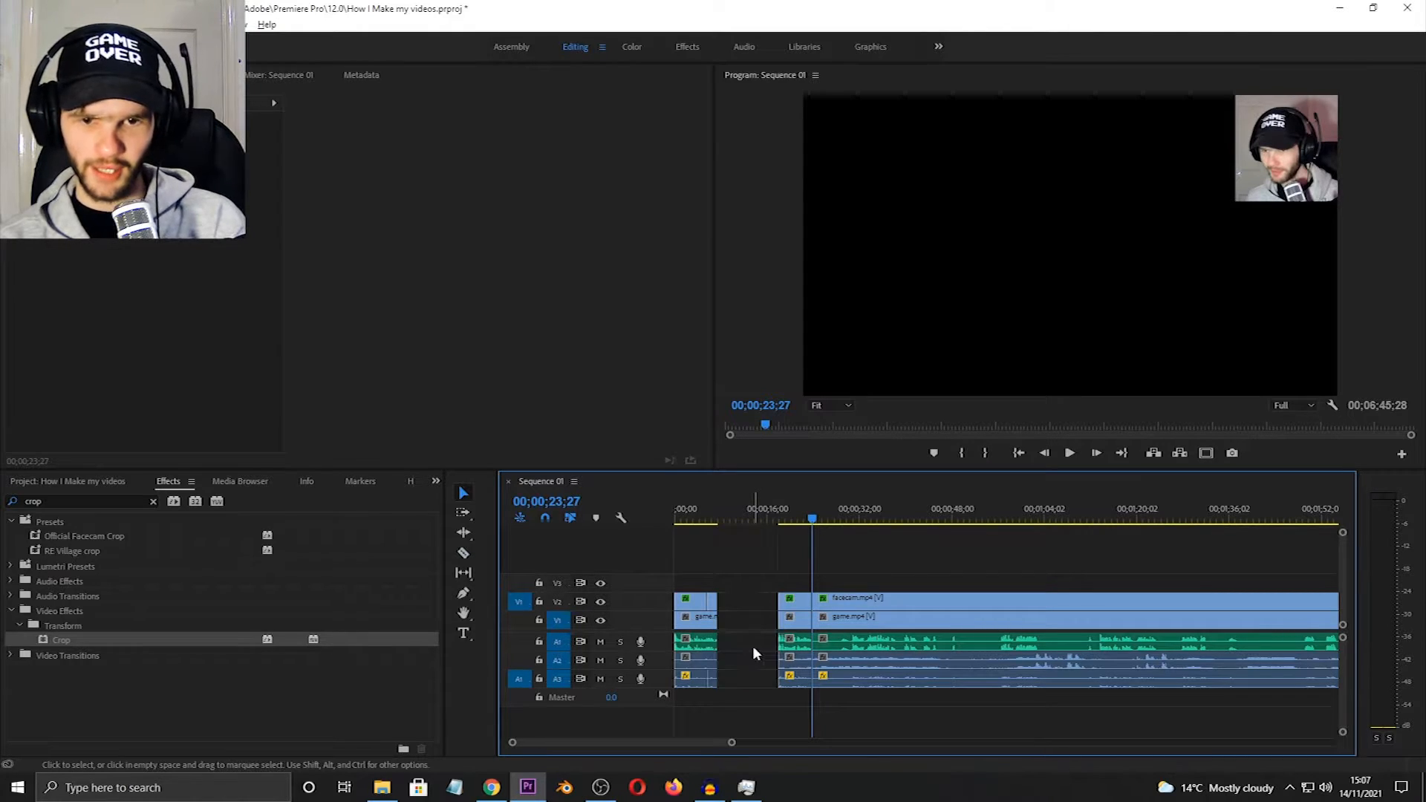
right_click(745, 605)
left_click(776, 613)
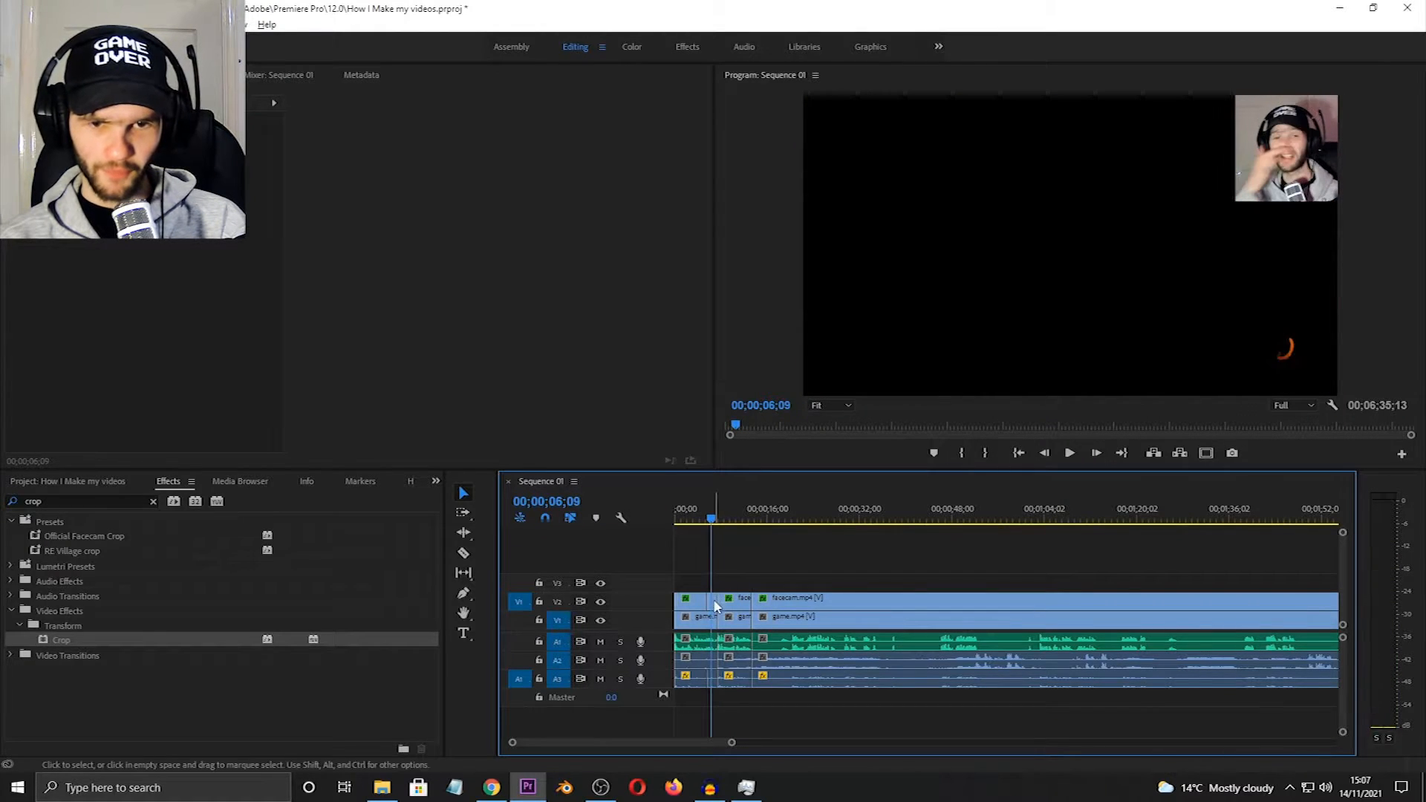
- Turn off the Crop effect on the short facecam clip starting at 00;00;05;22 and reset its Motion settings
left_click(715, 600)
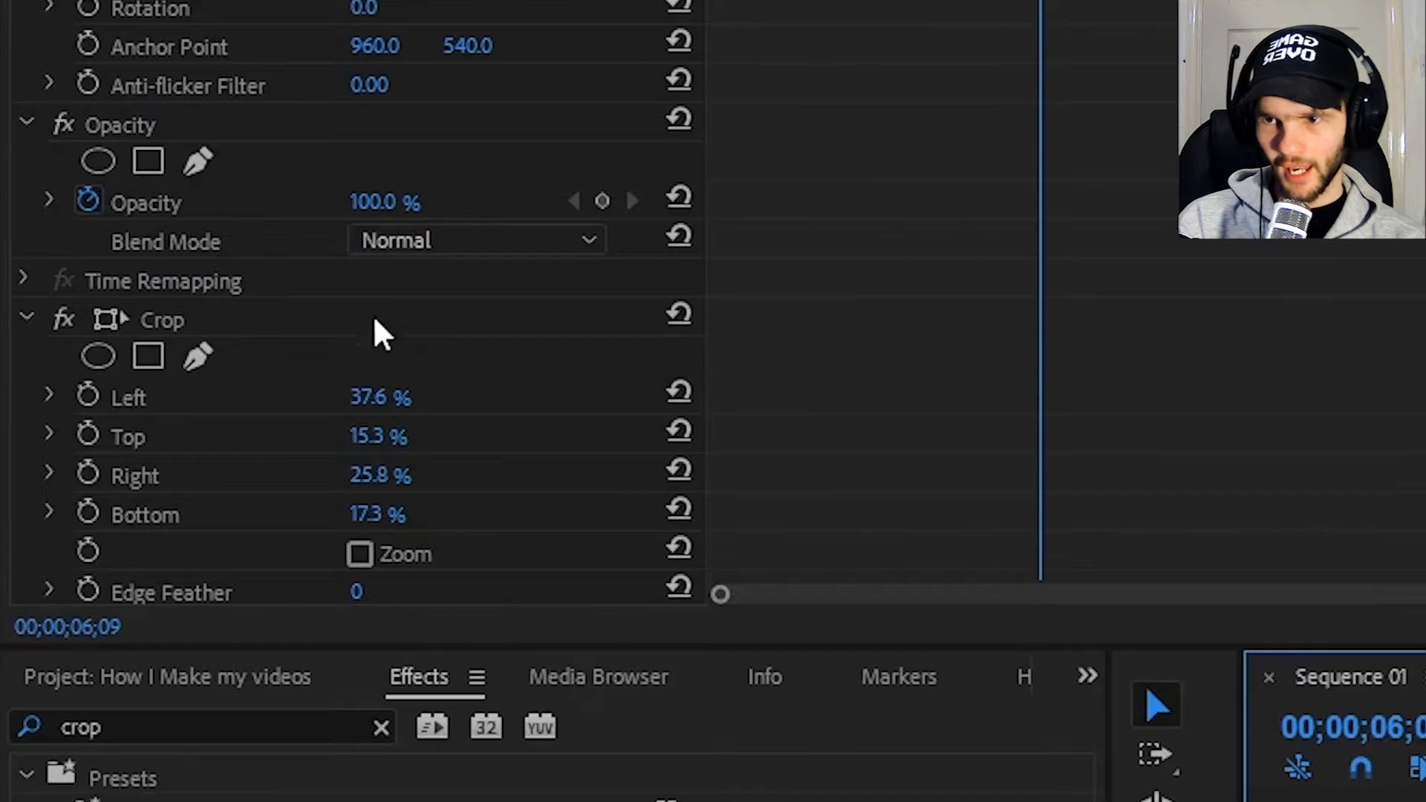
left_click(29, 325)
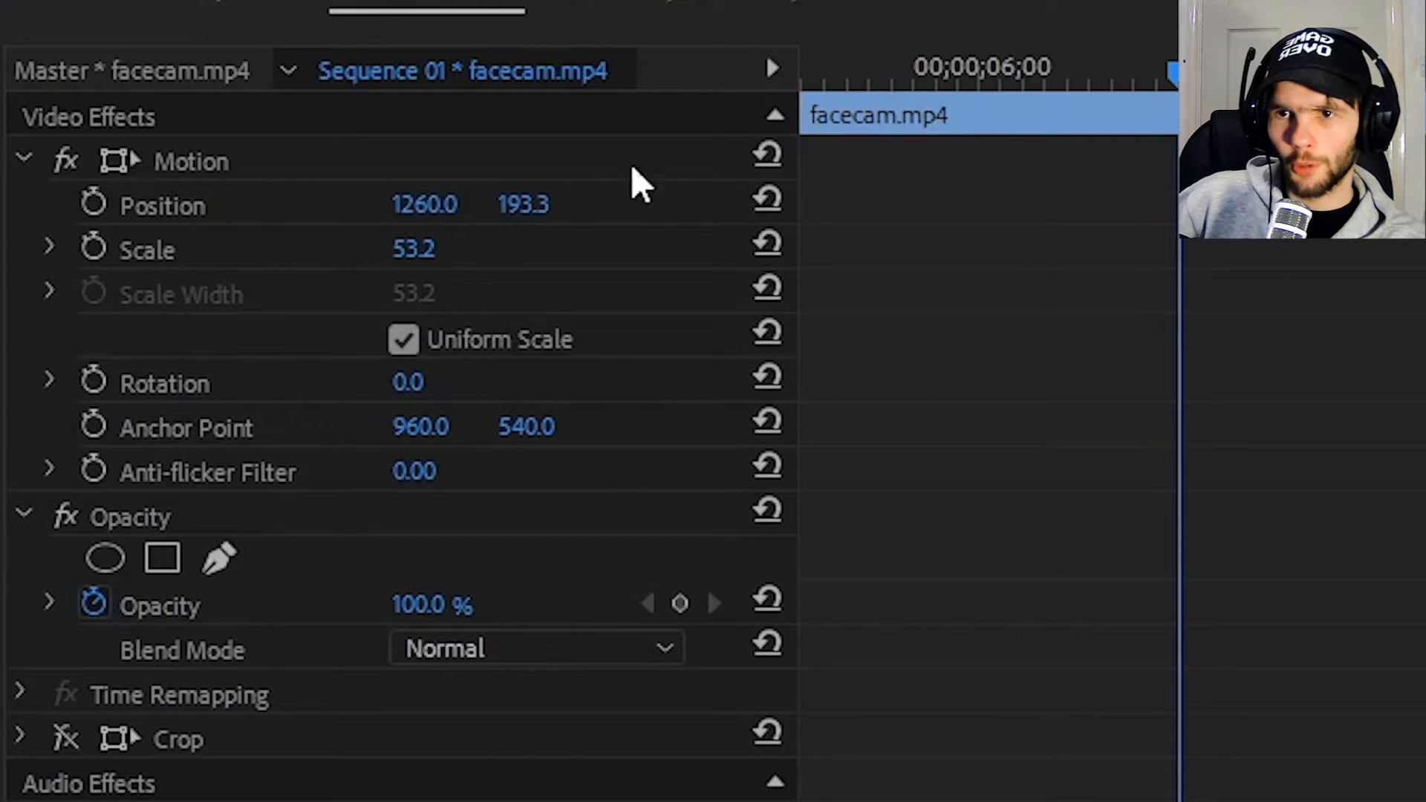
left_click(170, 167)
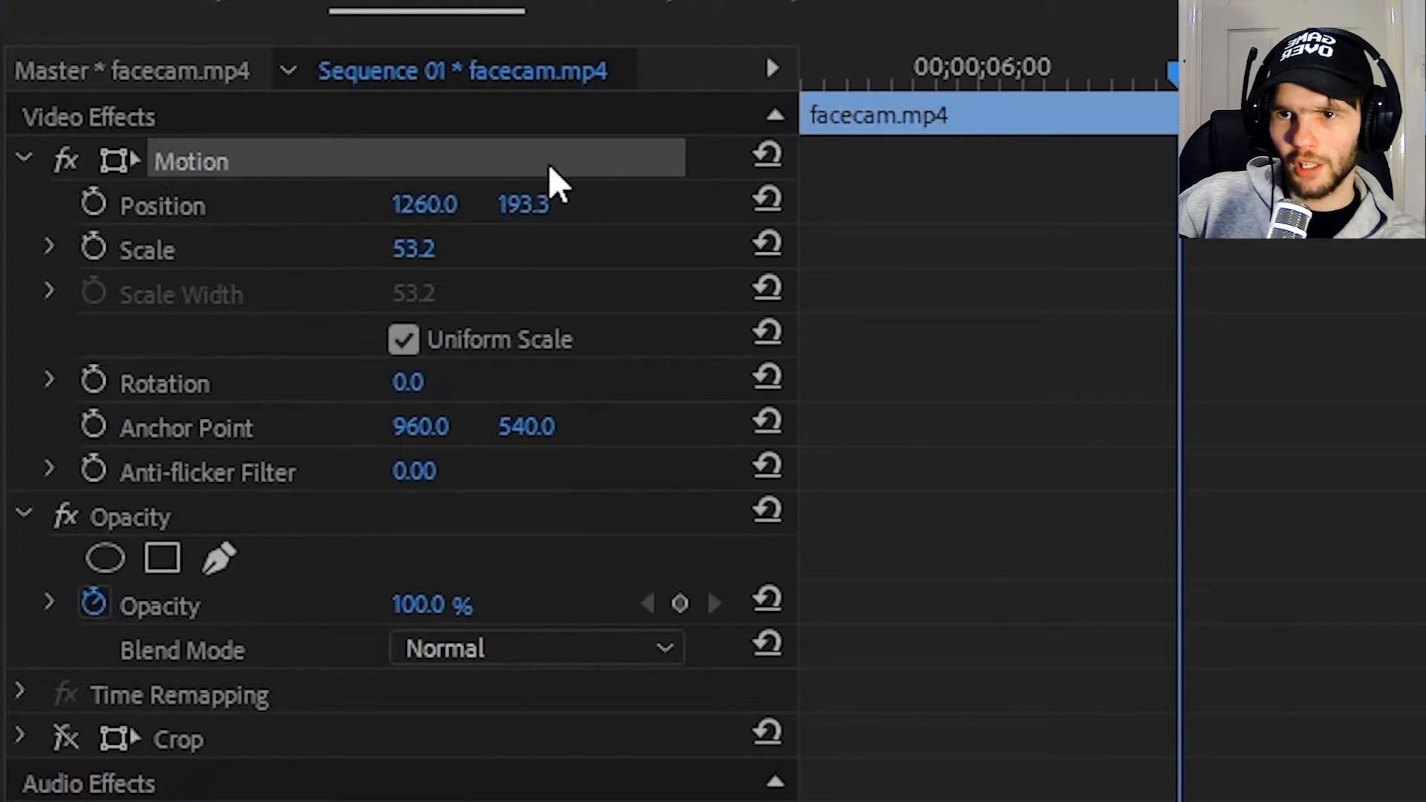
left_click(766, 153)
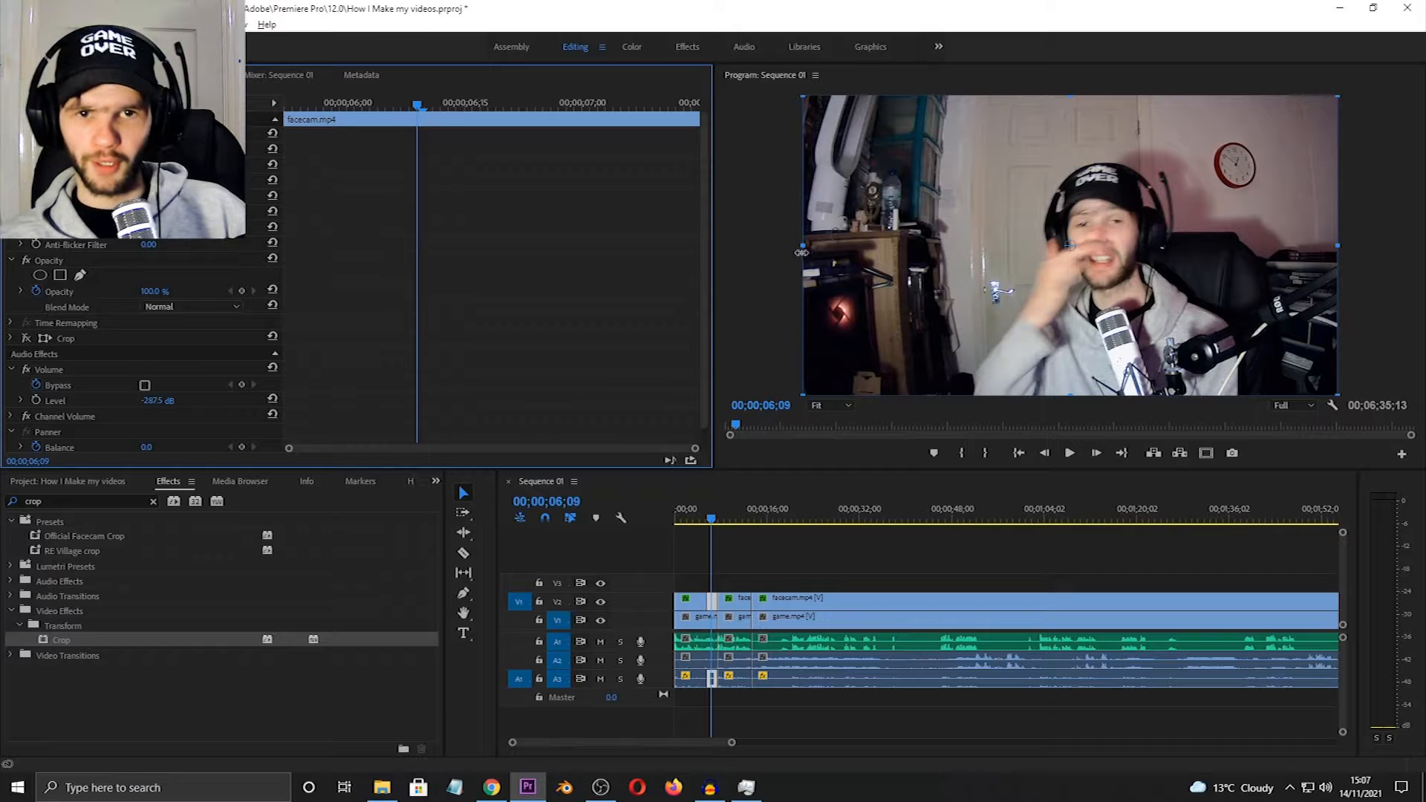
- Enlarge the short facecam clip to about 138%, position it at about 628, 532, and move the playhead to the clip's start
left_click_drag(801, 252, 690, 271)
left_click_drag(913, 287, 876, 291)
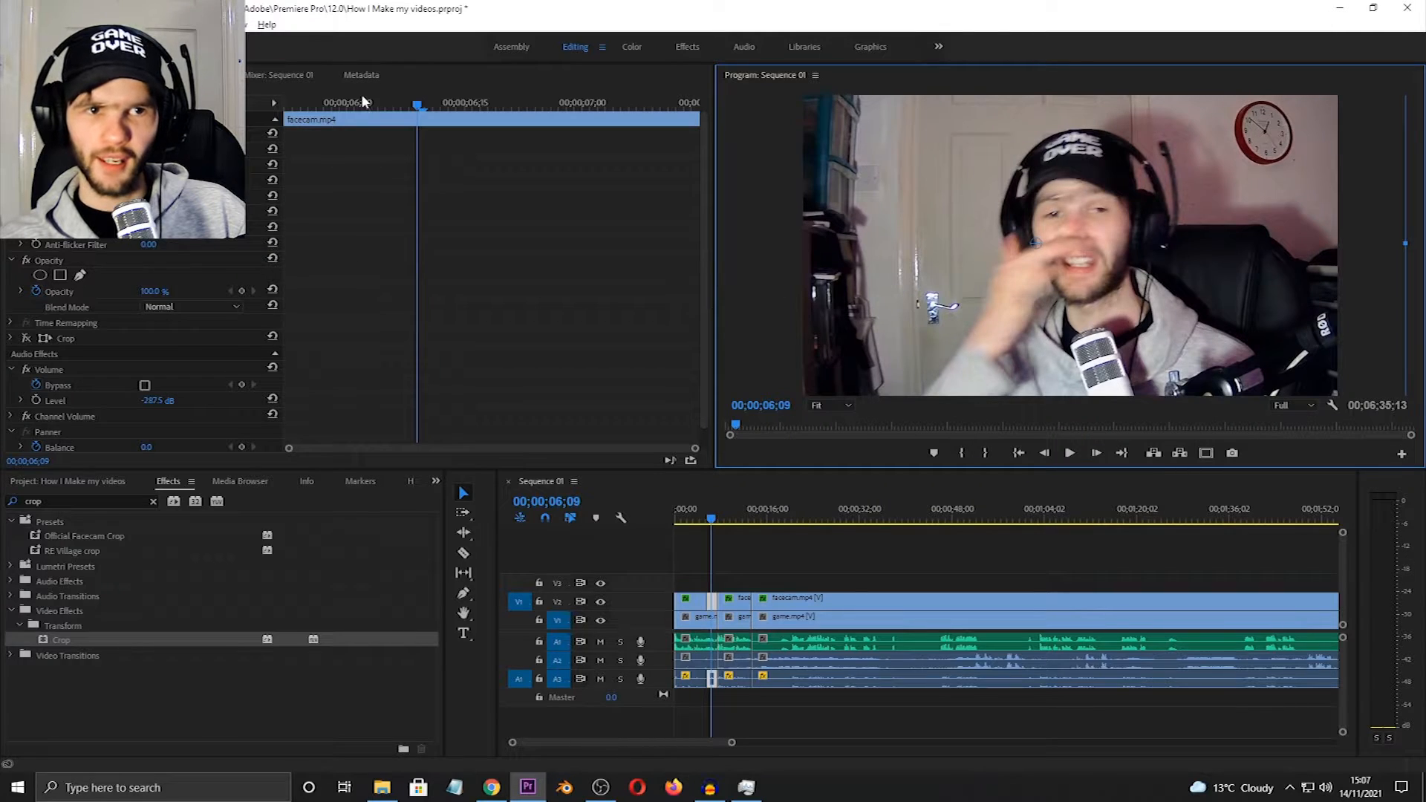
left_click_drag(362, 103, 279, 112)
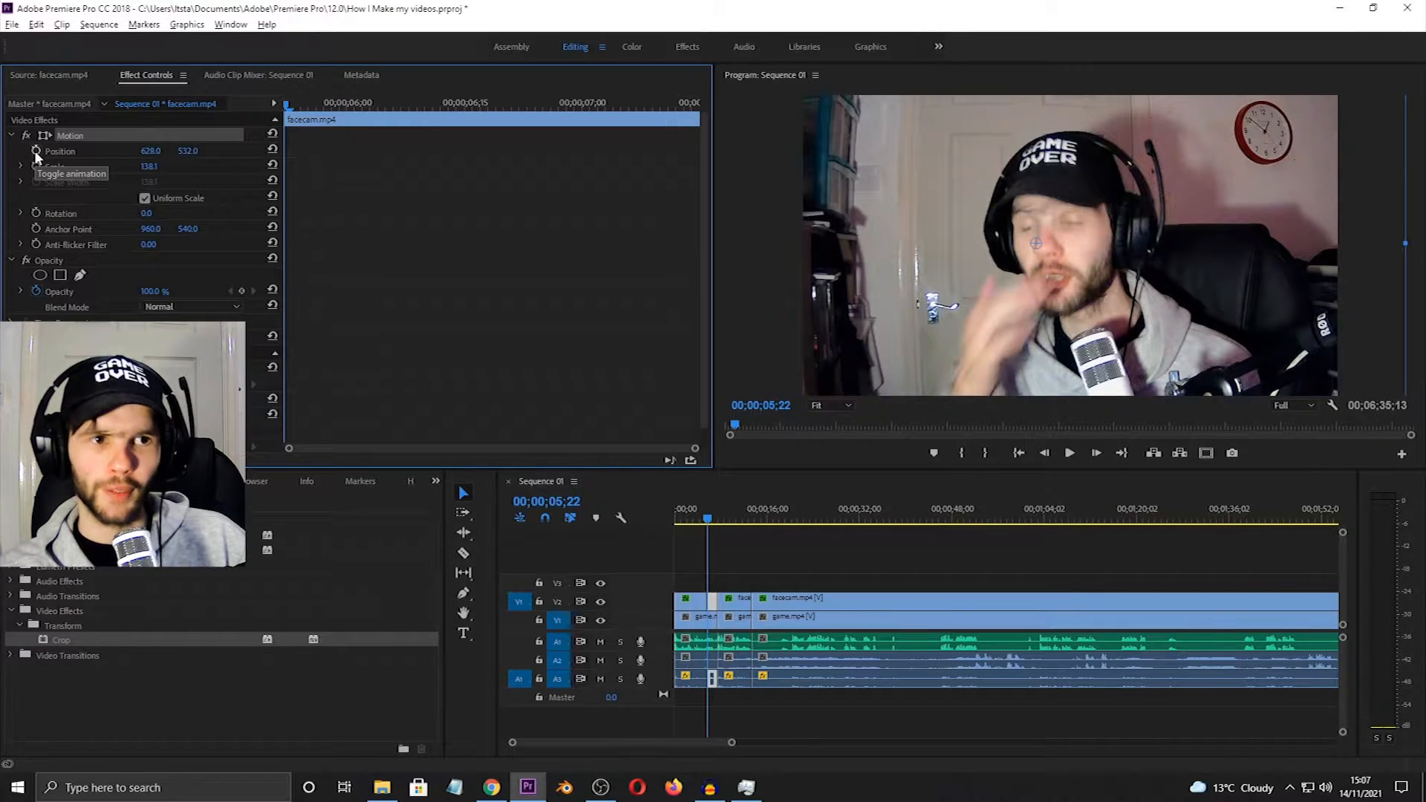
- Turn on Position and Scale keyframing at the start of the short facecam clip and move the playhead to its last frame, 00;00;07;14
left_click(35, 150)
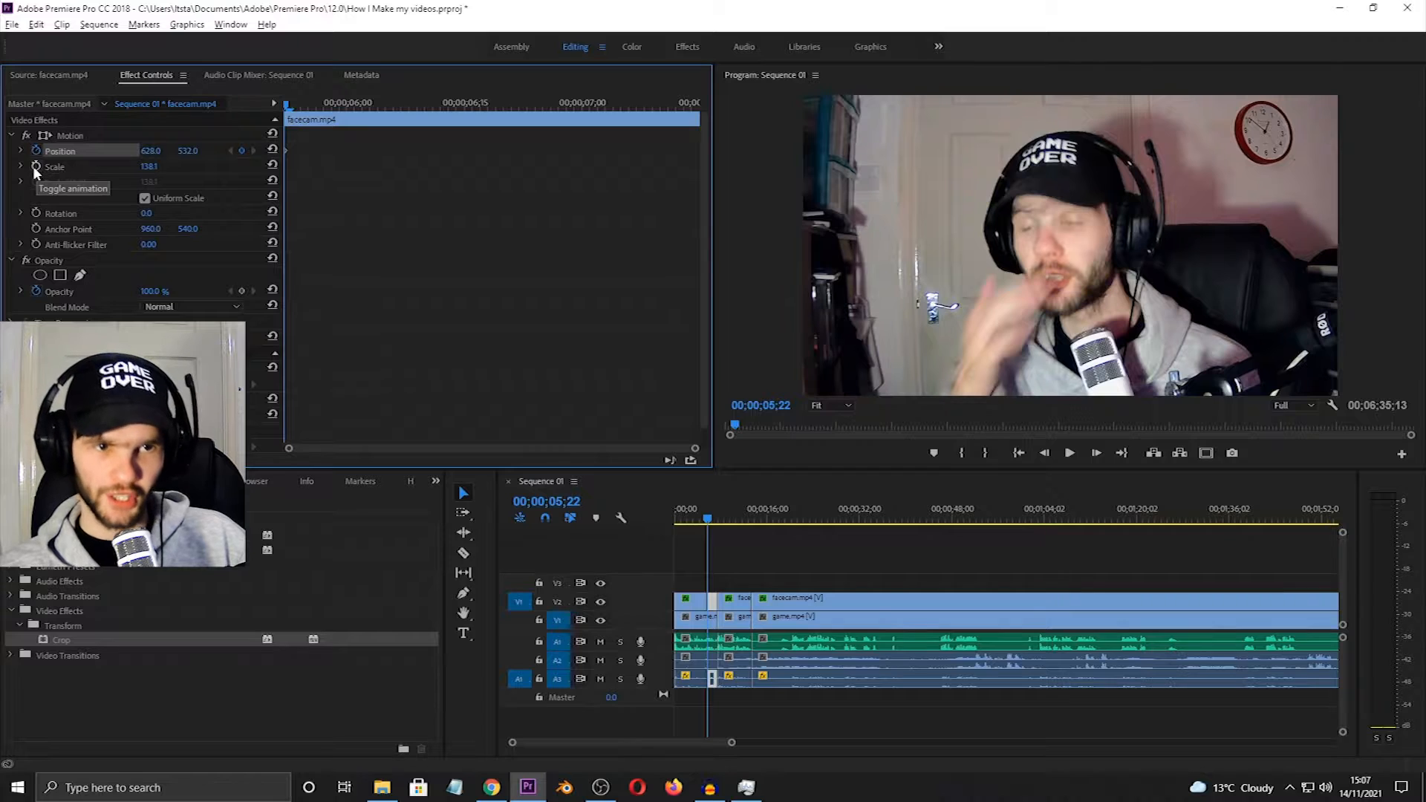
left_click(35, 166)
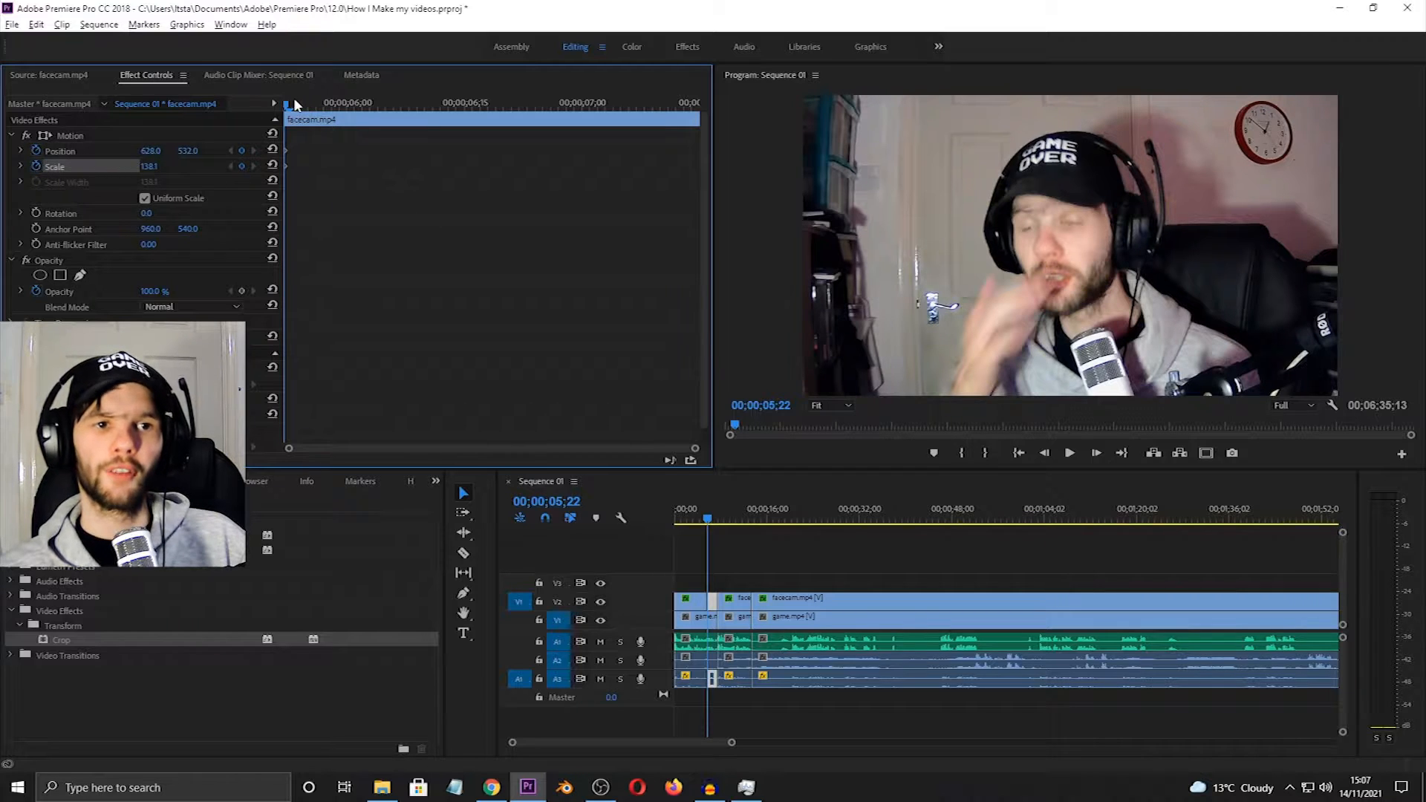
left_click_drag(290, 108, 699, 155)
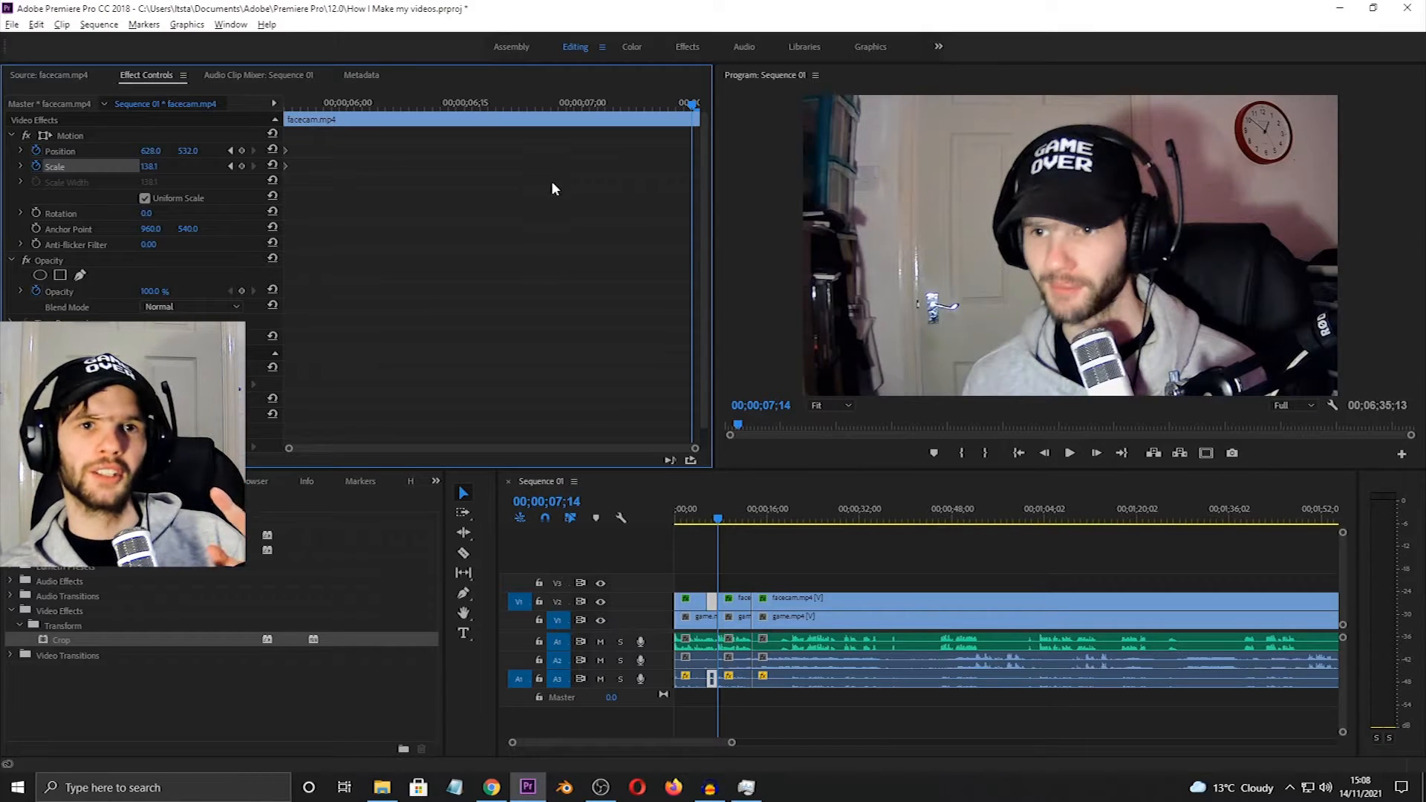
left_click_drag(679, 110, 567, 108)
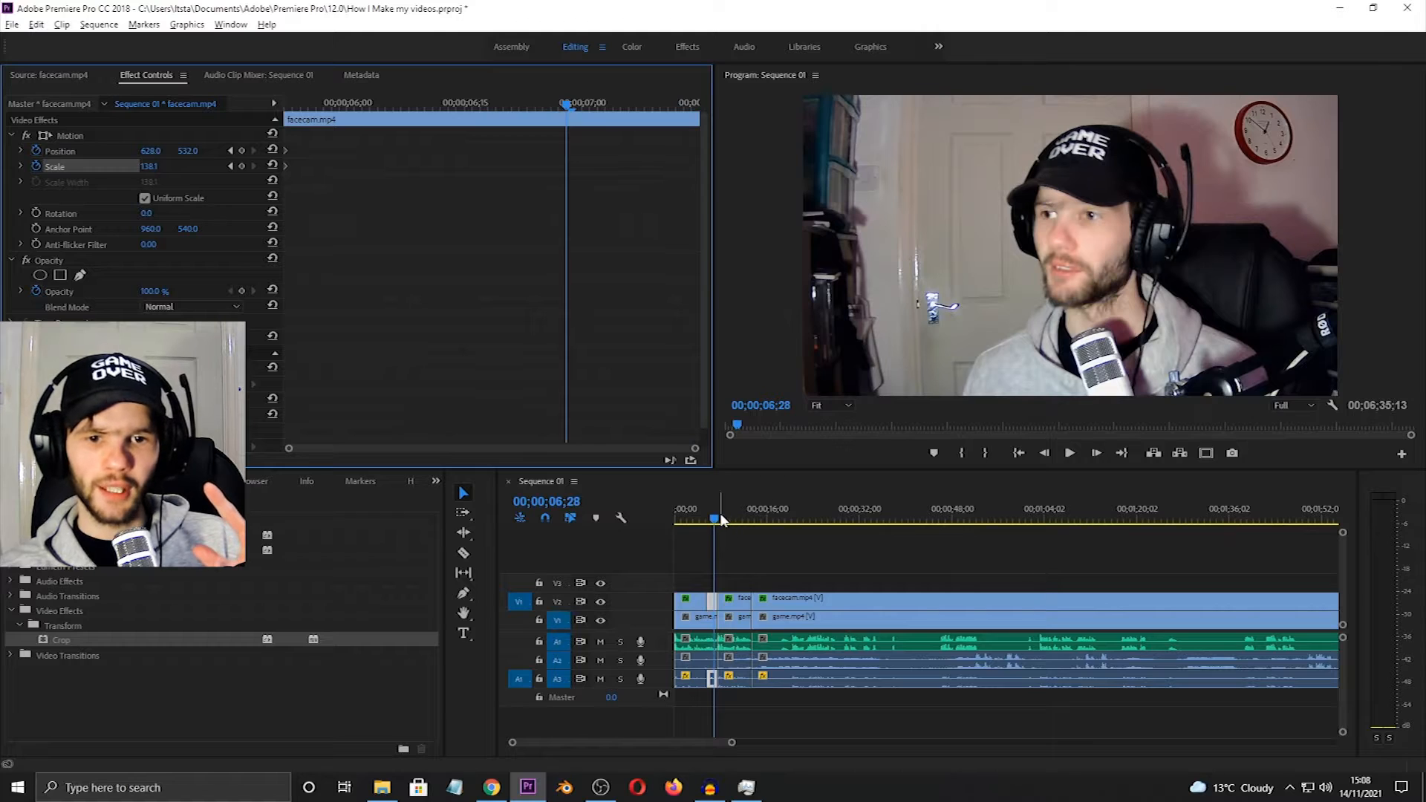
mouse_move(717, 519)
left_mouse_down()
mouse_move(835, 519)
mouse_move(716, 528)
left_mouse_up()
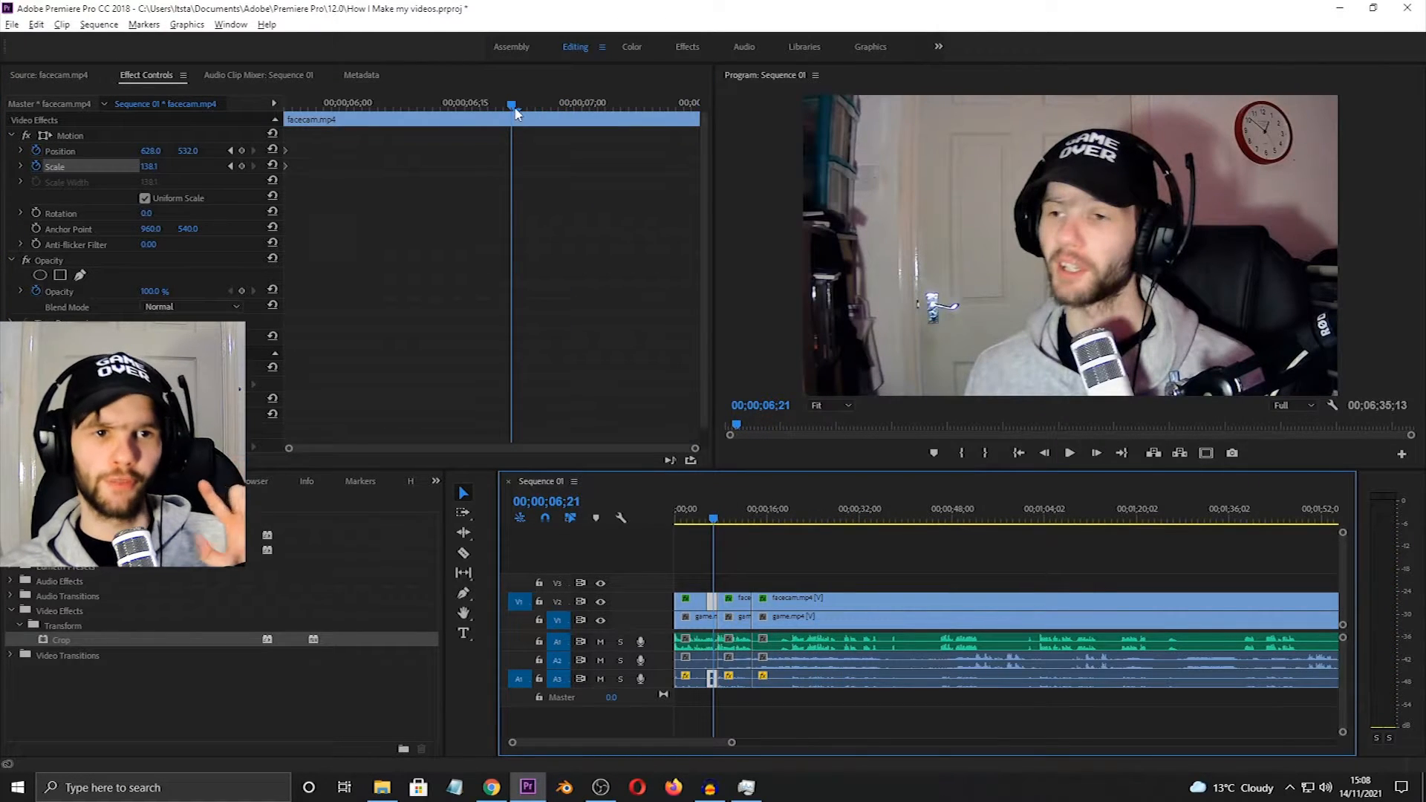
left_click_drag(517, 112, 693, 131)
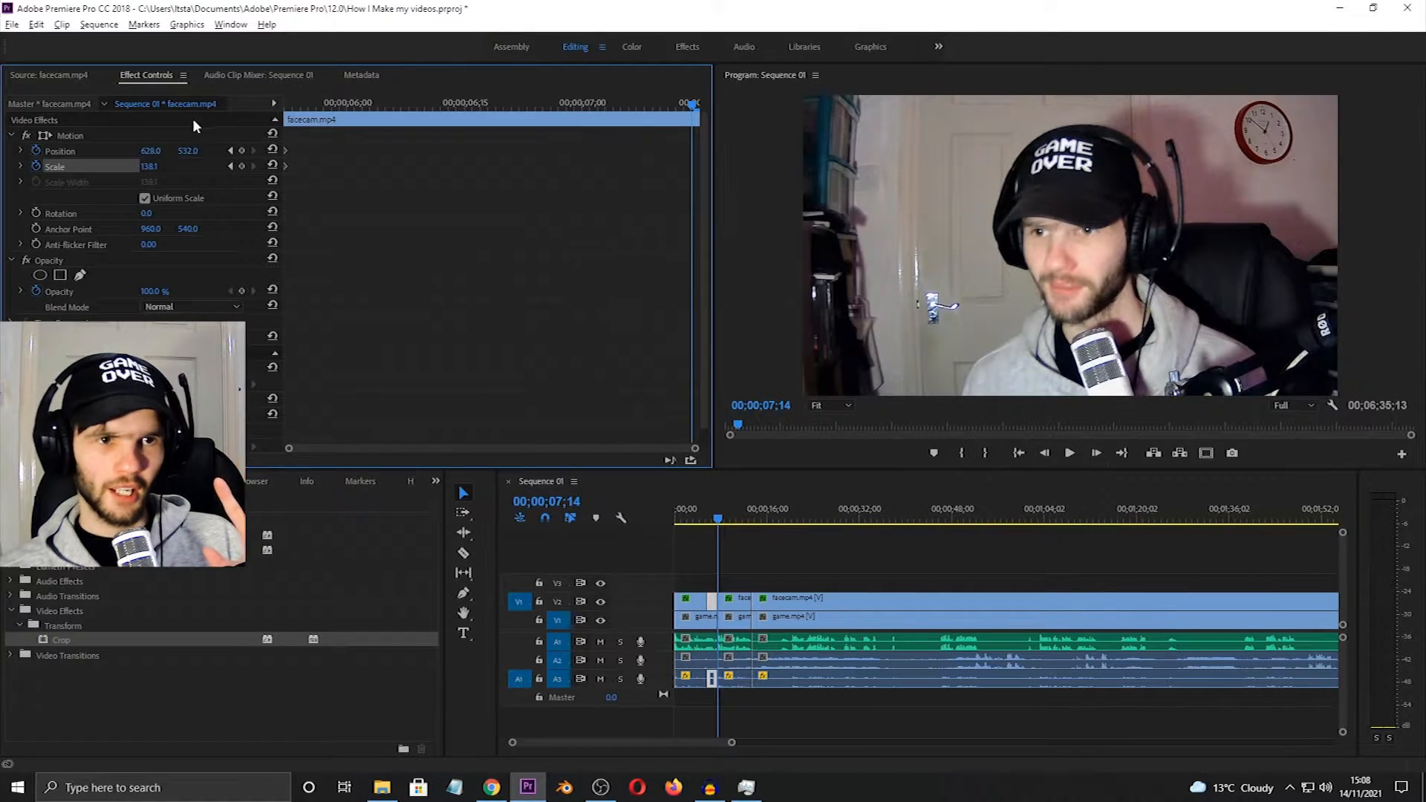
- Increase the short facecam clip's Scale to about 170.5 at 00;00;07;14 to create the end keyframe of the zoom
left_click(92, 134)
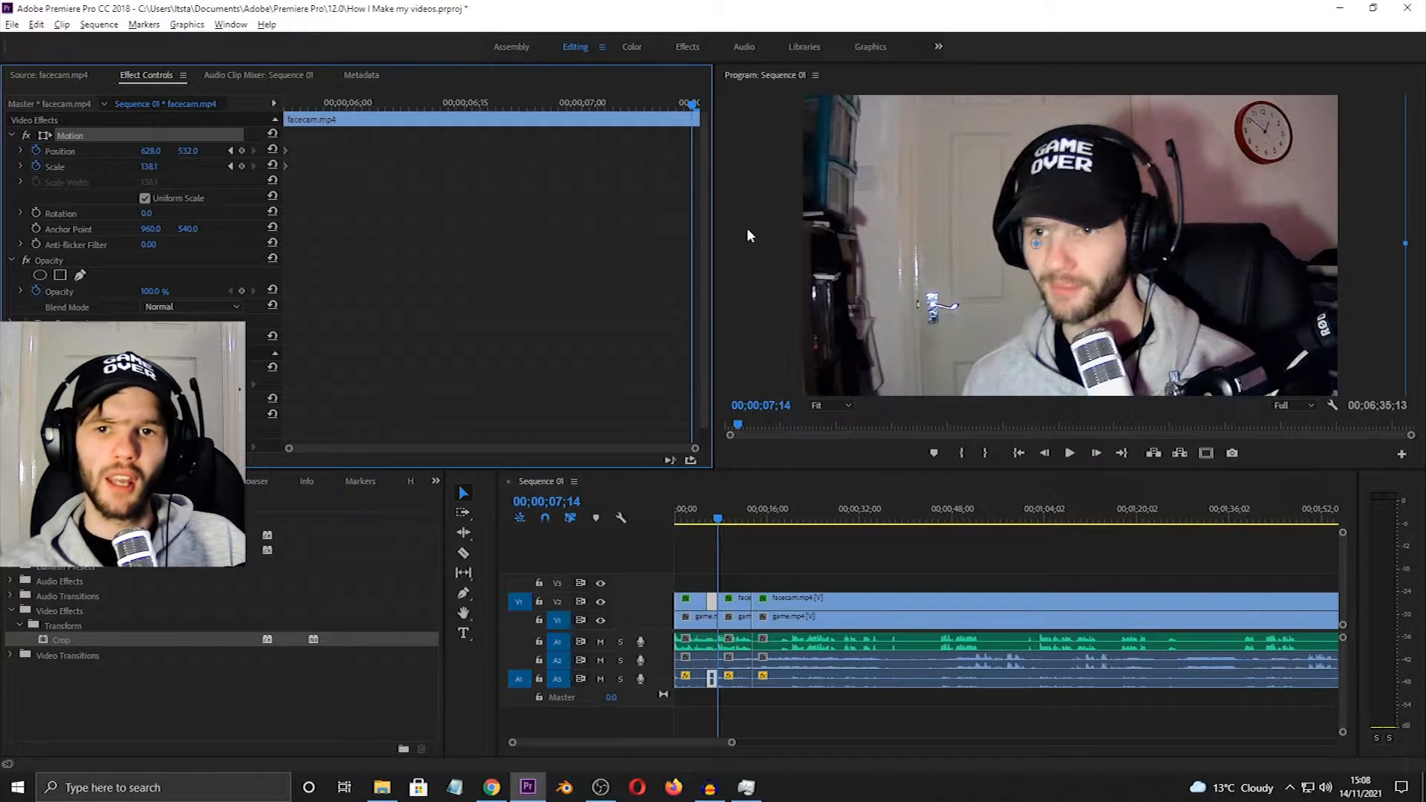
mouse_move(1406, 242)
left_mouse_down()
mouse_move(1424, 242)
mouse_move(1398, 242)
mouse_move(1410, 242)
left_mouse_up()
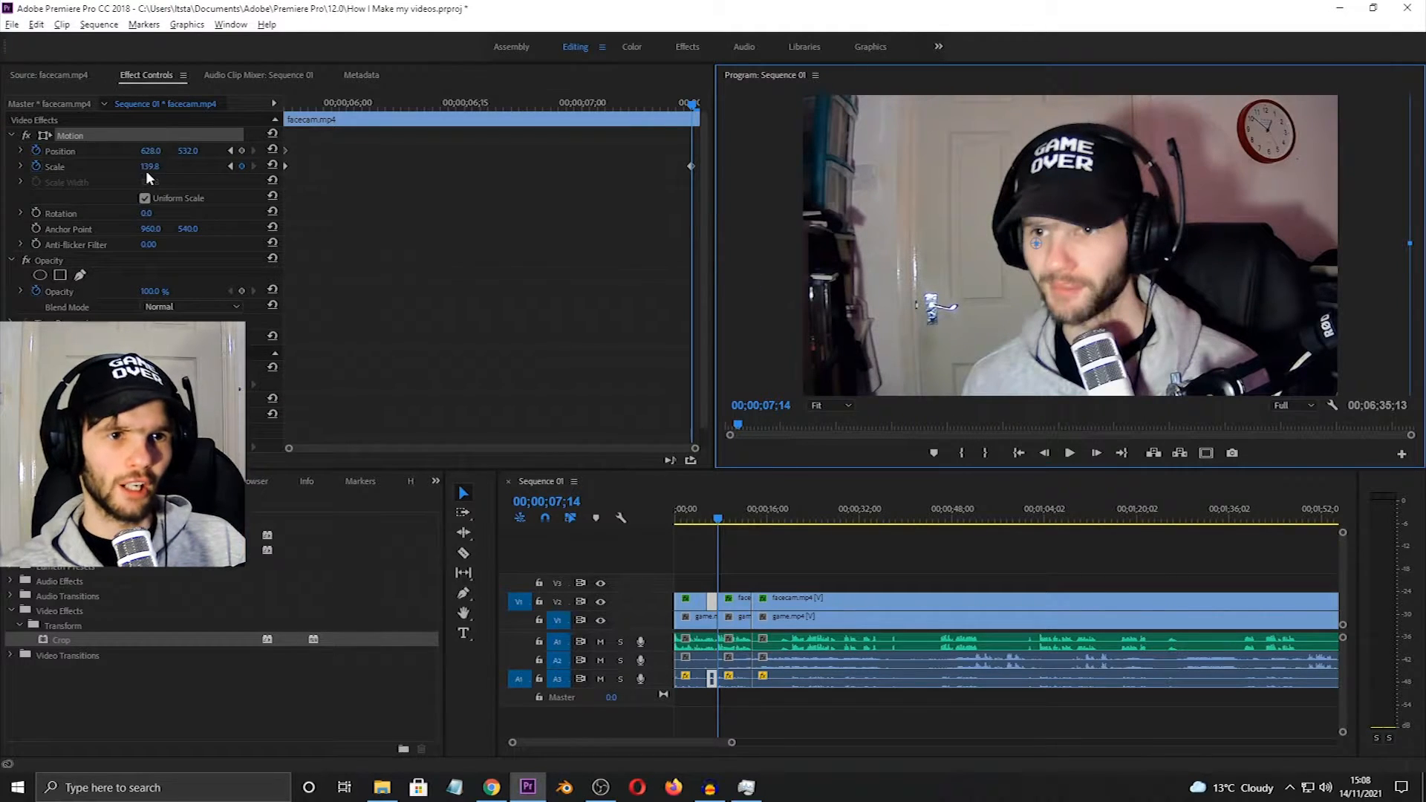
left_click_drag(148, 166, 153, 167)
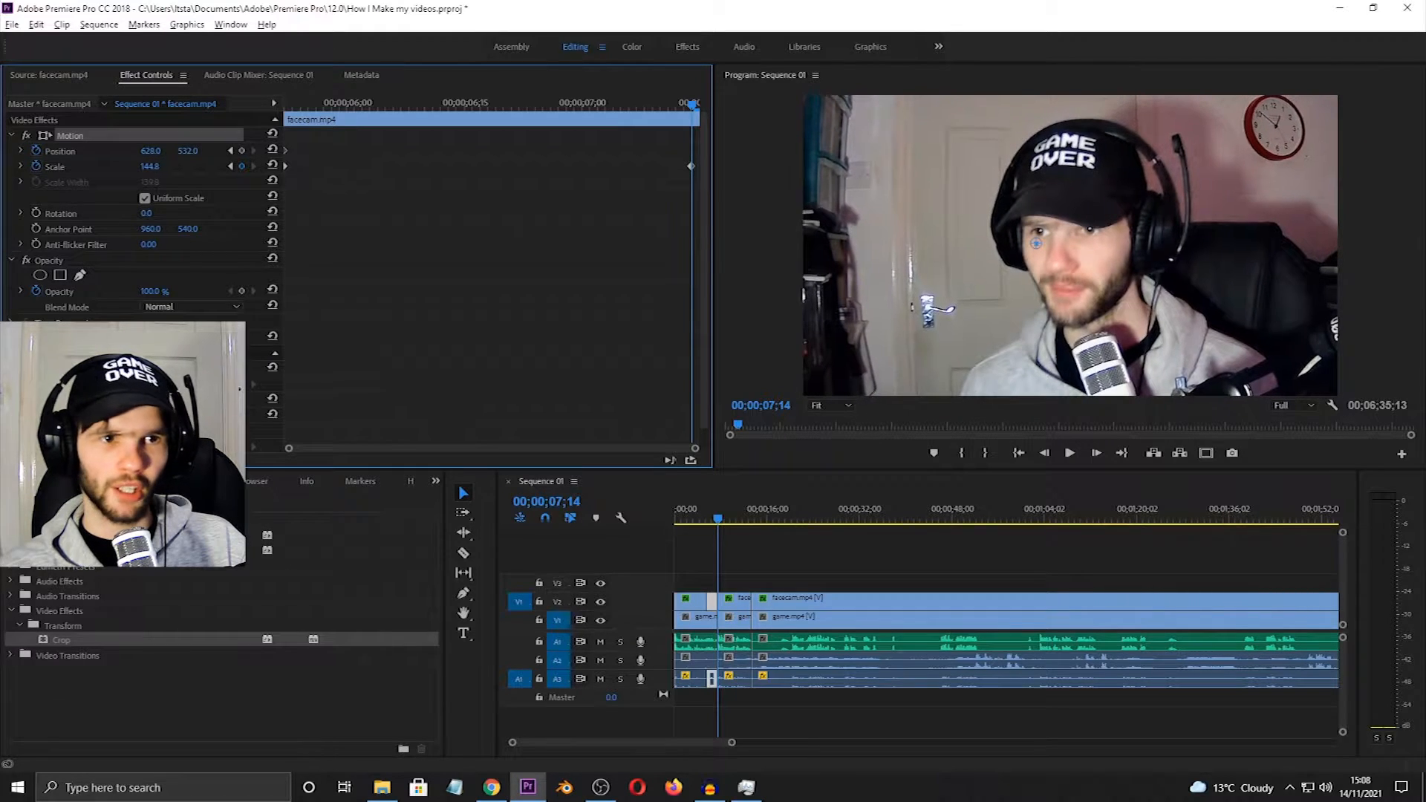
left_click(20, 167)
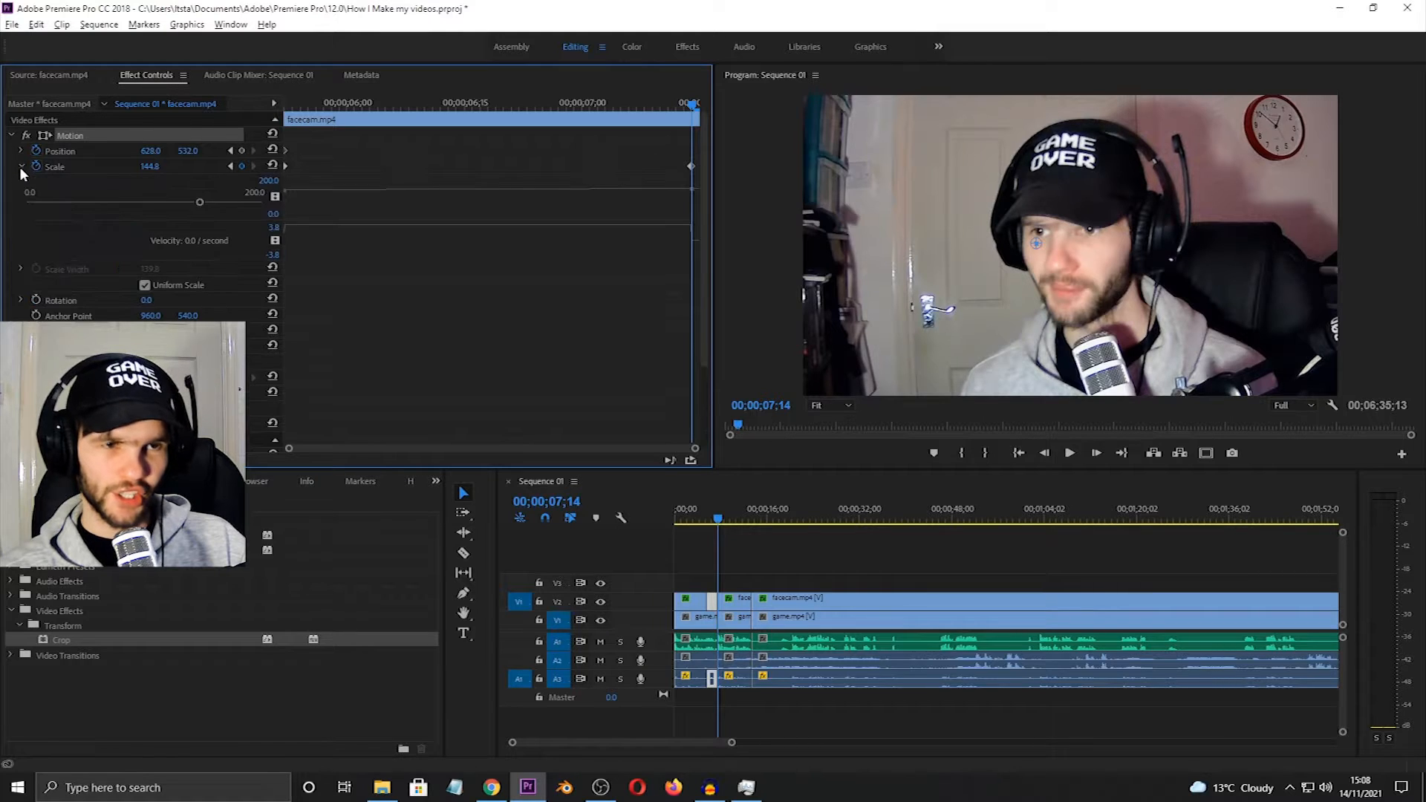
mouse_move(199, 204)
left_mouse_down()
mouse_move(165, 199)
mouse_move(226, 206)
left_mouse_up()
- Scrub back through the zoom to 00;00;06;11, mute the system speakers and reselect the short facecam clip
left_click_drag(562, 104, 435, 130)
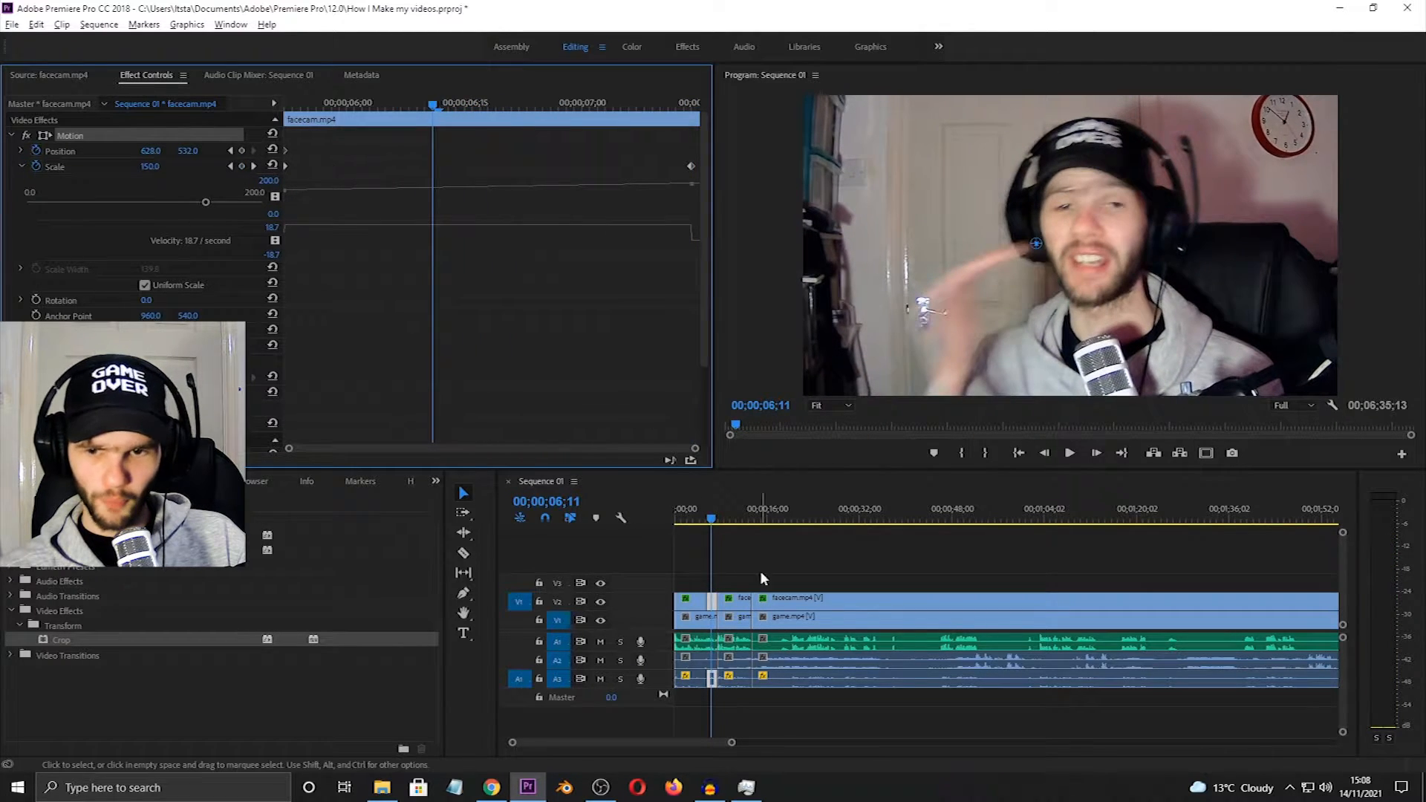
left_click(1325, 787)
left_click(1181, 753)
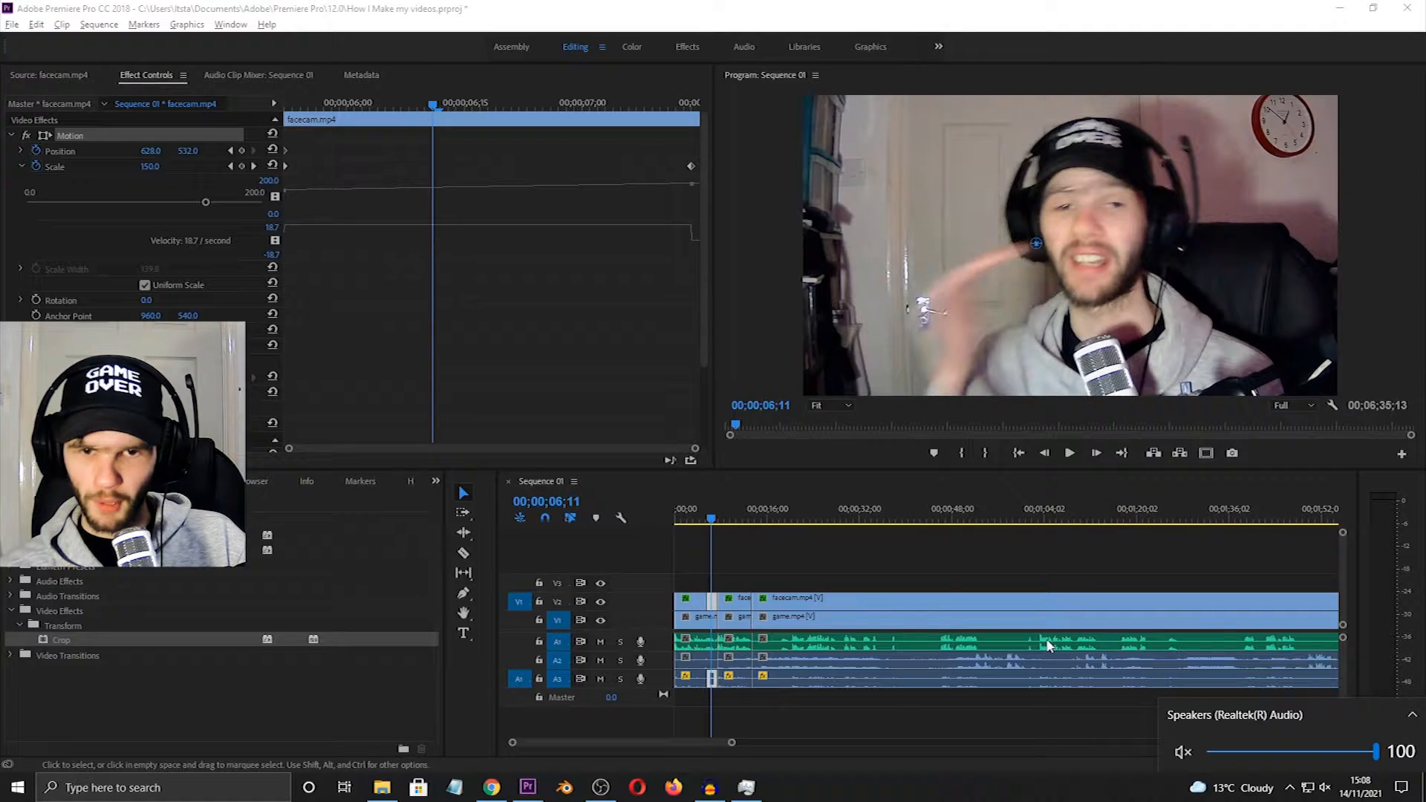
left_click(742, 556)
left_click(711, 602)
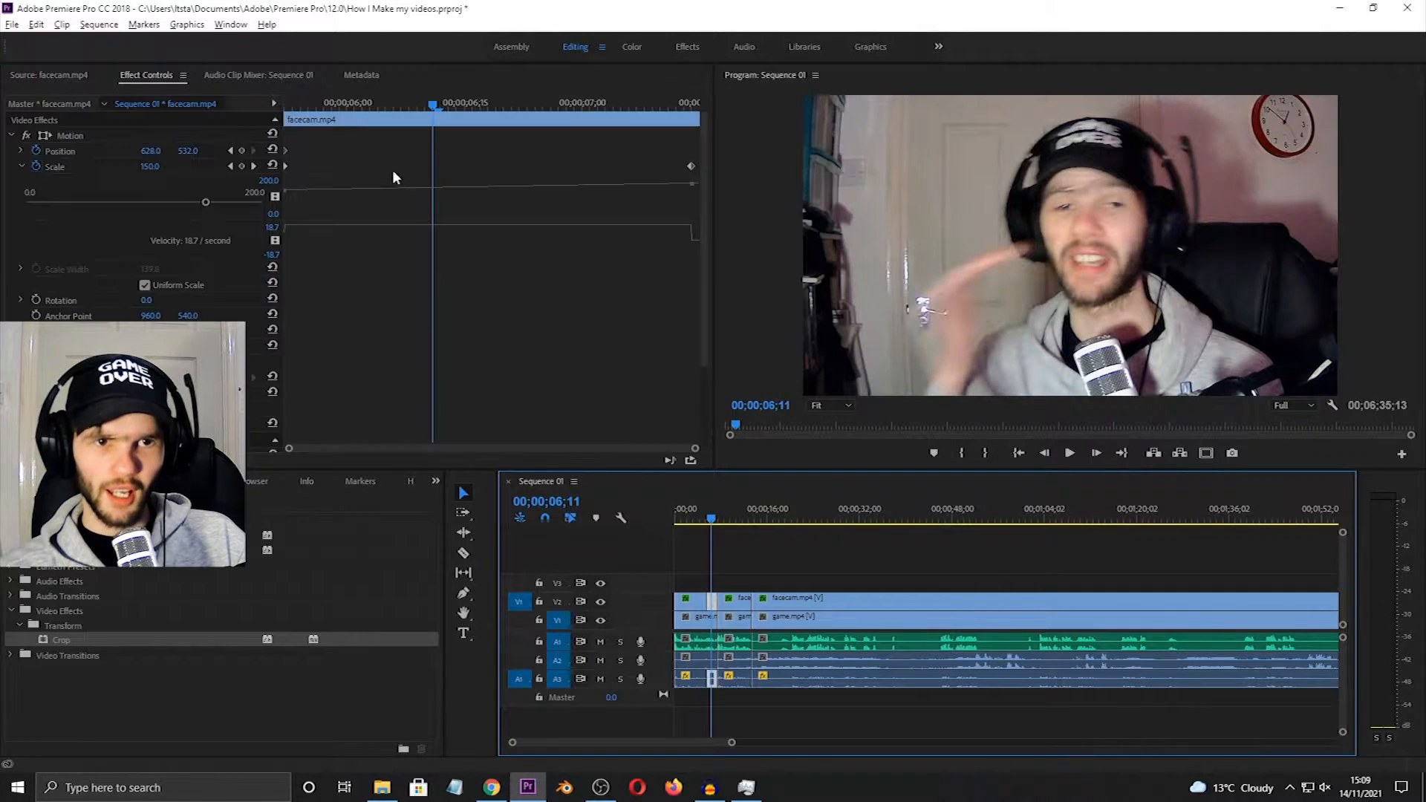
- Reposition the zoomed facecam to about 594, 500 at 00;00;07;14 so the move ends with a Position keyframe
left_click_drag(456, 104, 689, 163)
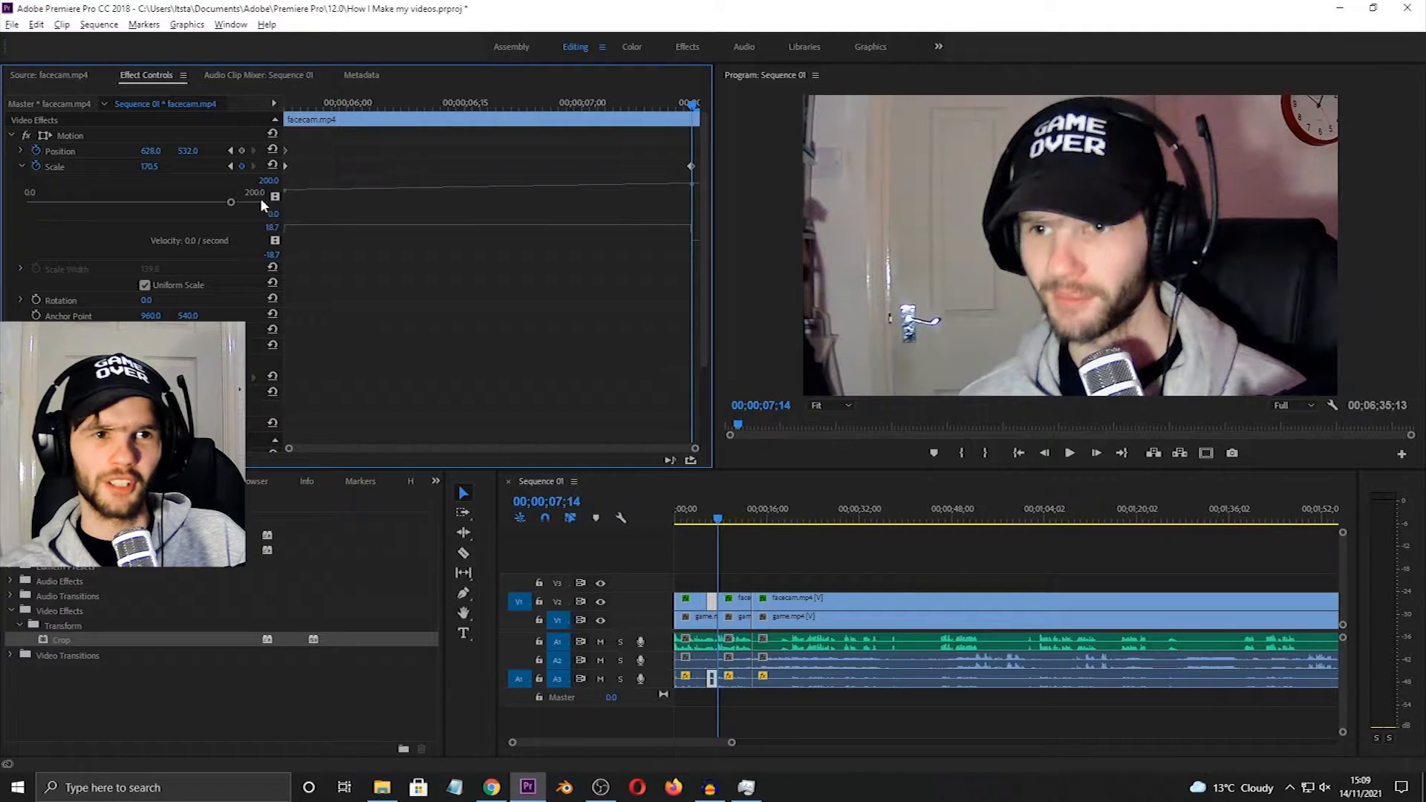
left_click(91, 136)
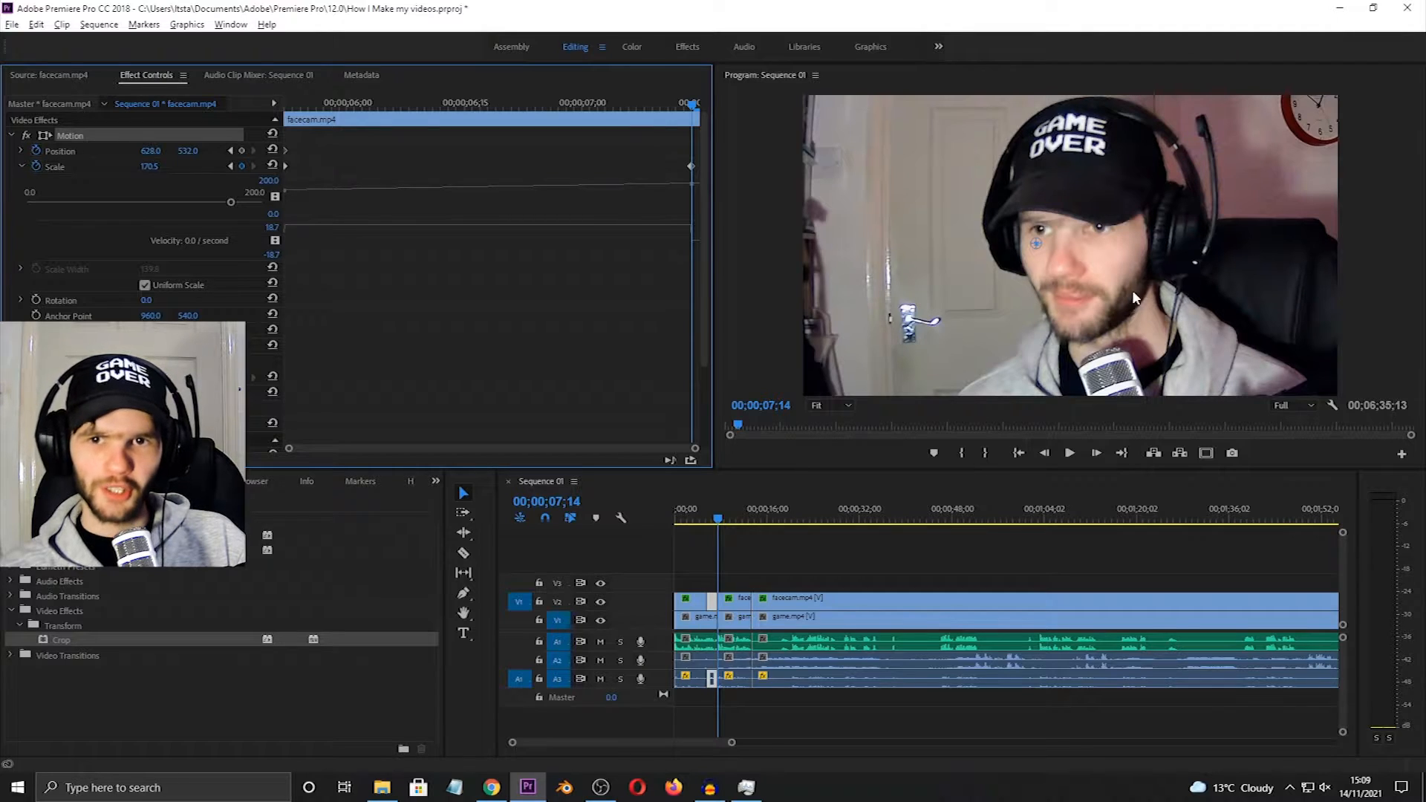
mouse_move(1140, 305)
left_mouse_down()
mouse_move(1155, 320)
mouse_move(1129, 300)
left_mouse_up()
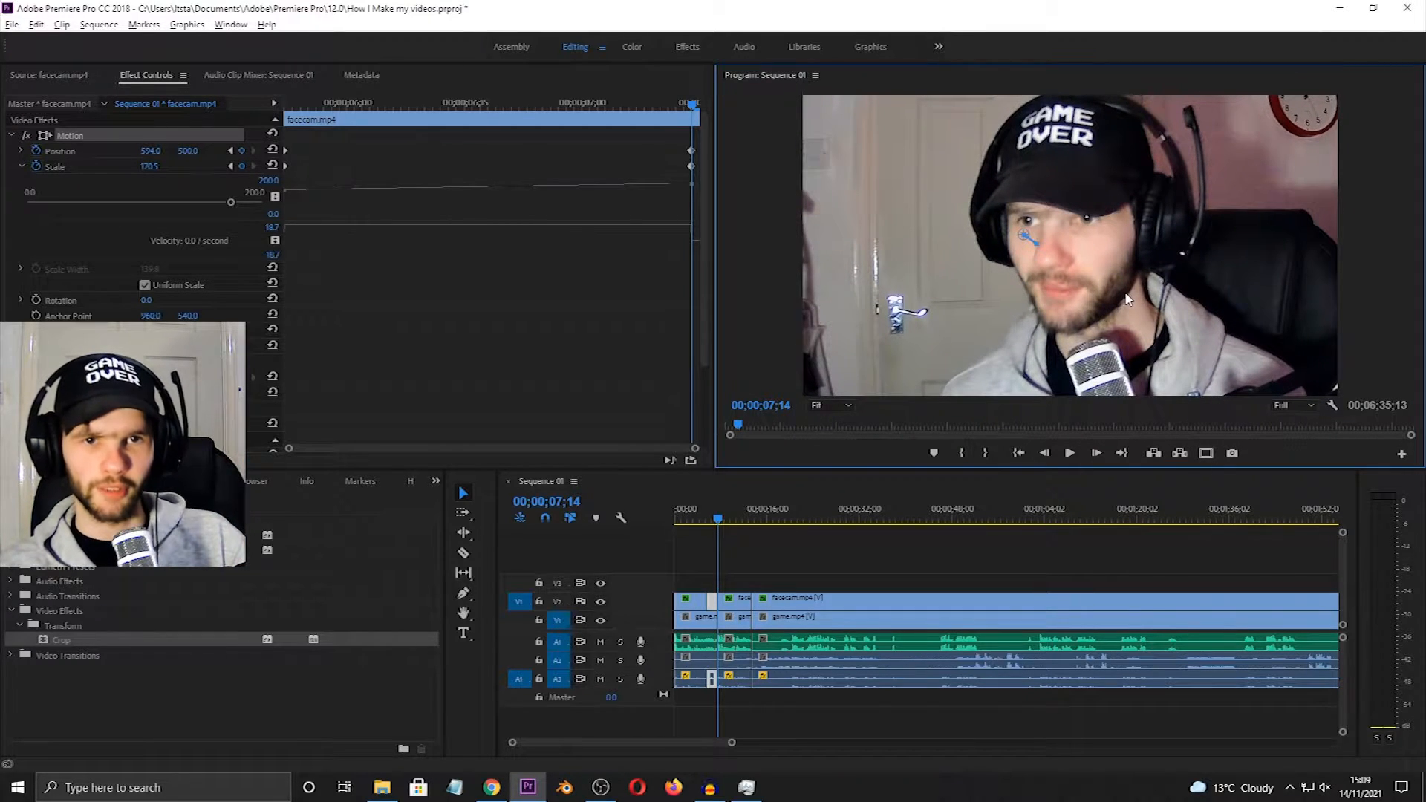
- Play the short facecam clip from its start to its end to check the zoom
left_click_drag(512, 108, 276, 126)
key("space")
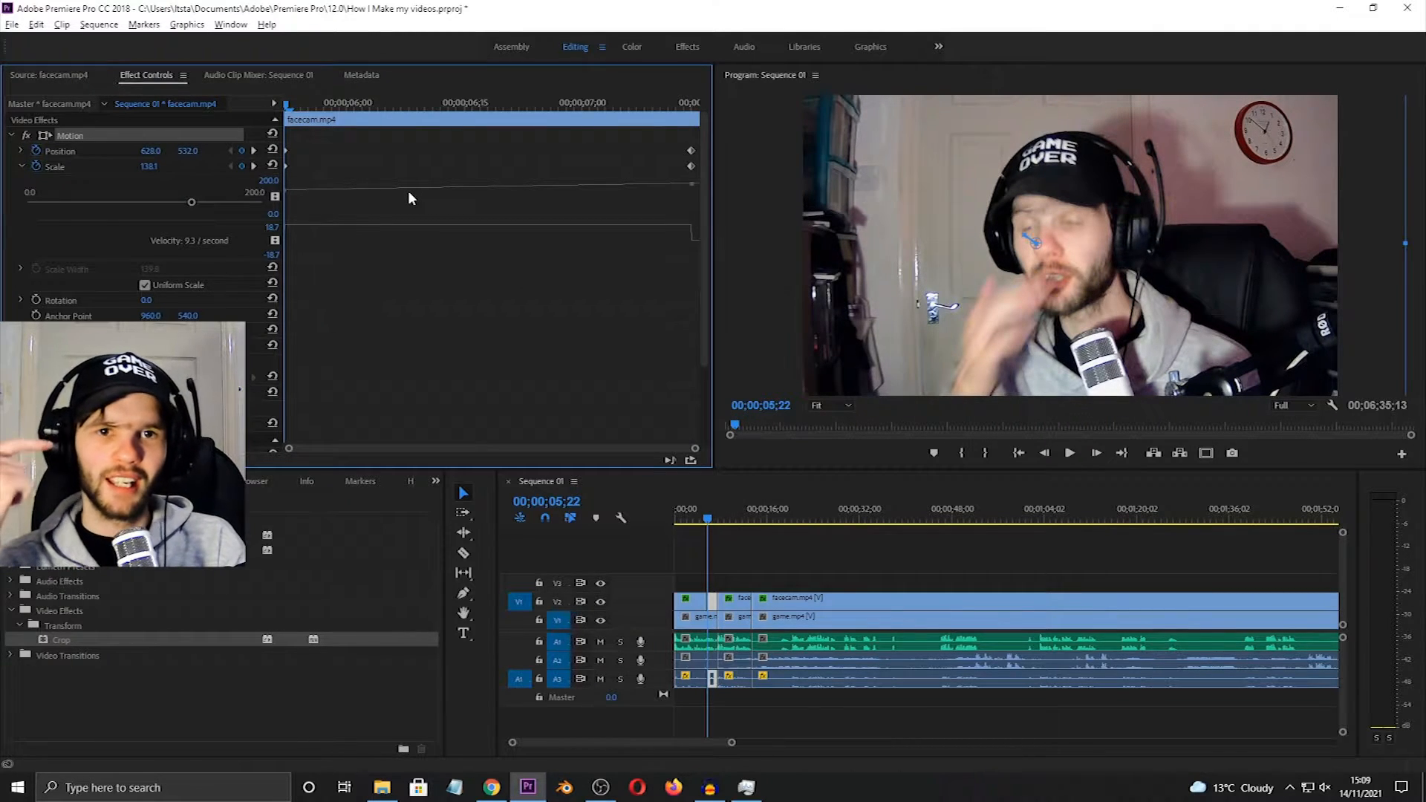
key("space")
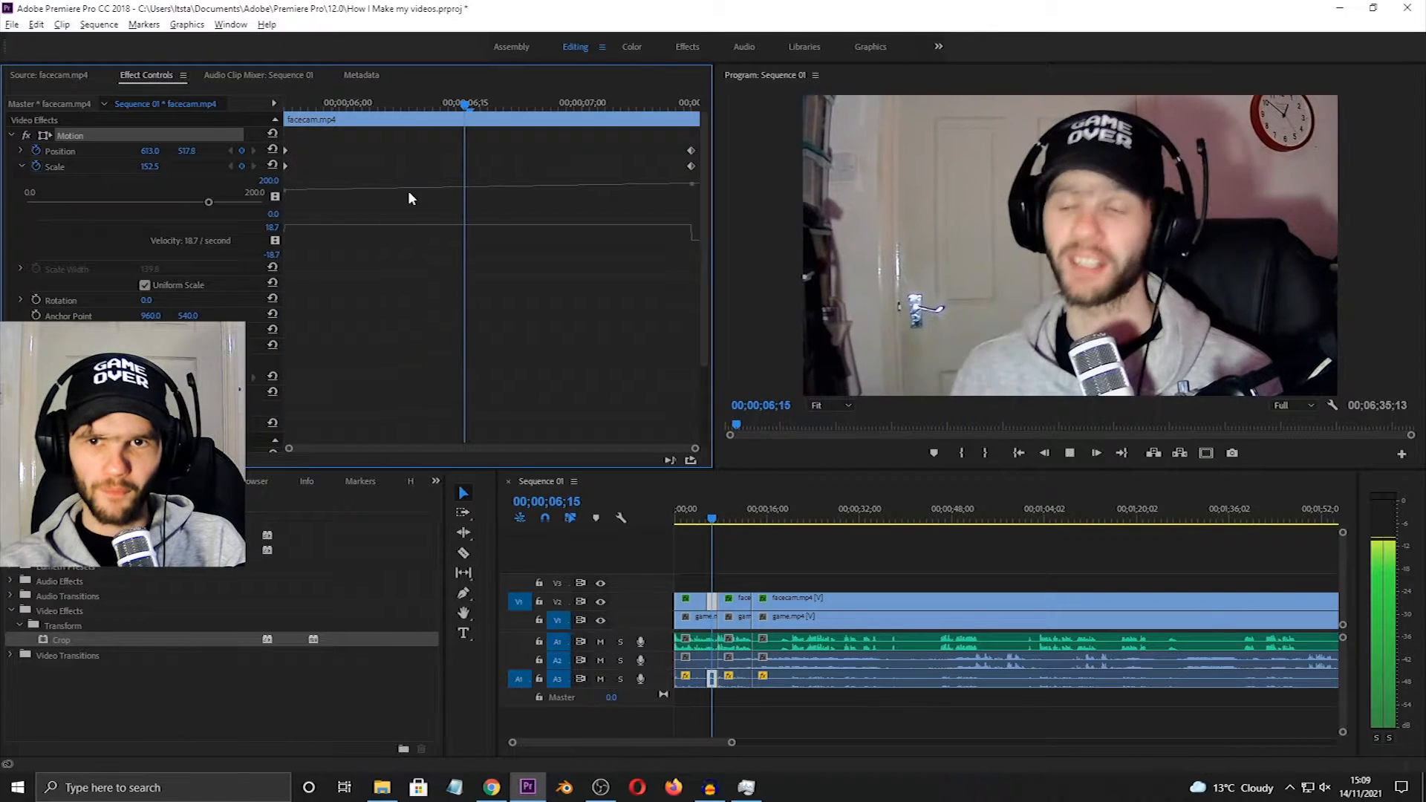
key("space")
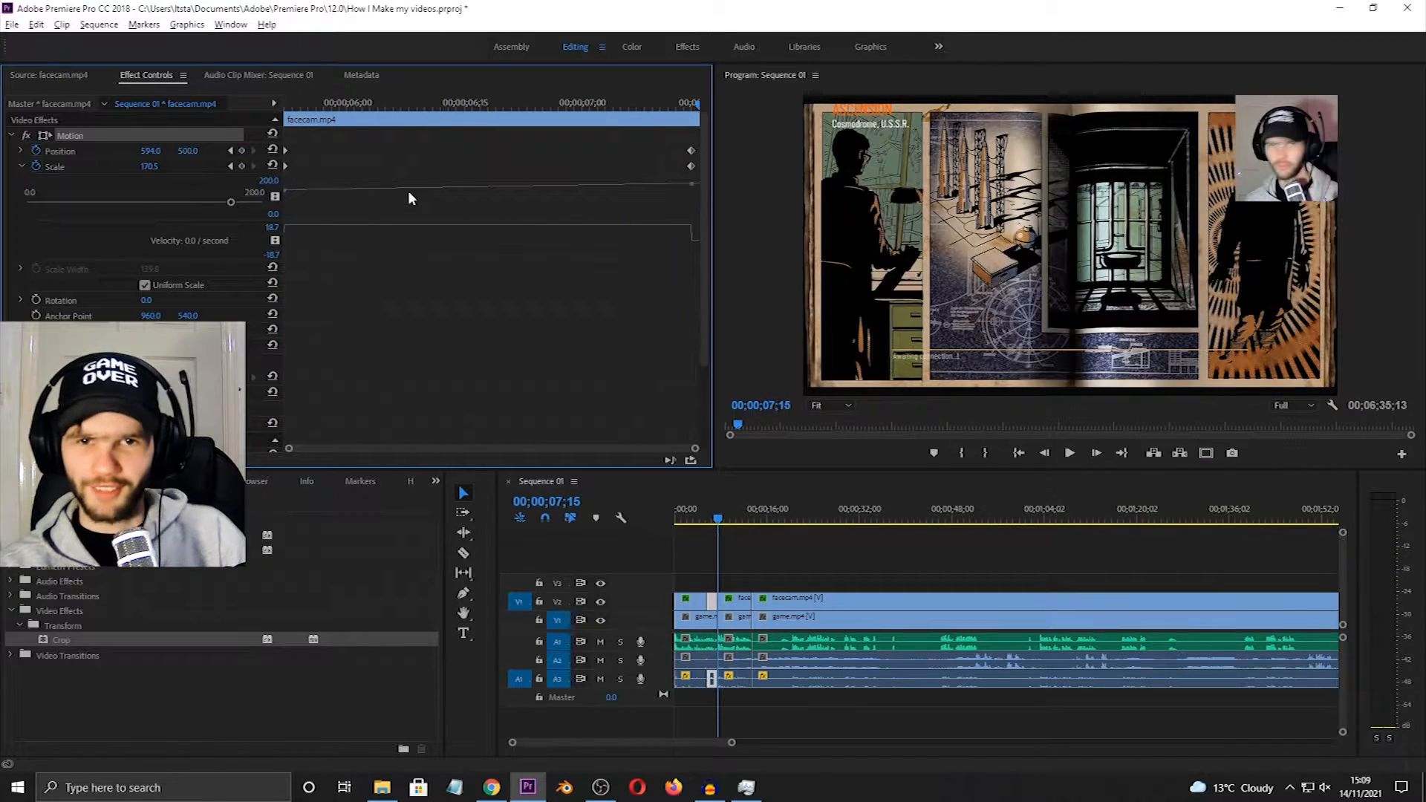
- Play the cut from gameplay into the full-screen facecam, starting at about 00;00;05;04
left_click(1320, 787)
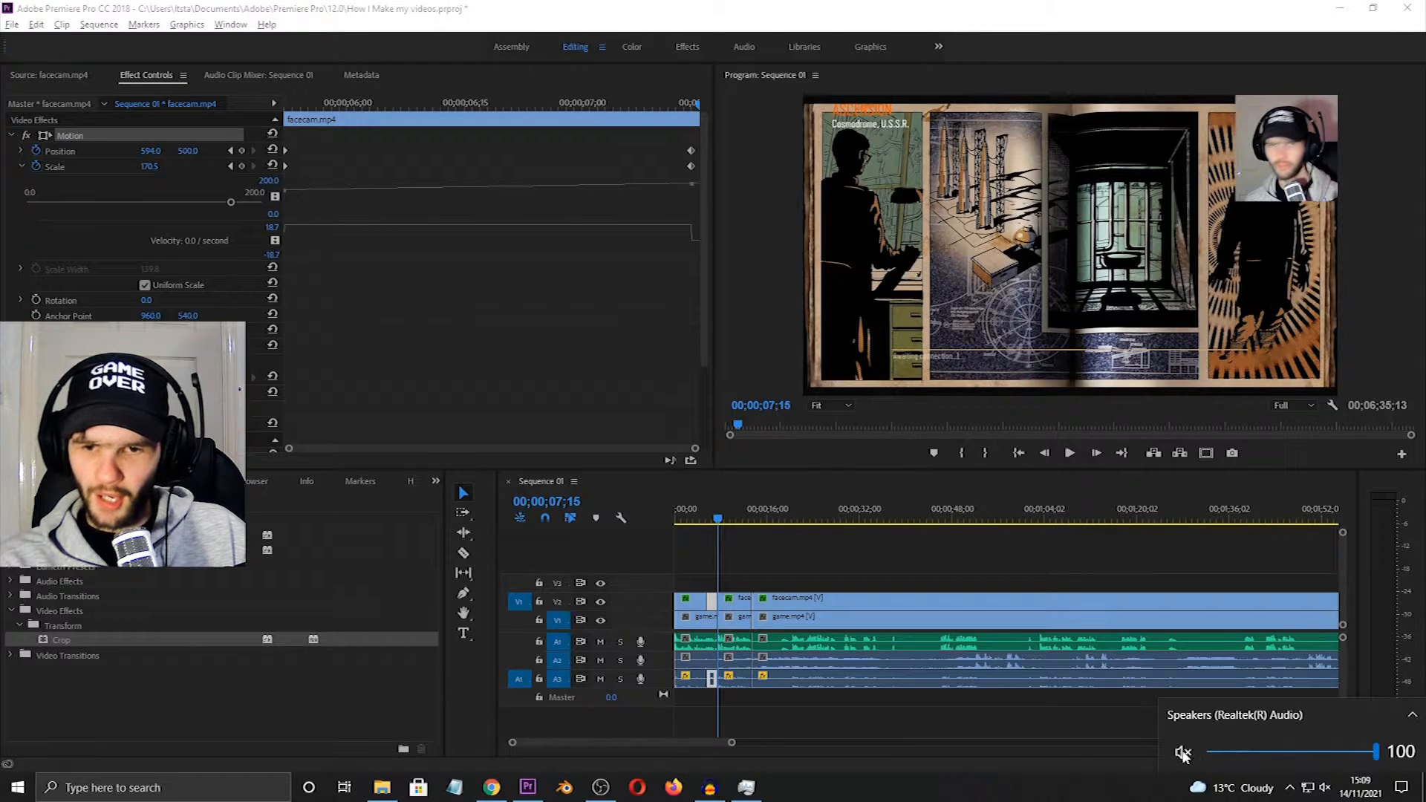
left_click(704, 514)
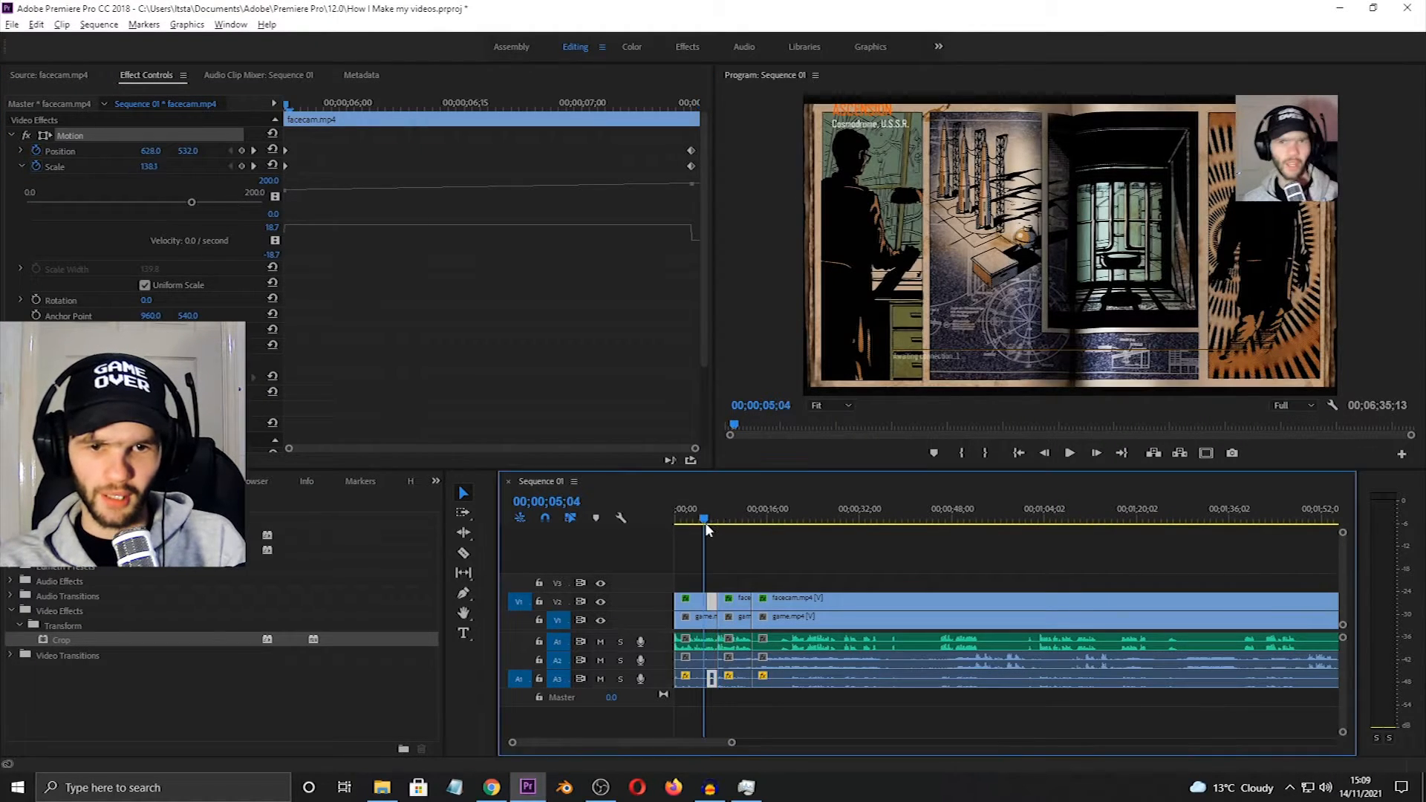
key("space")
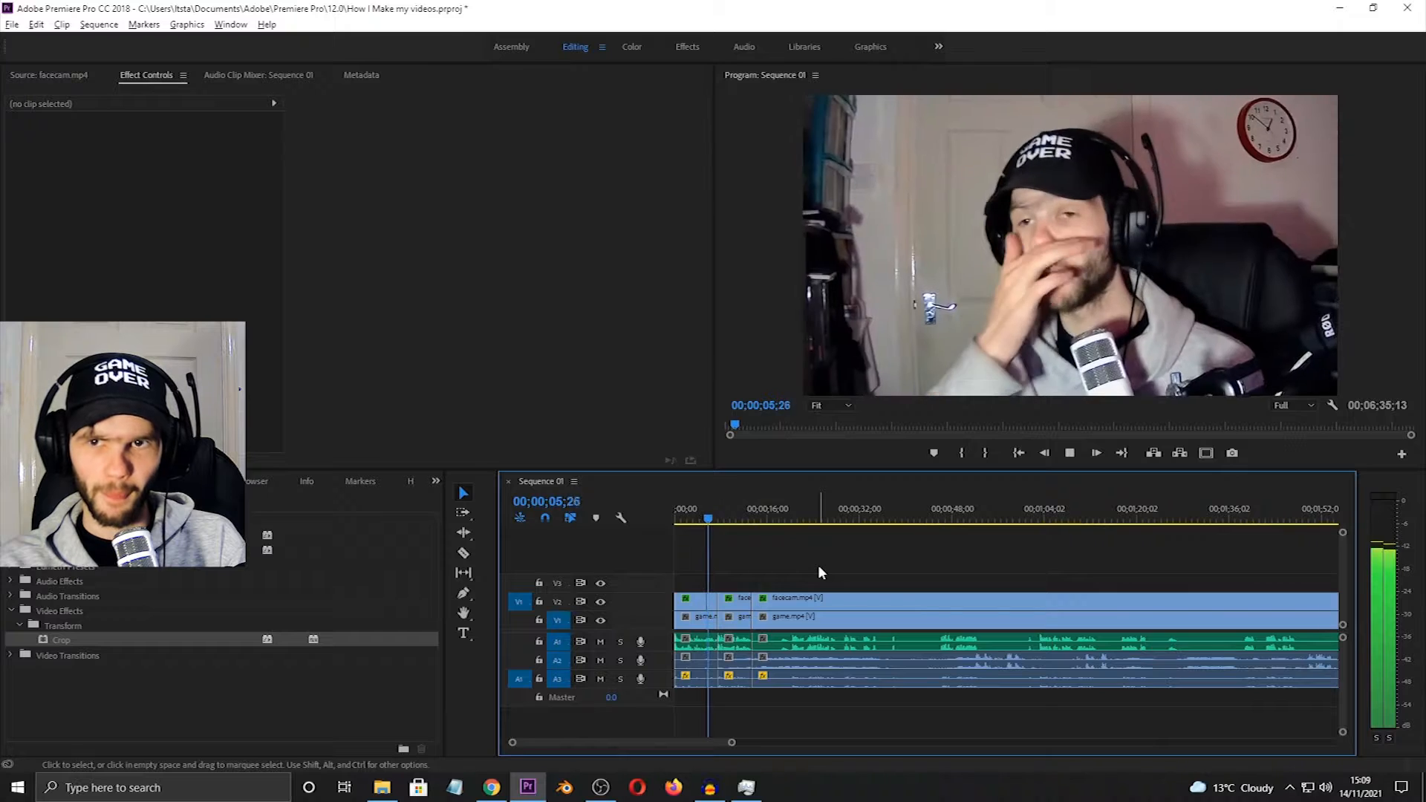
key("space")
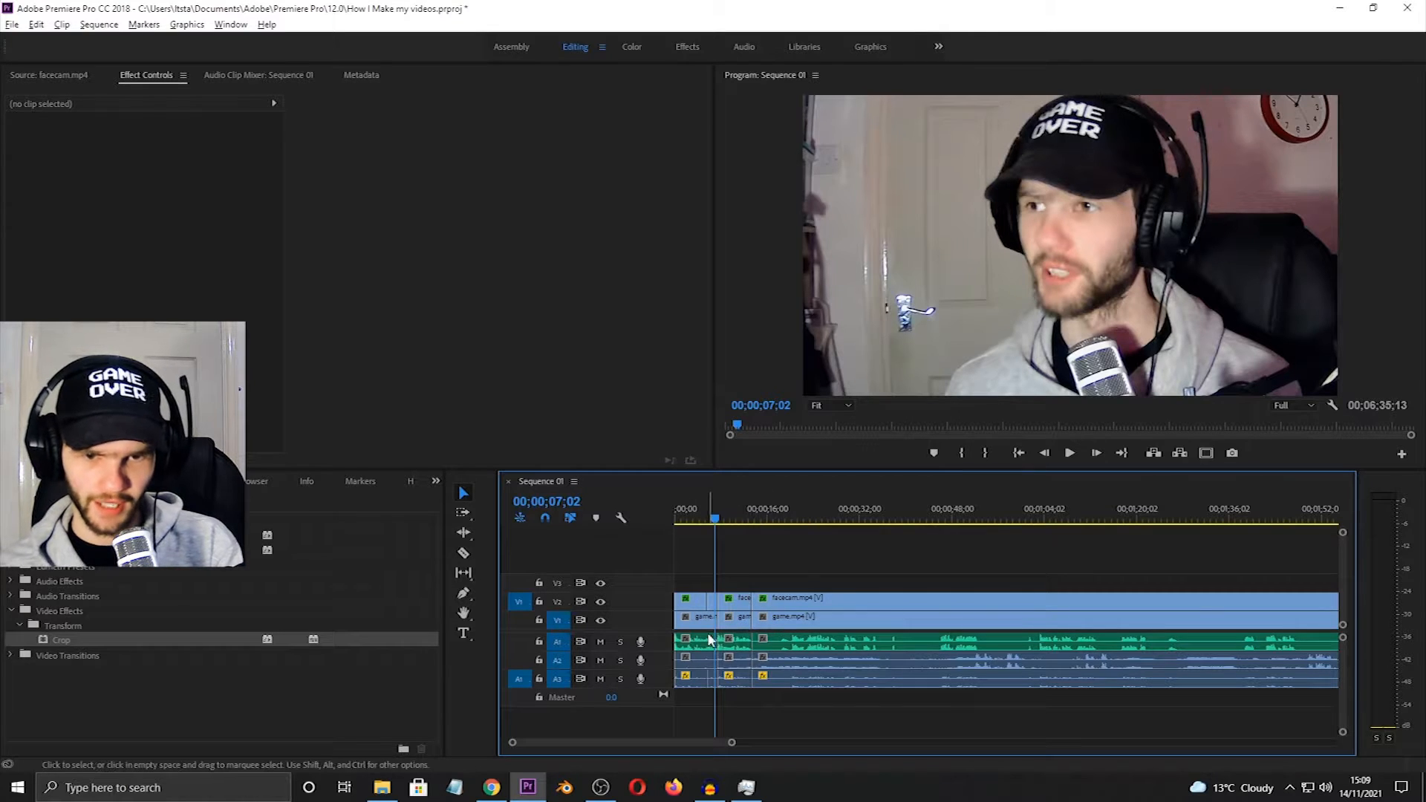
- Apply the default transitions at the facecam cut at 00;00;05;22 and select the Cross Dissolve to view its settings
scroll(704, 632, "up", 6)
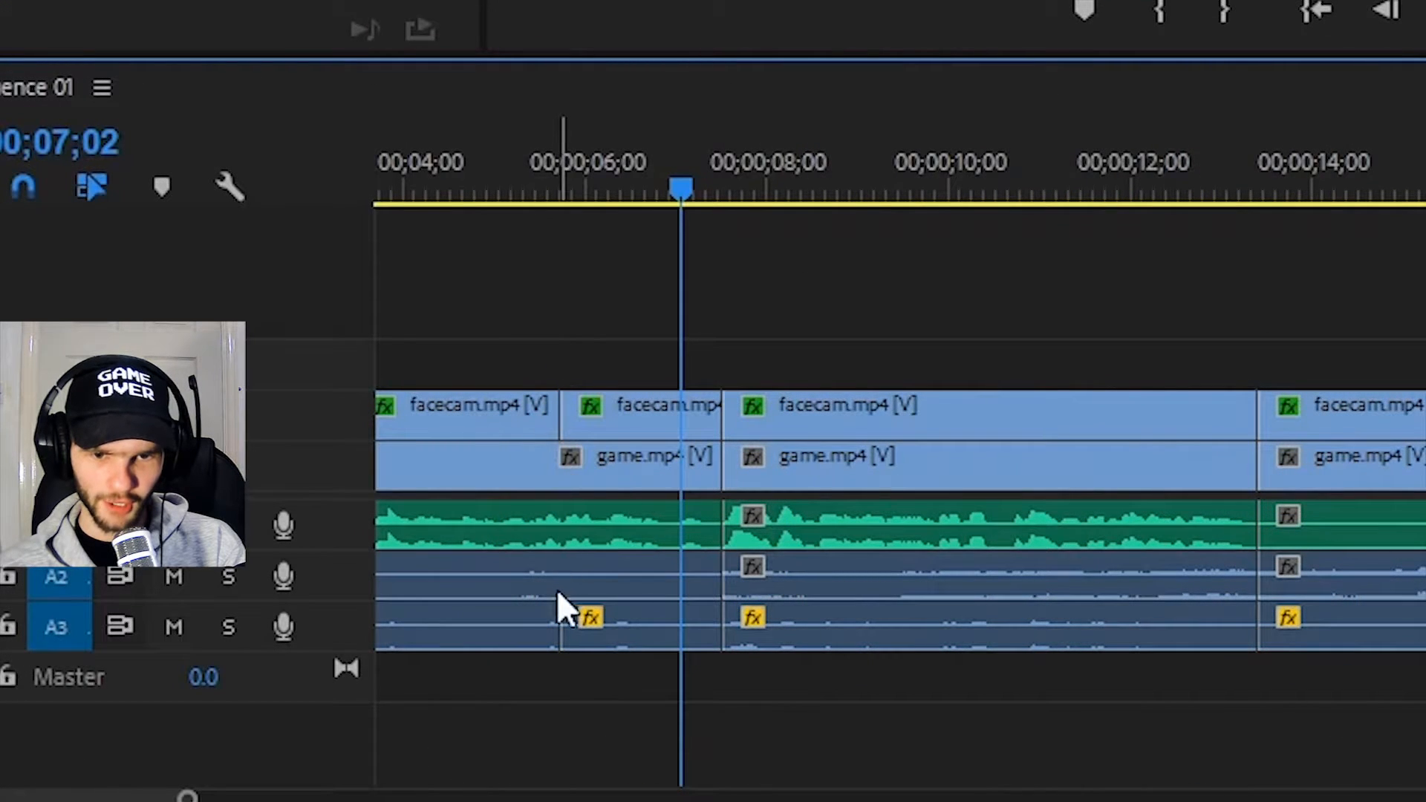
right_click(556, 416)
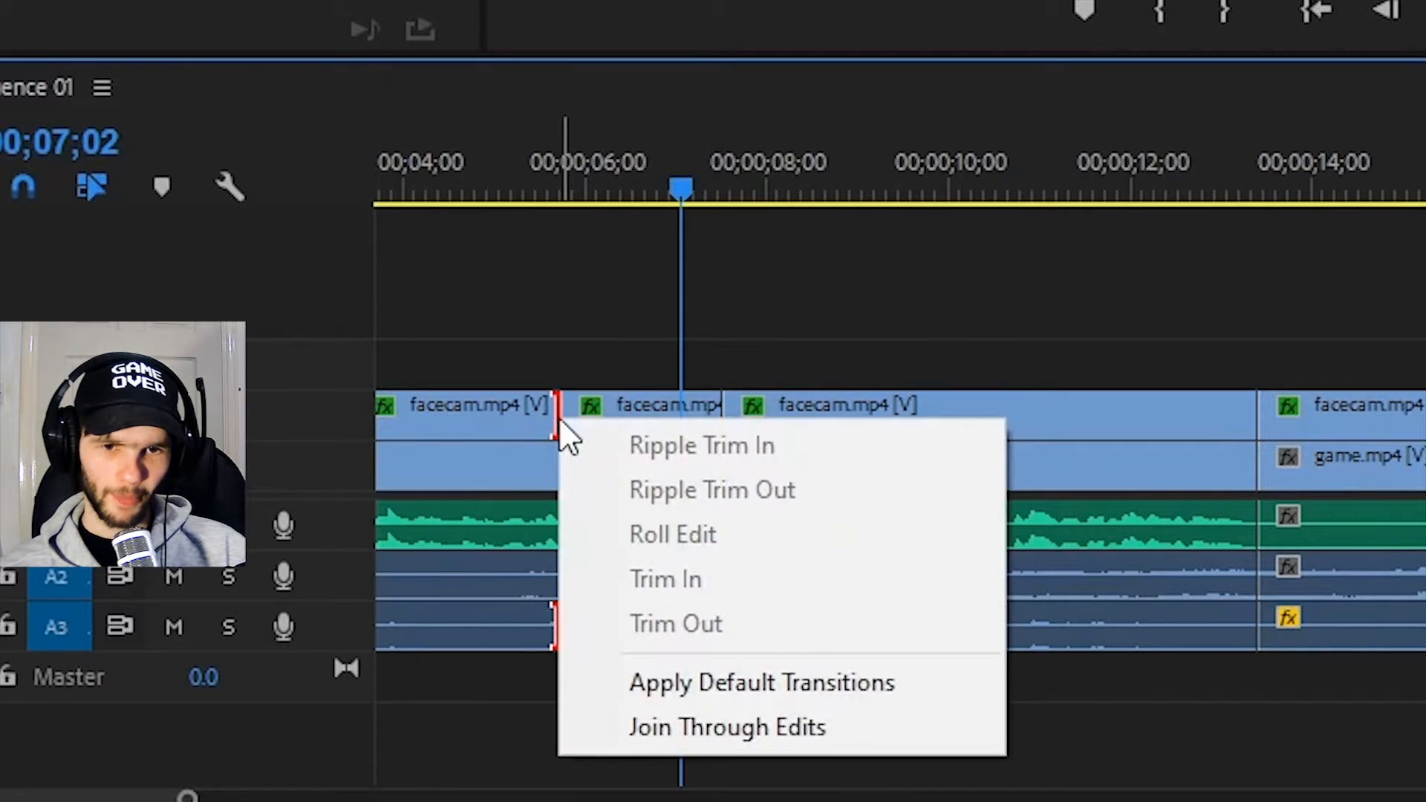
left_click(742, 679)
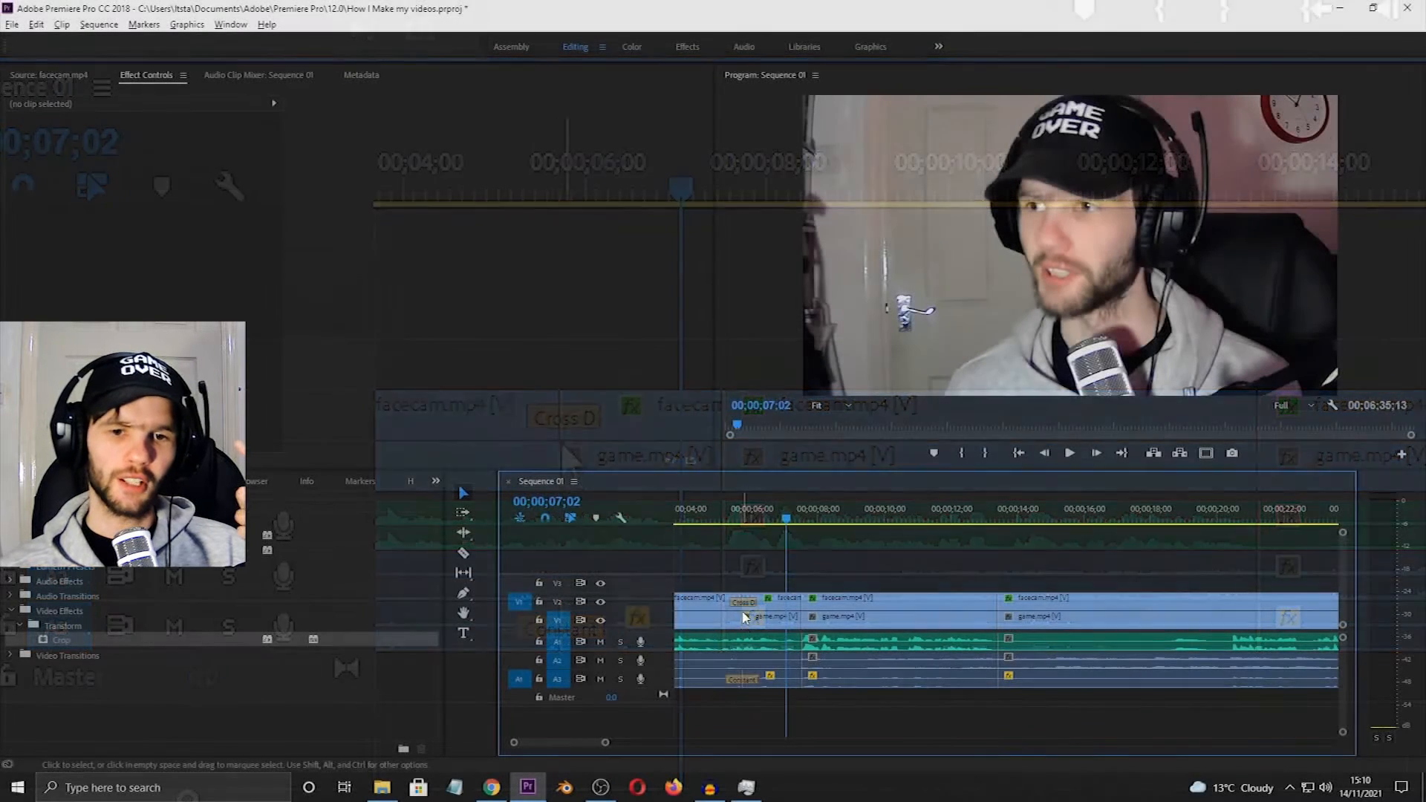
left_click(744, 602)
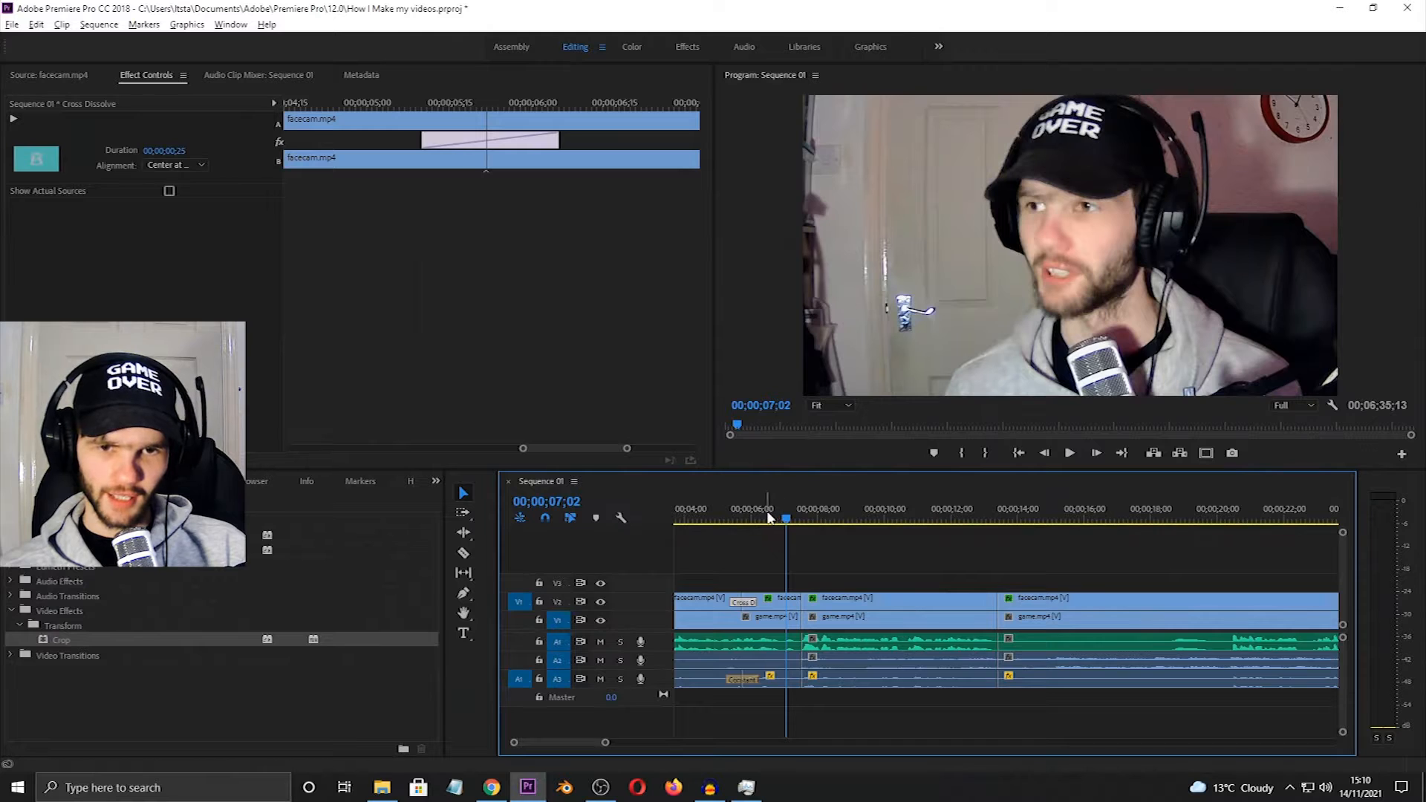
- Scrub to 00;00;05;25 inside the dissolve and select the short facecam clip's starting Position and Scale keyframes to compare their timing
left_click_drag(769, 518, 746, 523)
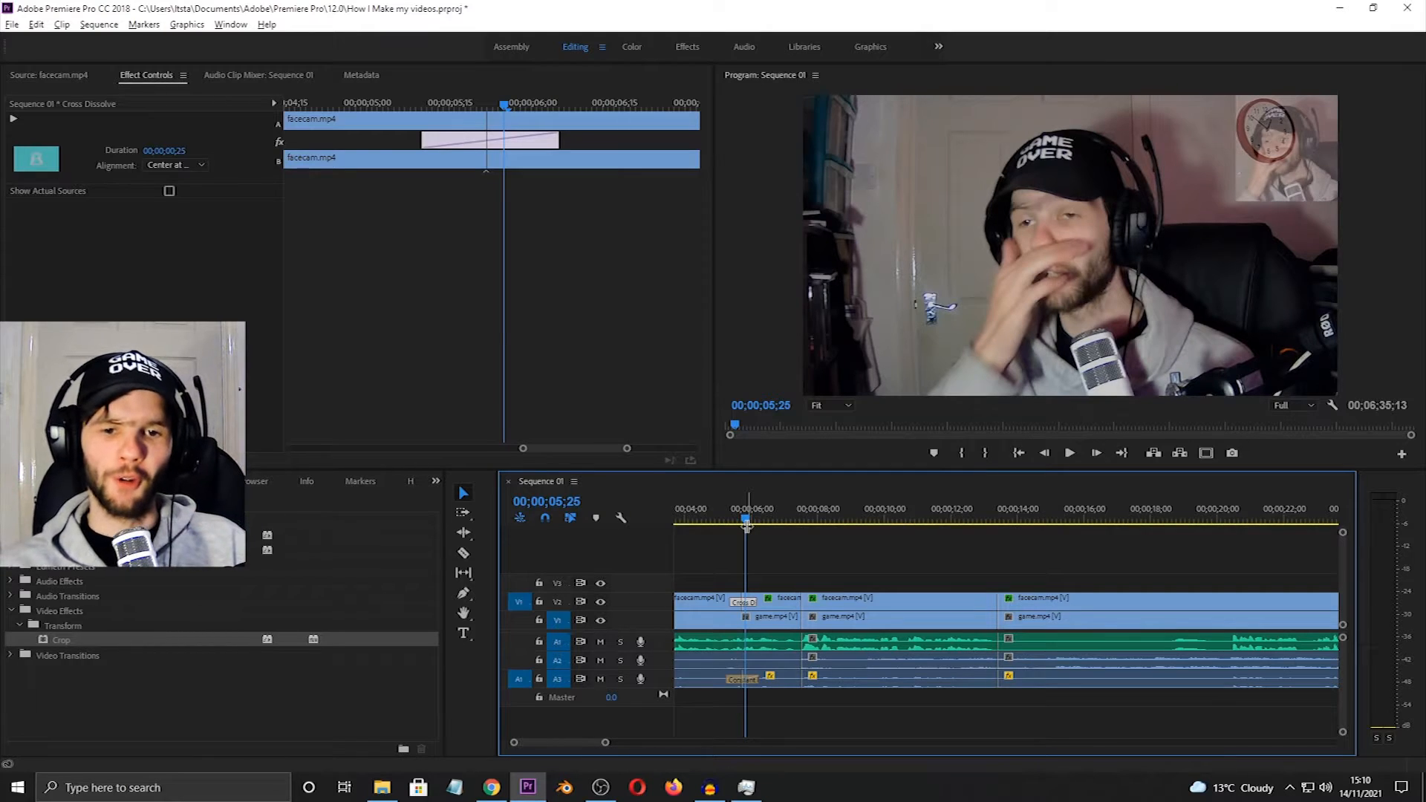
left_click(769, 605)
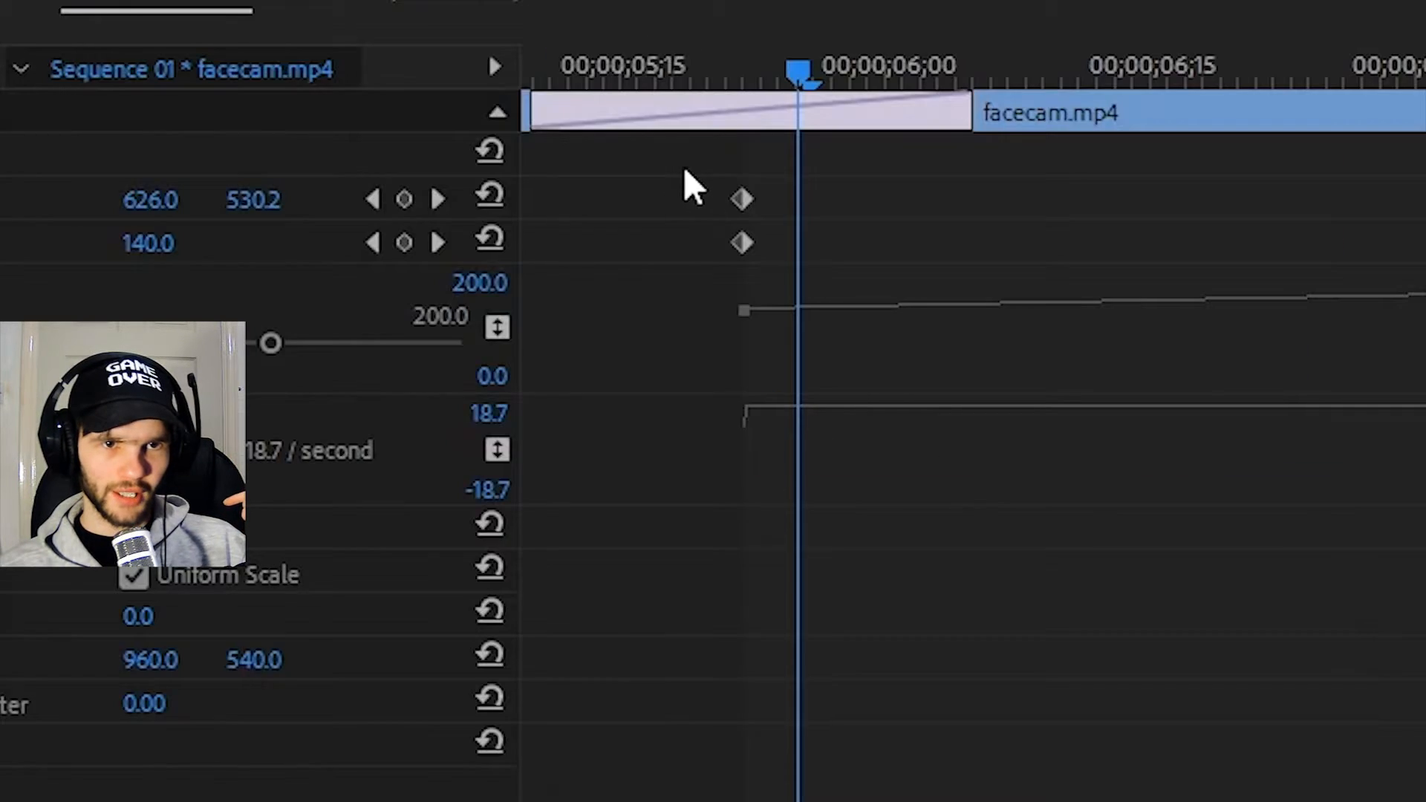
left_click_drag(342, 143, 373, 175)
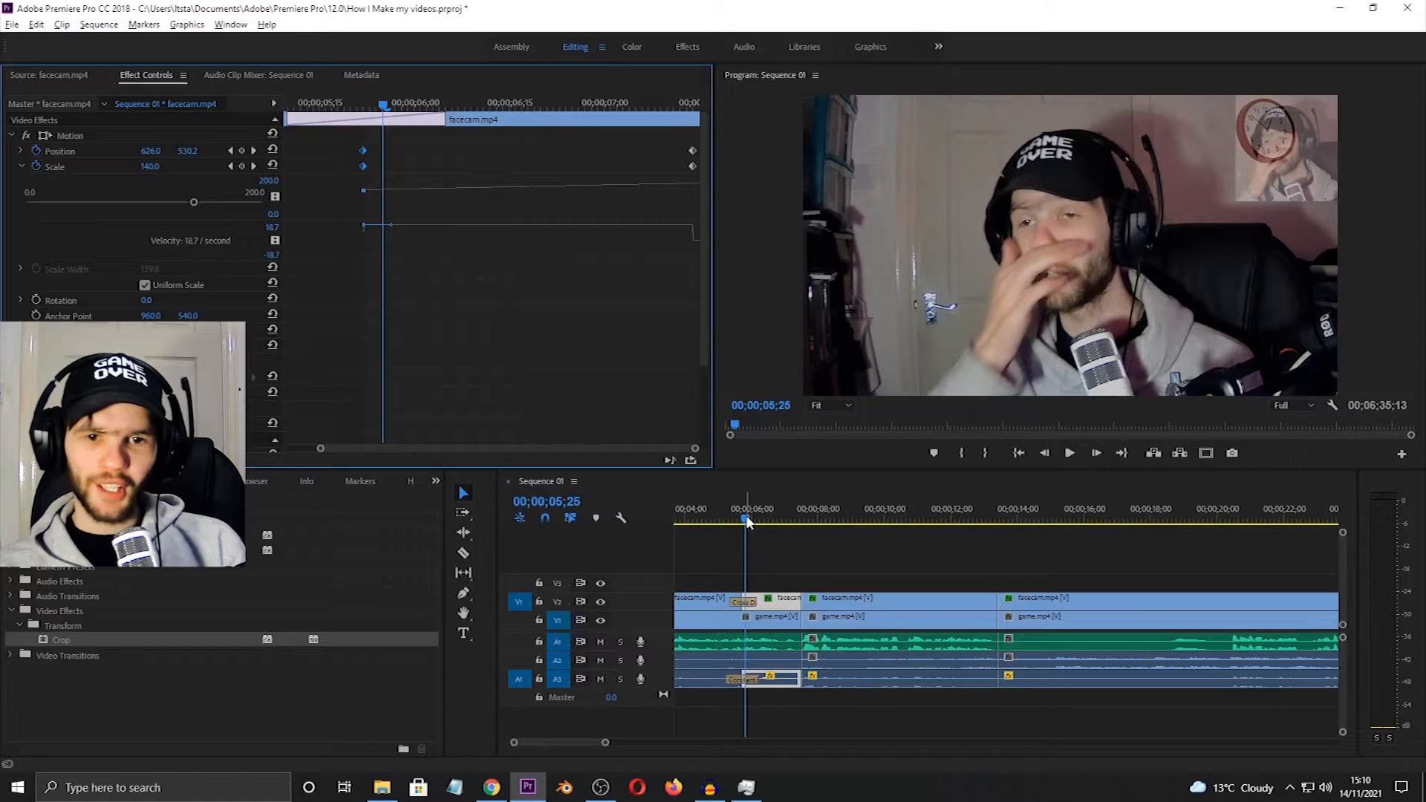
- Play the dissolve into the full-screen facecam from about 00;00;05;06 and replay it from about 00;00;05;08
left_click_drag(745, 519, 724, 522)
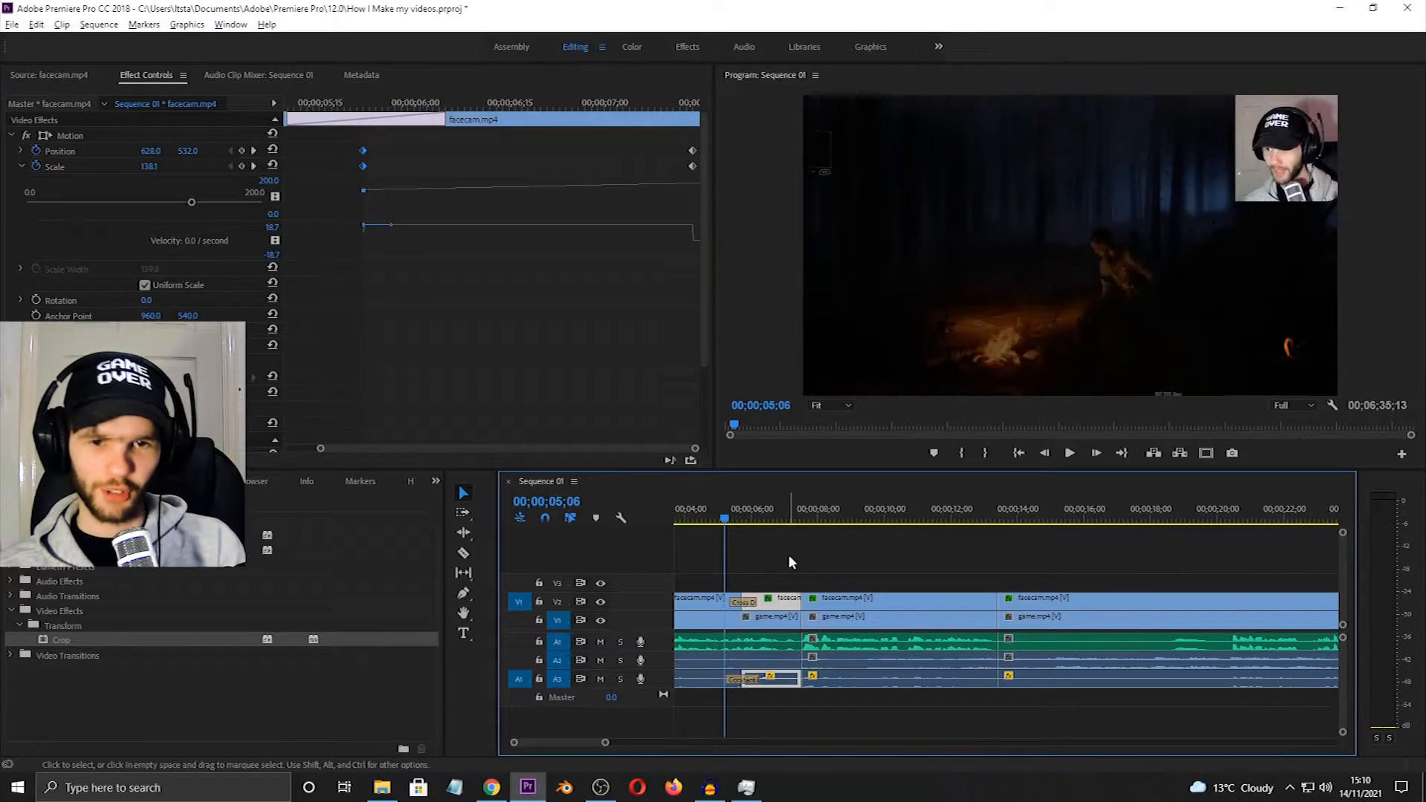
left_click(787, 554)
key("space")
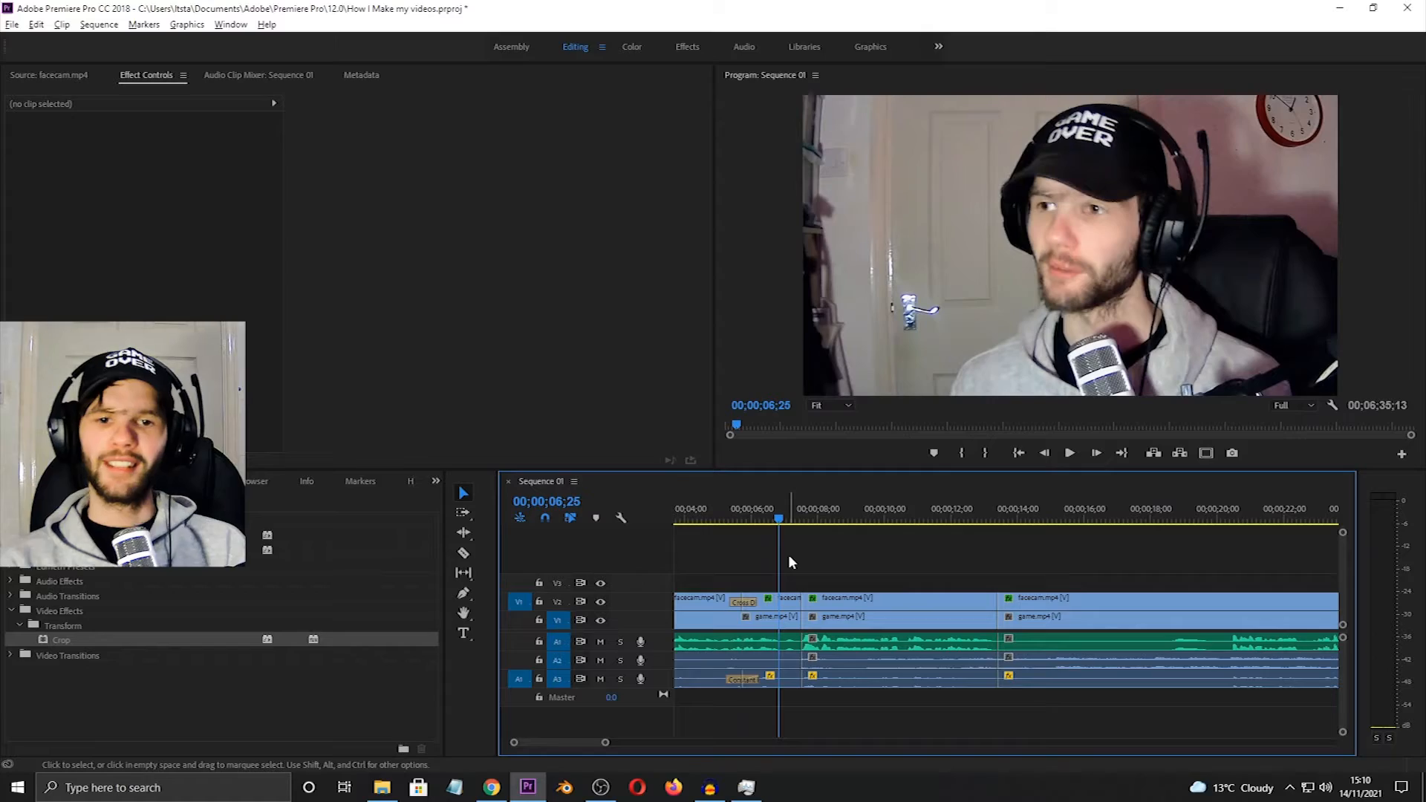
left_click(727, 520)
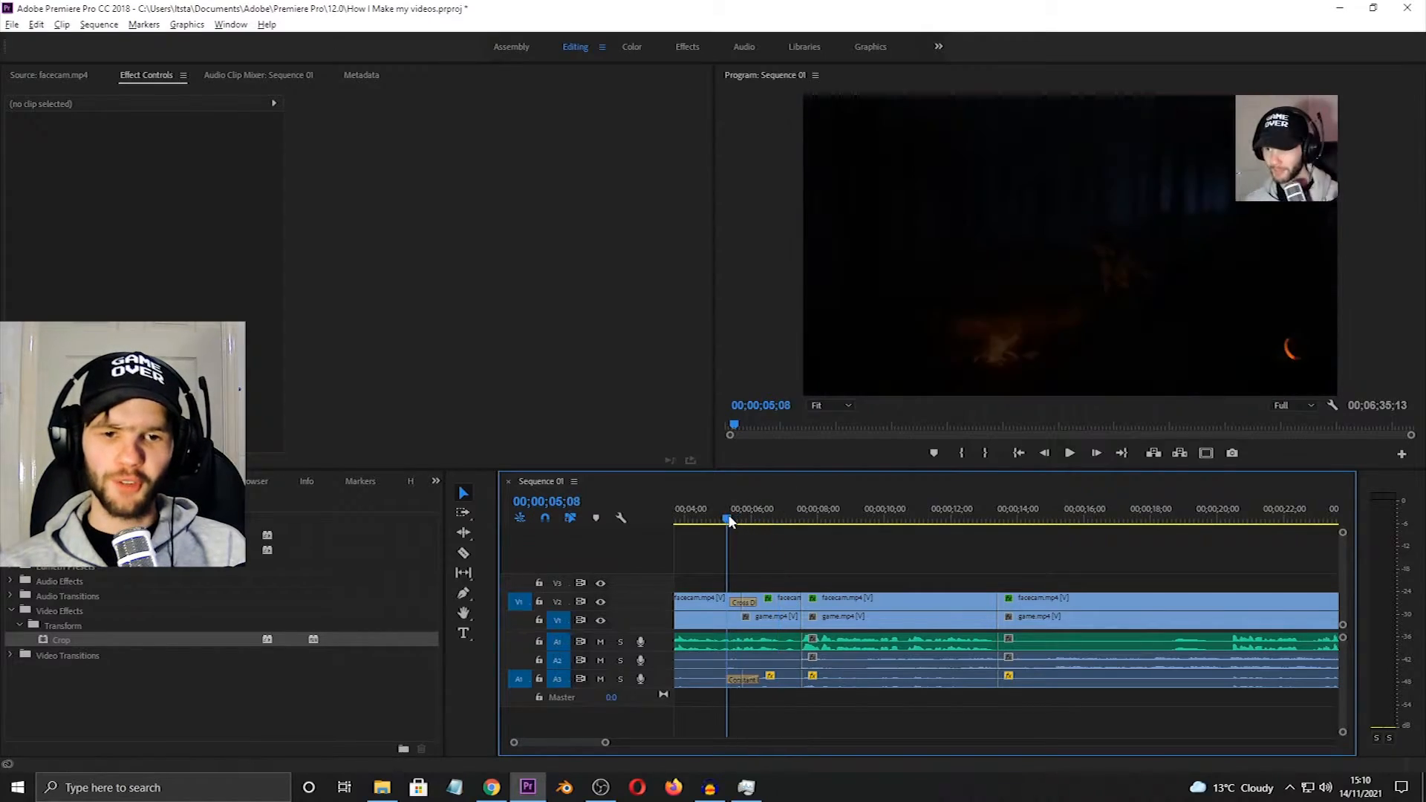
left_click(765, 603)
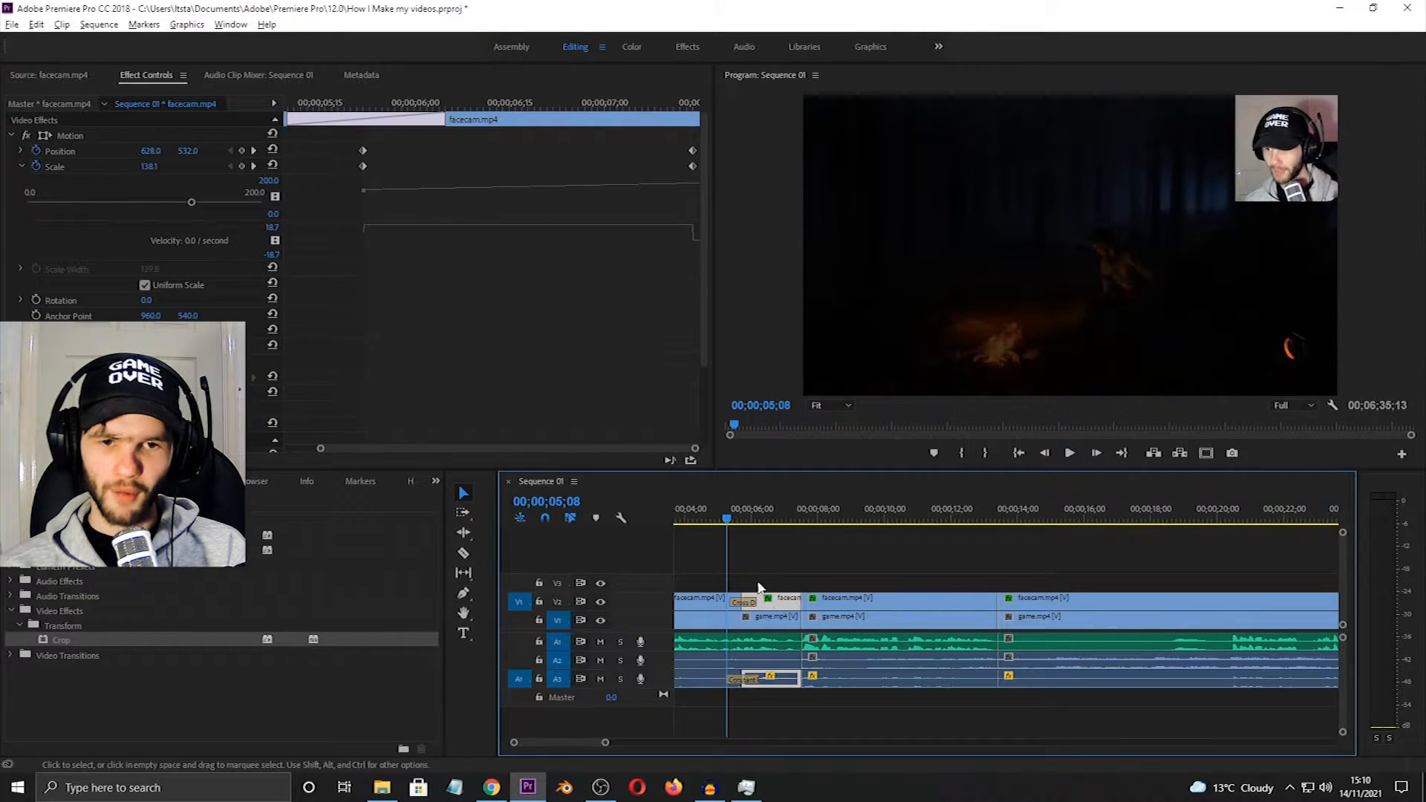
left_click(777, 557)
key("space")
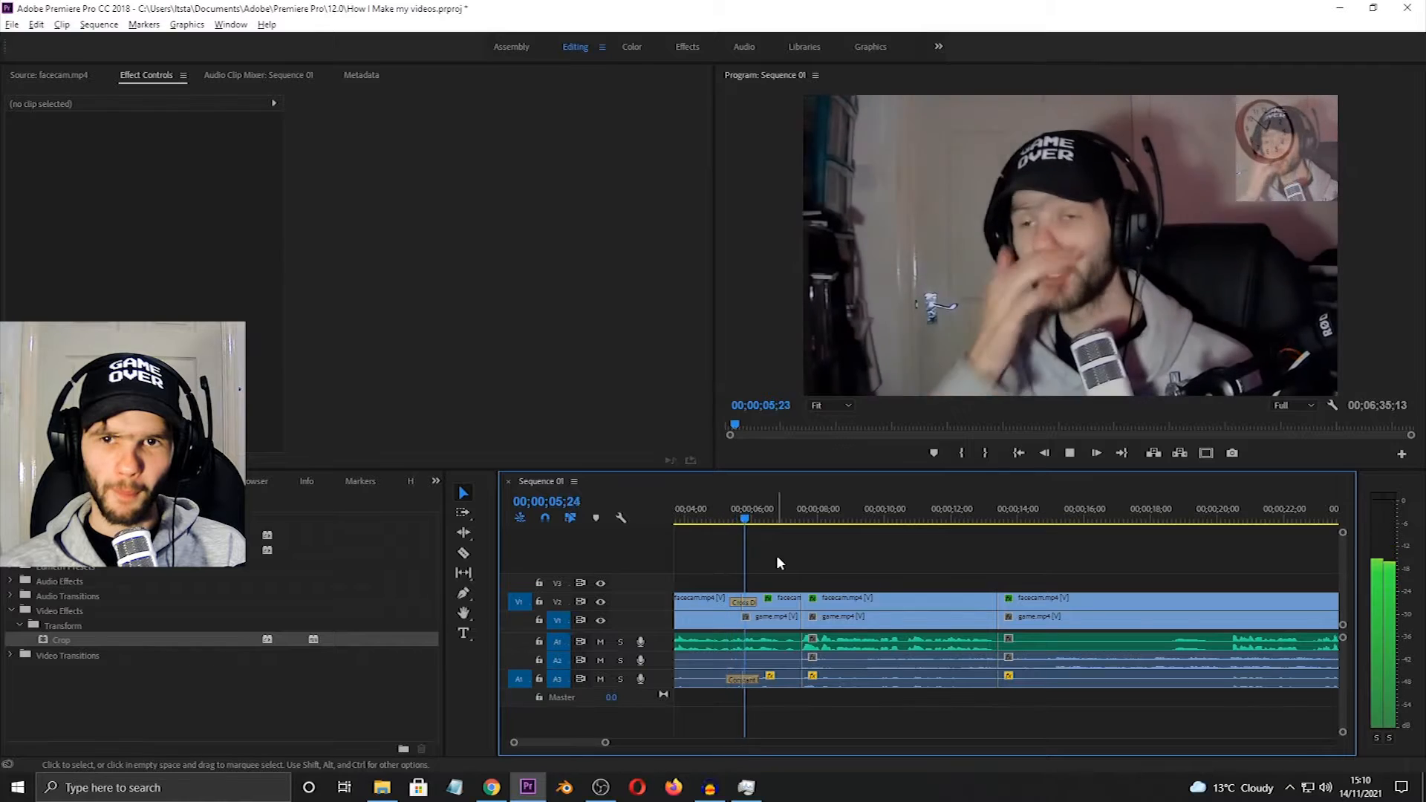
- Inspect the short facecam clip's starting Position and Scale keyframes, and replay the dissolve into the full-screen facecam
key("space")
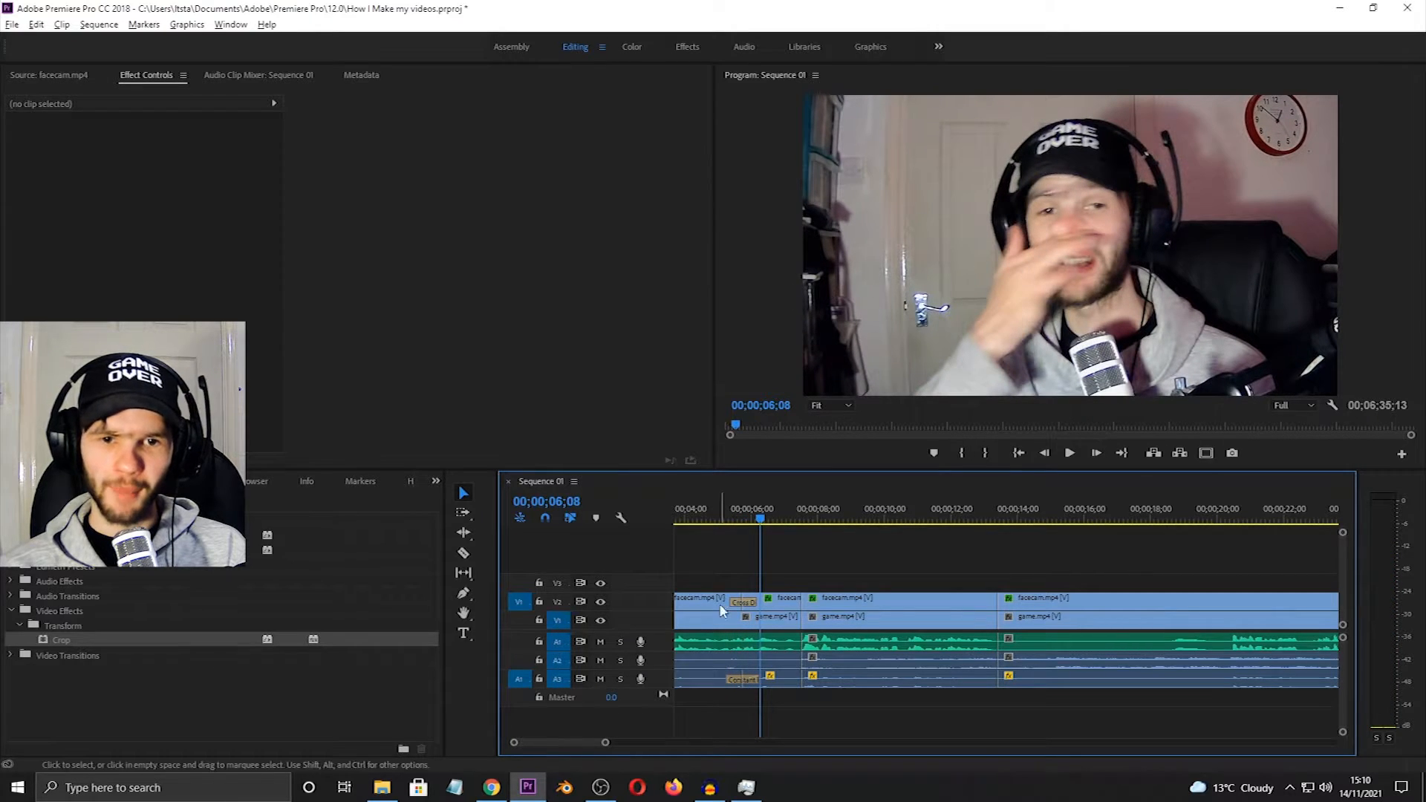
left_click(777, 610)
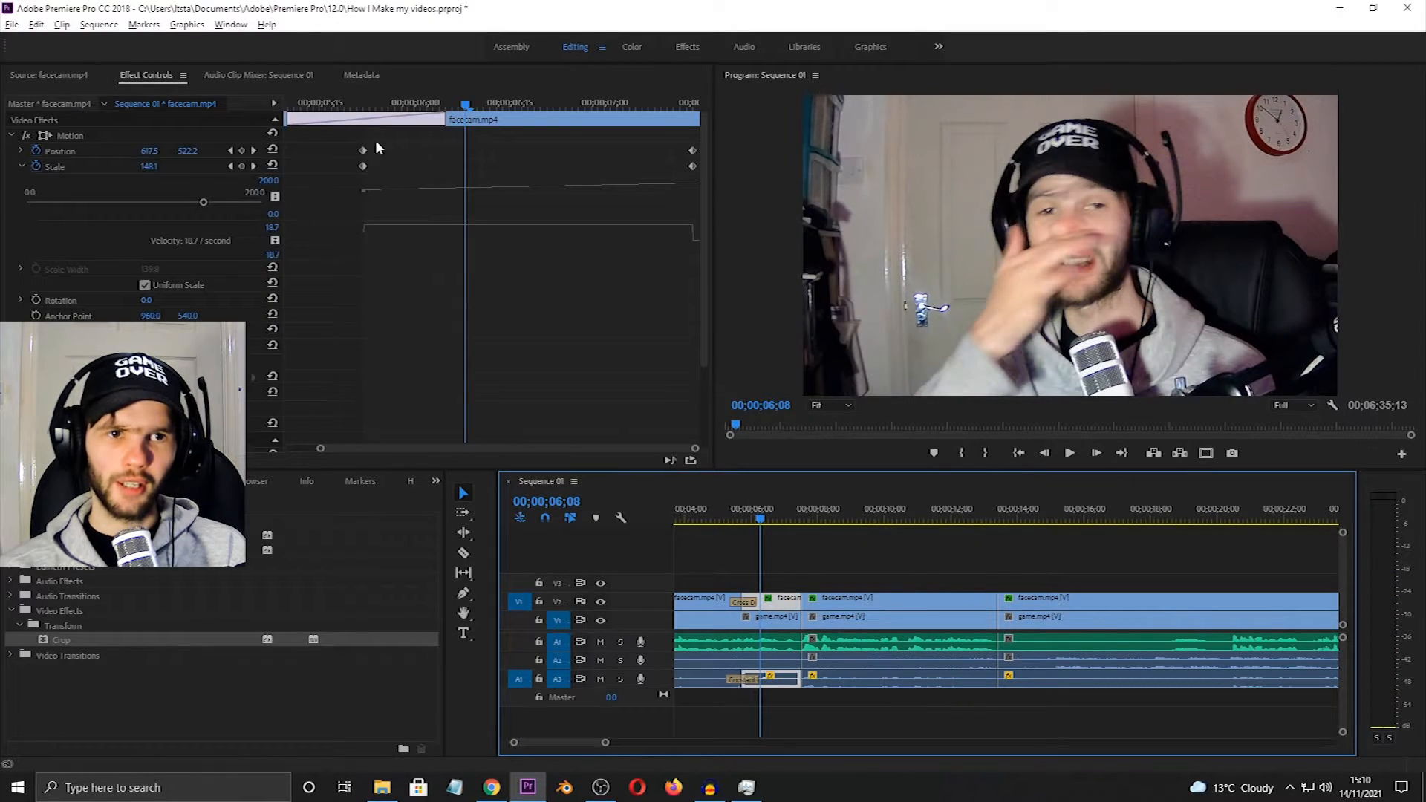
left_click_drag(367, 139, 273, 161)
left_click(730, 529)
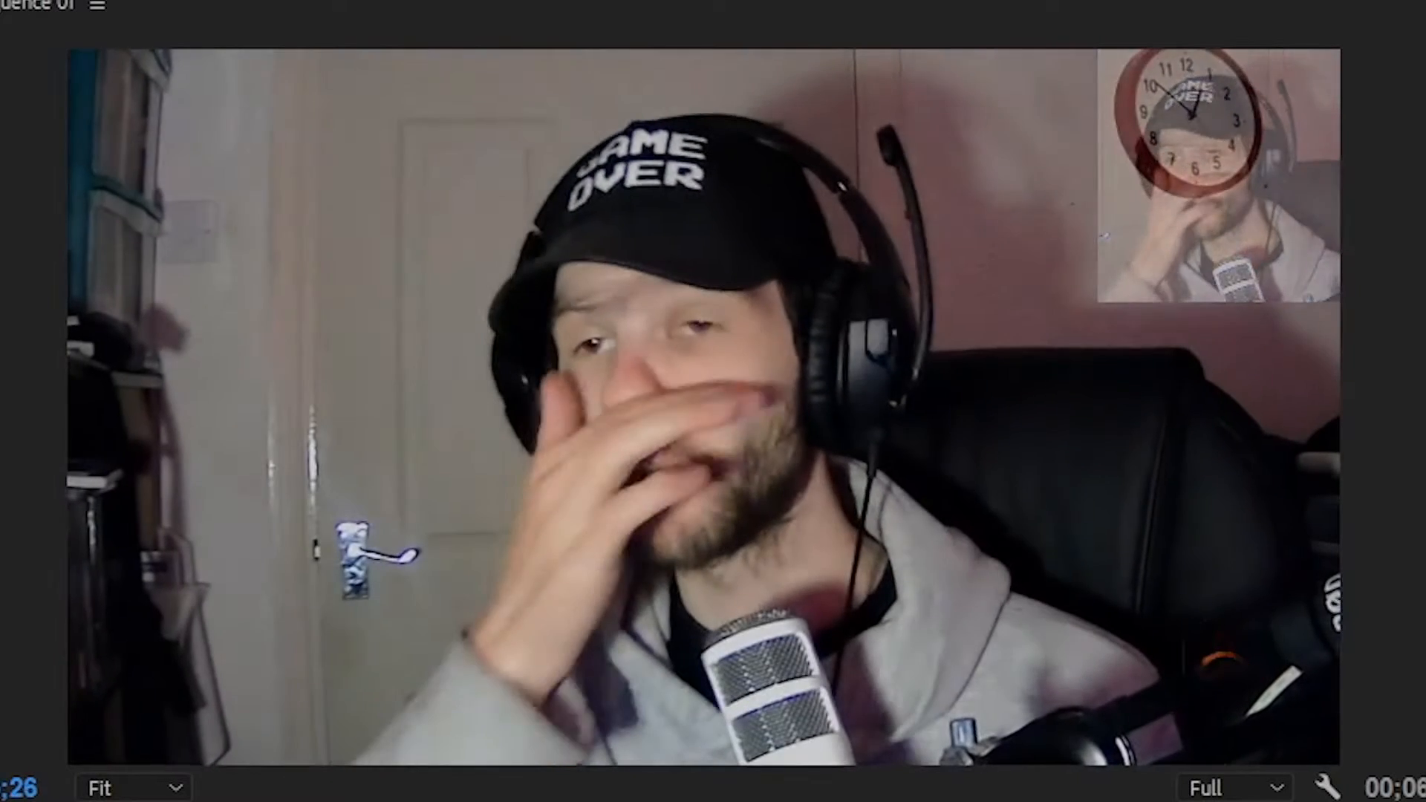
key("space")
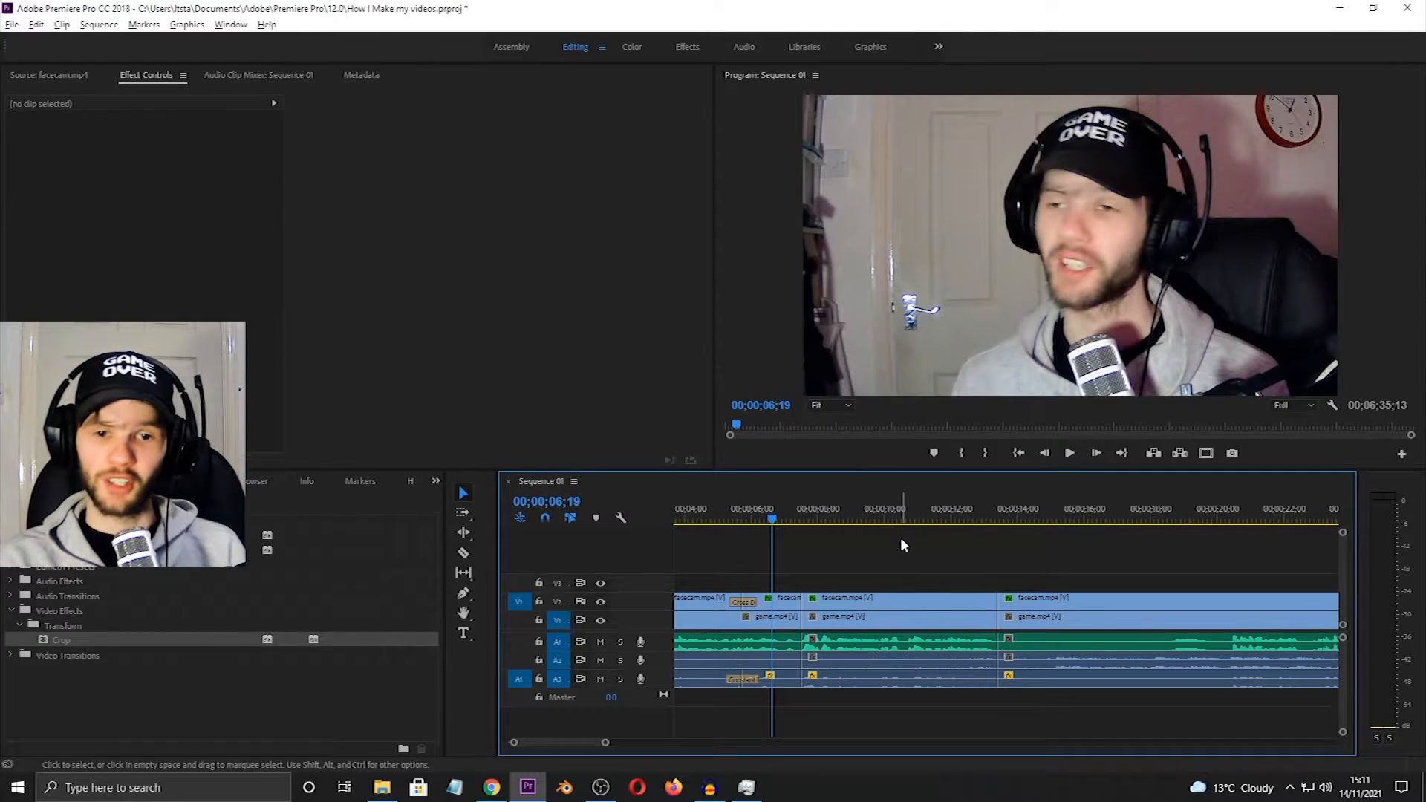
- Return to just before the dissolve and play through the full-screen facecam moment
scroll(877, 557, "down", 5)
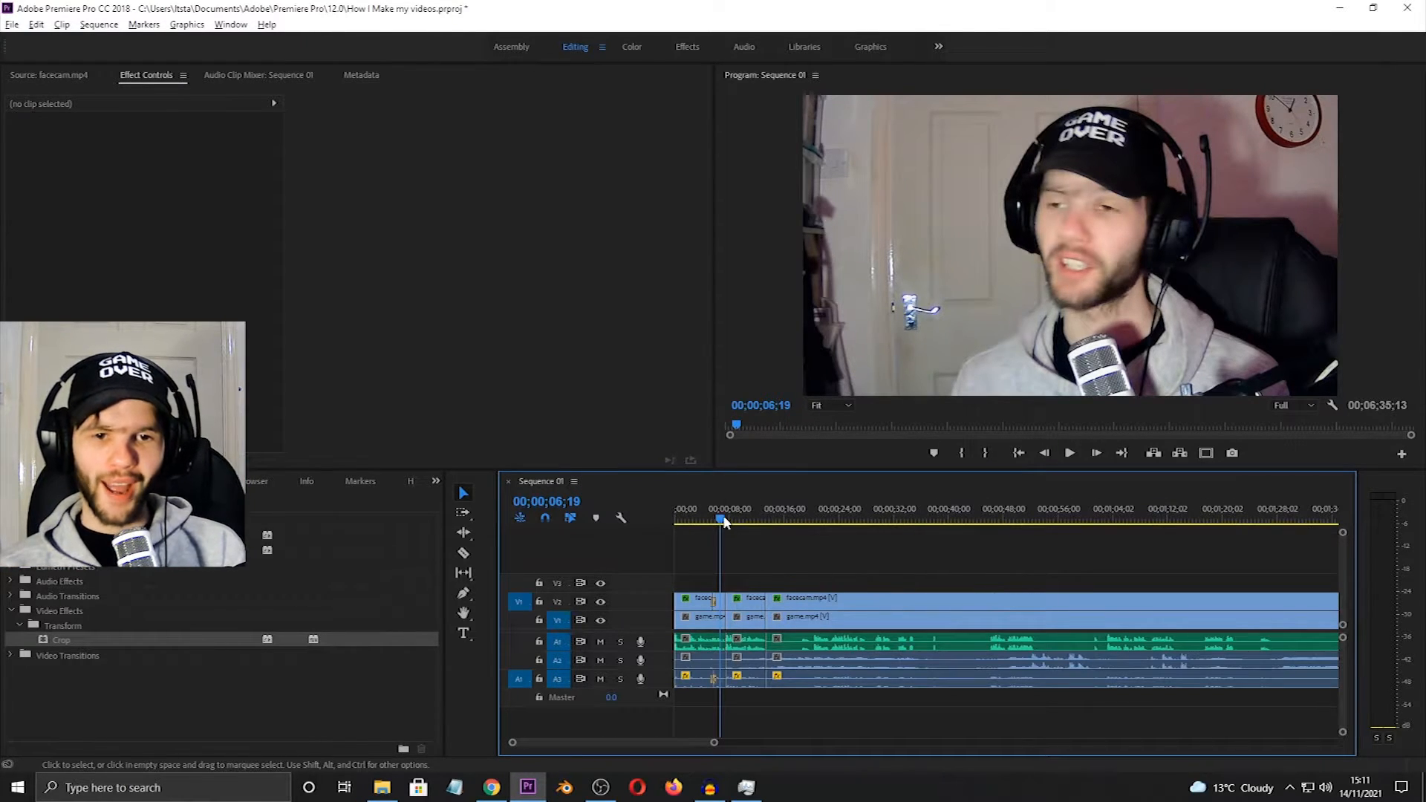
left_click_drag(725, 522, 711, 528)
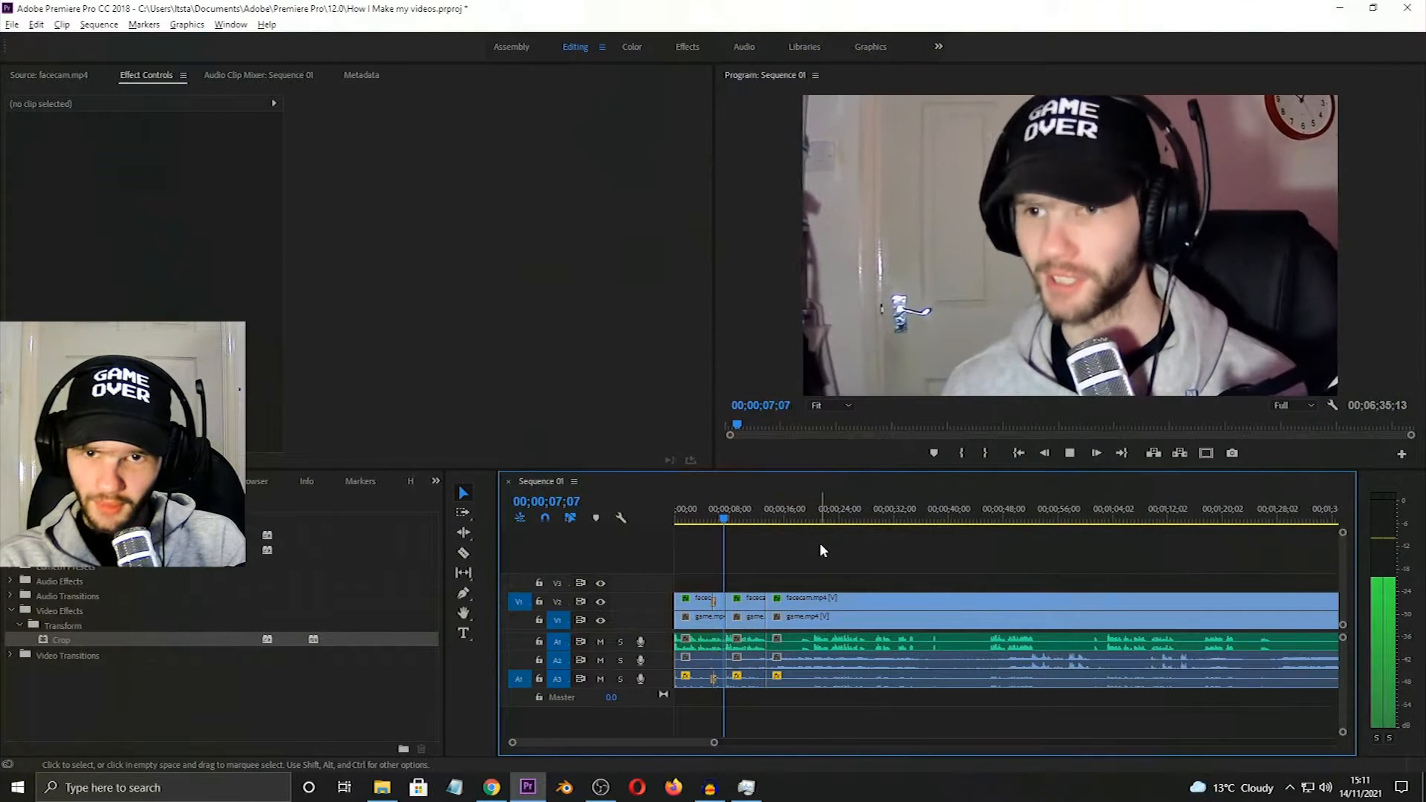
key("space")
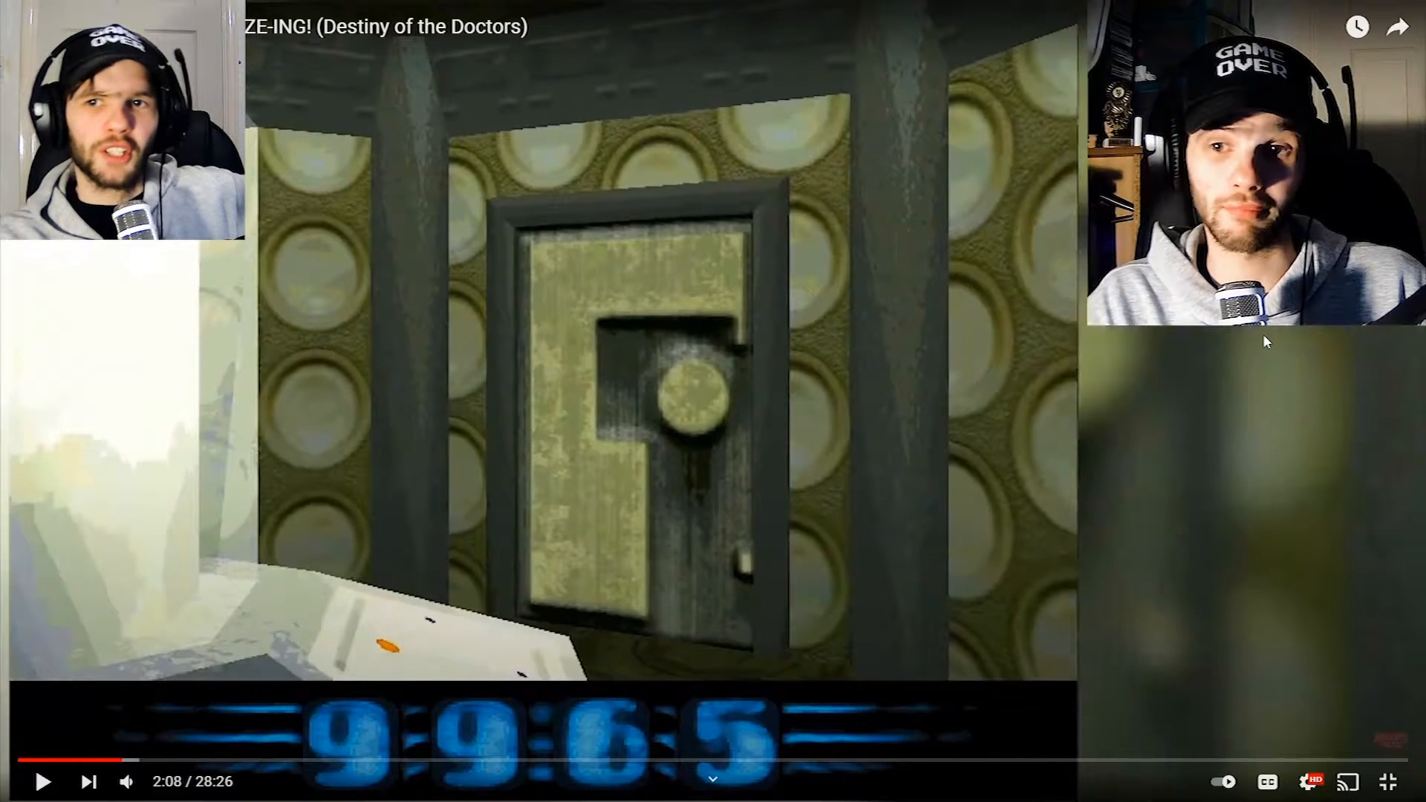
- Play and pause the example YouTube video from about 2:08 to examine its zoom and caption effect
left_click(778, 458)
left_click(958, 435)
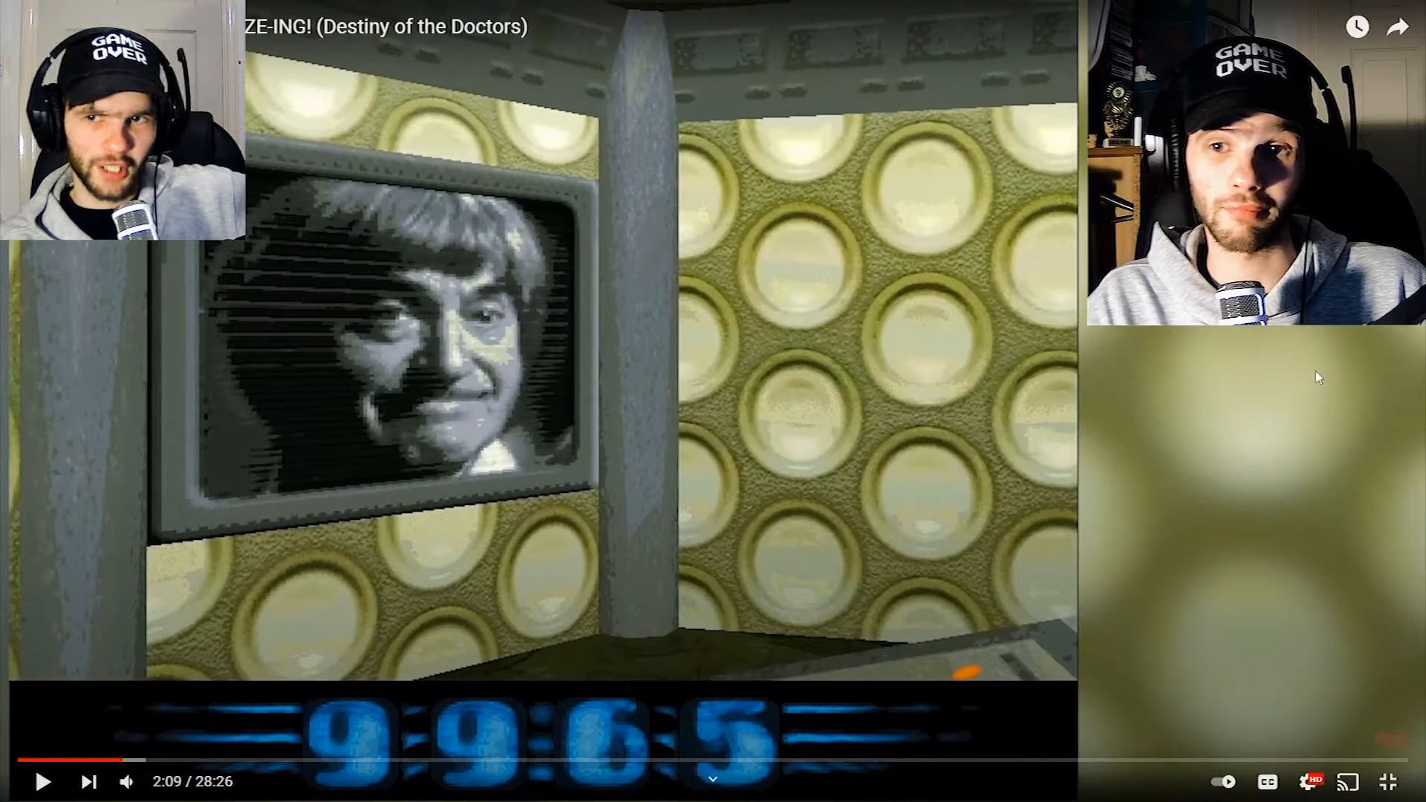
left_click(1329, 455)
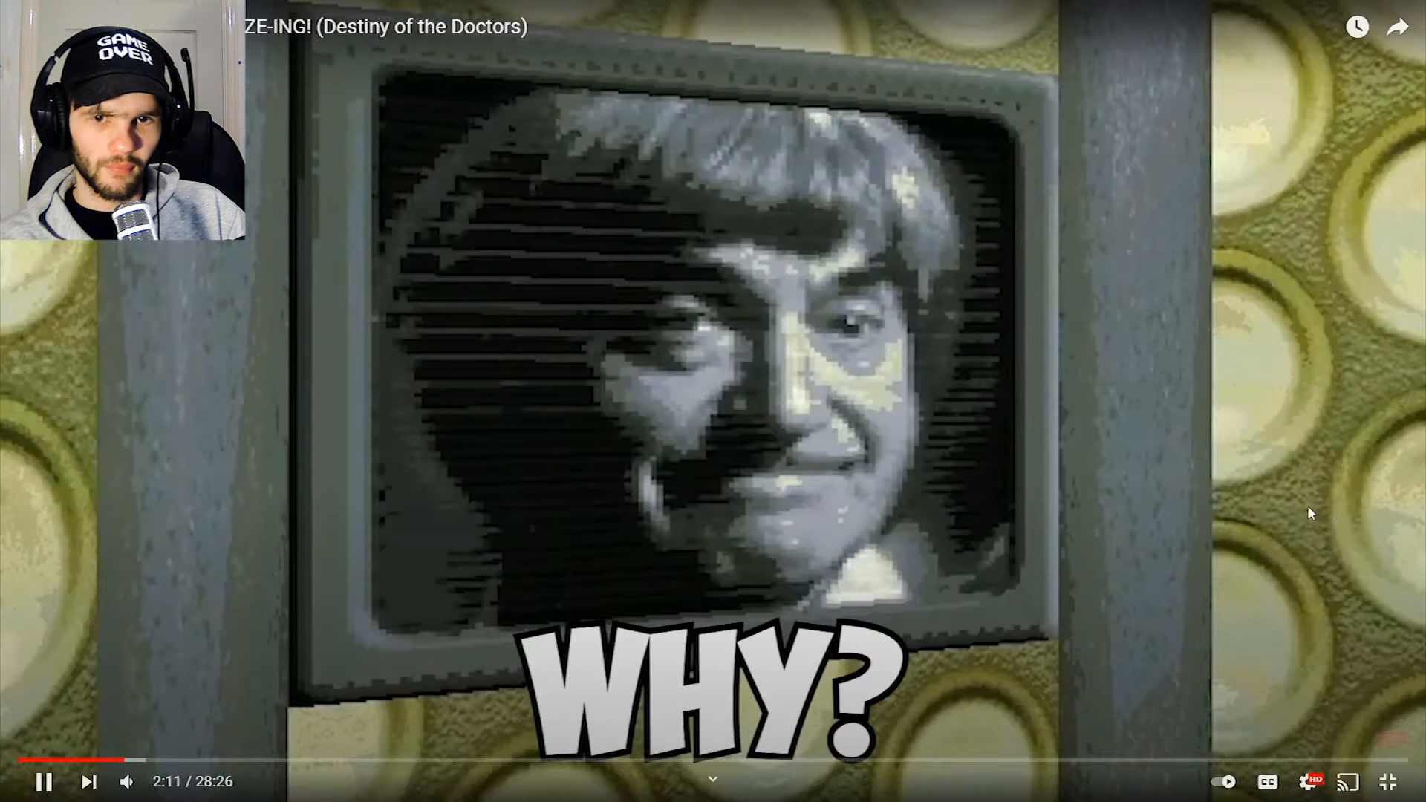
left_click(1201, 461)
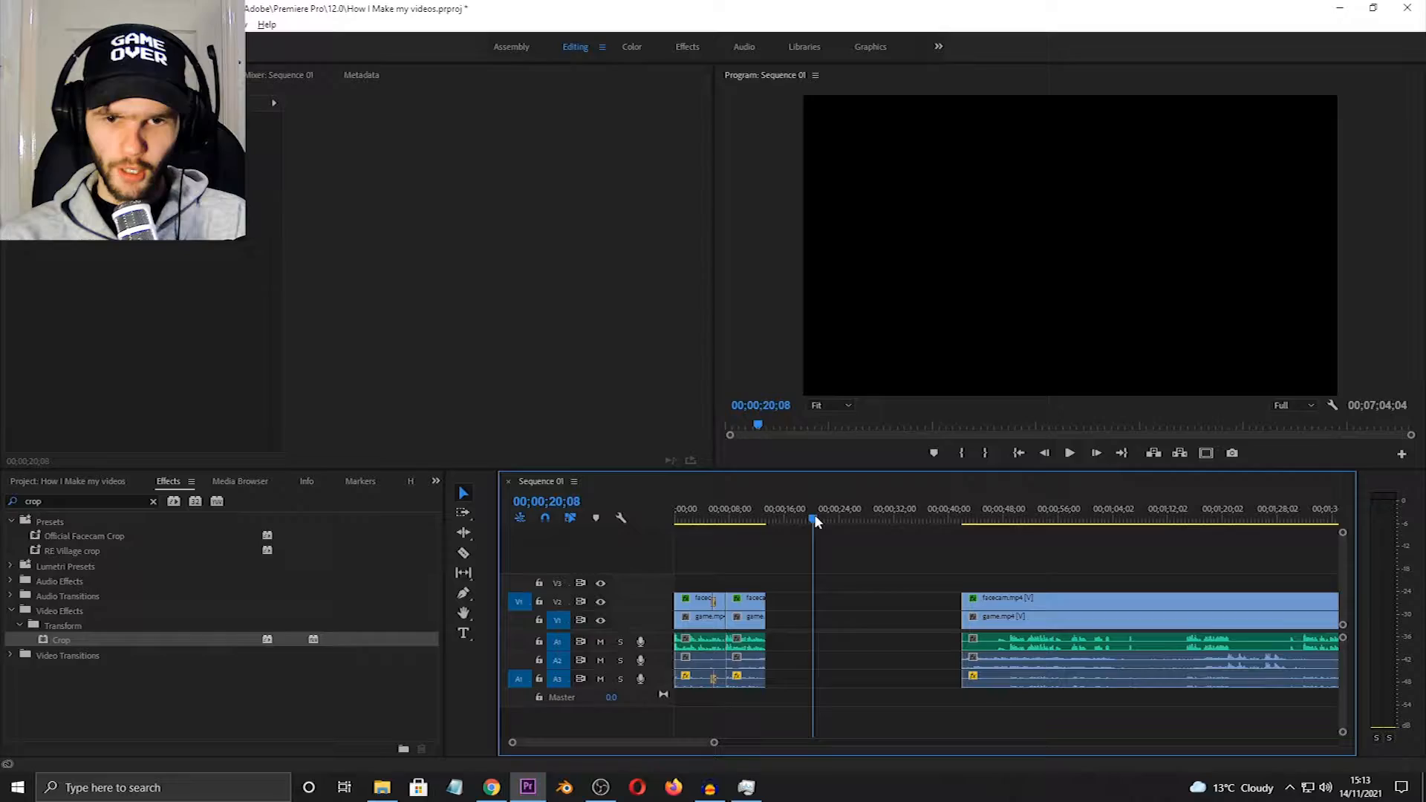
- Place hello.wav from the How I Make My Videos folder on audio track A1 in the timeline gap at 00;00;19;16
left_click_drag(816, 521, 808, 522)
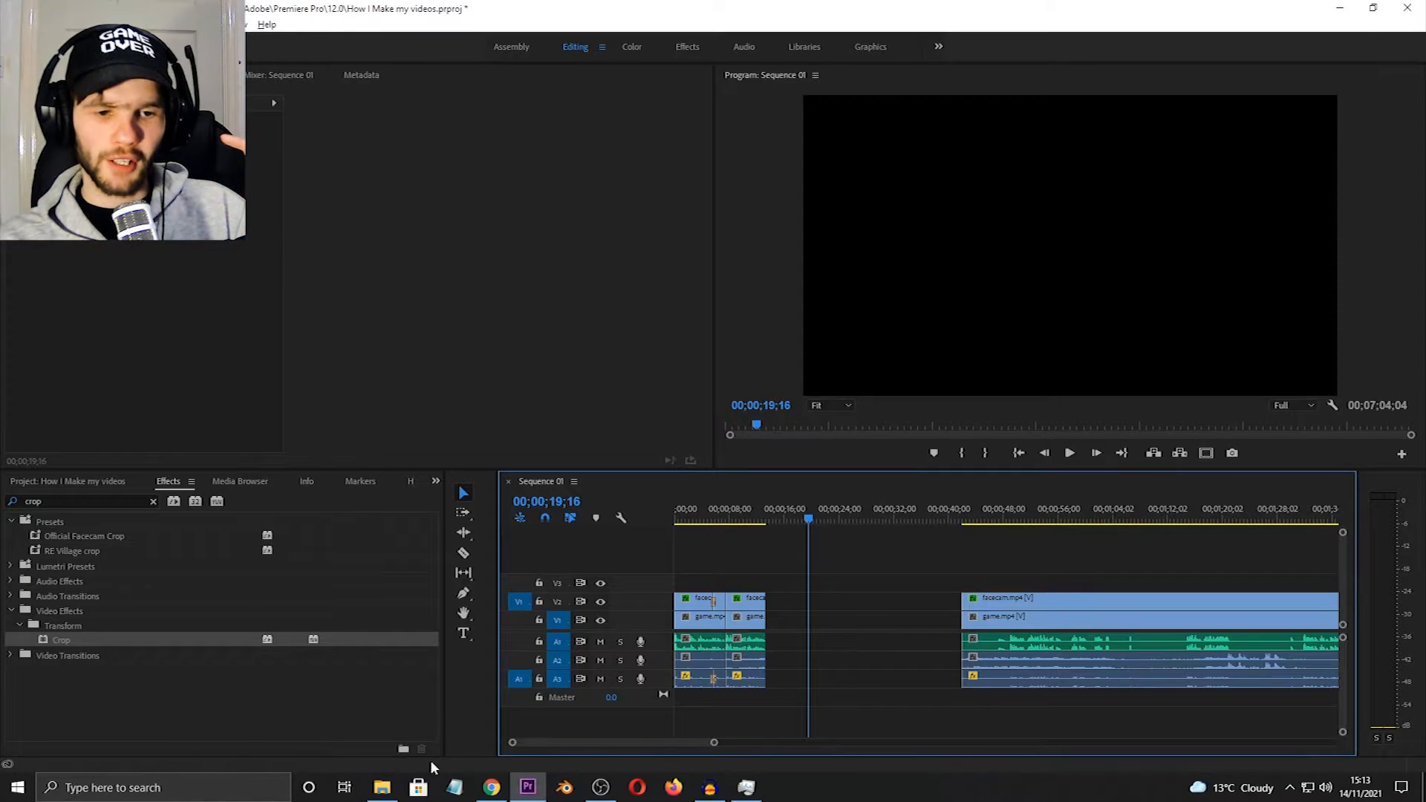
left_click(381, 788)
left_click(558, 127)
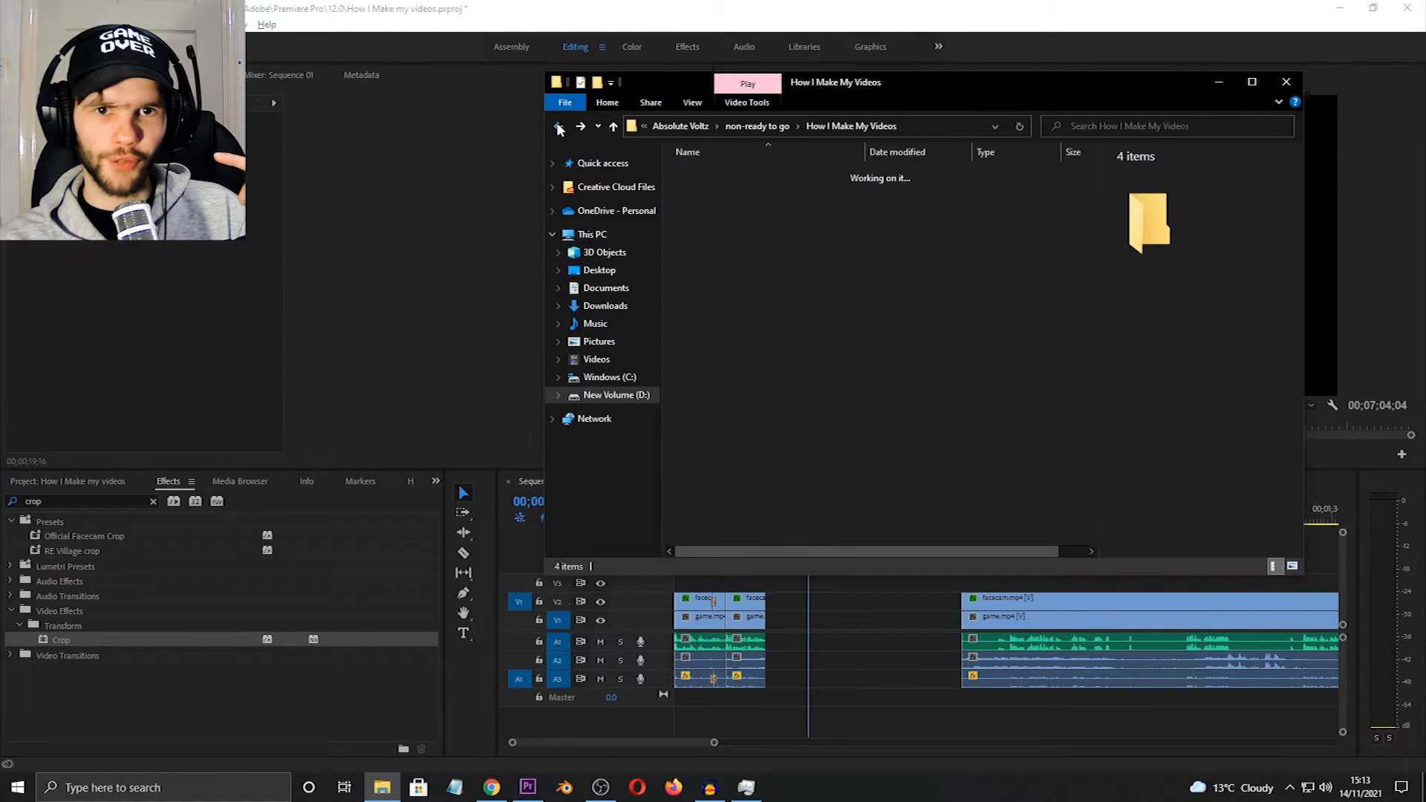
left_click_drag(720, 222, 810, 640)
left_click(888, 398)
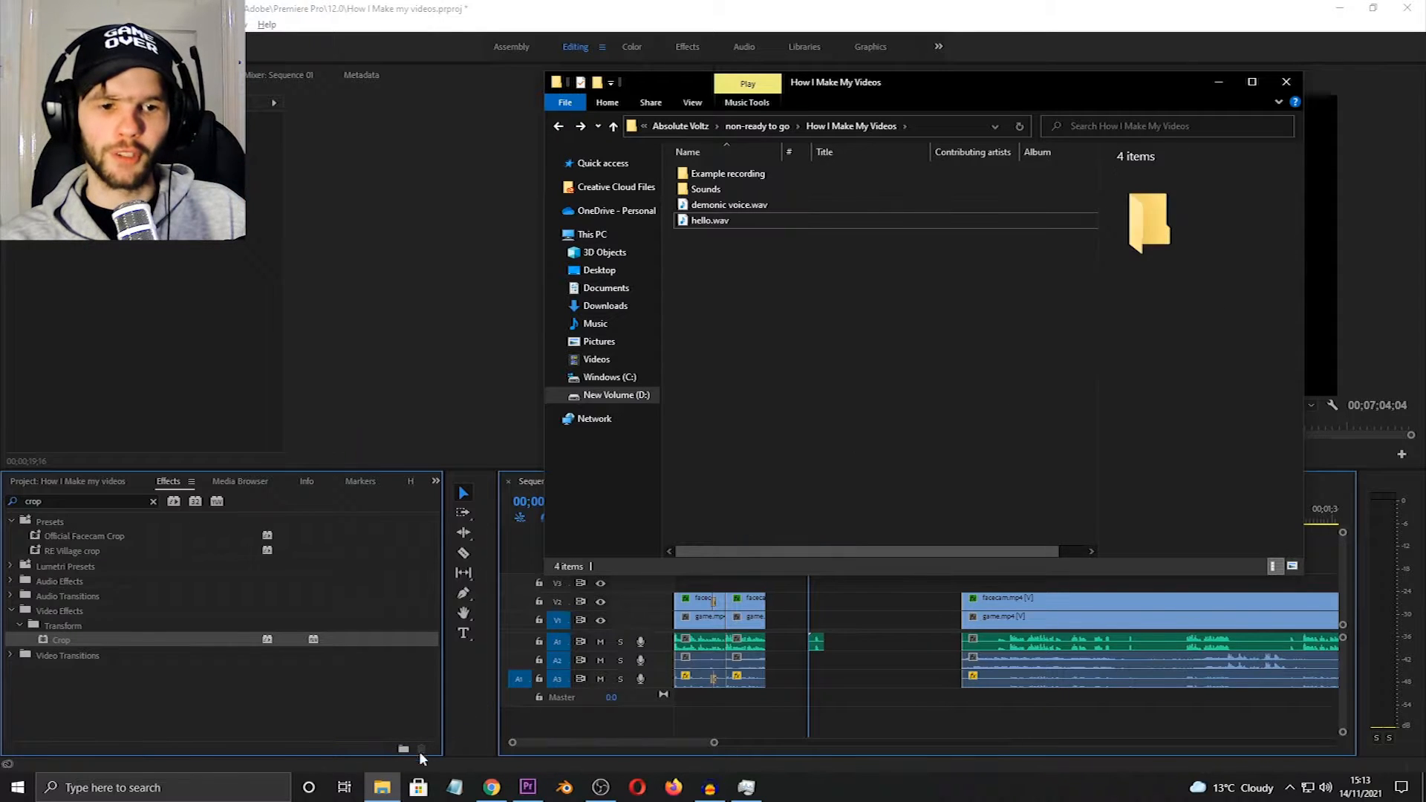
left_click(382, 787)
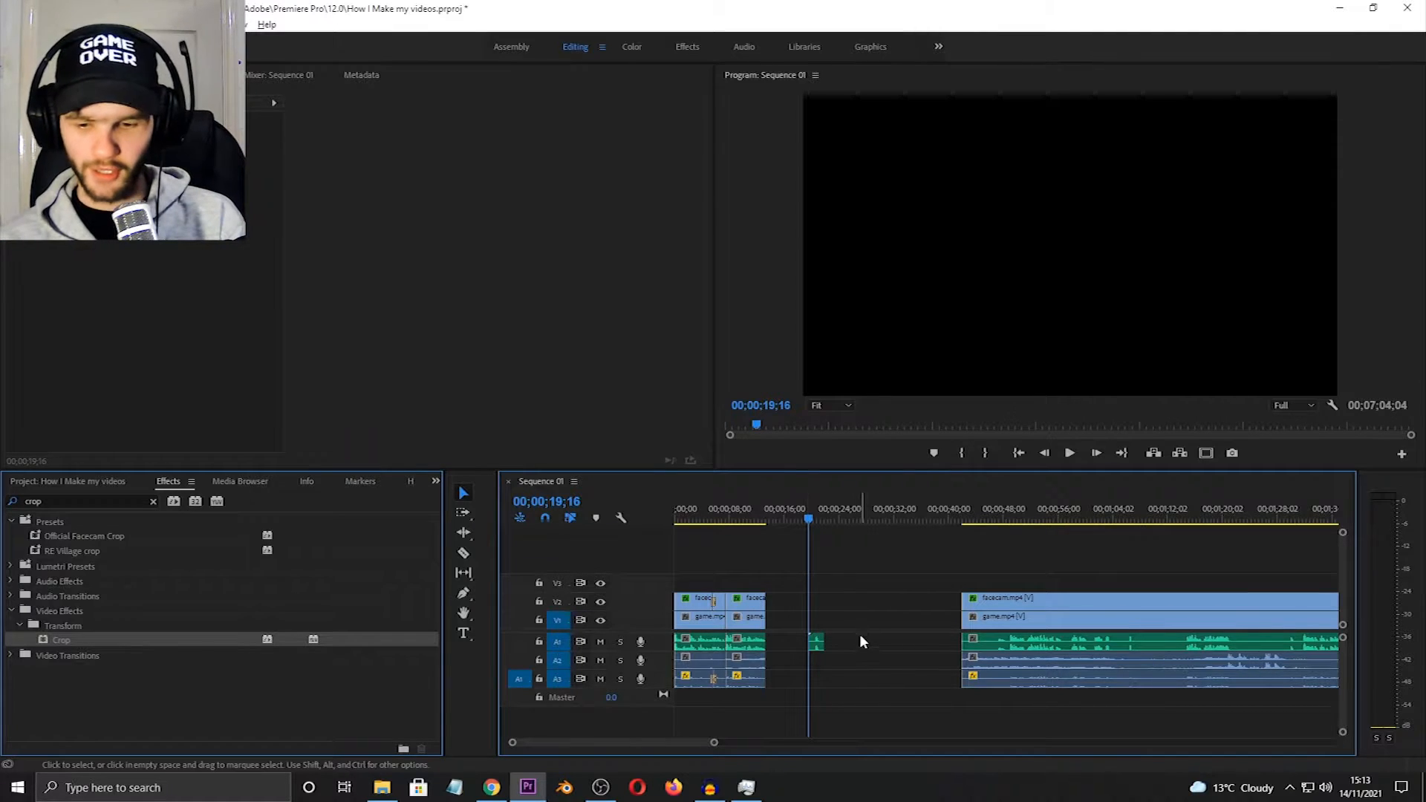
- Play the hello.wav clip and split it at 00;00;20;18, where the voice starts
scroll(841, 639, "up", 8)
key("space")
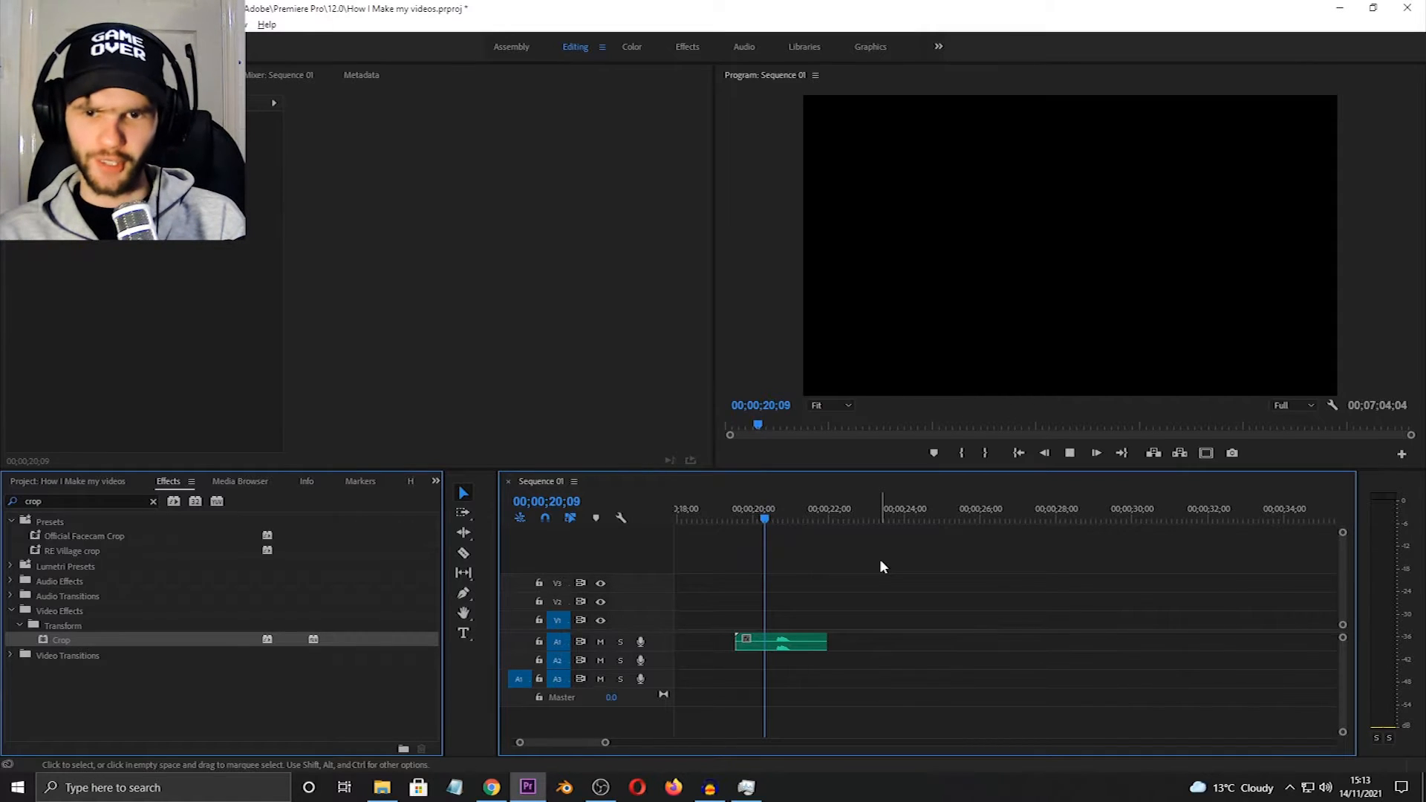
key("space")
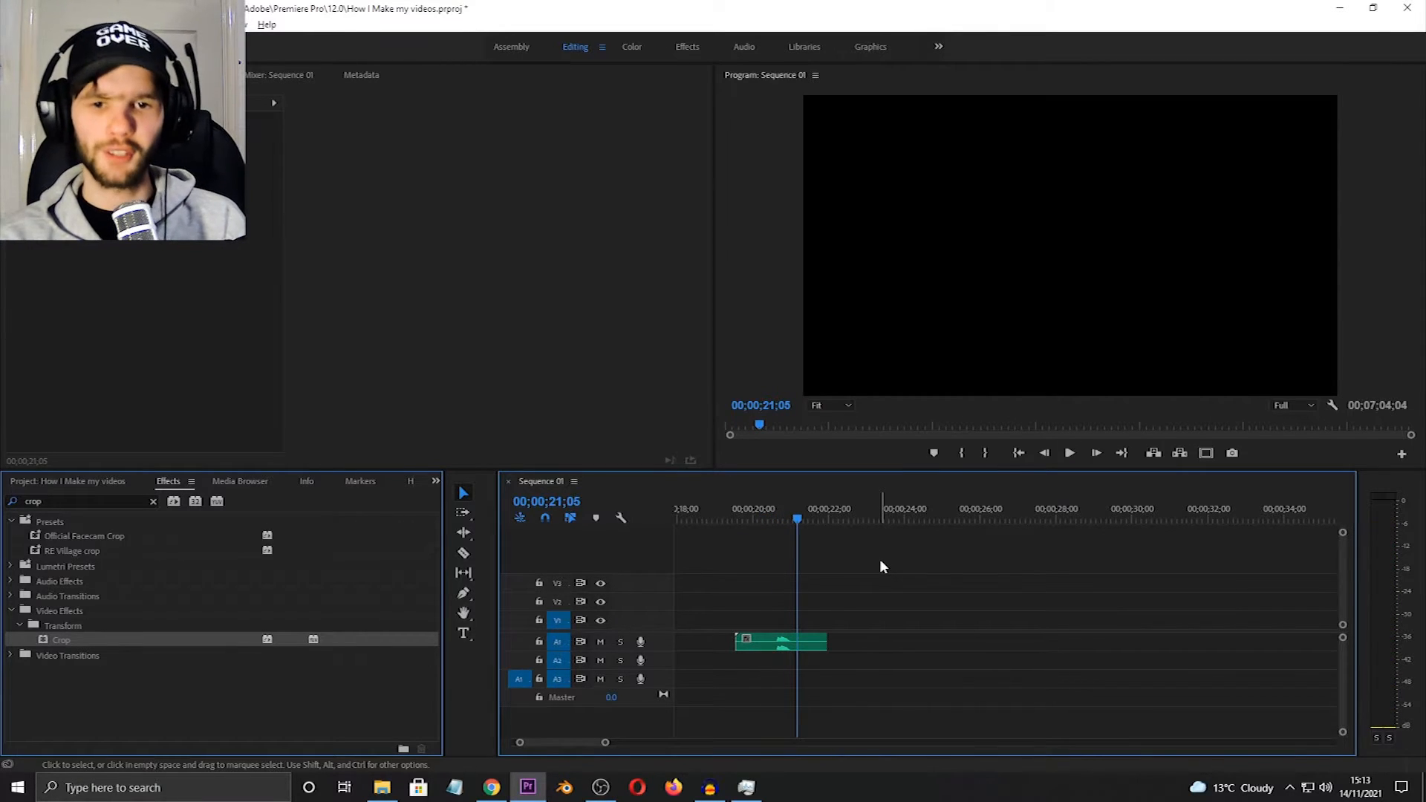
left_click_drag(801, 520, 777, 522)
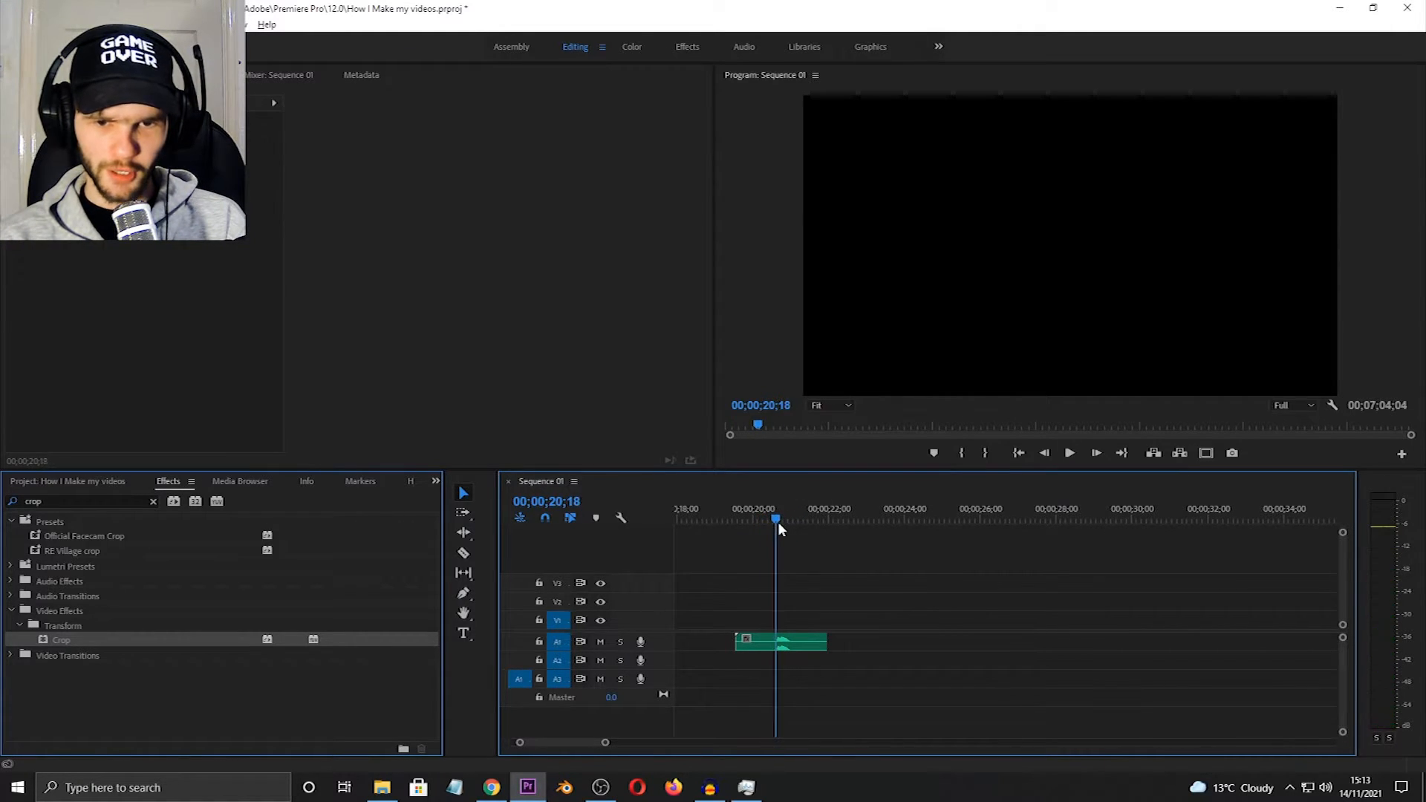
key("c")
left_click(778, 643)
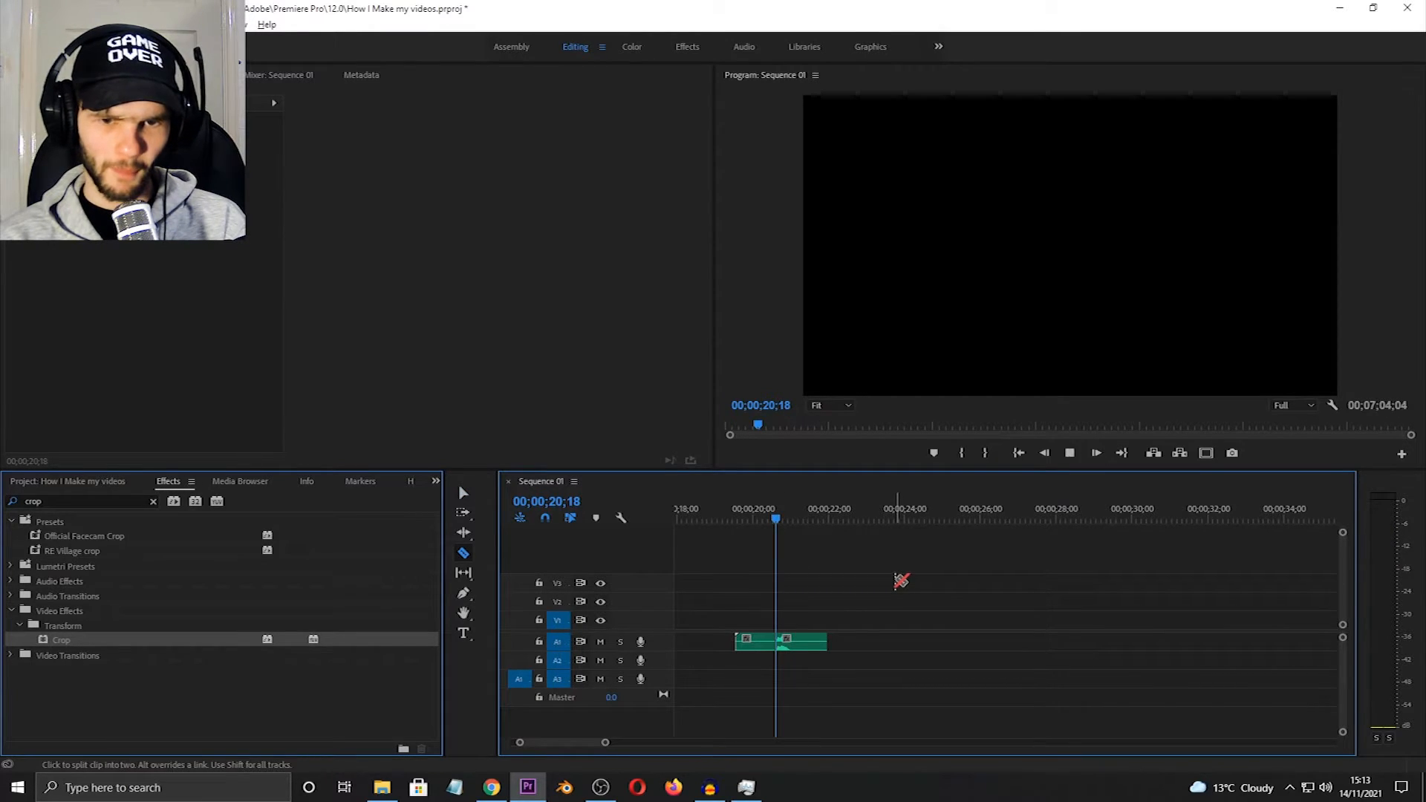
- Play the voice portion, split hello.wav at 00;00;21;19, and delete the leftover pieces before and after it
key("space")
key("space")
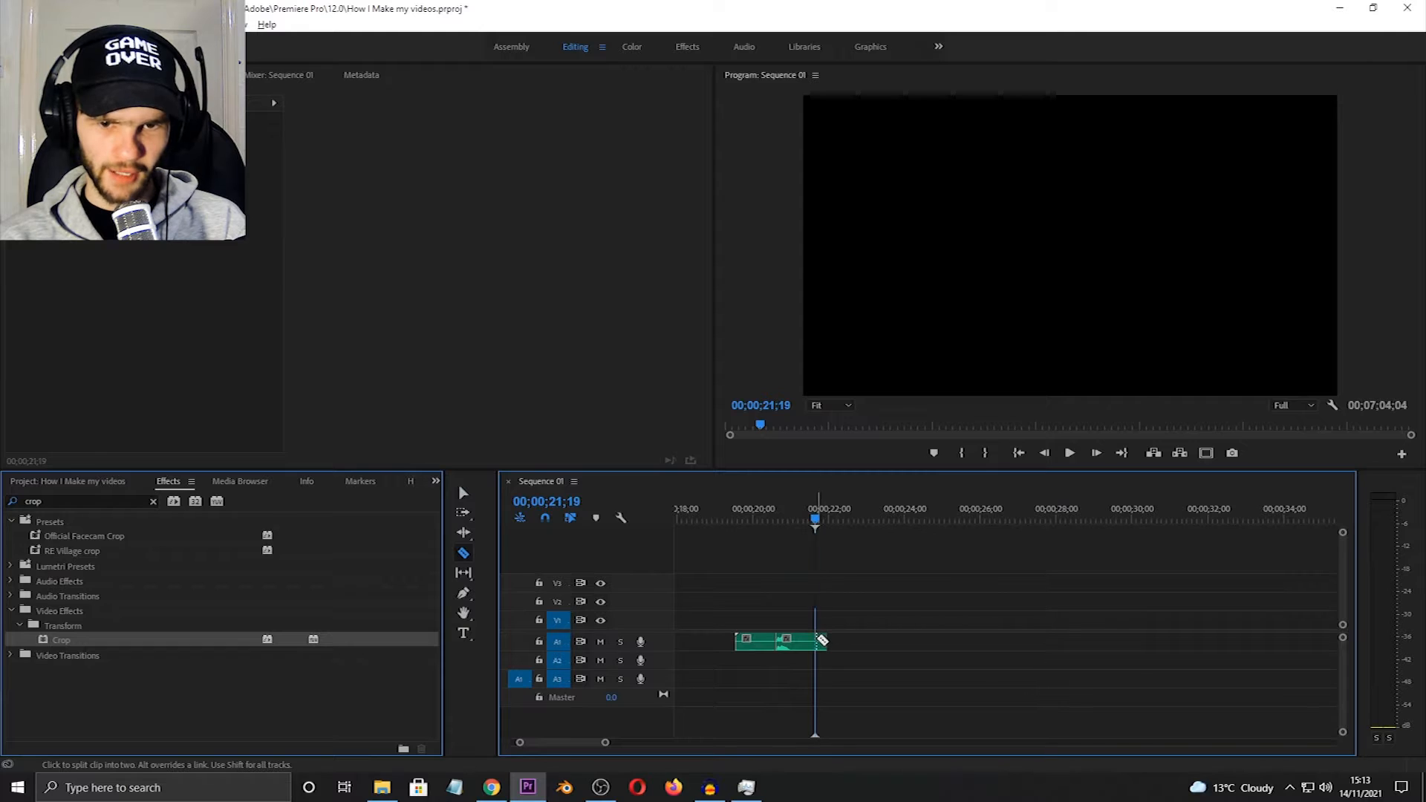
left_click(821, 640)
key("v")
left_click(822, 642)
key("Delete")
left_click(757, 645)
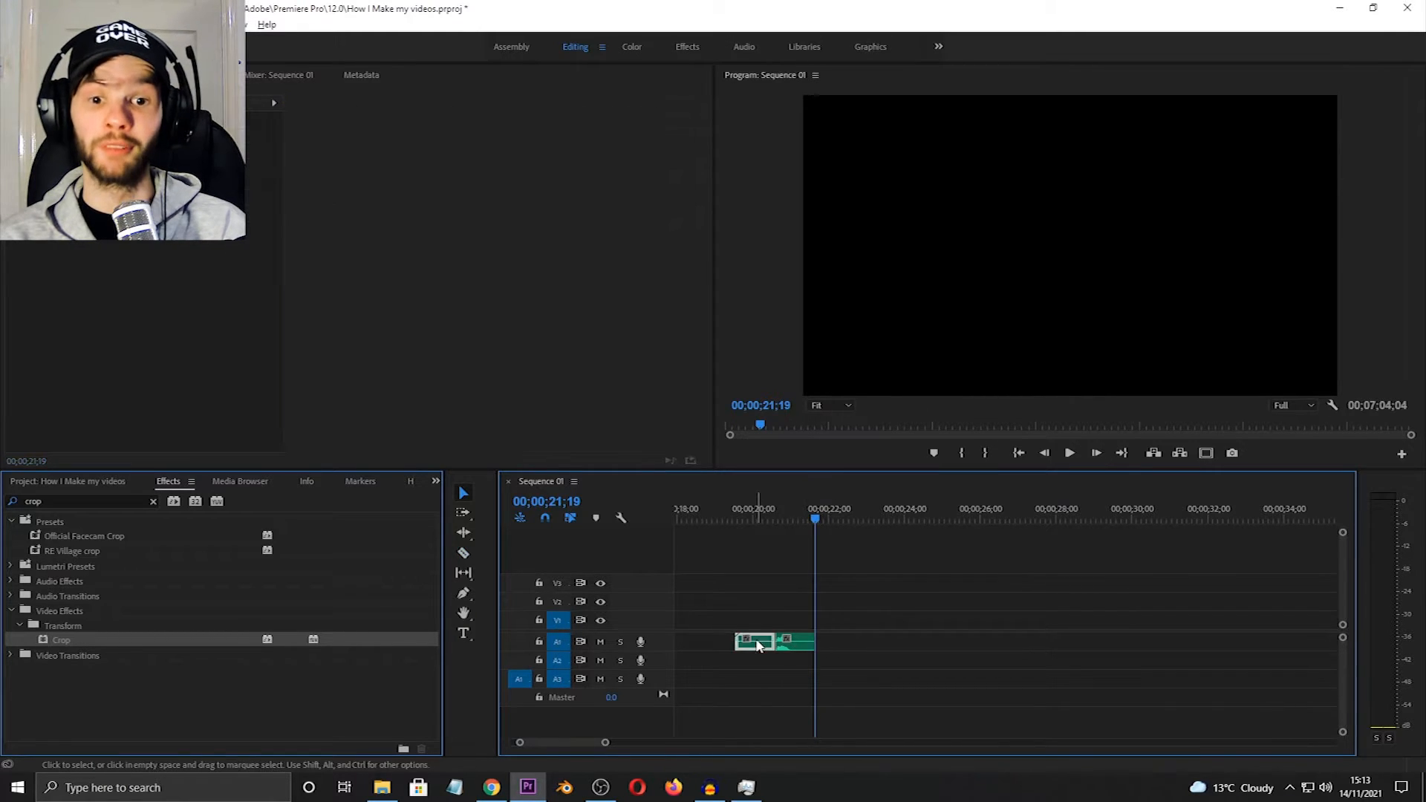
key("Delete")
- Search the effects for "stu" and apply Studio Reverb to the trimmed hello.wav clip
left_click(790, 519)
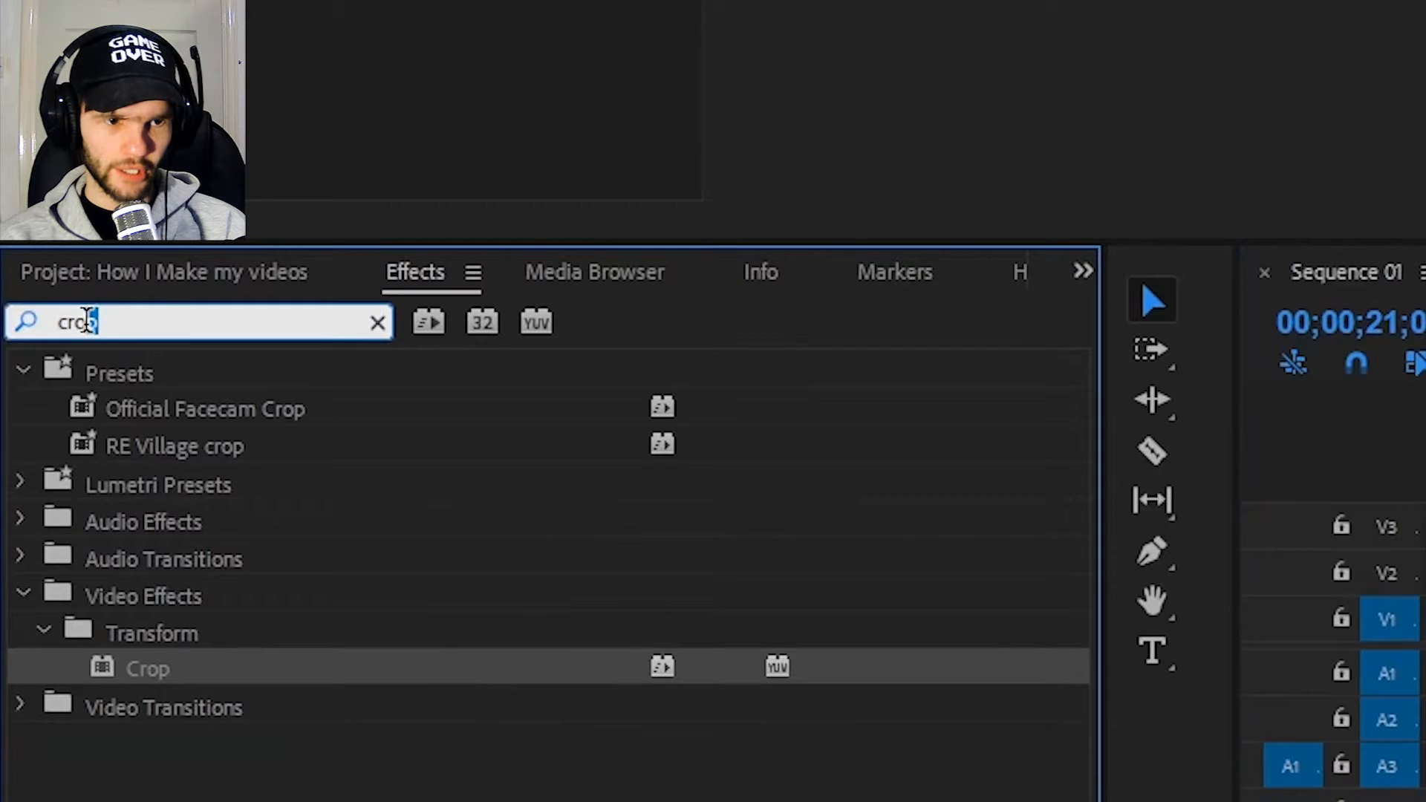
double_click(24, 502)
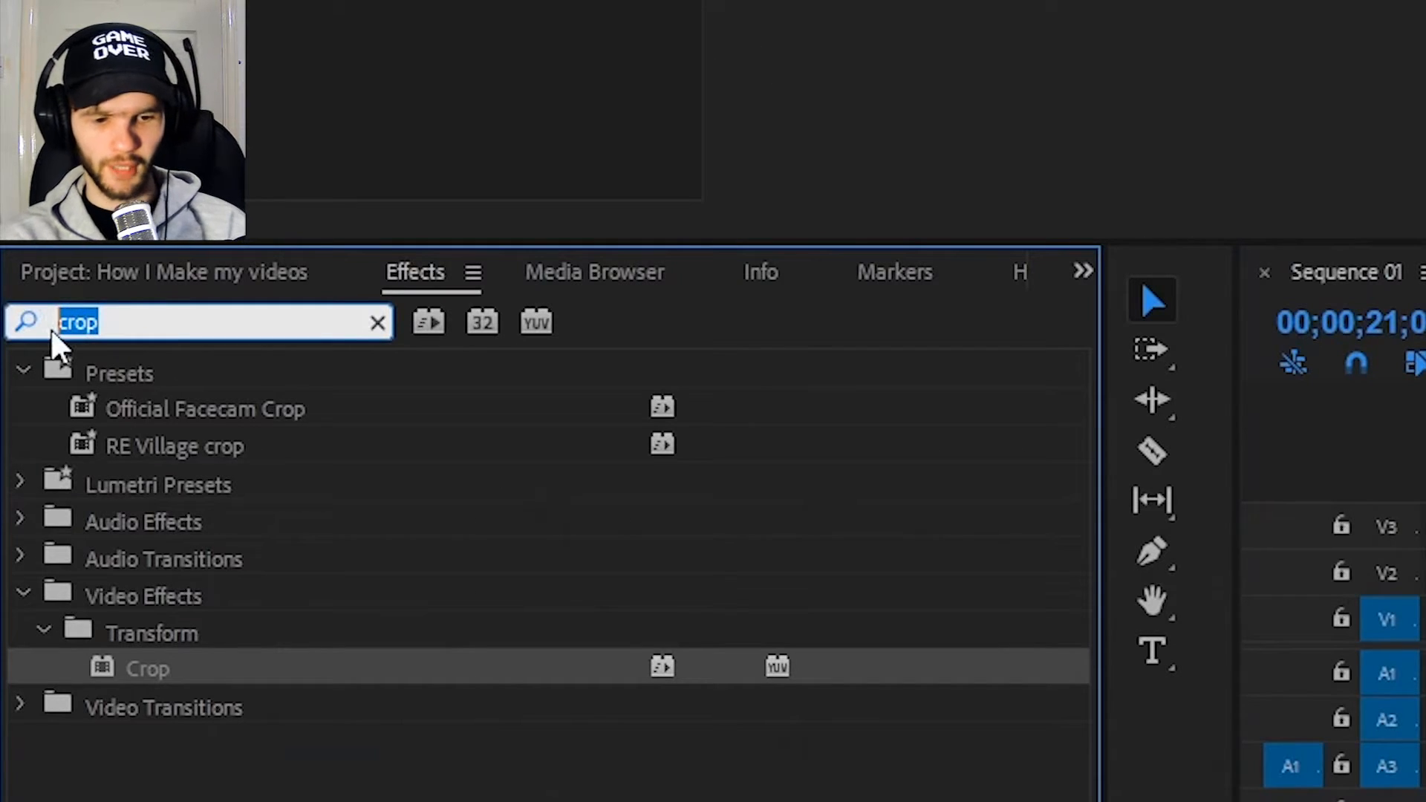
type("stu")
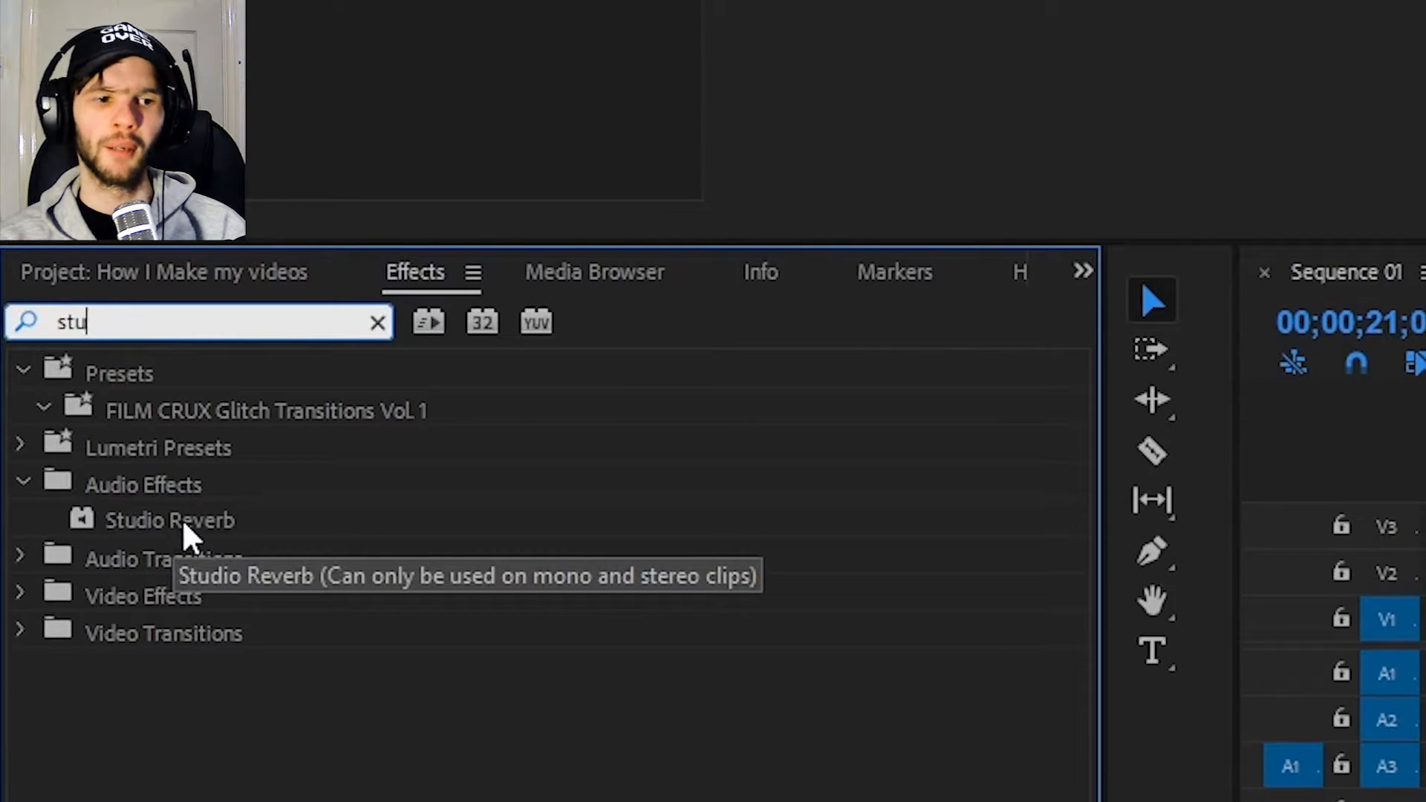
left_click_drag(182, 536, 766, 508)
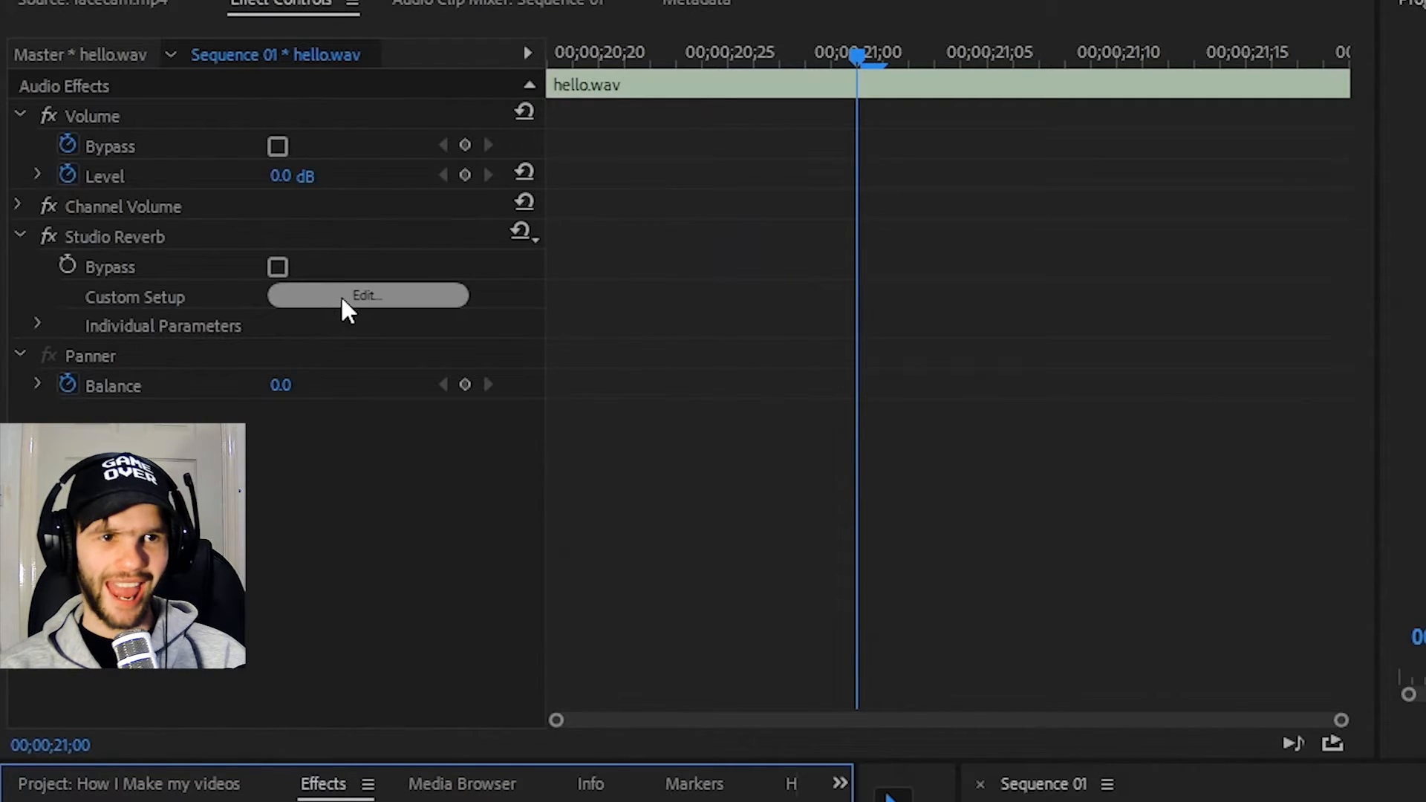
- Set hello.wav's Studio Reverb to the Vocal Reverb (medium) preset and close the effect editor
left_click(179, 228)
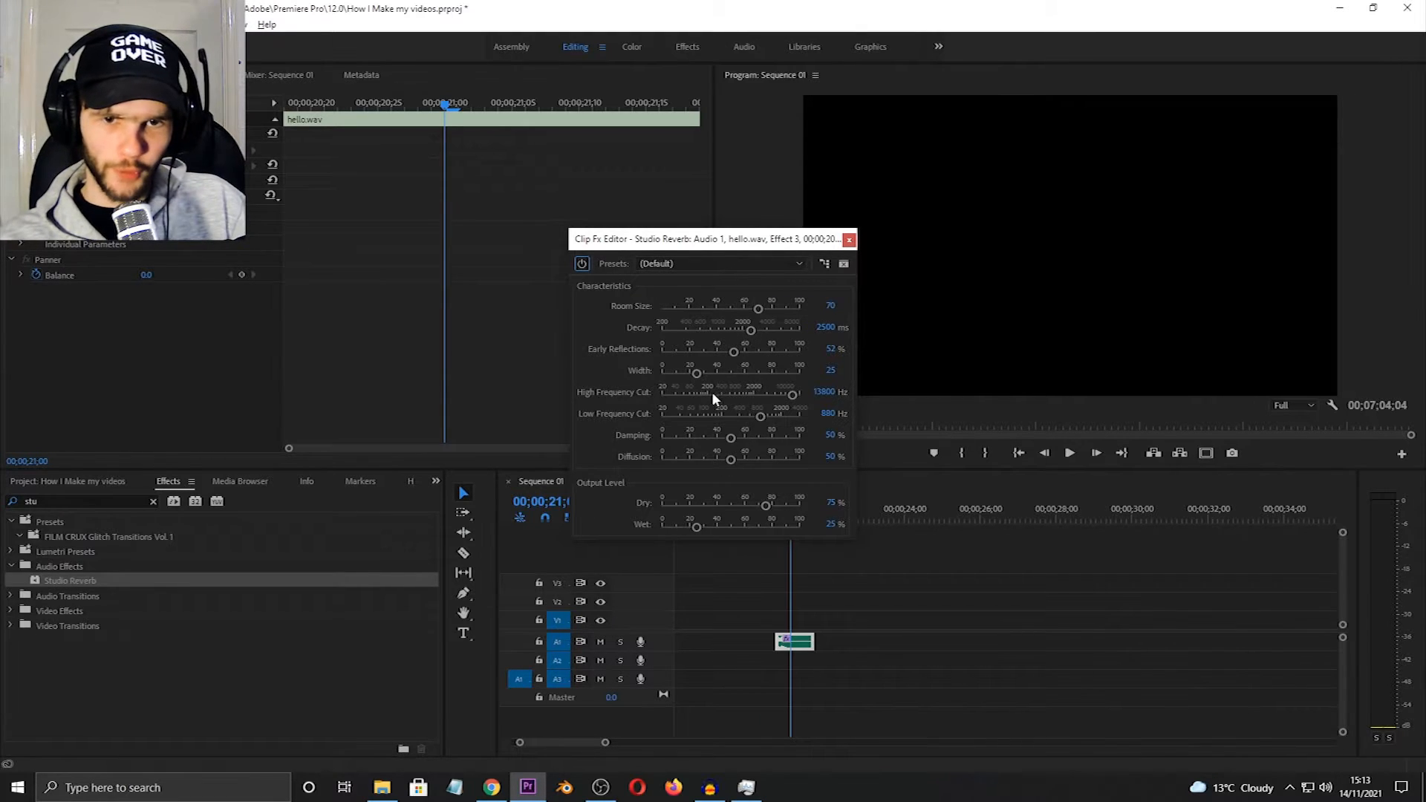
left_click(669, 266)
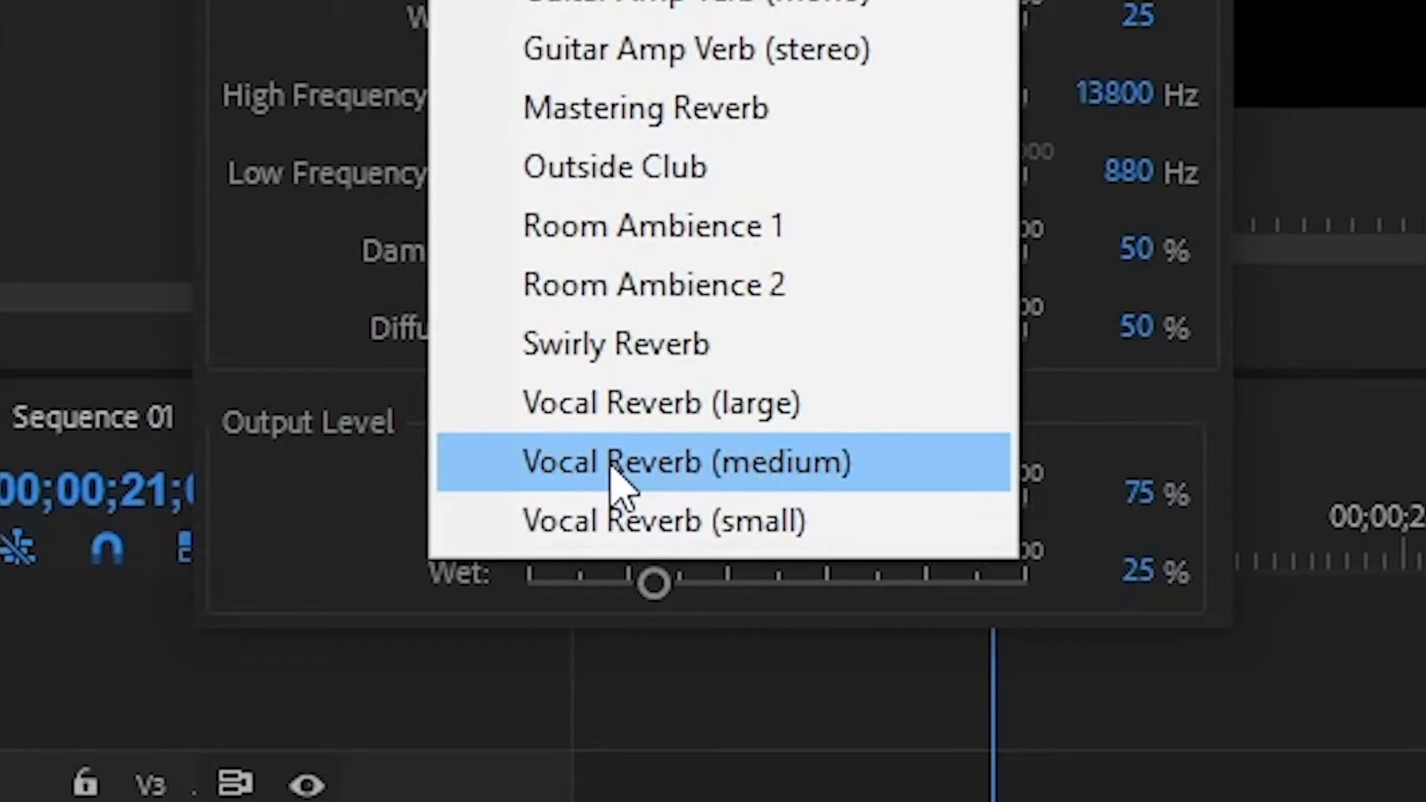
left_click(611, 468)
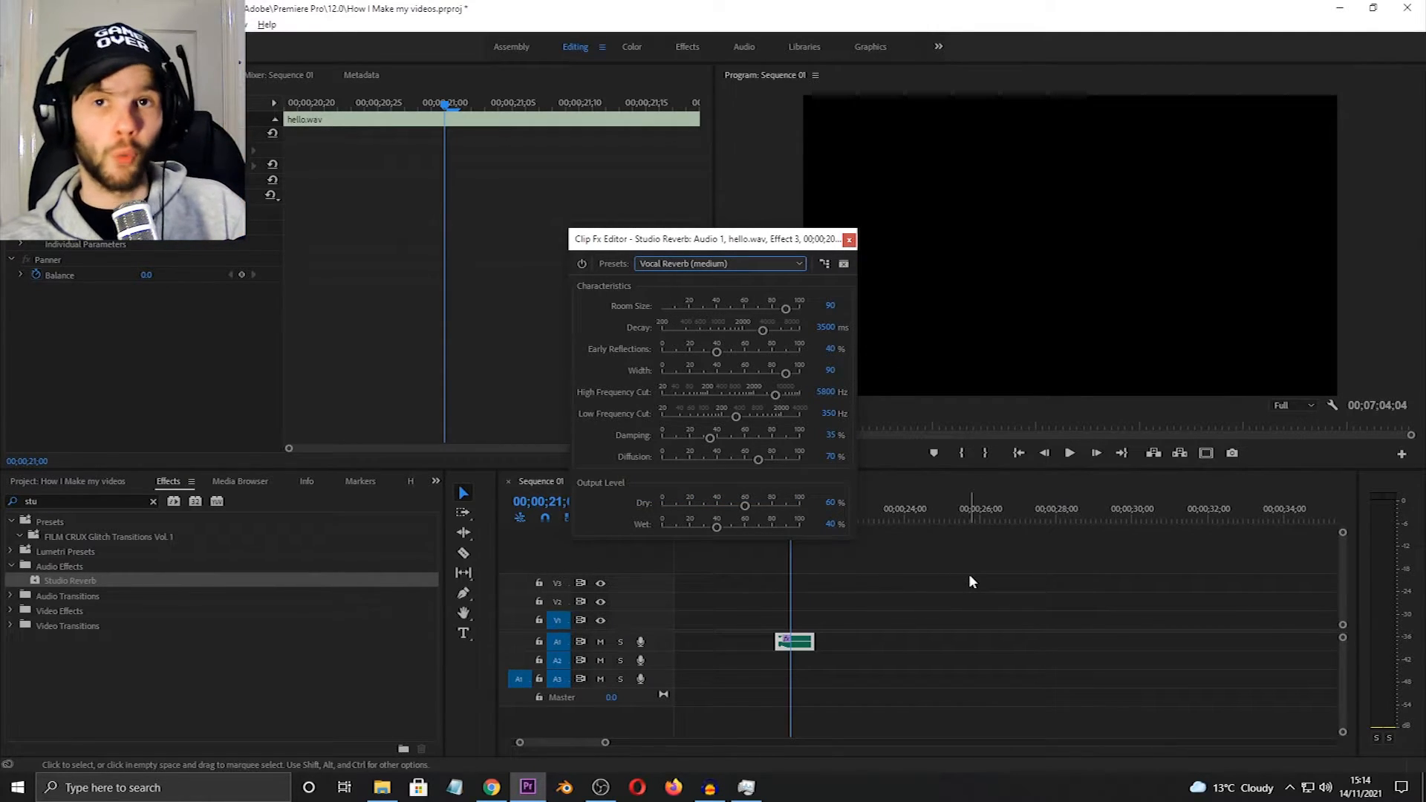
left_click(849, 240)
- Play the hello.wav clip with its reverb from 00;00;20;09
left_click(822, 565)
left_click(765, 514)
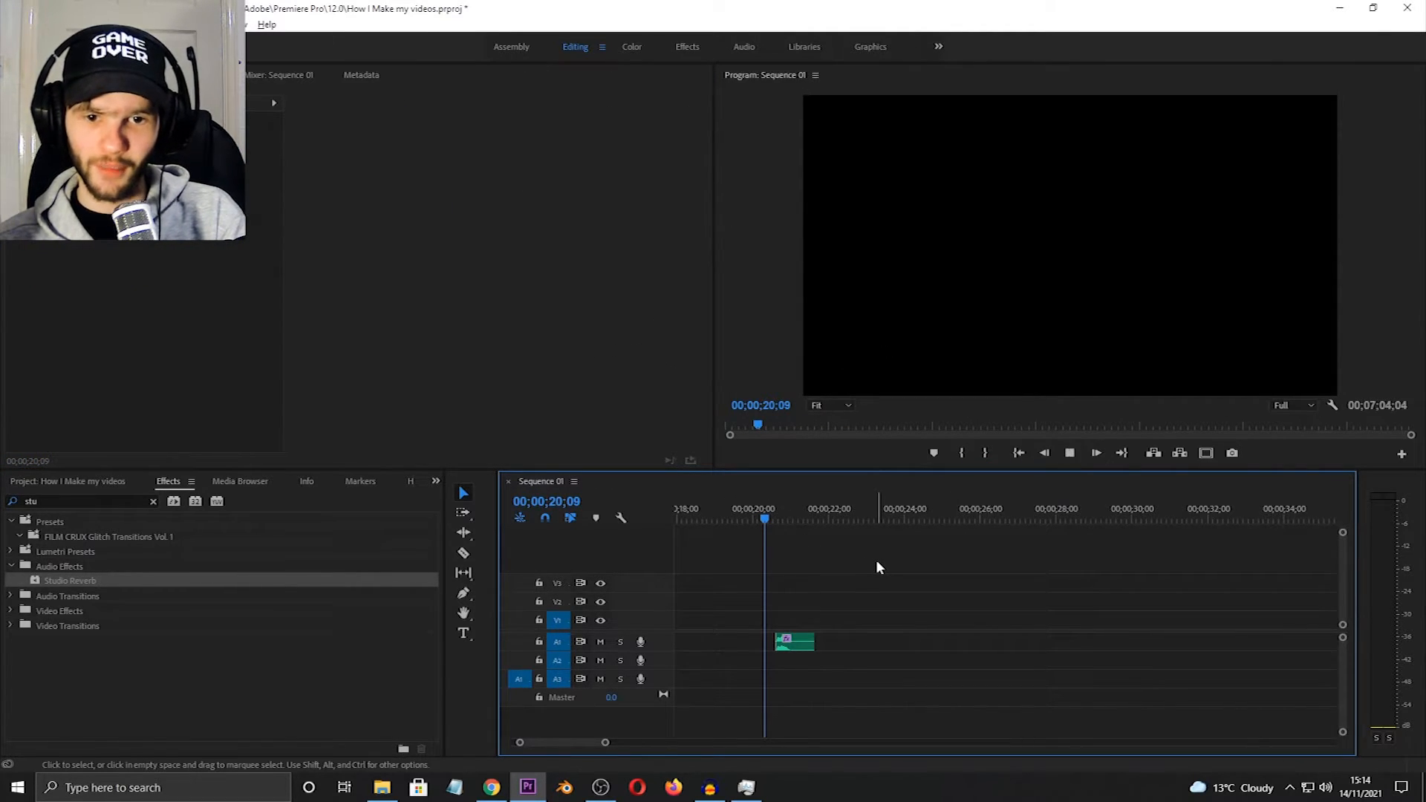
key("space")
key("space")
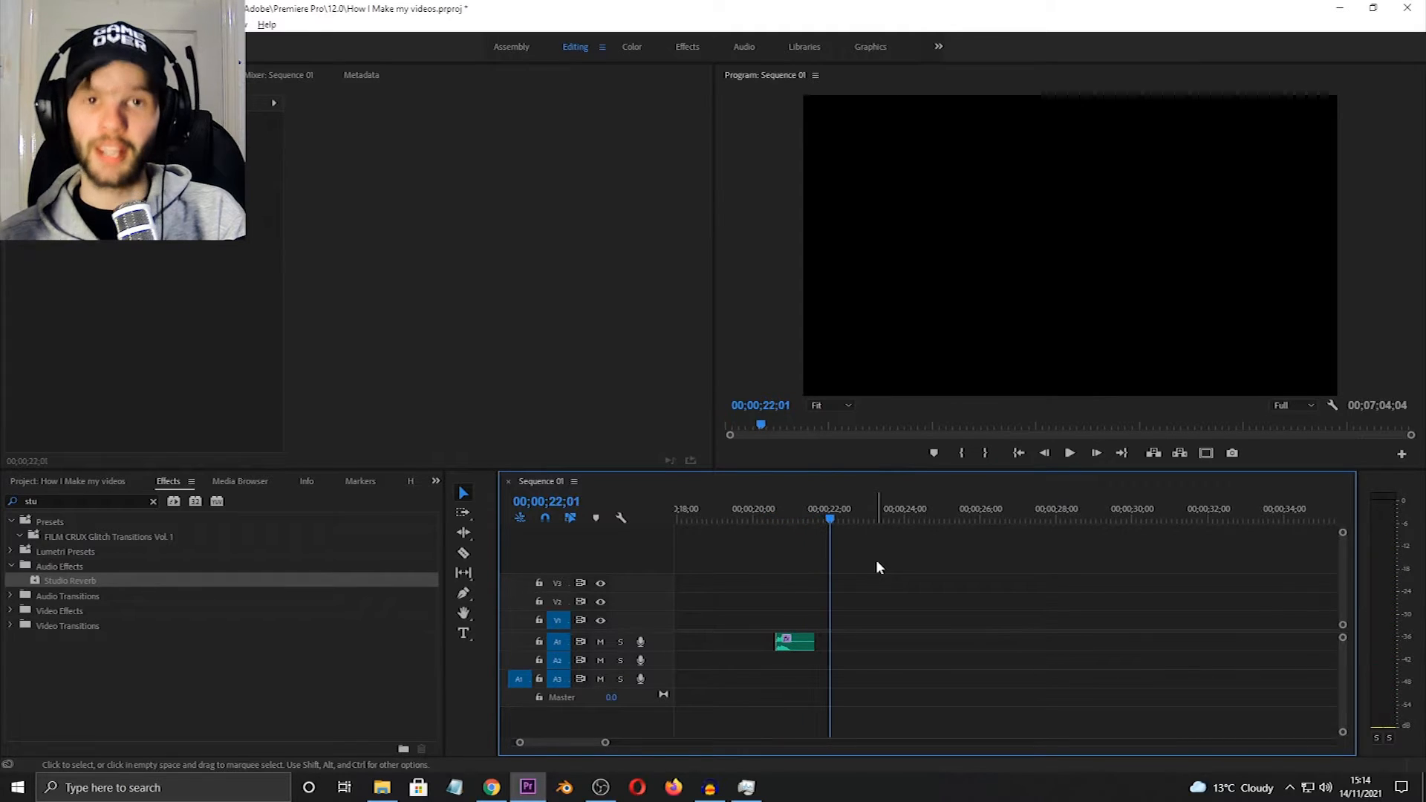
- Extend the end of the hello.wav clip to about 00;00;22;00 and play it from 00;00;20;04
left_click(758, 514)
left_click_drag(814, 642, 828, 642)
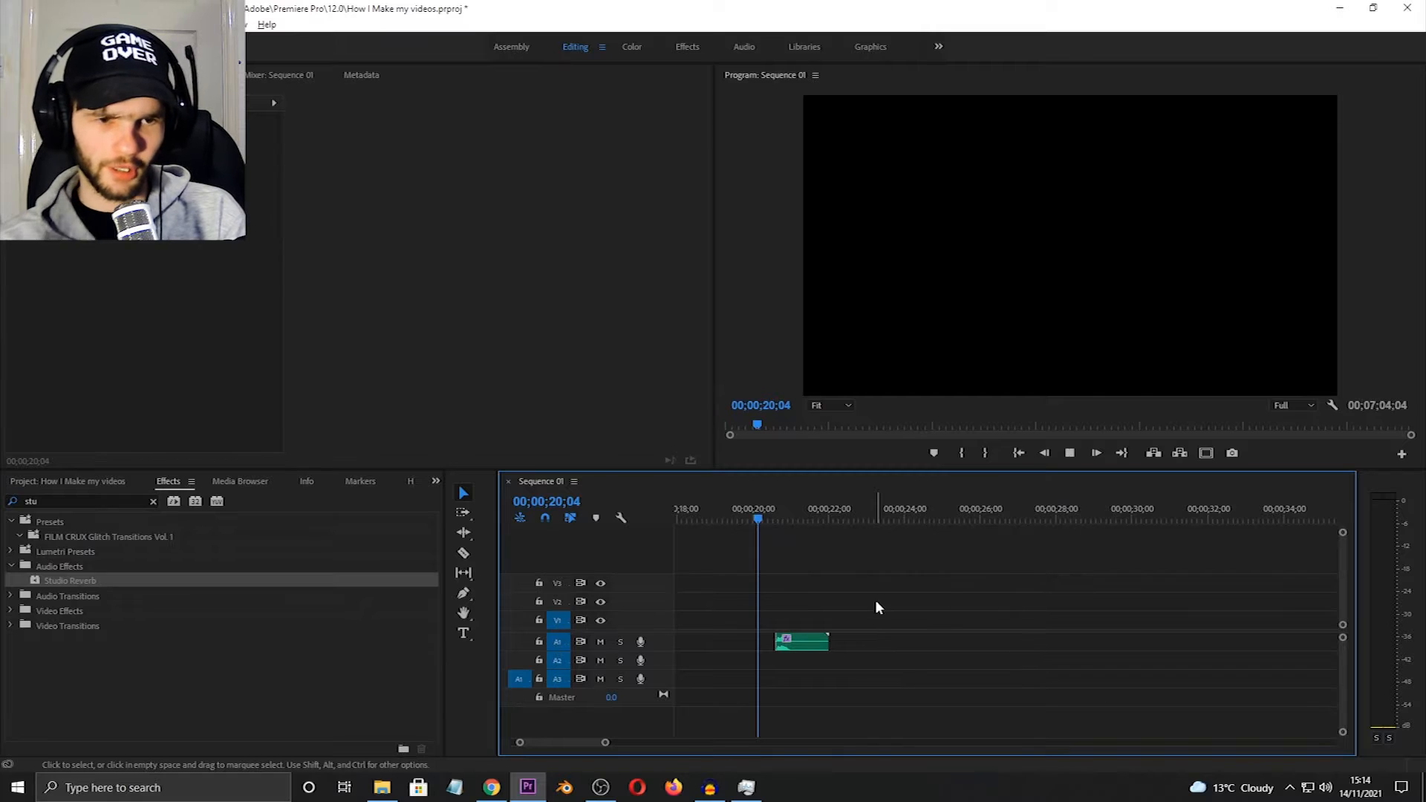
key("space")
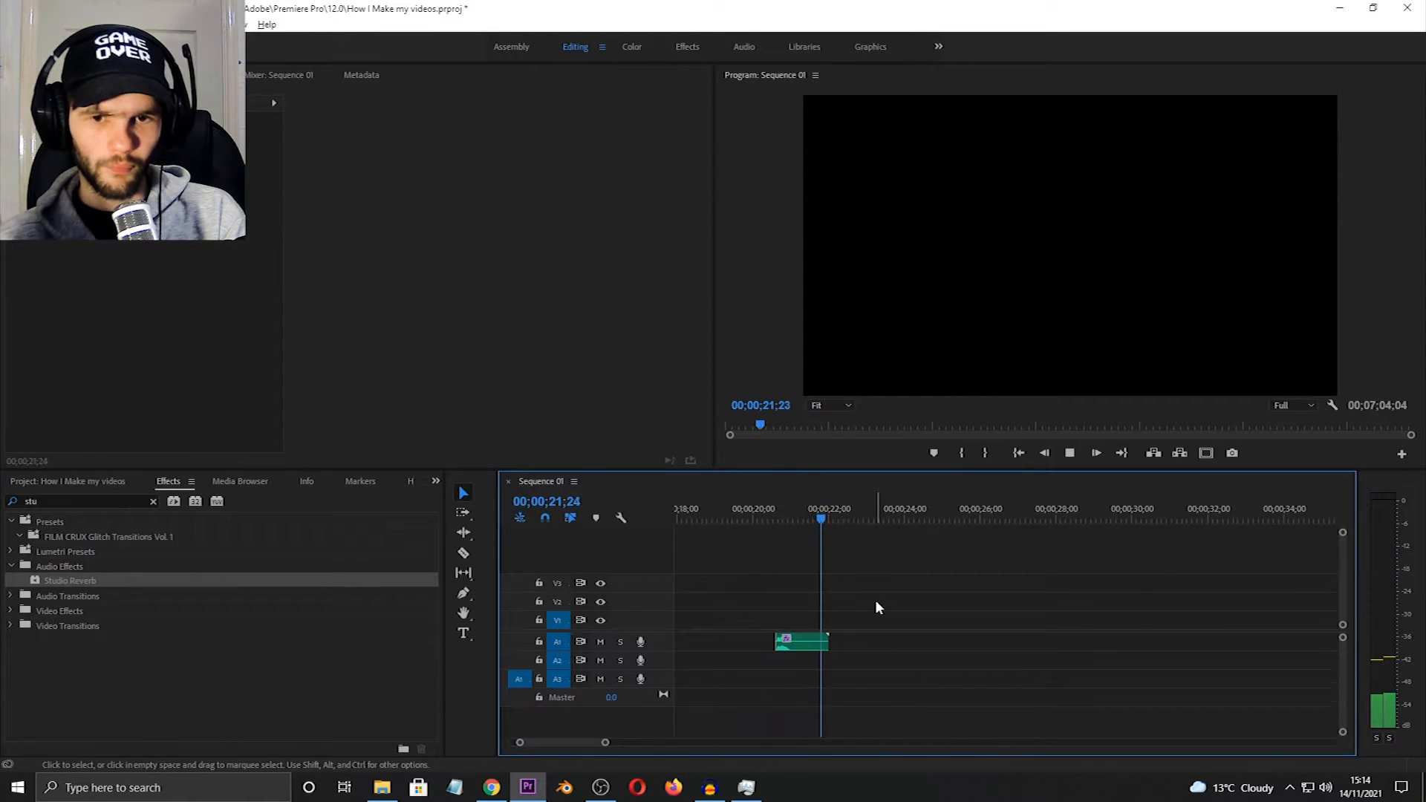
key("space")
- Add a text graphic reading "HELLO" at 00;00;20;18, the start of the voice clip, and select all its text
left_click_drag(793, 523, 777, 528)
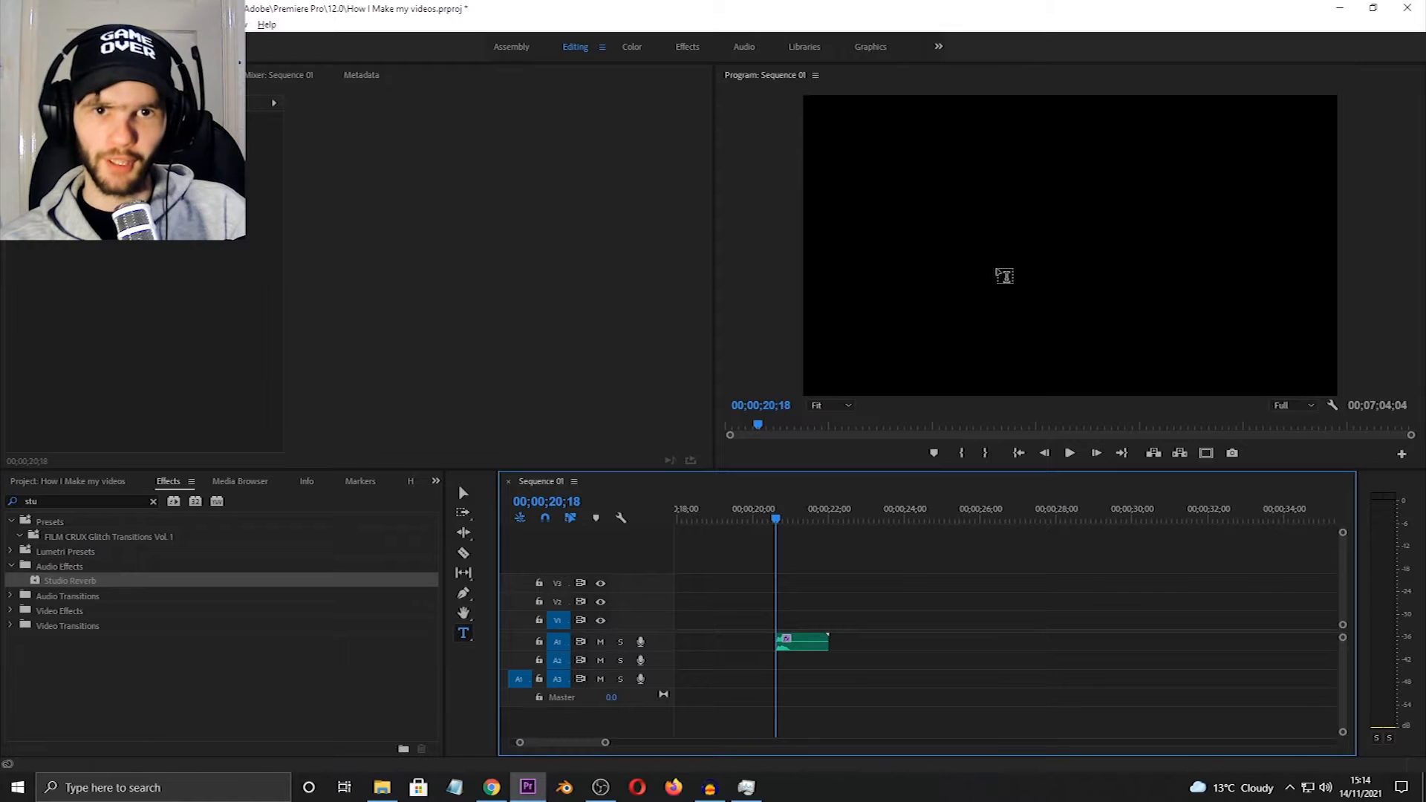
left_click(999, 275)
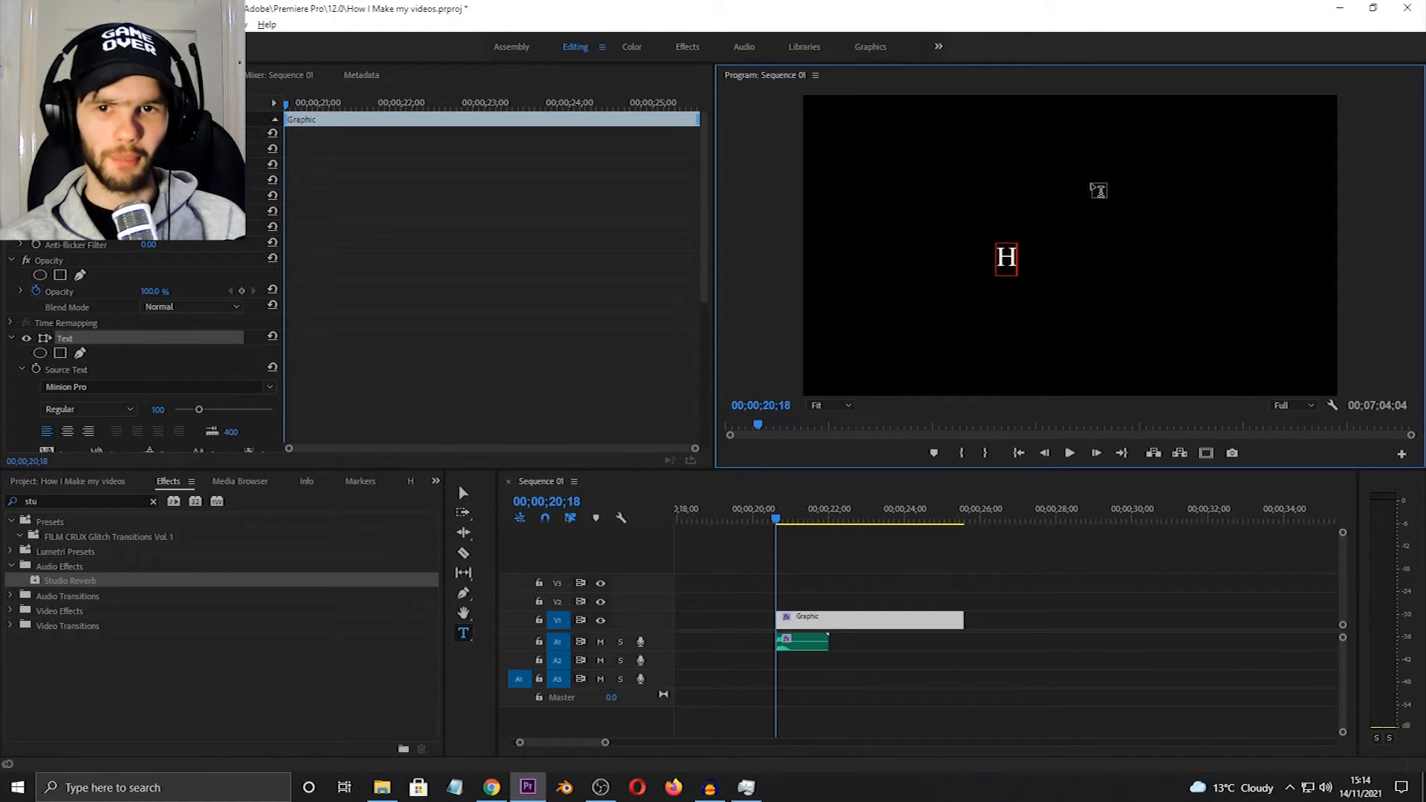
type("ELLO")
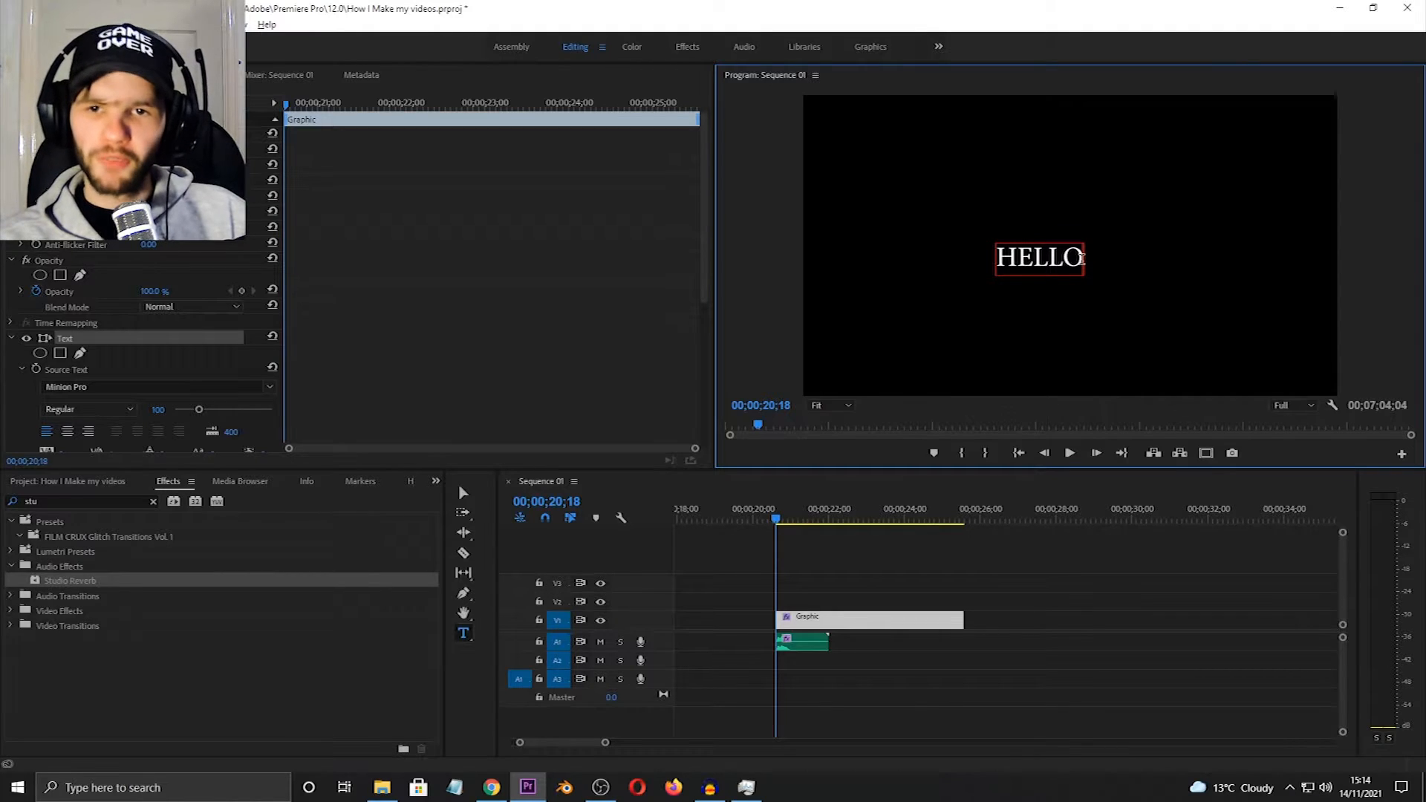
left_click_drag(1048, 262, 996, 255)
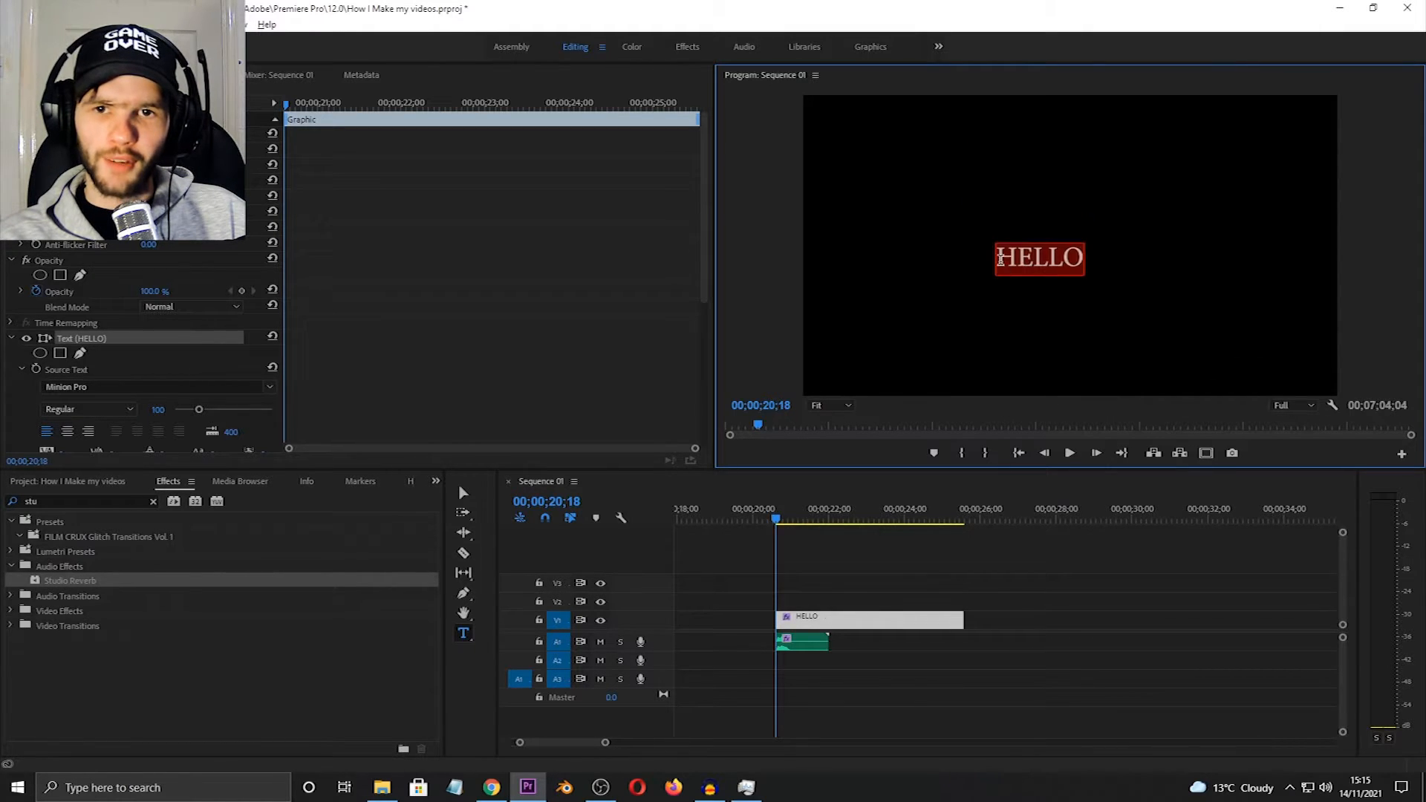
- Change the font of the HELLO text graphic to ObelixPro
scroll(376, 362, "down", 4)
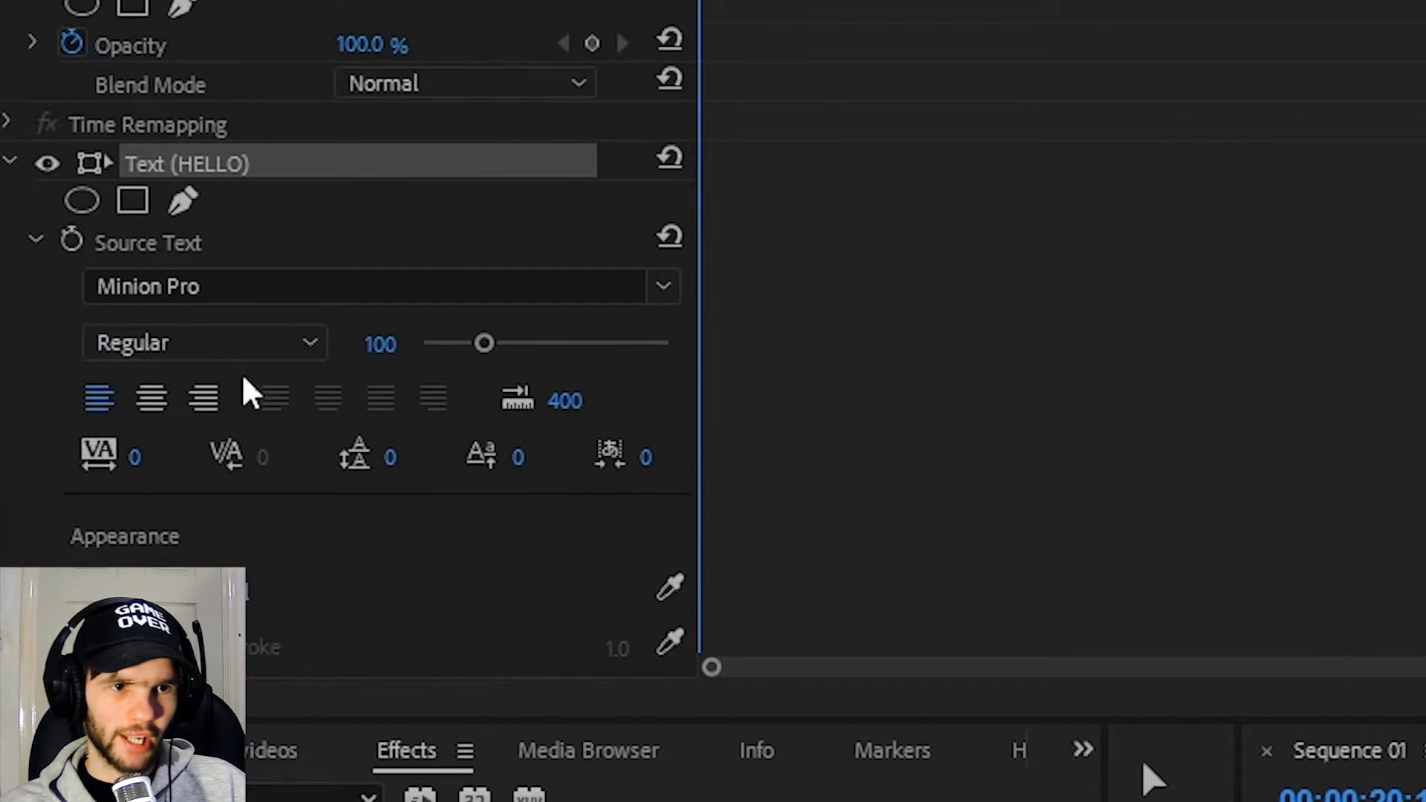
scroll(945, 185, "down", 2)
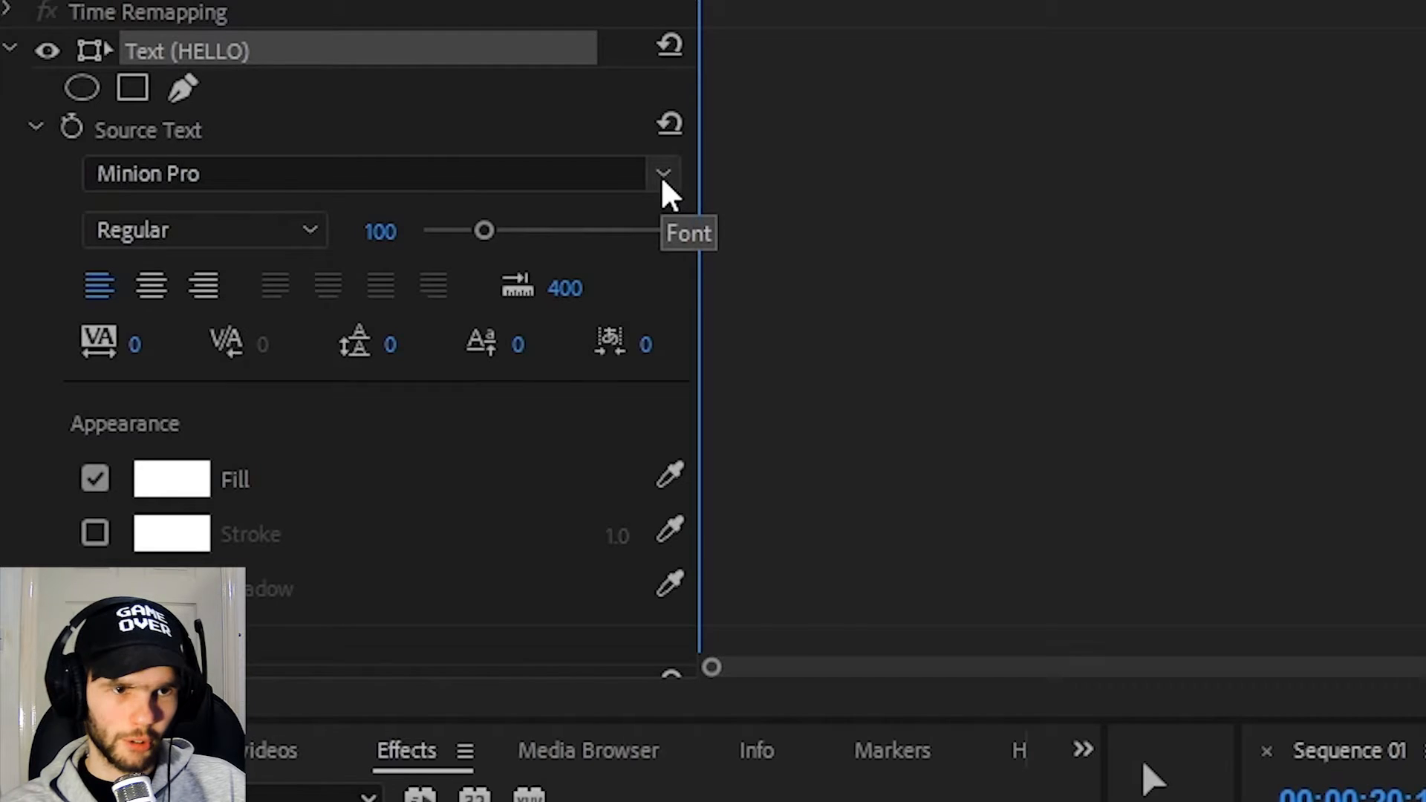
left_click(663, 178)
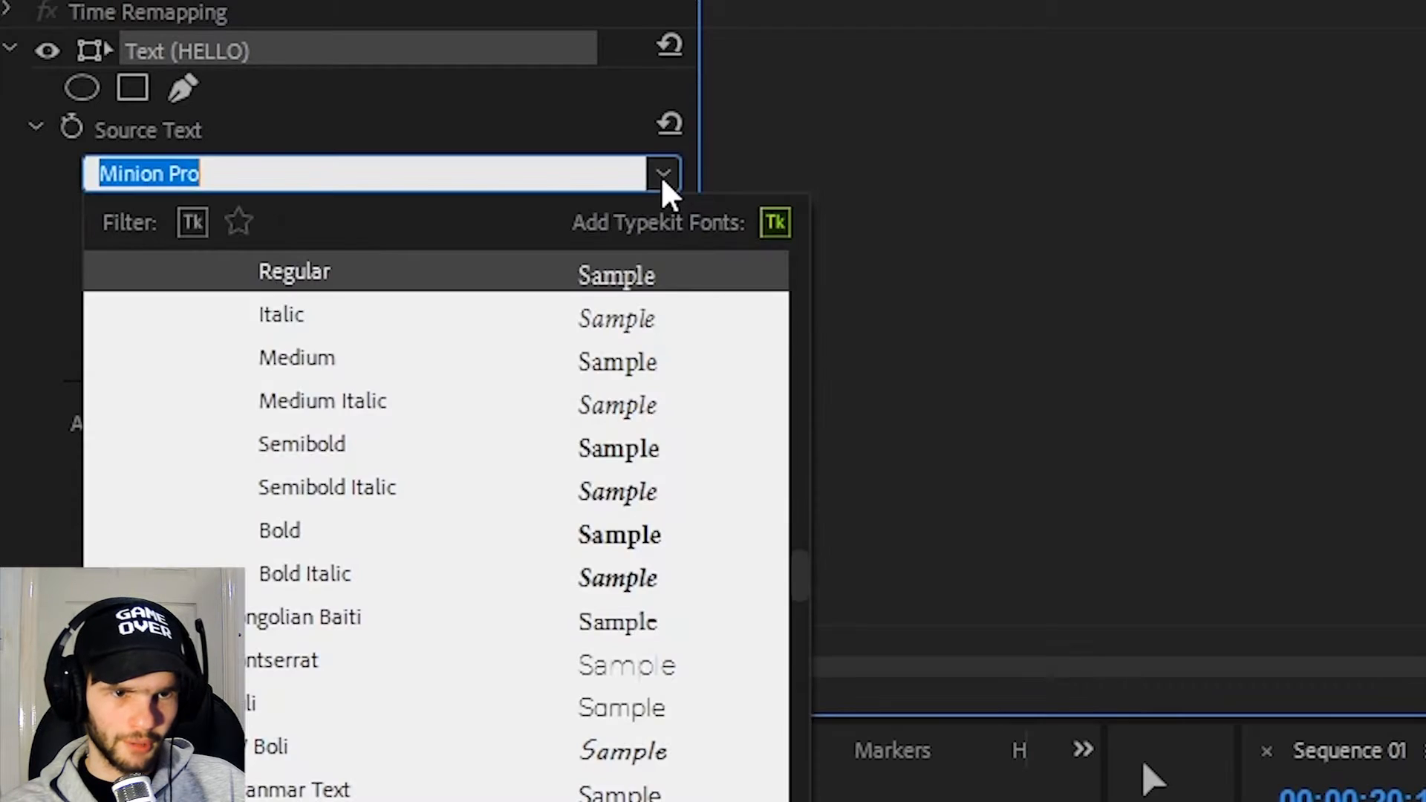
scroll(808, 583, "down", 1)
scroll(808, 586, "down", 4)
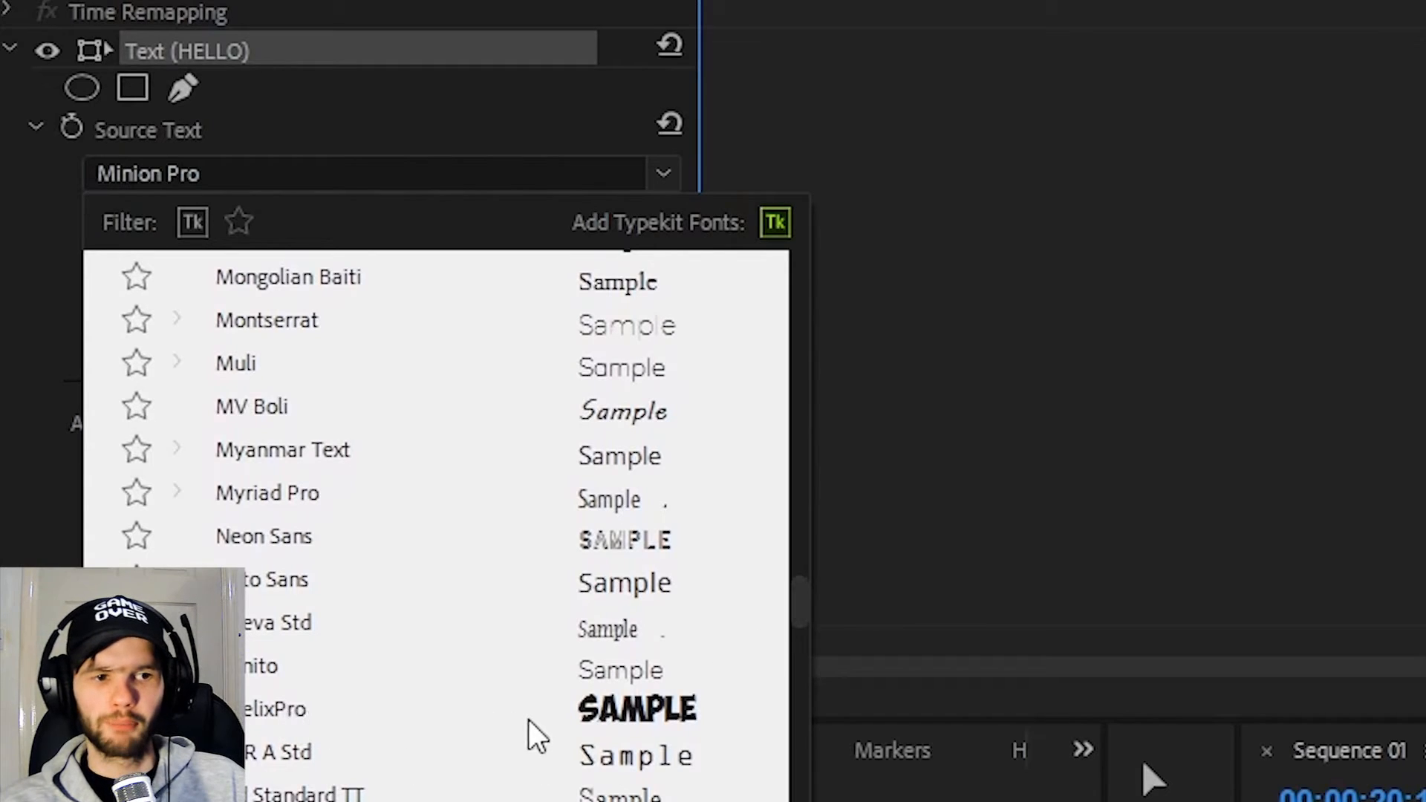
left_click(672, 716)
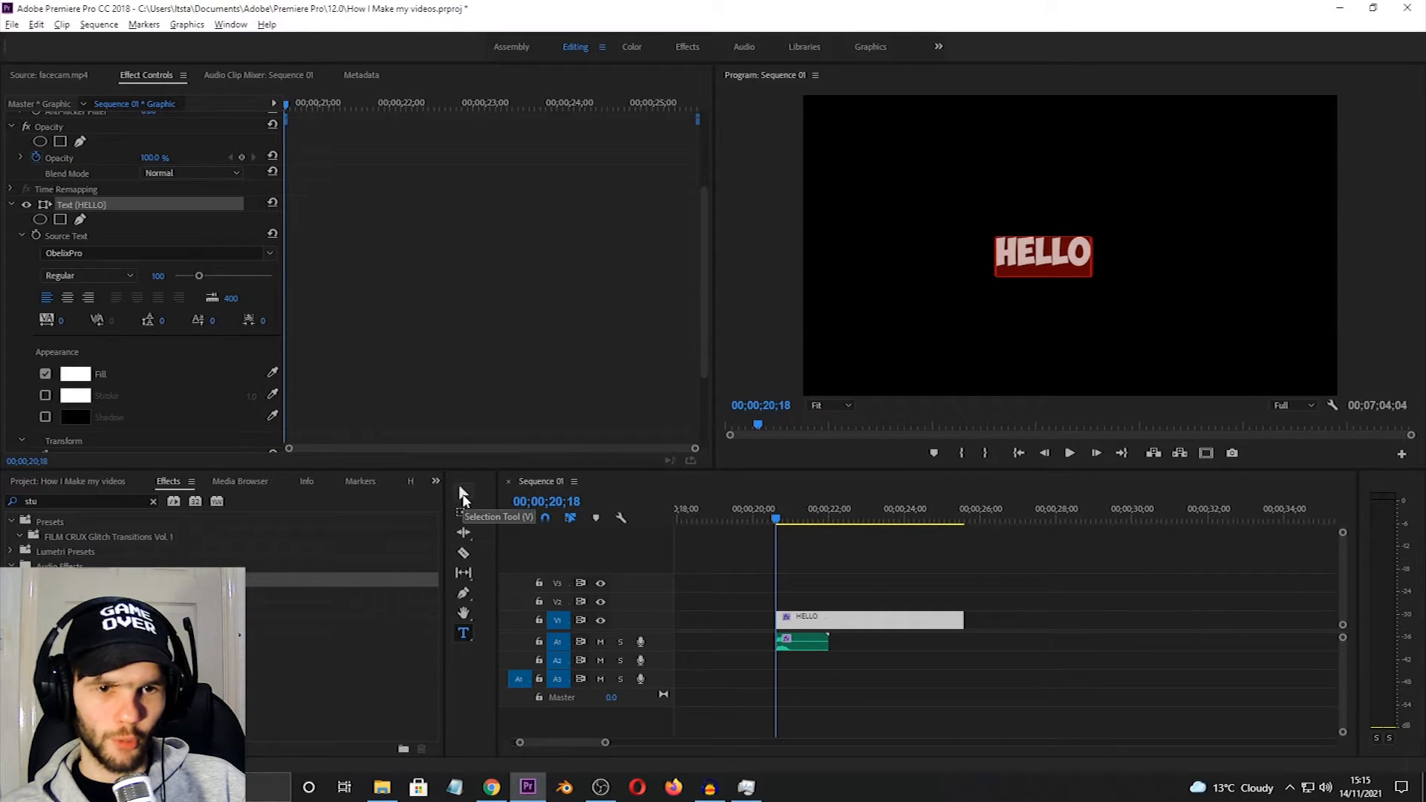
- Move the HELLO text's anchor point to the middle of the word and try centre-aligning the text
left_click(462, 495)
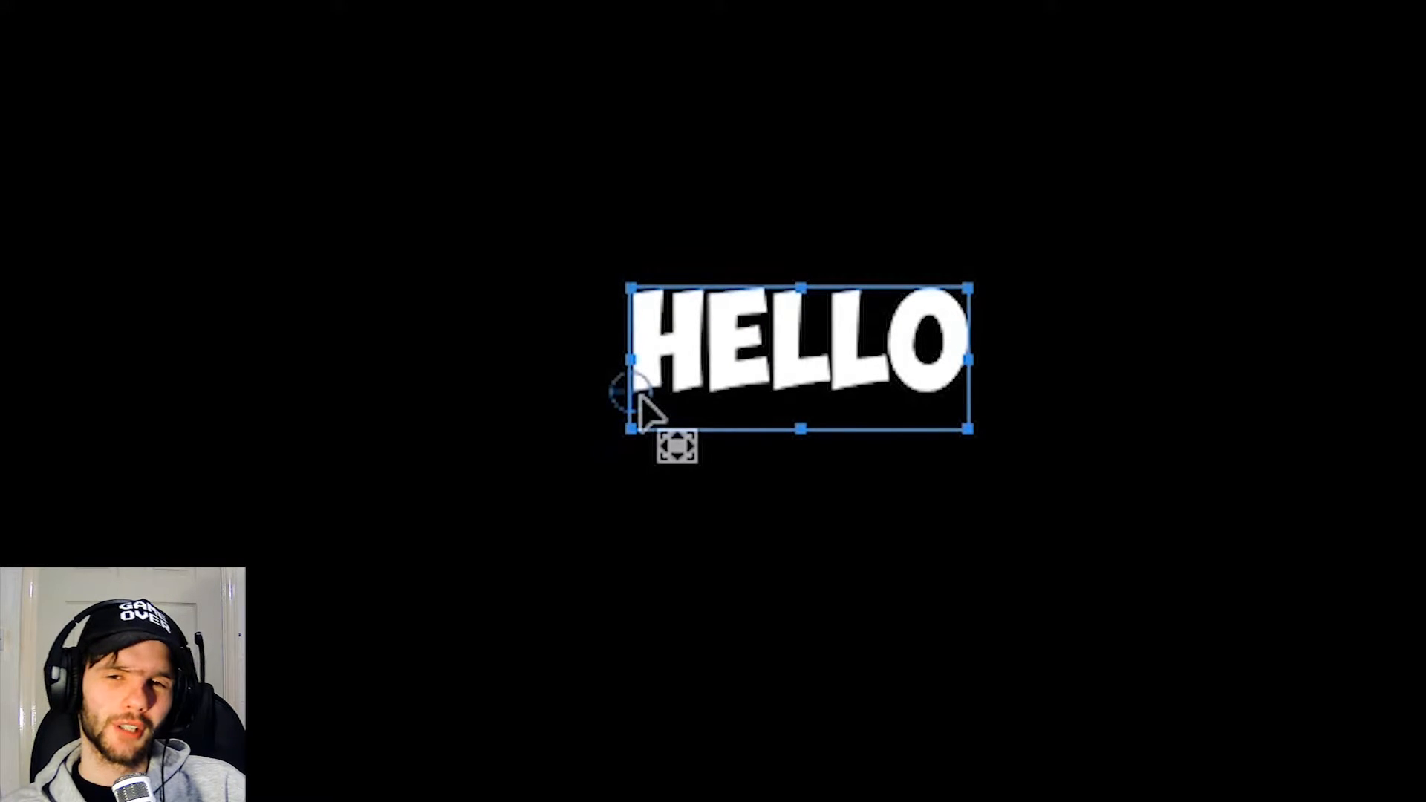
left_click_drag(640, 400, 811, 367)
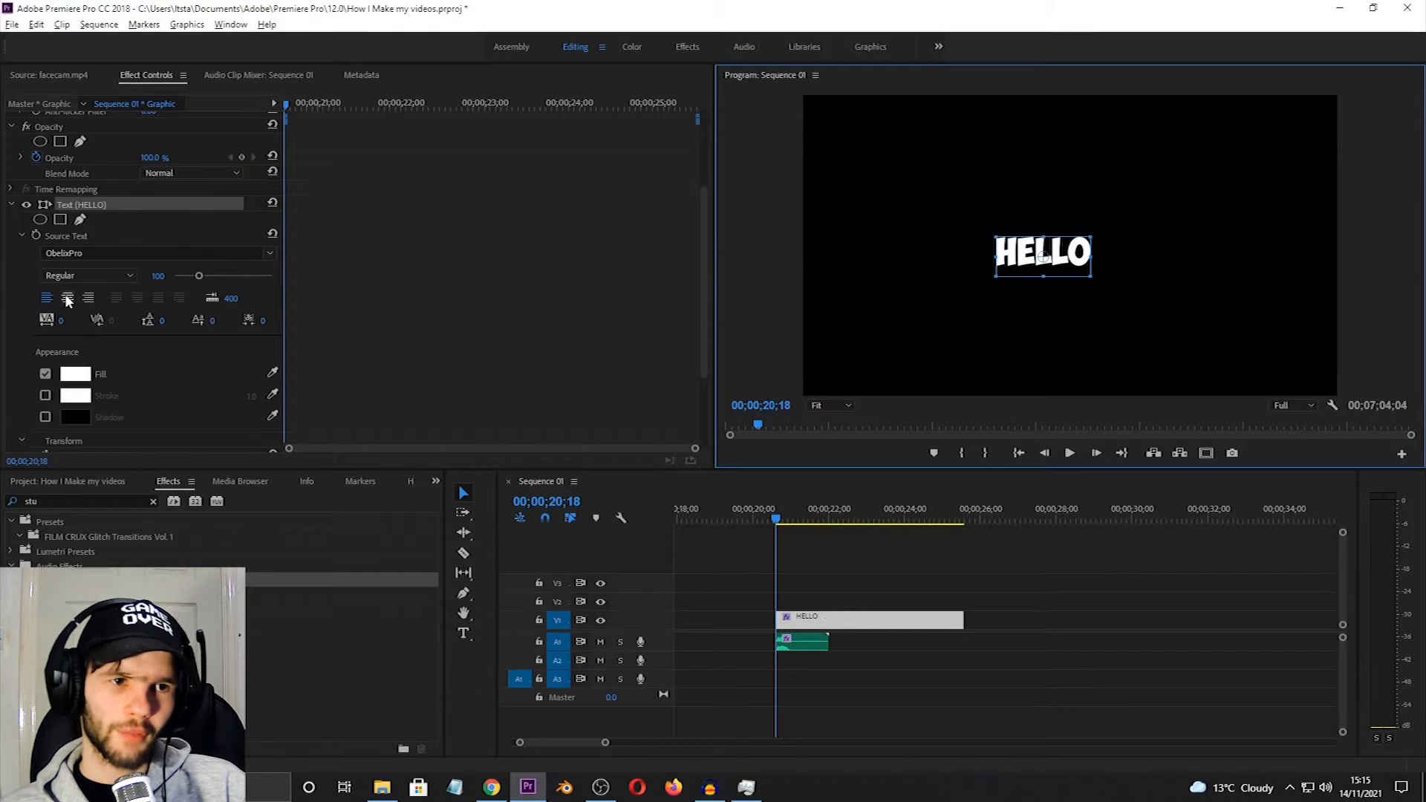
left_click(67, 298)
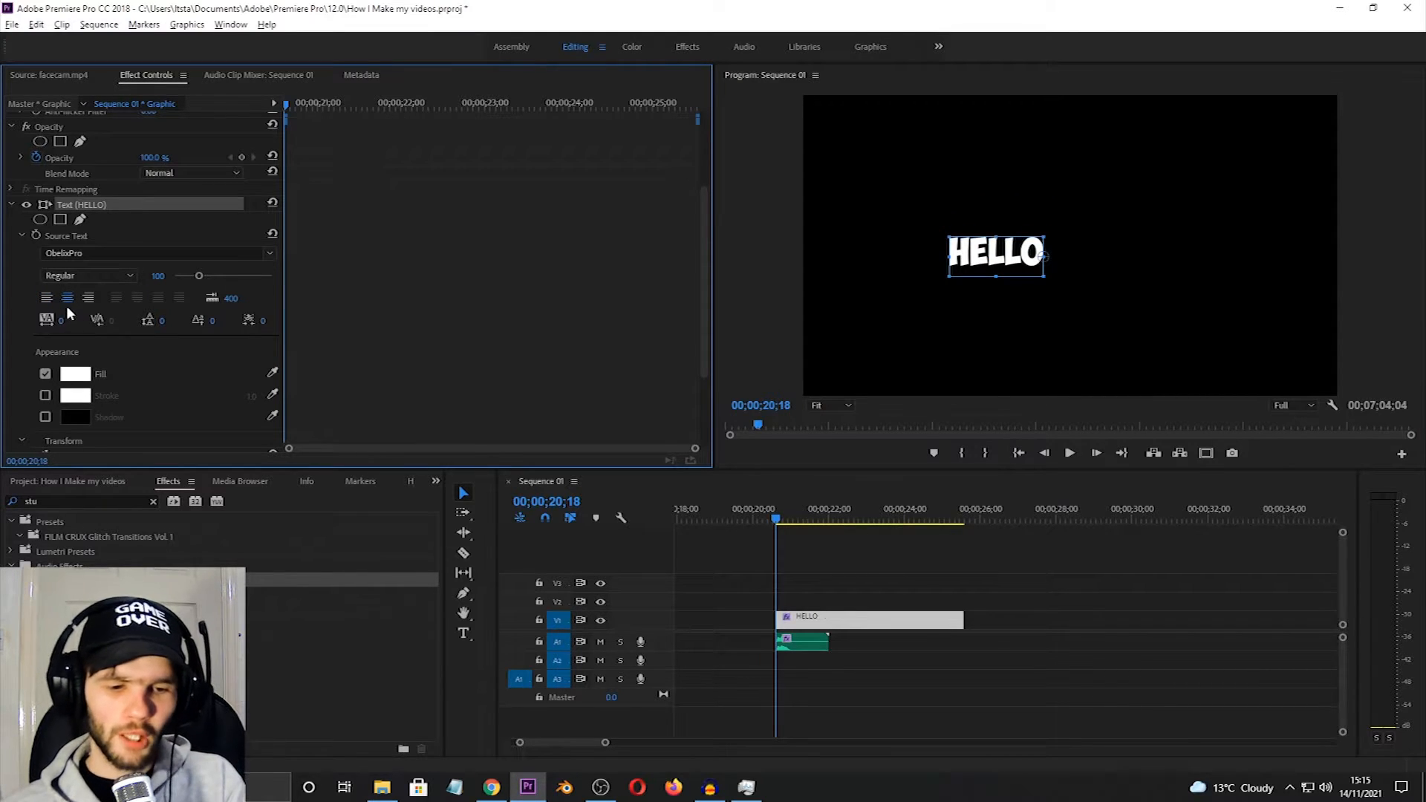
key("ctrl+z")
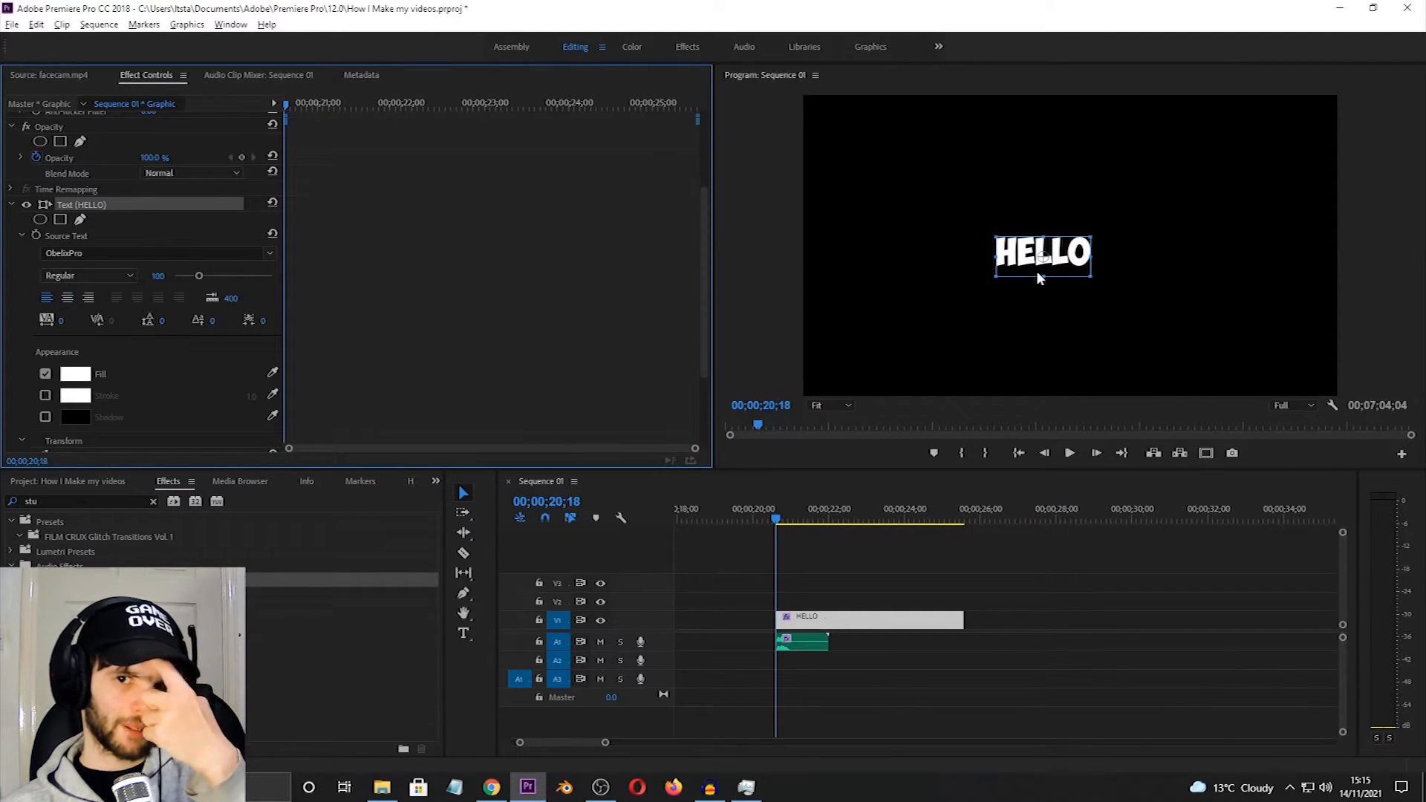
- Enlarge the HELLO text to a scale of about 156 and move it down near the frame's bottom edge, at about 647, 951
left_click(1087, 275)
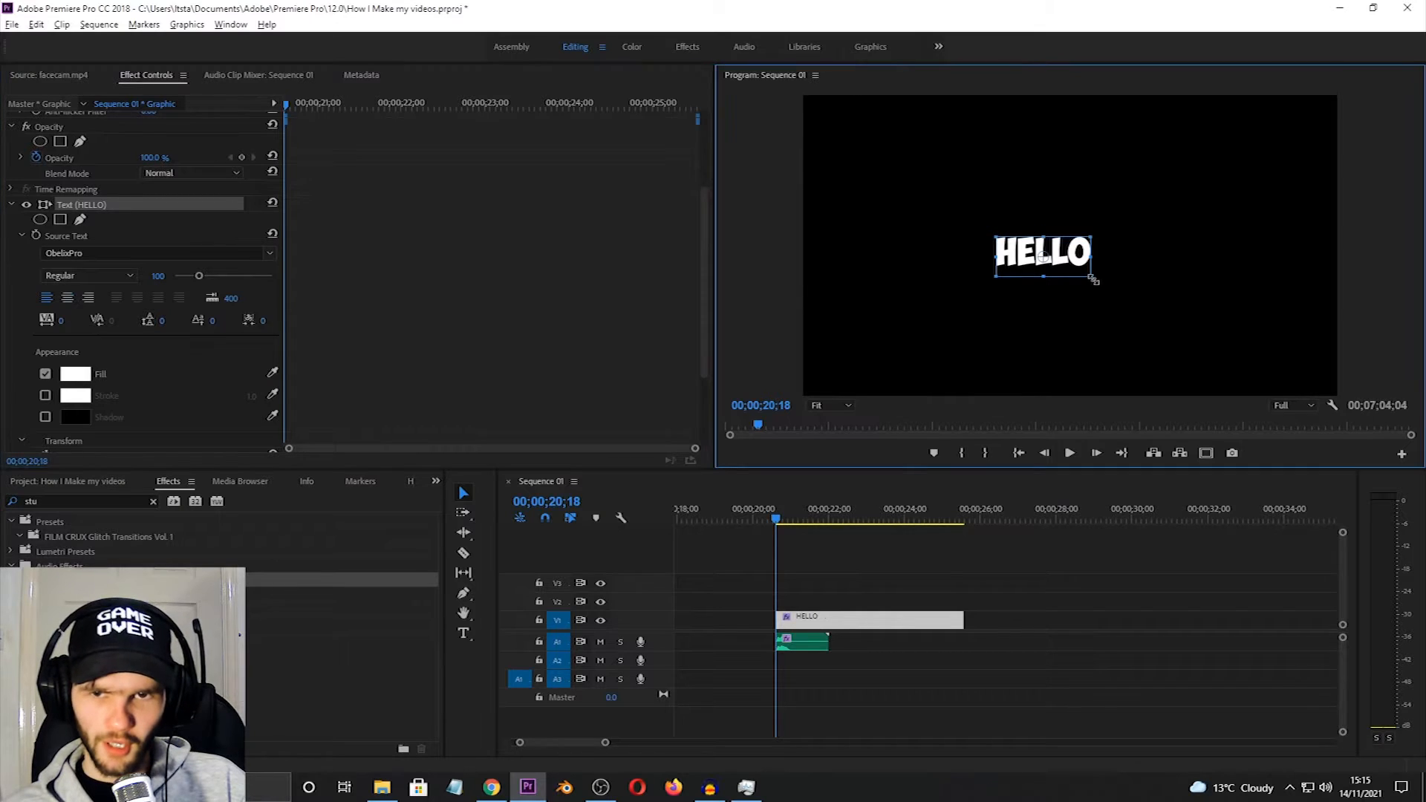
left_click_drag(1085, 276, 1102, 305)
left_click_drag(1091, 256, 1090, 354)
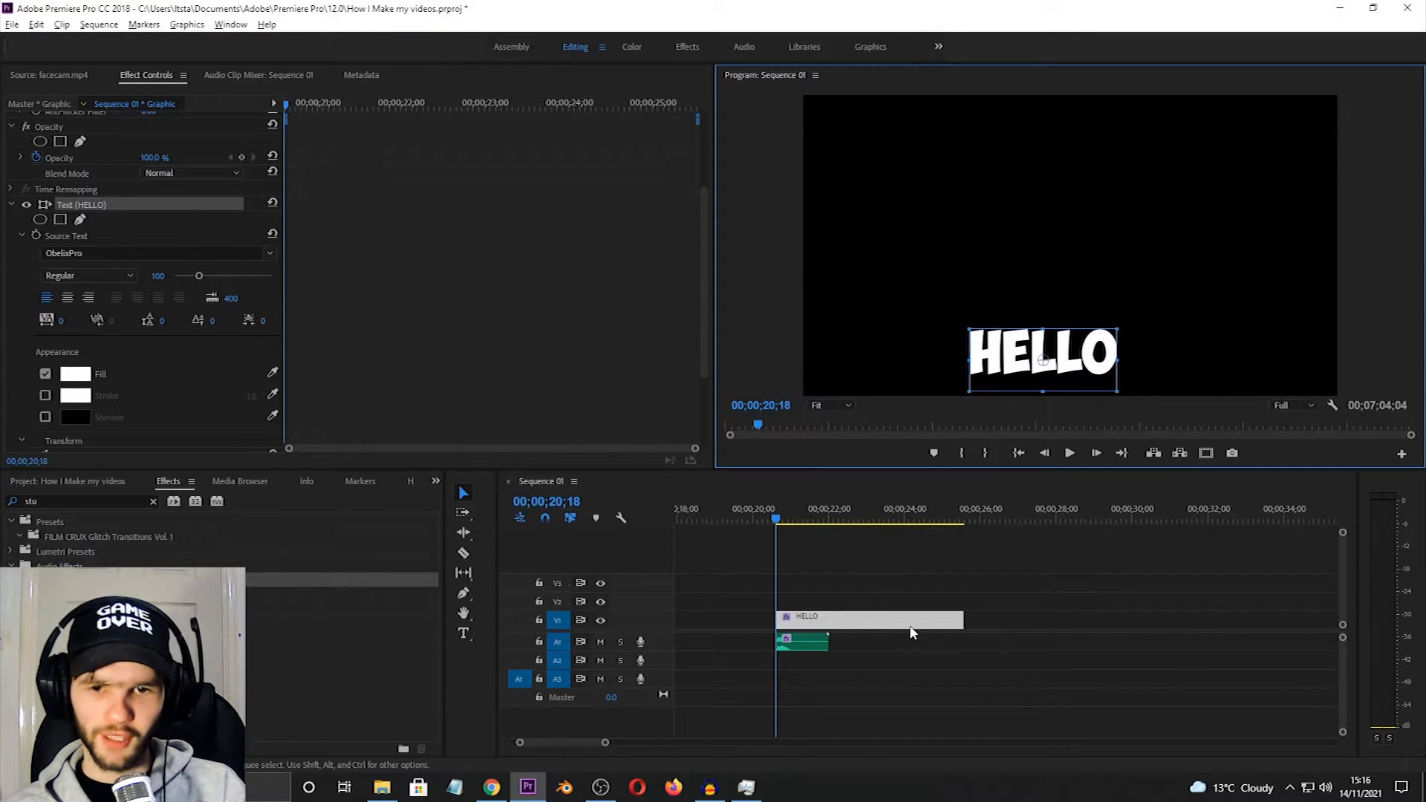
- Trim the end of the HELLO graphic clip to match the end of the voice clip at about 00;00;22;00
left_click_drag(959, 618, 828, 619)
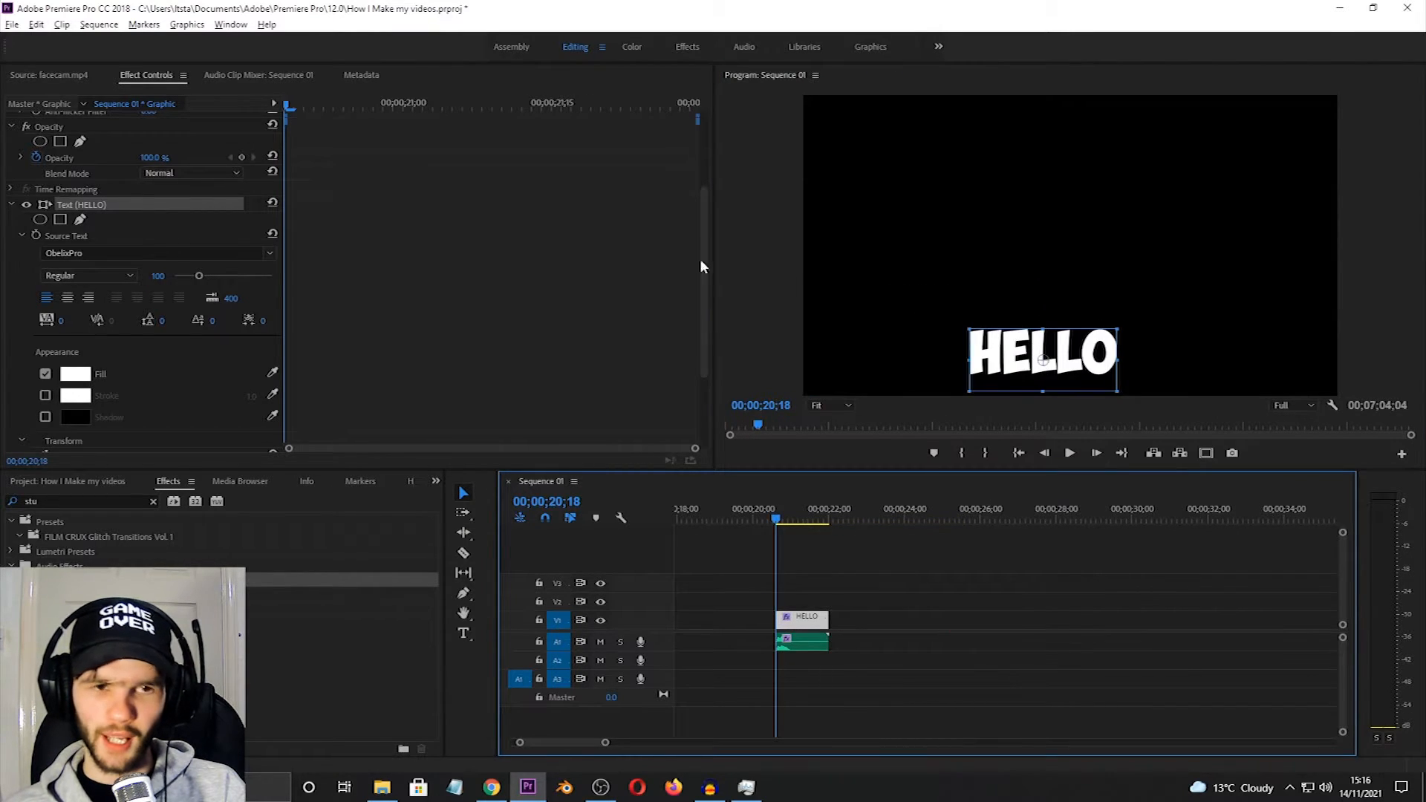
scroll(399, 292, "down", 2)
scroll(401, 300, "down", 2)
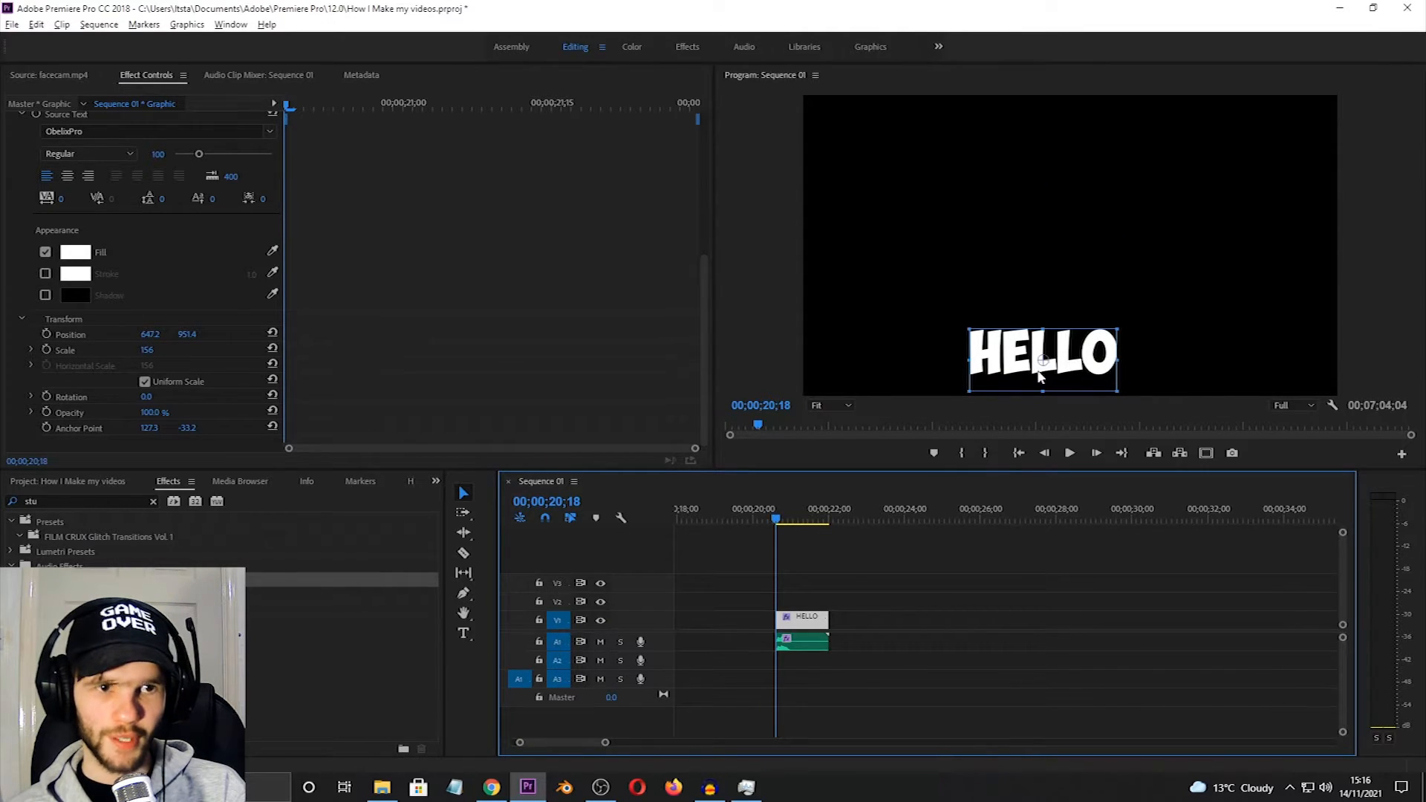
scroll(485, 306, "up", 6)
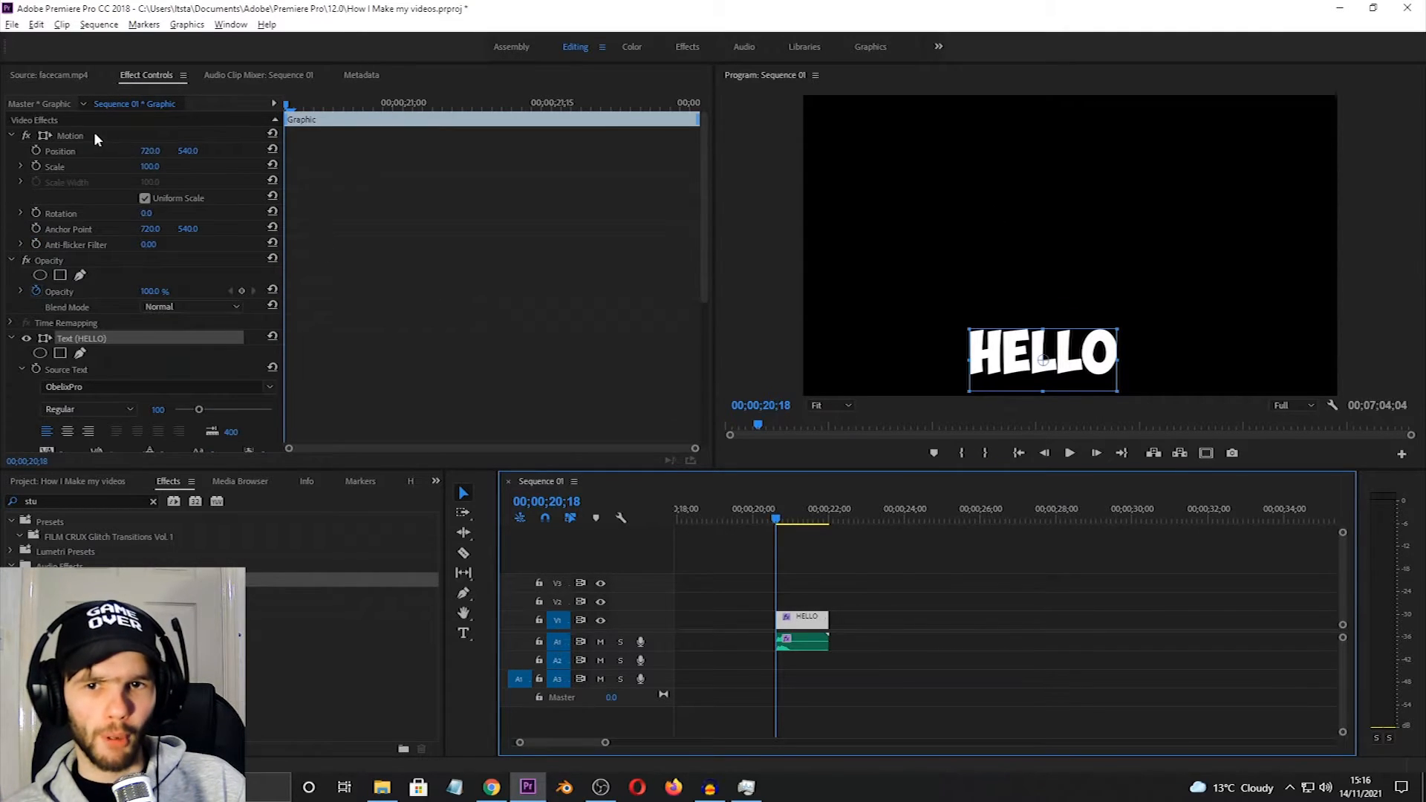
- Reposition the HELLO text slightly to the right within the frame, at about 691, 959
left_click(94, 131)
mouse_move(1093, 309)
left_mouse_down()
mouse_move(1114, 262)
mouse_move(1083, 277)
mouse_move(1092, 298)
mouse_move(1133, 294)
mouse_move(1098, 289)
mouse_move(1106, 298)
left_mouse_up()
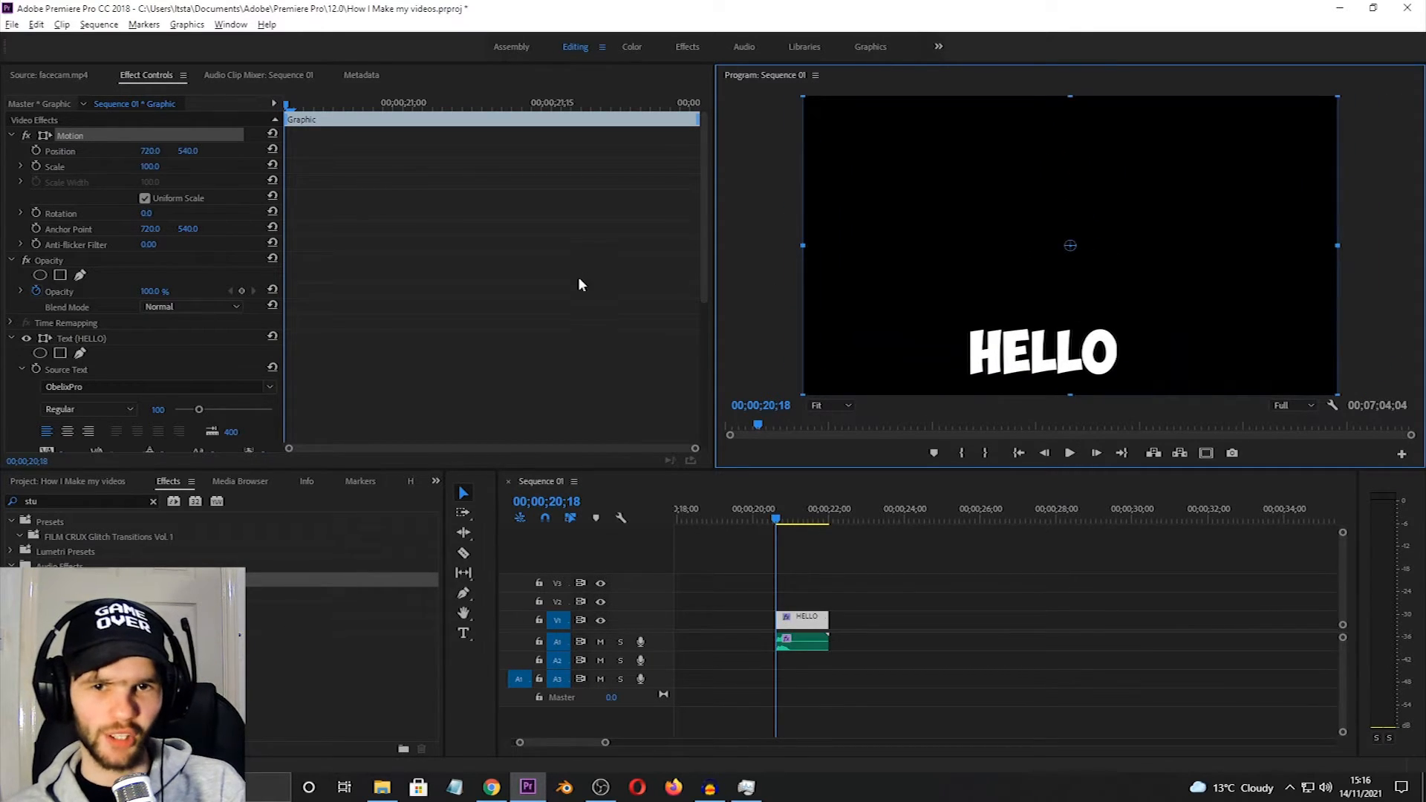
scroll(578, 279, "down", 6)
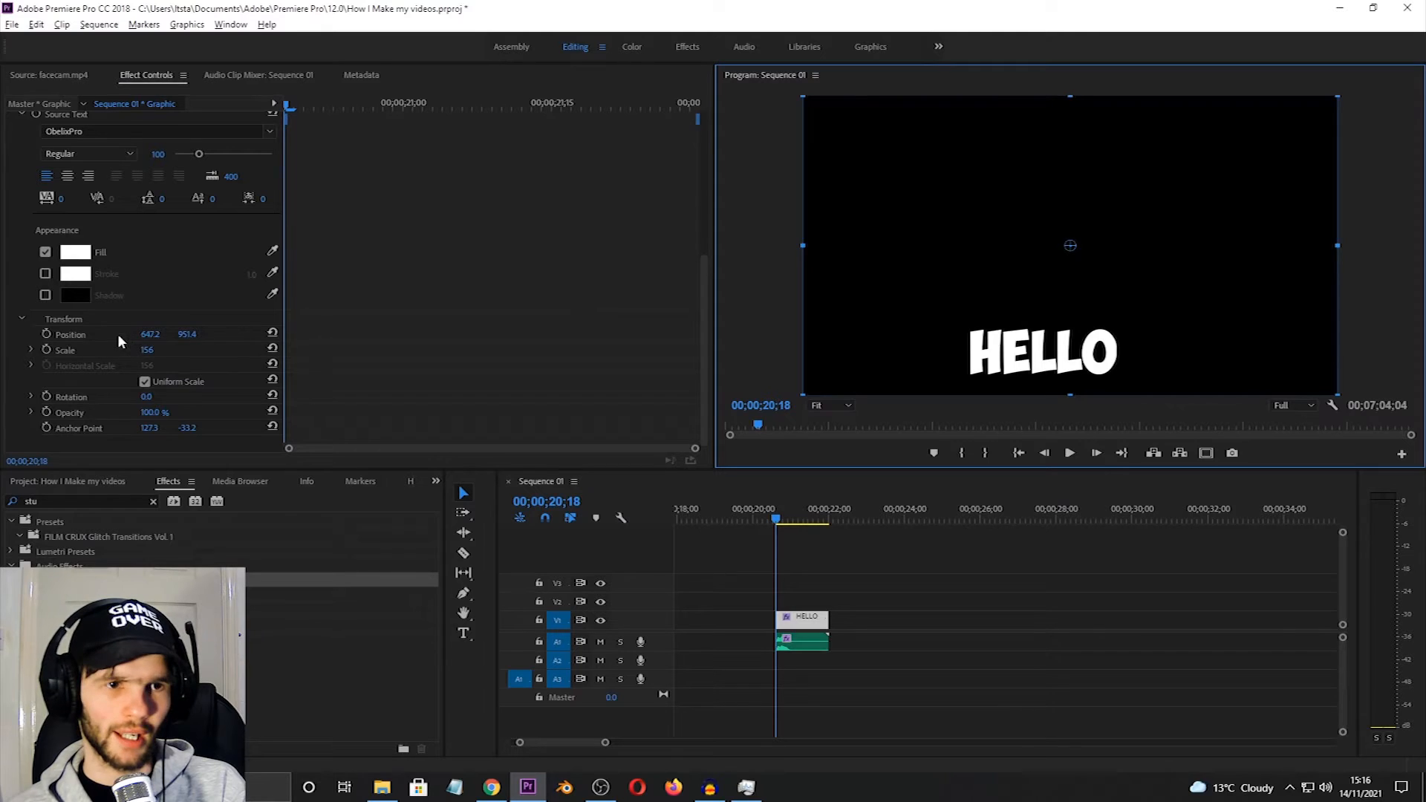
left_click(80, 349)
left_click_drag(1074, 367, 1095, 369)
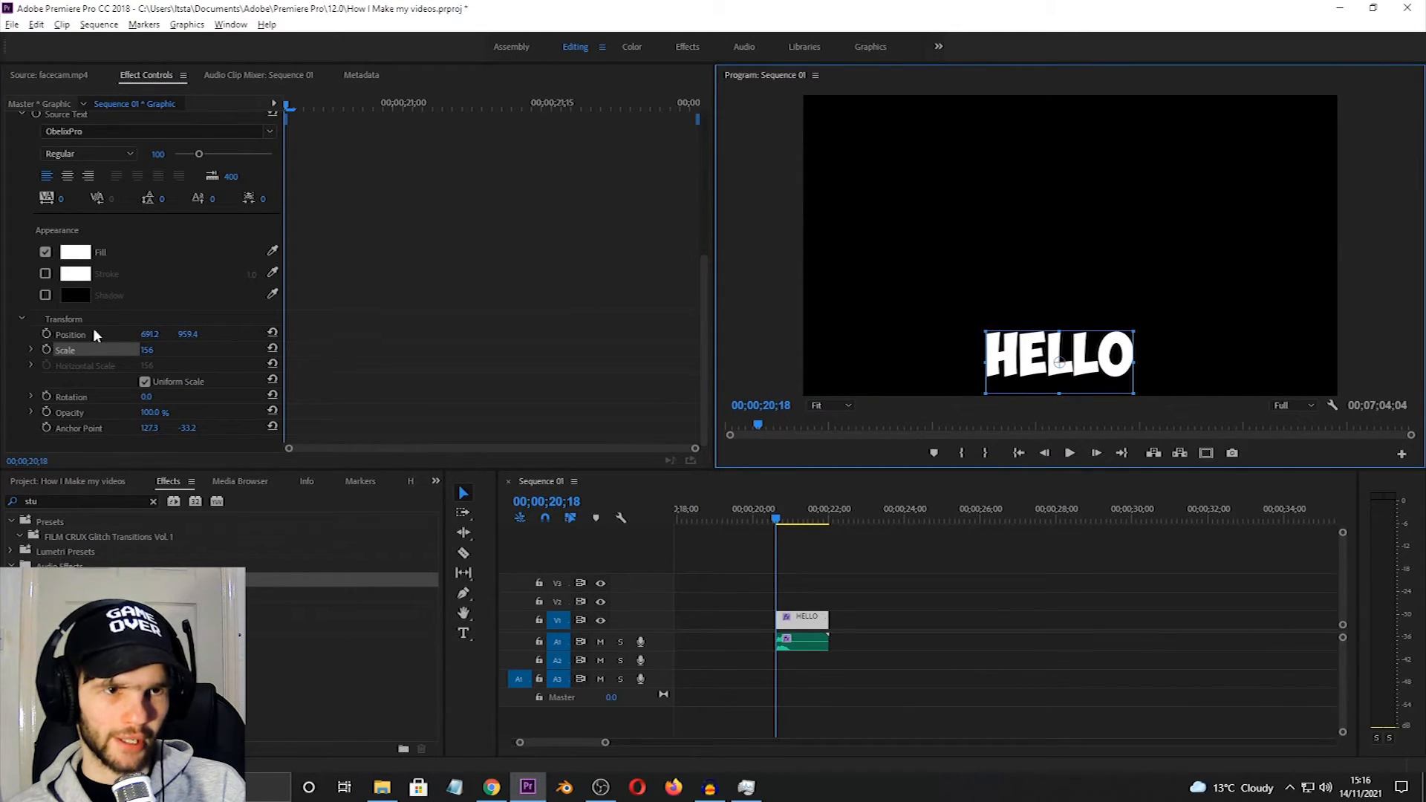
- Enable keyframing for the HELLO text's own Scale property at 00;00;20;18, the start of the graphic
scroll(86, 327, "up", 2)
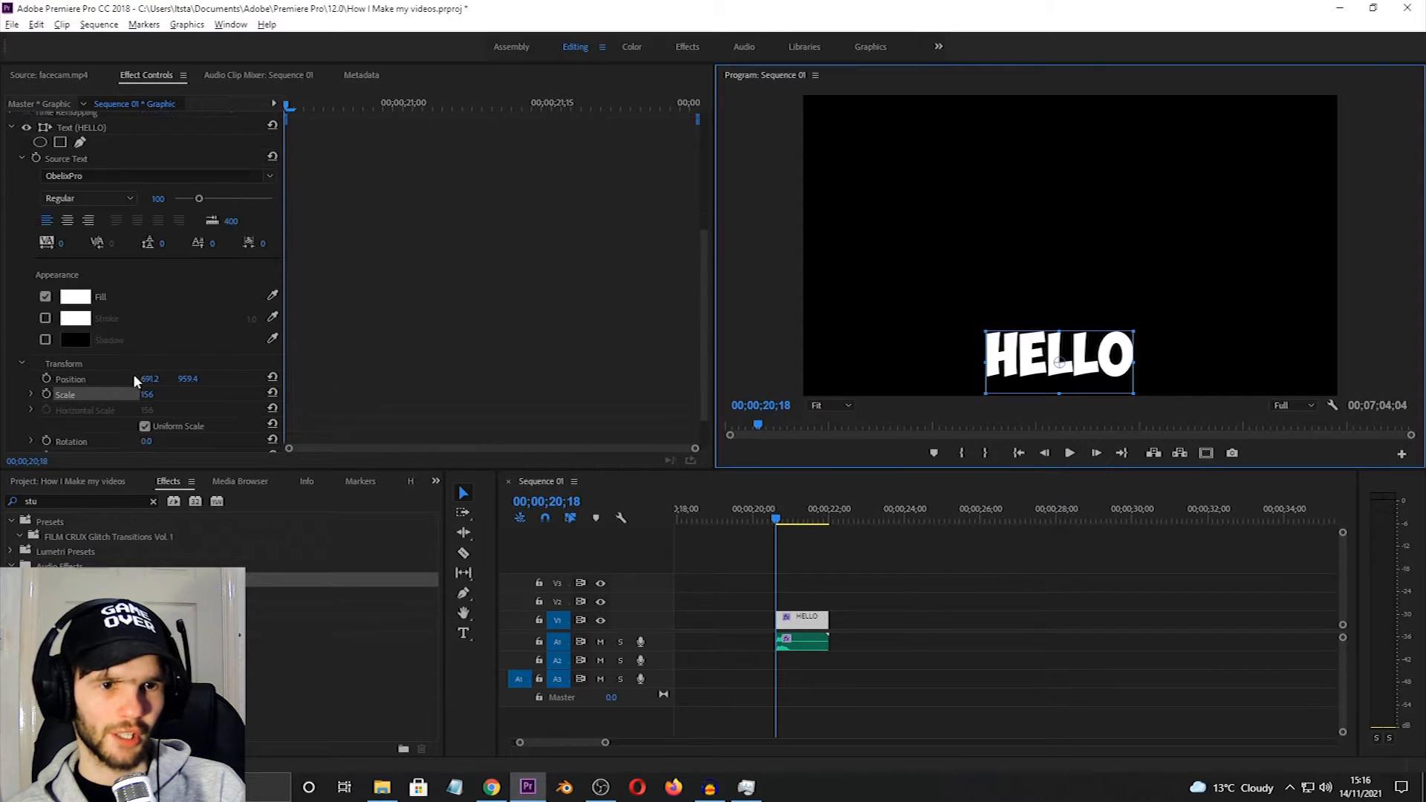
scroll(134, 377, "down", 2)
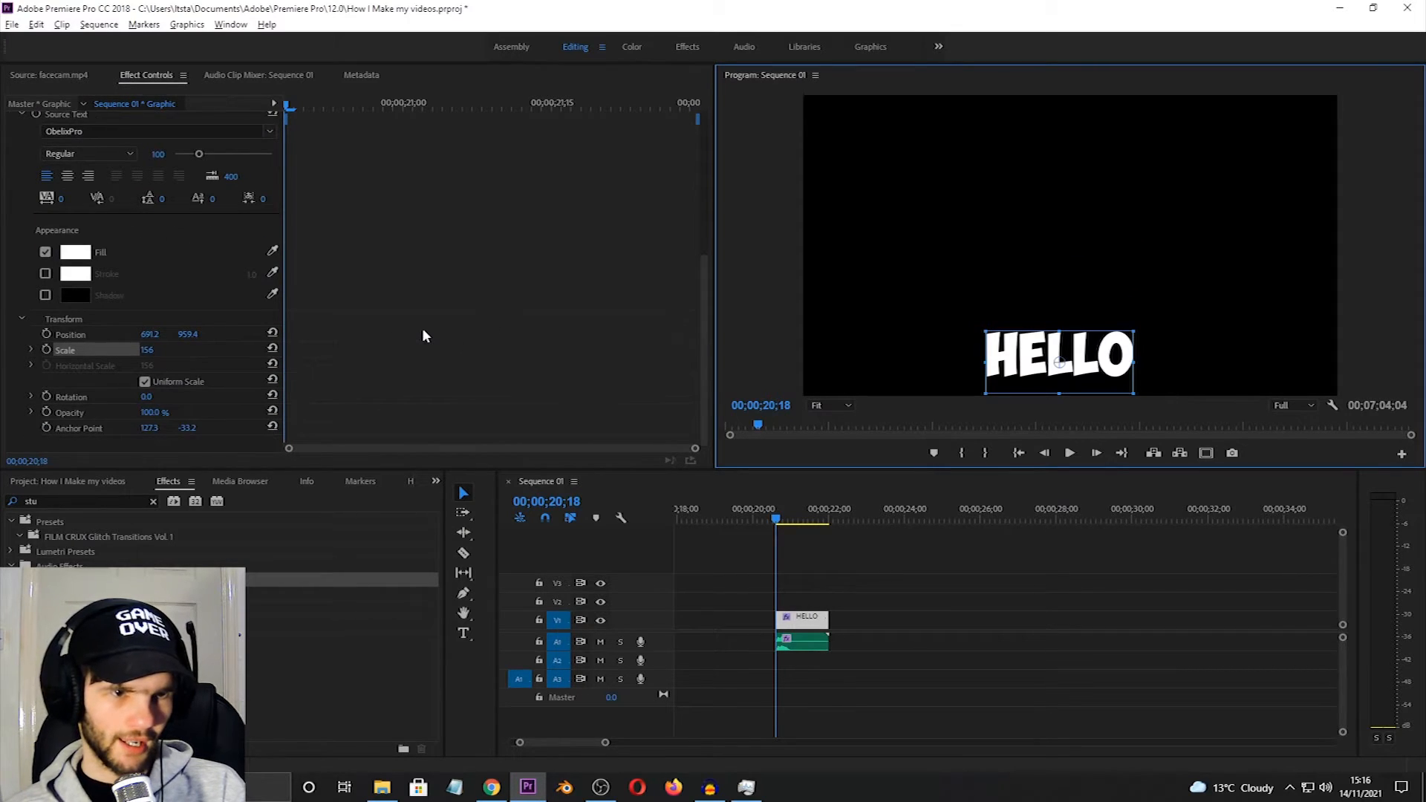
left_click(43, 351)
left_click(42, 350)
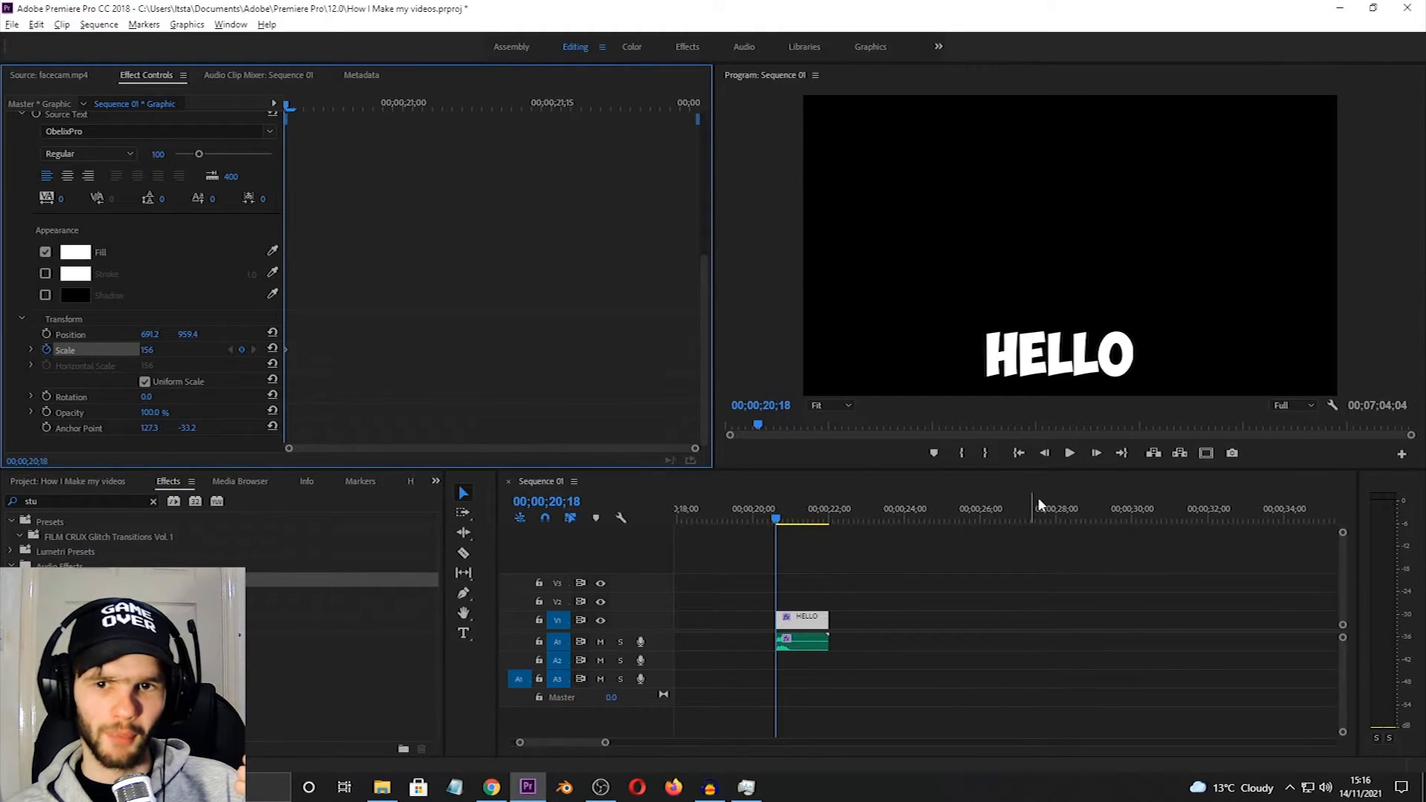
- Add two more Scale keyframes to the HELLO text at 00;00;20;21 and 00;00;20;23
left_click(1098, 454)
left_click(1097, 453)
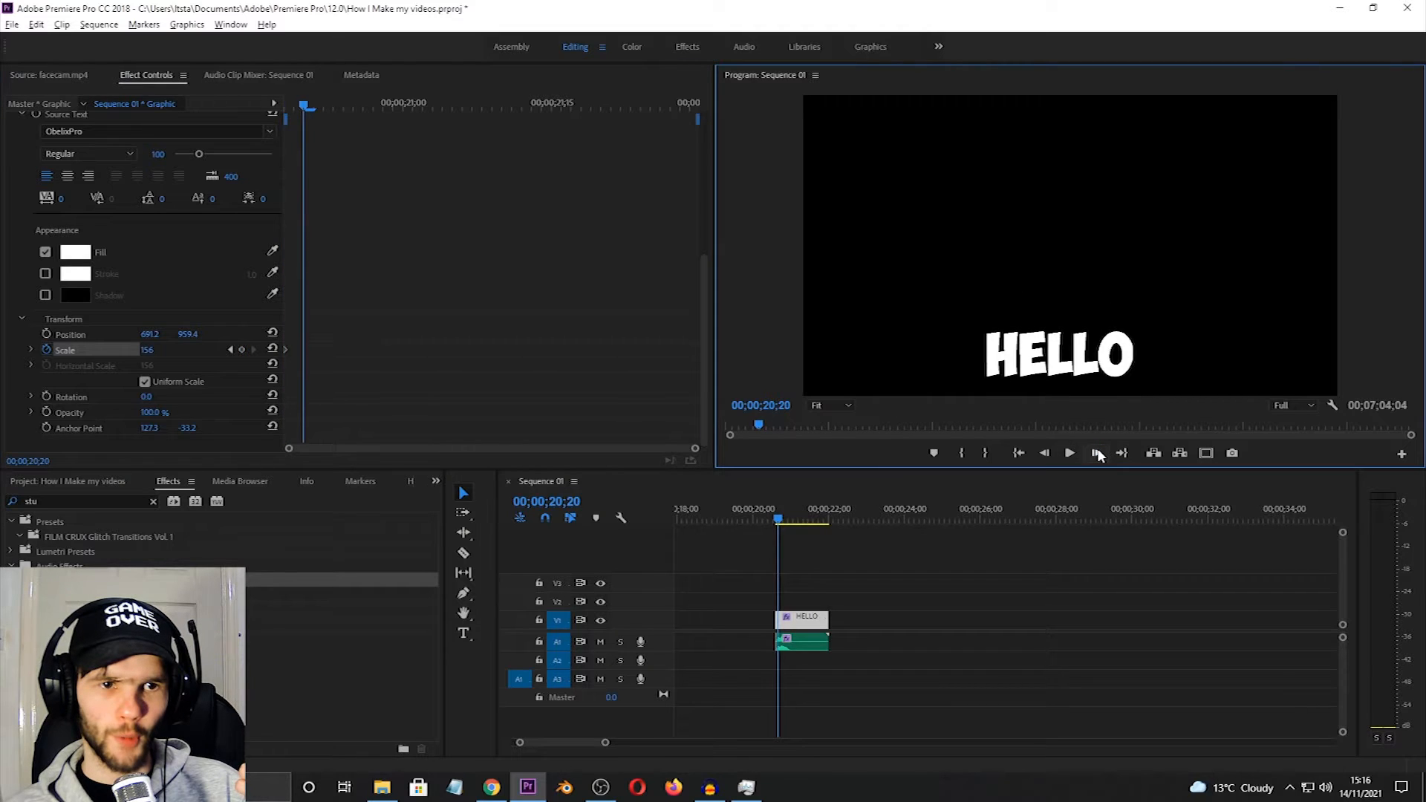
left_click(1098, 453)
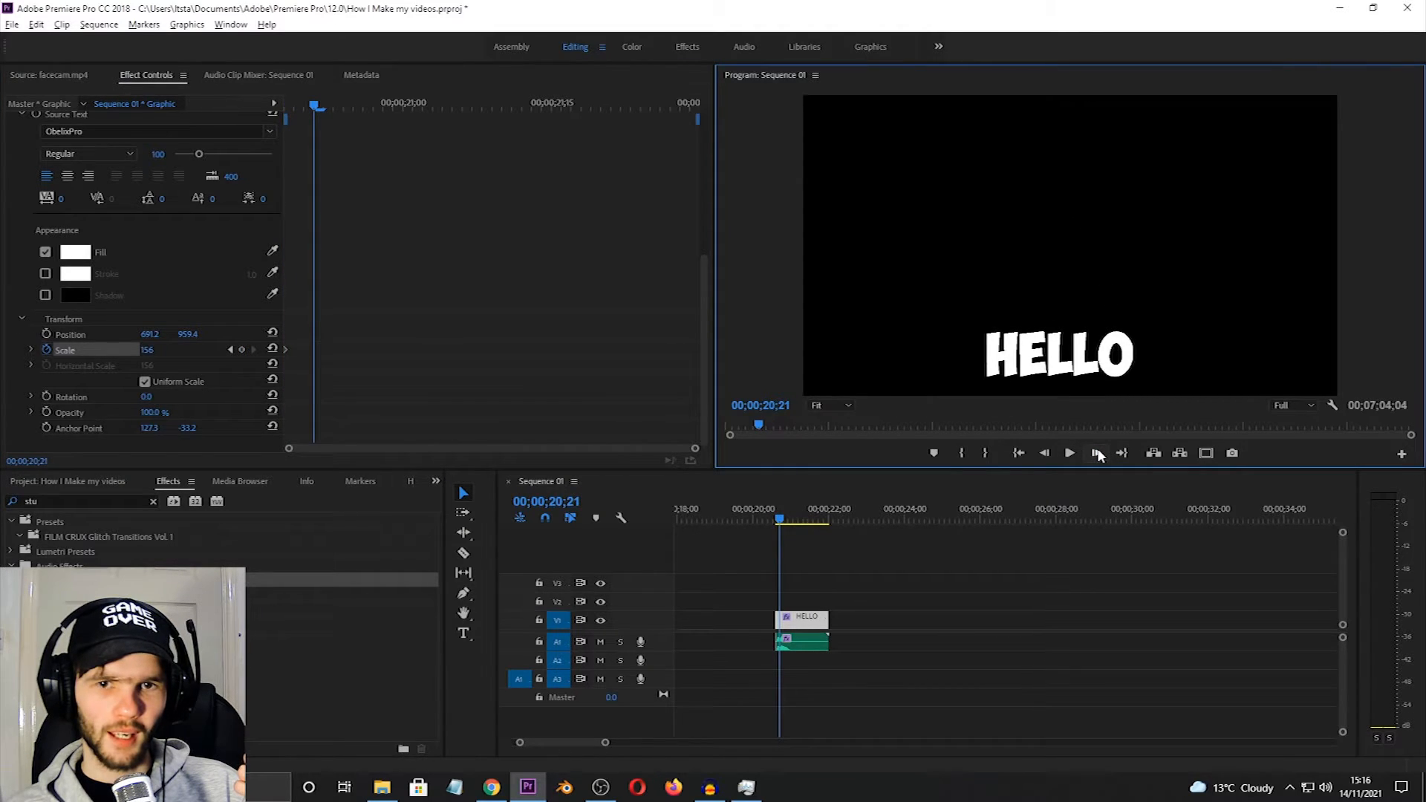
left_click(241, 350)
left_click(1097, 453)
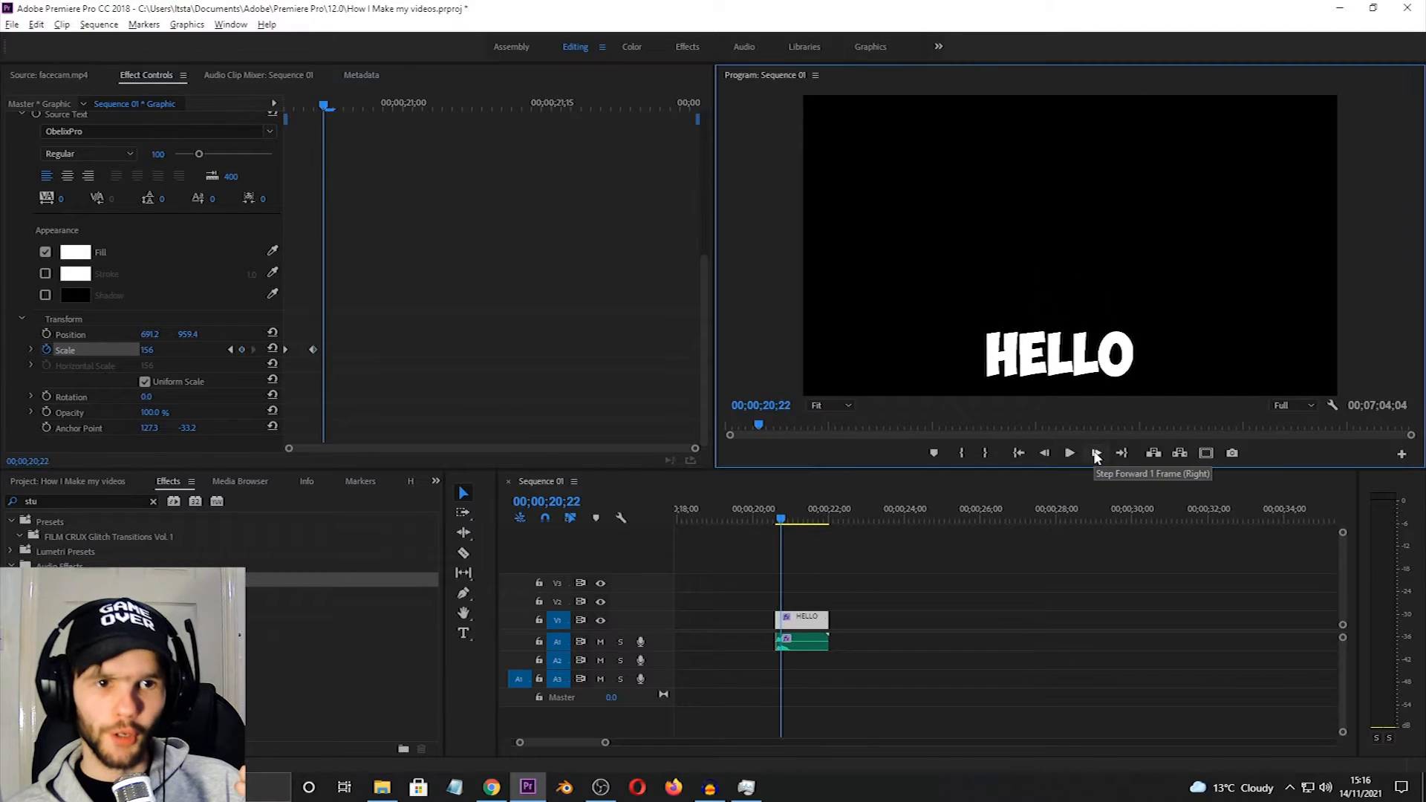
left_click(1097, 453)
left_click(240, 349)
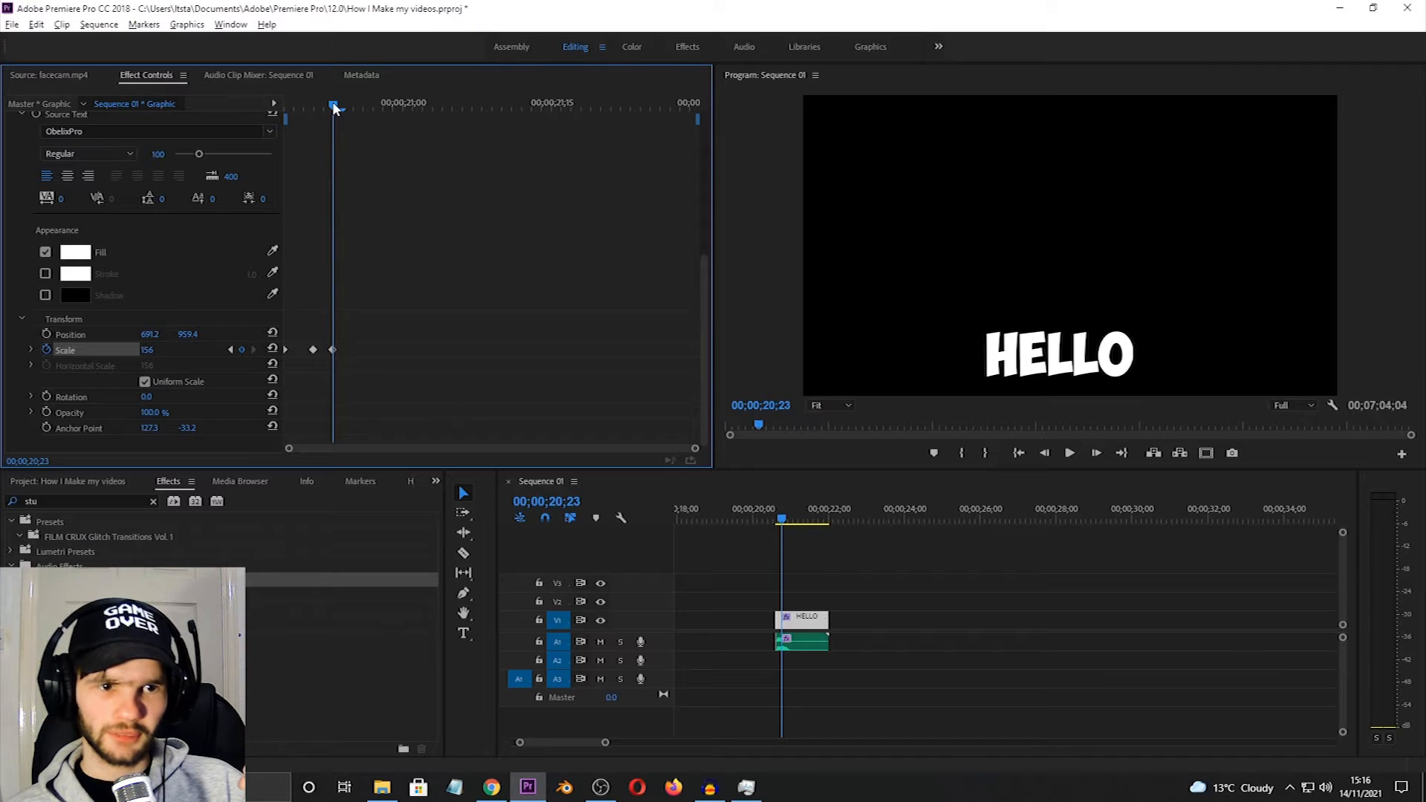
- Set the HELLO text's first Scale keyframe, at 00;00;20;18, to 0
left_click_drag(332, 106, 279, 113)
left_click(152, 351)
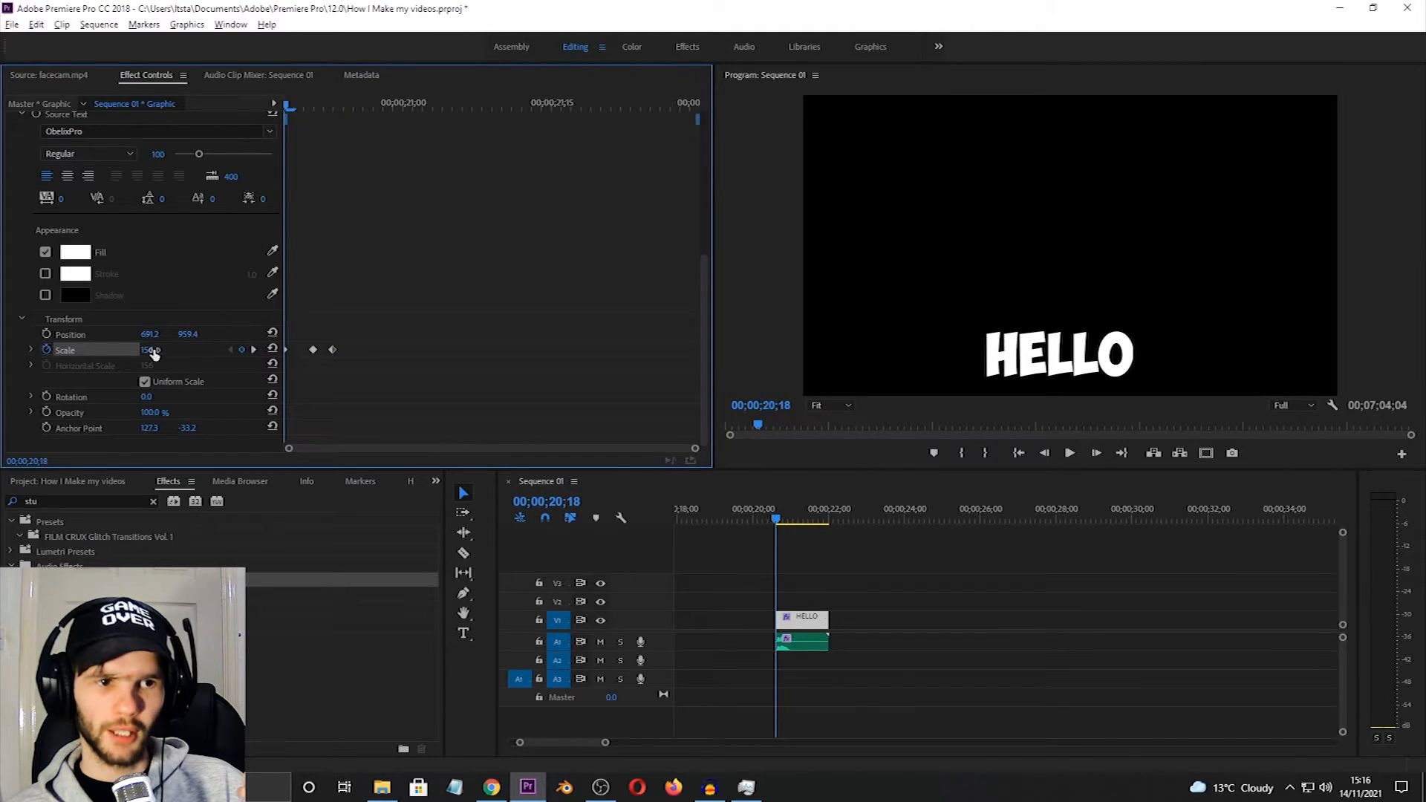
type("0")
key("Return")
- Resize the HELLO text to a scale of about 197 at the 00;00;20;21 keyframe and about 153 at the 00;00;20;23 keyframe
mouse_move(297, 110)
left_mouse_down()
mouse_move(293, 97)
mouse_move(313, 104)
left_mouse_up()
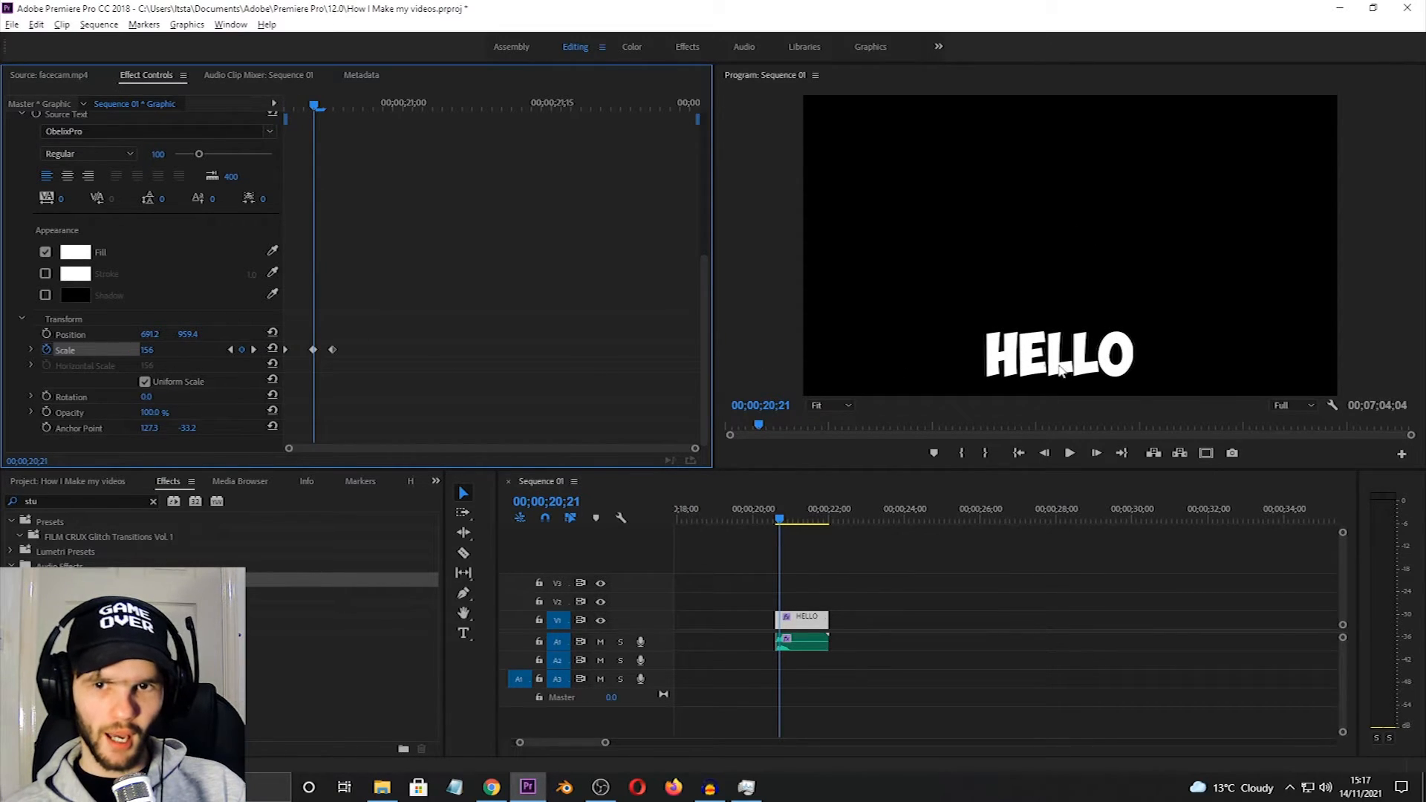
left_click(1126, 369)
left_click_drag(1135, 364, 1156, 366)
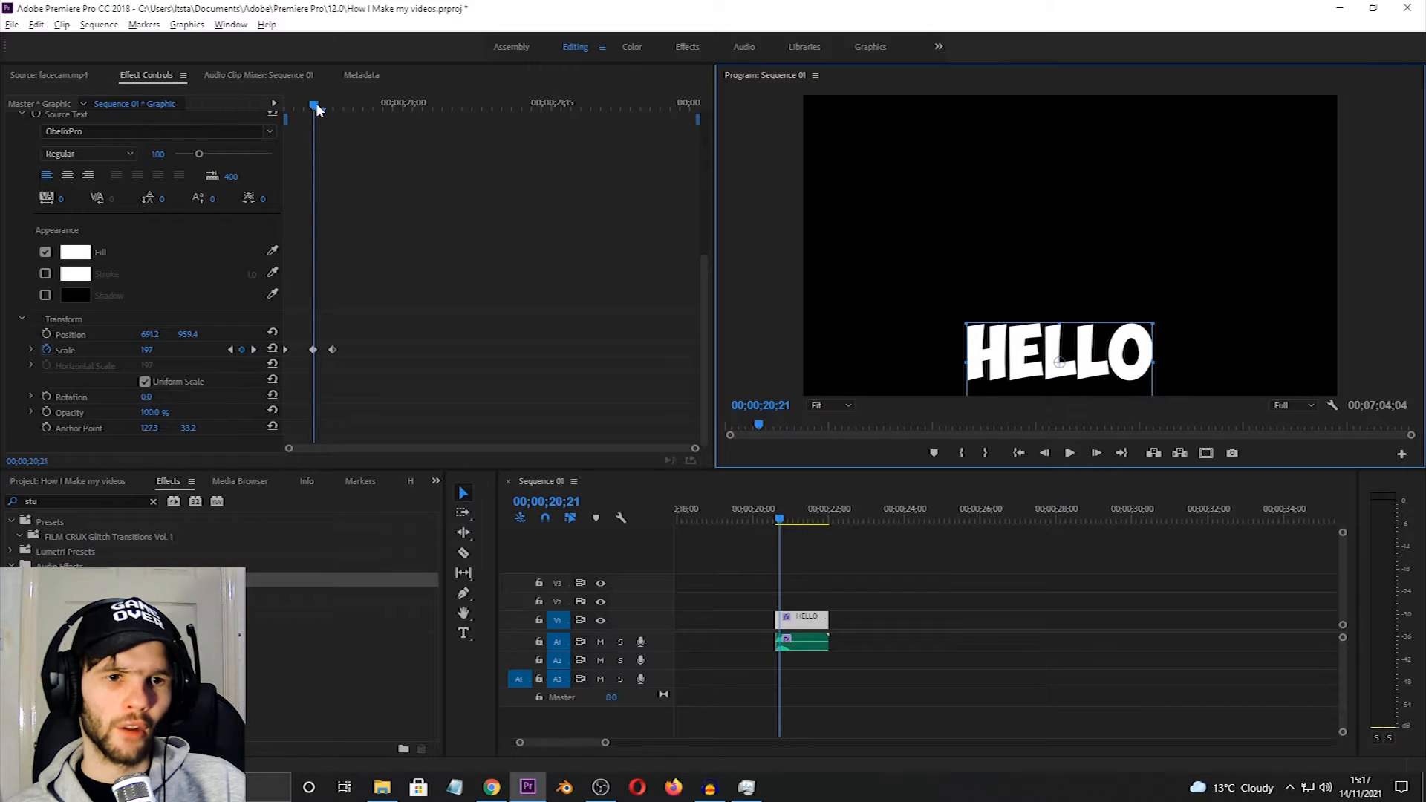
left_click_drag(317, 109, 335, 110)
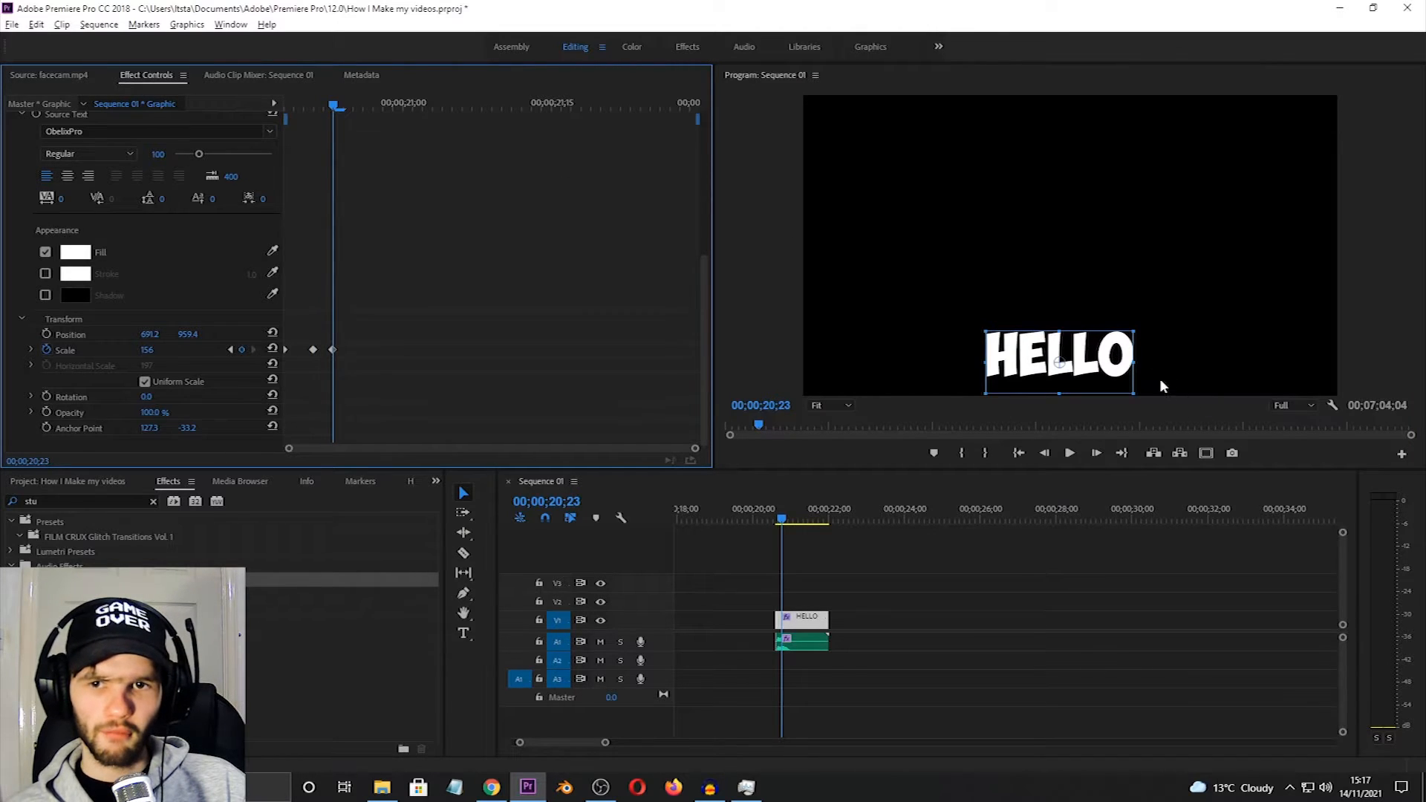
left_click_drag(1136, 363, 1134, 362)
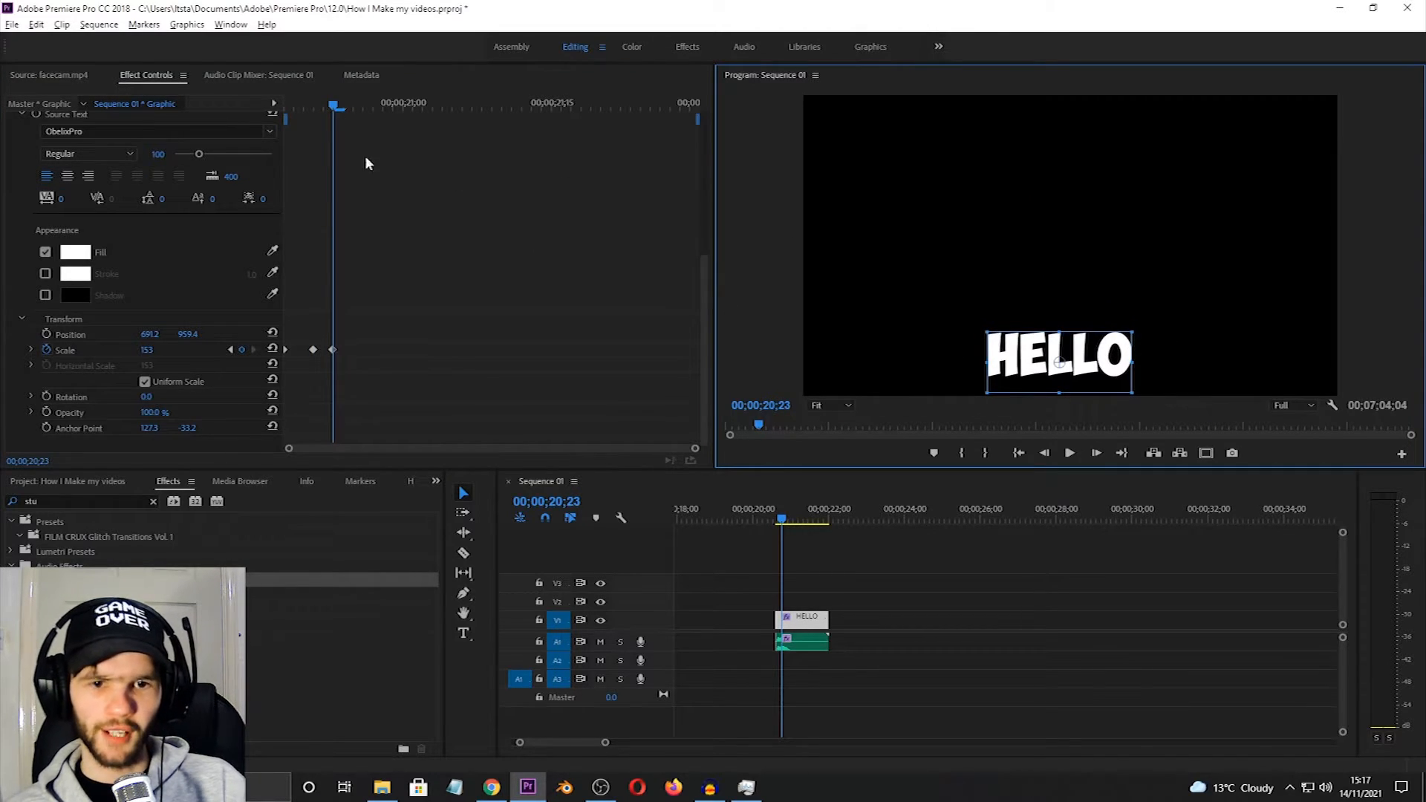
- Play the HELLO text's pop-in animation from just before the start of the graphic
left_click_drag(781, 518, 764, 520)
left_click(834, 549)
key("space")
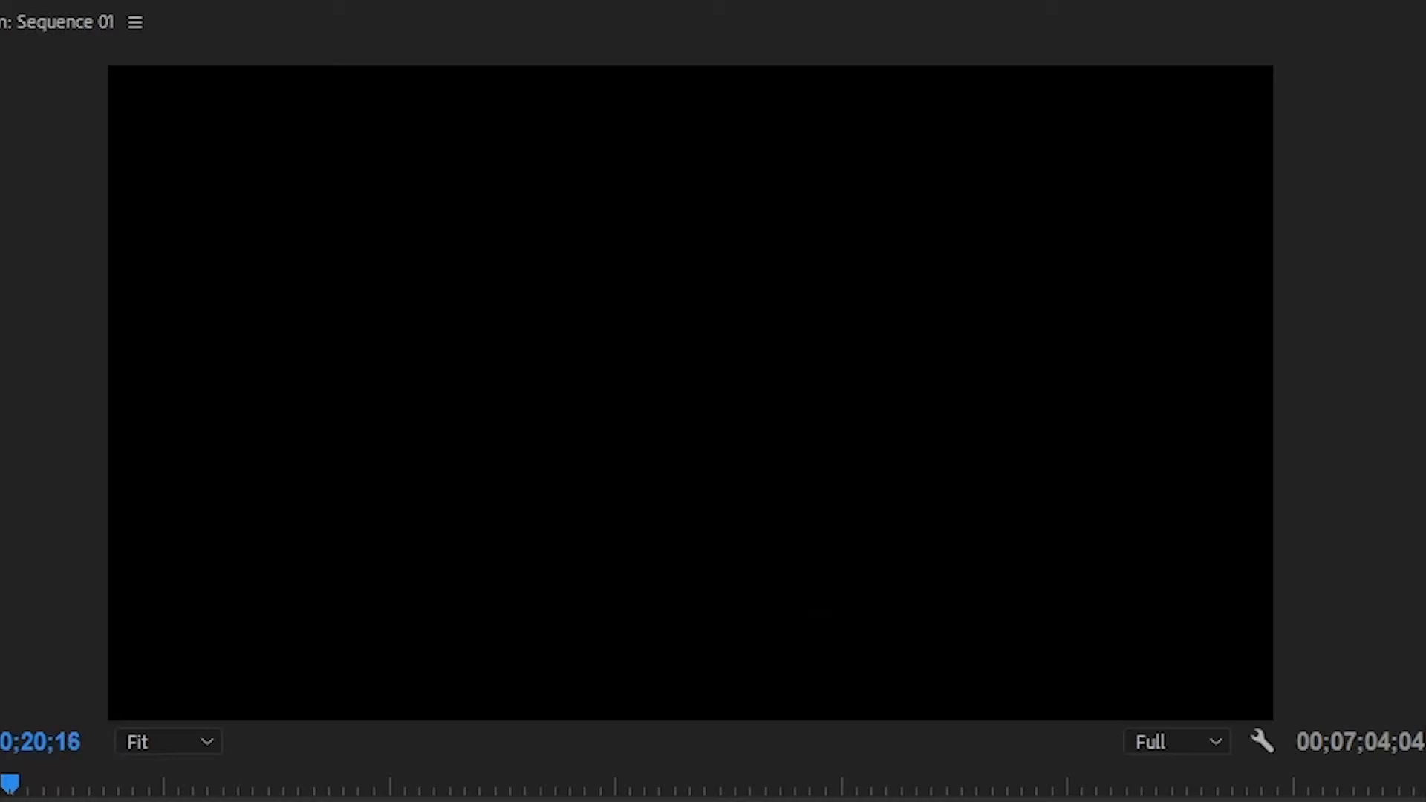
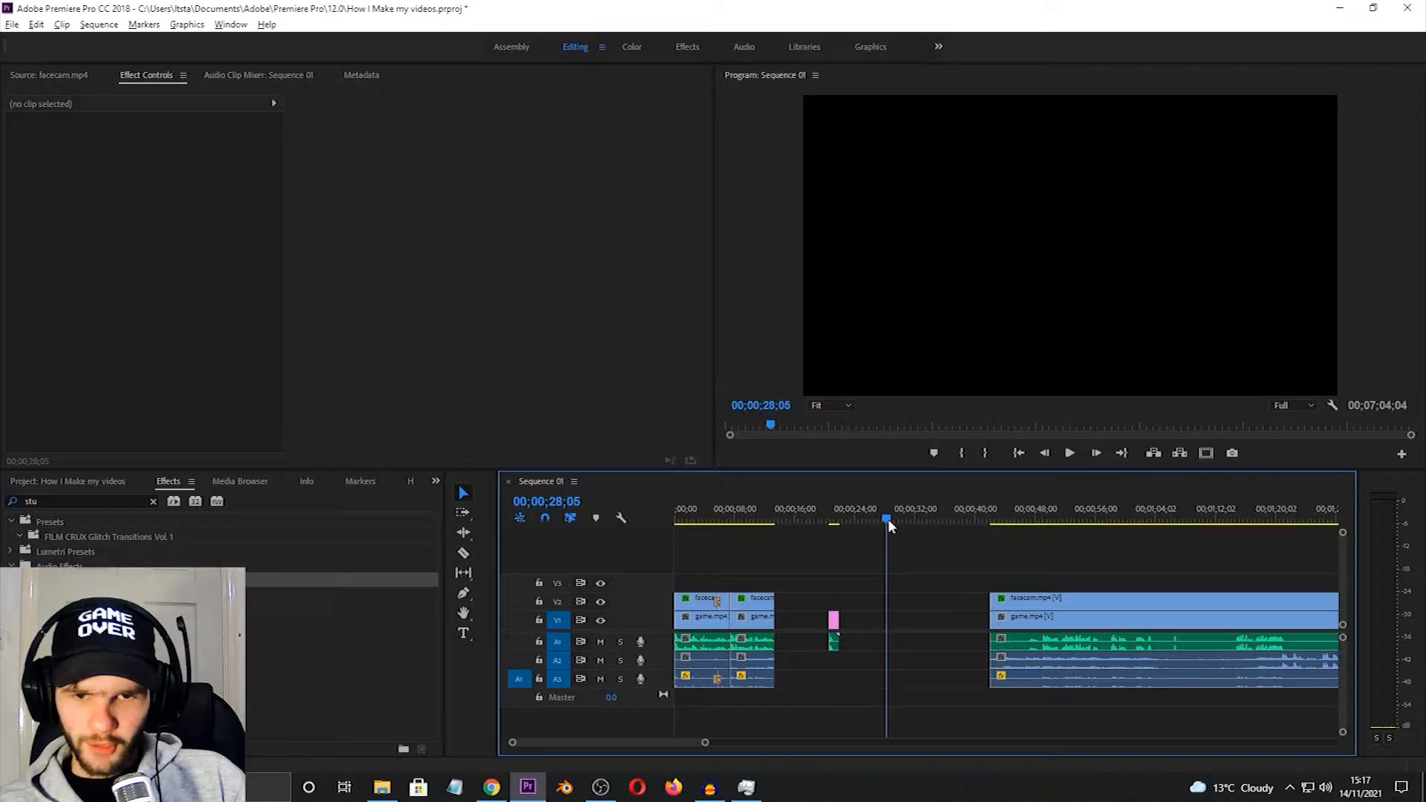
- Move the playhead to 00;00;26;29 and select the HELLO graphic clip in the timeline
left_click_drag(889, 522, 879, 522)
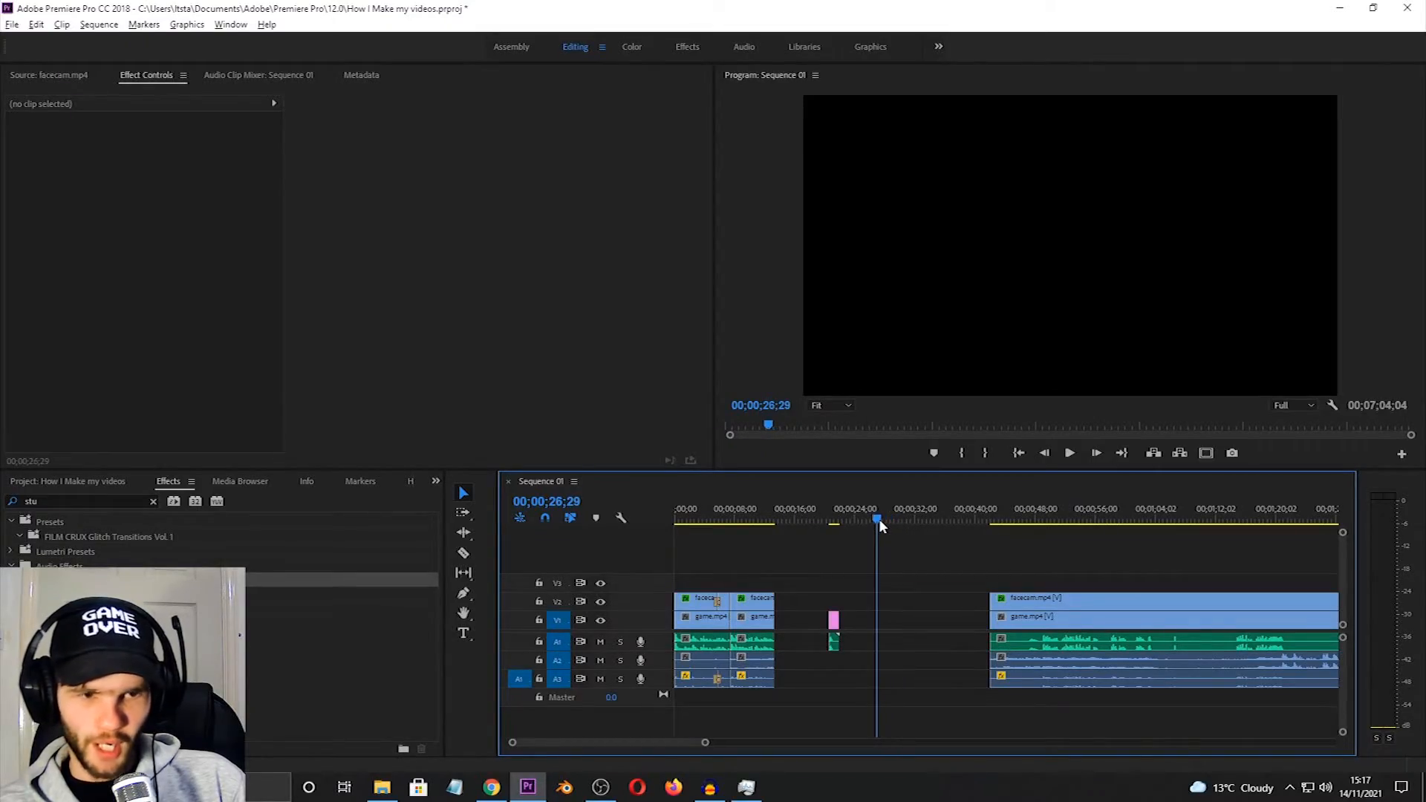
left_click(834, 624)
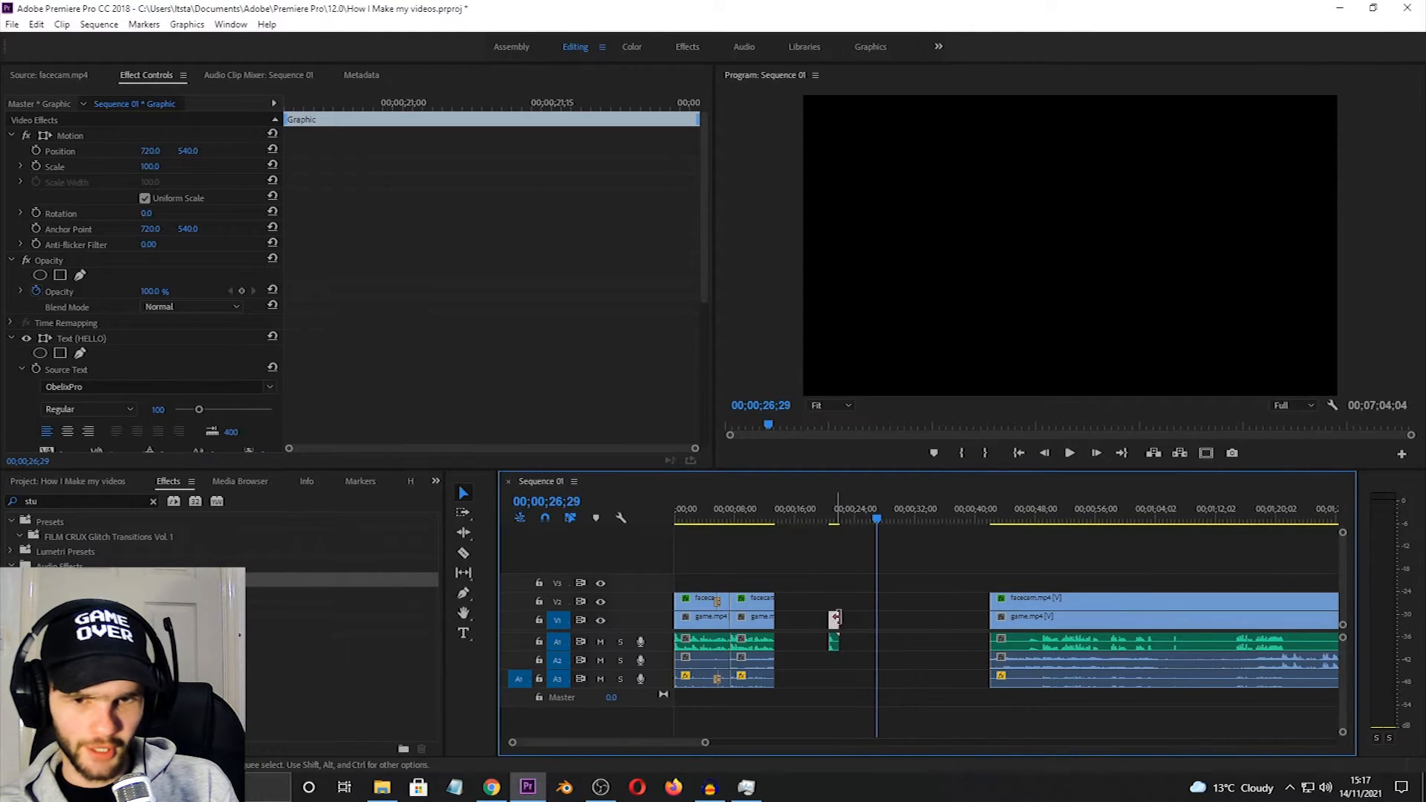
left_click(845, 577)
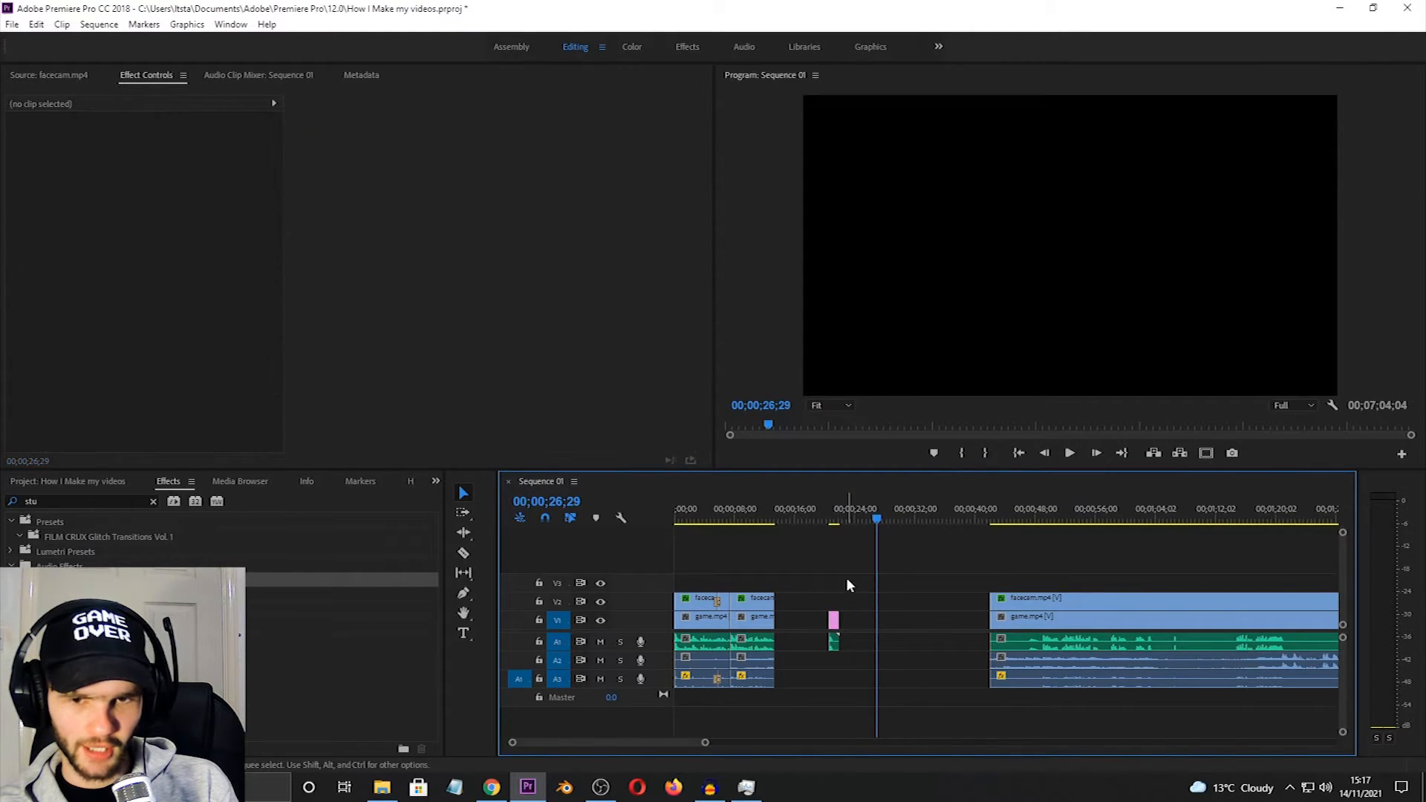
left_click(833, 623)
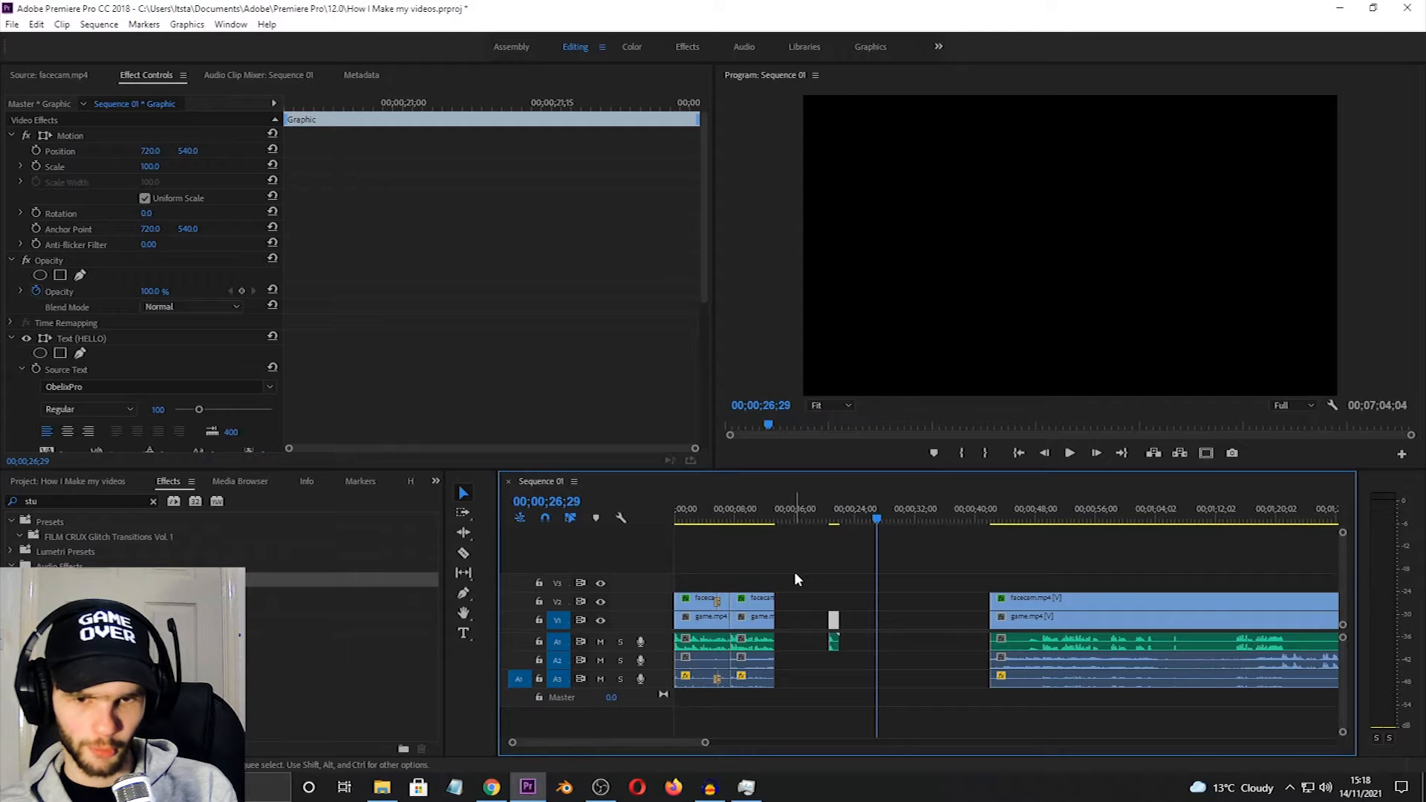
- Paste a copy of the HELLO graphic at 00;00;26;29 and duplicate the original onto V1 shortly after the pasted copy
key("ctrl+v")
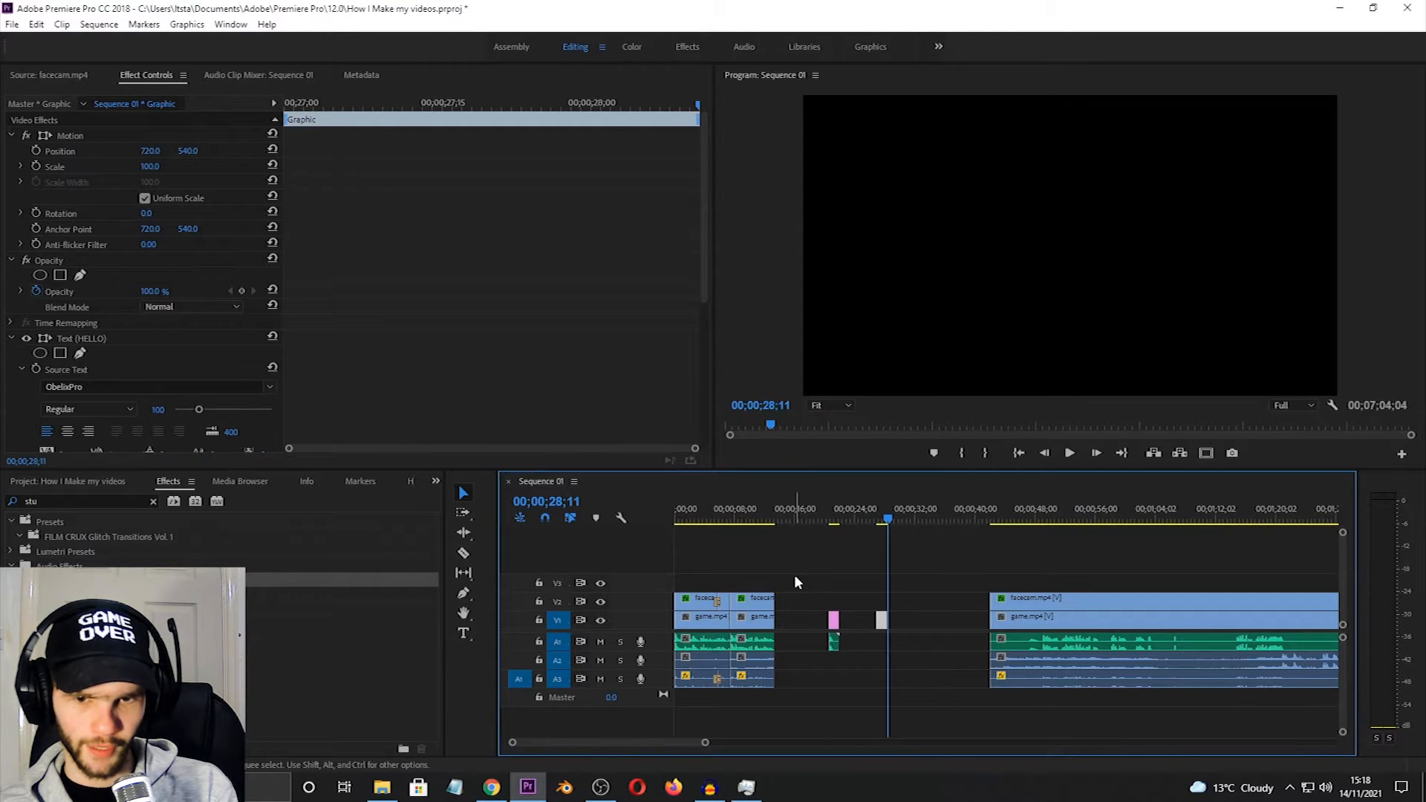
left_click(835, 623)
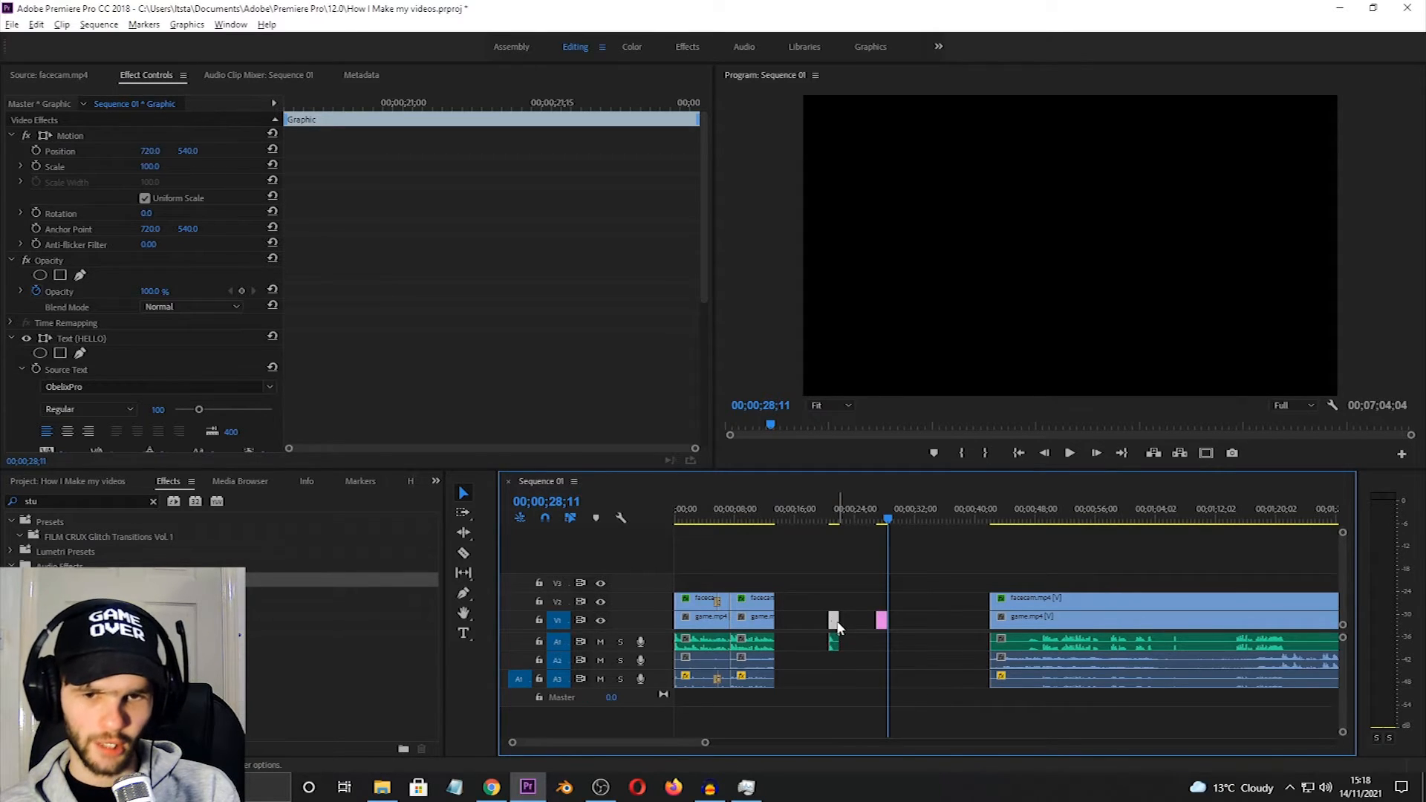
left_click_drag(834, 623, 906, 622)
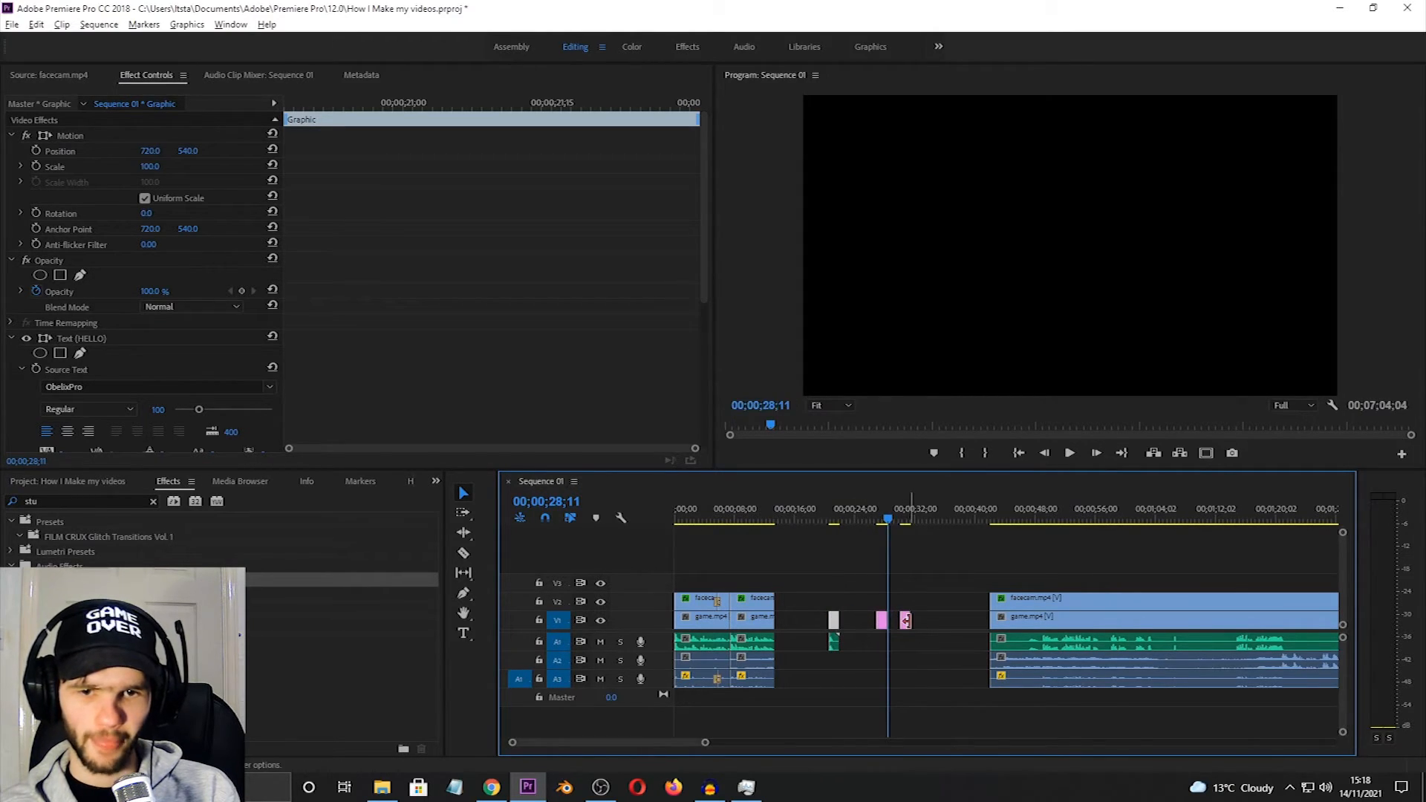
- Remove all Scale keyframes from the last HELLO graphic's text and leave its scale at 156
left_click_drag(888, 522, 907, 529)
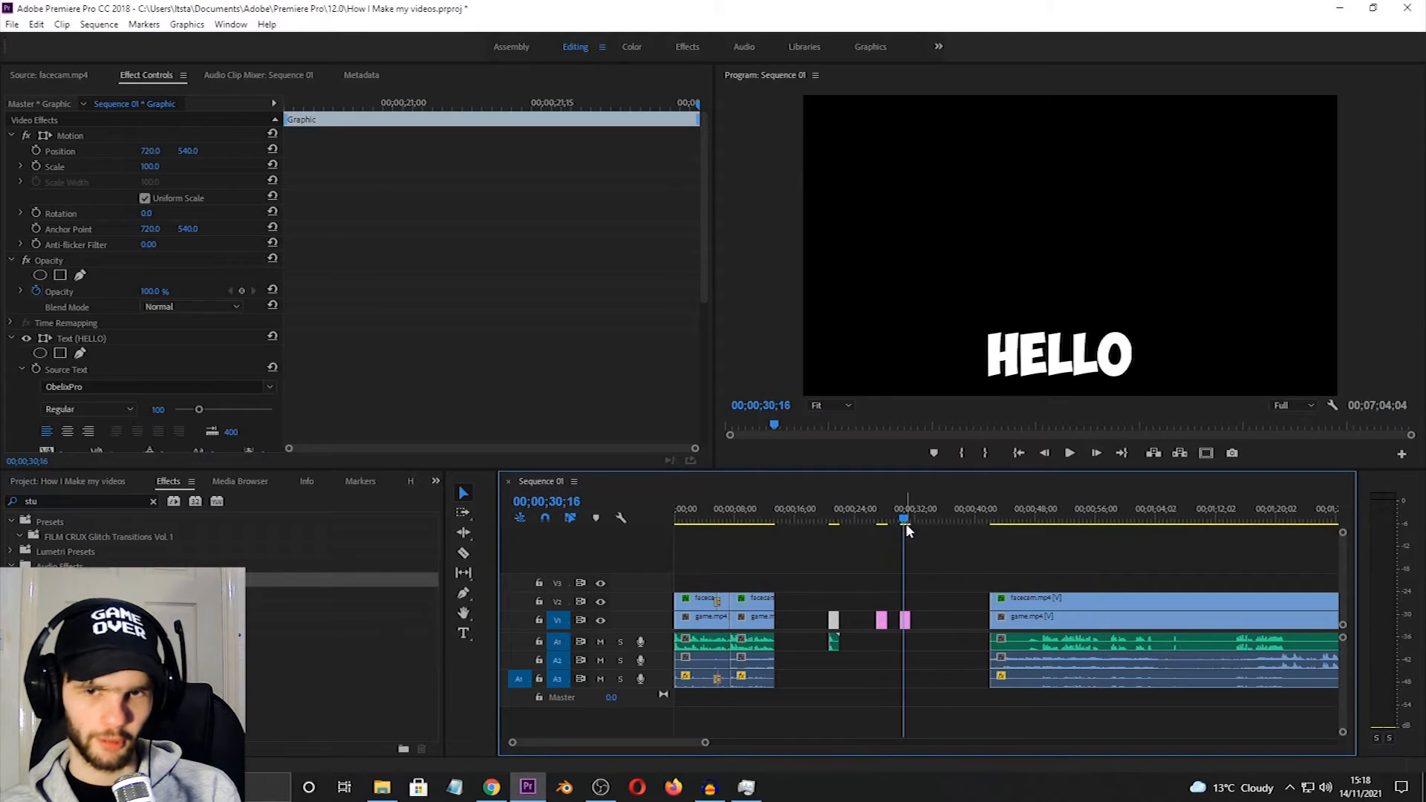
left_click(905, 620)
scroll(527, 401, "down", 3)
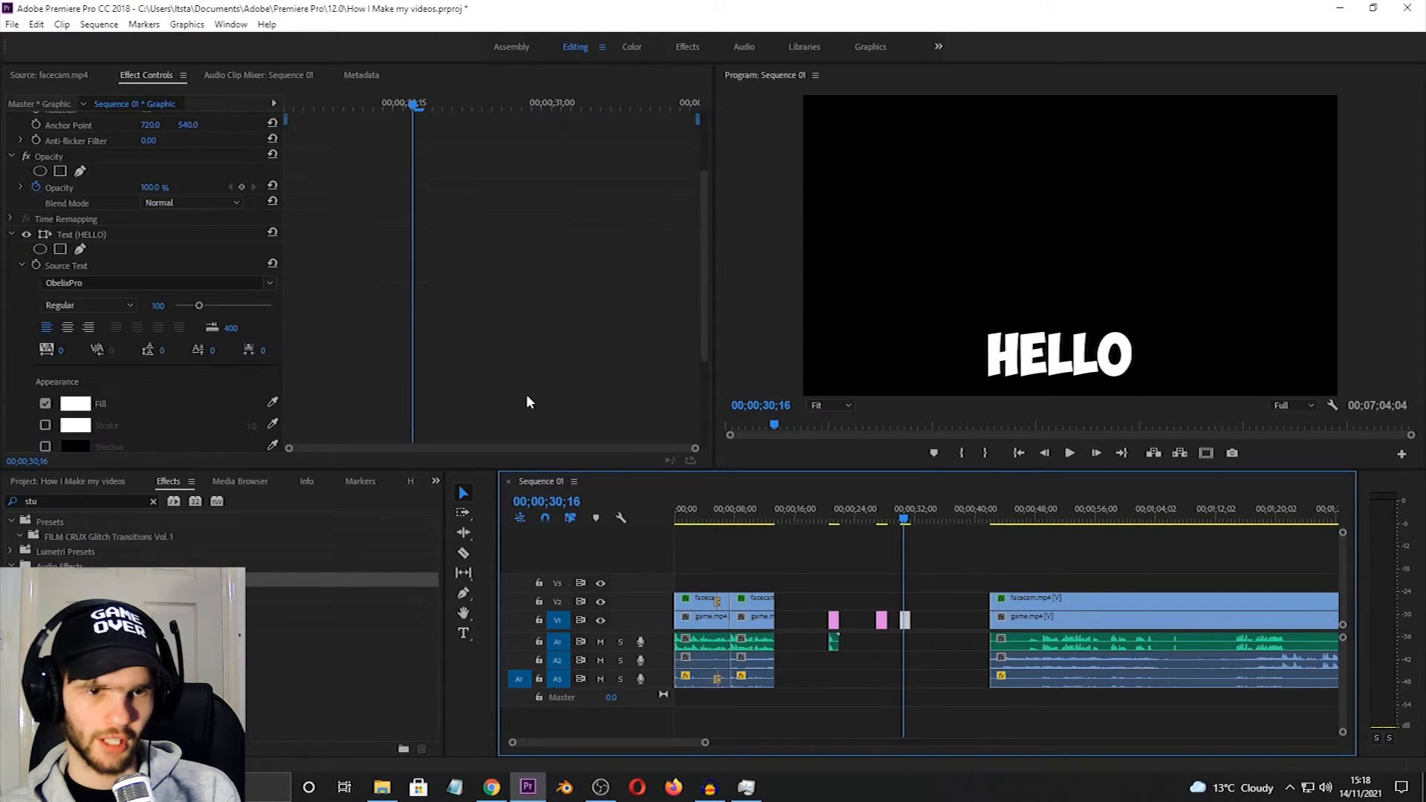
scroll(525, 396, "down", 4)
left_click_drag(387, 329, 278, 366)
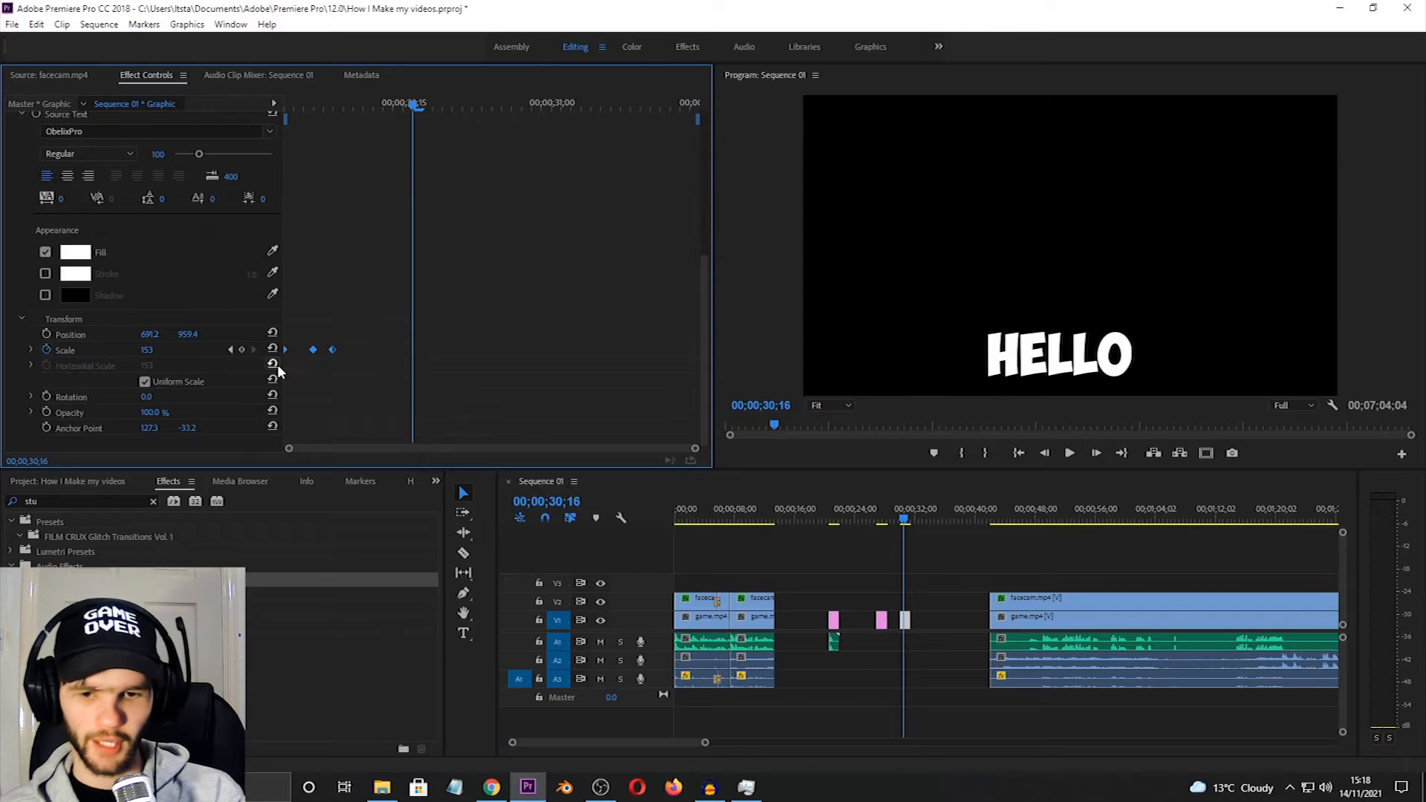
left_click(47, 349)
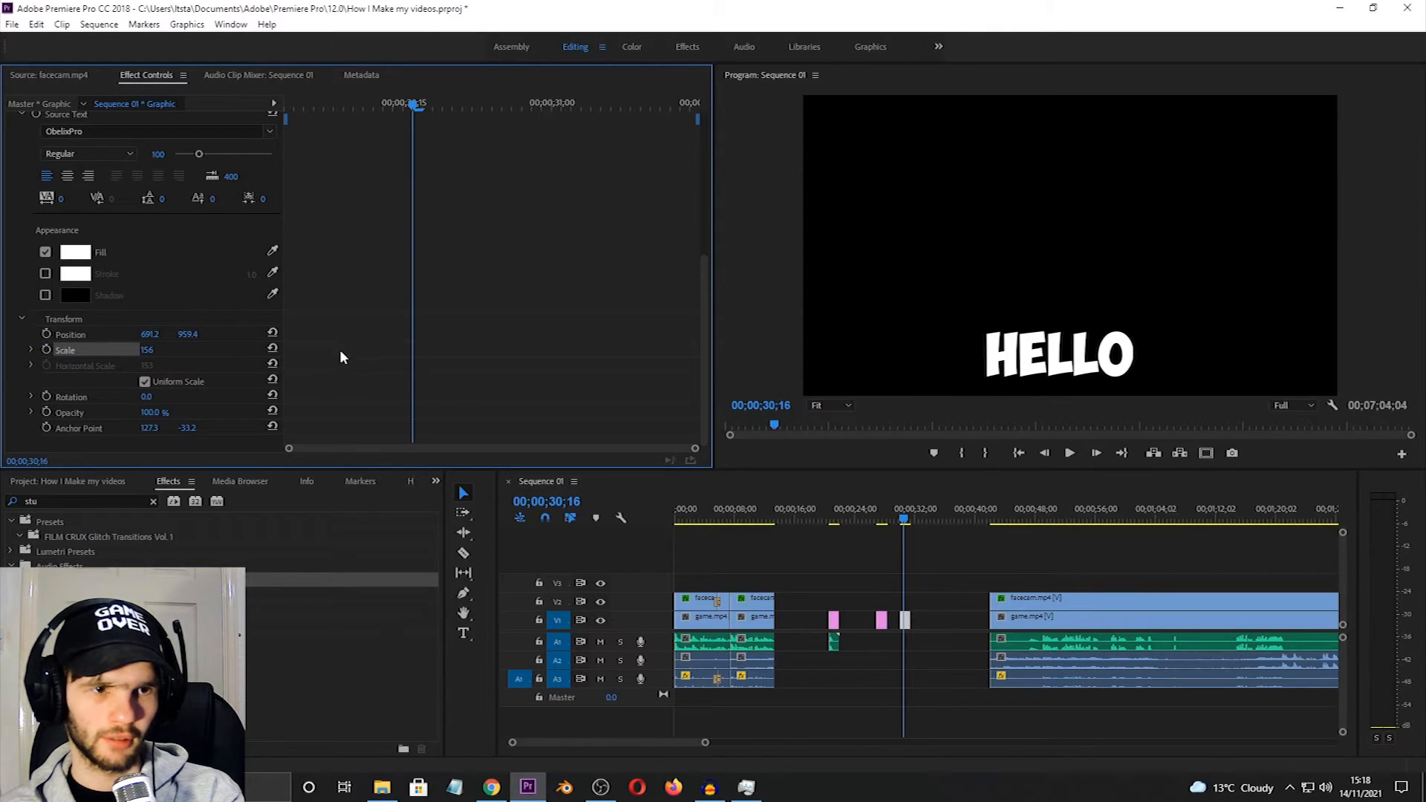
- Apply the Linear Wipe video effect to the last HELLO graphic at 00;00;30;03 and expand its Transition Completion slider
left_click(394, 102)
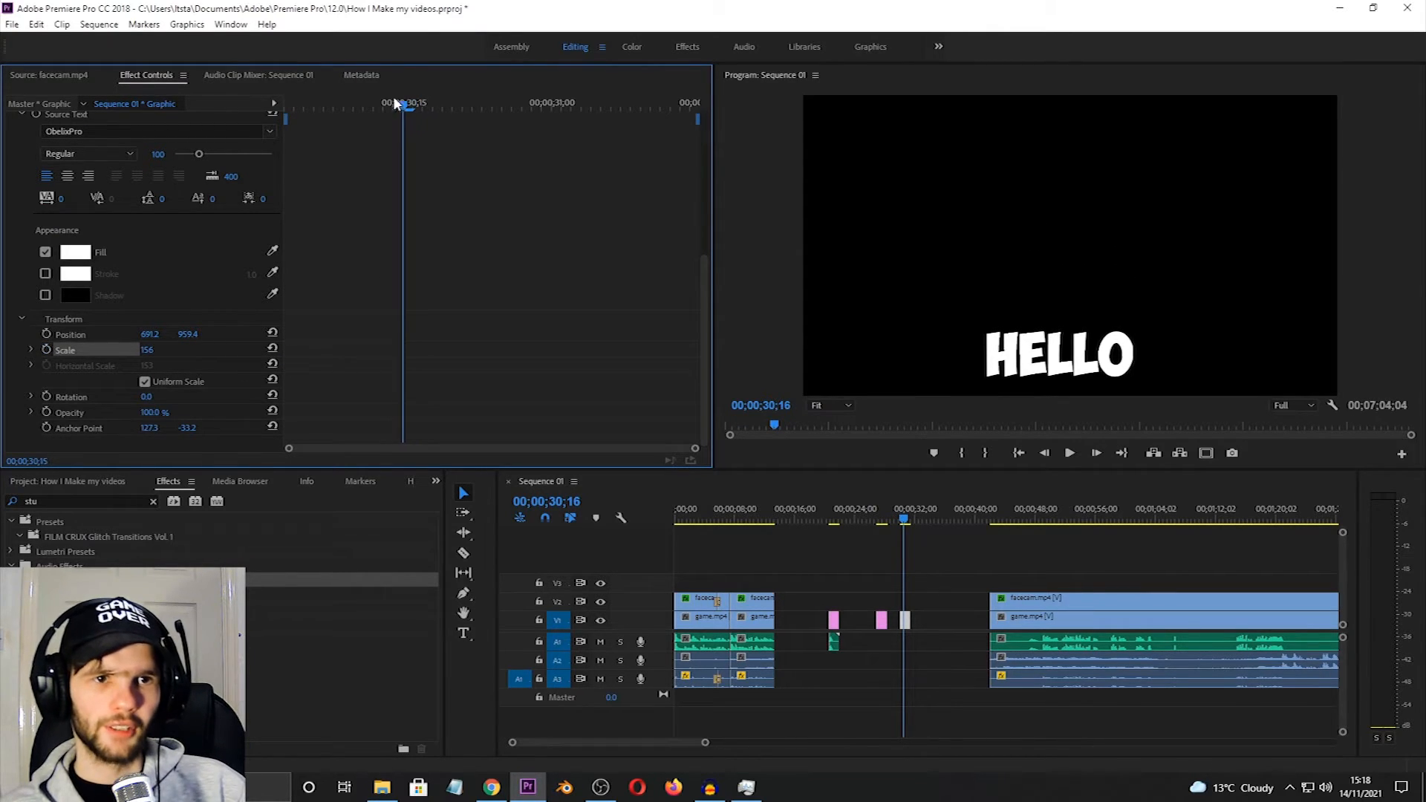
left_click_drag(394, 102, 273, 113)
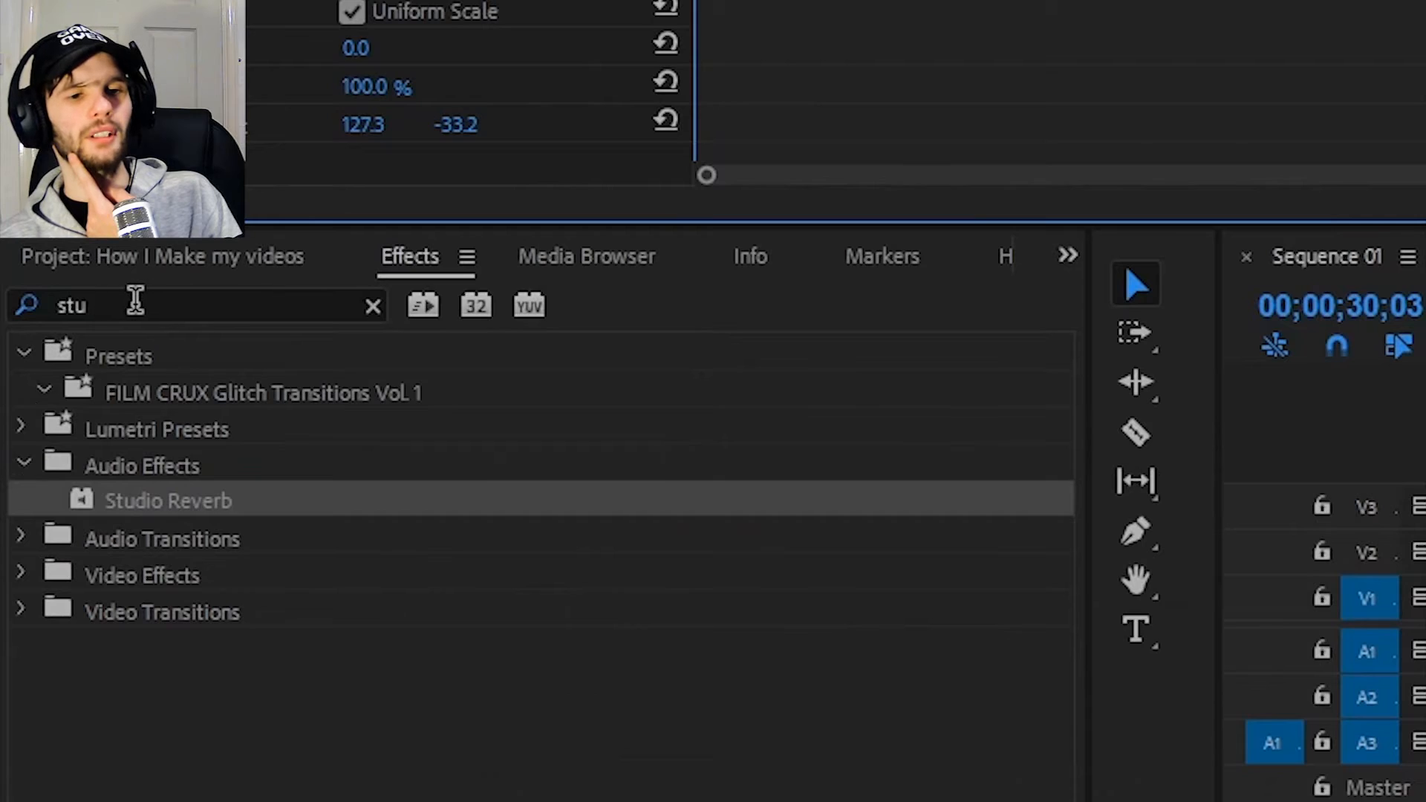
left_click(13, 501)
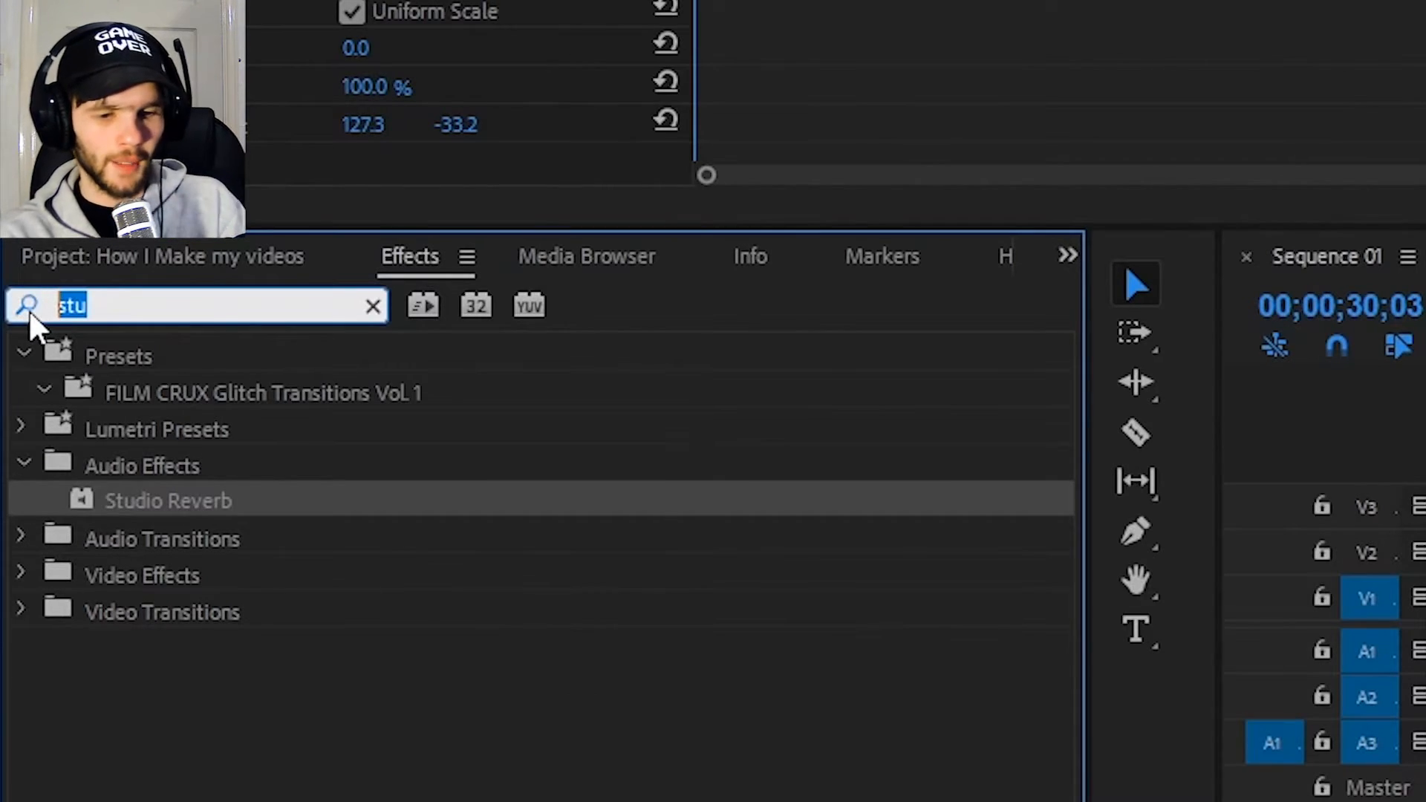
type("linear")
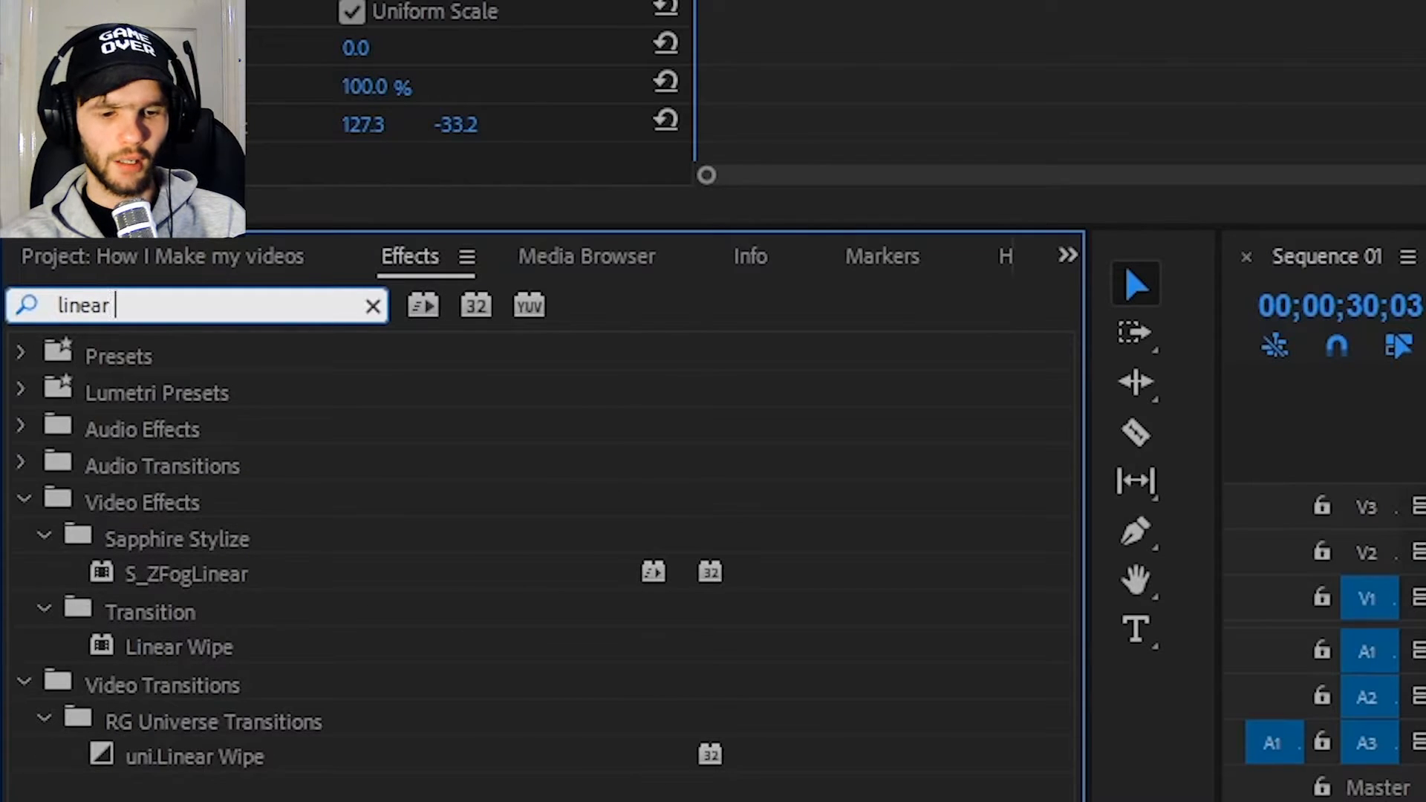
type(" wip")
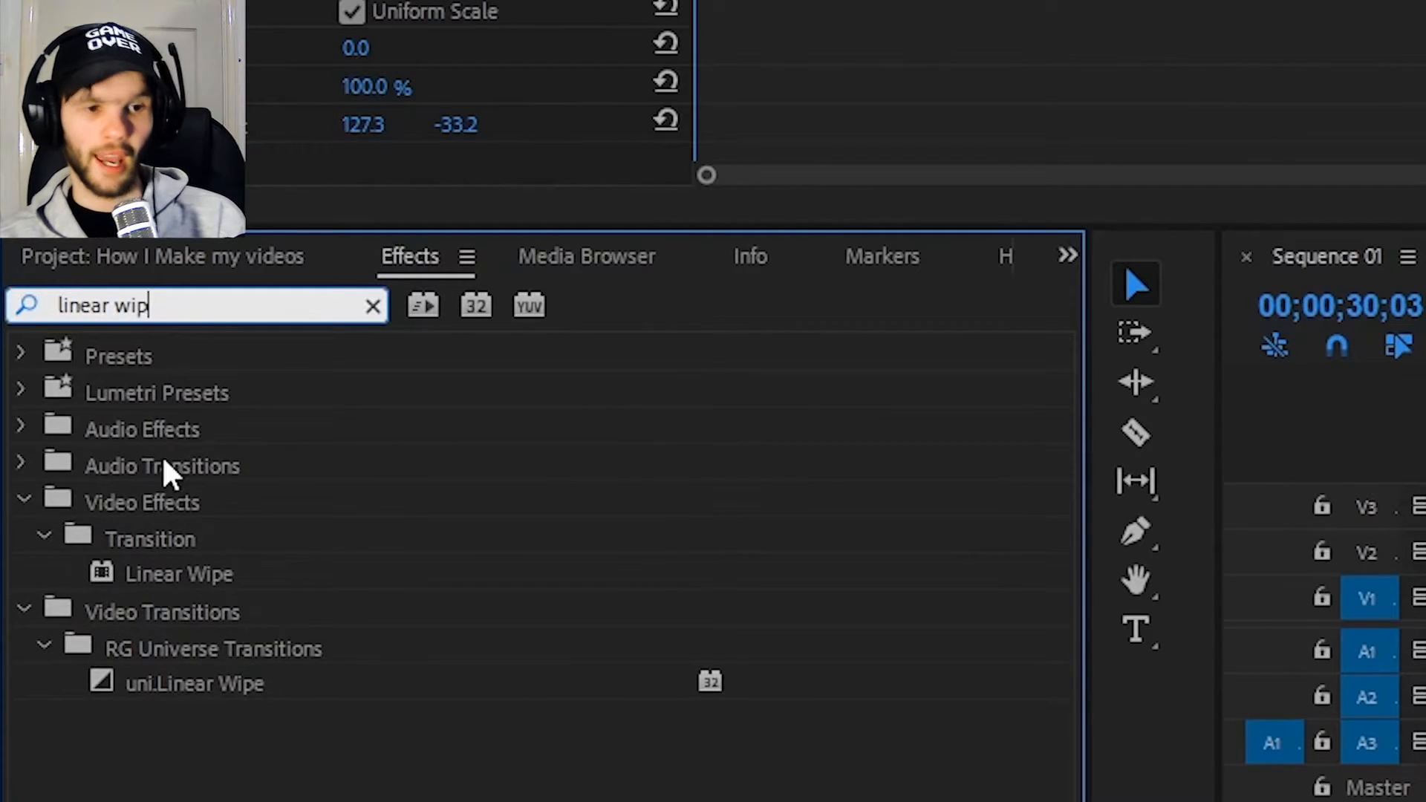
left_click(189, 585)
left_click_drag(189, 579, 904, 621)
scroll(519, 336, "down", 2)
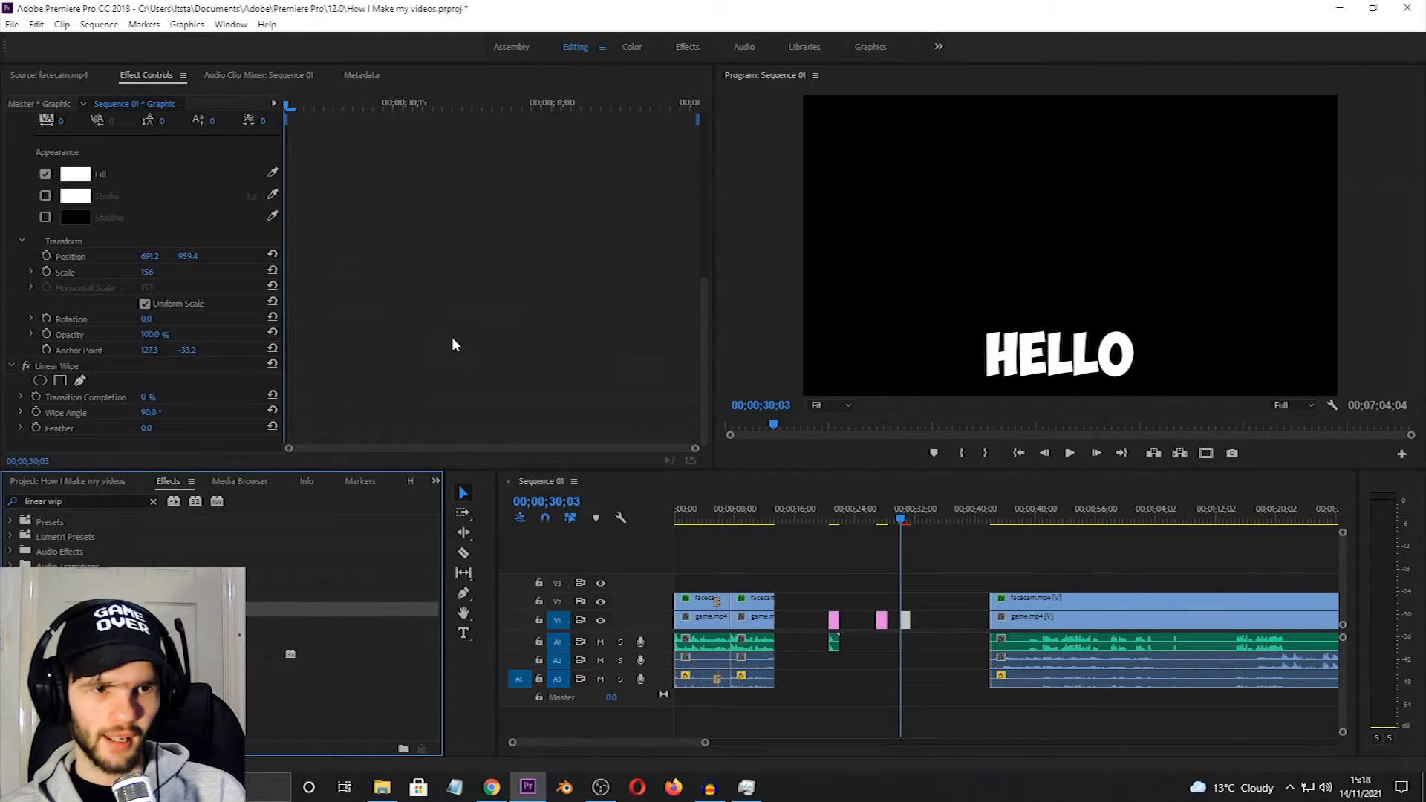
left_click(20, 397)
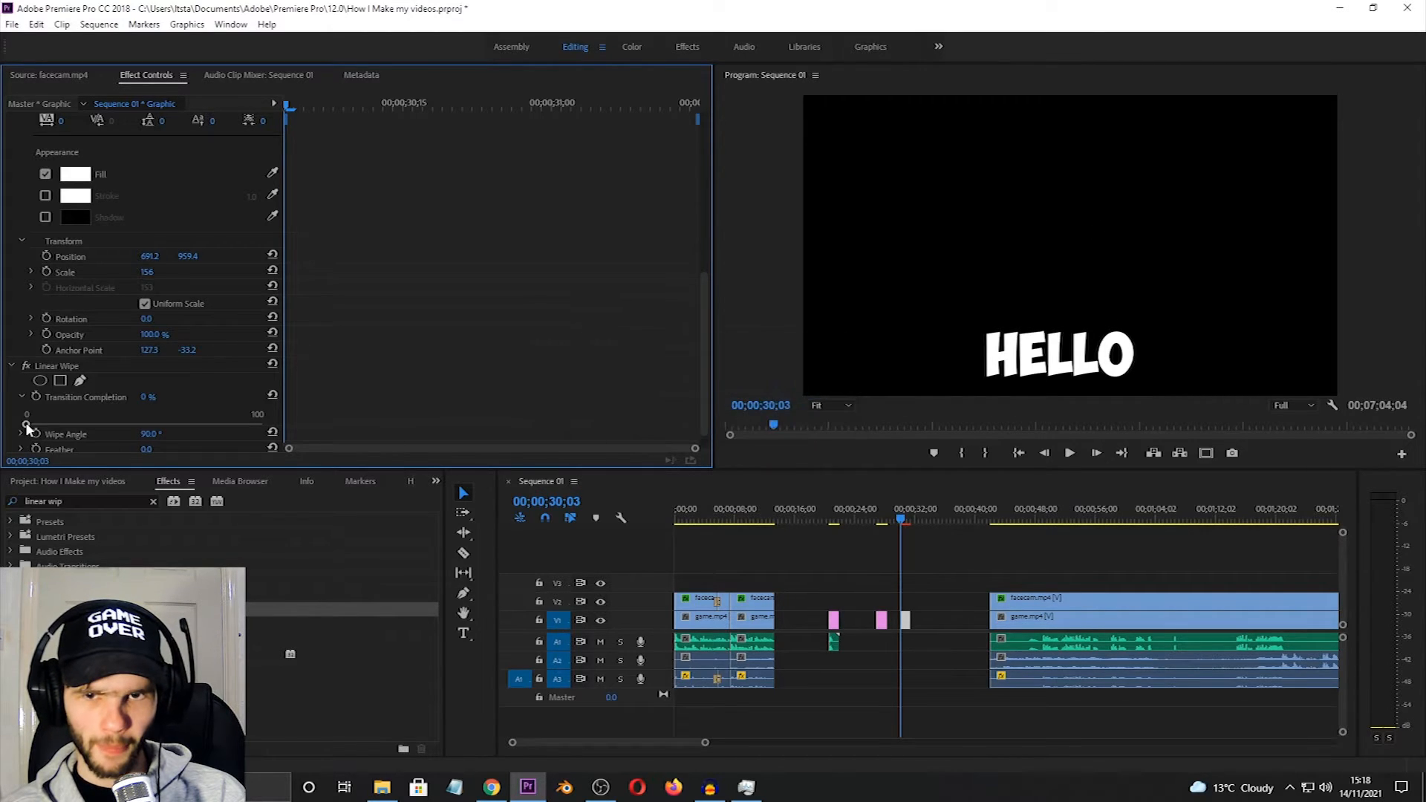
mouse_move(27, 428)
left_mouse_down()
mouse_move(171, 432)
mouse_move(104, 446)
mouse_move(167, 434)
mouse_move(26, 422)
left_mouse_up()
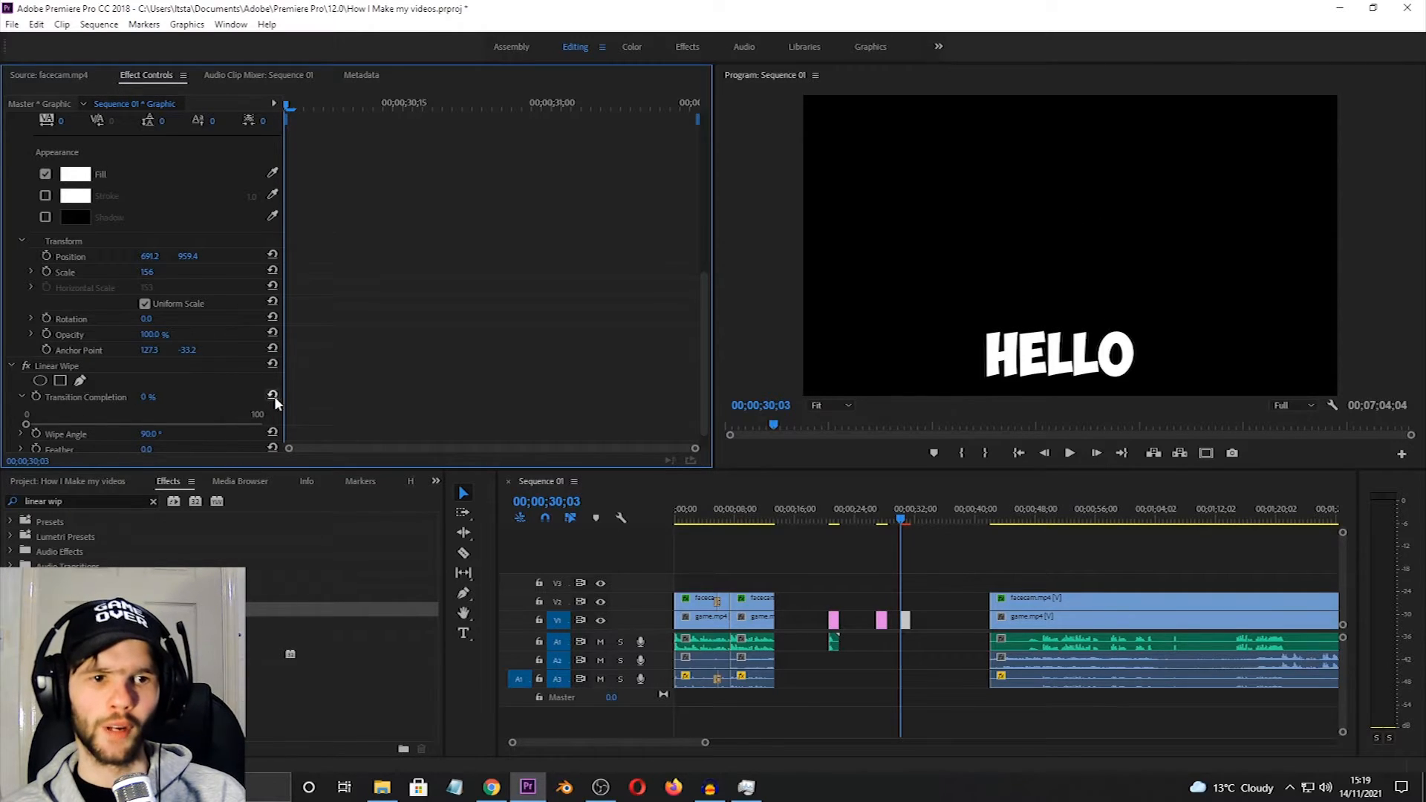
- Apply the Crop effect to the last HELLO graphic and crop its left edge by about 29.6%
double_click(66, 501)
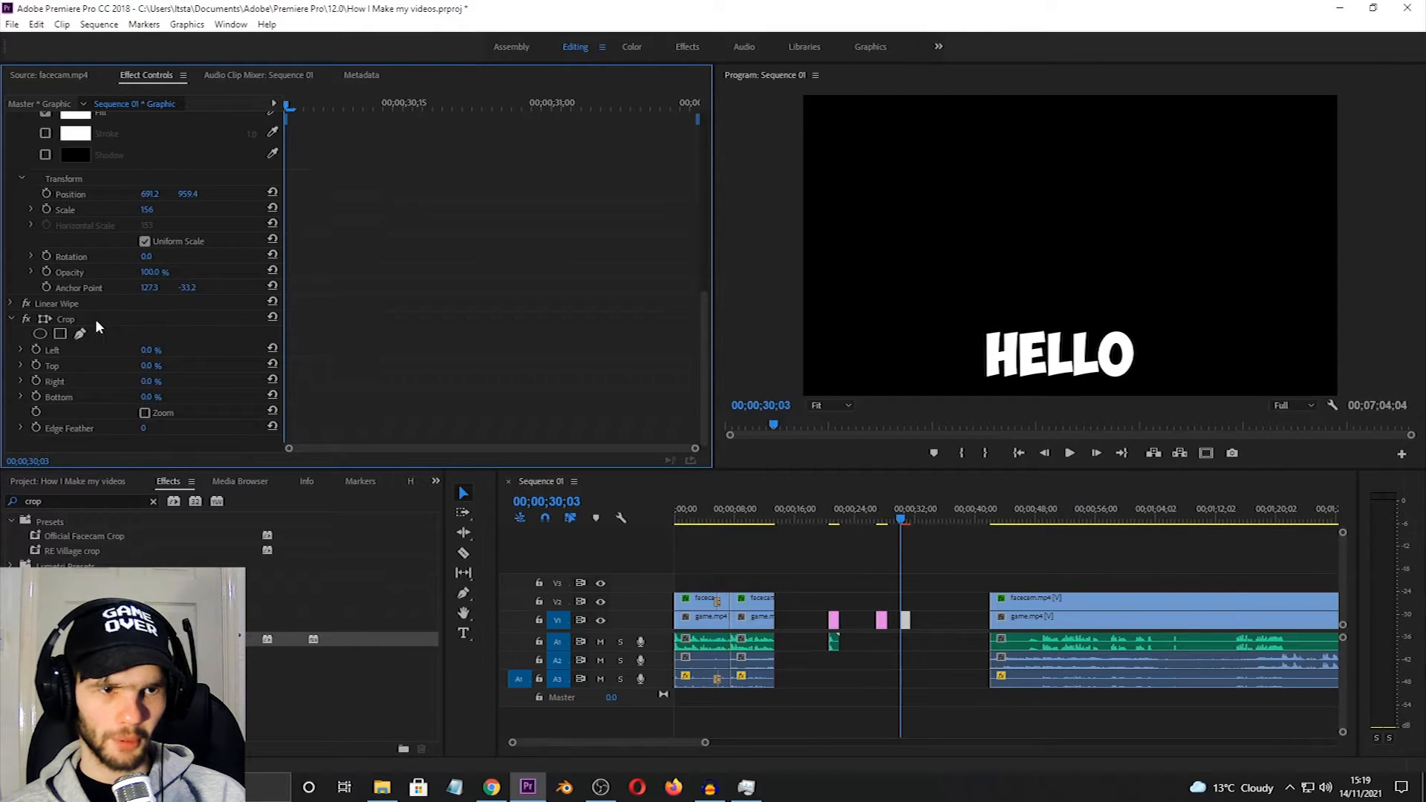
left_click(95, 317)
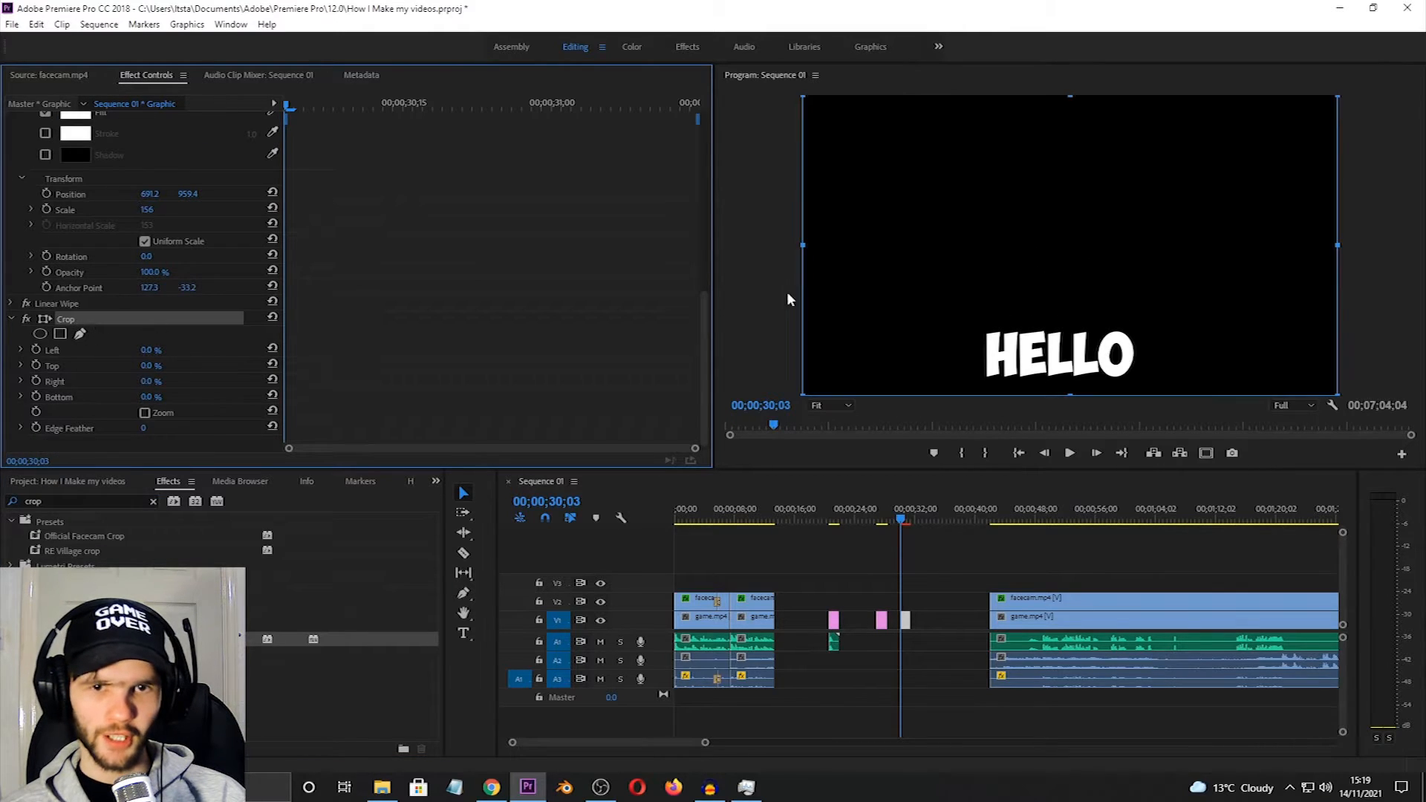
left_click_drag(806, 252, 961, 281)
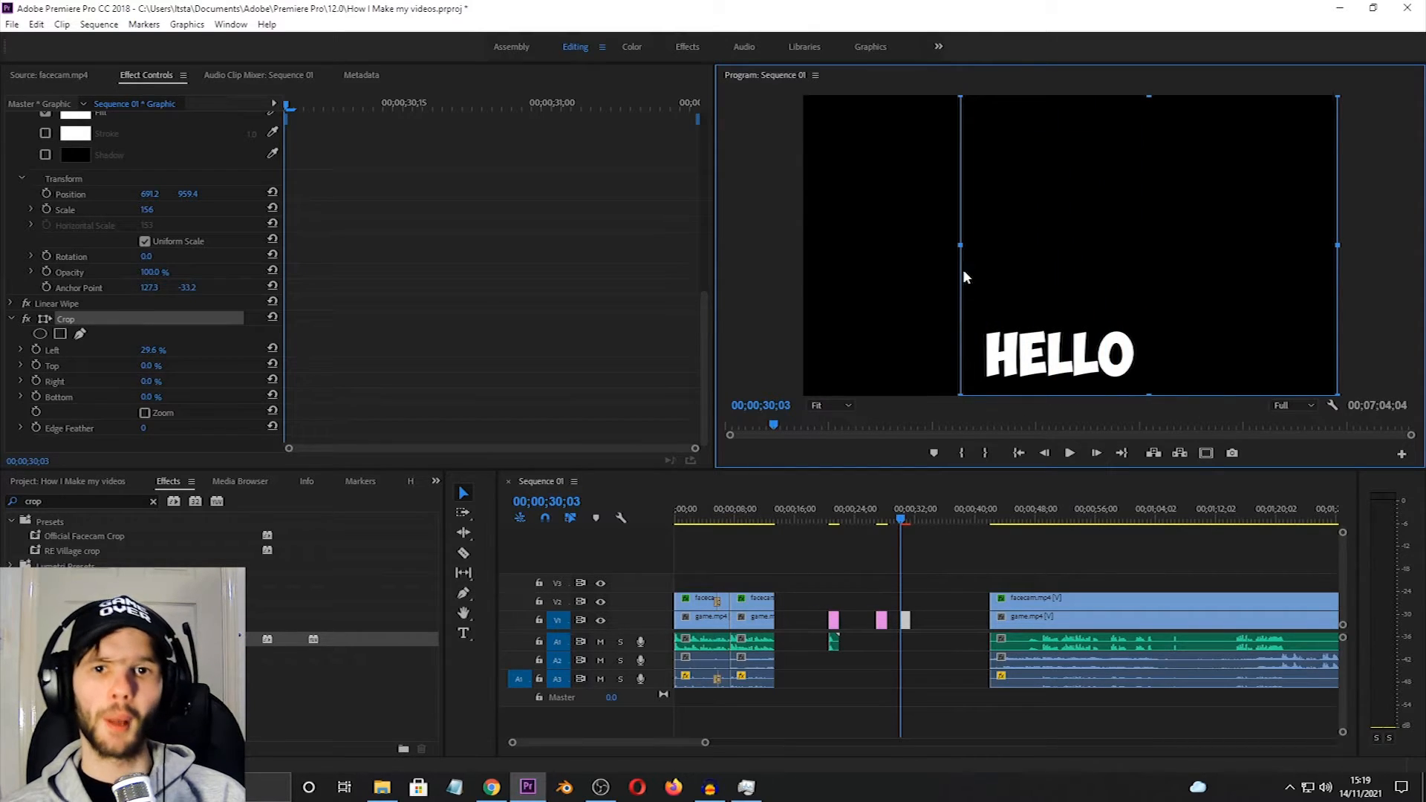
- Set the Crop effect's Edge Feather to 100 and extend the left crop to about 46.3%, into the HELLO text
left_click(21, 429)
scroll(429, 335, "down", 1)
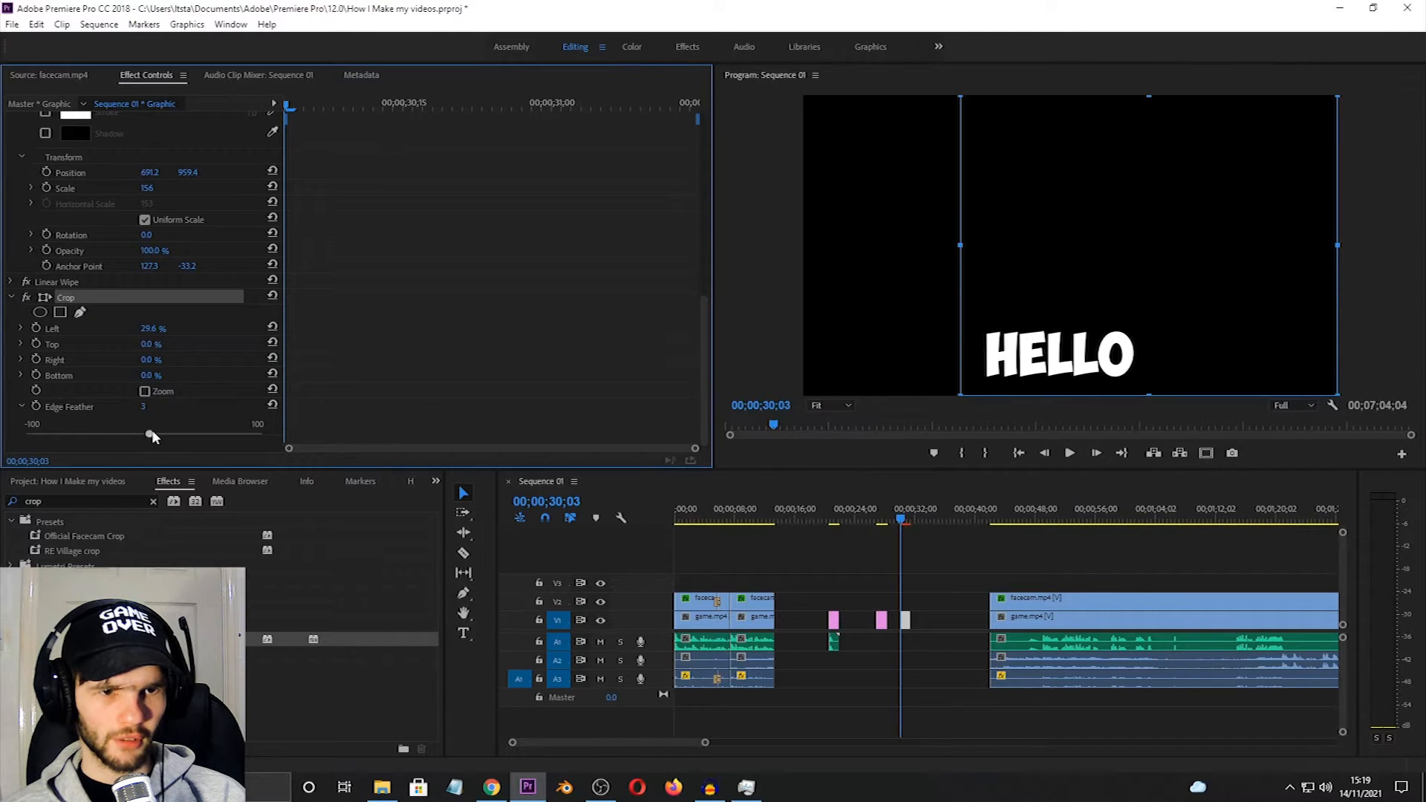
left_click_drag(149, 433, 288, 437)
left_click_drag(972, 250, 1049, 261)
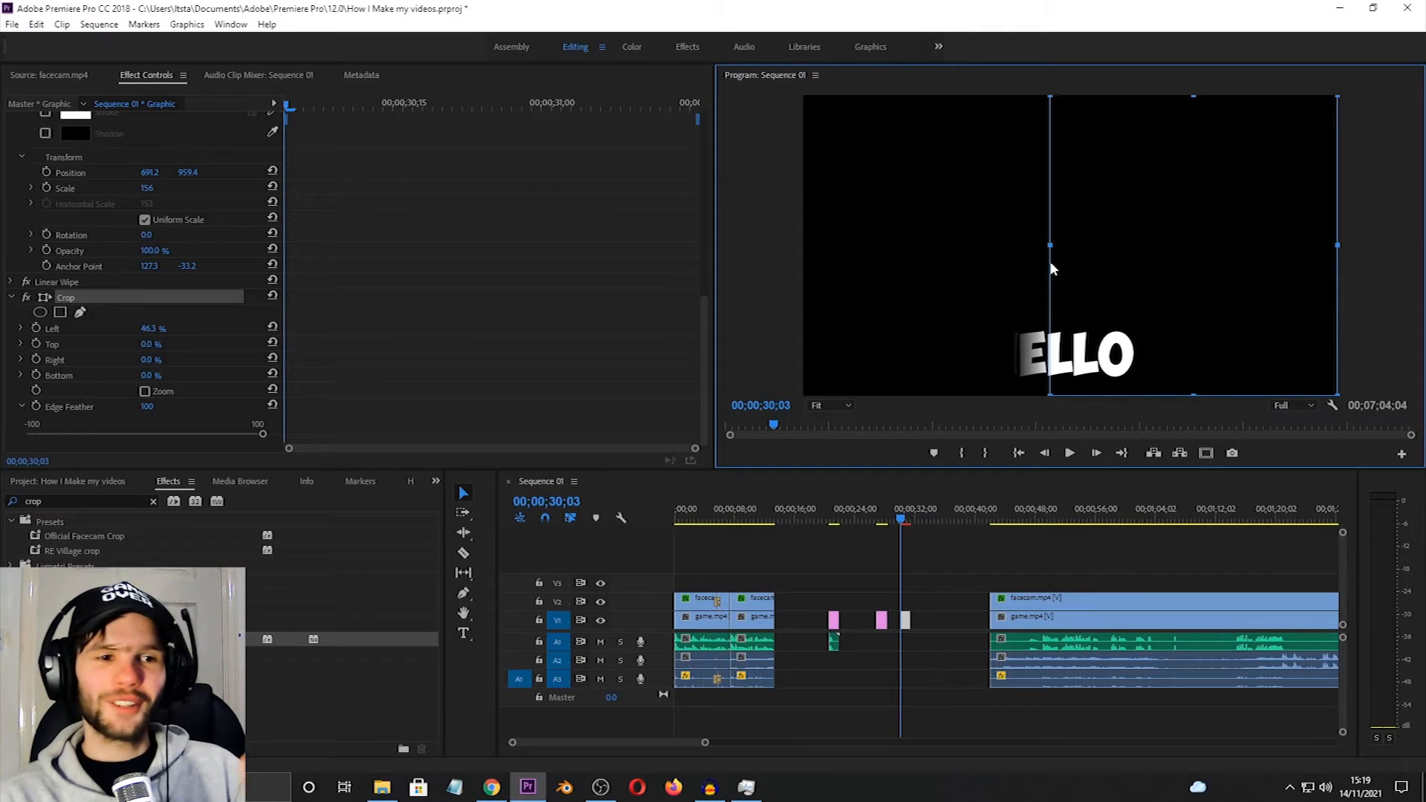
left_click(82, 409)
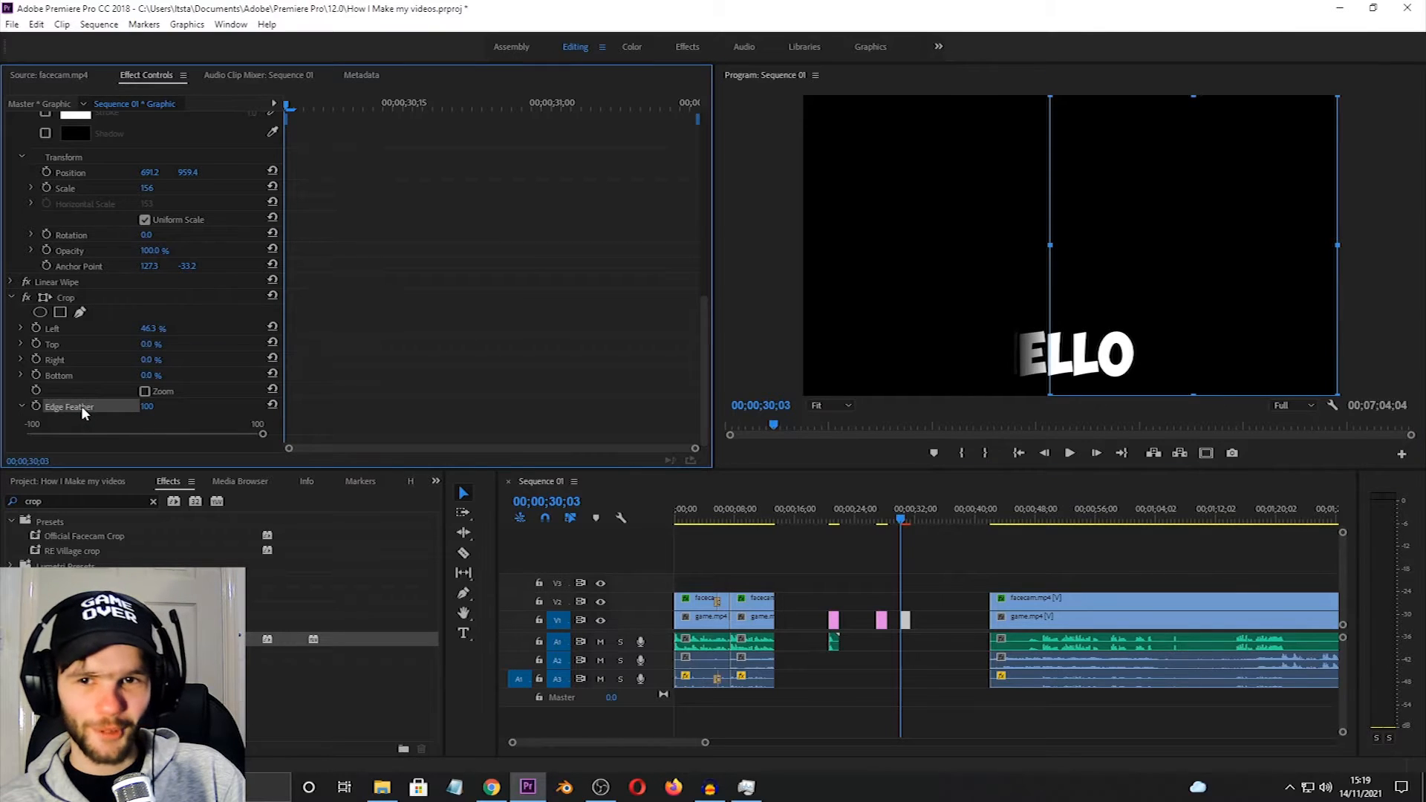
left_click(22, 406)
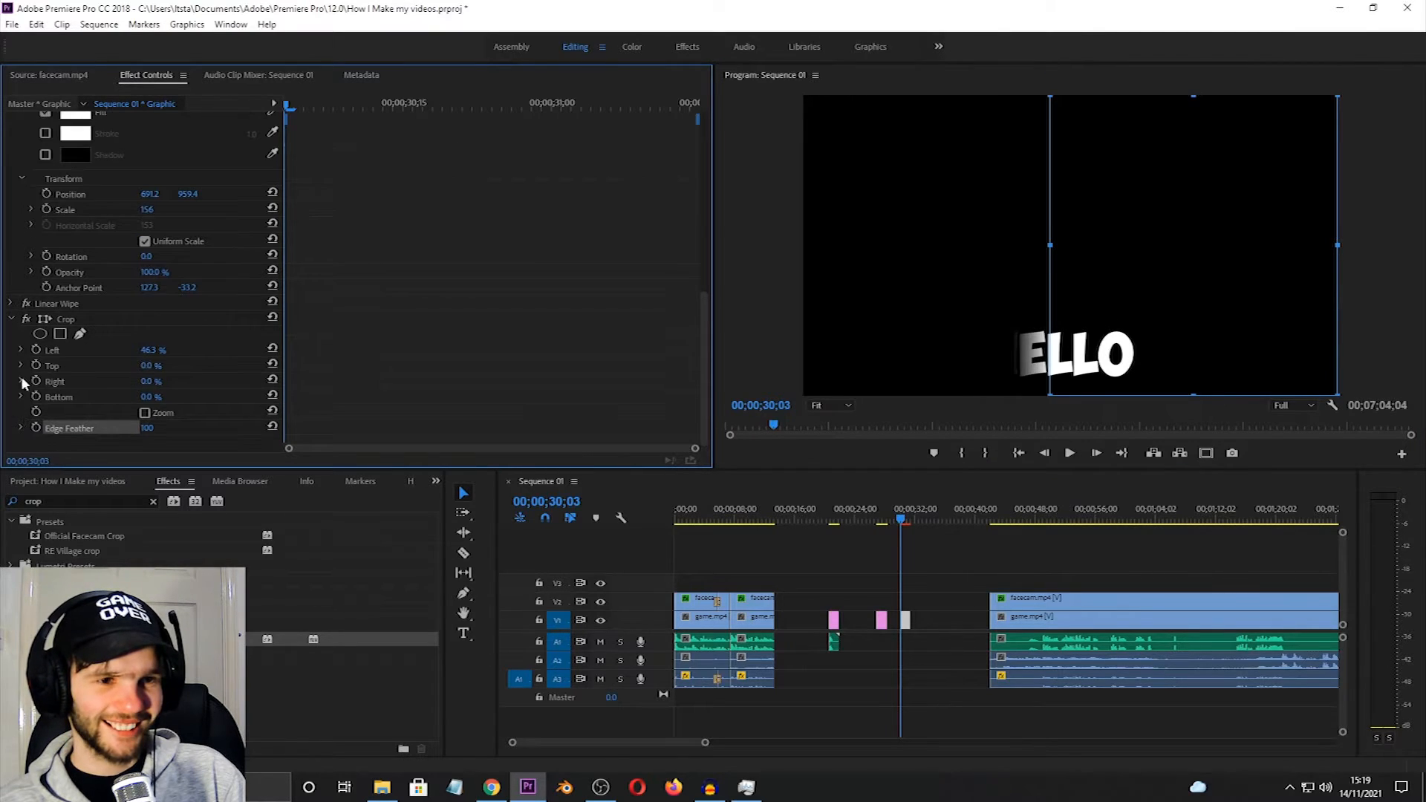
left_click(10, 319)
left_click(9, 414)
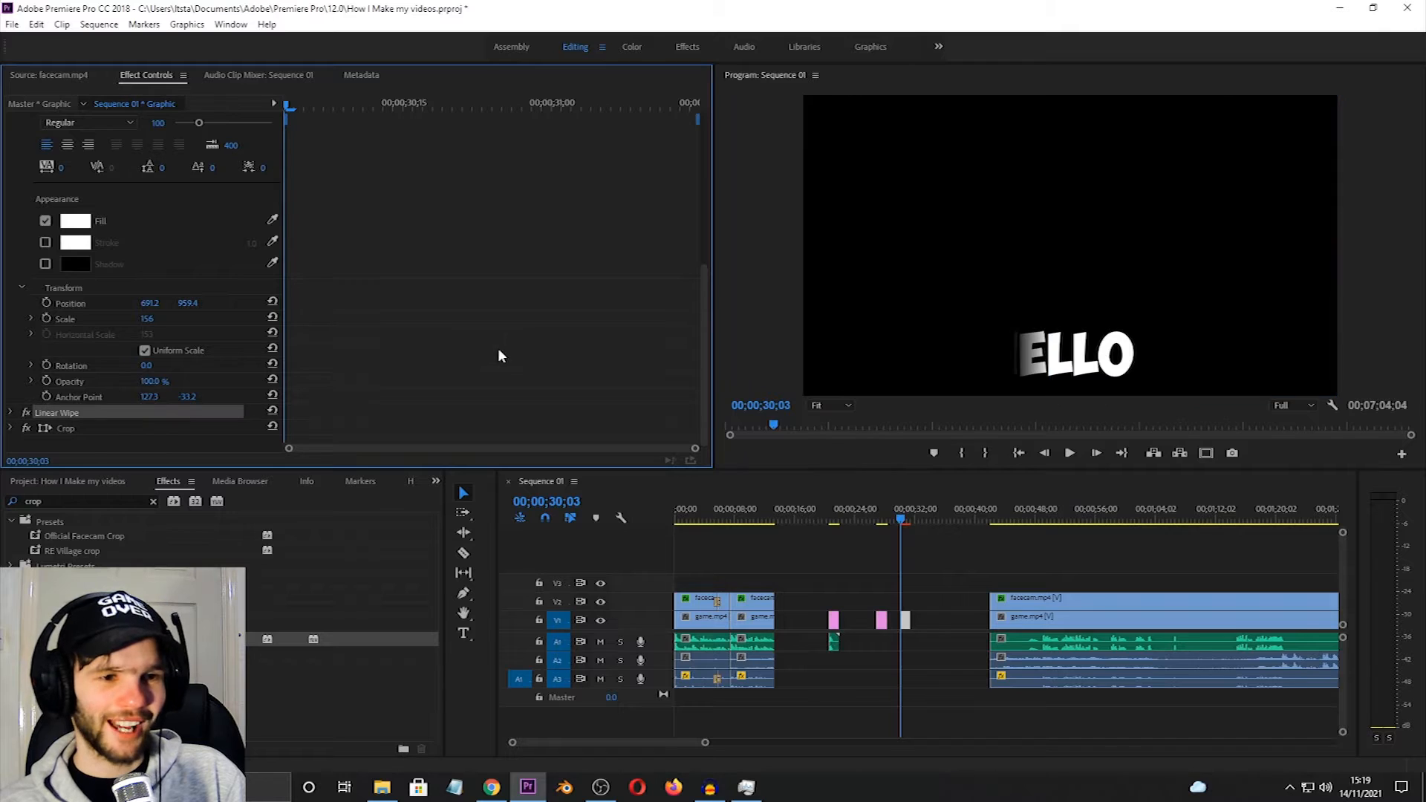
left_click(9, 413)
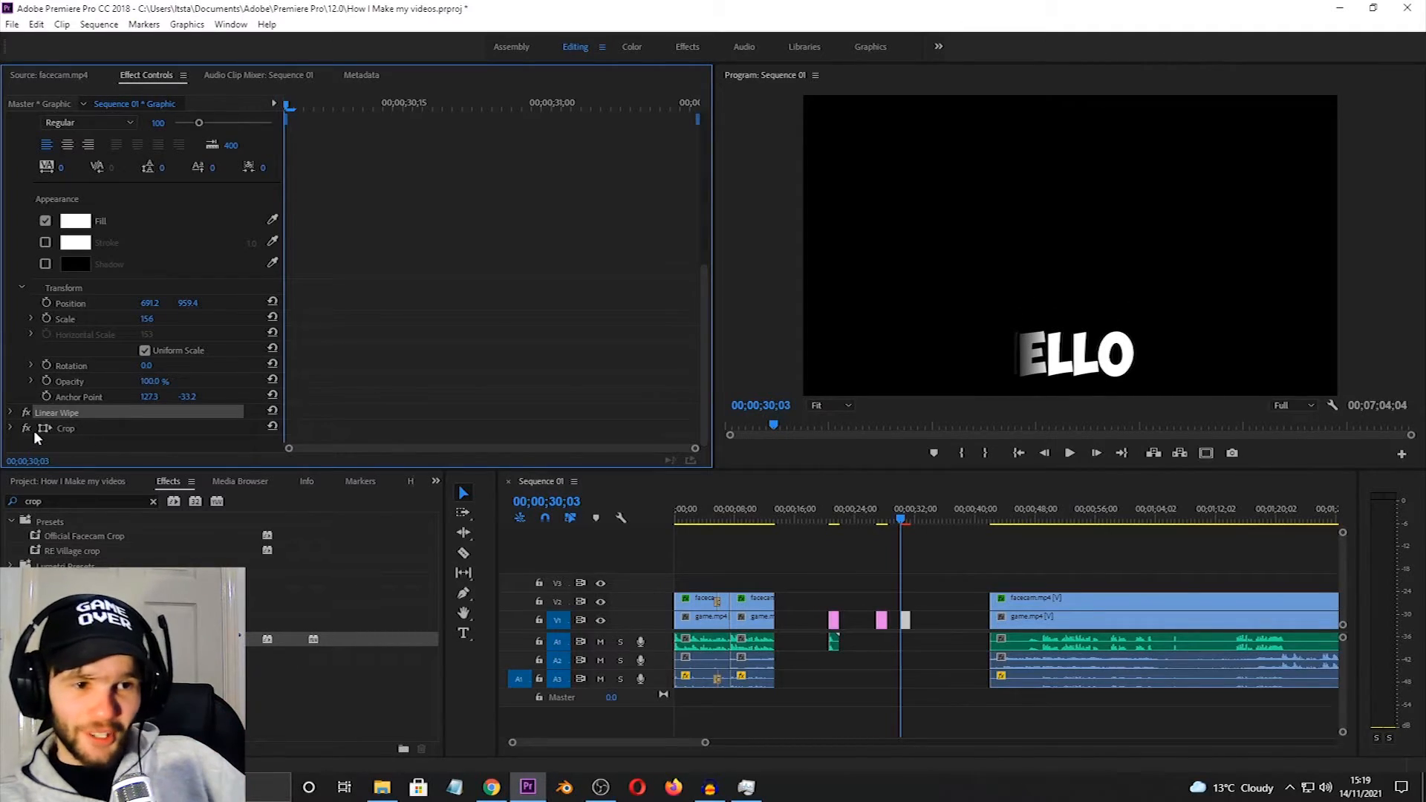
- Reset the Crop effect's Left value to 0% and return its Edge Feather to 0 after trying -1,261
left_click(10, 428)
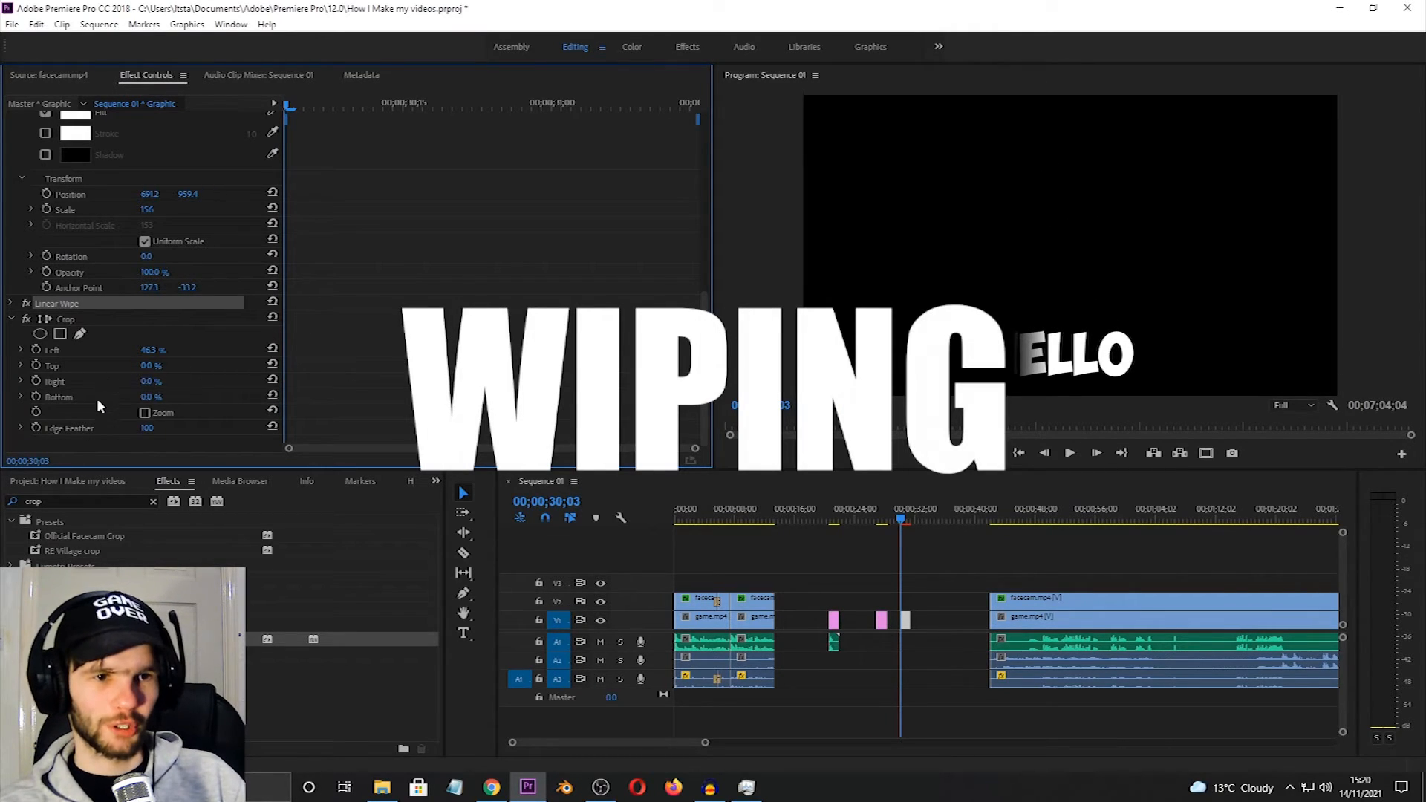
left_click(72, 321)
left_click_drag(1044, 245, 787, 270)
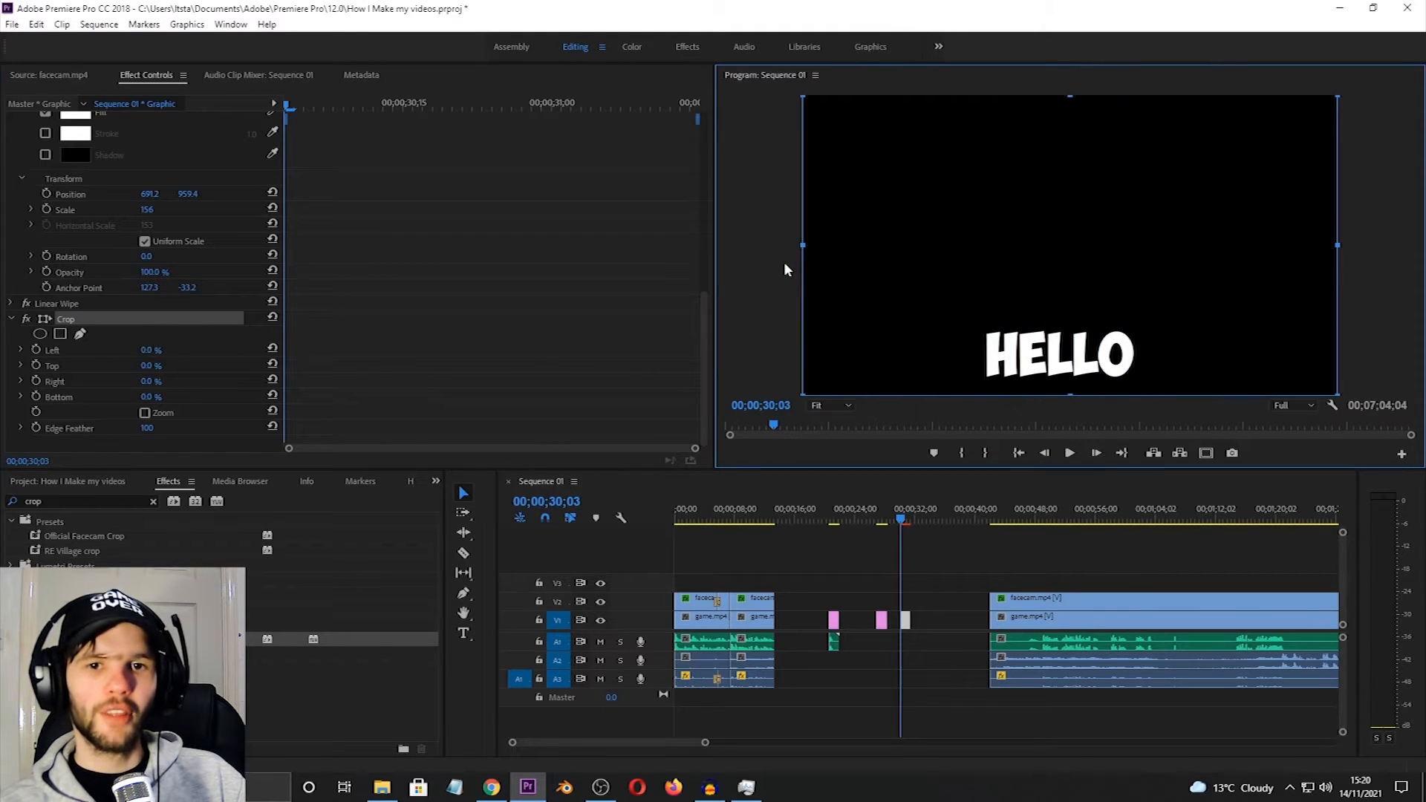
left_click_drag(147, 428, 29, 428)
left_click_drag(153, 435, 44, 435)
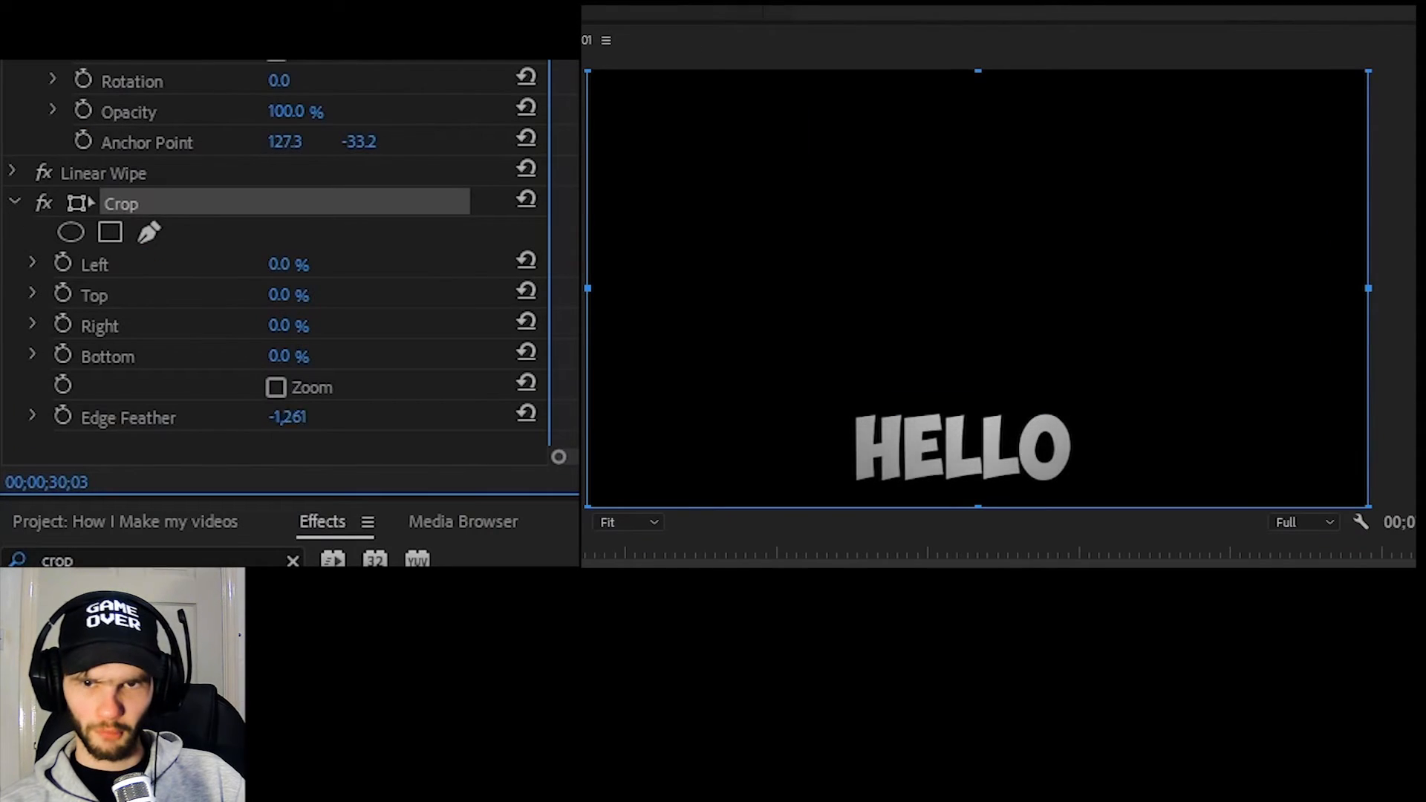
left_click_drag(287, 417, 364, 417)
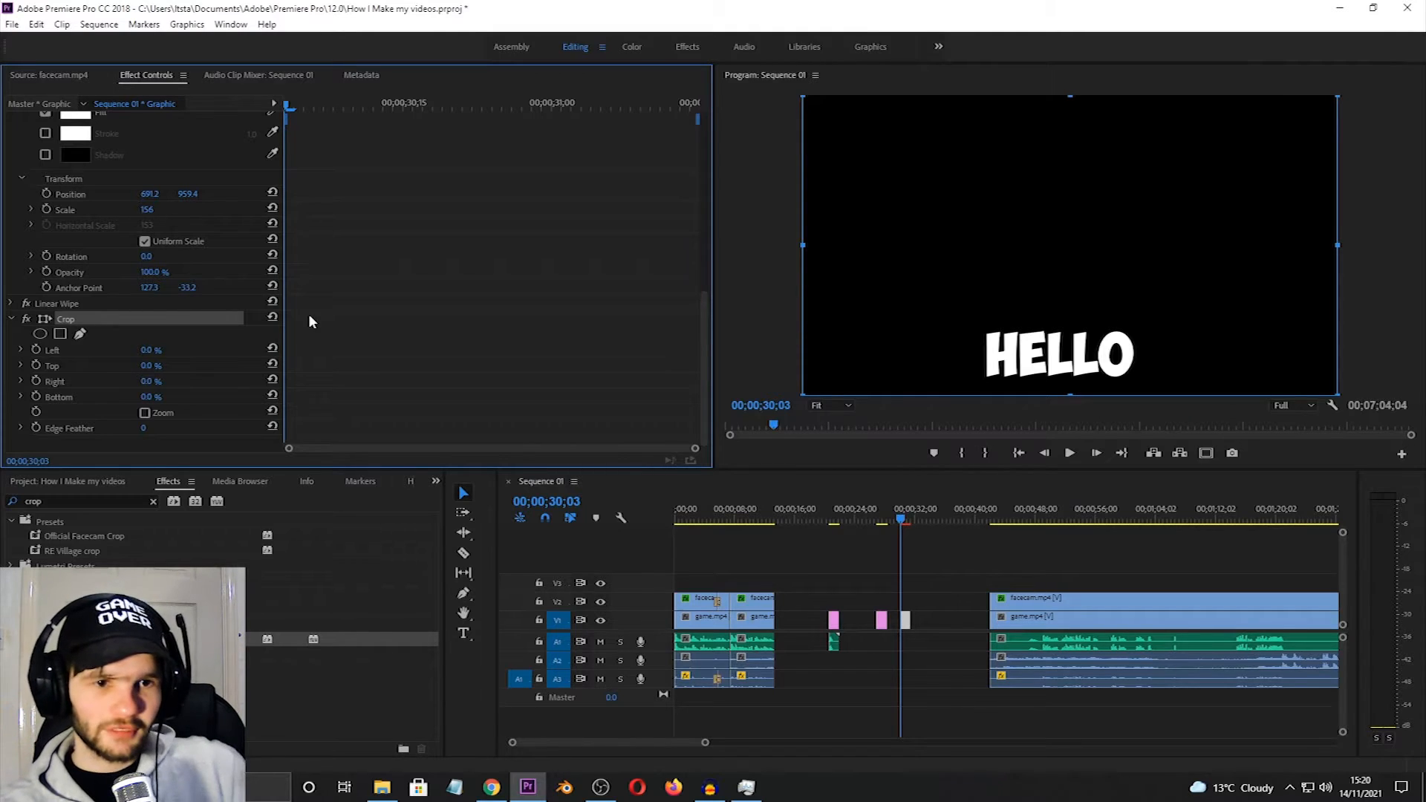
- Set the Linear Wipe's Transition Completion to 40% and move the playhead to 00;00;33;03, past the last HELLO graphic
left_click(10, 304)
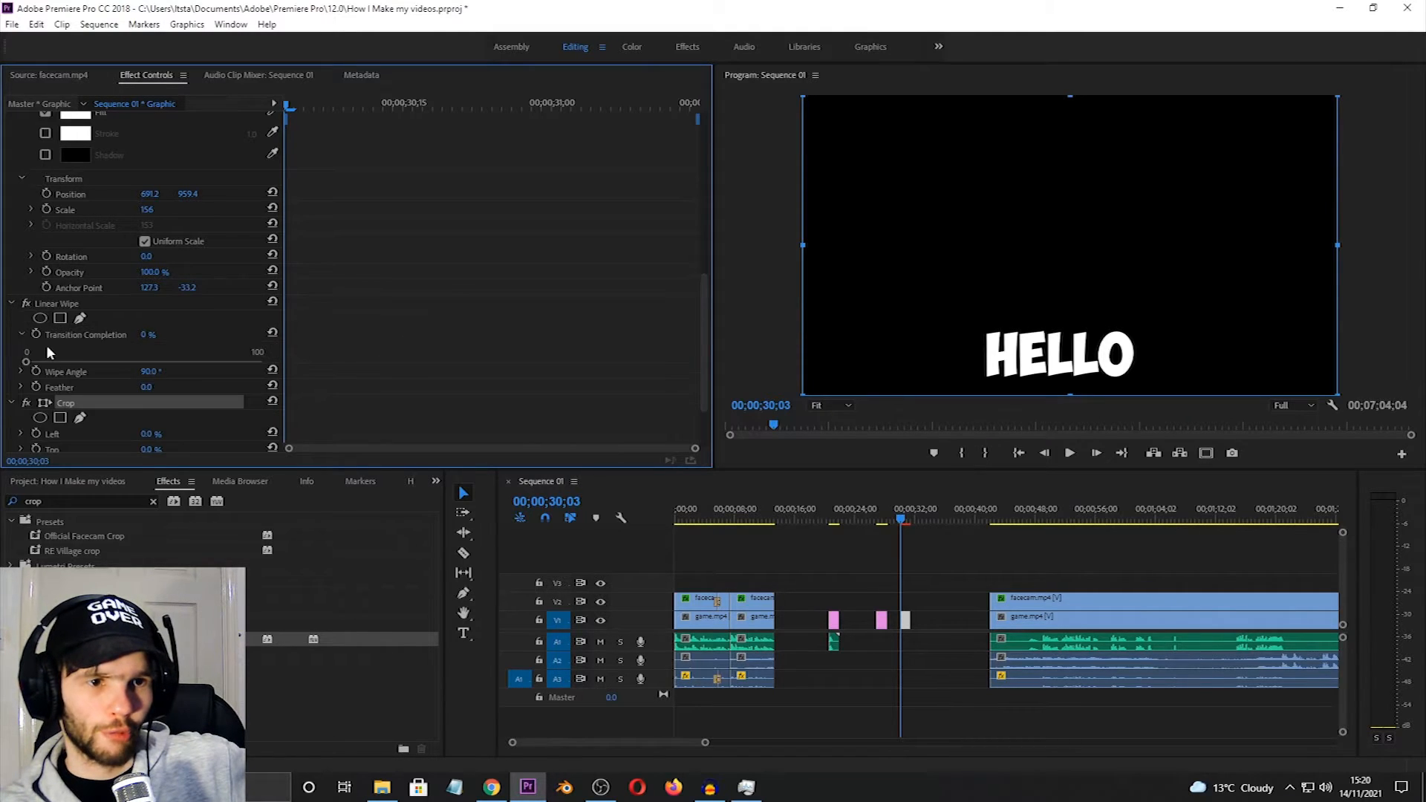
mouse_move(31, 358)
left_mouse_down()
mouse_move(159, 362)
mouse_move(109, 365)
mouse_move(173, 378)
mouse_move(122, 382)
left_mouse_up()
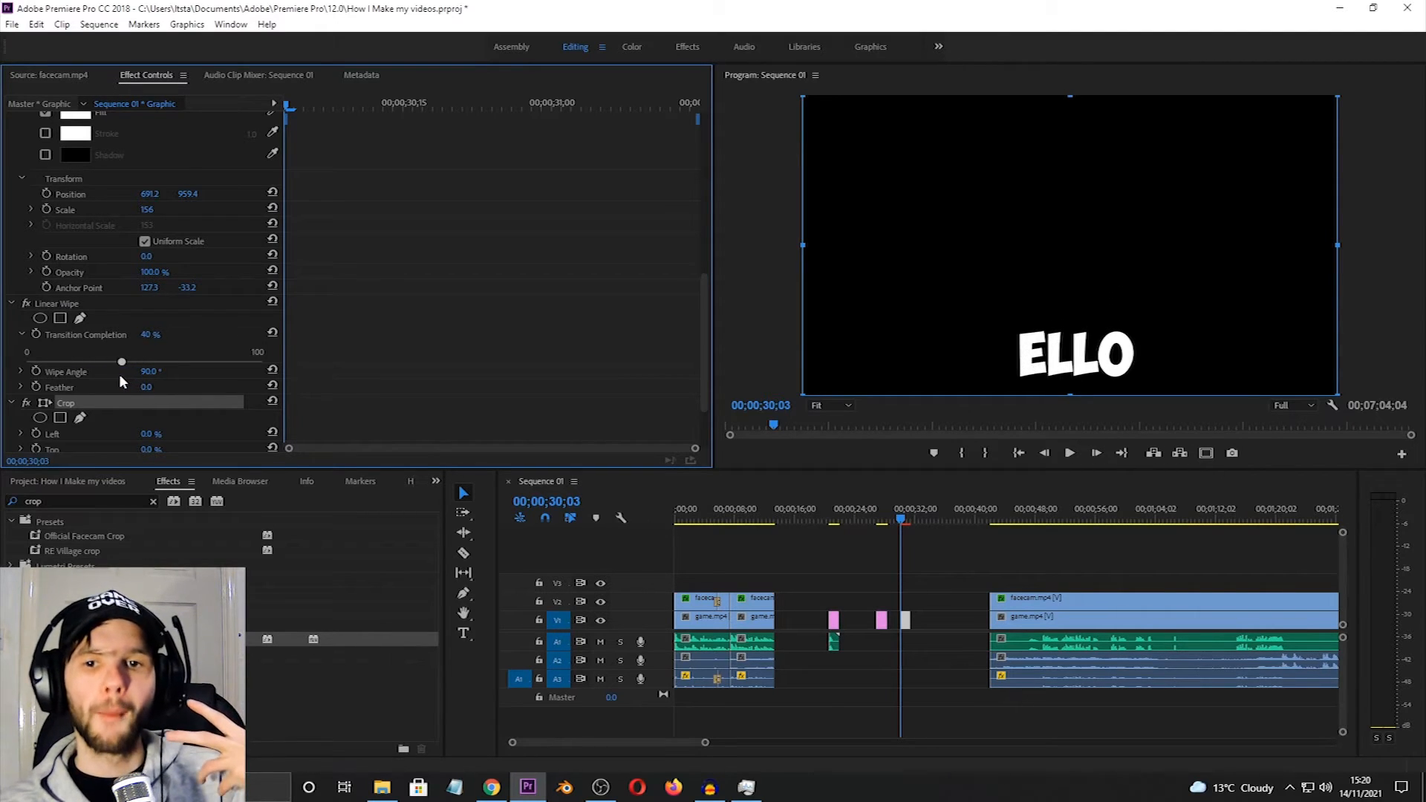
left_click(918, 537)
left_click(923, 518)
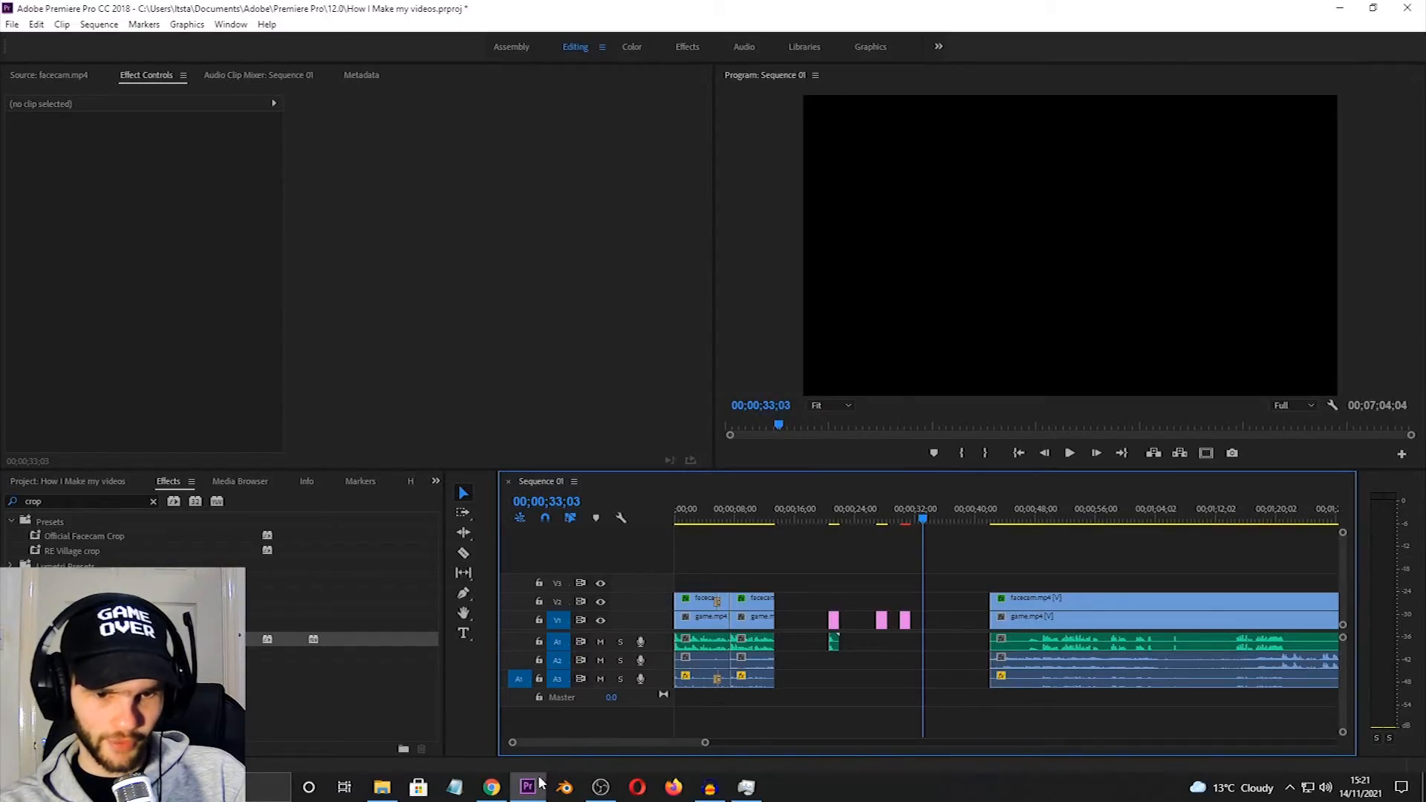
- Add demonic voice.wav from the How I Make My Videos folder to track A1, just after the last HELLO graphic
left_click(538, 786)
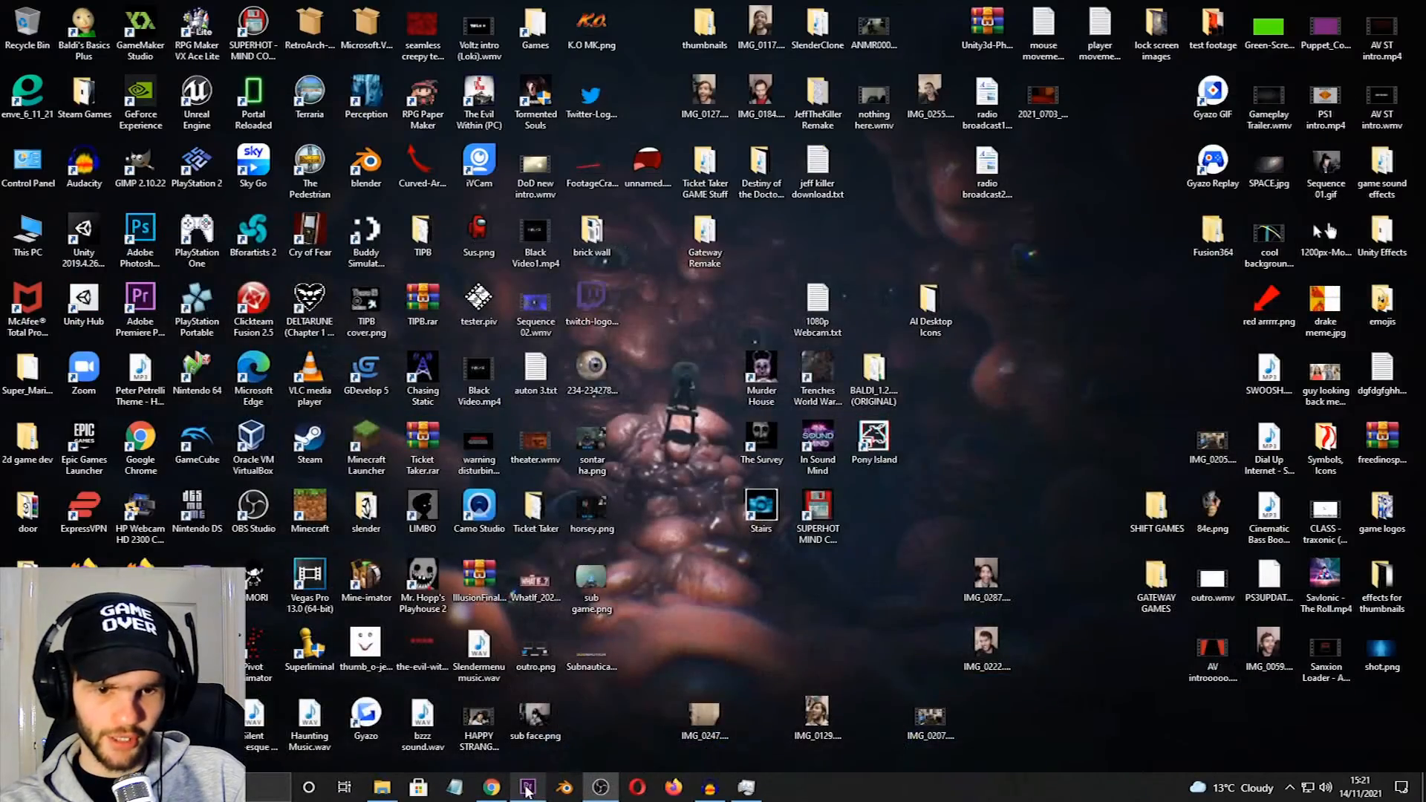
left_click(526, 787)
left_click(381, 788)
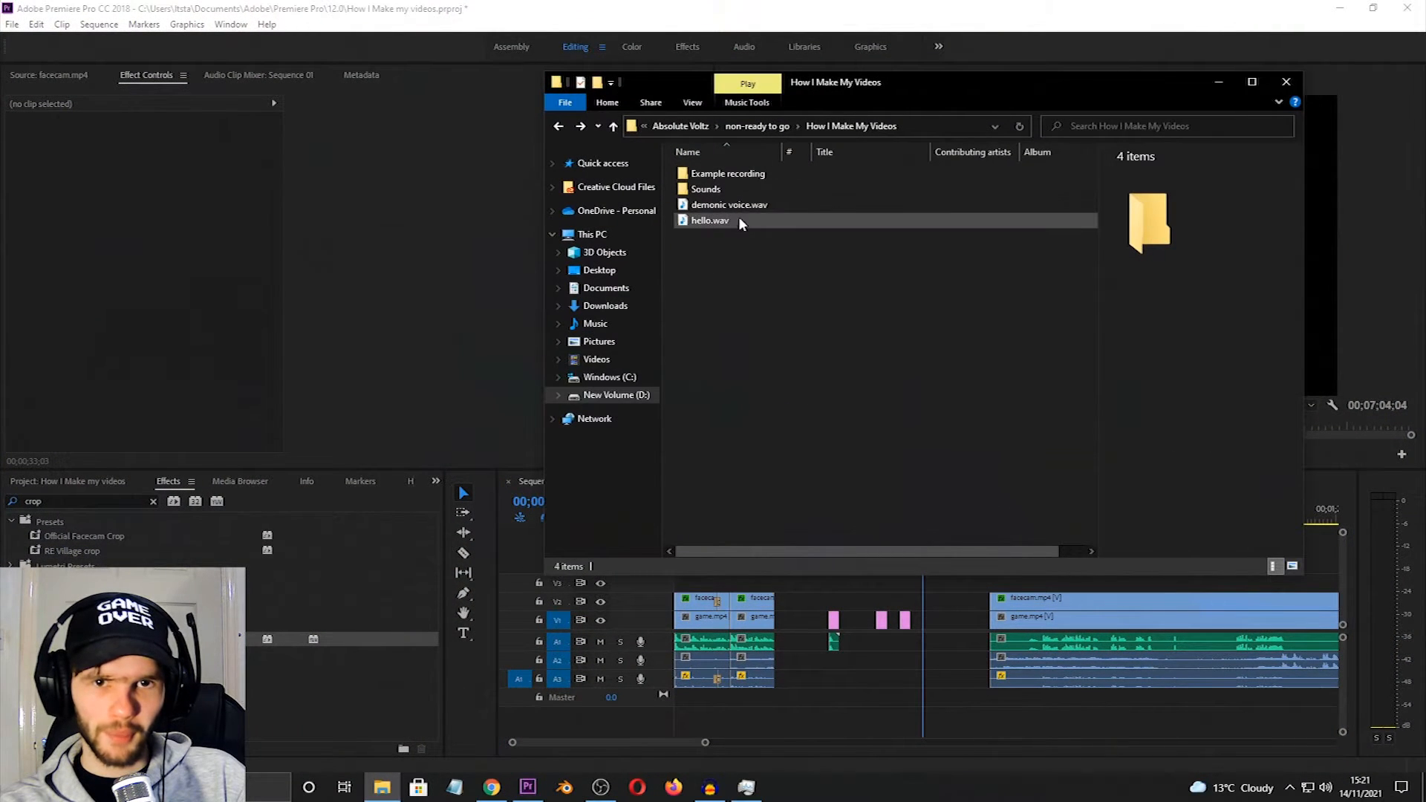
left_click_drag(733, 205, 912, 640)
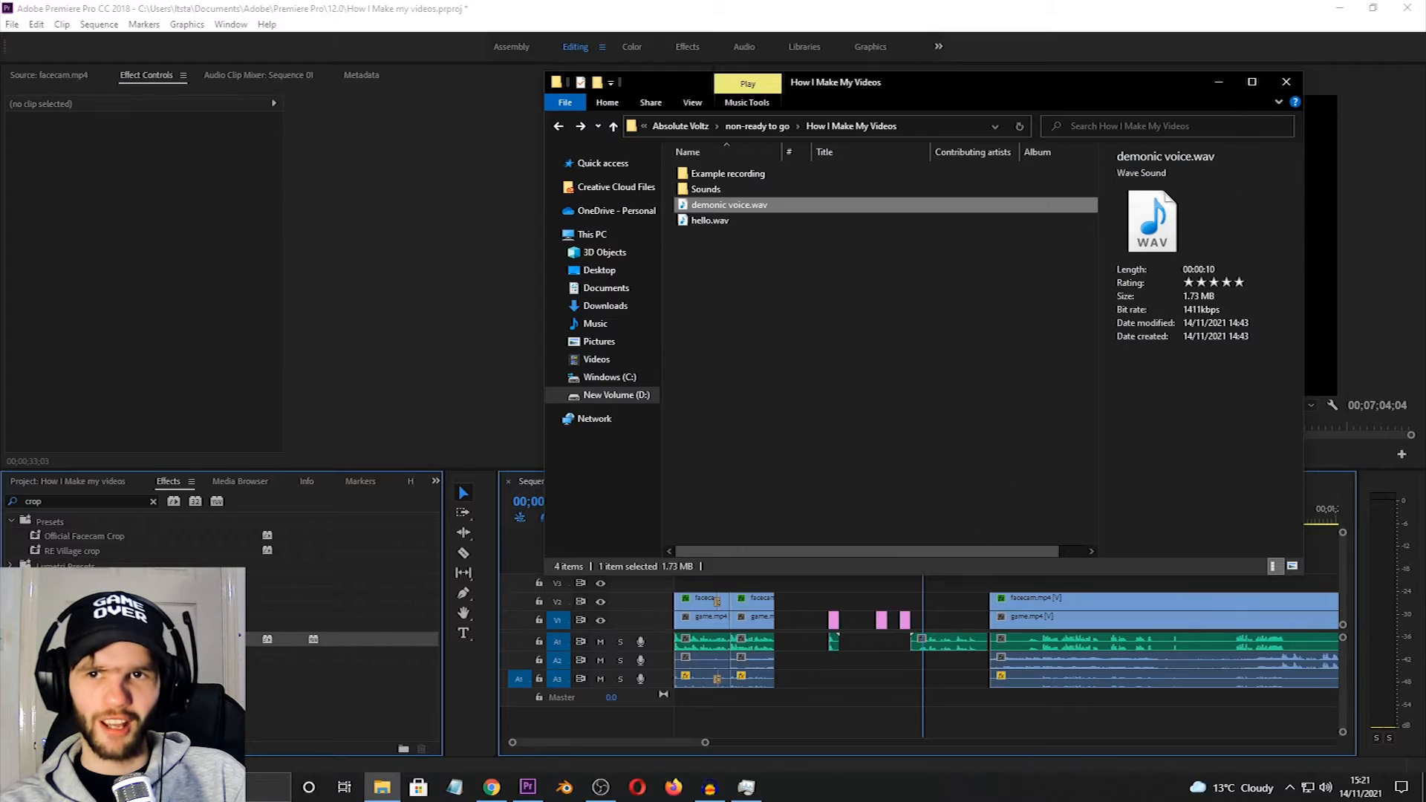
left_click(1218, 81)
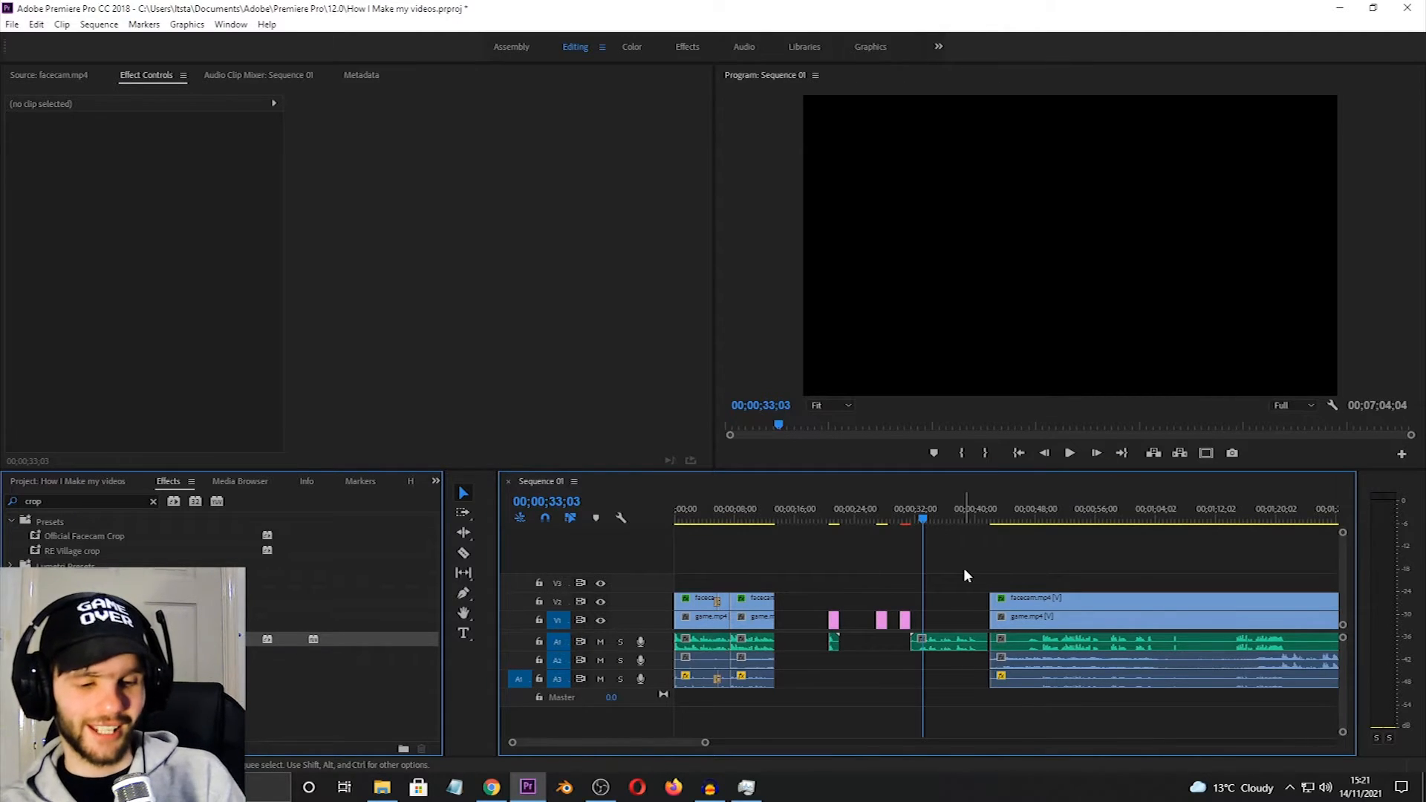
- Listen to the demonic voice clip from 00;00;32;16 and return the playhead to near its beginning
scroll(946, 593, "up", 5)
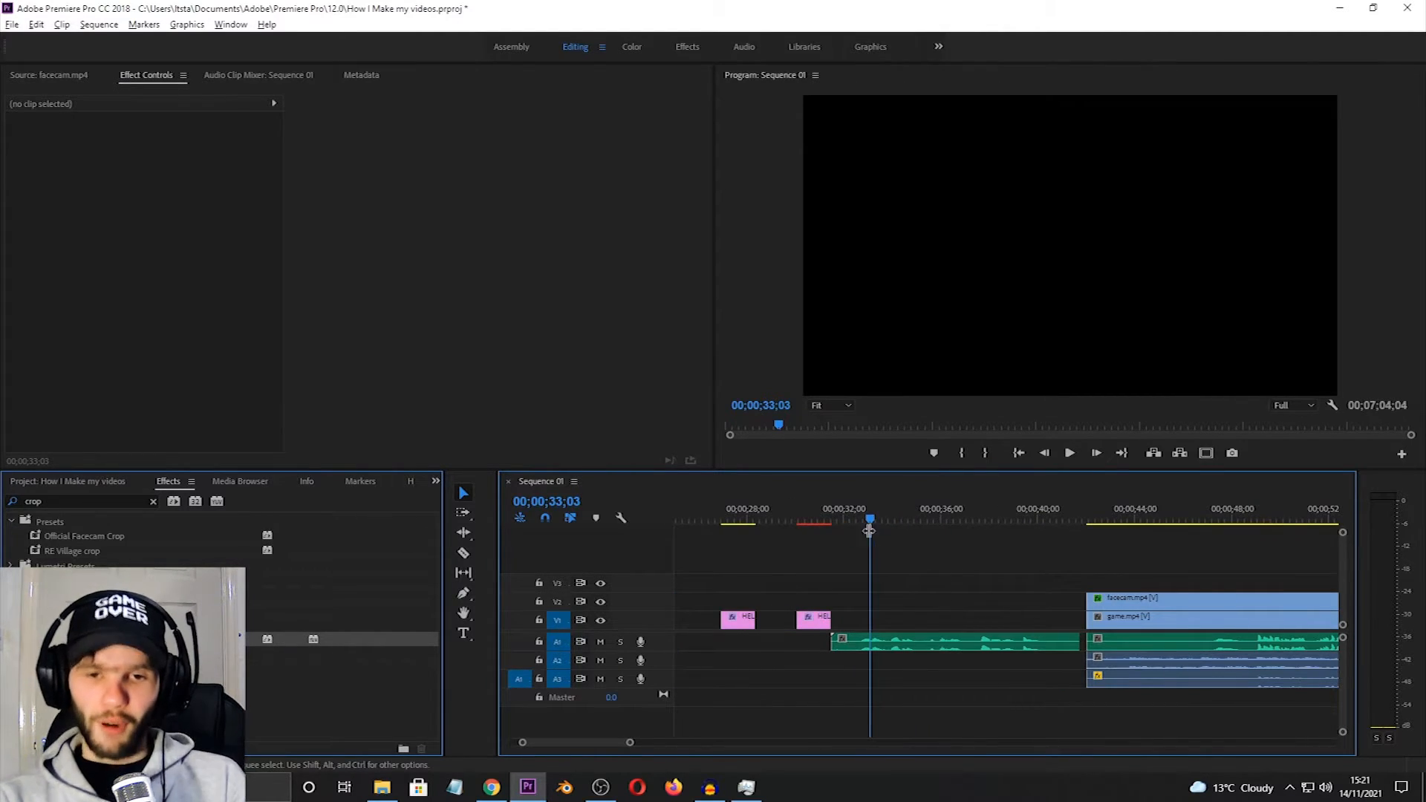
mouse_move(869, 530)
left_mouse_down()
mouse_move(844, 520)
mouse_move(858, 528)
left_mouse_up()
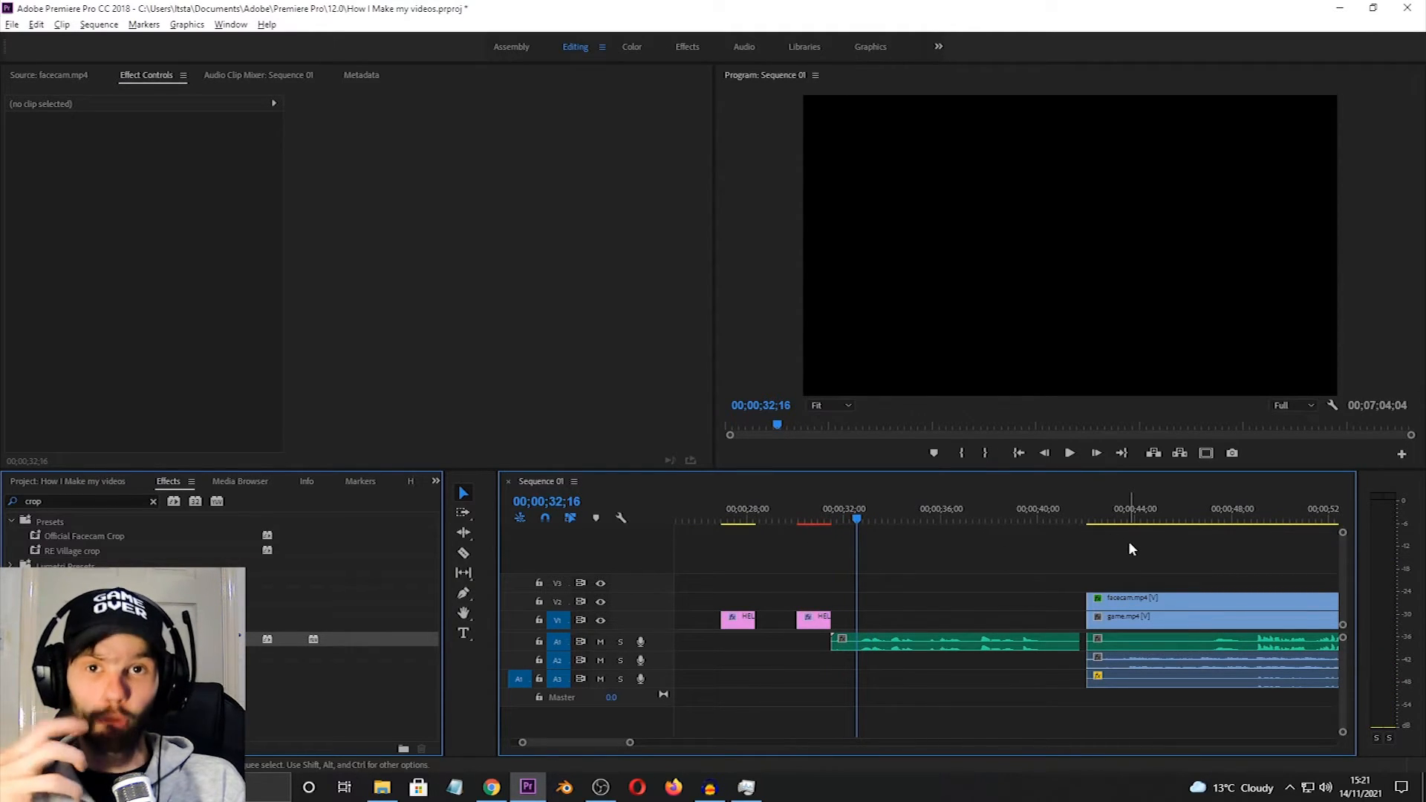
key("space")
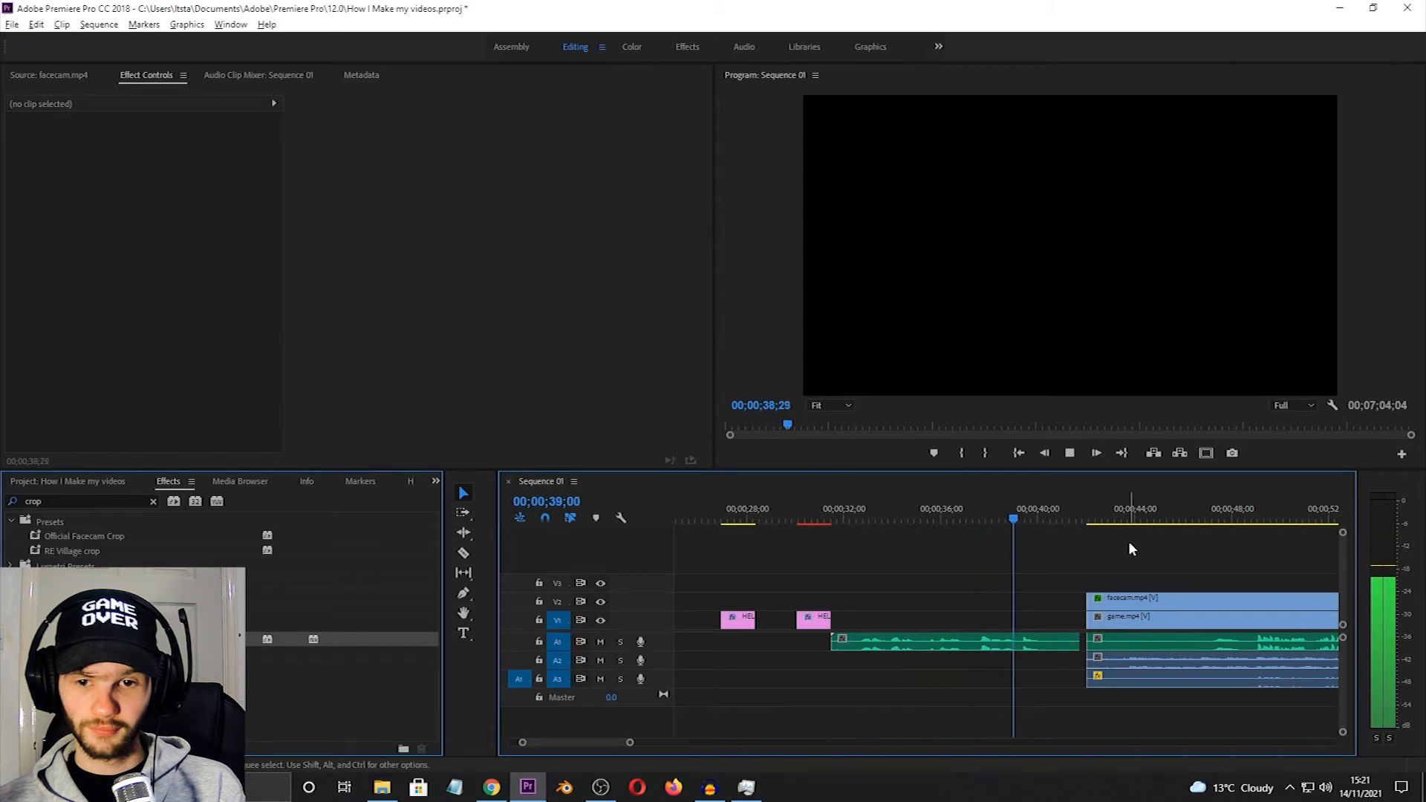
key("space")
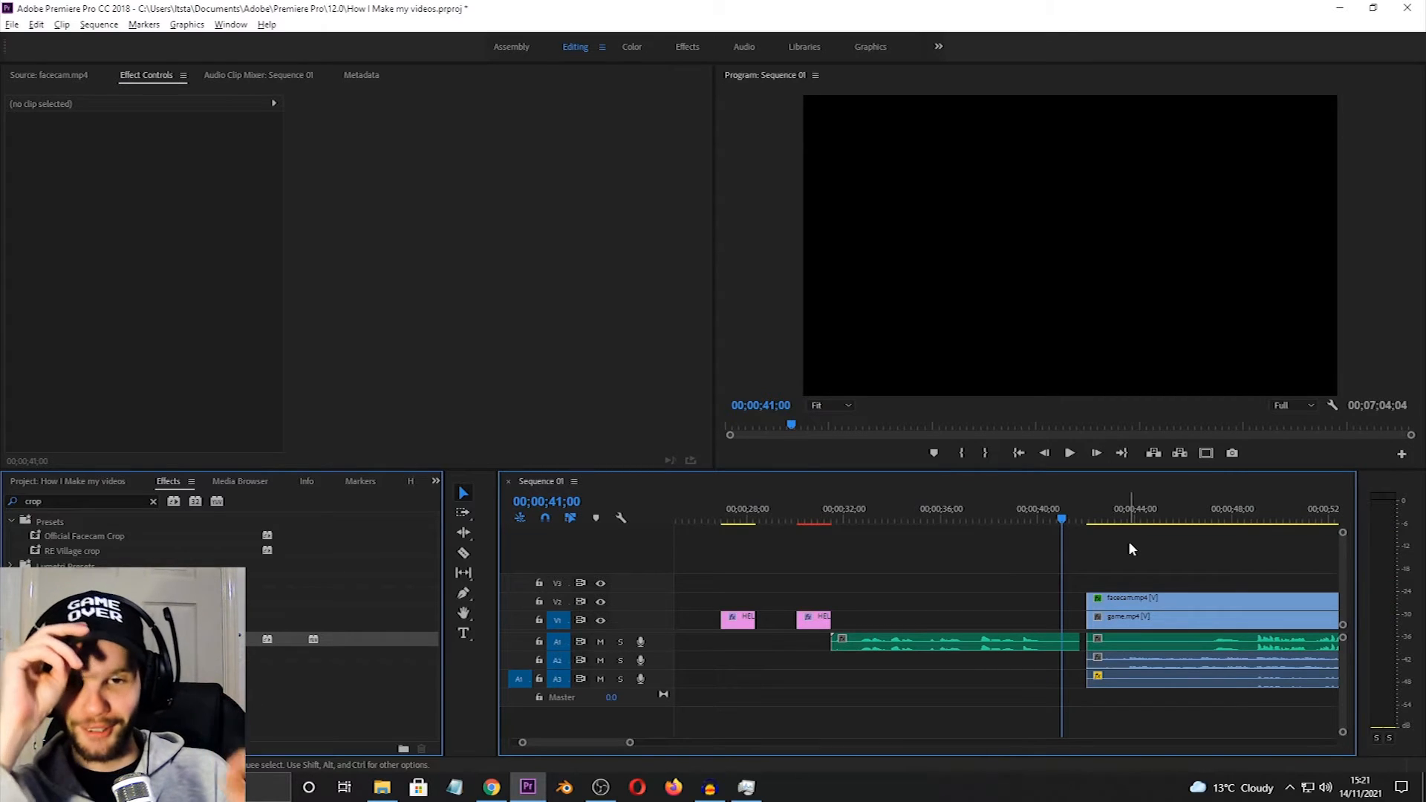
left_click(856, 516)
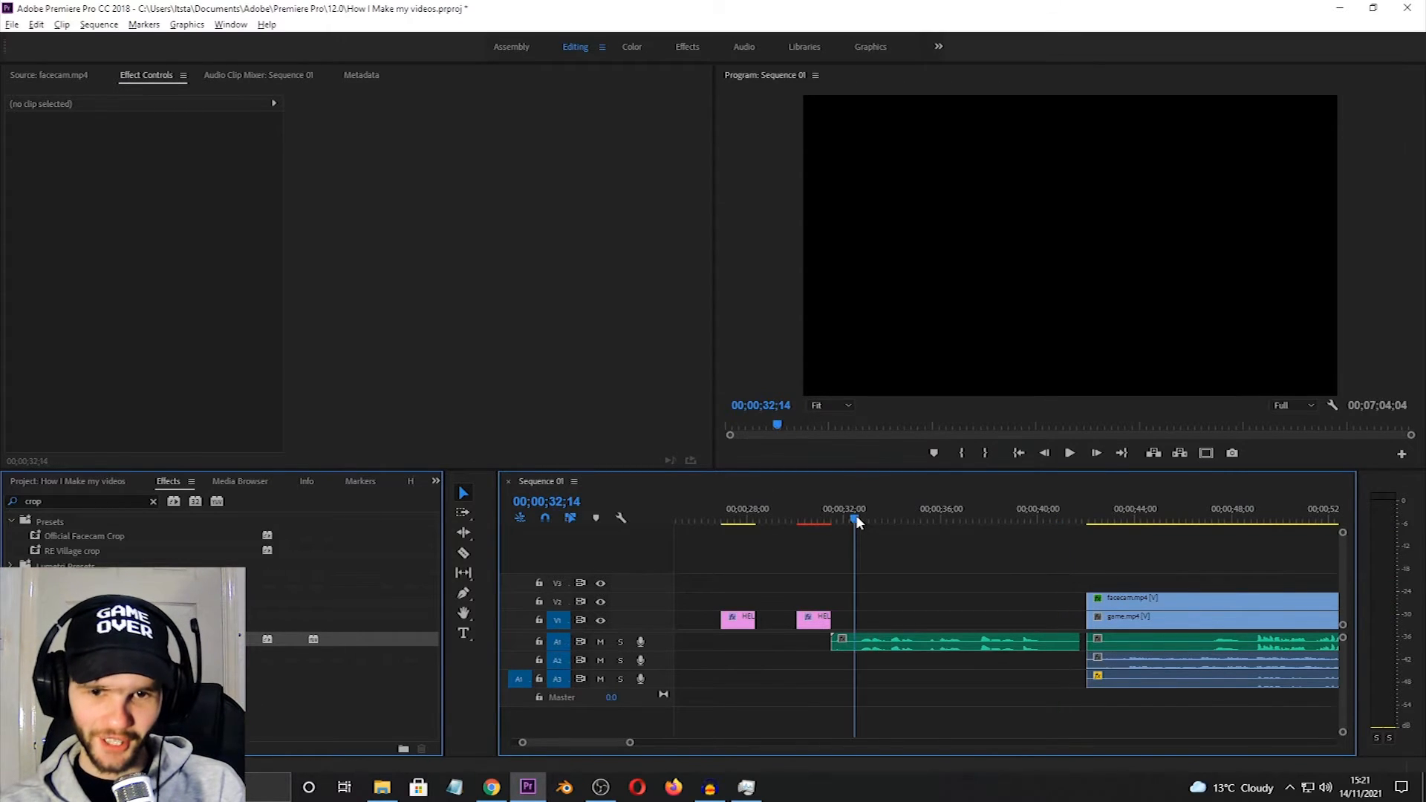
- Find the Pitch Shifter audio effect by searching for "pitch" and apply it to the demonic voice clip on A1
left_click(915, 645)
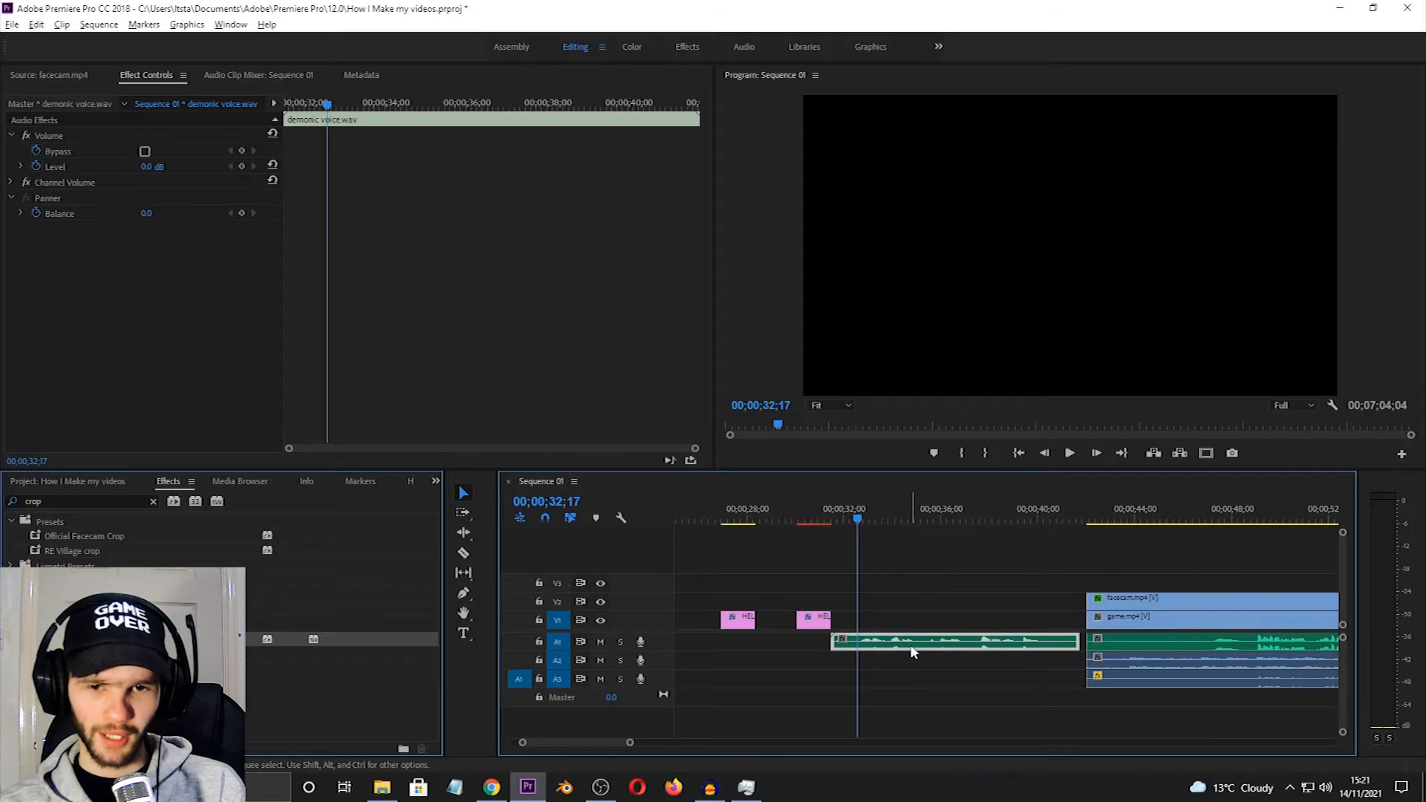
left_click(919, 594)
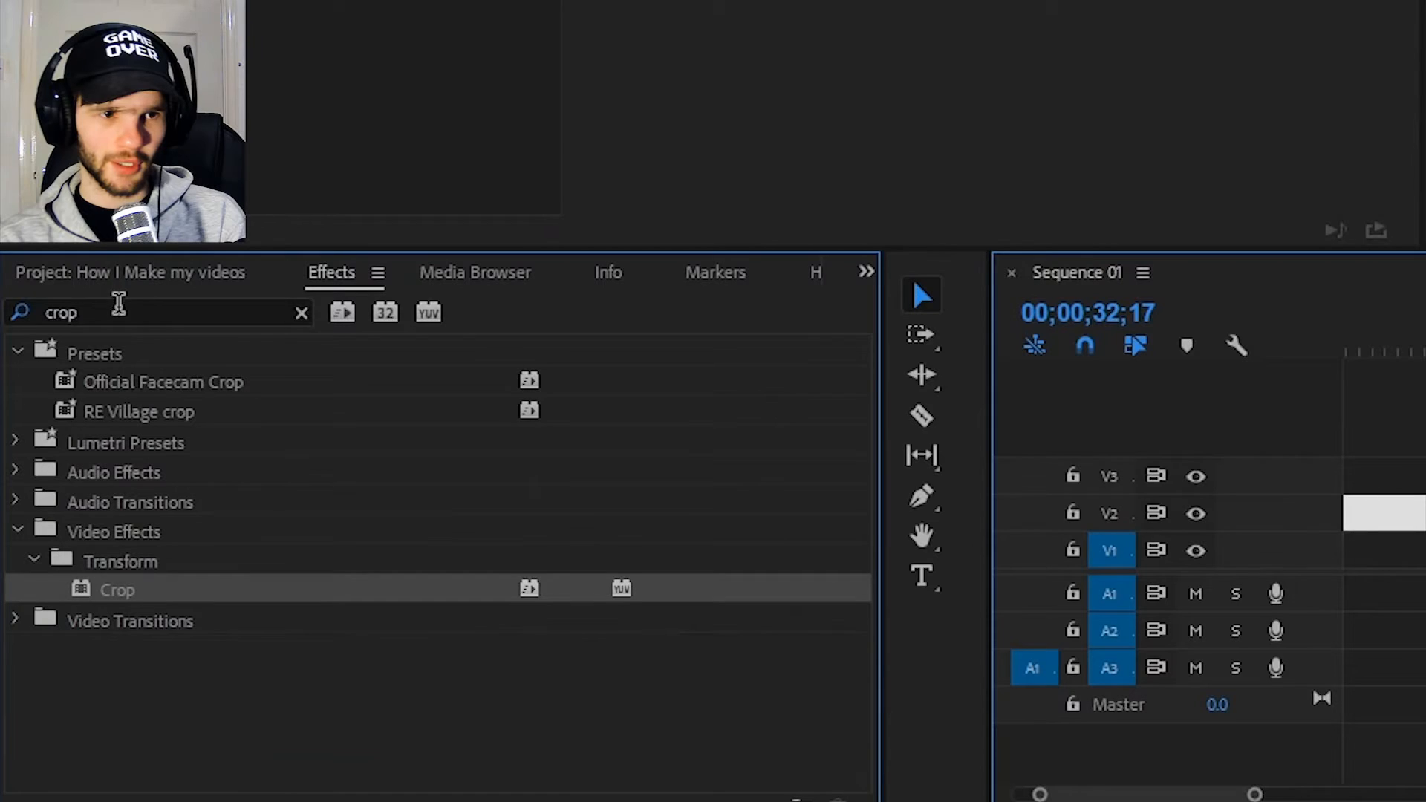
left_click(118, 306)
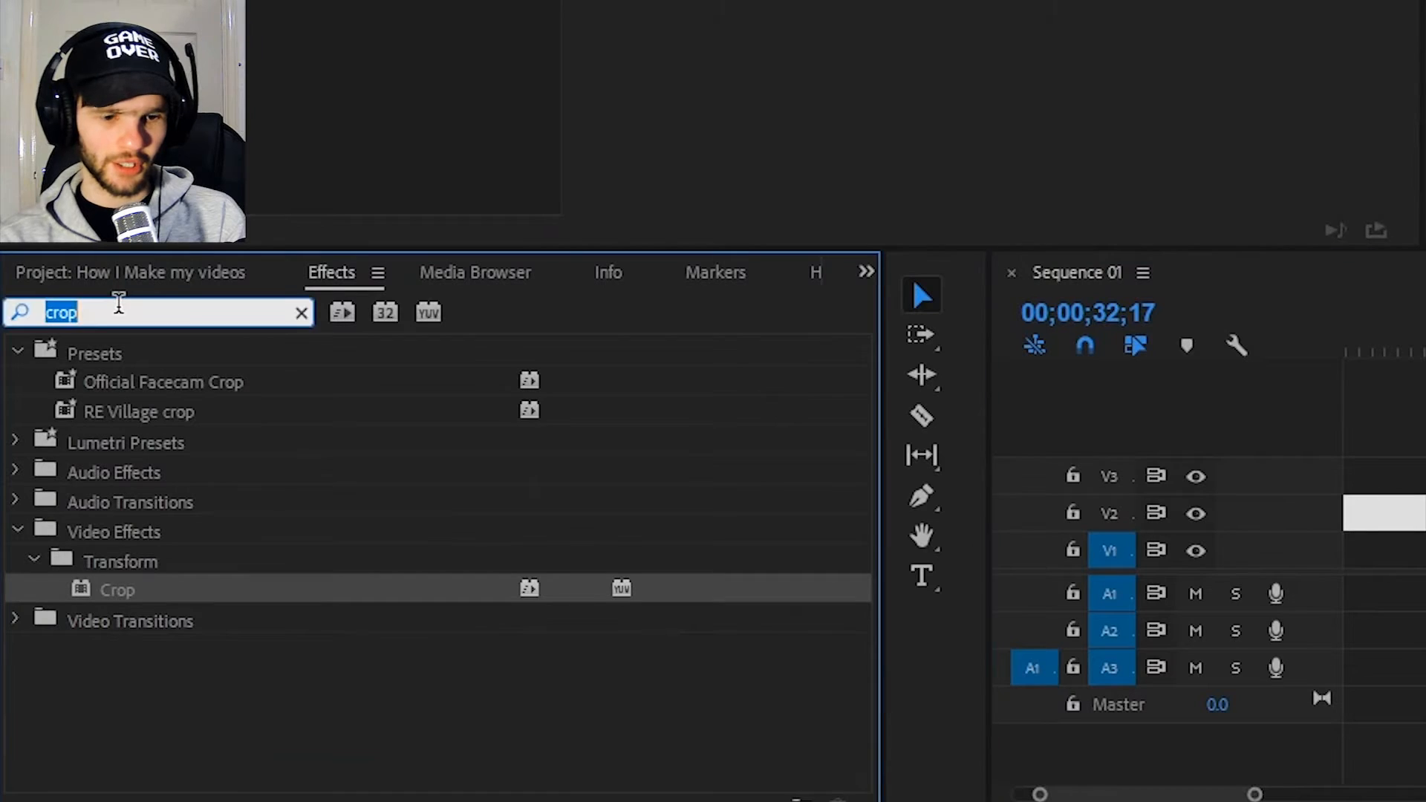
key("BackSpace")
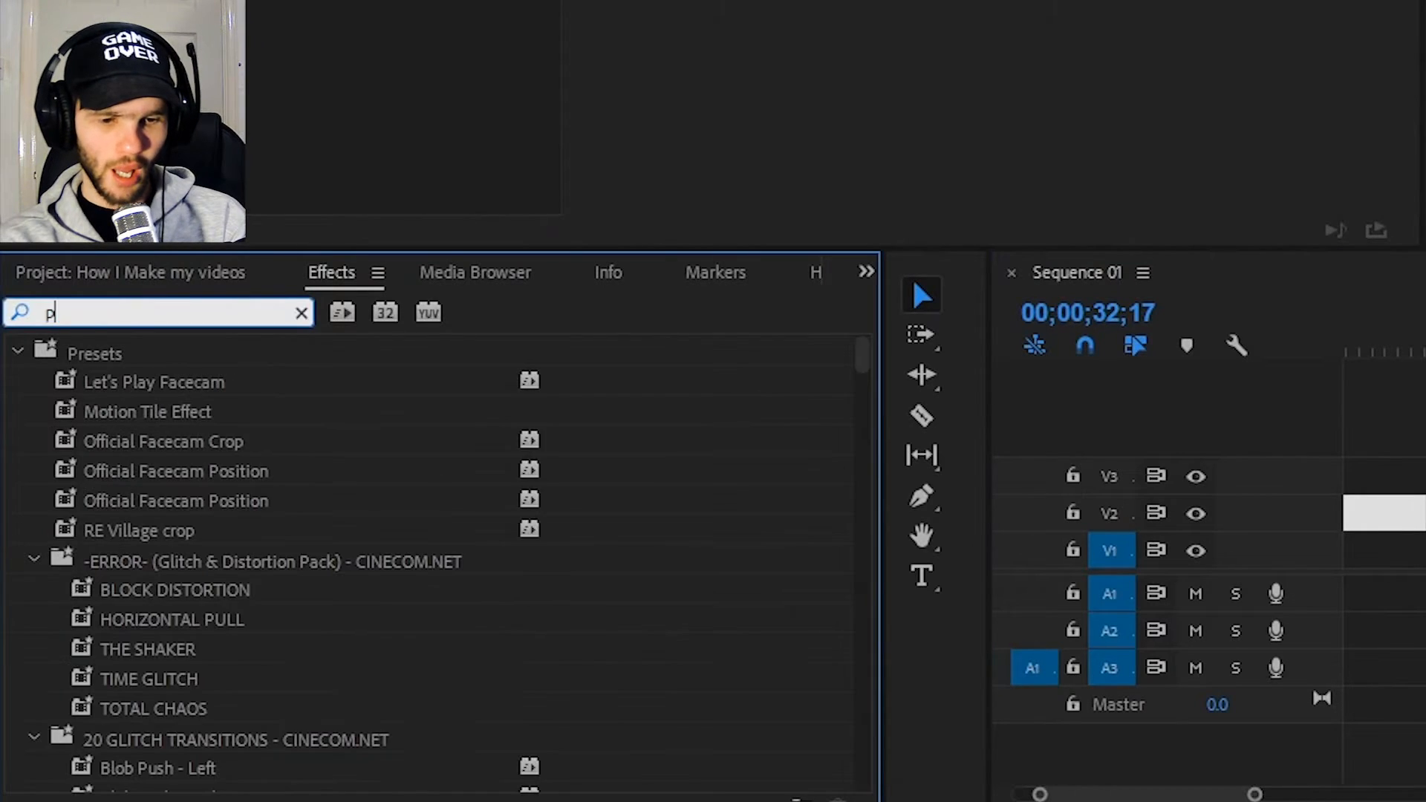
type("pitch")
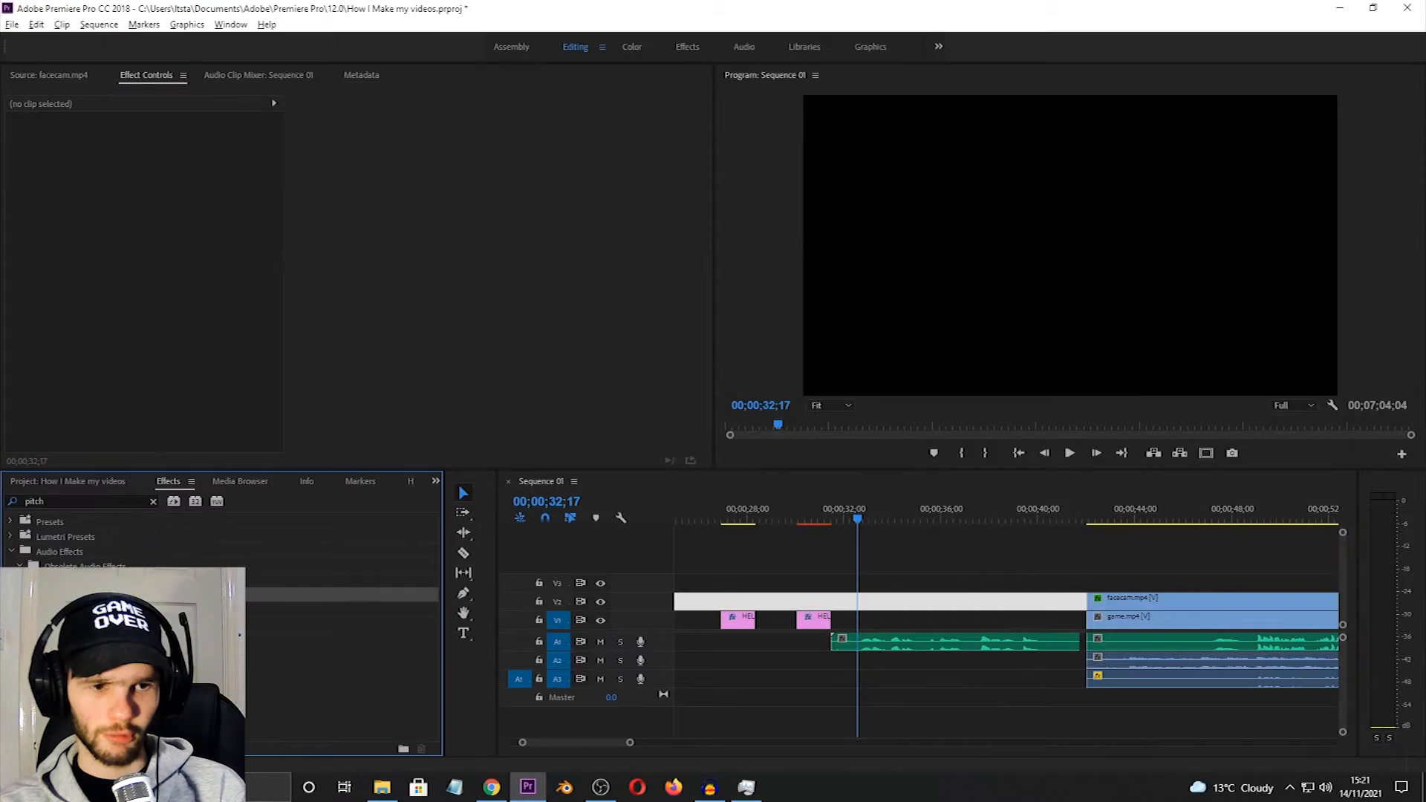
left_click_drag(115, 602, 928, 642)
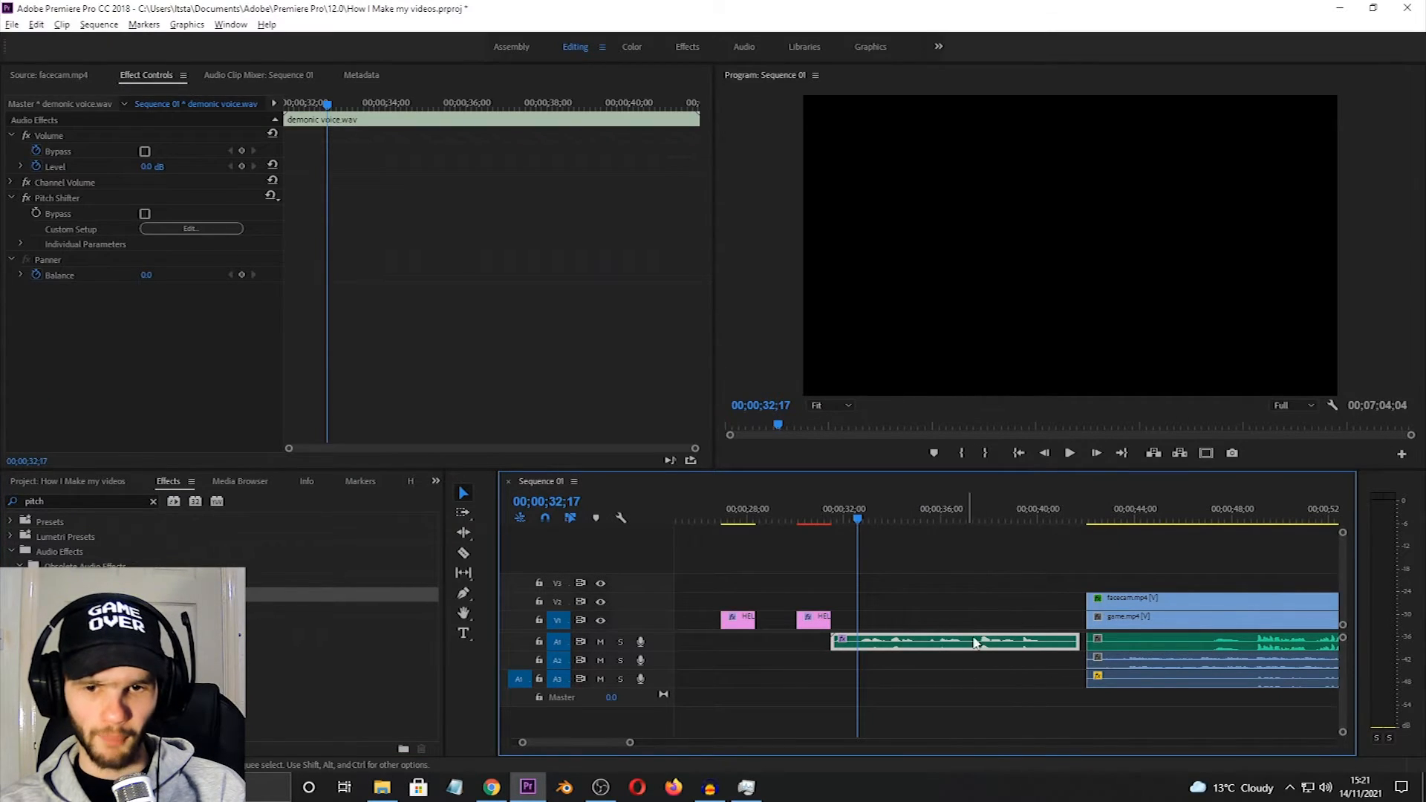
- Set the Pitch Shifter's semi-tones to -4 on the A1 demonic voice clip and close its editor
left_click(208, 228)
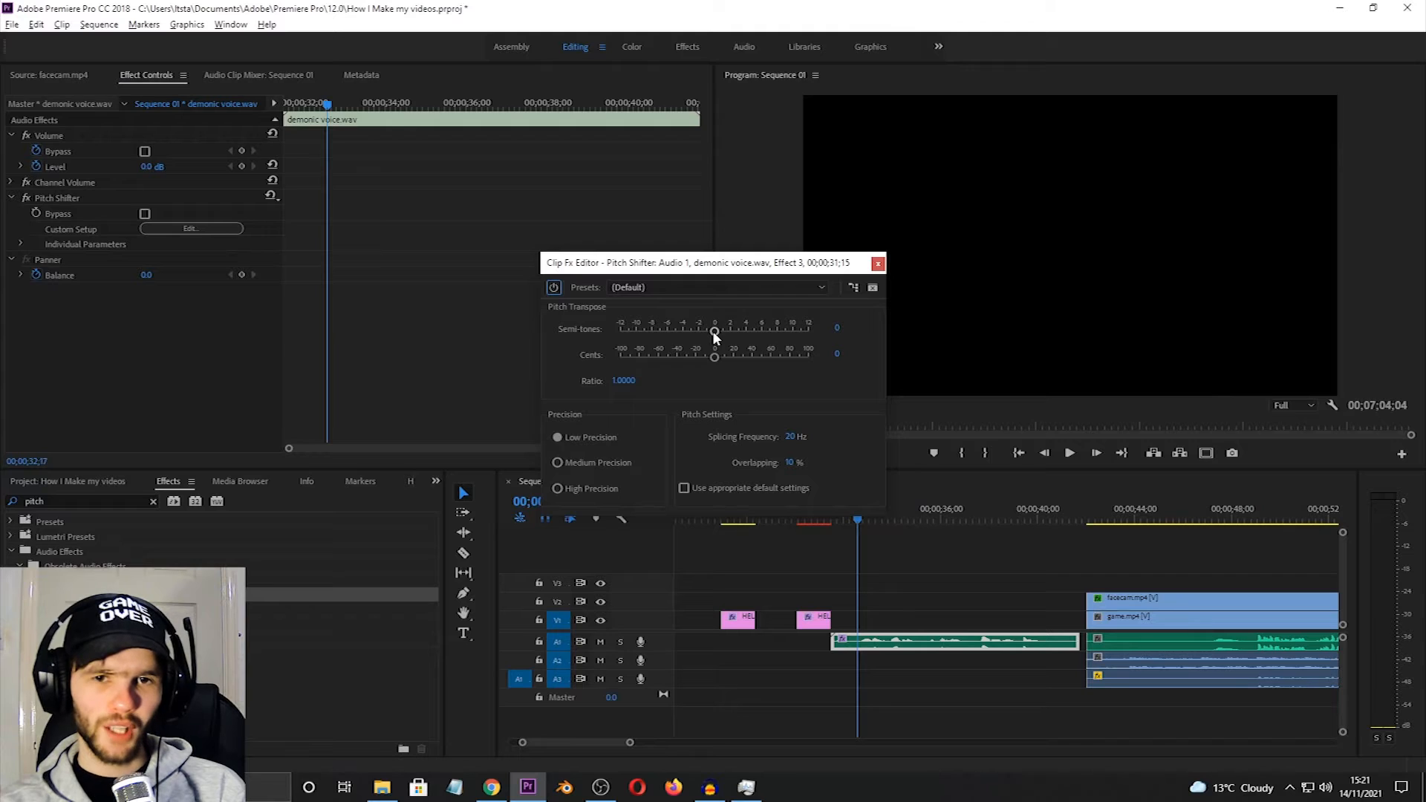
left_click_drag(711, 332, 706, 330)
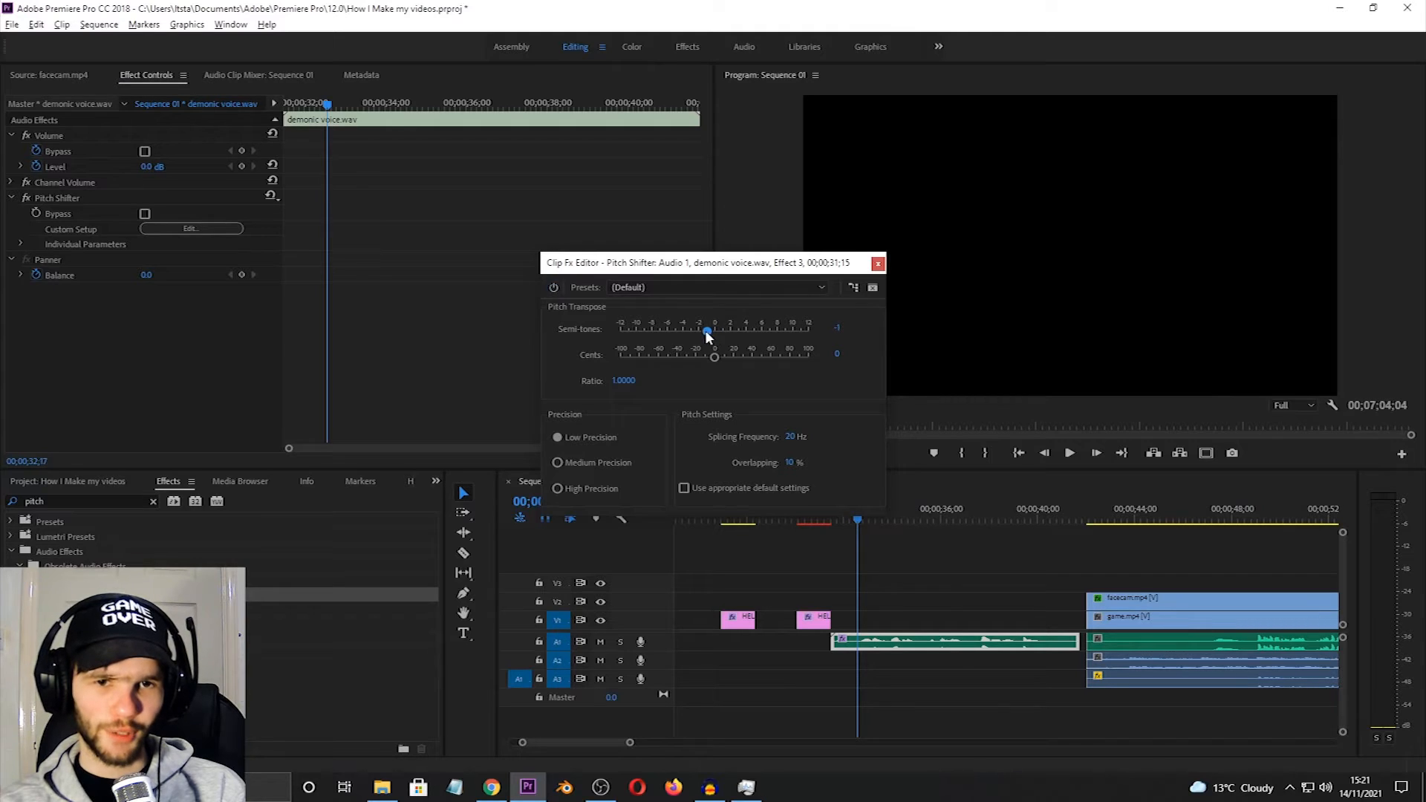
left_click(877, 263)
- Duplicate the pitch-shifted demonic voice clip onto track A2, directly beneath the original, and select the copy
left_click(894, 645)
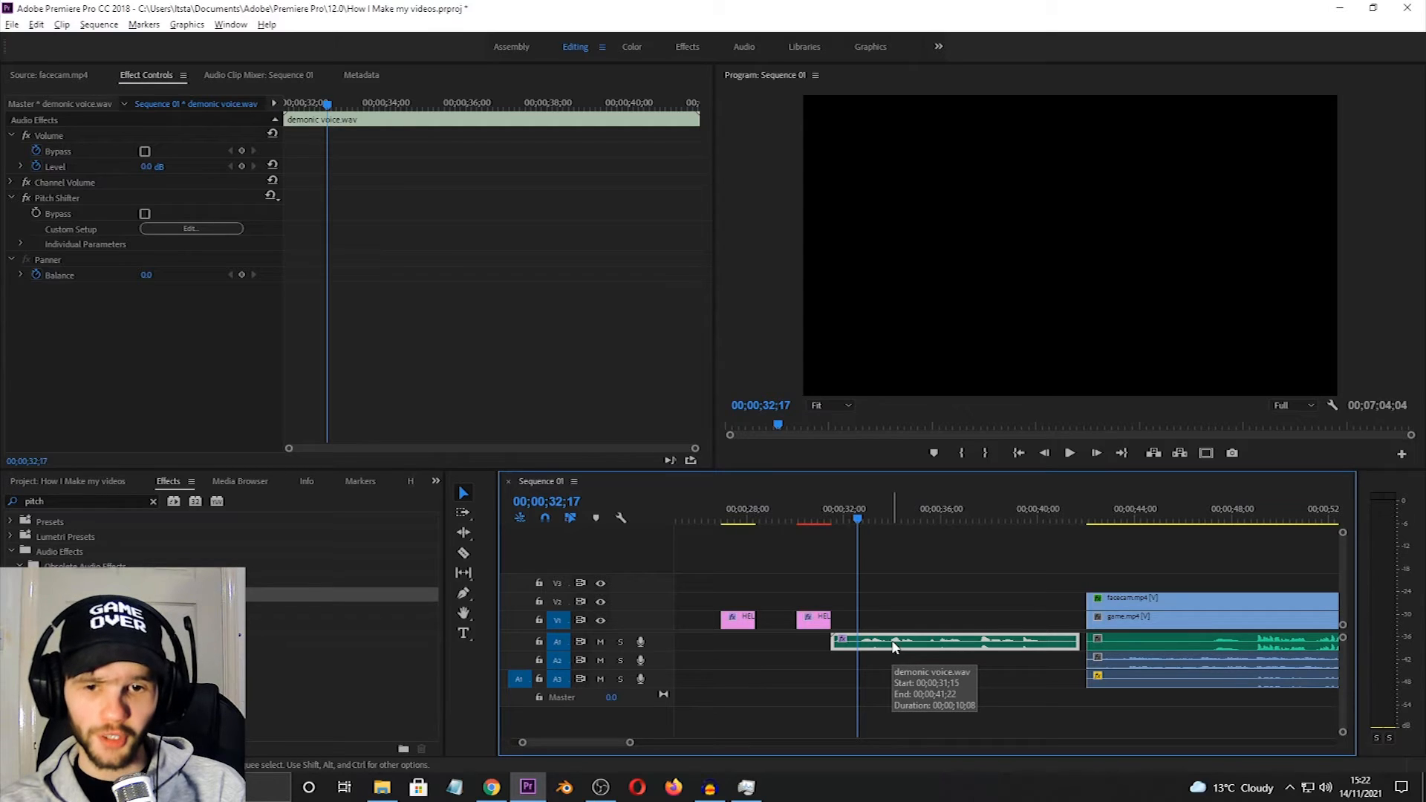
left_click_drag(894, 645, 894, 665)
left_click(894, 662)
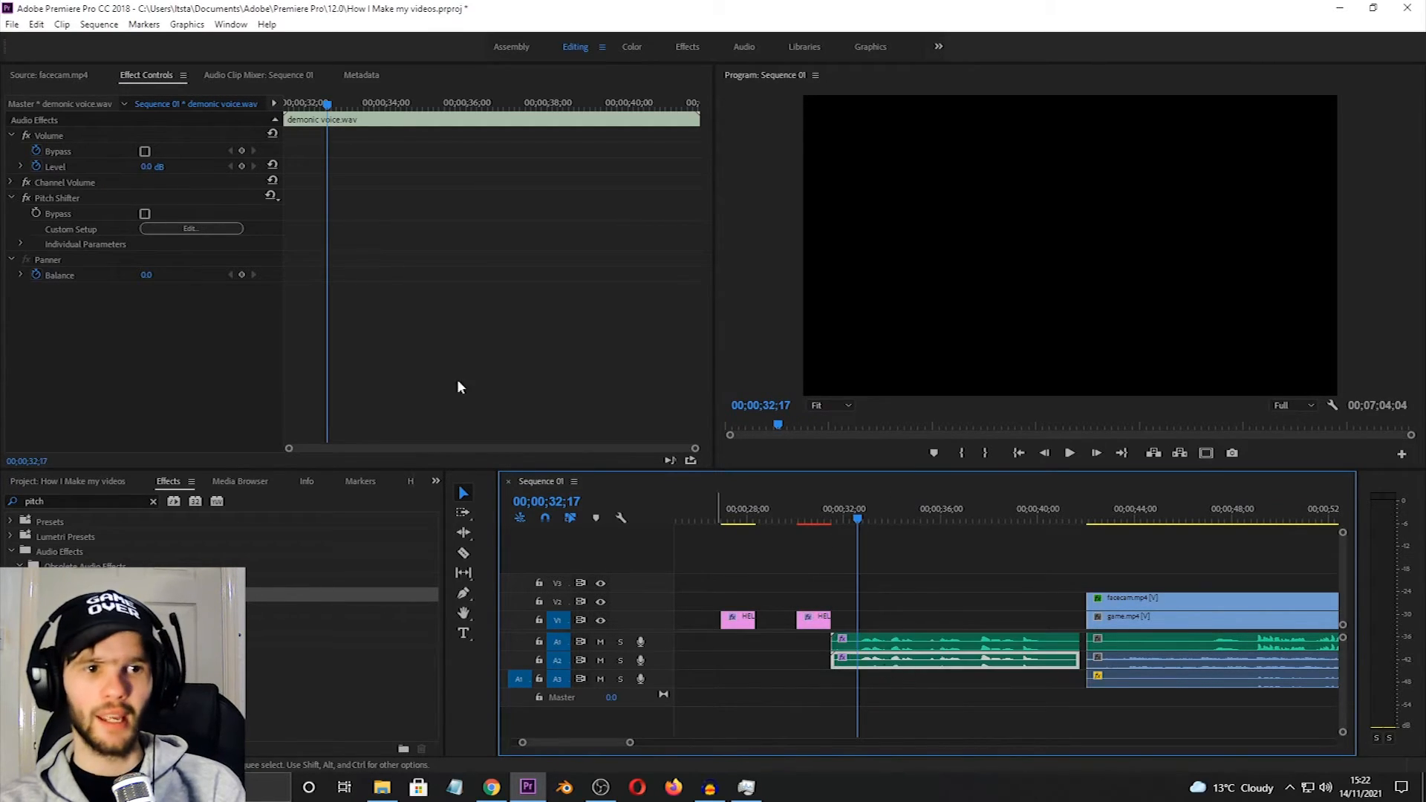
- Set the Pitch Shifter's semi-tones to -8 on the A2 copy, close the editor and deselect the clip
left_click(187, 230)
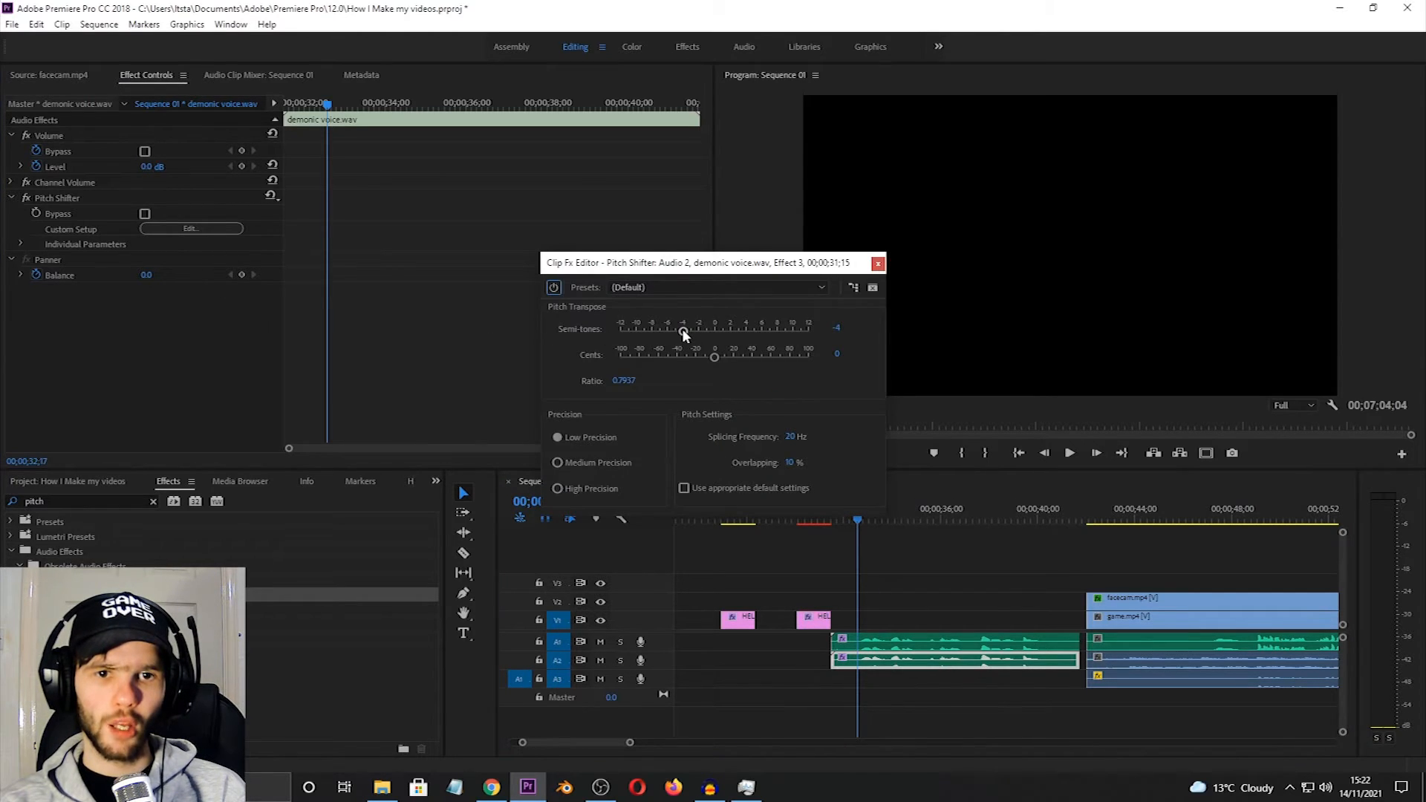
left_click_drag(681, 331, 652, 331)
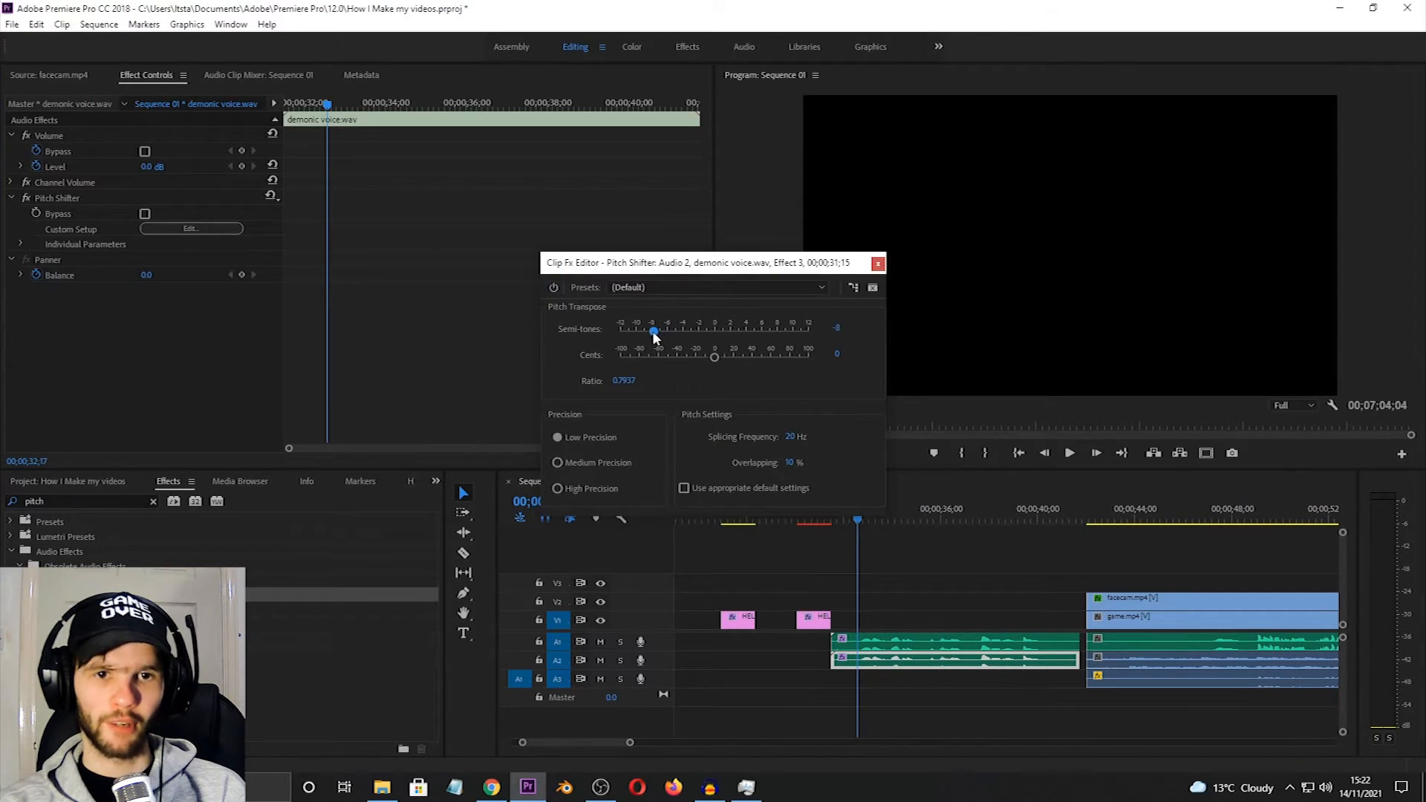
left_click(878, 263)
left_click(940, 619)
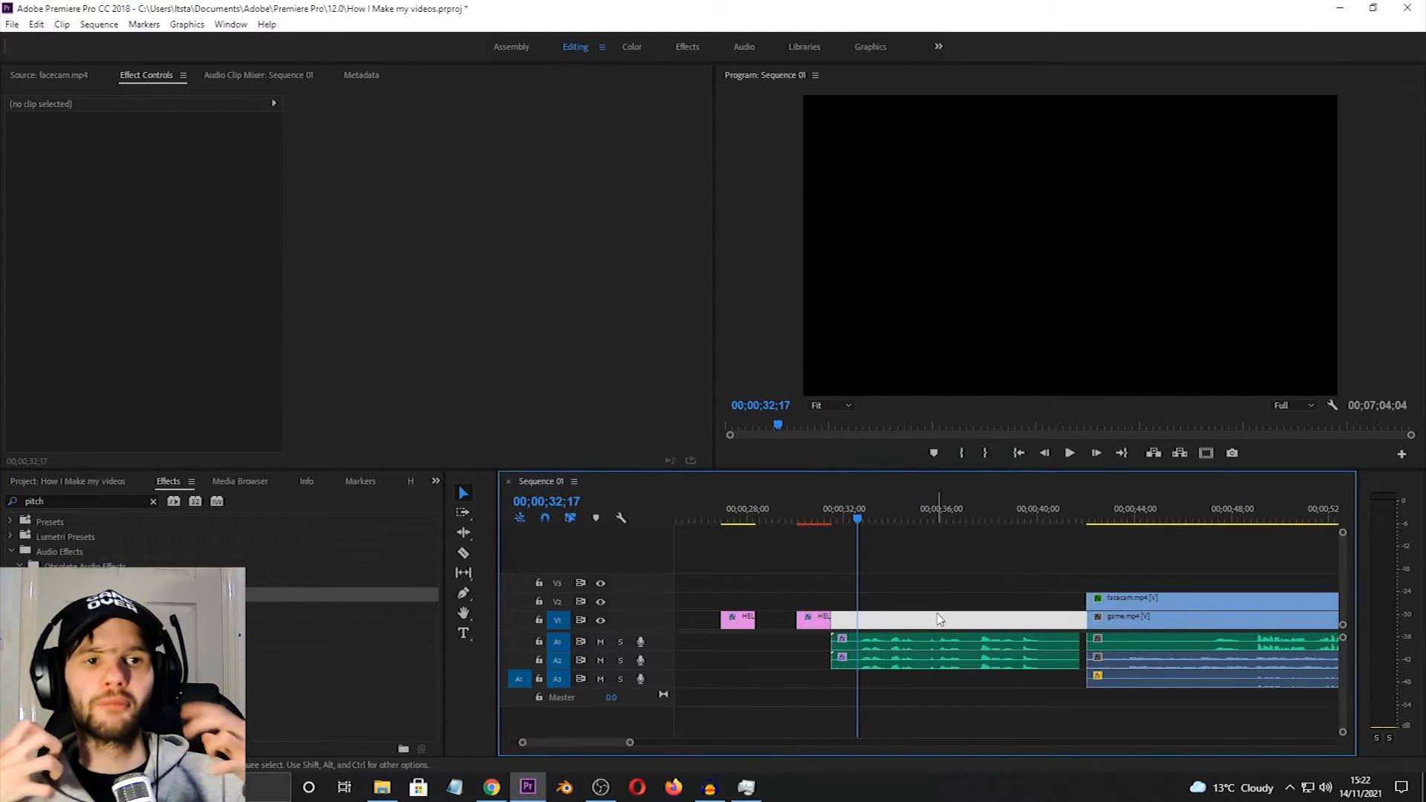
- Listen to the two layered demonic voice clips, replay their opening part and return the playhead to their start at 00;00;31;16
left_click_drag(858, 519, 829, 519)
key("space")
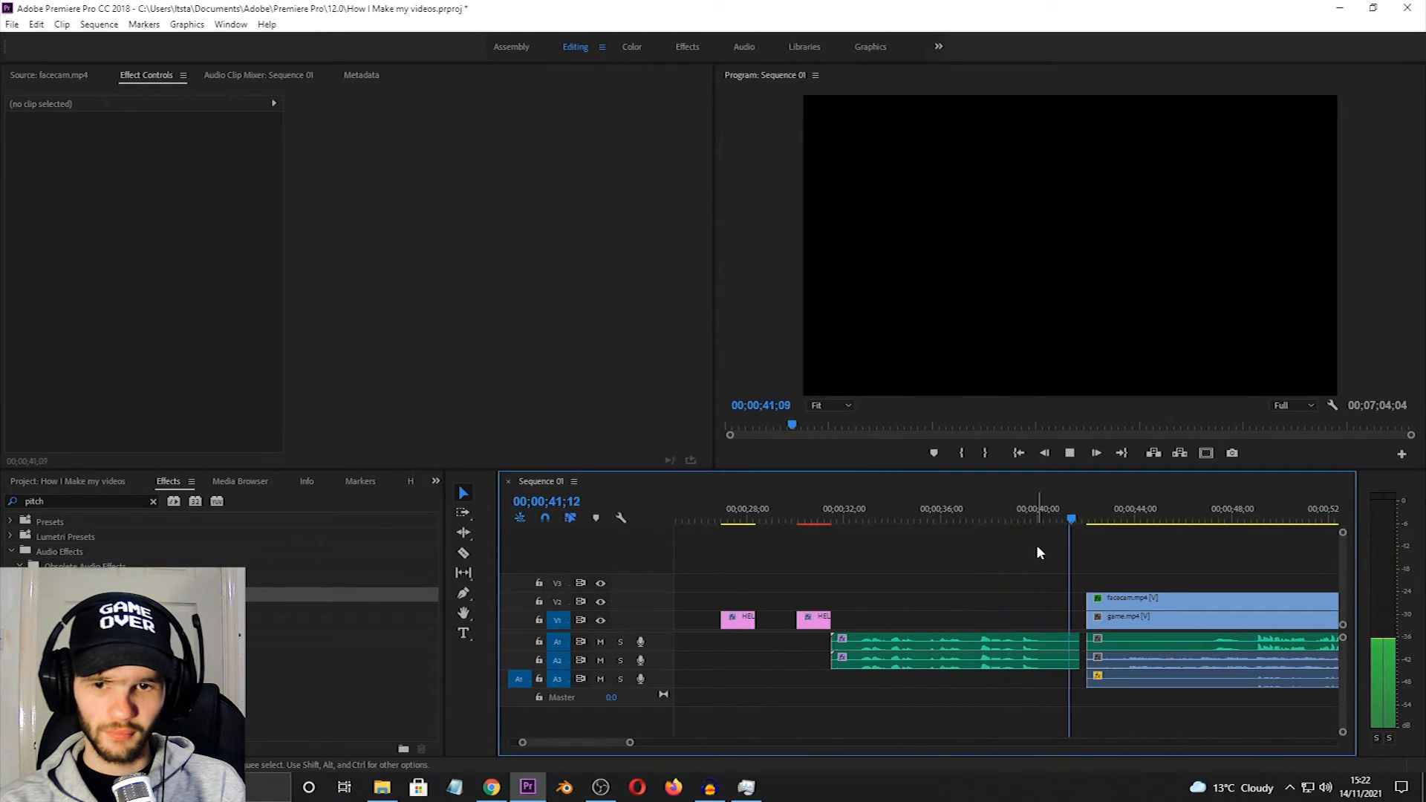
key("space")
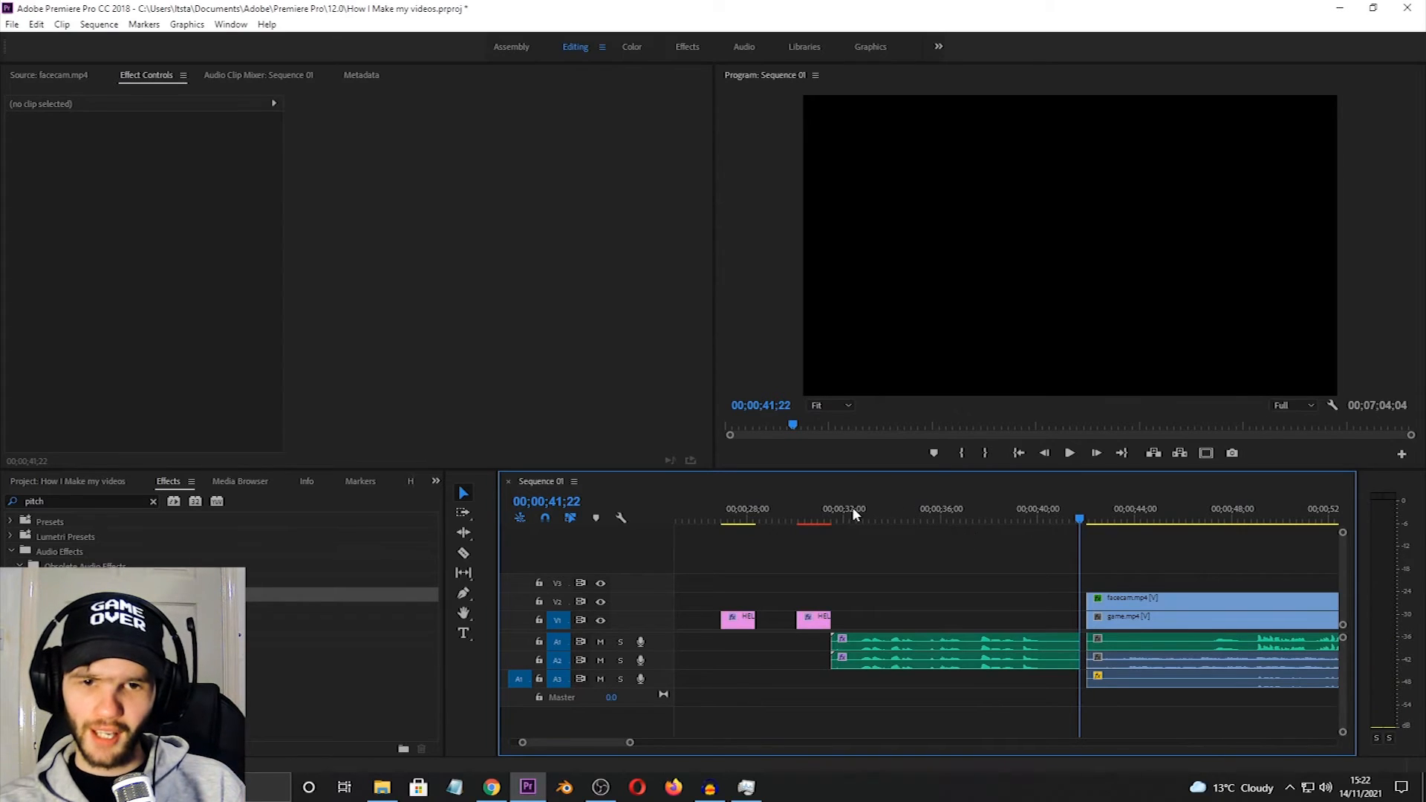
left_click(833, 512)
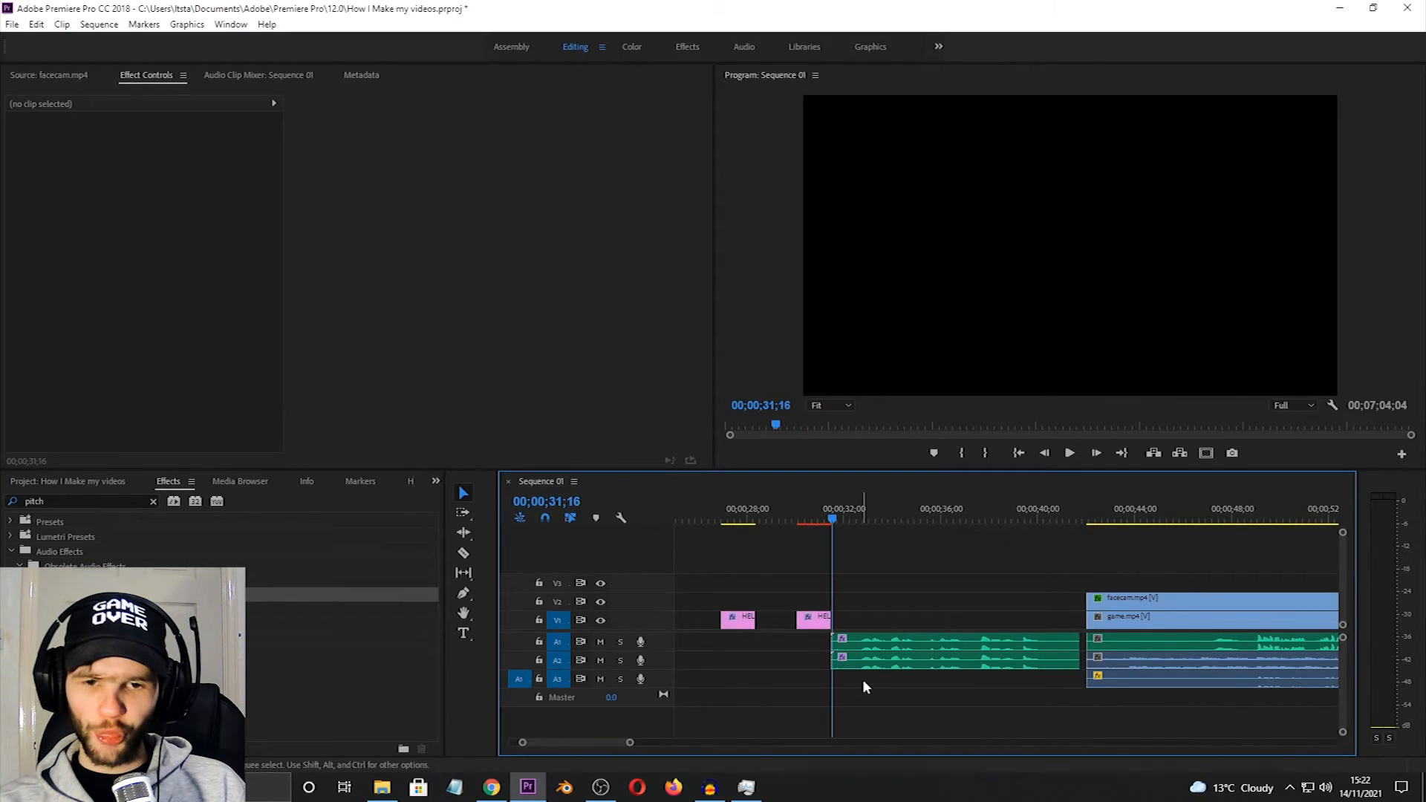
left_click(838, 513)
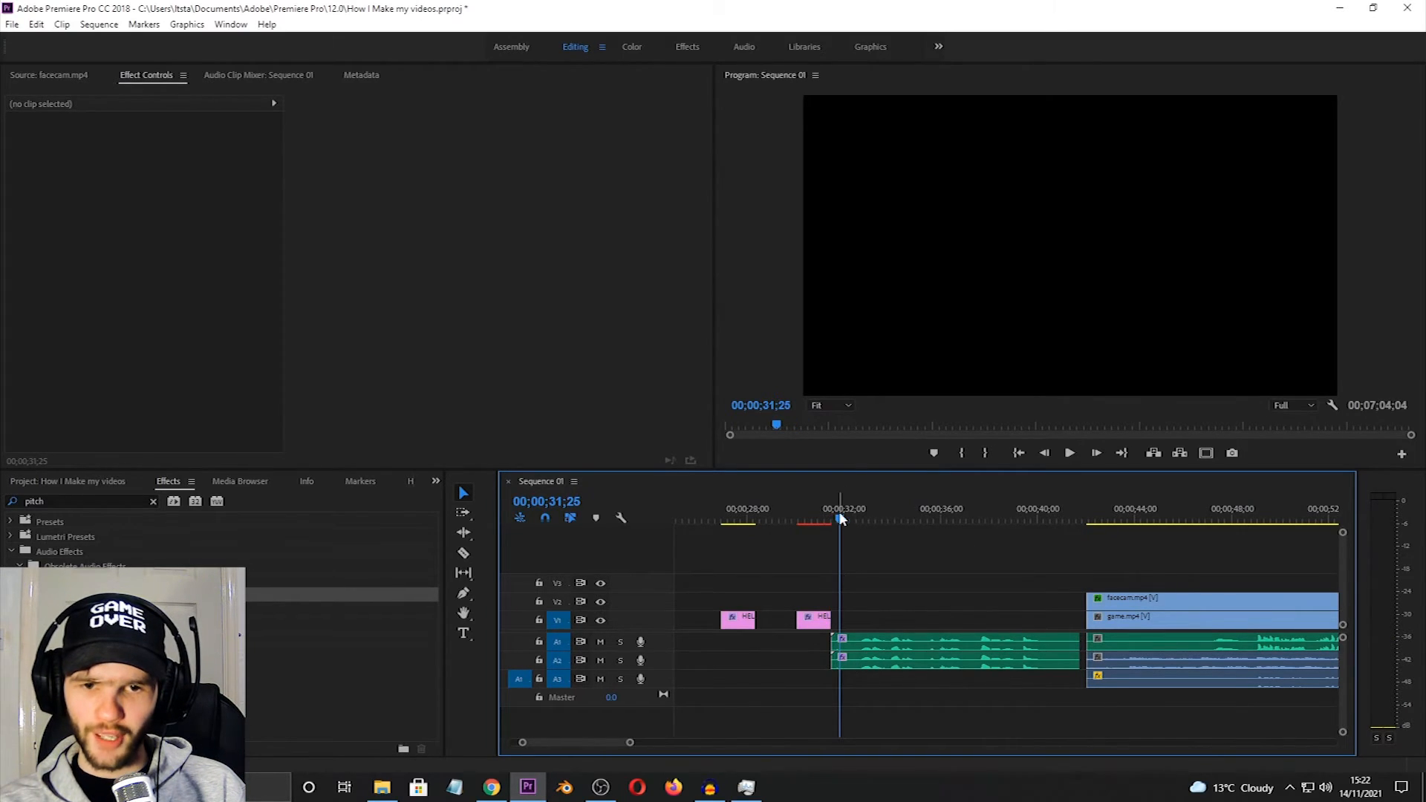
left_click_drag(841, 519, 847, 523)
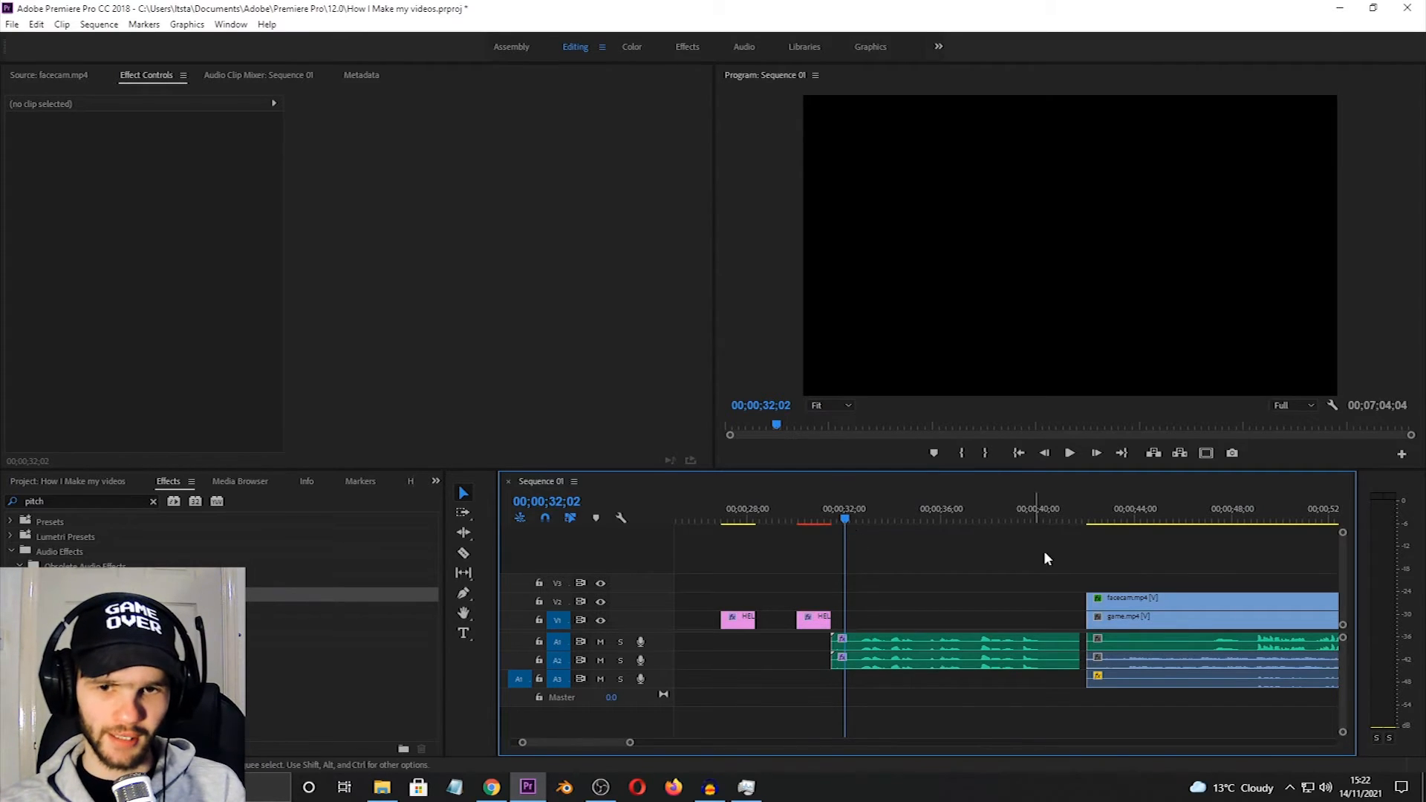
key("space")
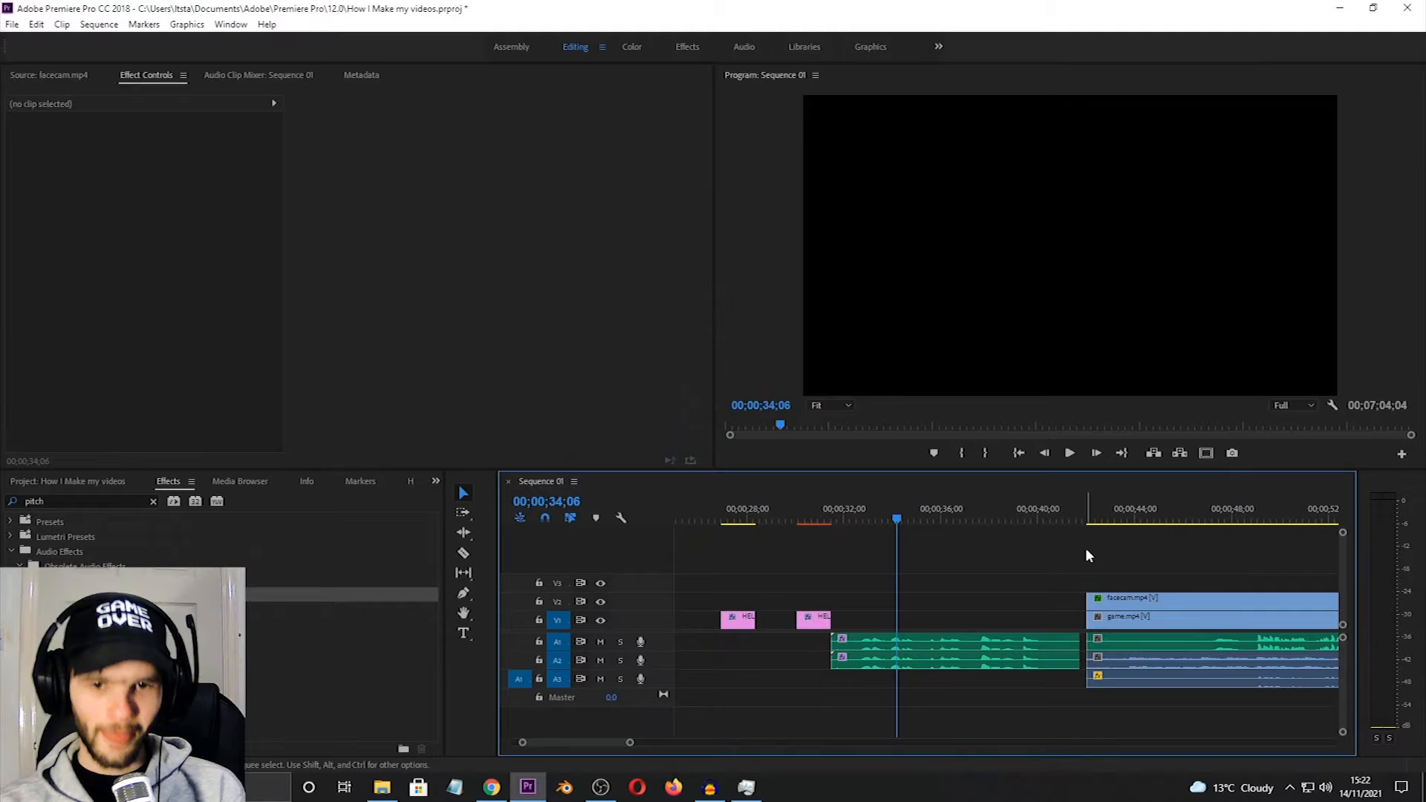
left_click_drag(897, 518, 832, 531)
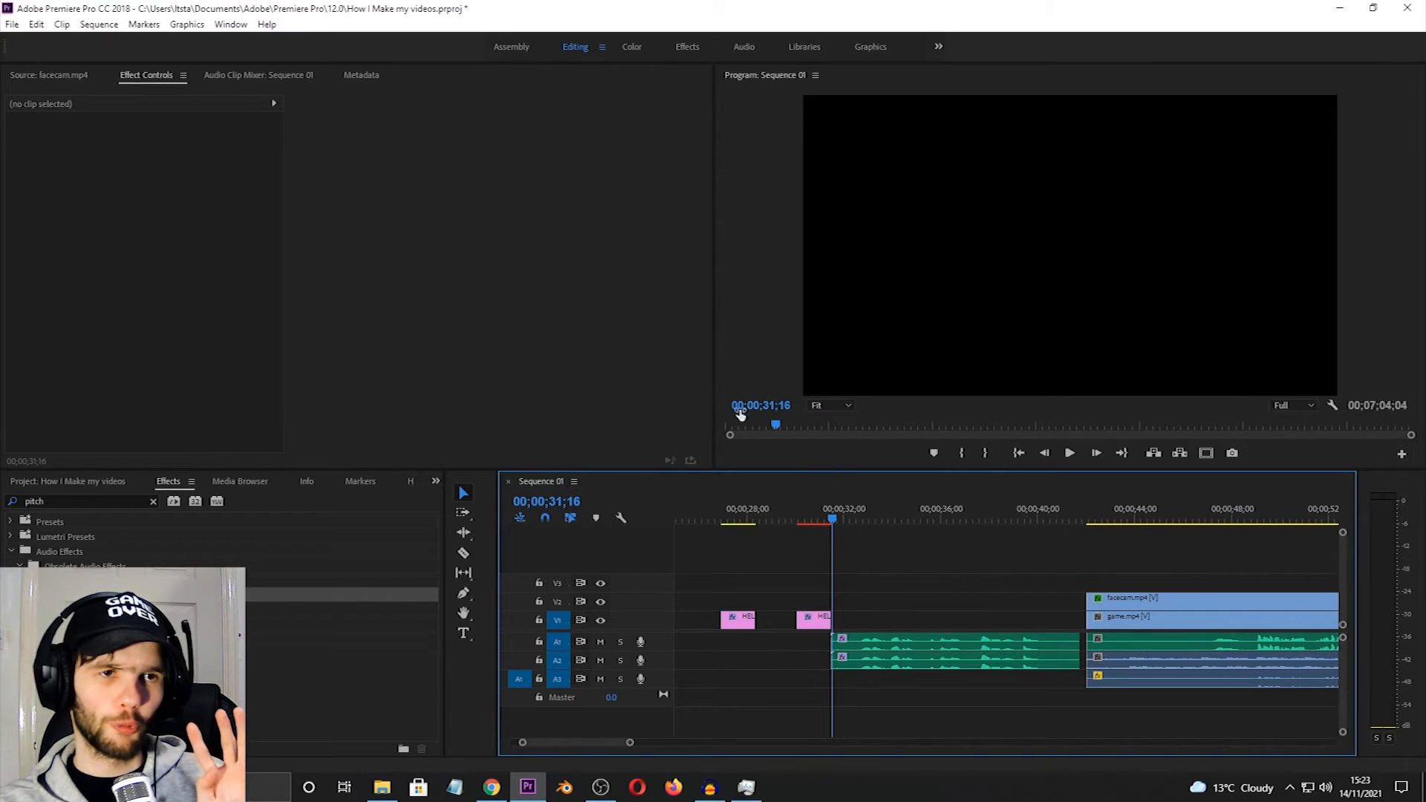
- Open the sequence settings, switch to Audacity to check its project rate, and return to the Premiere Pro settings
left_click(97, 27)
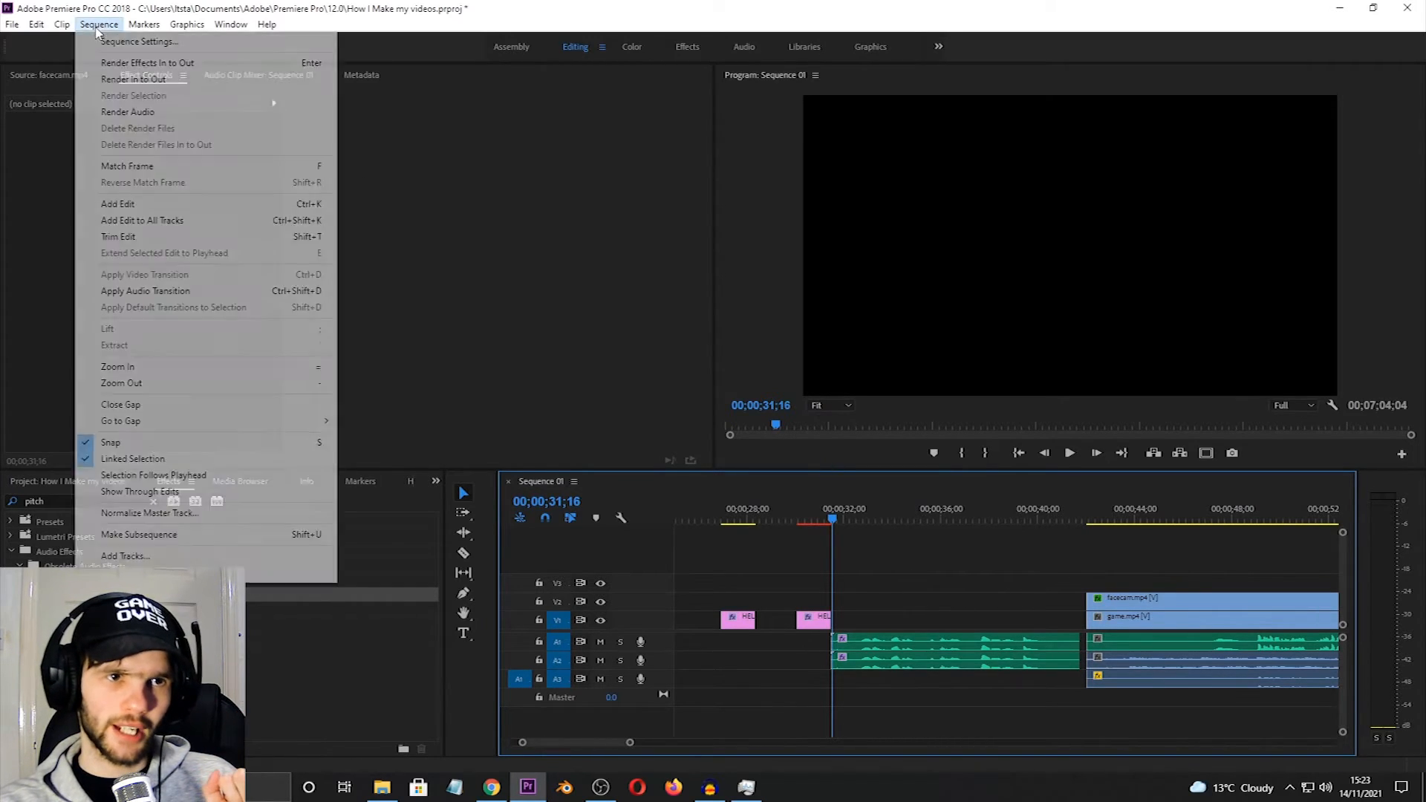
left_click(113, 43)
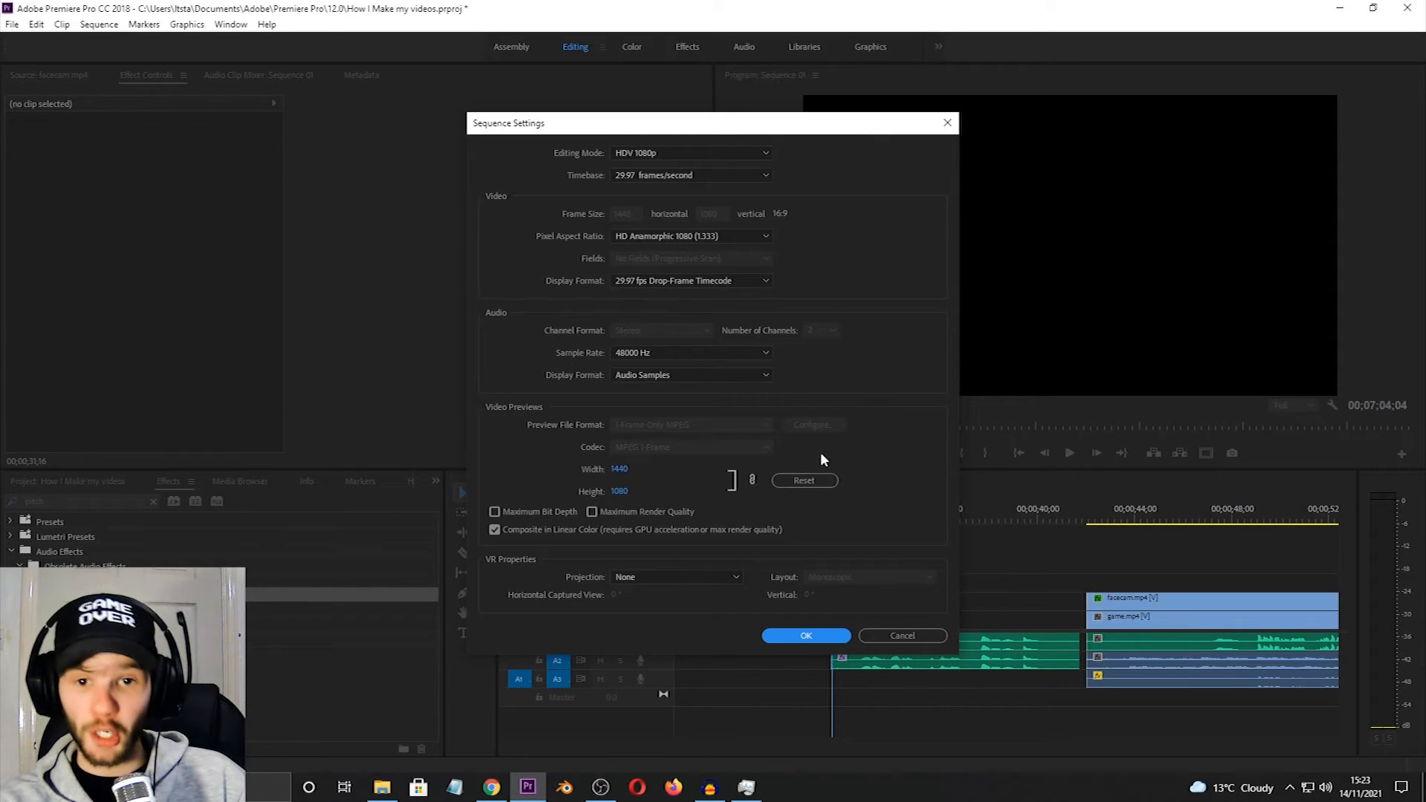
left_click(709, 787)
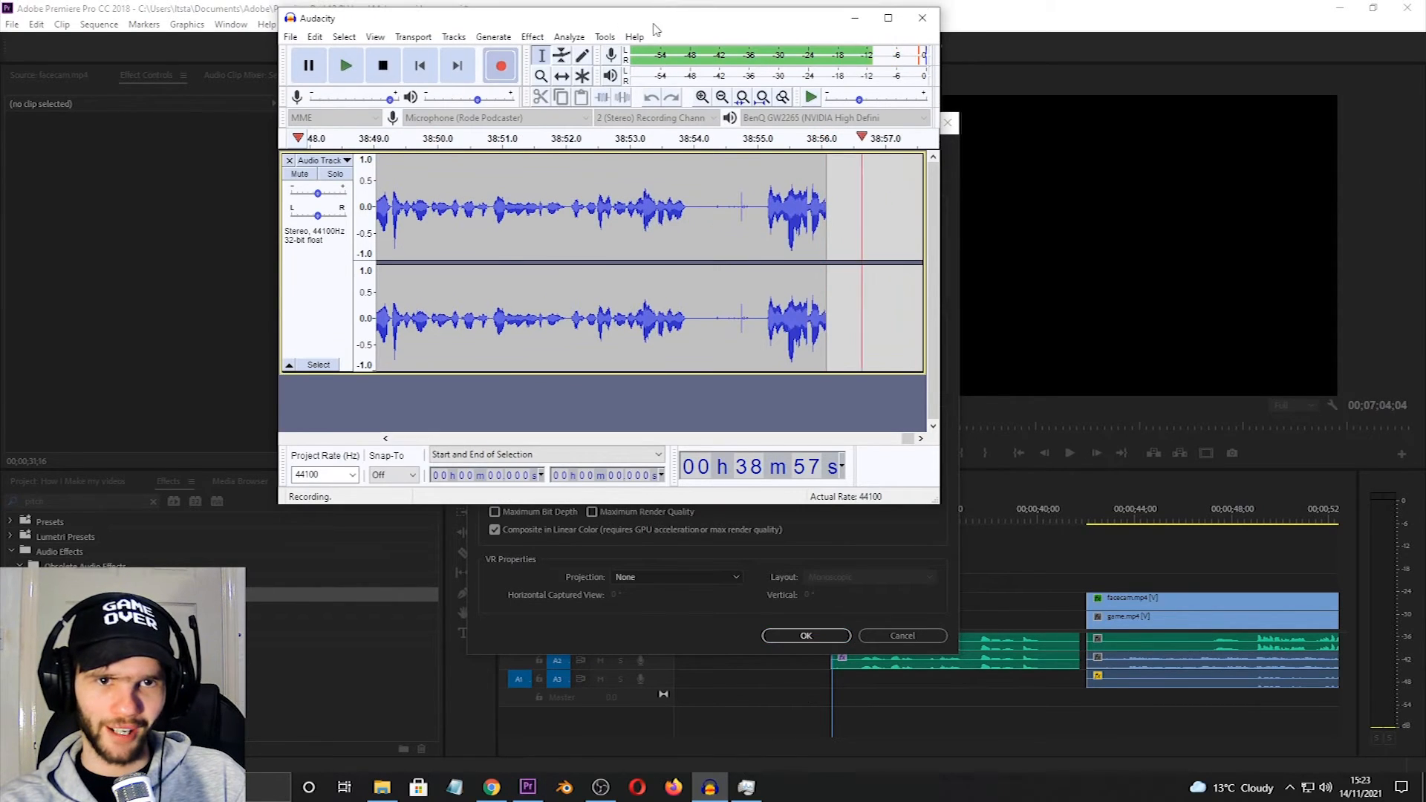
left_click_drag(656, 26, 767, 55)
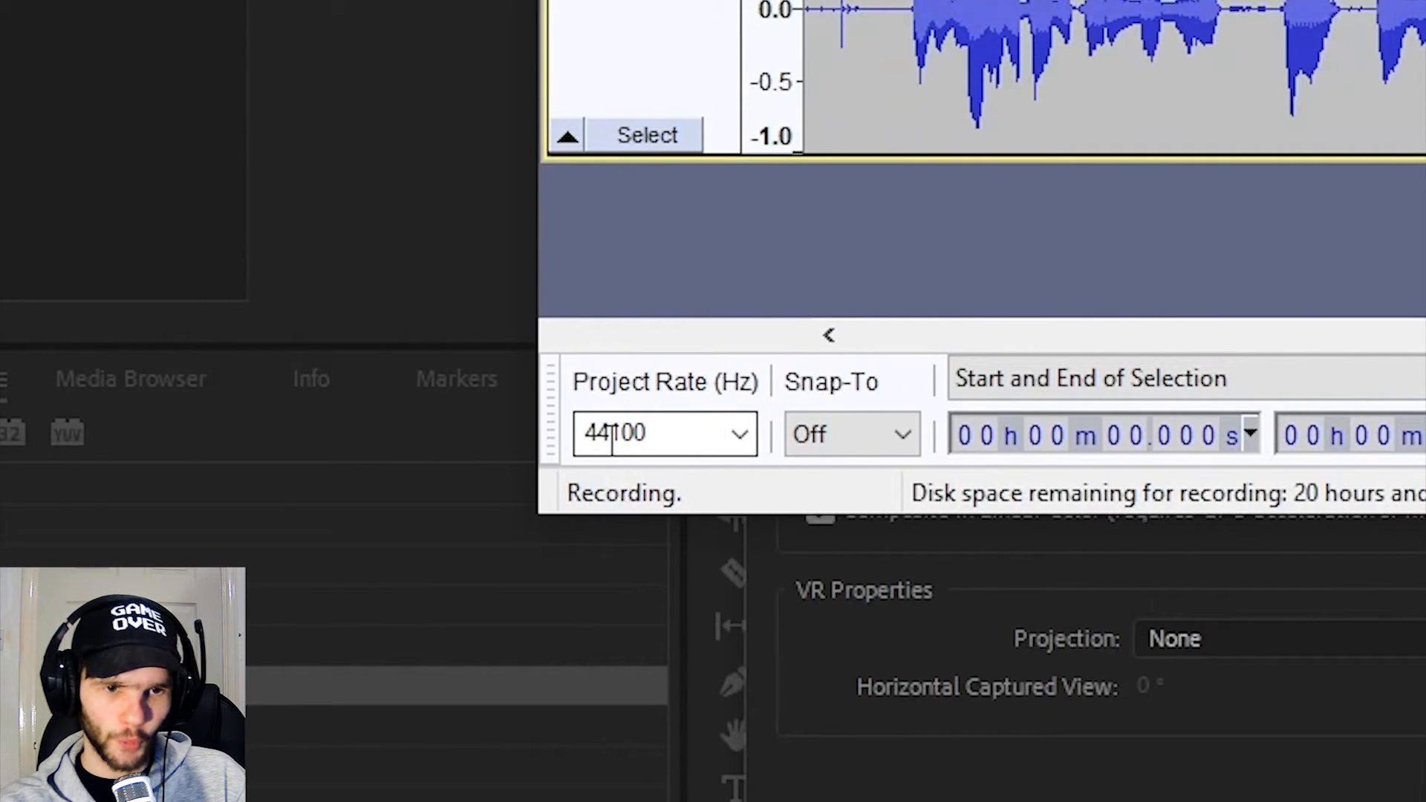
left_click(710, 788)
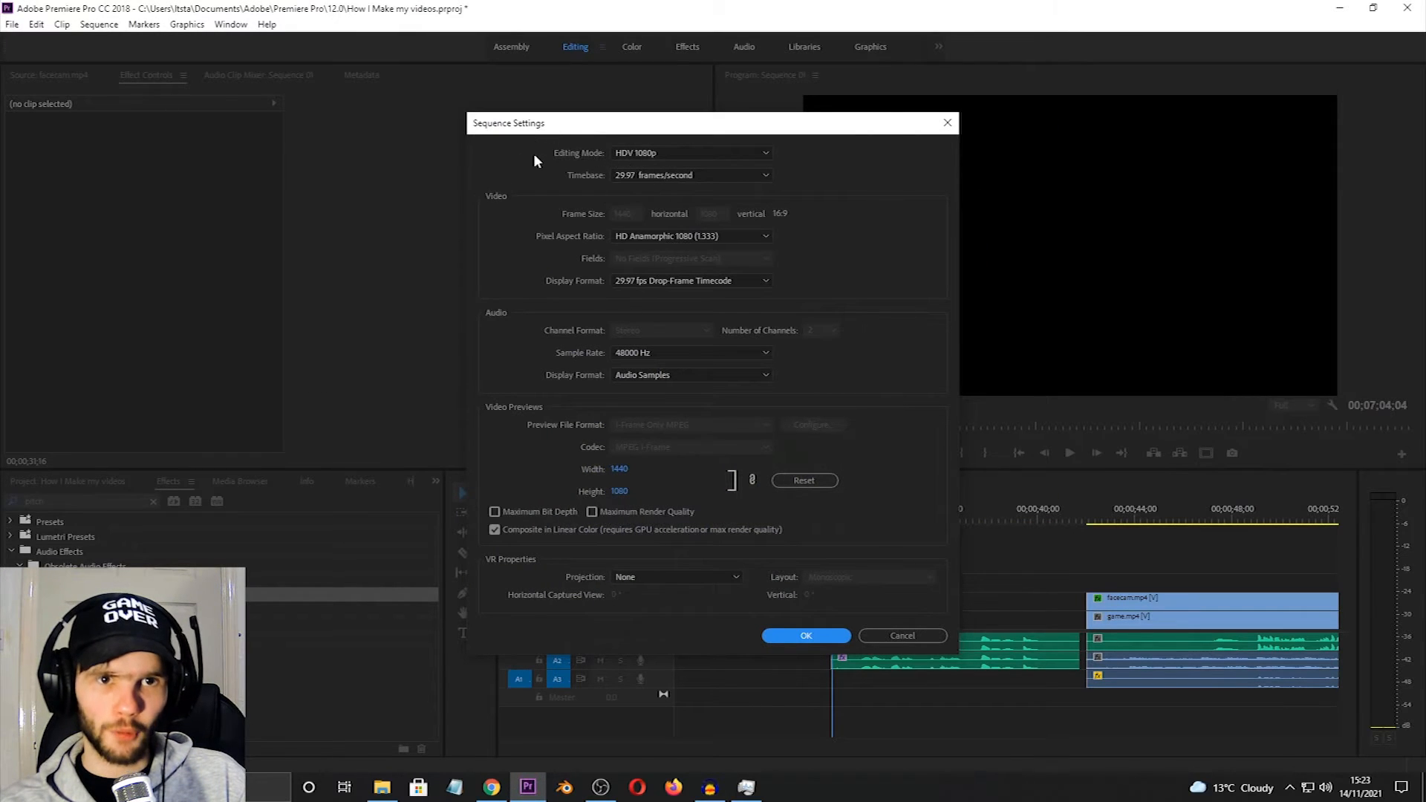
- Set the sequence's audio sample rate to 44100 Hz and apply the settings
left_click(660, 354)
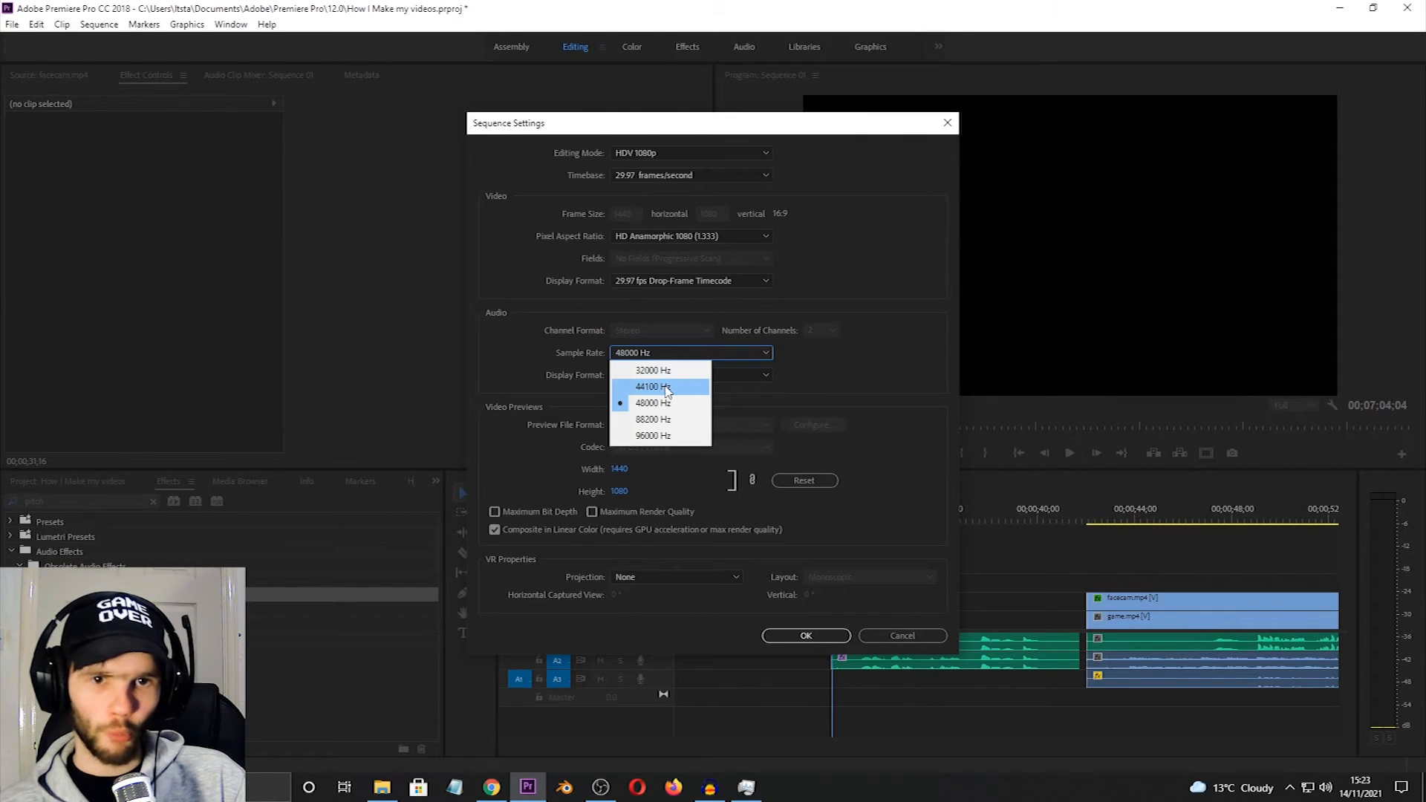
left_click(665, 388)
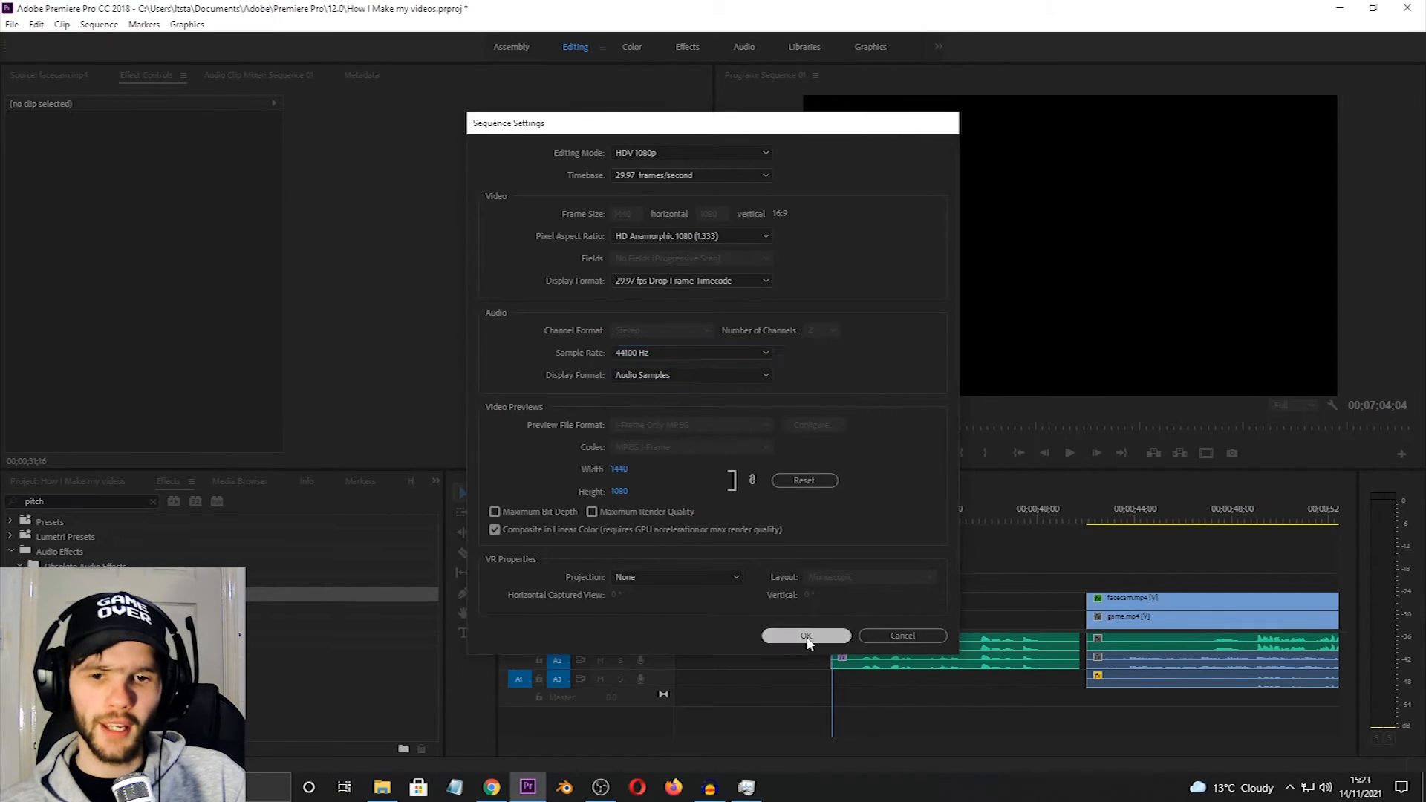
left_click(808, 634)
- Stop playback and position the playhead at 00;00;46;25, near the start of the long facecam and game clips
key("space")
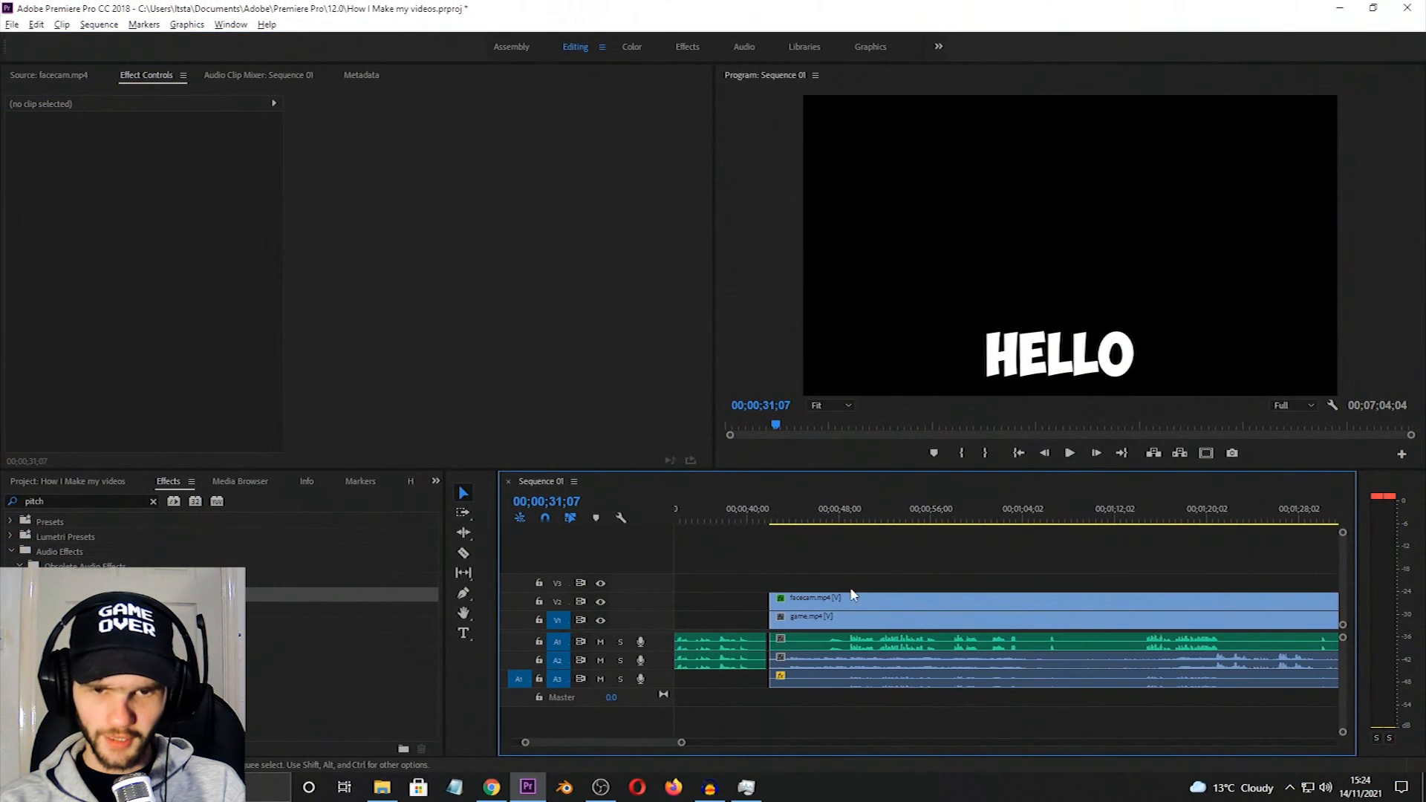
left_click(828, 519)
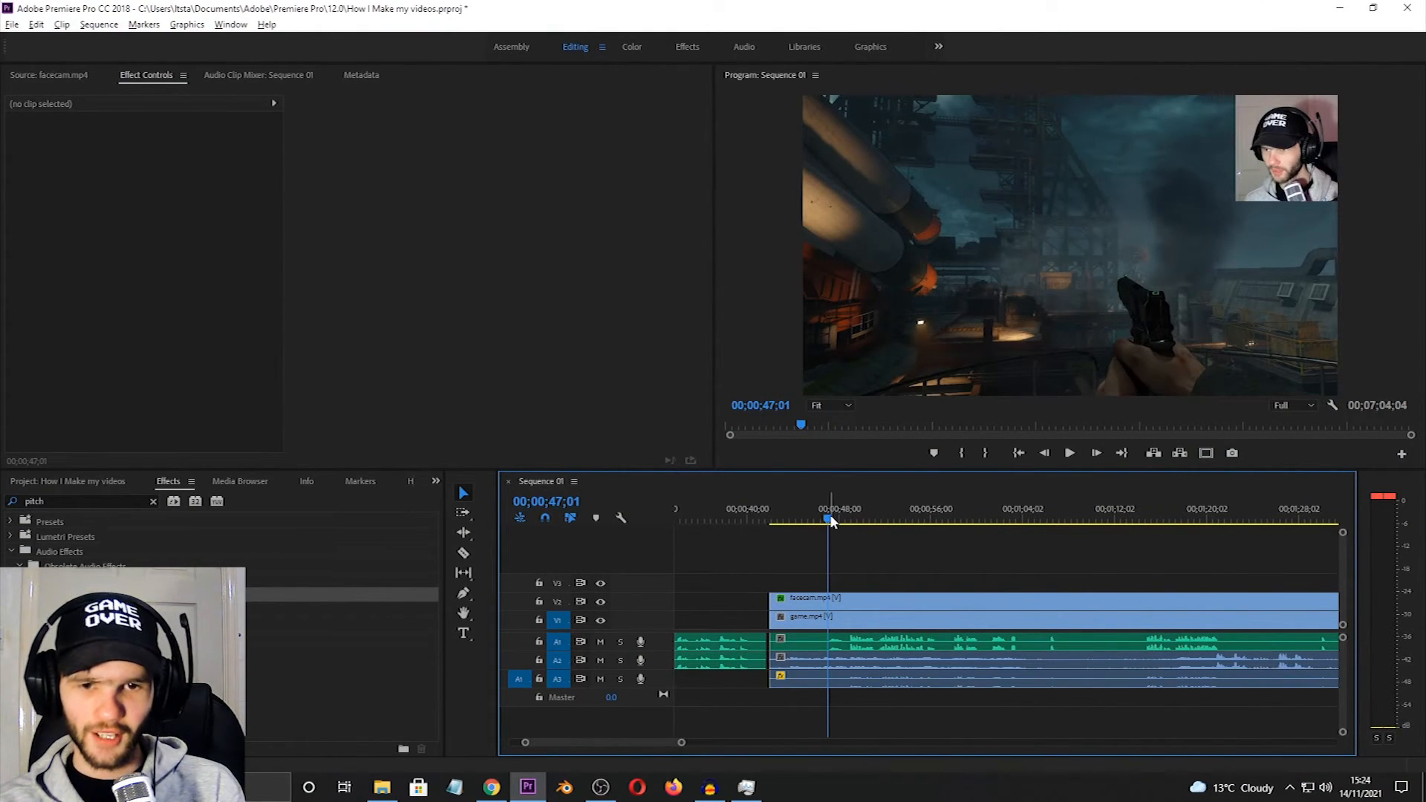
left_click_drag(829, 519, 828, 523)
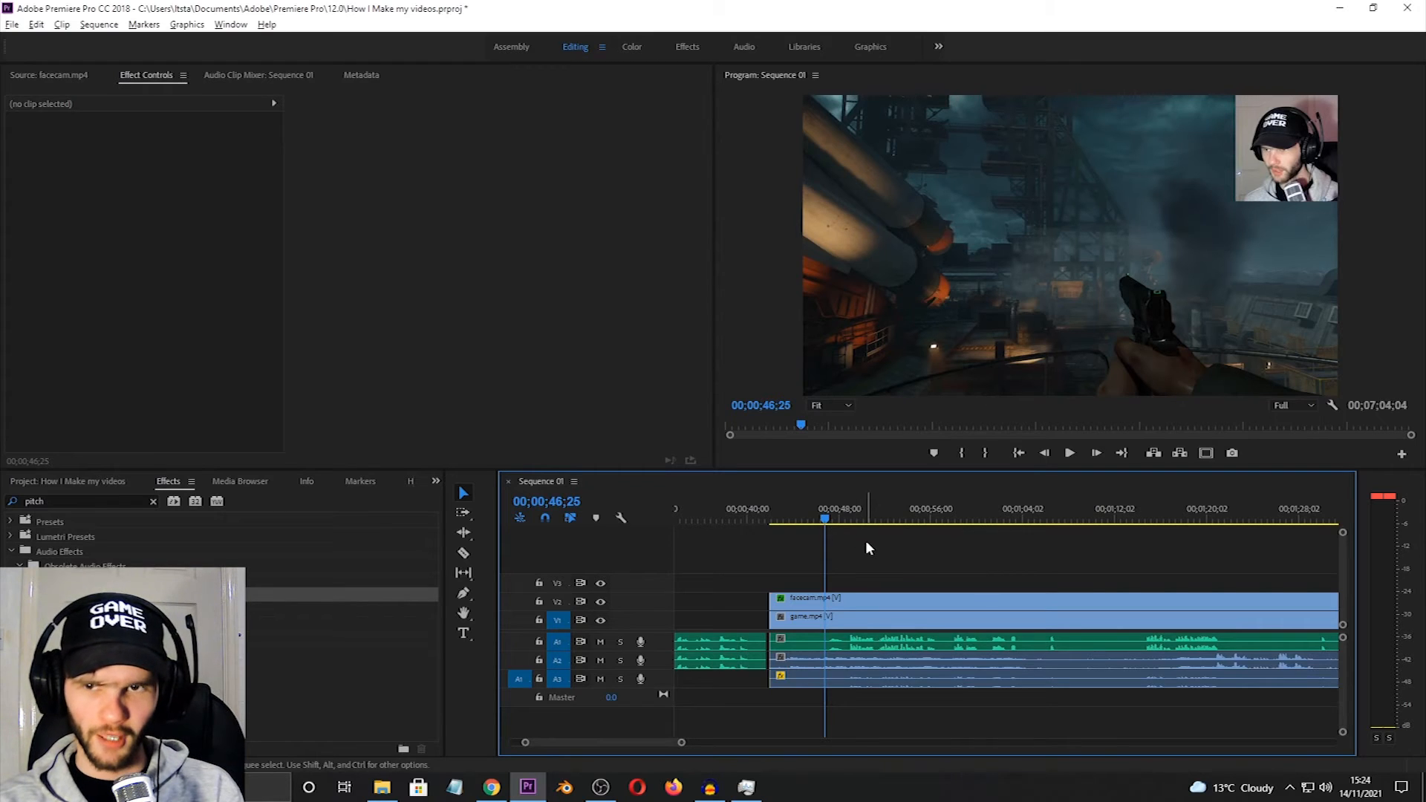
- Find where the spoken phrase begins near the start of the long facecam clip and split the facecam at 00;00;47;09
key("space")
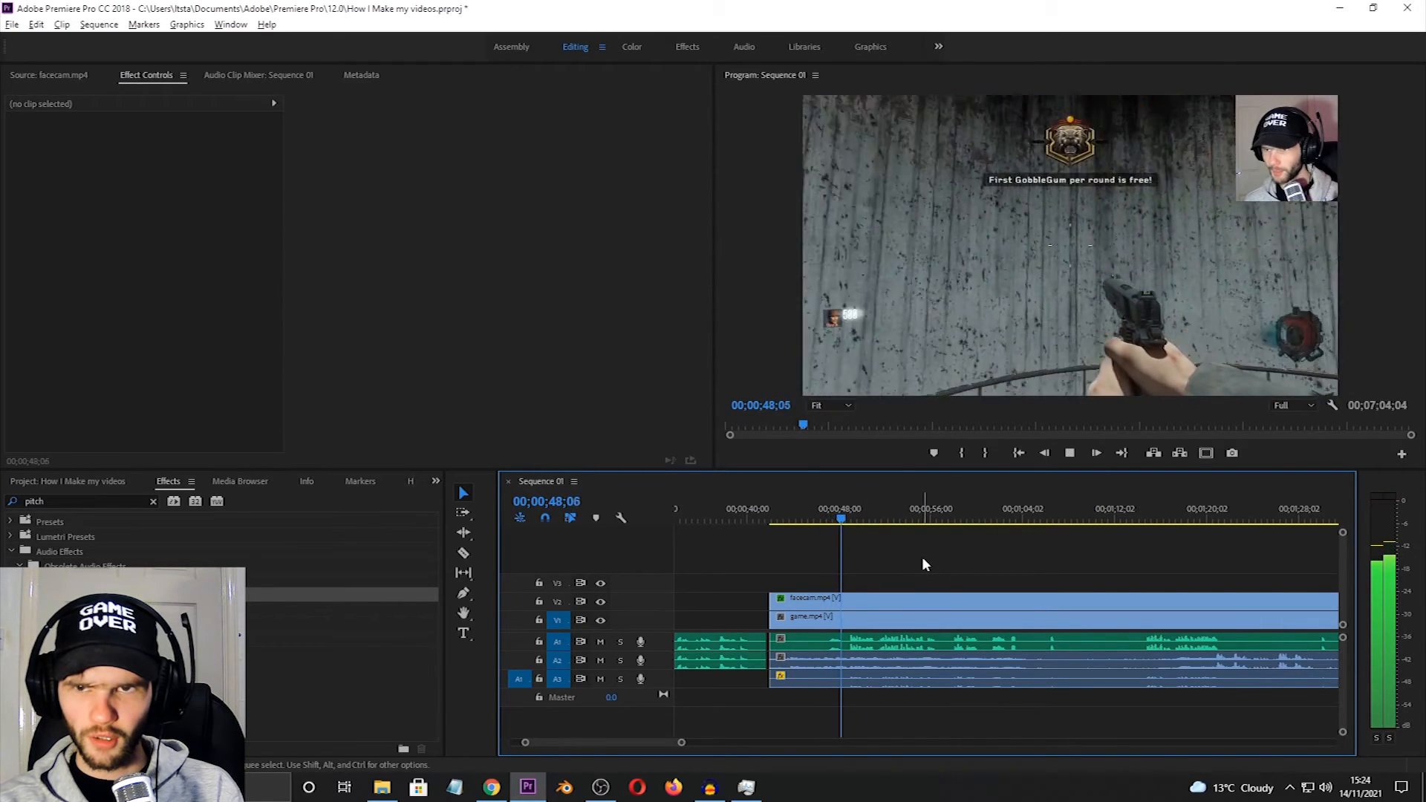
left_click_drag(849, 519, 825, 521)
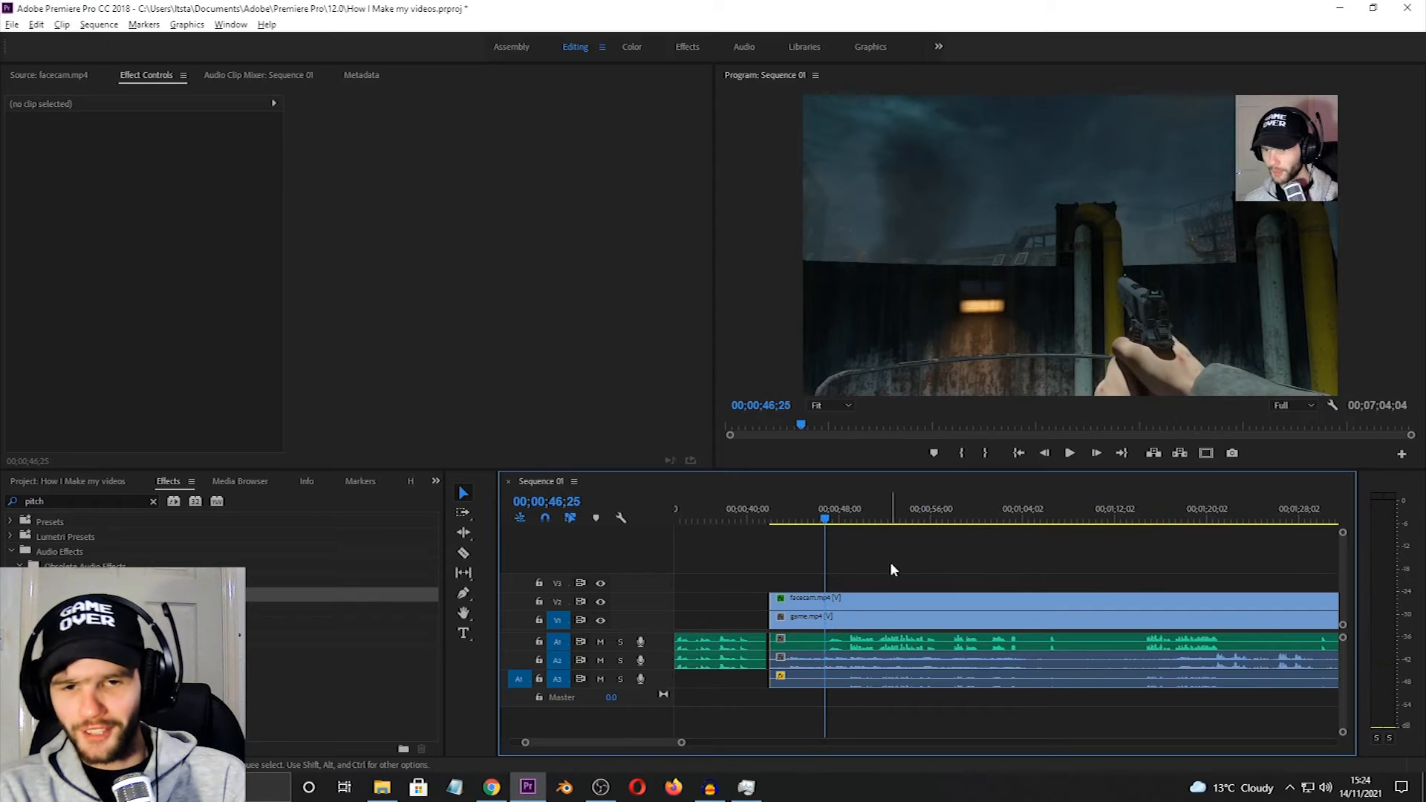
key("space")
key("space")
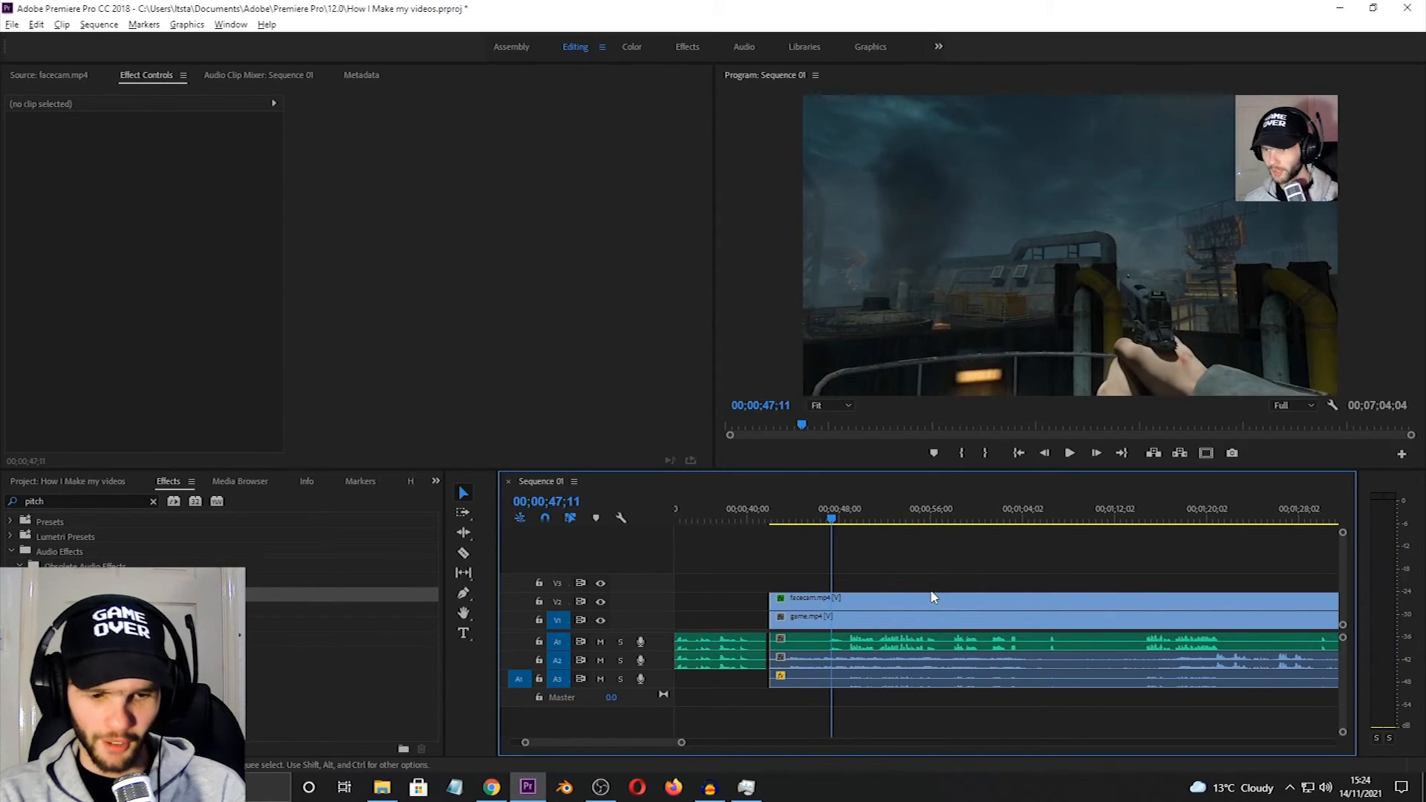
double_click(1044, 452)
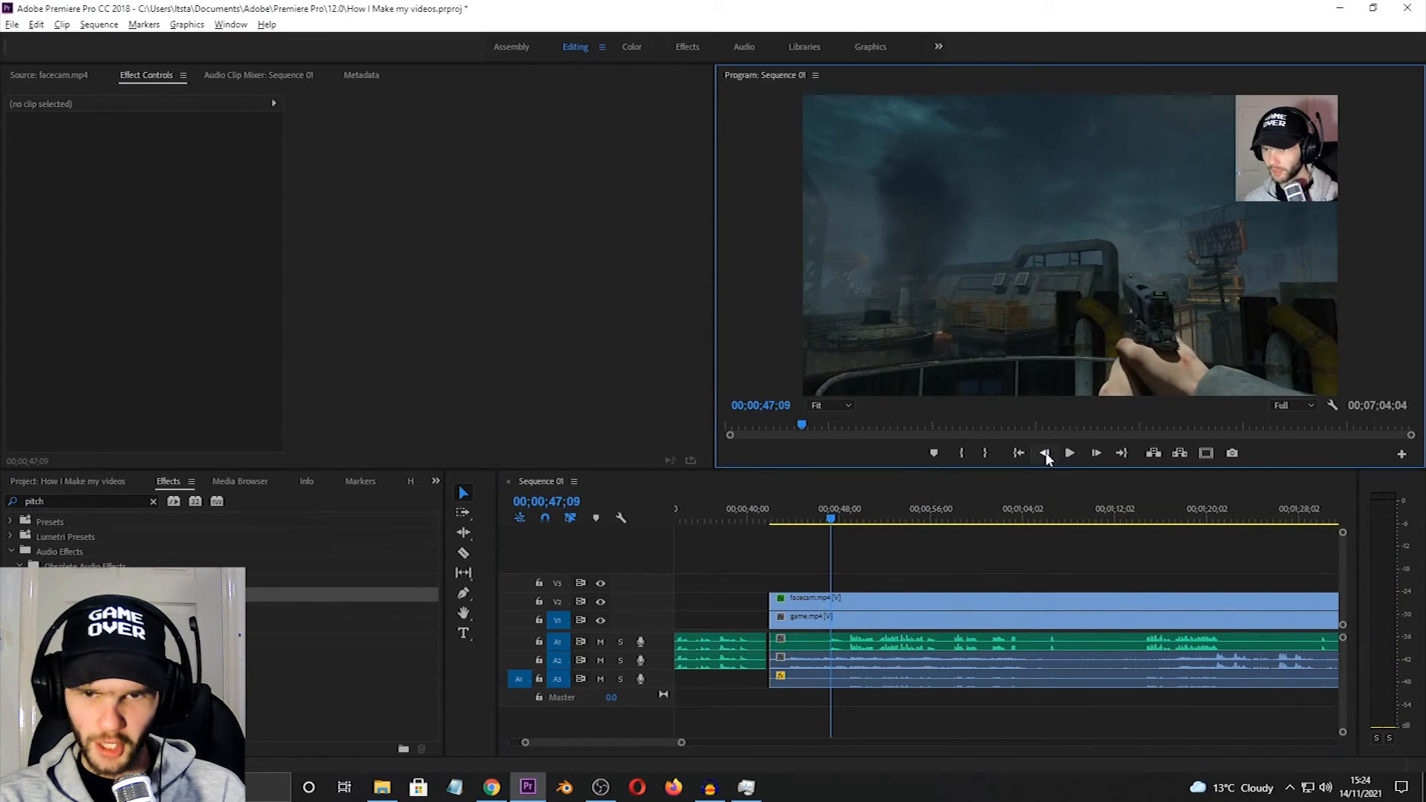
key("c")
left_click(832, 601)
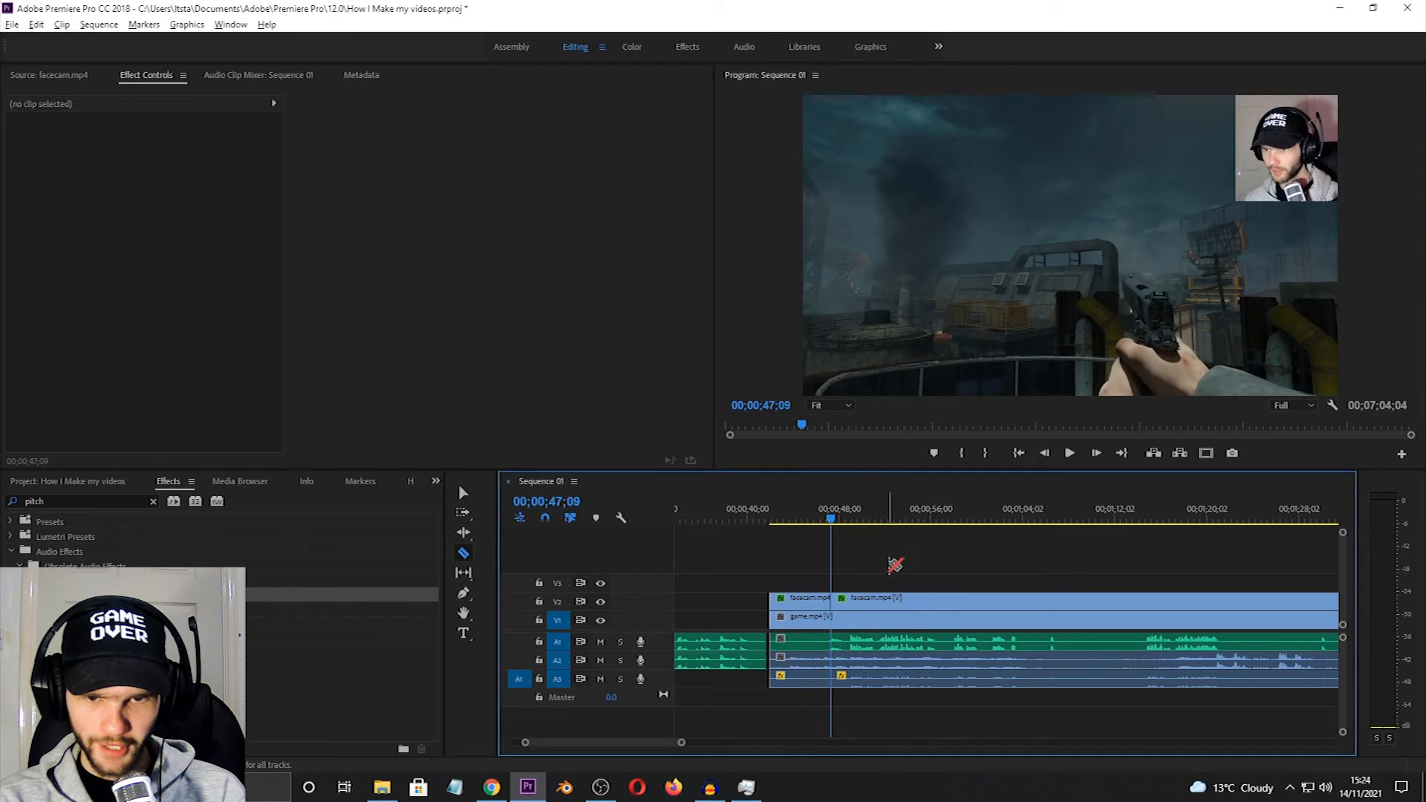
- Play on to the end of the spoken phrase and split the facecam clip again at 00;00;48;28
key("space")
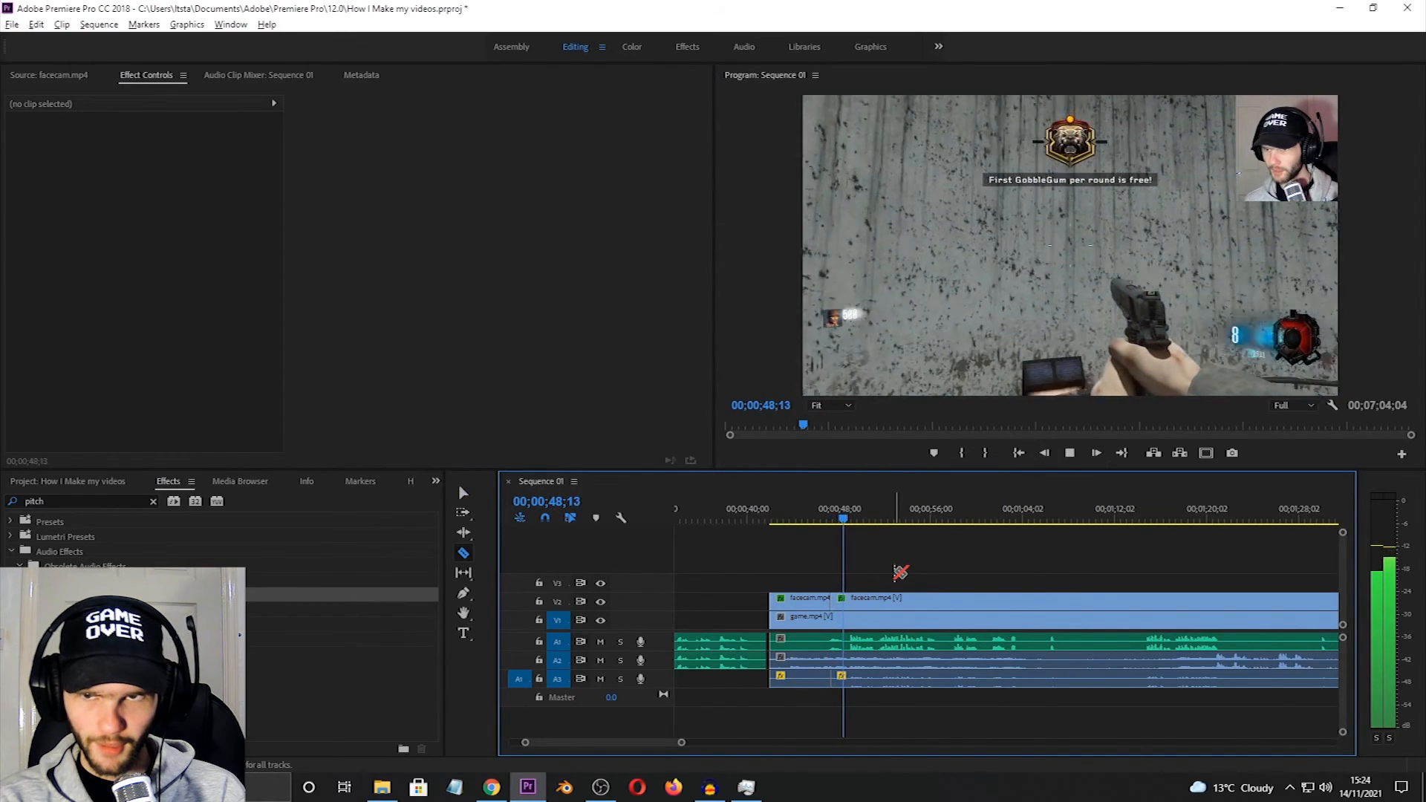
key("space")
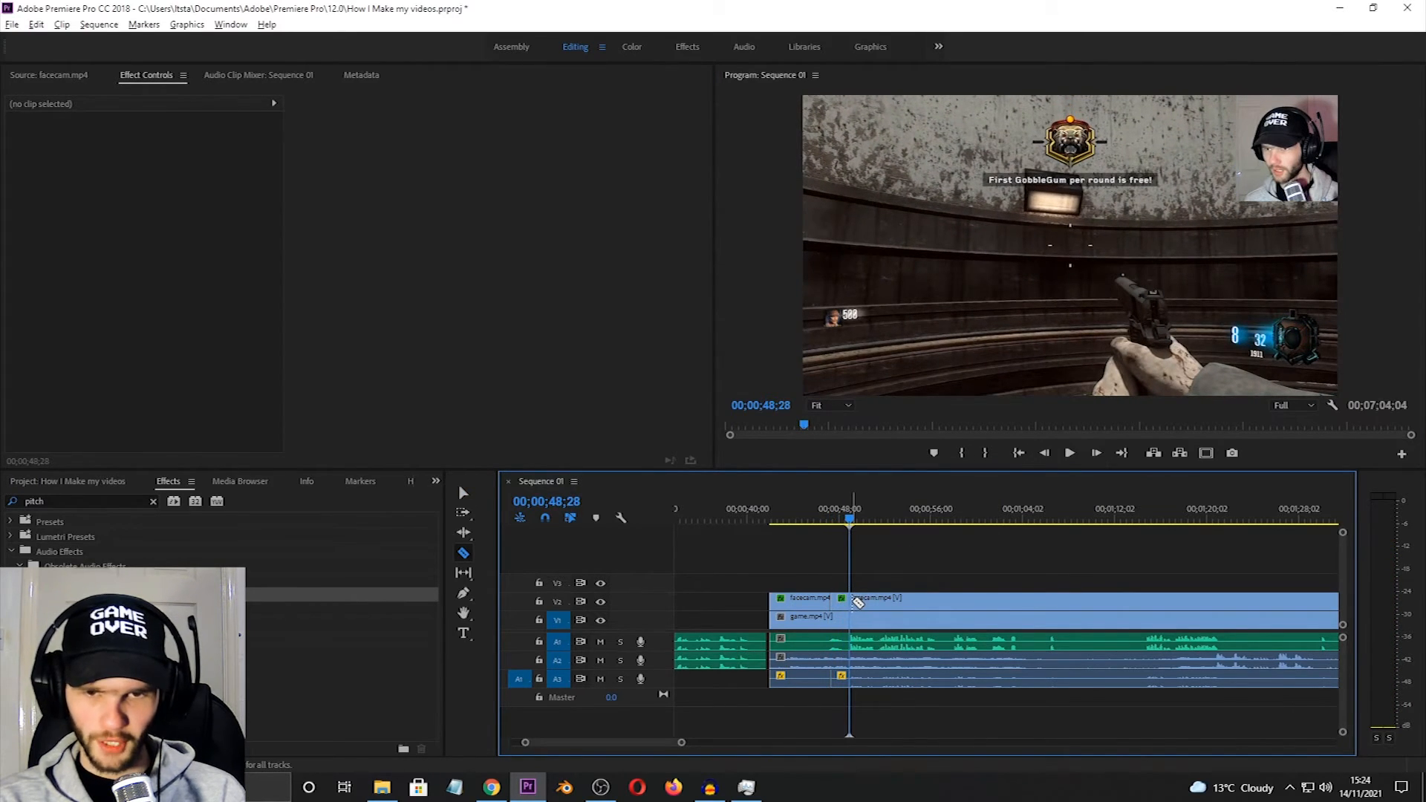
left_click(858, 603)
key("v")
- Add position and scale keyframes to the short facecam segment at its end, 00;00;48;27, and at its start, 00;00;47;09
left_click(840, 533)
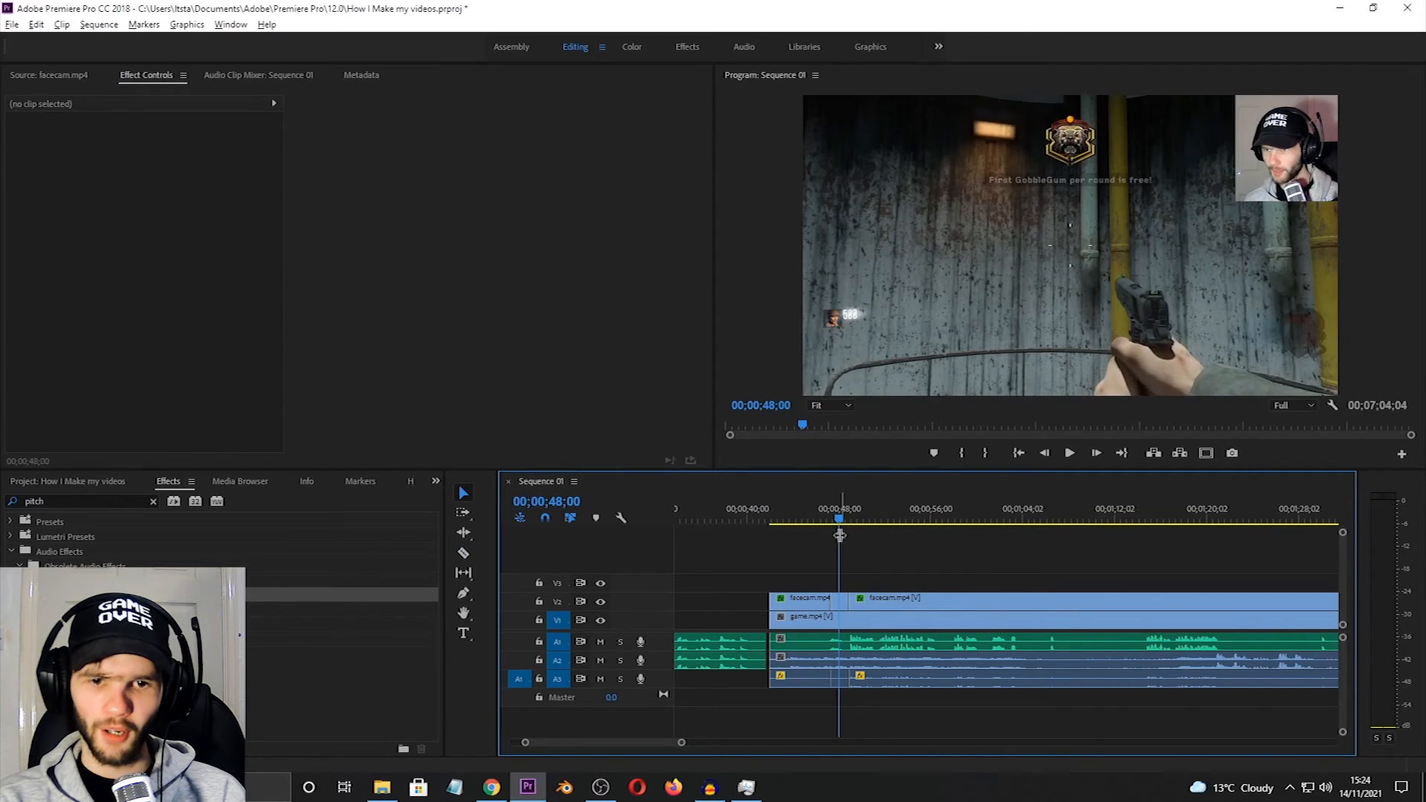
left_click(838, 599)
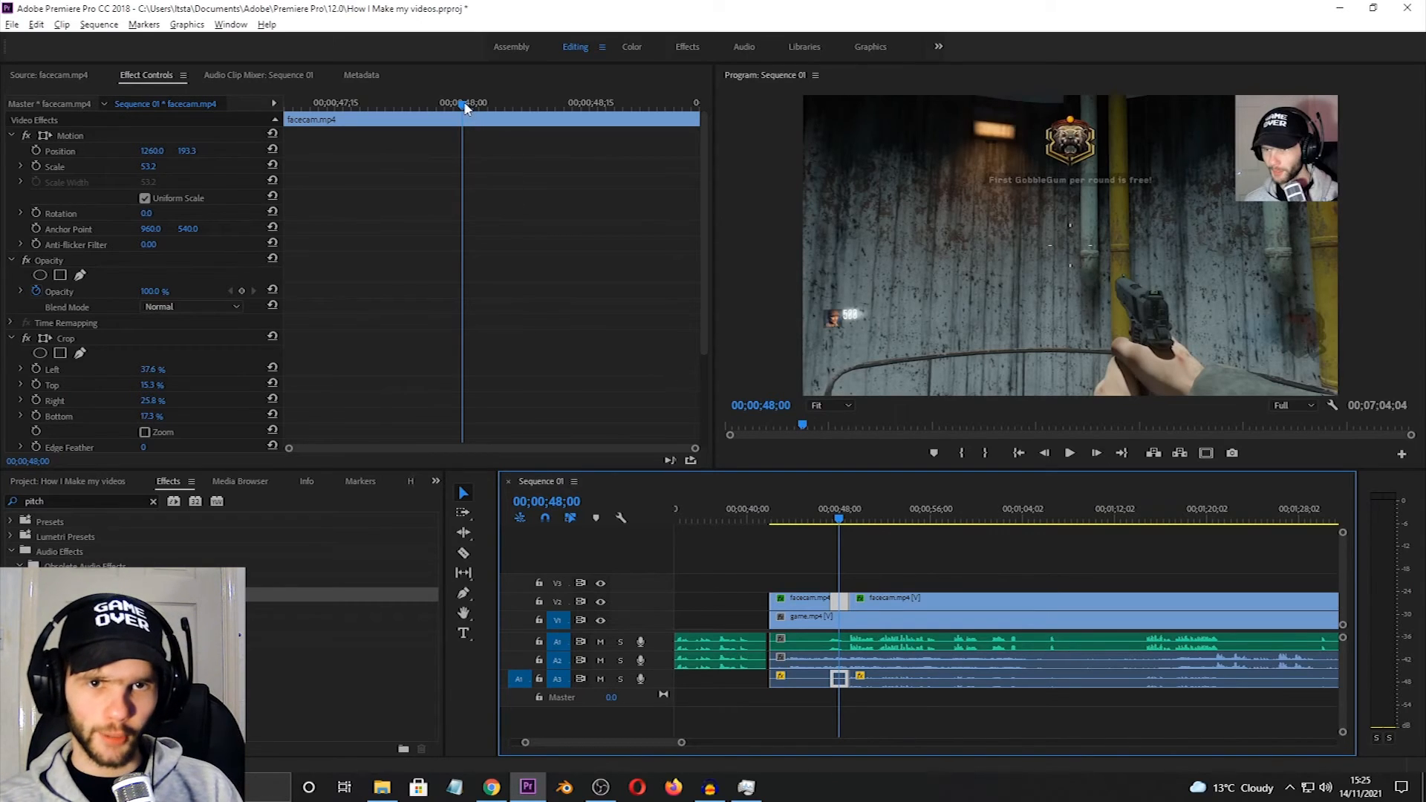
left_click_drag(465, 105, 693, 118)
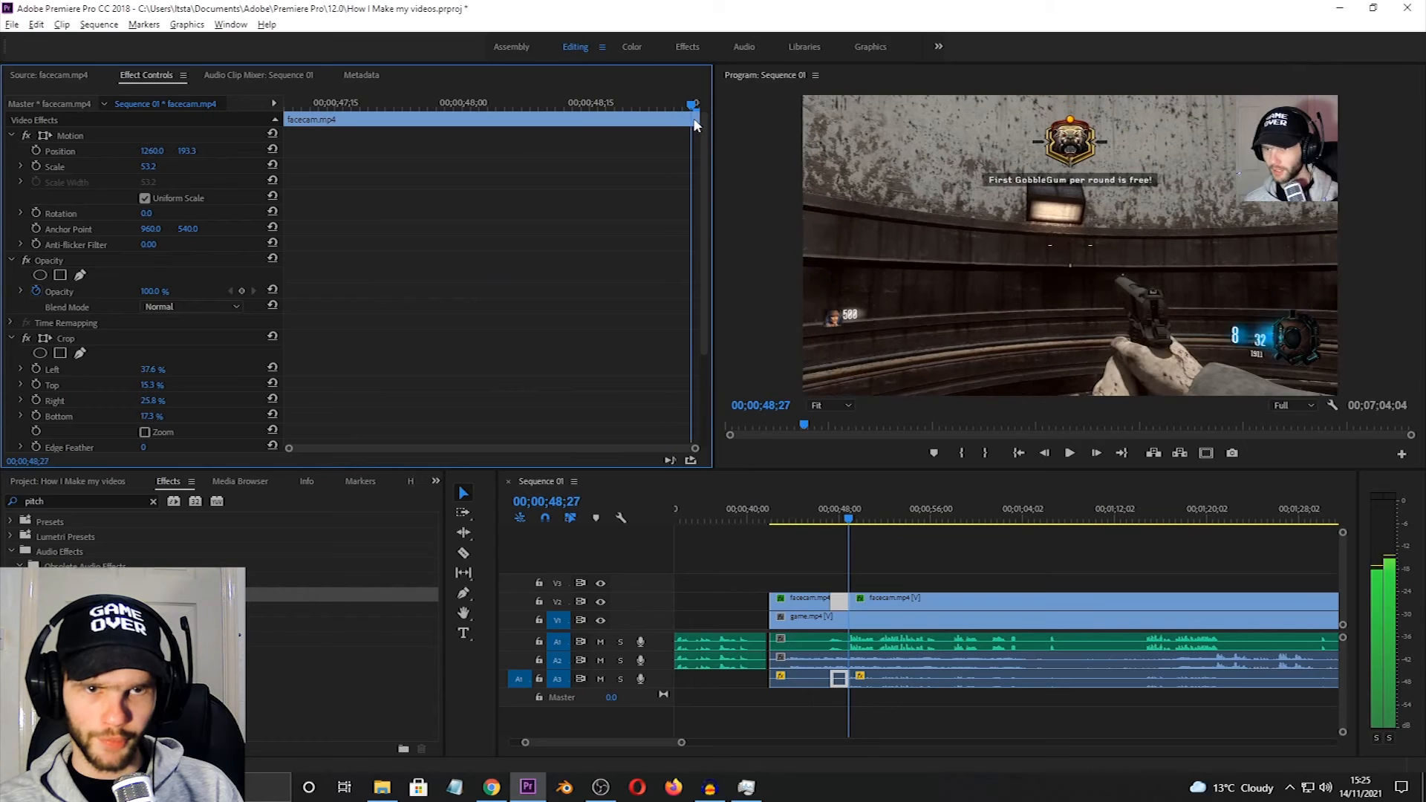
left_click(35, 150)
left_click(36, 166)
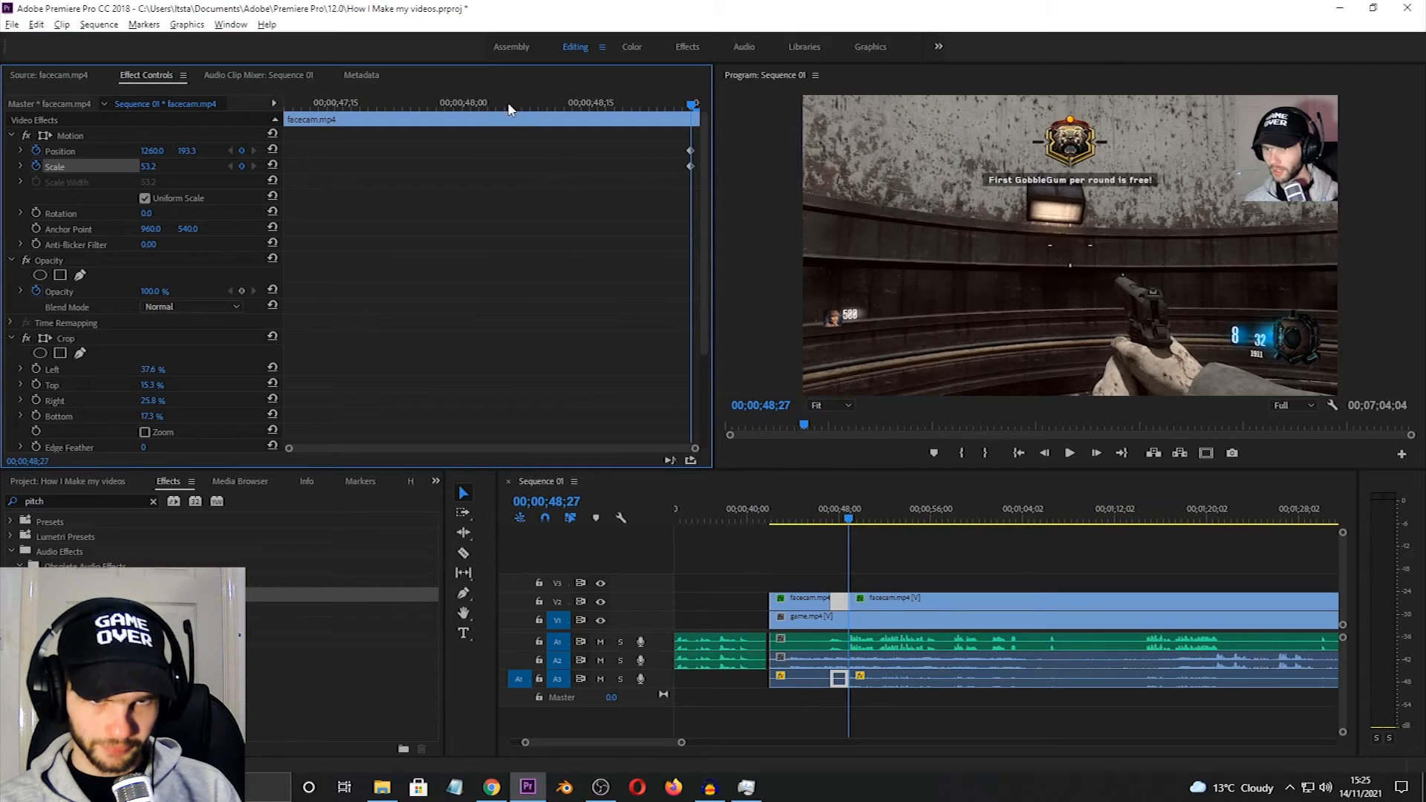
left_click_drag(514, 110, 250, 189)
left_click(241, 150)
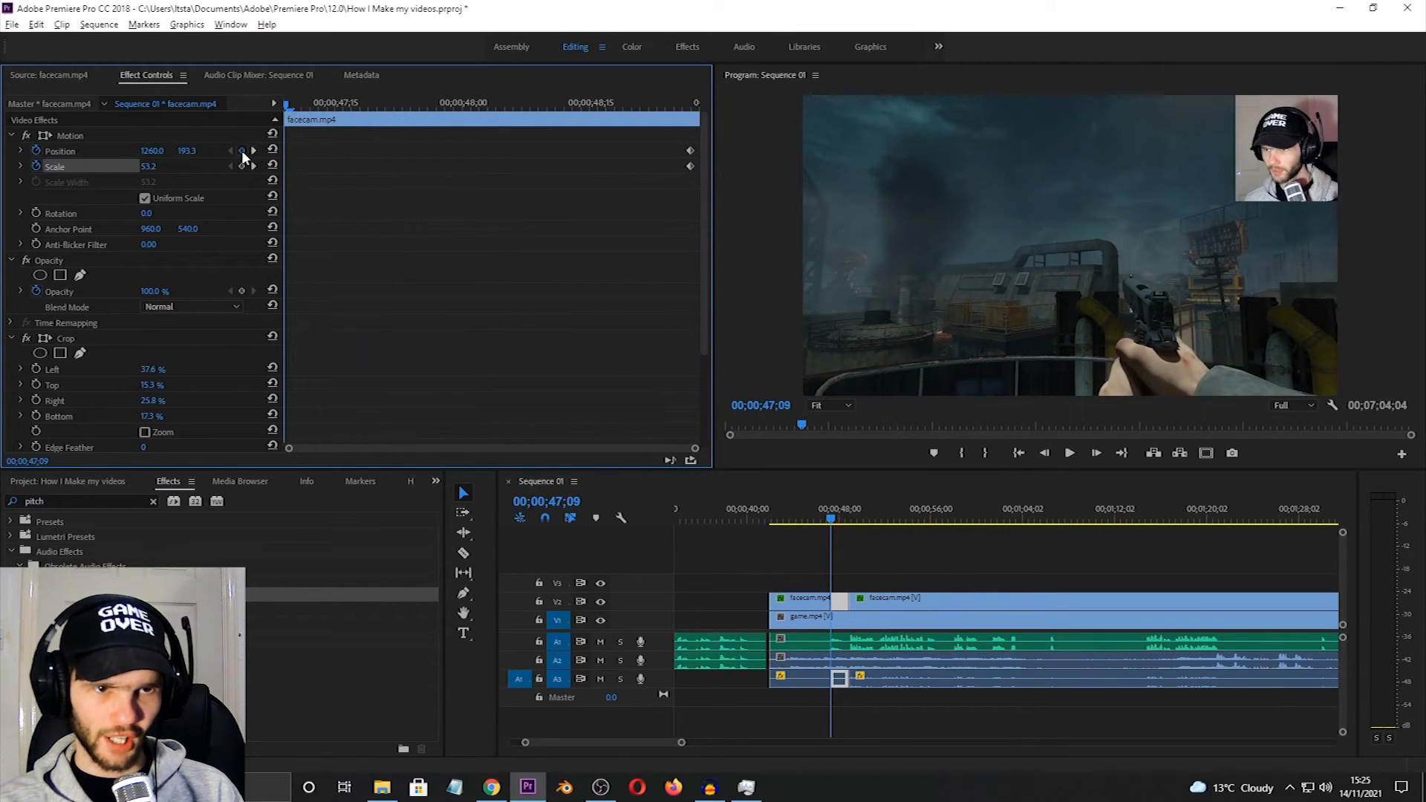
left_click(242, 166)
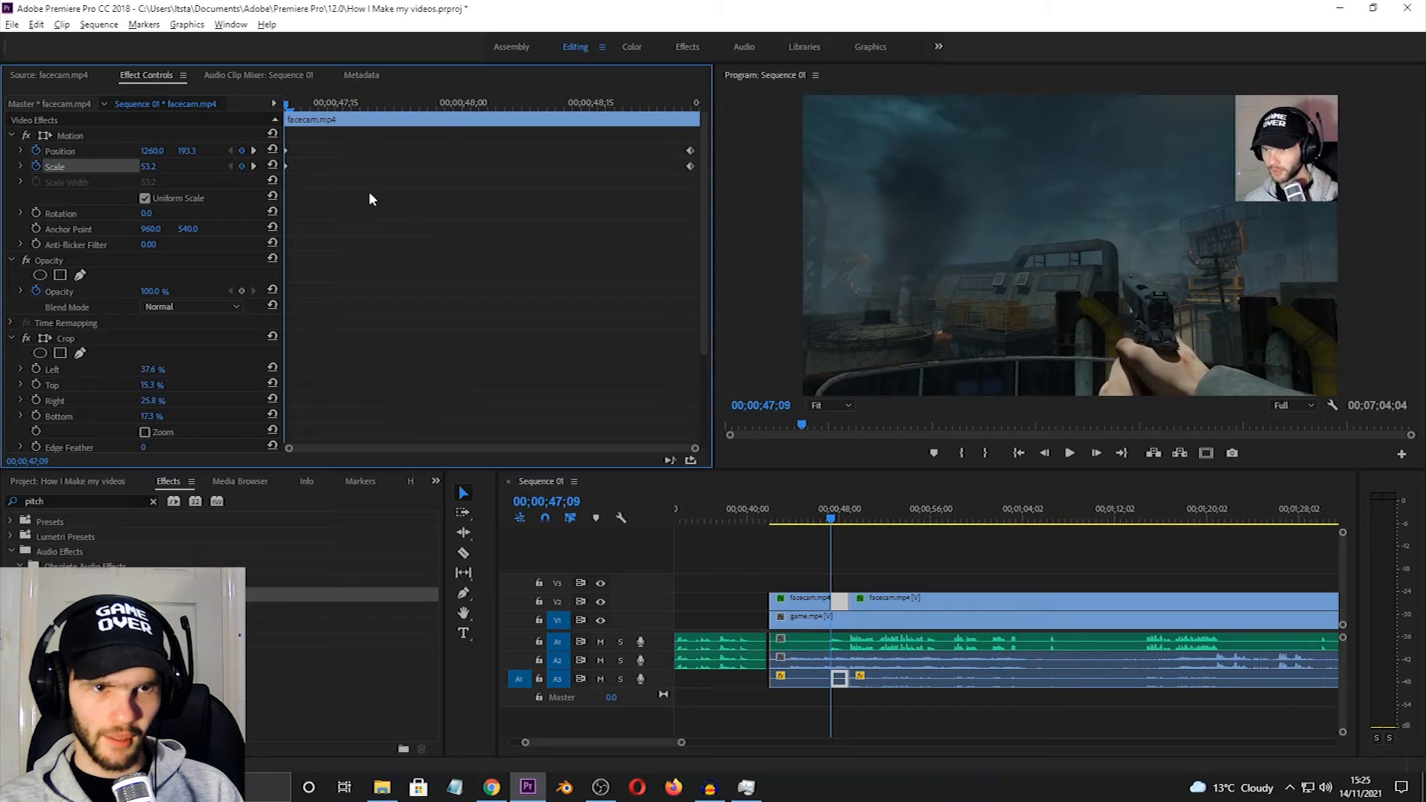
- At 00;00;47;13, enlarge the facecam segment to a scale of about 85.3 and move it to about 1144, 308, filling the frame's upper-right corner
left_click(1096, 453)
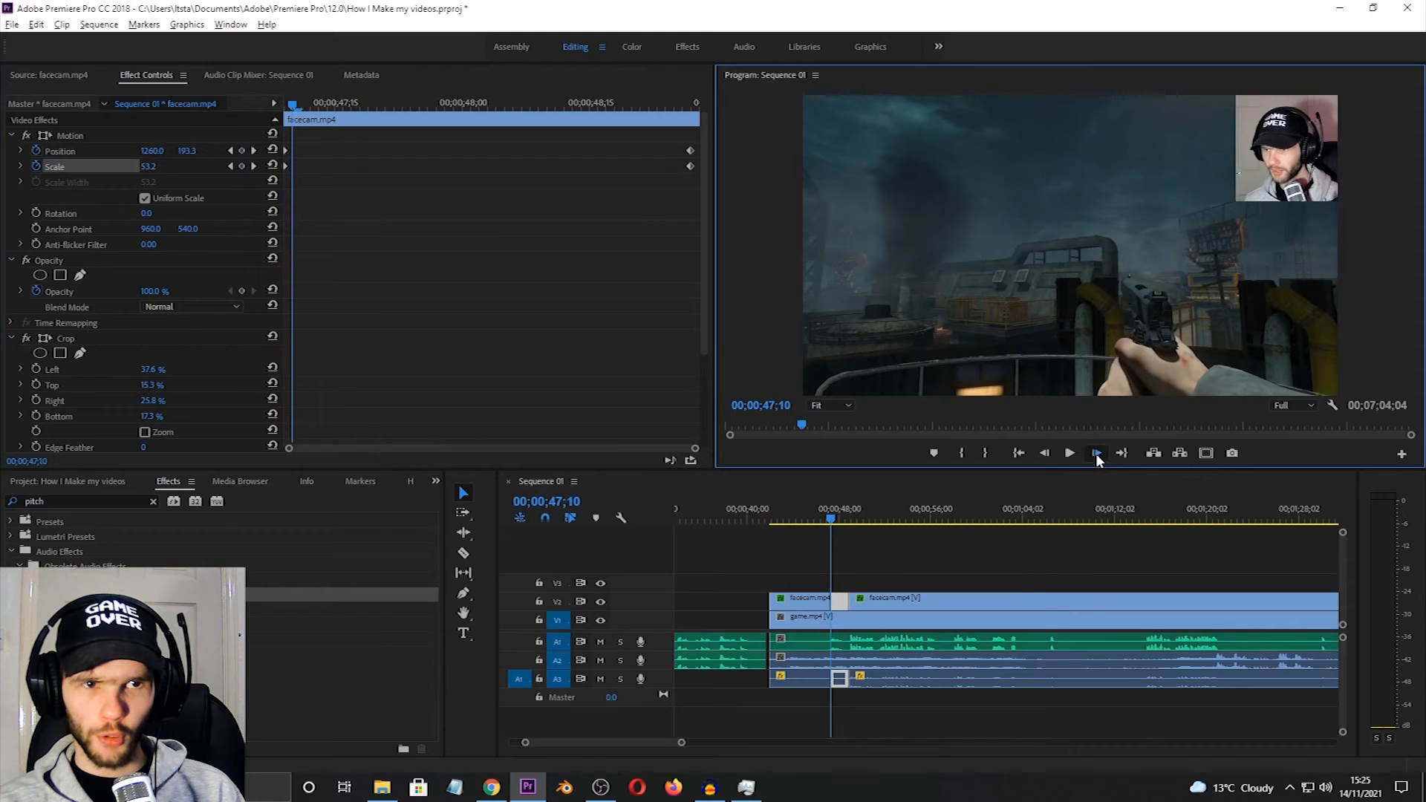
left_click(1096, 453)
left_click(1097, 453)
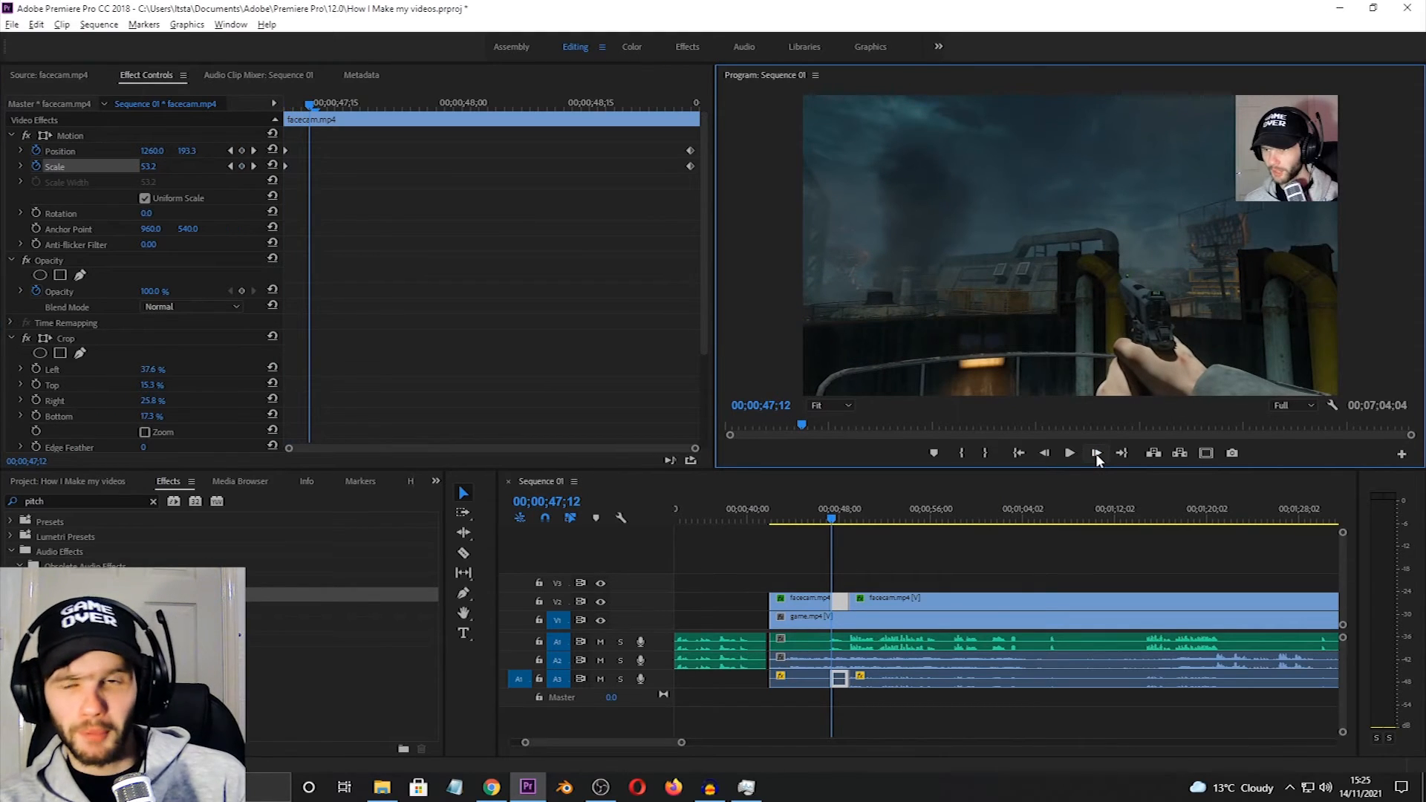
left_click(1096, 453)
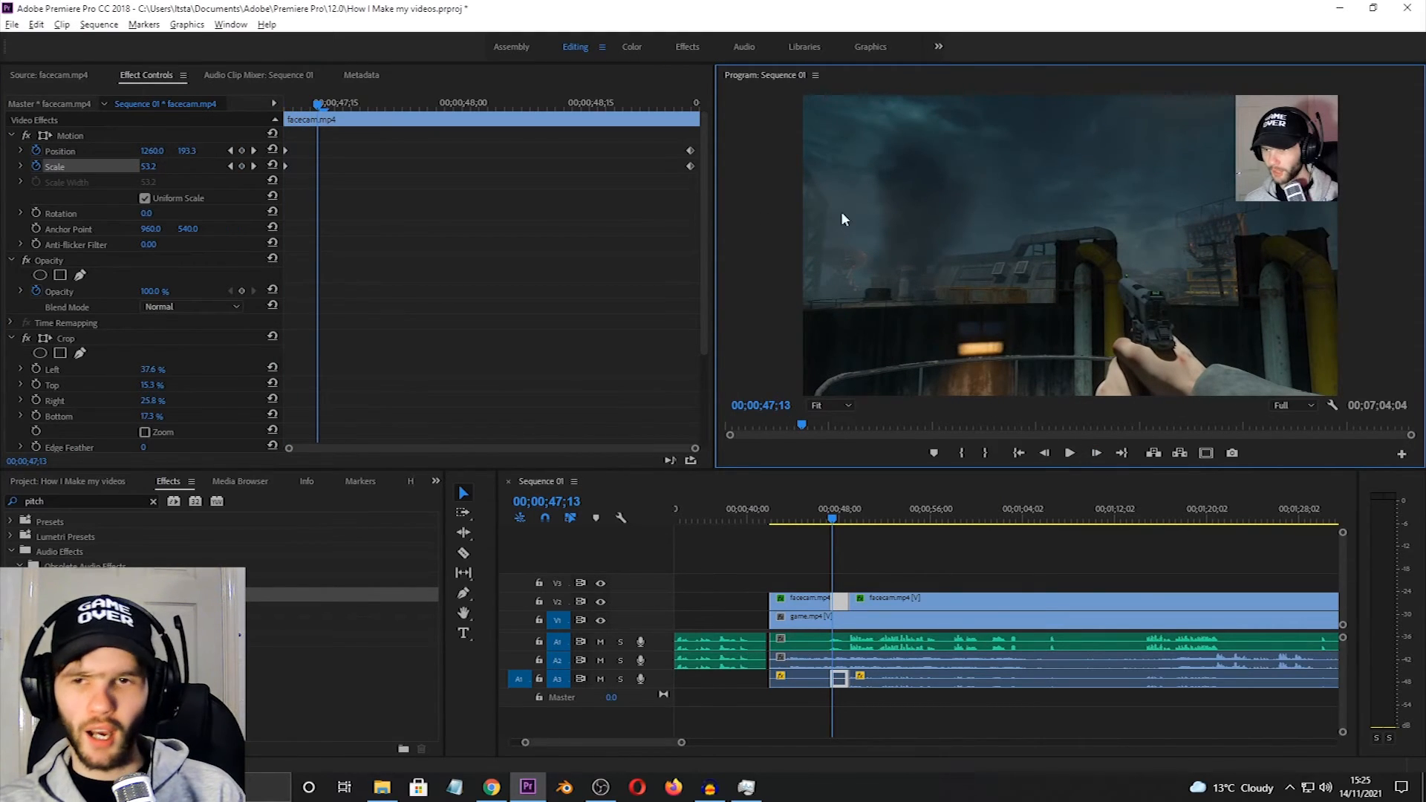
double_click(1286, 181)
left_click(897, 544)
left_click(841, 603)
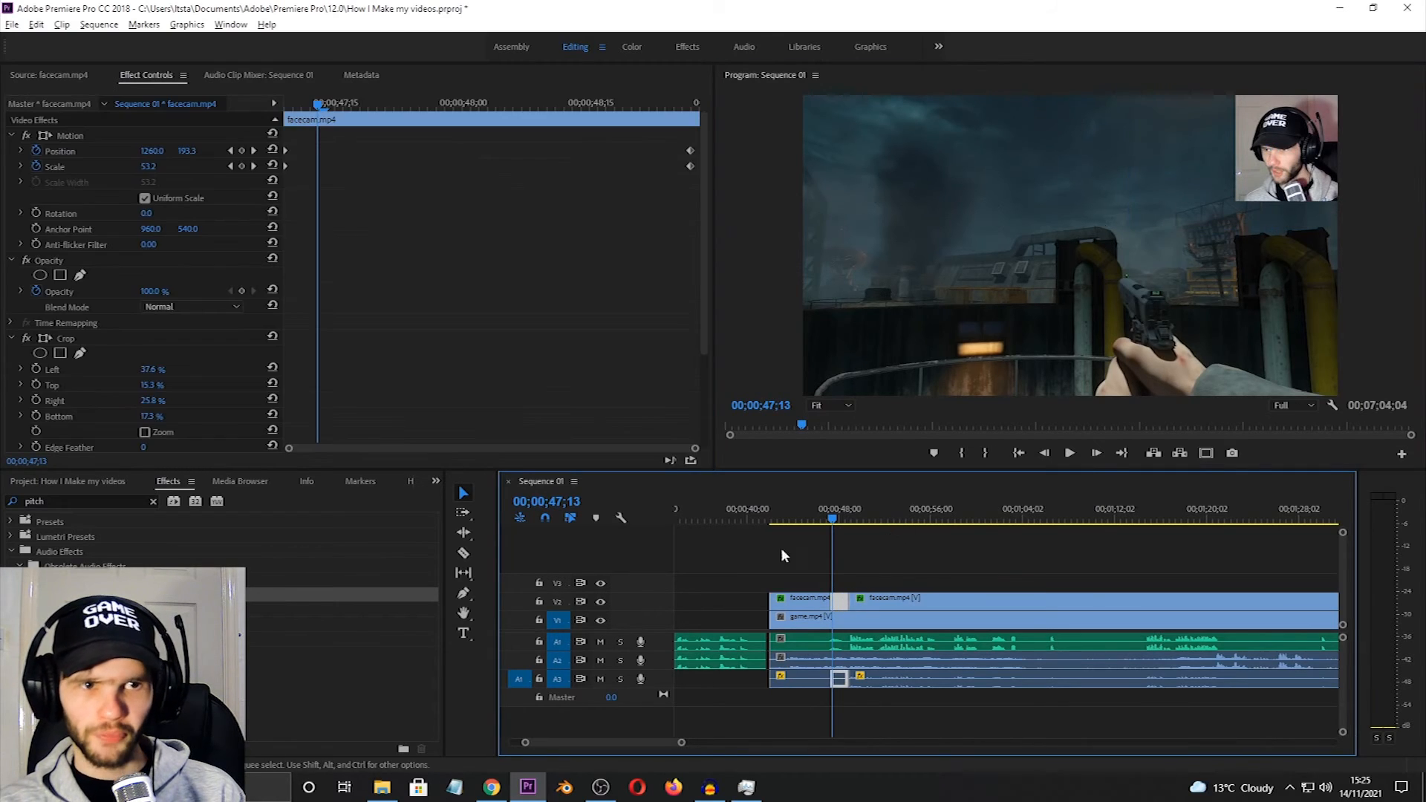
left_click(86, 136)
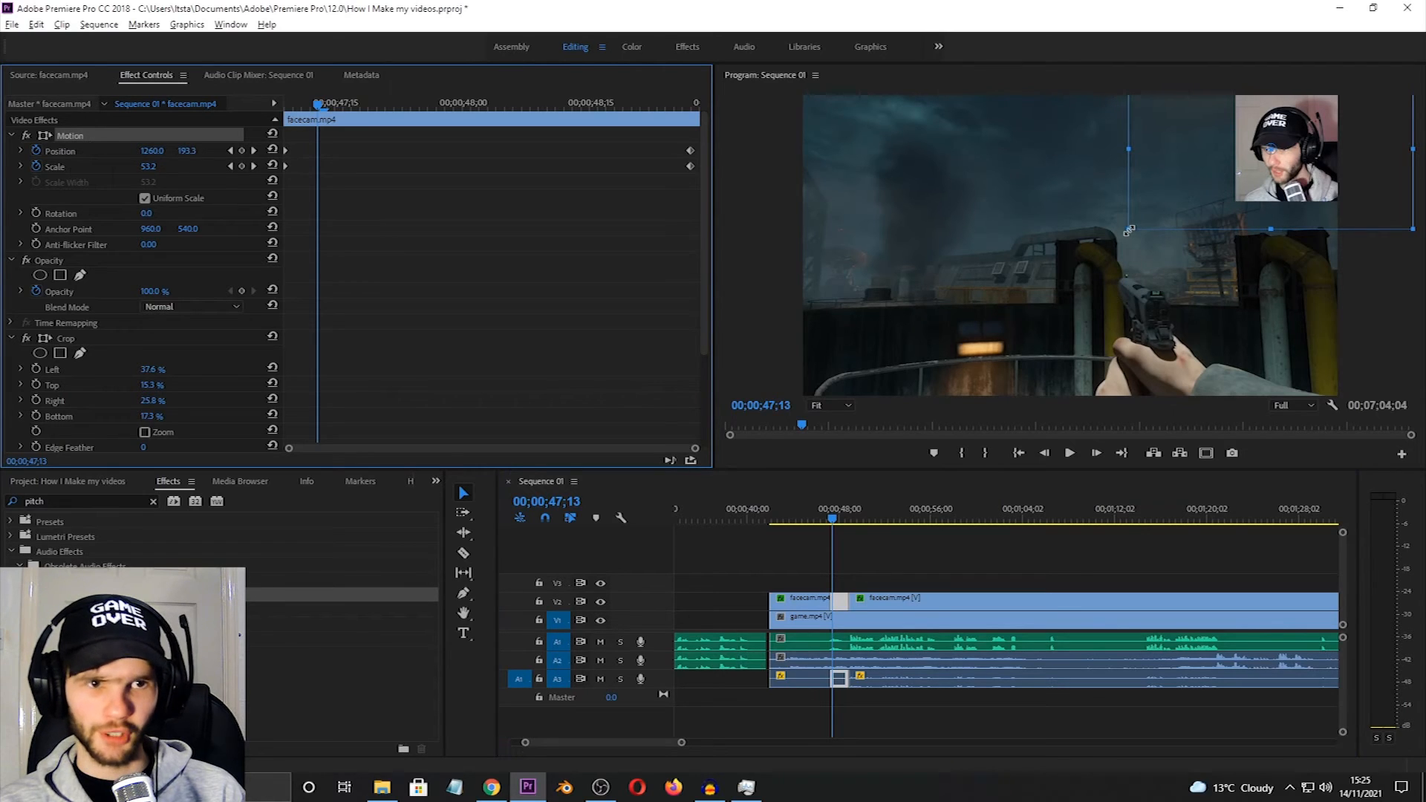
left_click_drag(1128, 229, 1045, 279)
left_click_drag(1289, 189, 1256, 220)
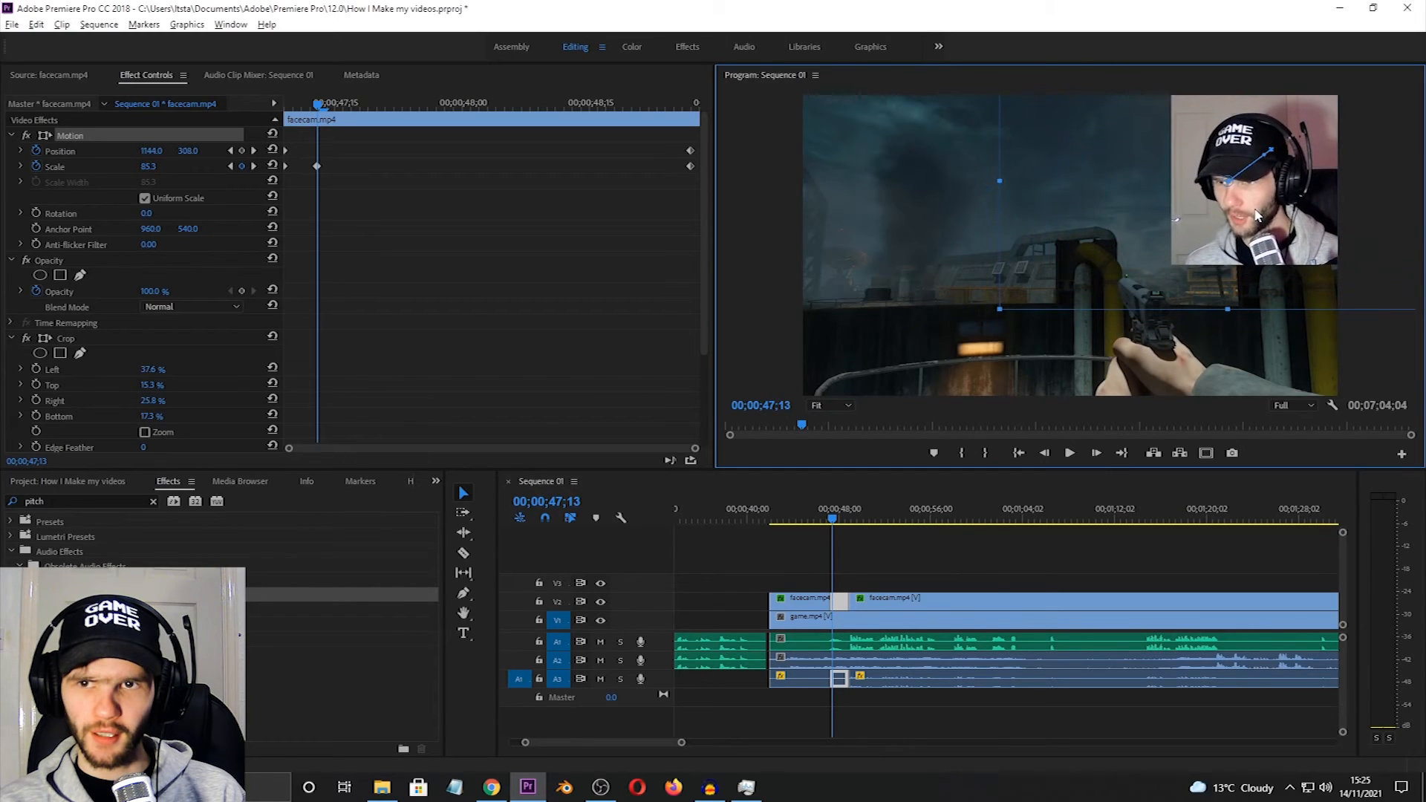
- Copy the enlarged facecam's position and scale keyframes from 00;00;47;13 and paste them at 00;00;48;15
left_click(340, 144)
key("space")
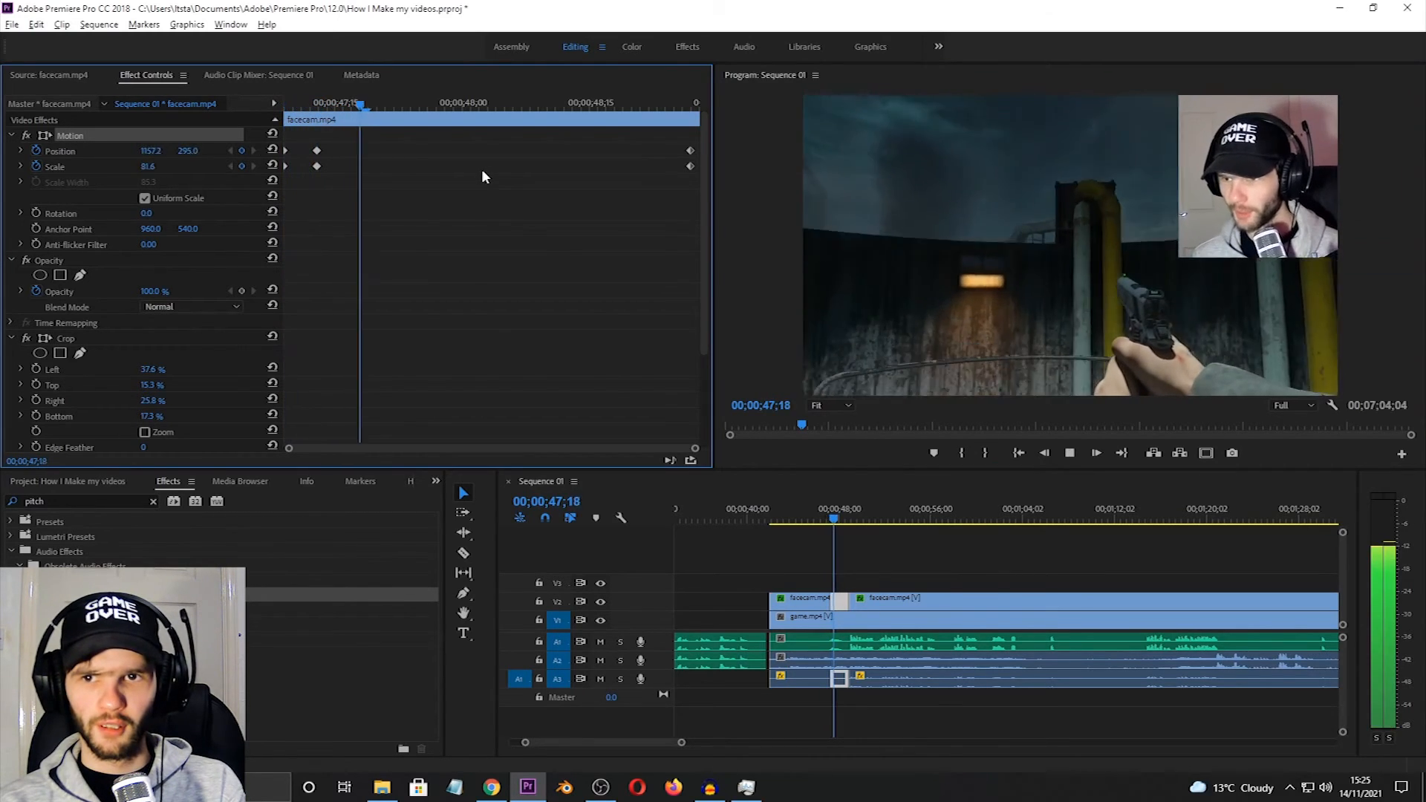
key("space")
left_click_drag(452, 101, 315, 101)
key("space")
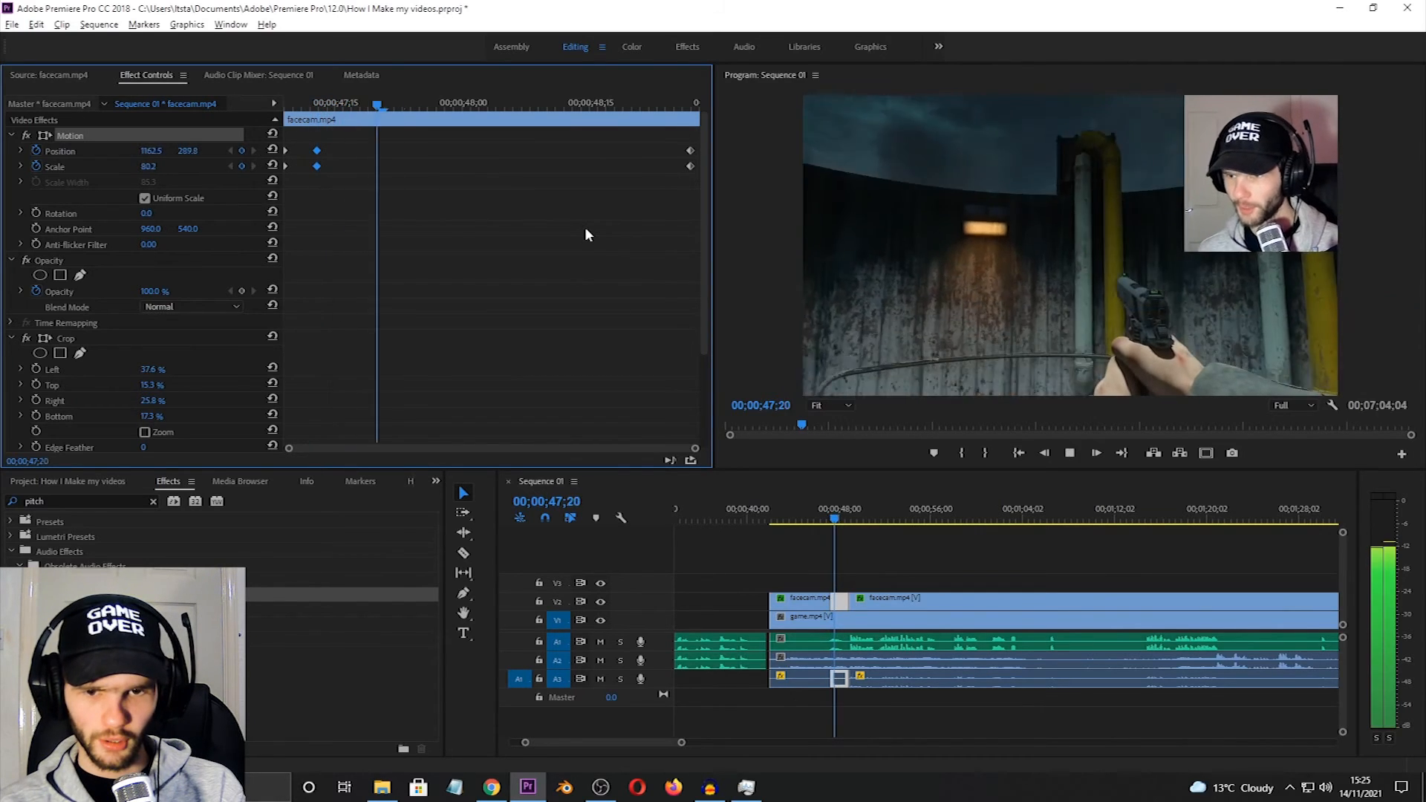
key("space")
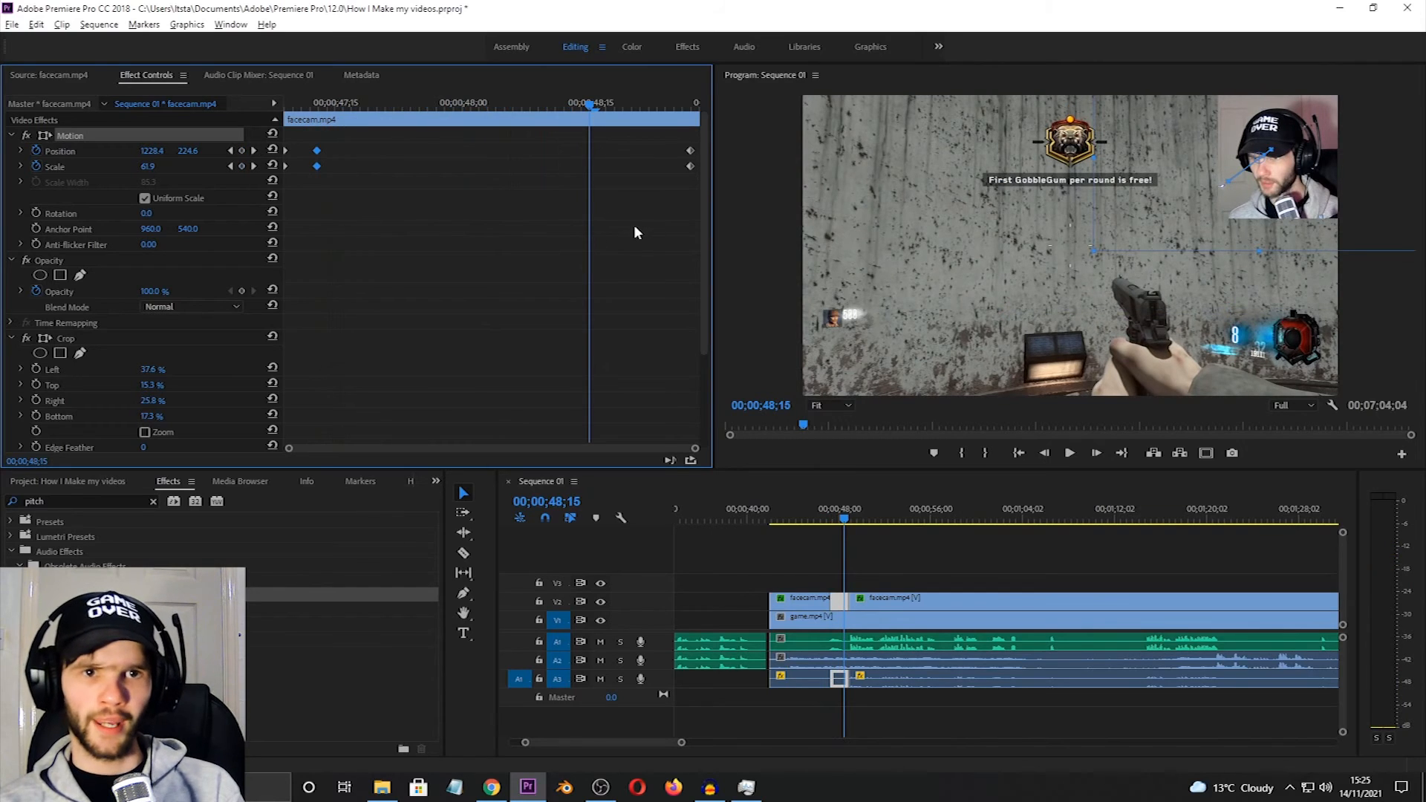
key("ctrl+v")
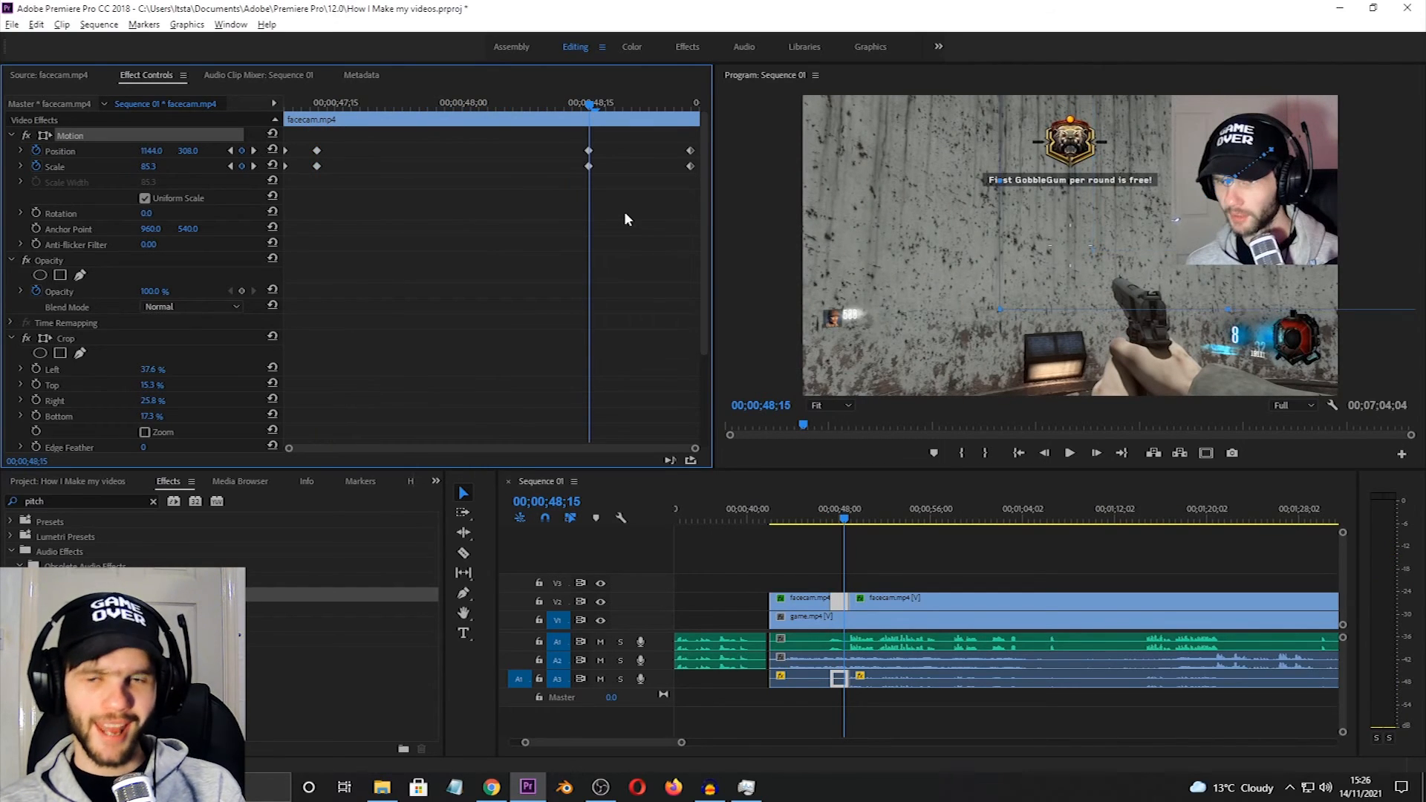
- Play the short facecam segment from its start at 00;00;47;09 to review the zoom in and out
left_click_drag(590, 106, 287, 132)
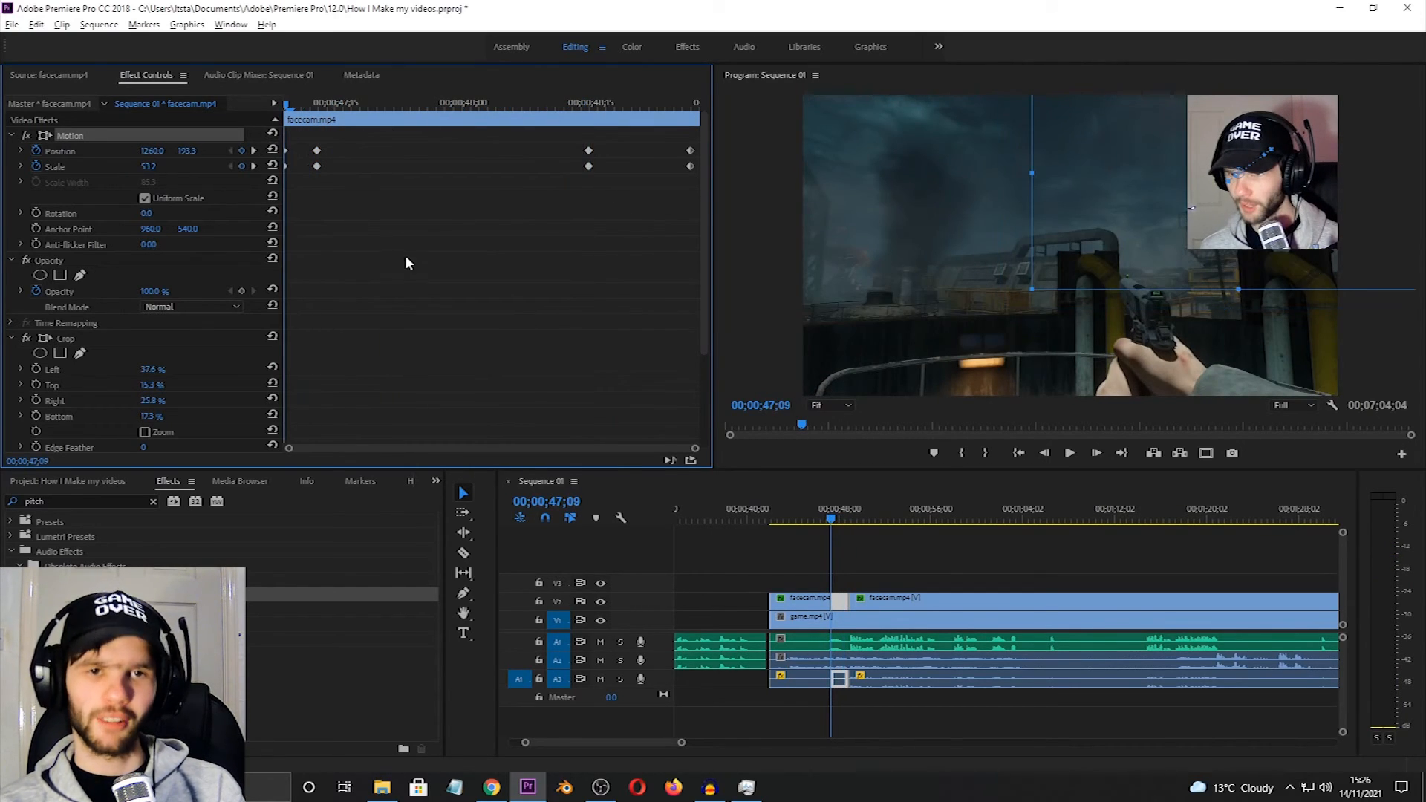
left_click(881, 553)
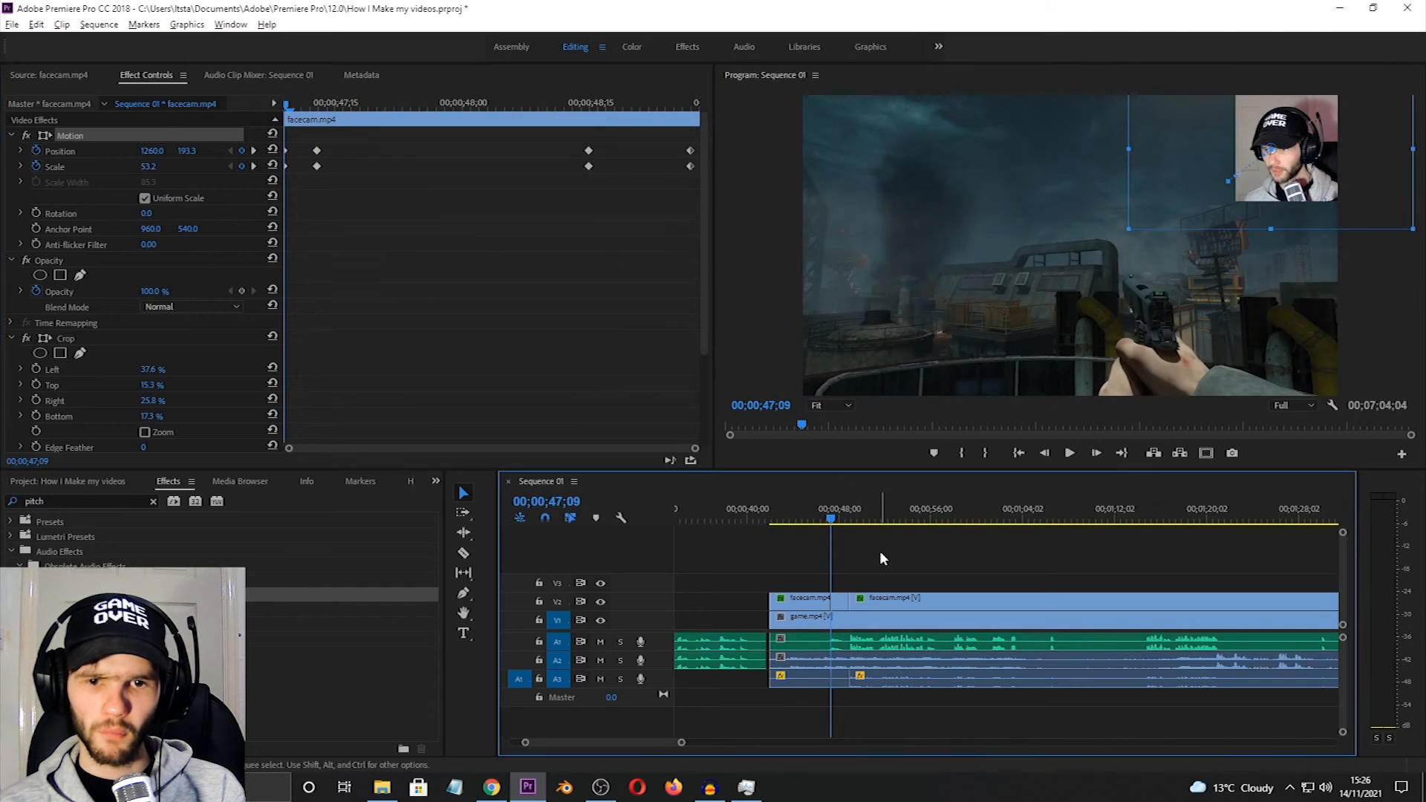
key("space")
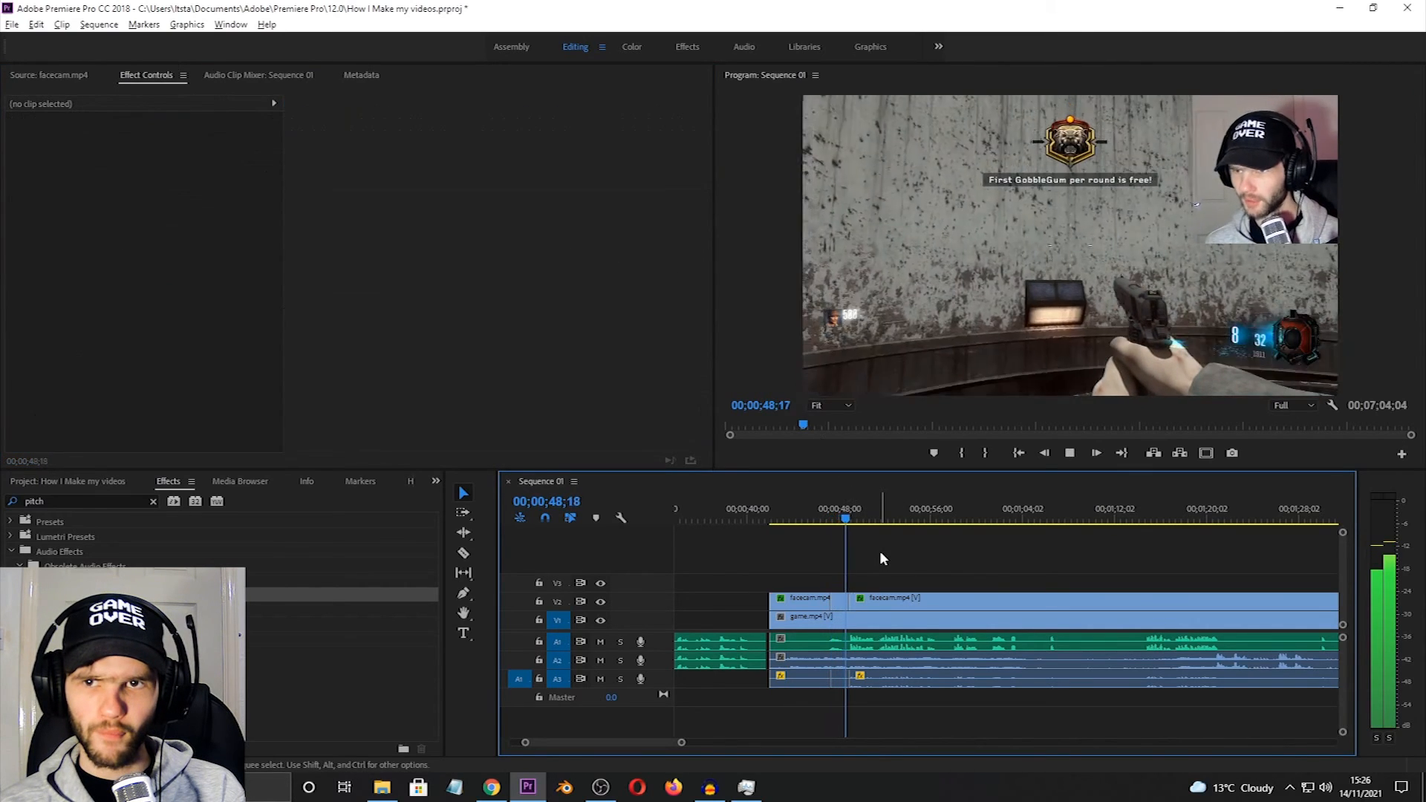
key("space")
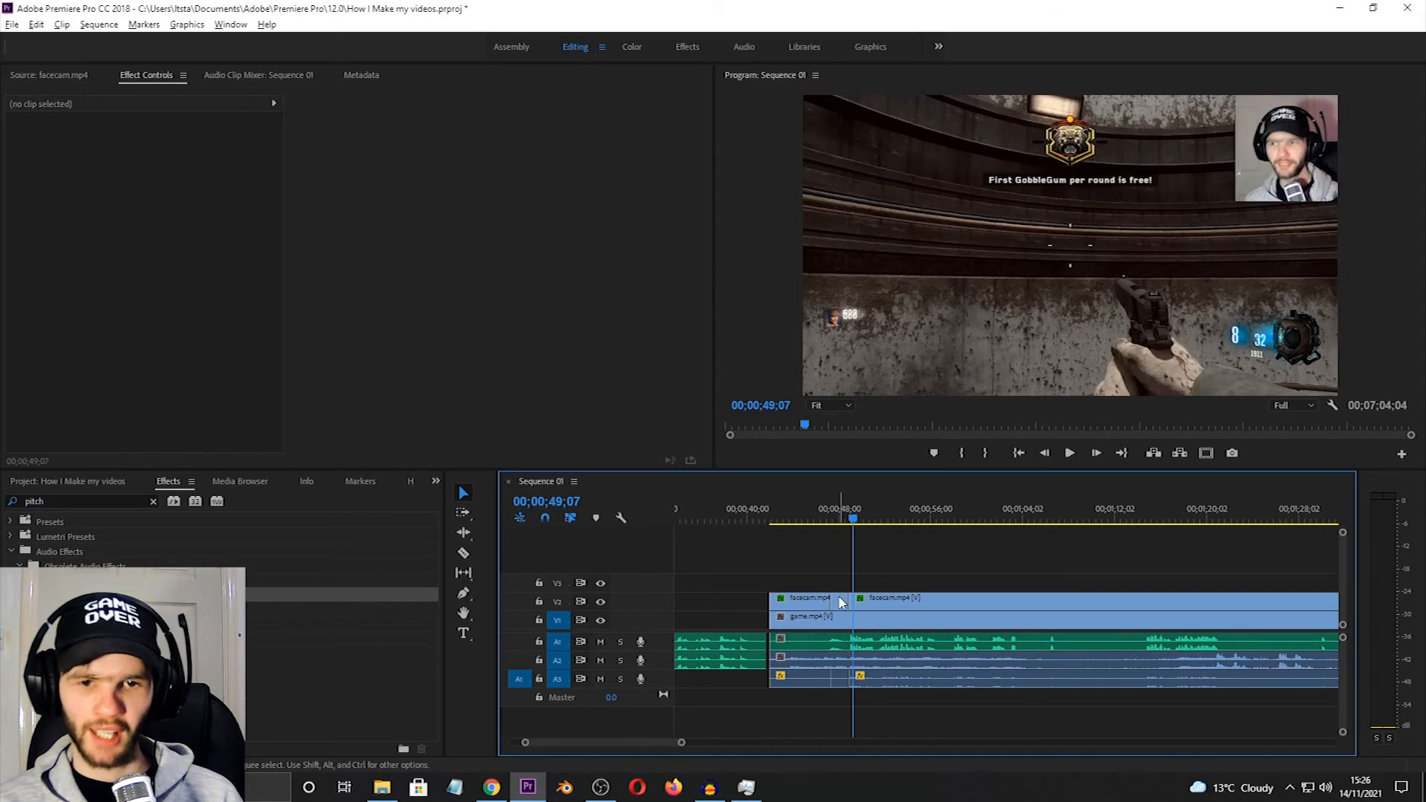
- Apply Ease Out temporal interpolation to the facecam segment's position and scale keyframes at 00;00;48;15
left_click(841, 602)
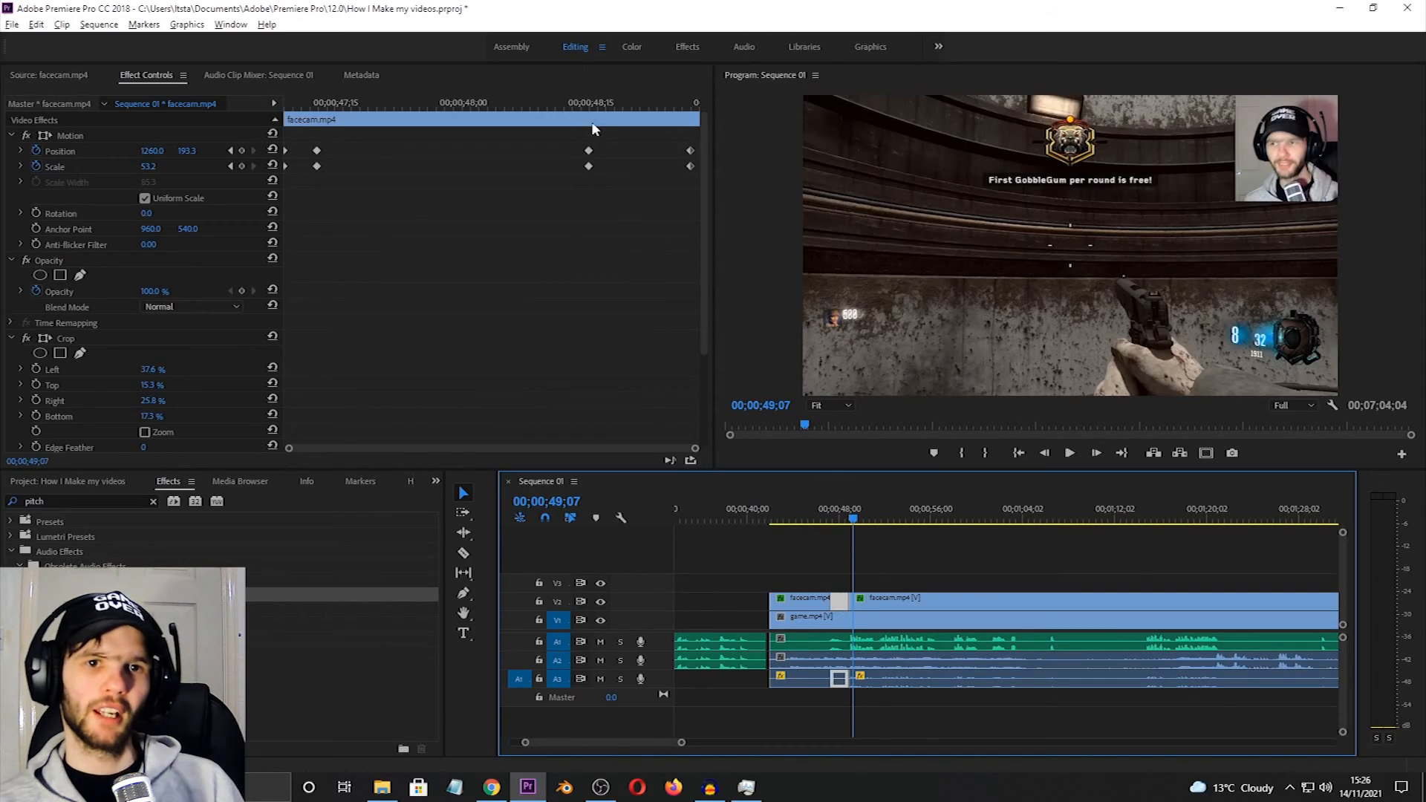
left_click(574, 104)
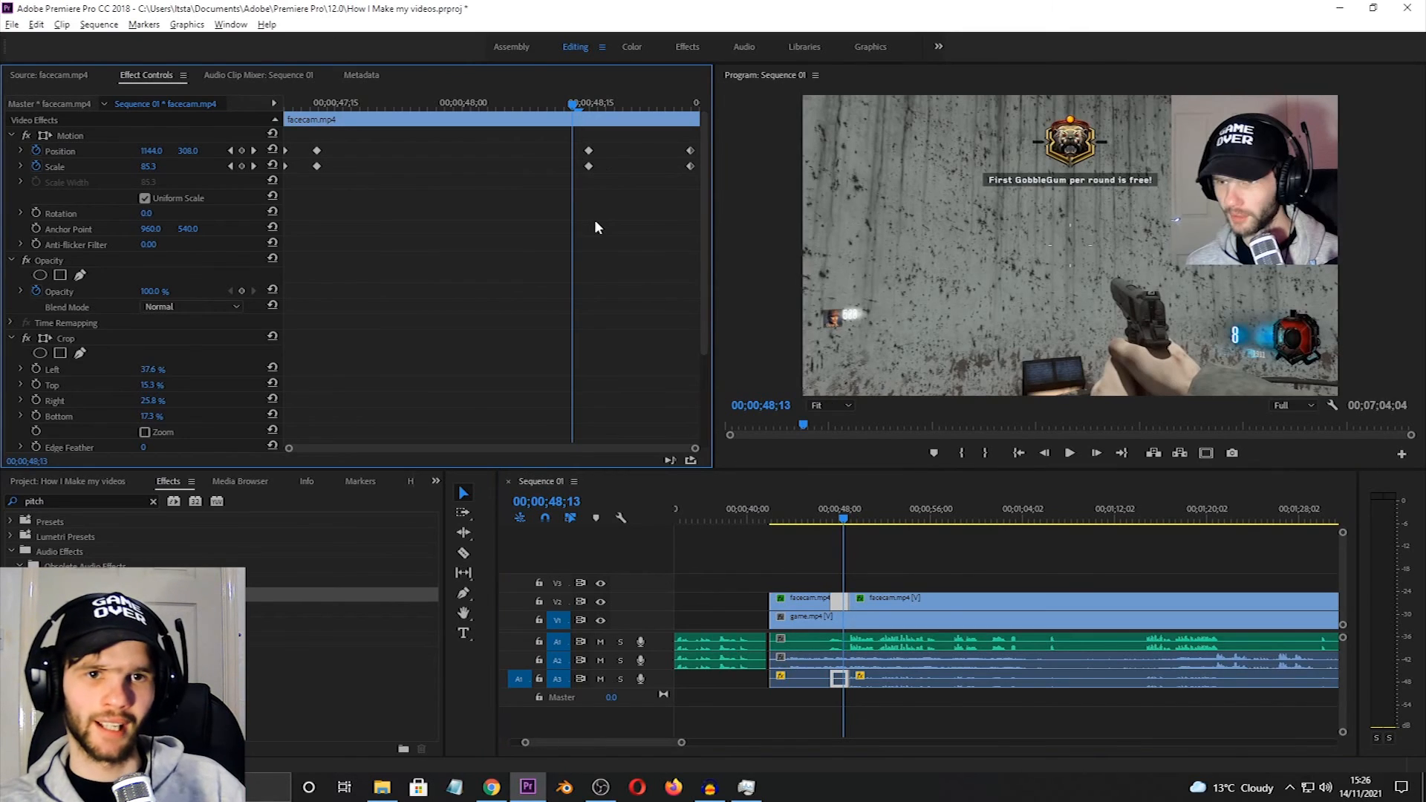
left_click_drag(608, 189, 575, 144)
left_click(589, 104)
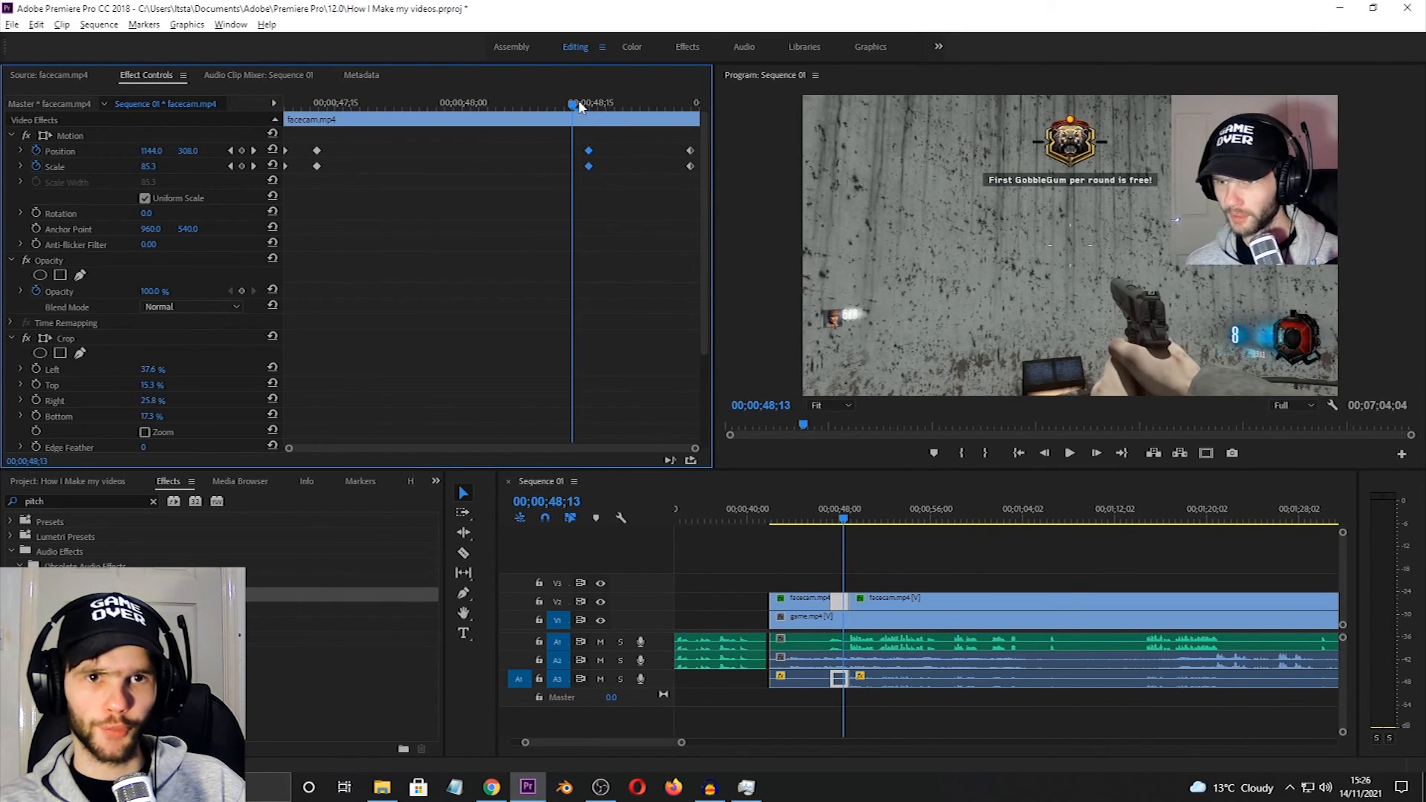
mouse_move(588, 104)
left_mouse_down()
mouse_move(649, 106)
mouse_move(583, 112)
left_mouse_up()
right_click(590, 151)
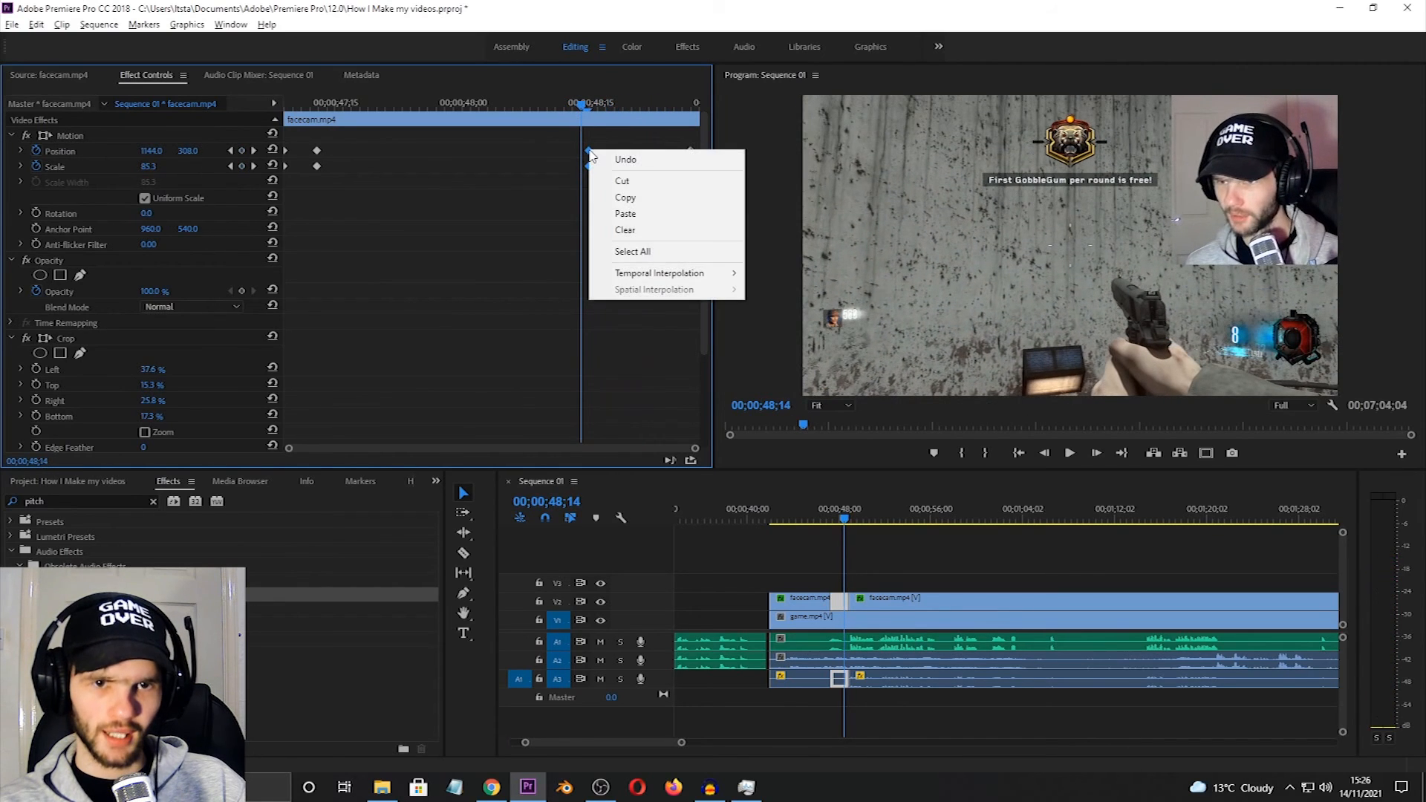
mouse_move(684, 280)
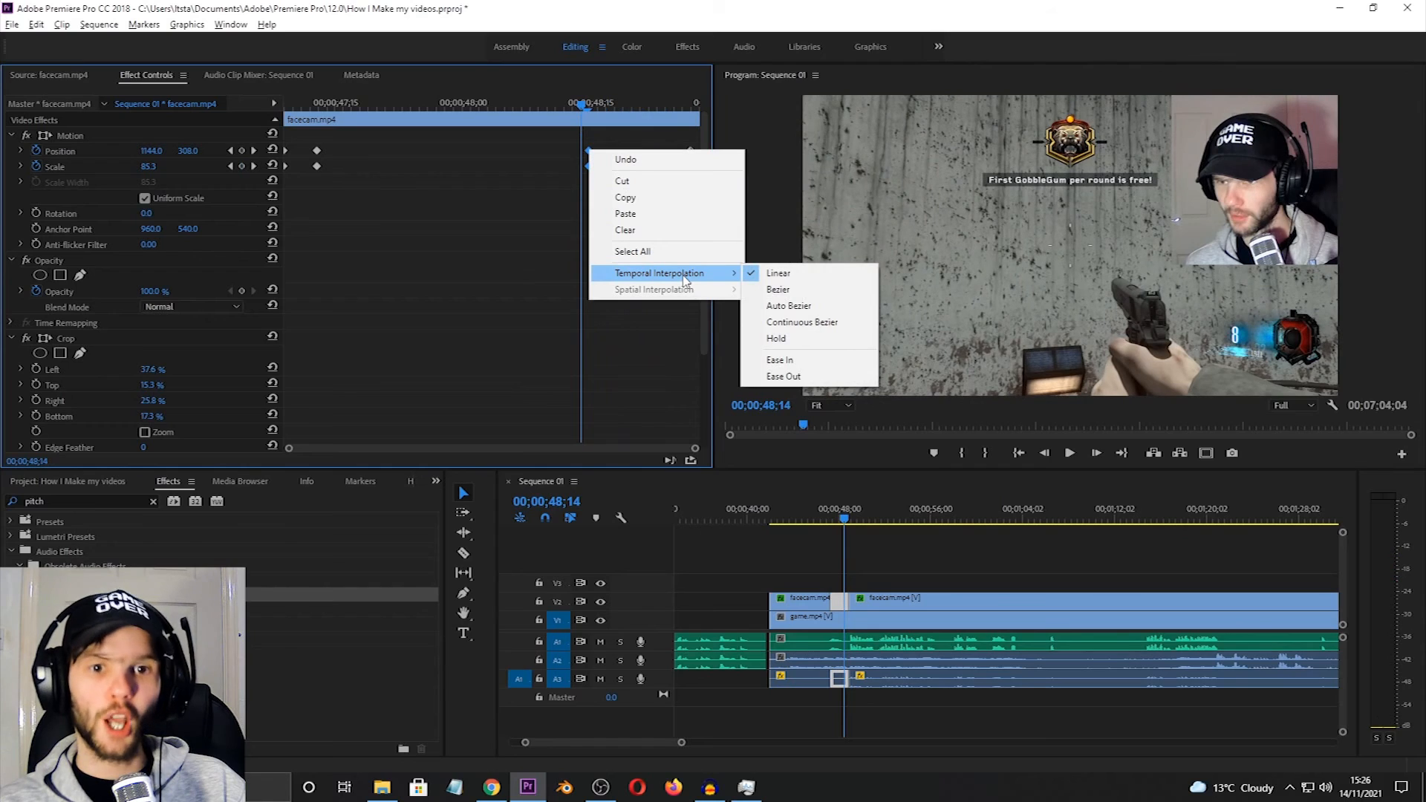
left_click(783, 376)
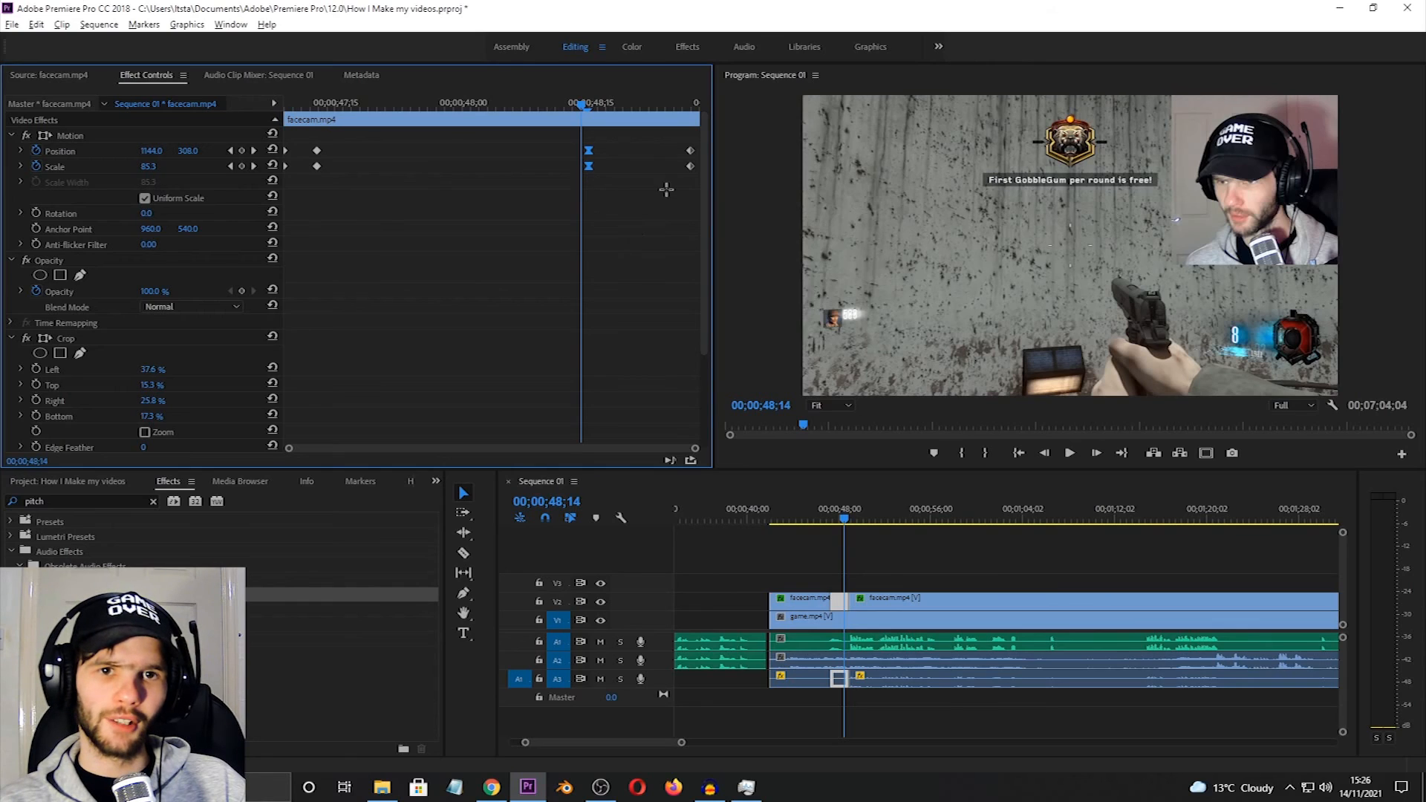
- Apply Ease Out temporal interpolation to the last position and scale keyframes at the end of the facecam segment
left_click_drag(667, 190, 697, 135)
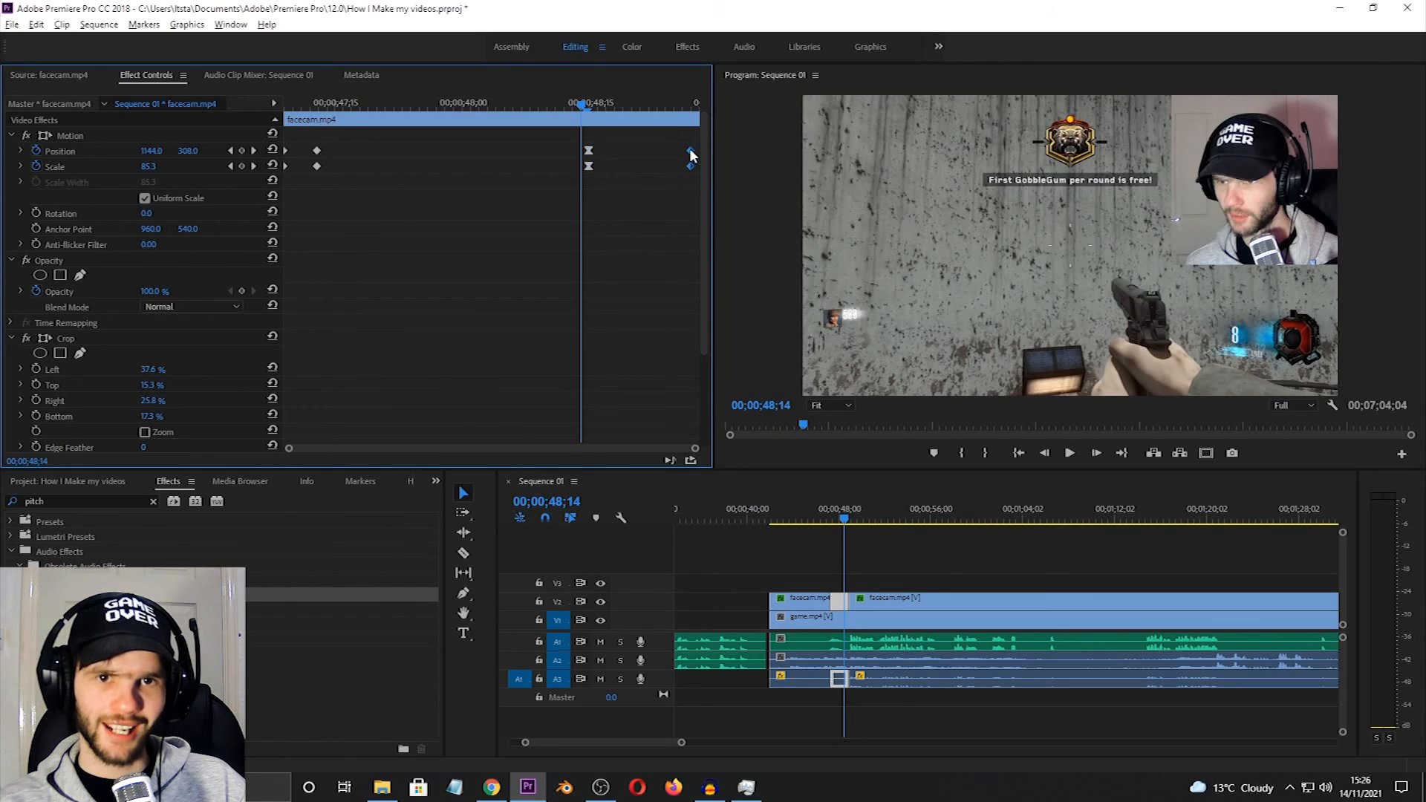
right_click(691, 155)
mouse_move(765, 273)
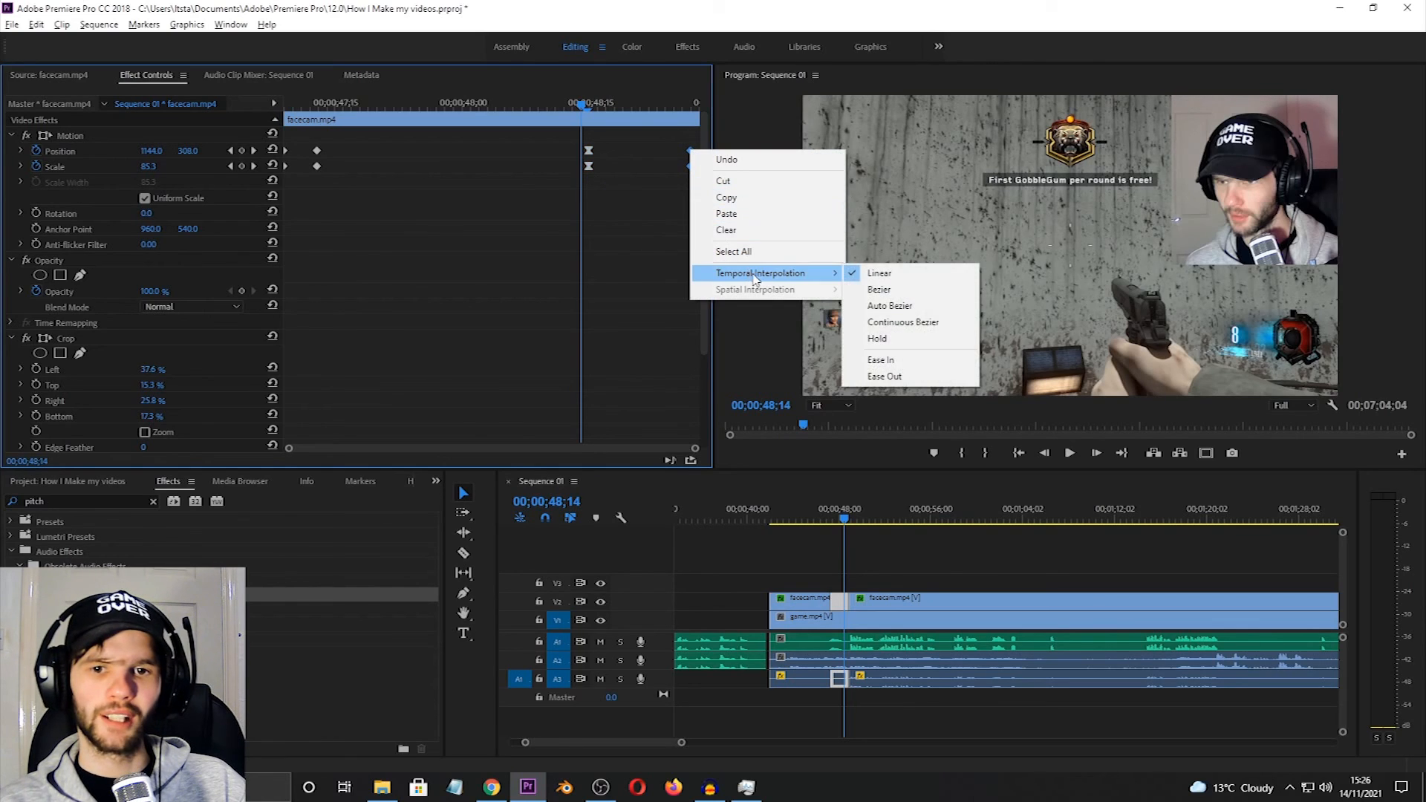
left_click(895, 379)
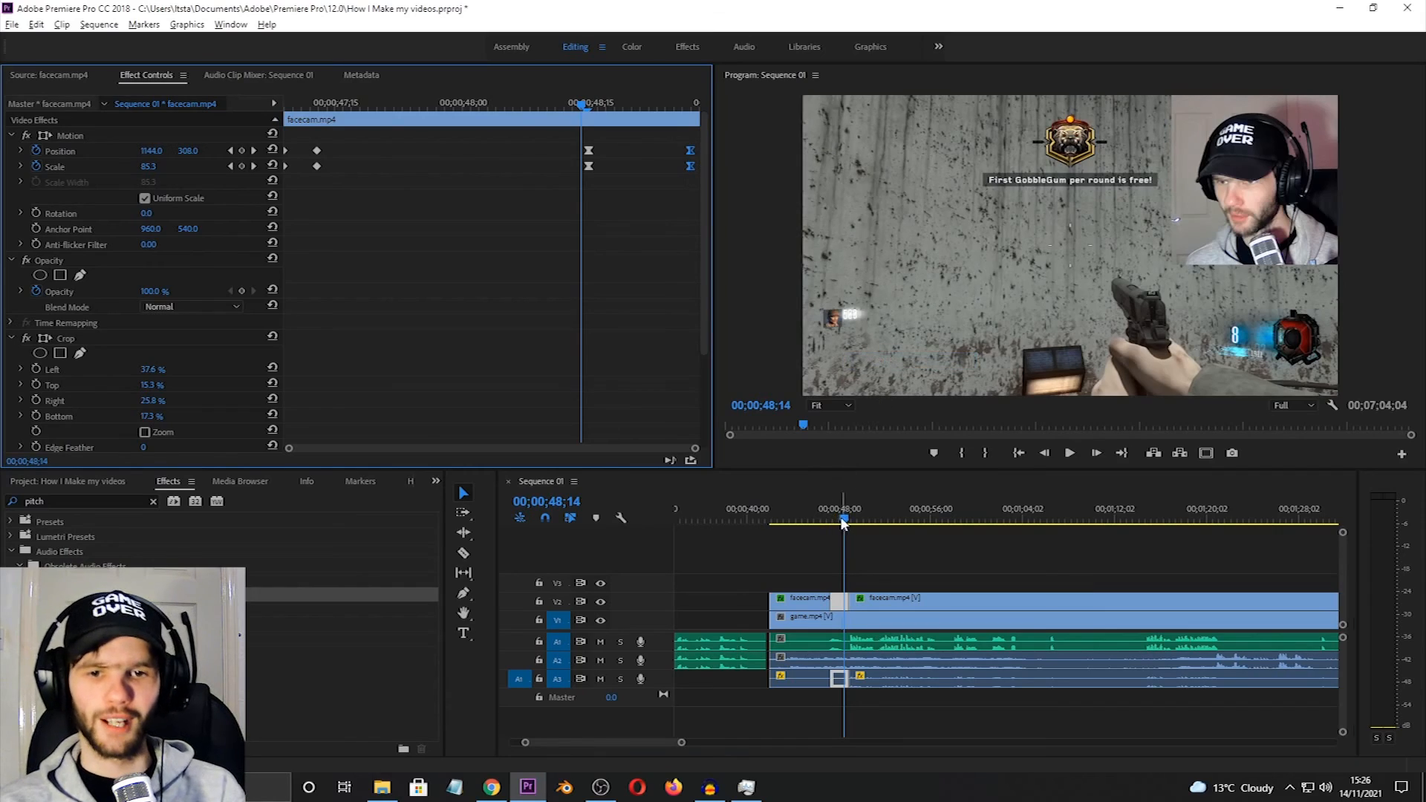
- Play the sequence from just before the short facecam segment to review the eased zoom
left_click_drag(842, 524, 826, 521)
left_click(879, 553)
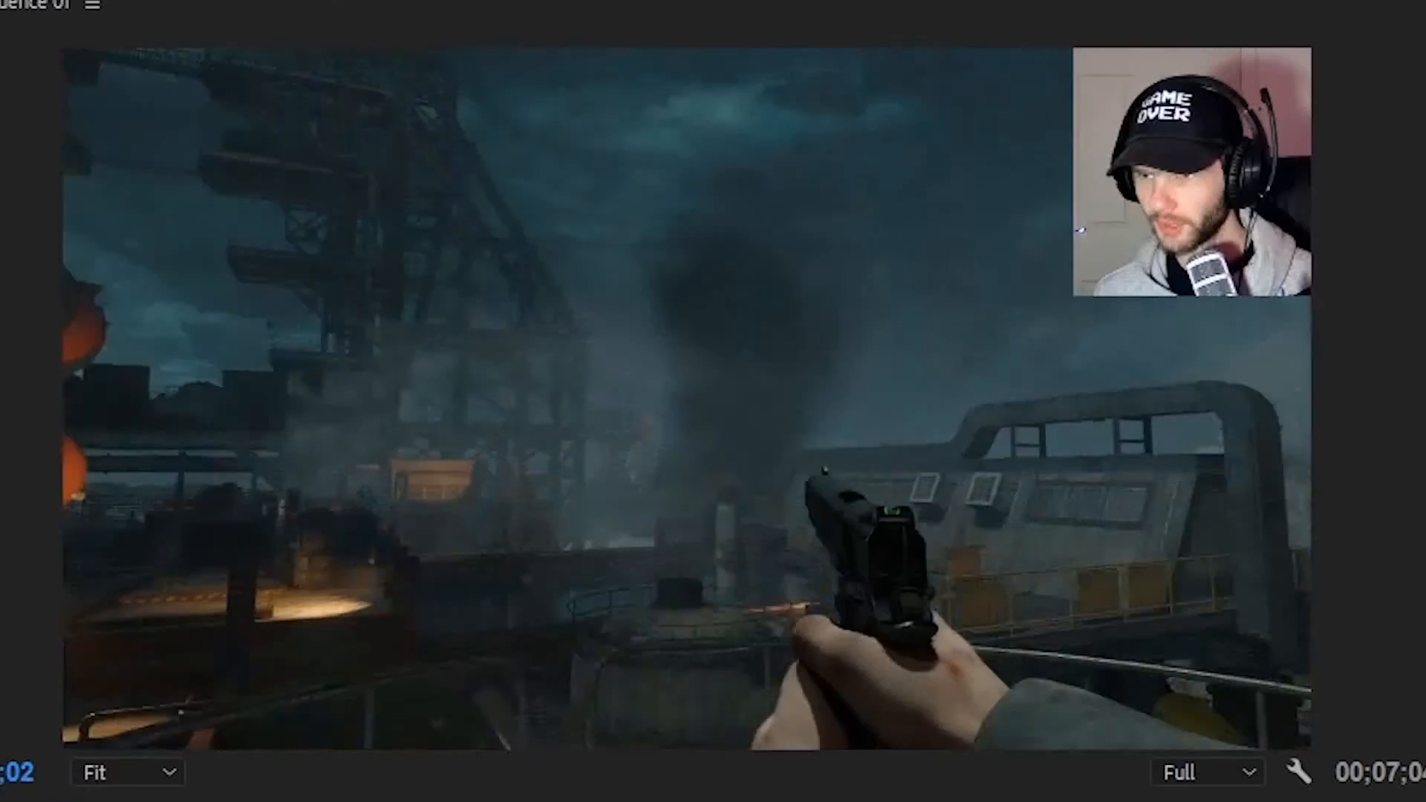
key("space")
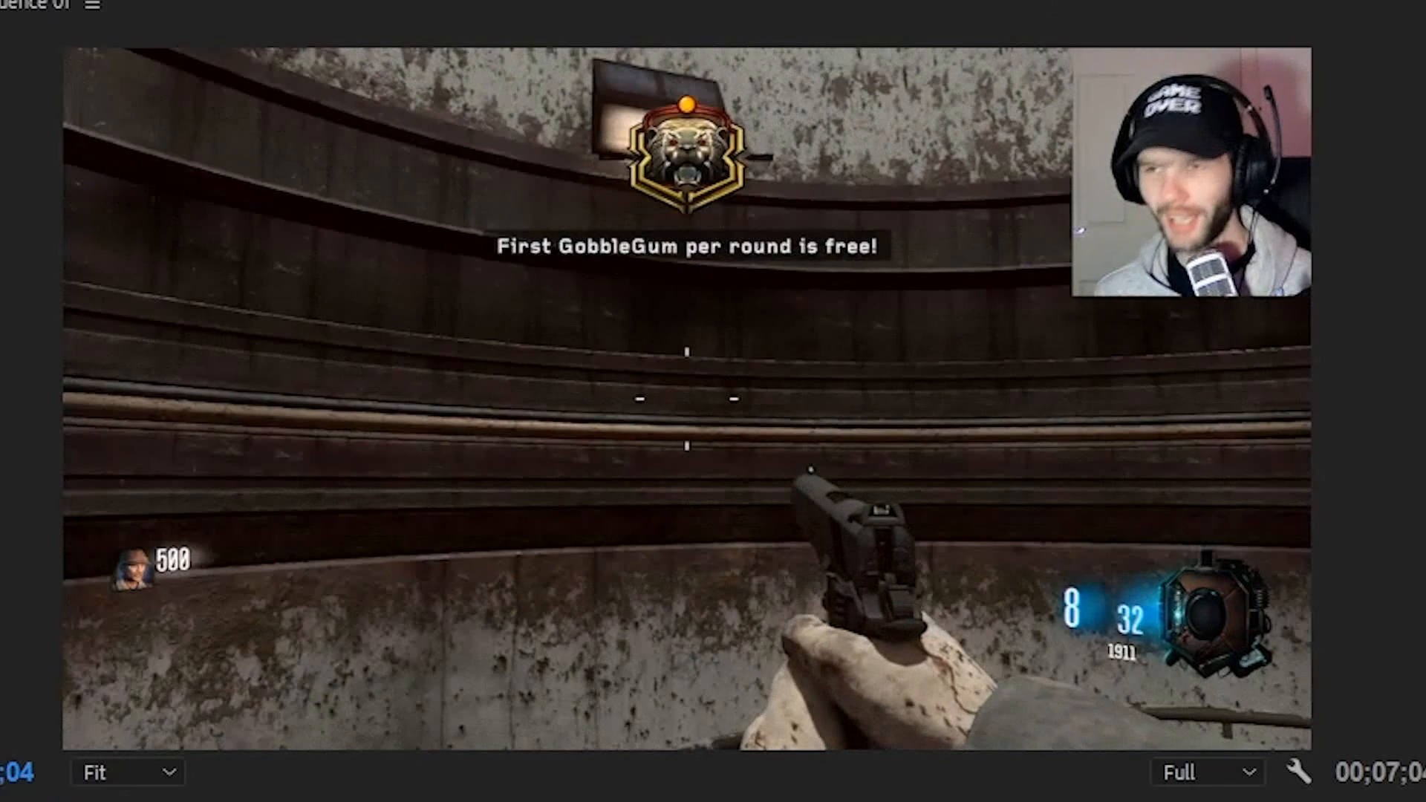